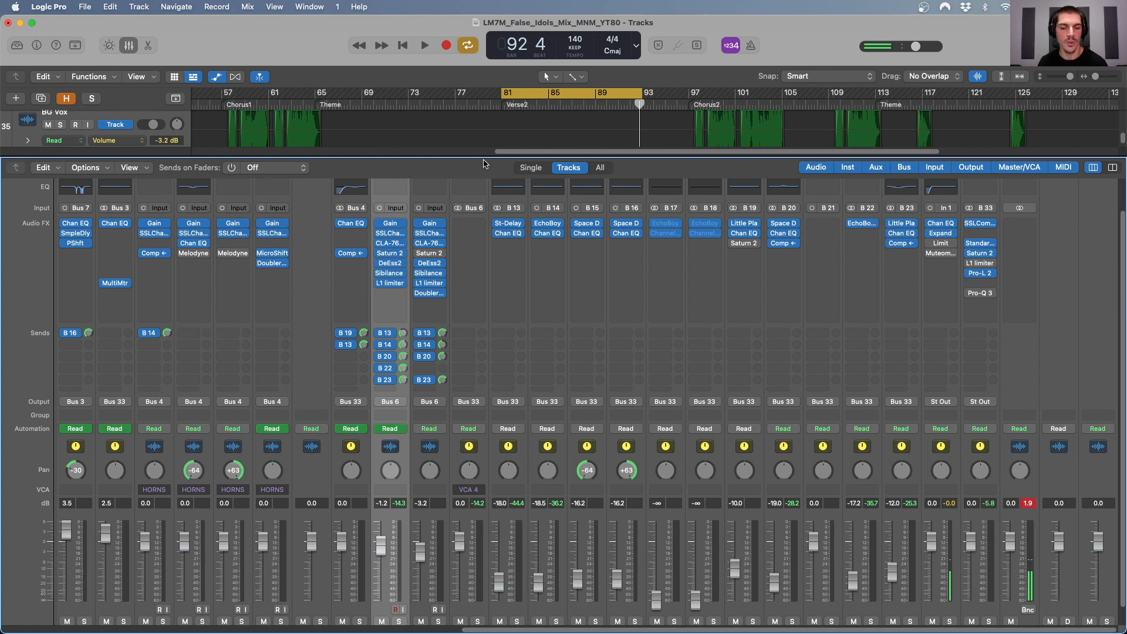
Resize the mixer to check the Lead Vox track and its channel strip, and move the playhead to bar 82 in Verse2.
left_click_drag(478, 155, 514, 307)
scroll(294, 194, "up", 3)
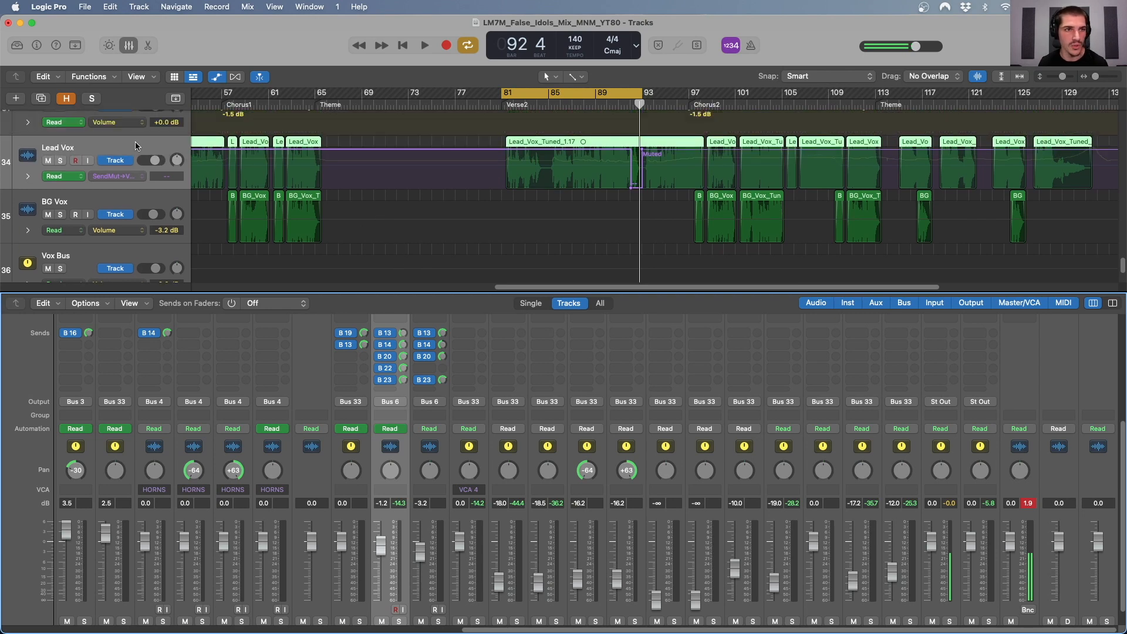
left_click_drag(417, 292, 414, 182)
scroll(395, 534, "down", 1)
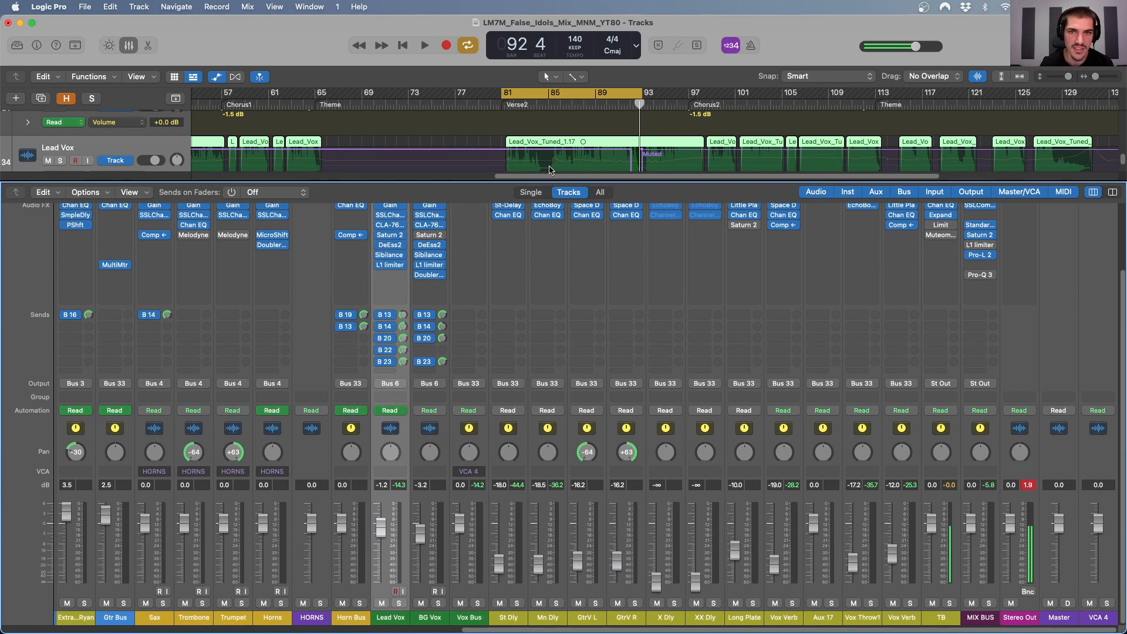
left_click(508, 104)
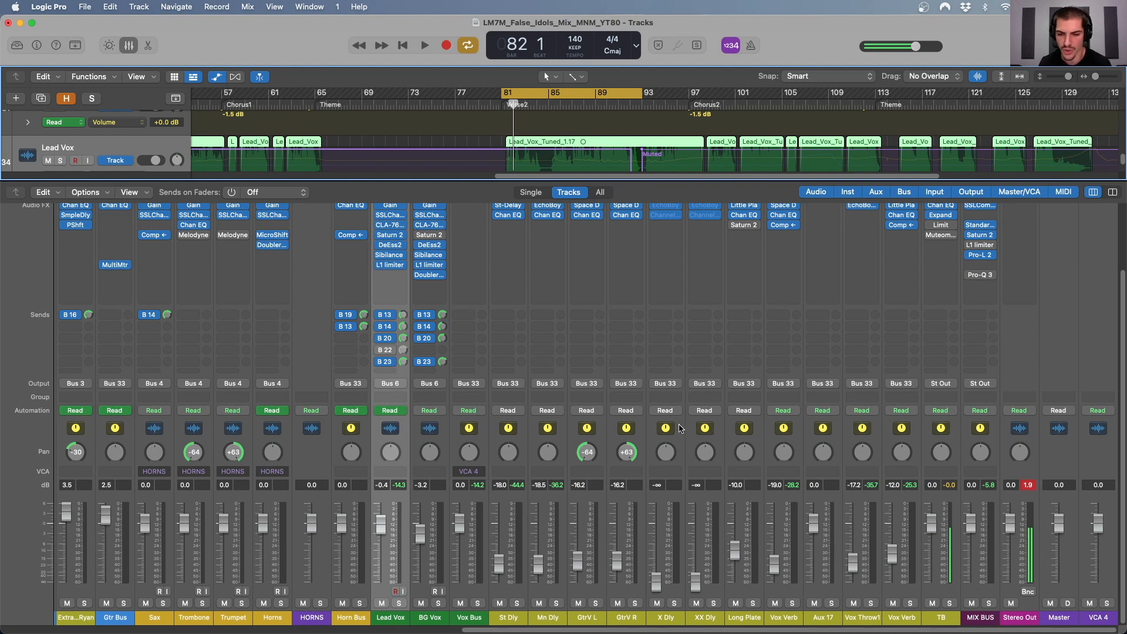
Examine the two Vox Verb aux channels on buses 20 and 23, enlarging the mixer to show their full strips.
scroll(759, 387, "up", 3)
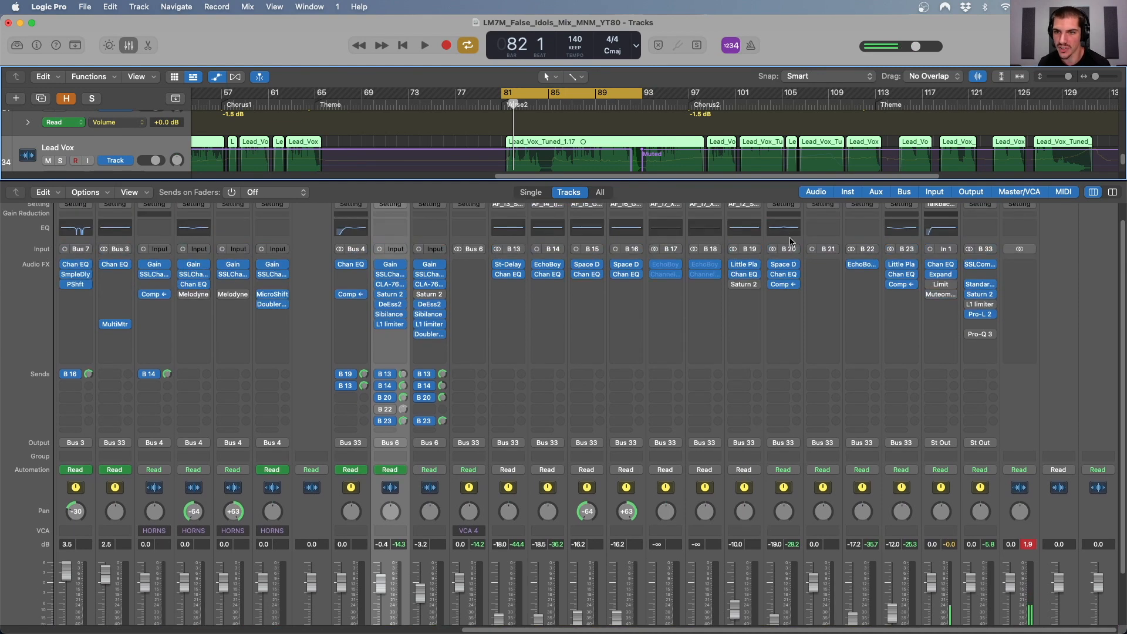
left_click(796, 439)
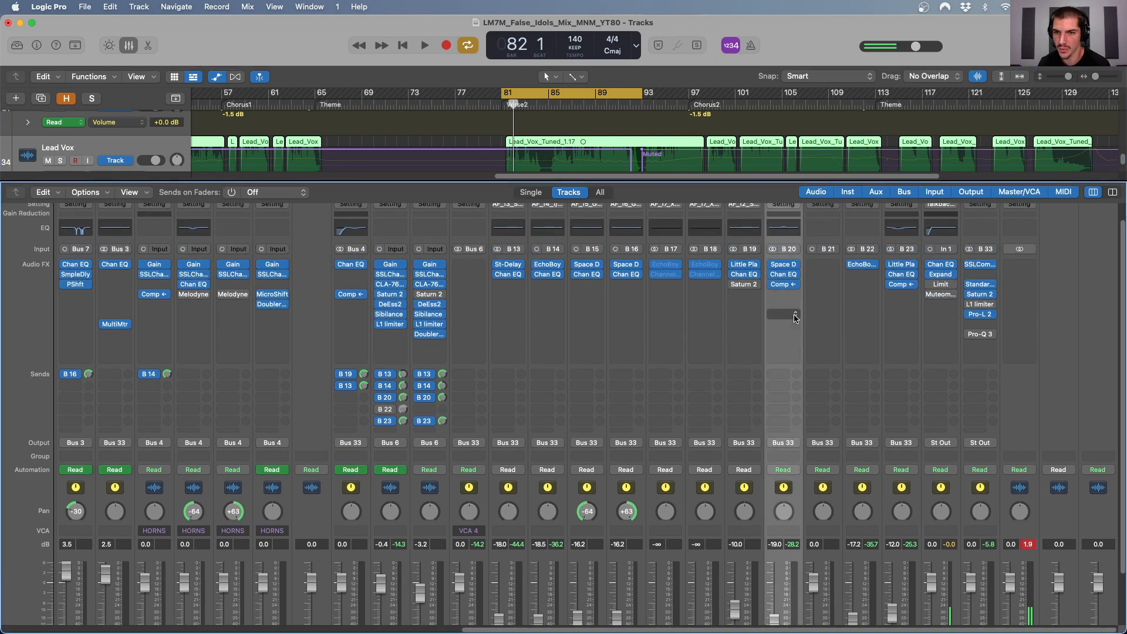
scroll(788, 587, "down", 3)
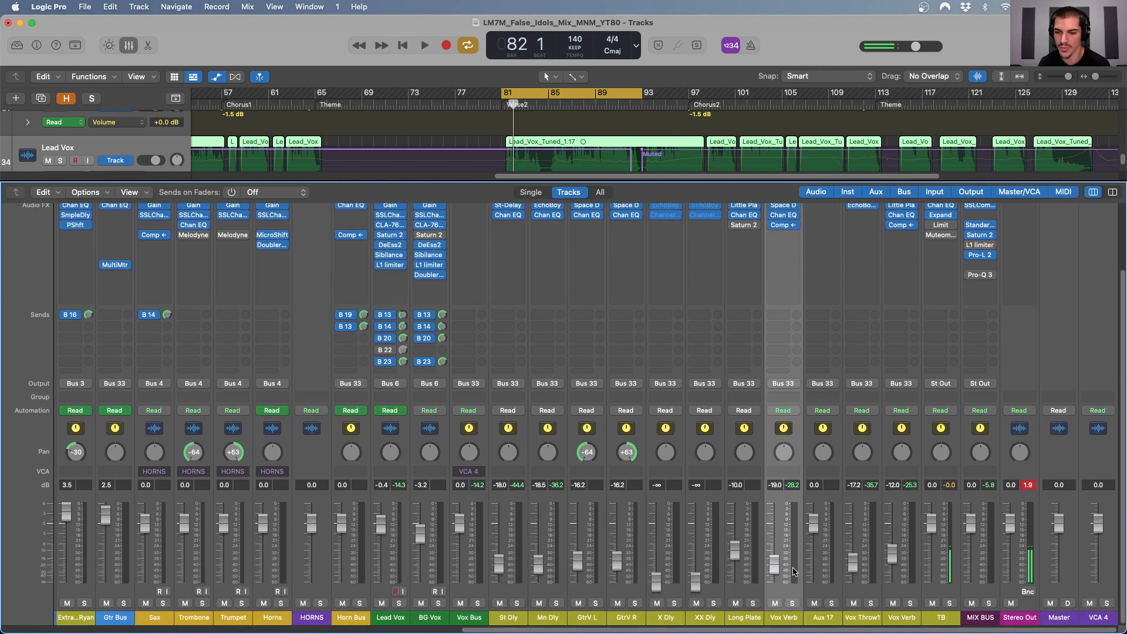
scroll(881, 476, "up", 4)
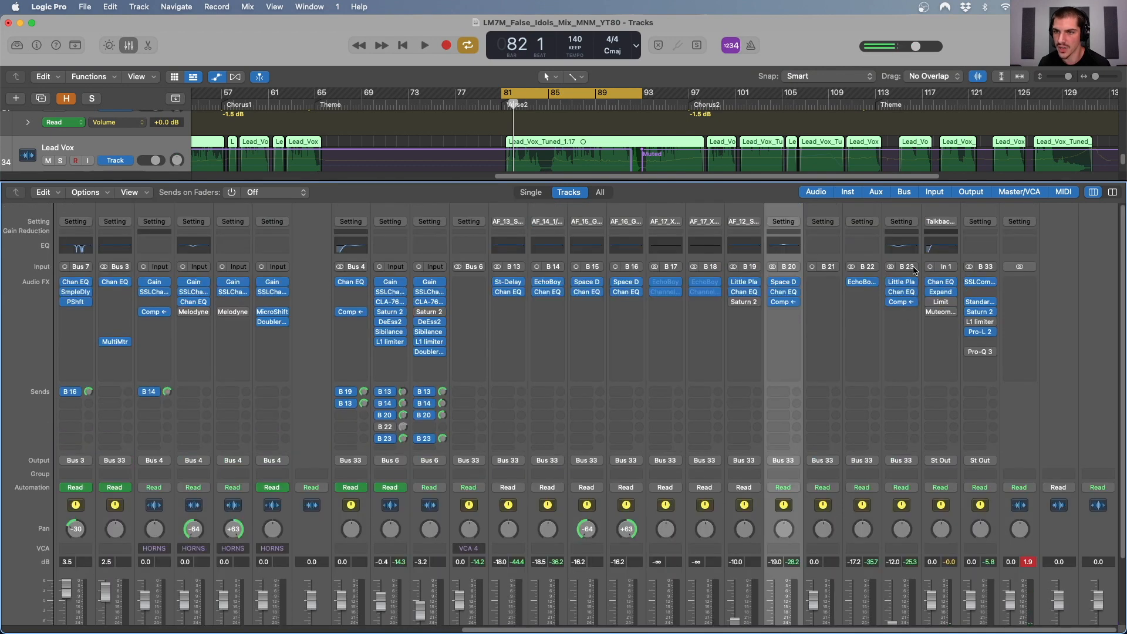
left_click(906, 263)
scroll(907, 275, "down", 4)
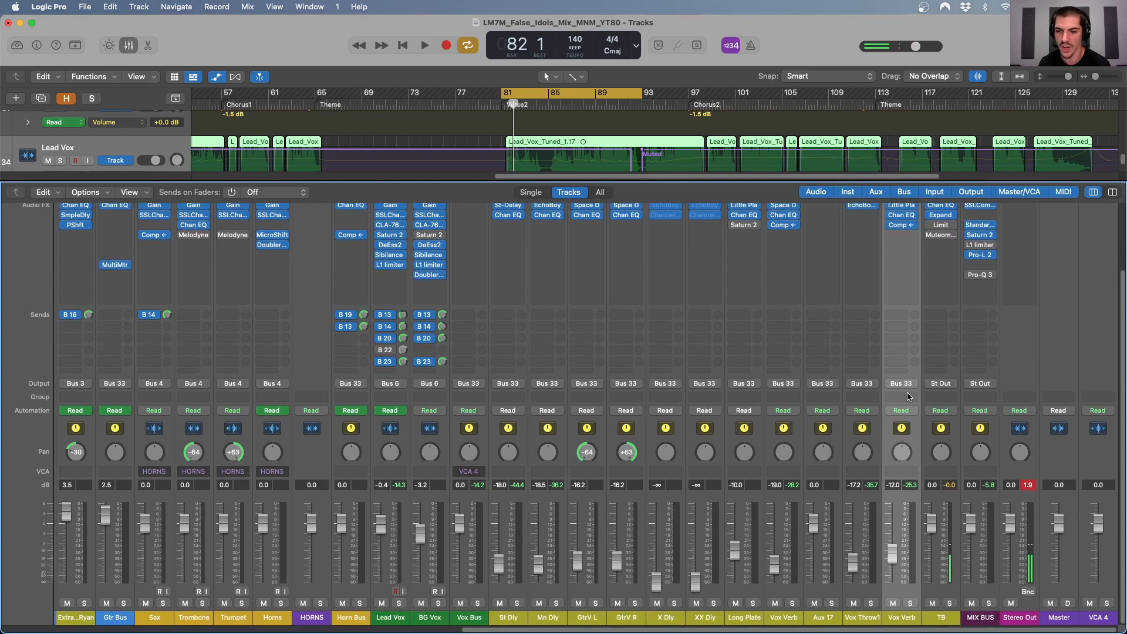
scroll(902, 388, "up", 4)
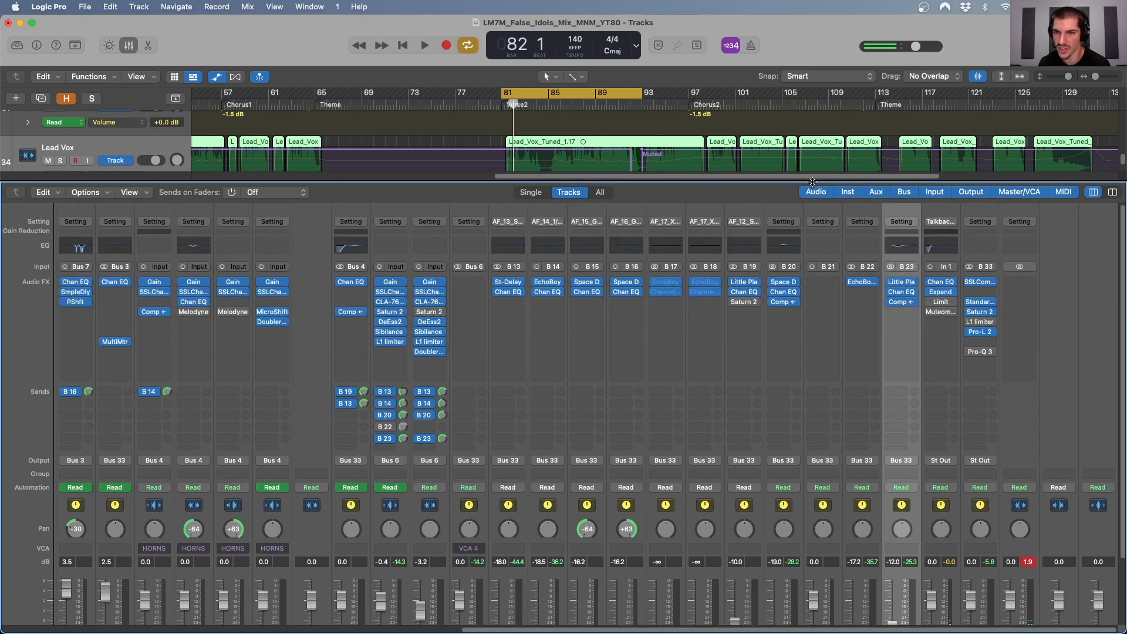
left_click_drag(813, 171, 814, 147)
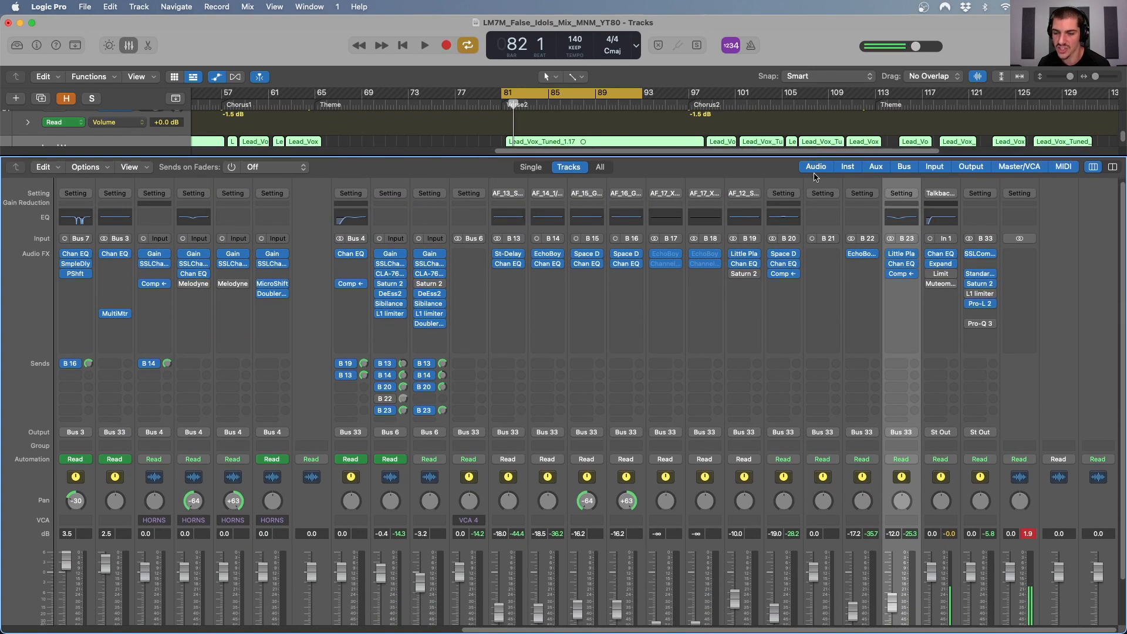
Inspect Space Designer on the bus 20 Vox Verb and Little Plate on the bus 23 Vox Verb, closing each plug-in.
left_click(786, 256)
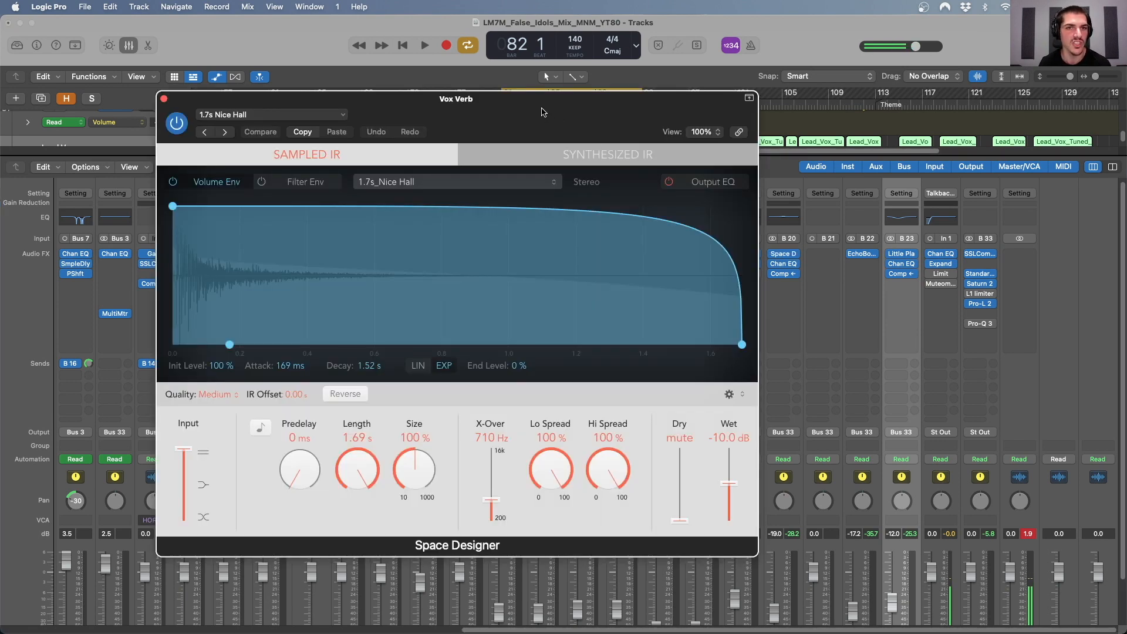
left_click(164, 100)
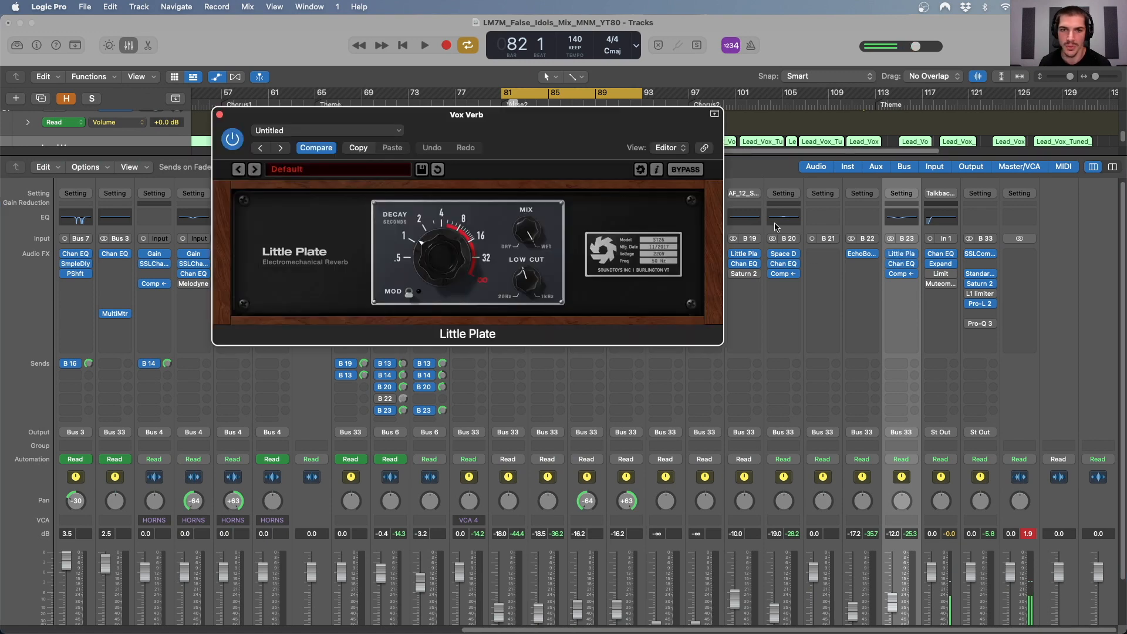
left_click_drag(548, 134, 584, 146)
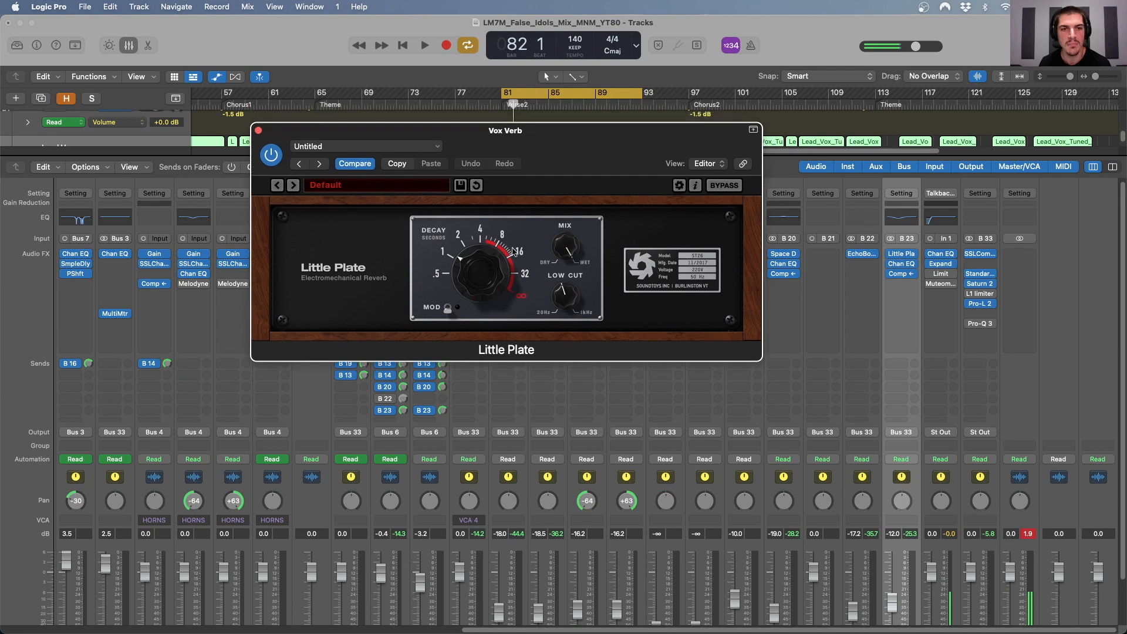
left_click(259, 131)
Inspect the Channel EQ settings on both Vox Verb channels and close each EQ.
left_click(790, 266)
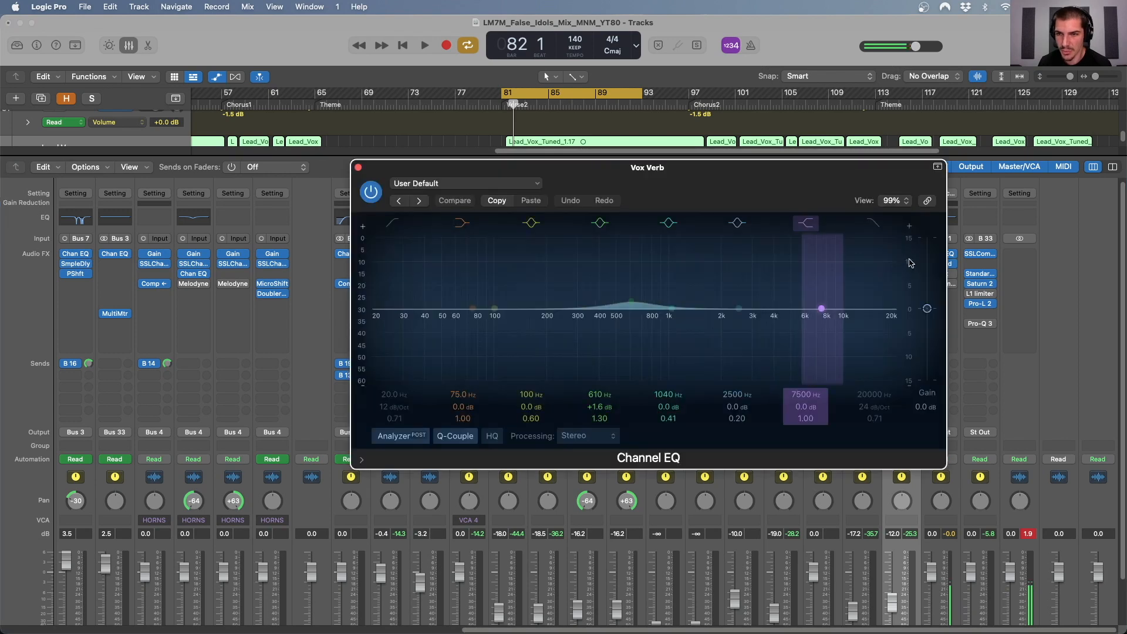
left_click(358, 168)
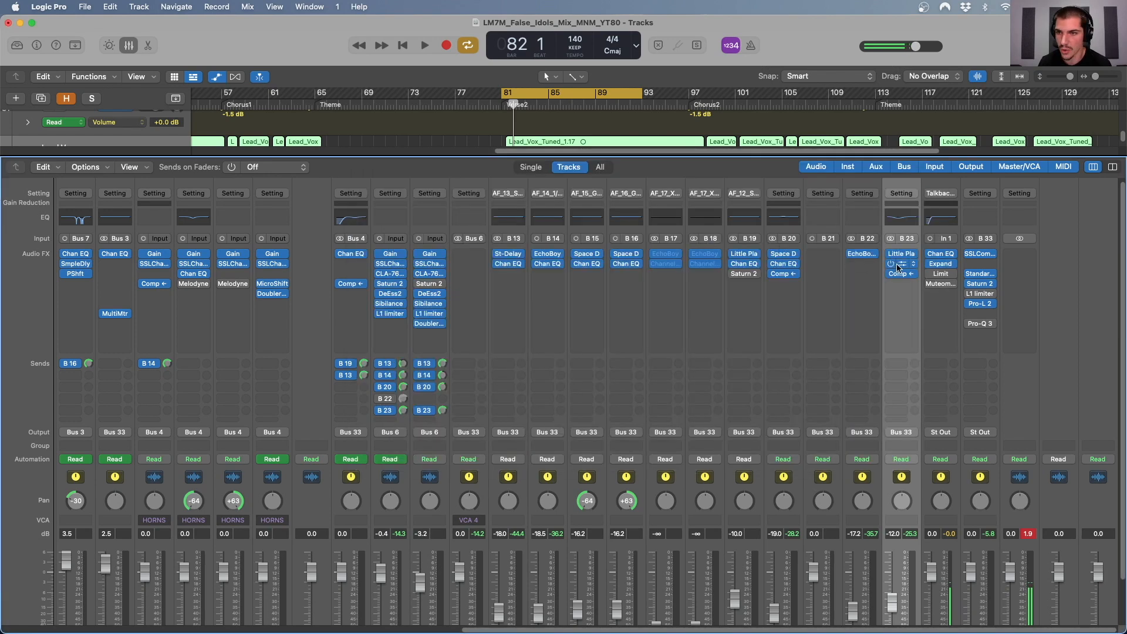
left_click(783, 264)
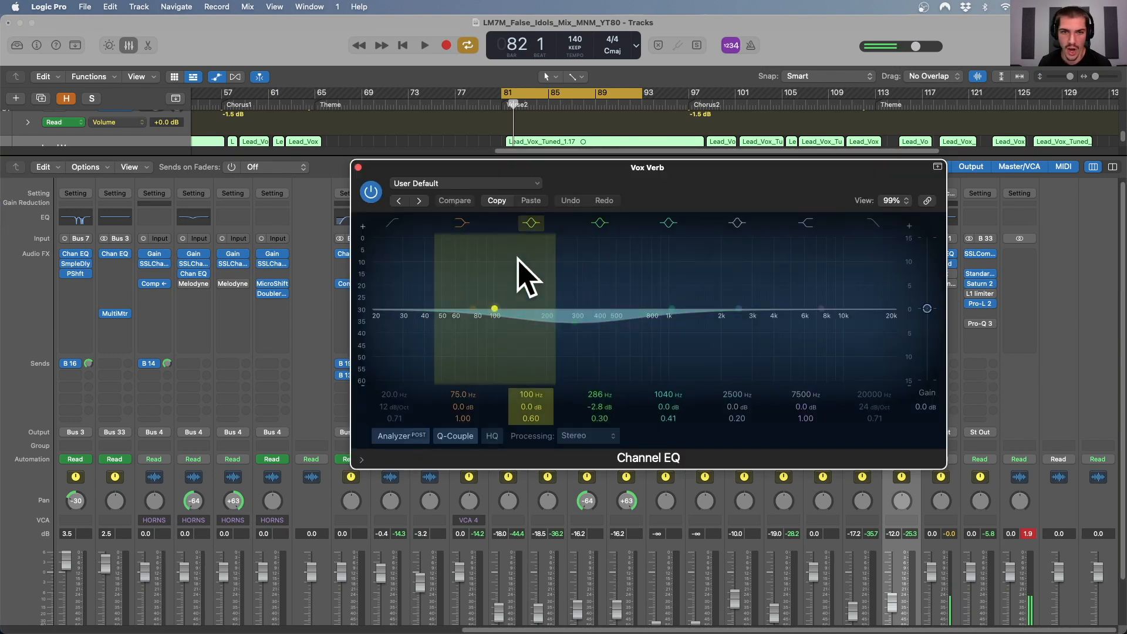
left_click(358, 168)
Open the Compressors on both Vox Verb channels and place them side by side.
mouse_move(792, 277)
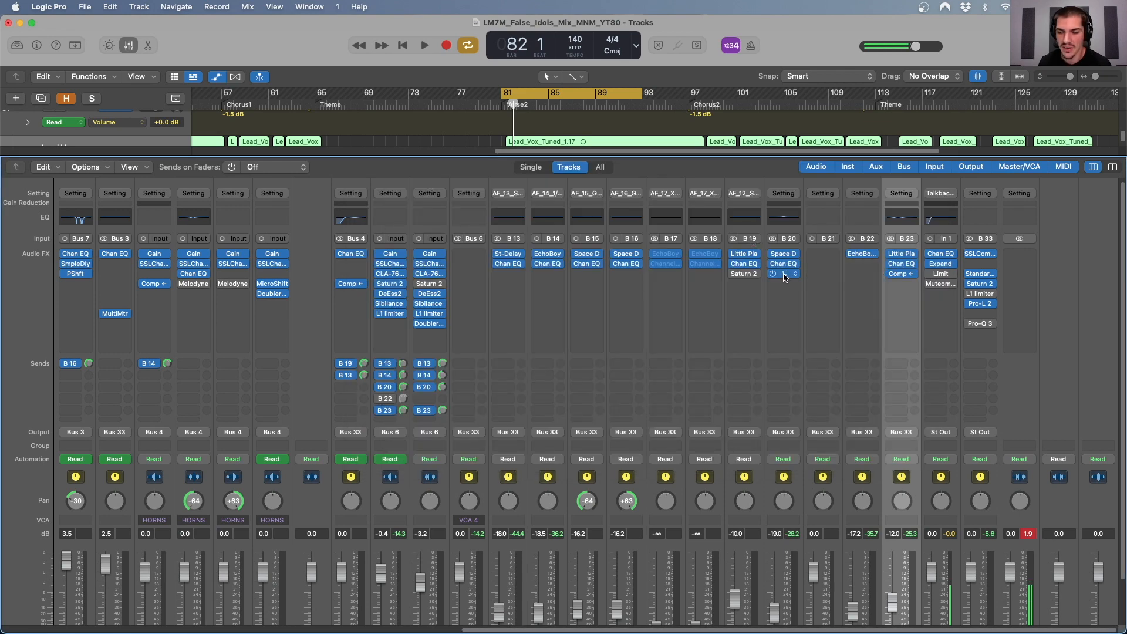
left_click(783, 275)
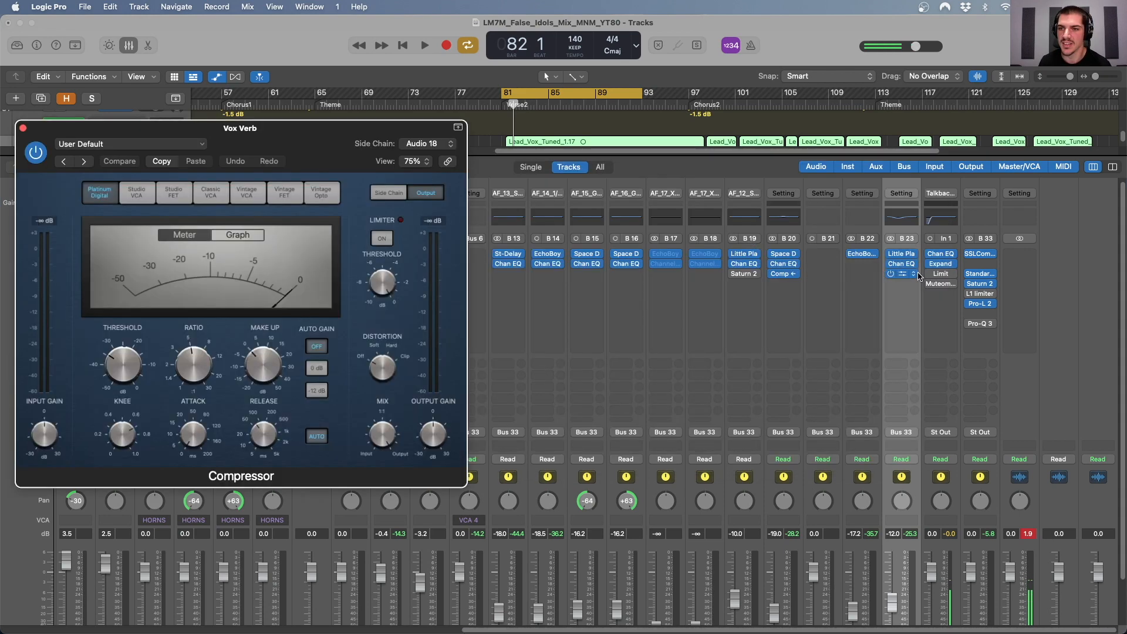
left_click(902, 276)
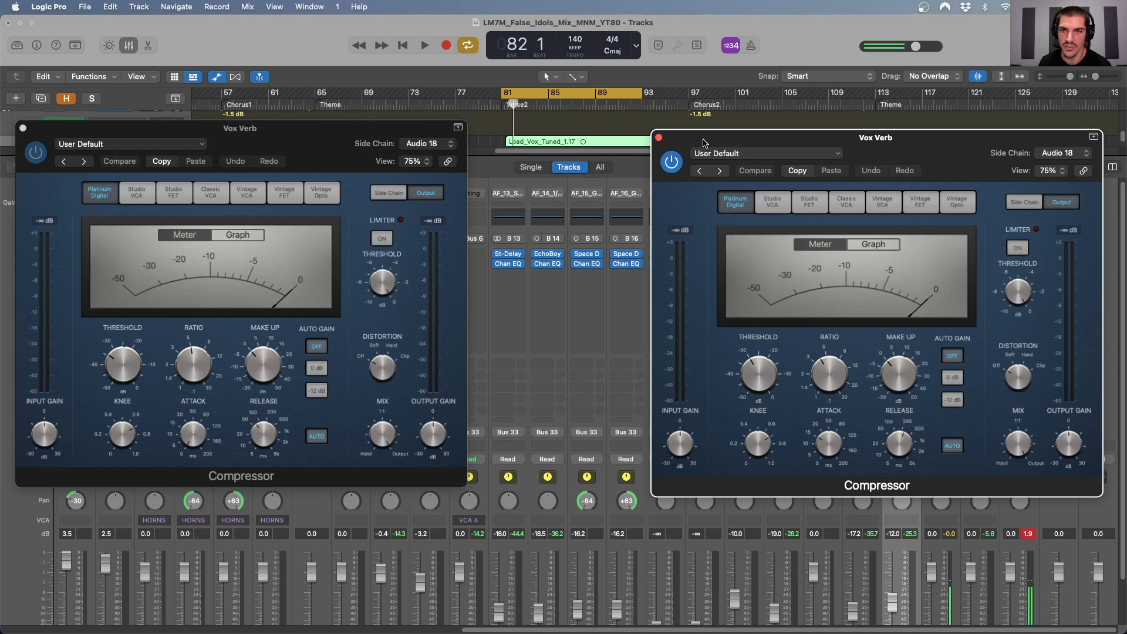
left_click_drag(707, 144, 709, 135)
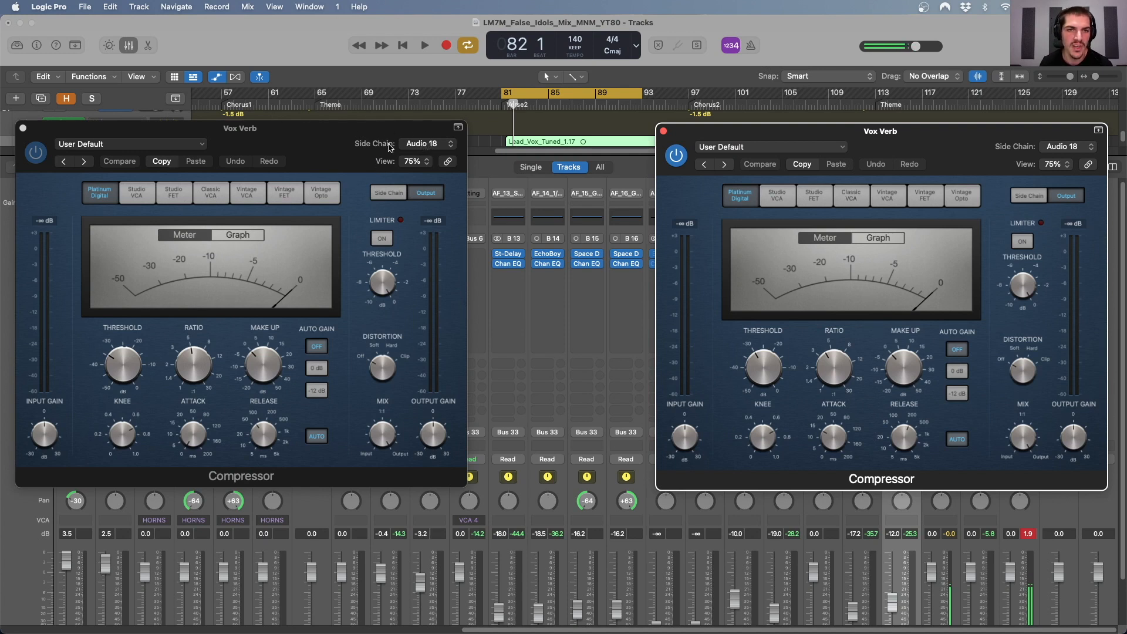
Set the side chain of the bus 20 Vox Verb's Compressor to Lead Vox (Audio 18).
left_click(425, 147)
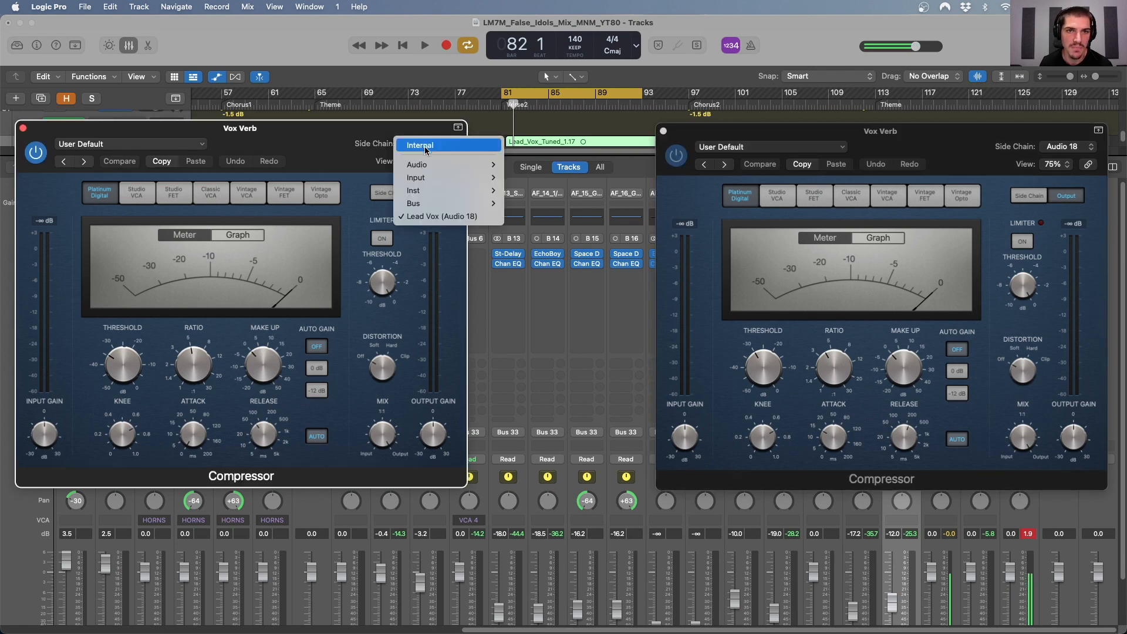
left_click(497, 218)
left_click(998, 144)
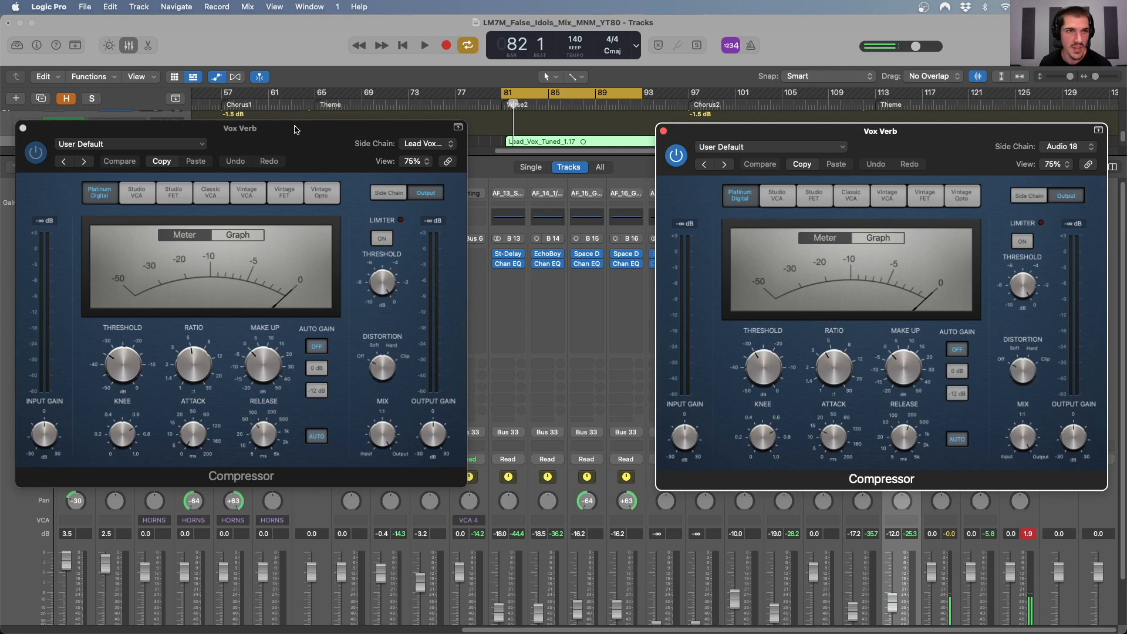
Rearrange the two Compressor windows to uncover the mixer, selecting the Lead Vox channel and the bus 20 Vox Verb channel.
left_click_drag(295, 130, 840, 247)
scroll(410, 473, "down", 2)
left_click(404, 459)
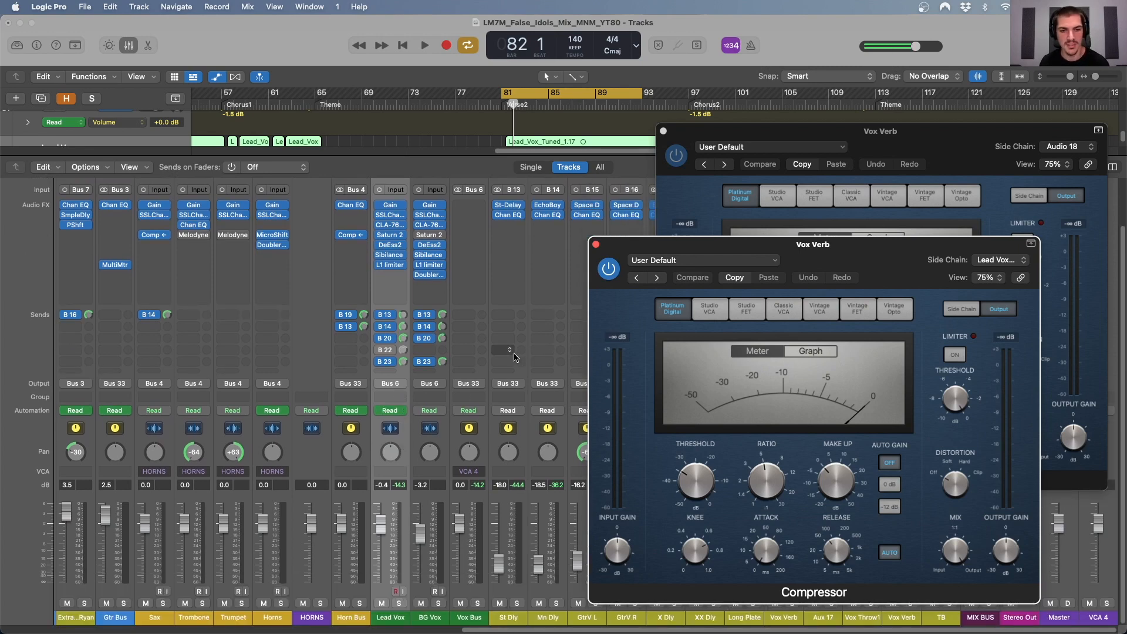
left_click_drag(615, 252, 88, 116)
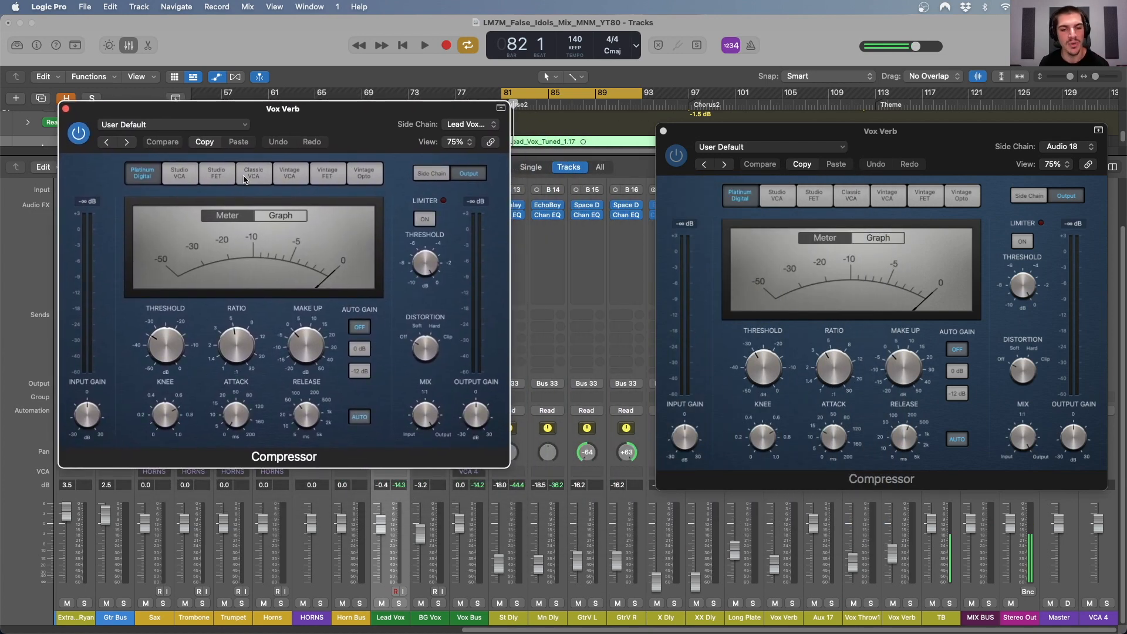
left_click_drag(700, 131, 690, 269)
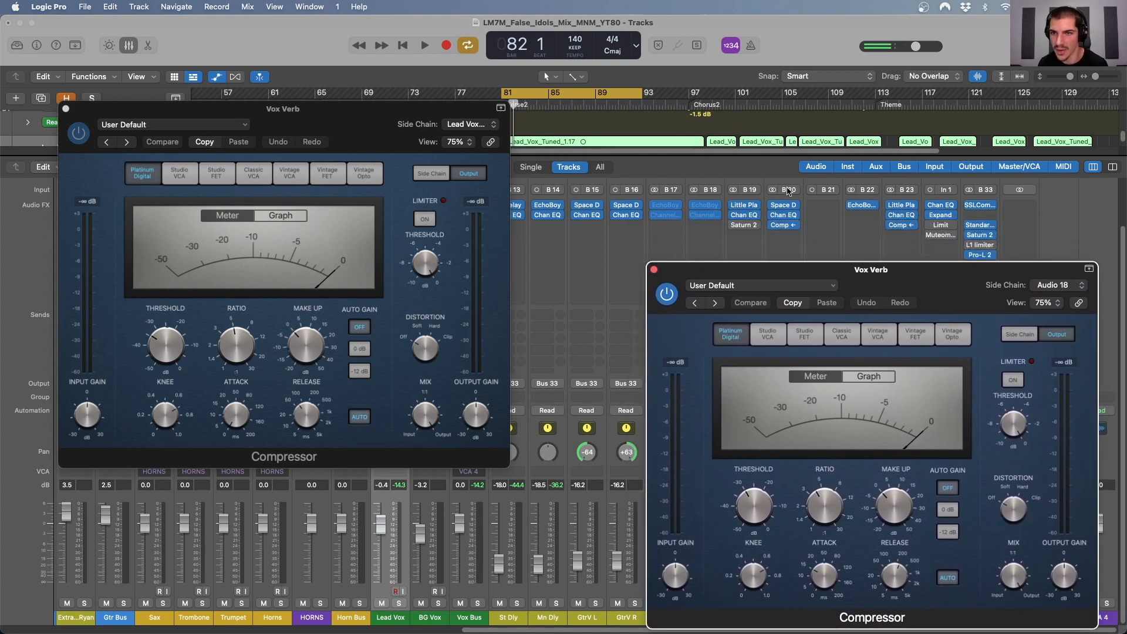
left_click(790, 187)
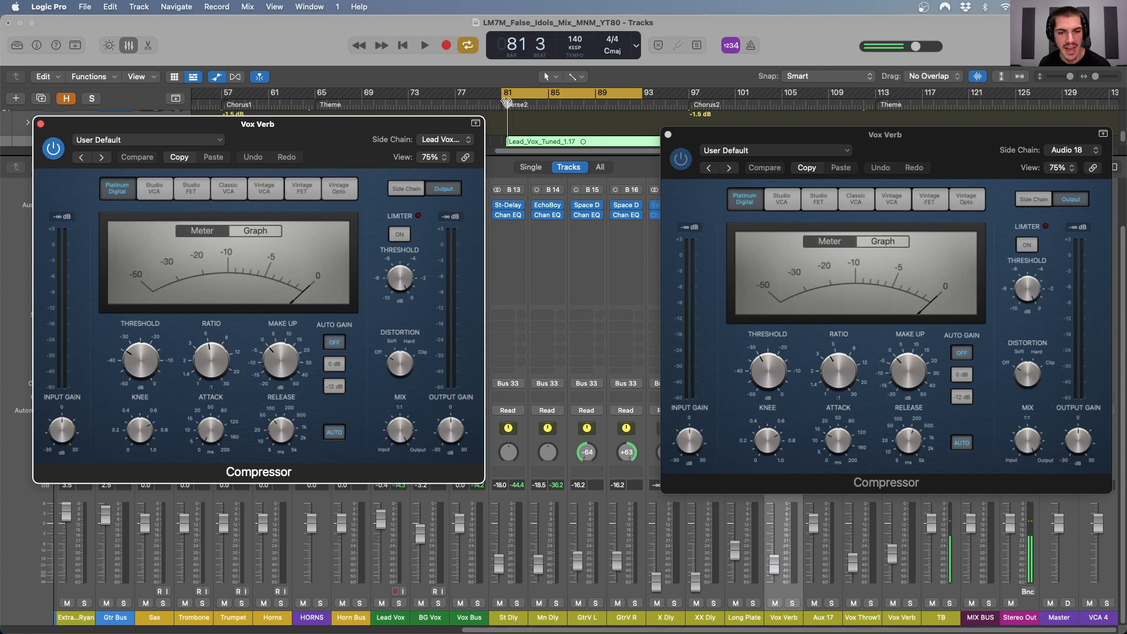
Solo the TB and Lead Vox channels and play the song from bar 81 at the start of Verse2.
left_click(507, 103)
left_click(949, 603)
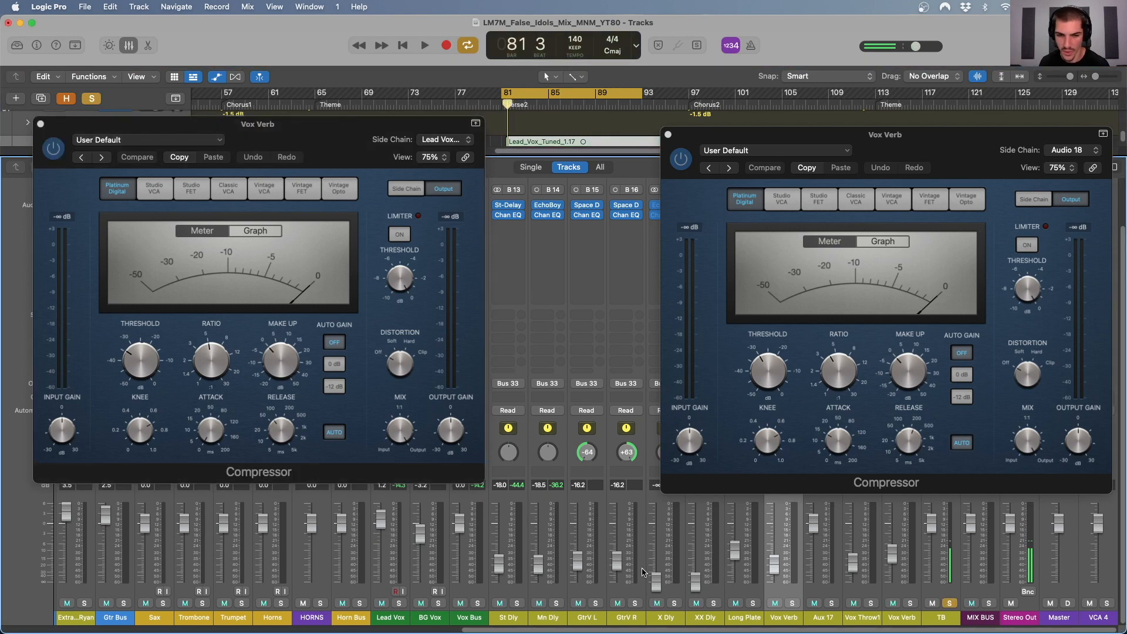
left_click(400, 604)
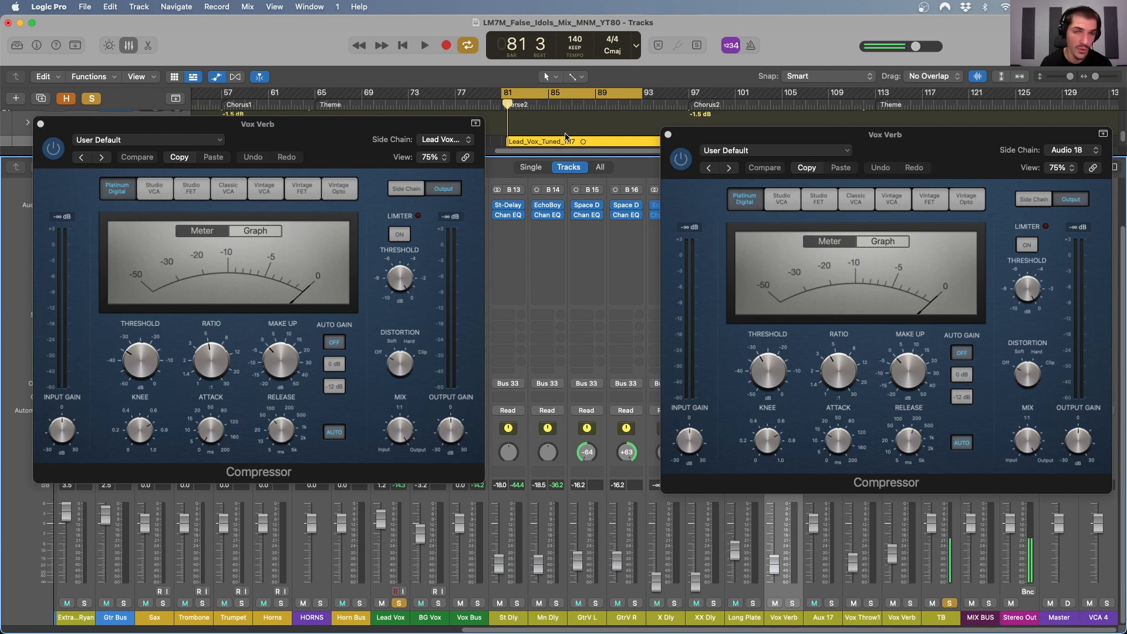
key("space")
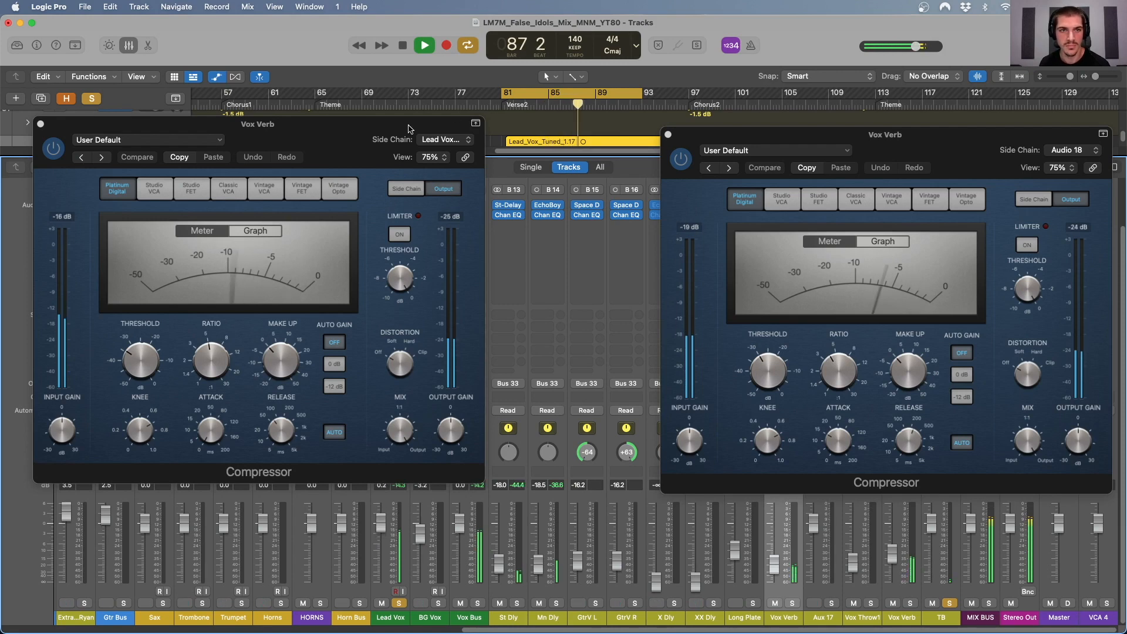
Bypass the Lead Vox channel's bus 14 send during playback, put the Compressors back side by side, and stop playback.
left_click_drag(359, 129, 916, 237)
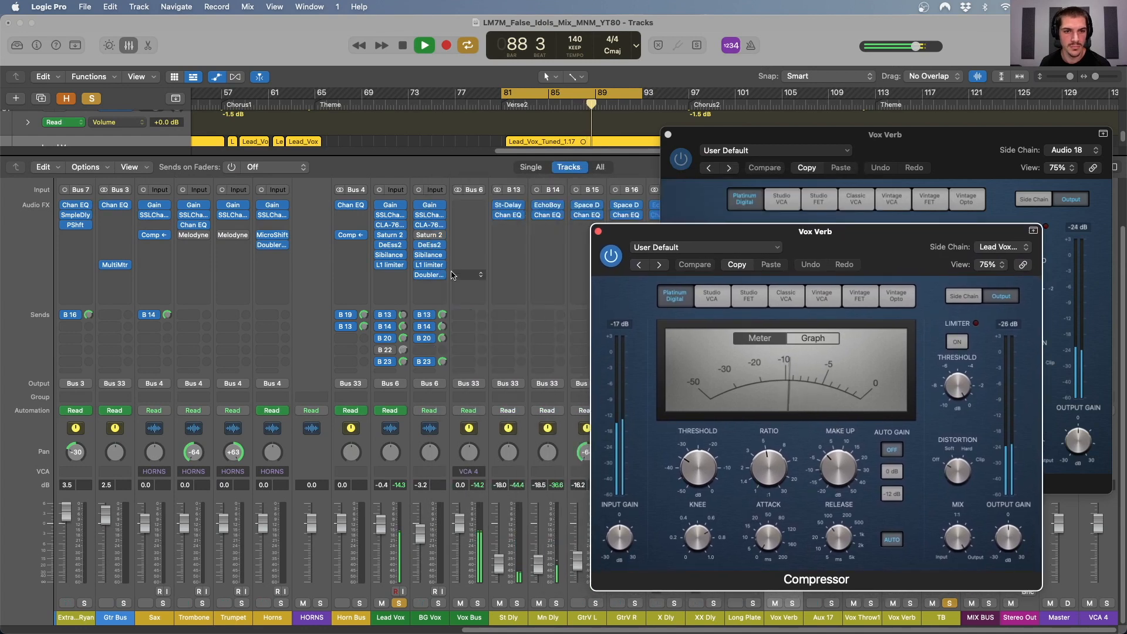
left_click(380, 328)
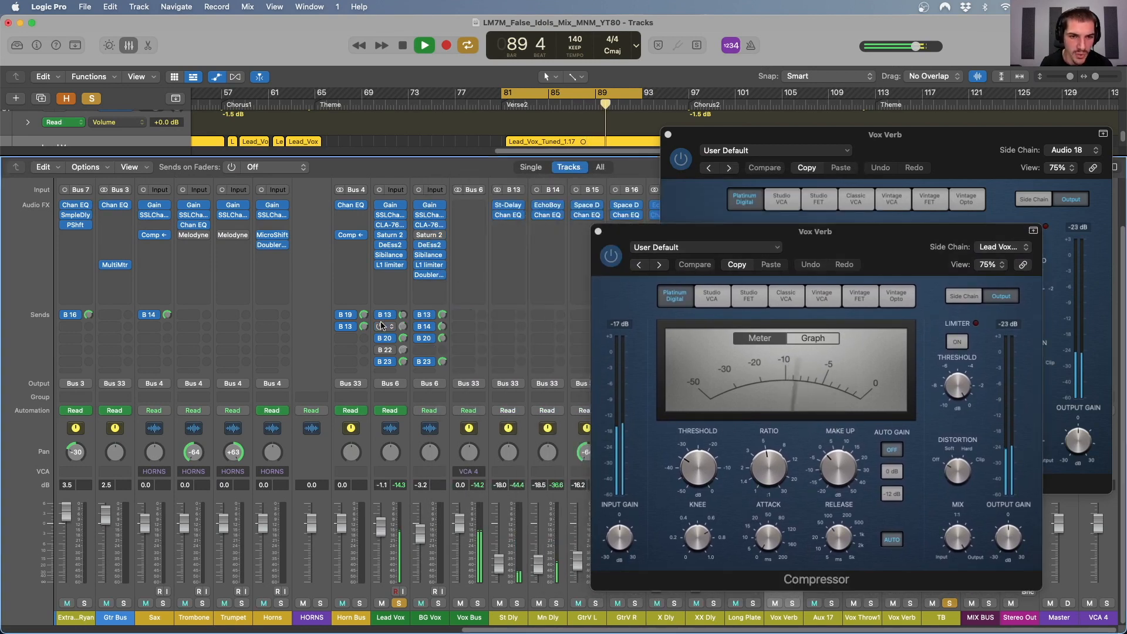
left_click_drag(695, 236, 146, 120)
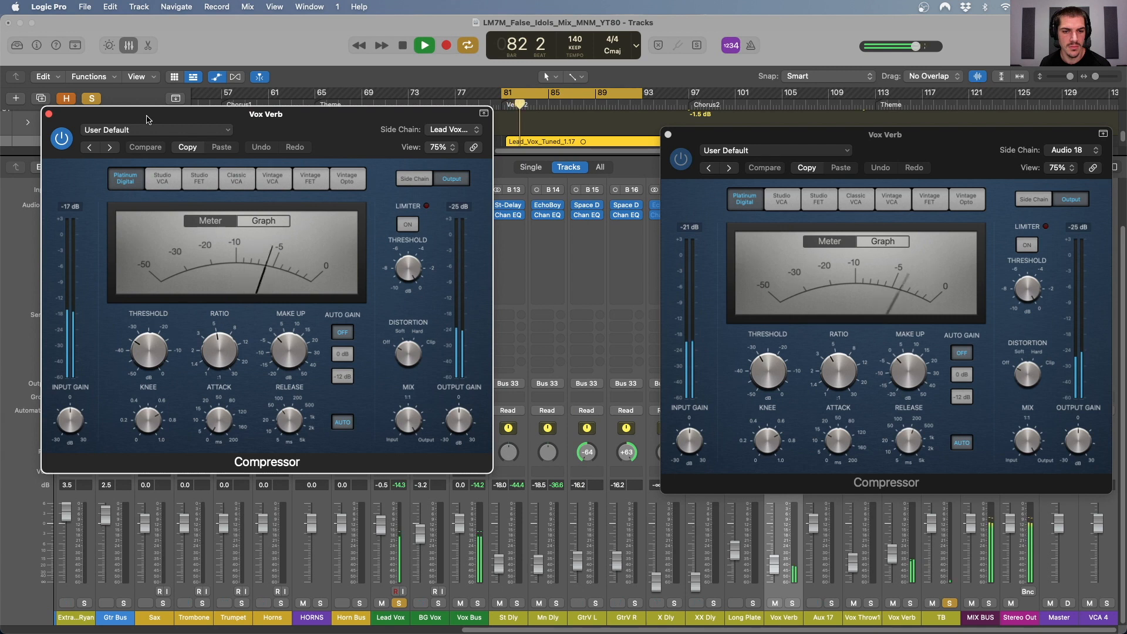
key("space")
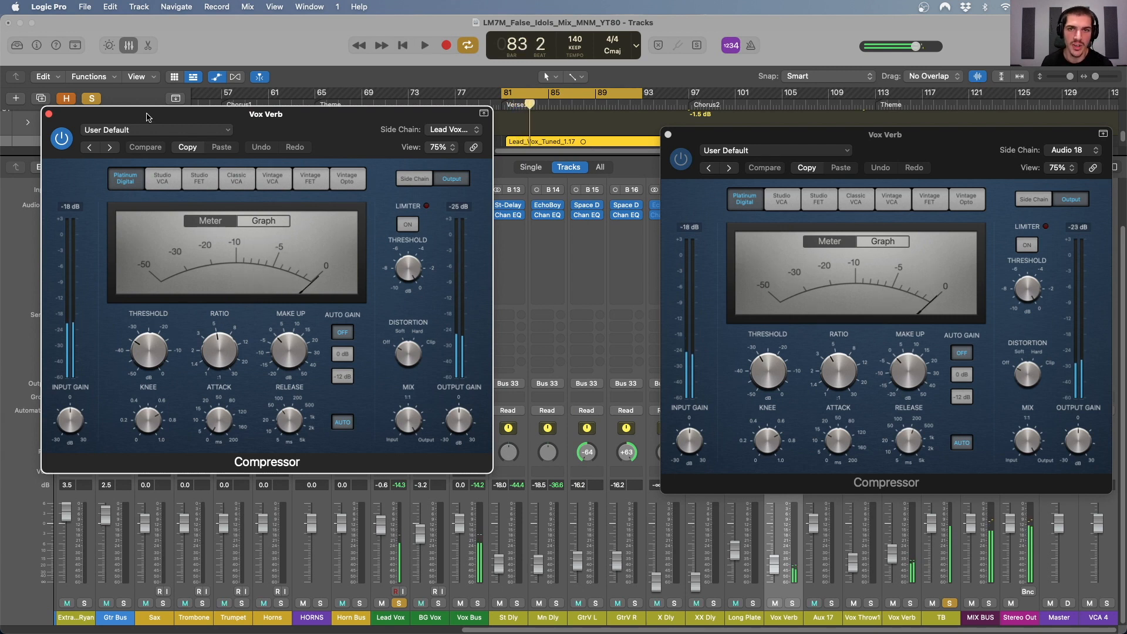
Shorten the cycle range to bars 81–89 and place the playhead at bar 81, keeping both Compressor windows in view.
left_click(622, 105)
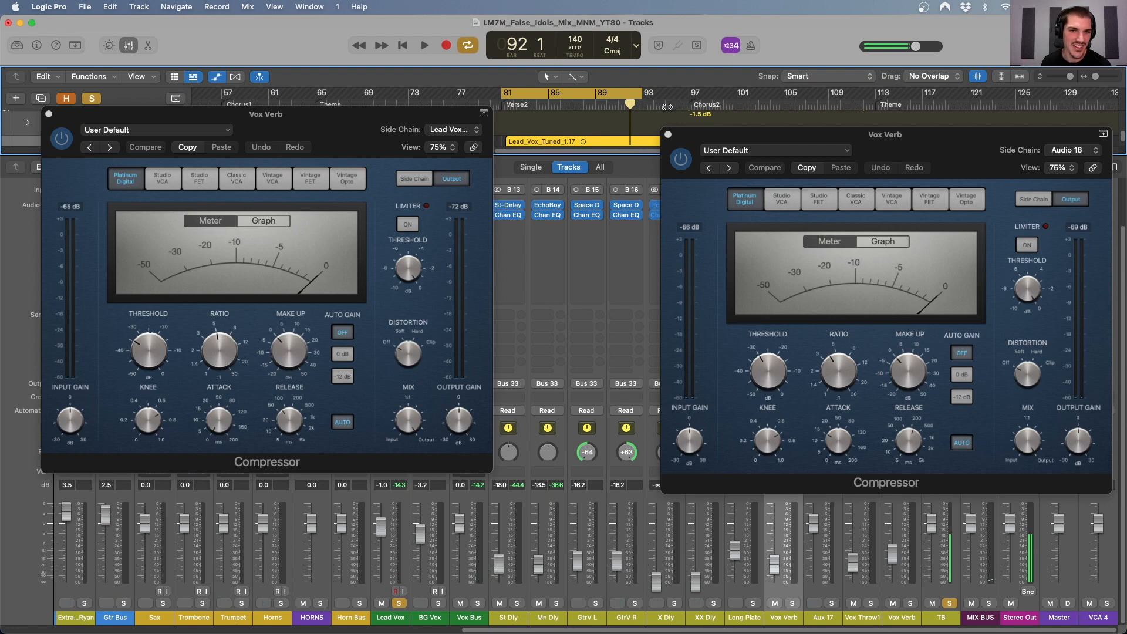
mouse_move(298, 126)
left_mouse_down()
mouse_move(314, 141)
mouse_move(303, 136)
left_mouse_up()
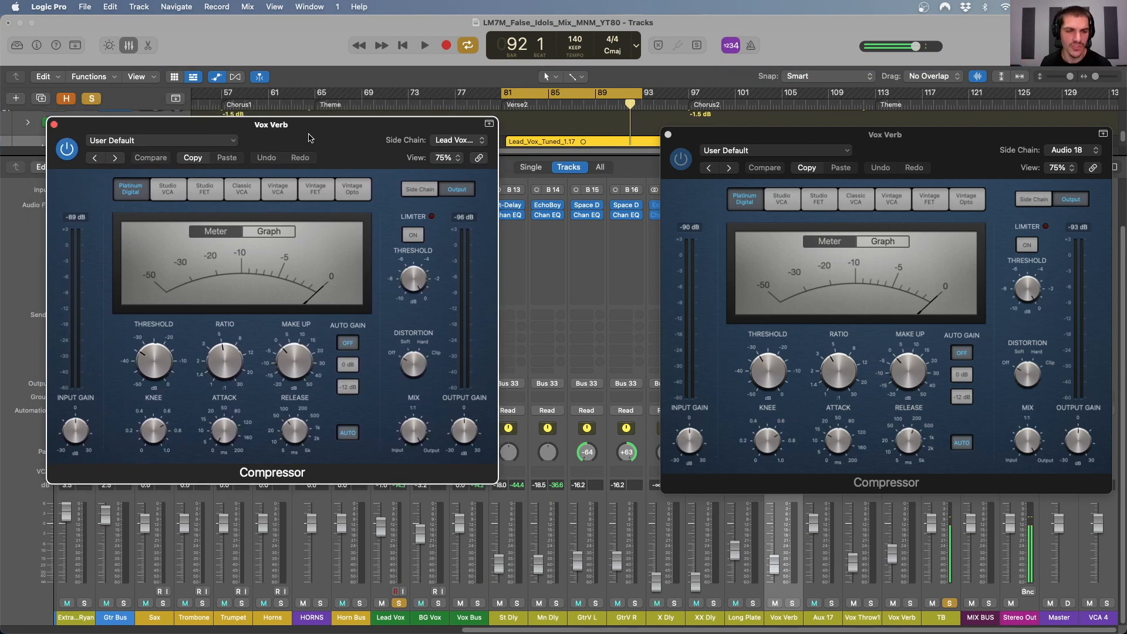
left_click_drag(643, 97, 505, 101)
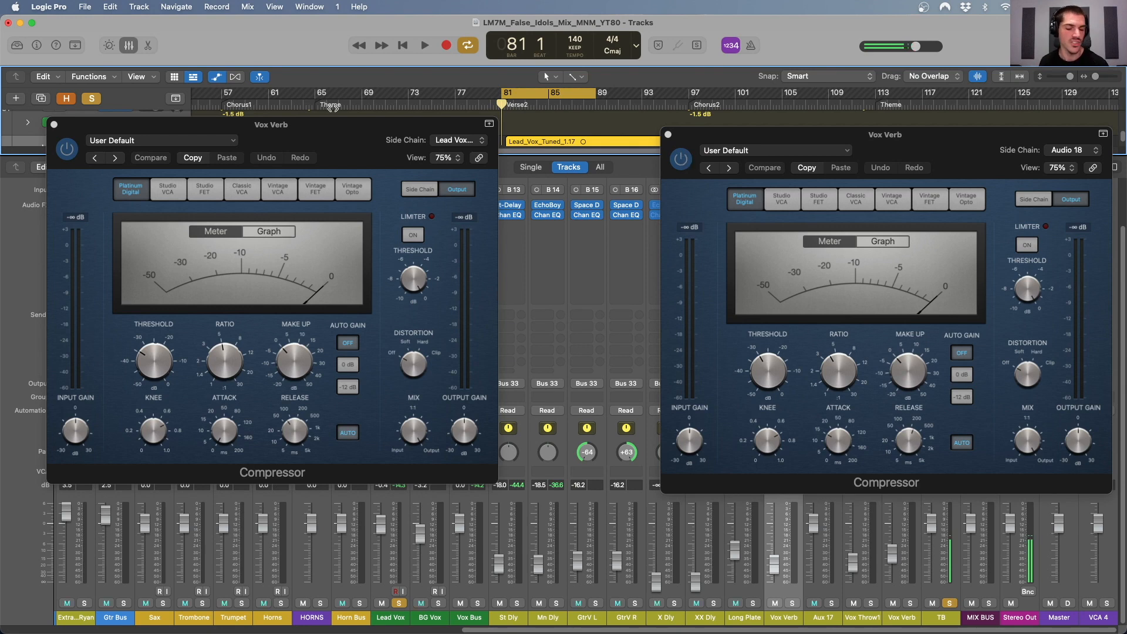
left_click_drag(370, 123, 365, 129)
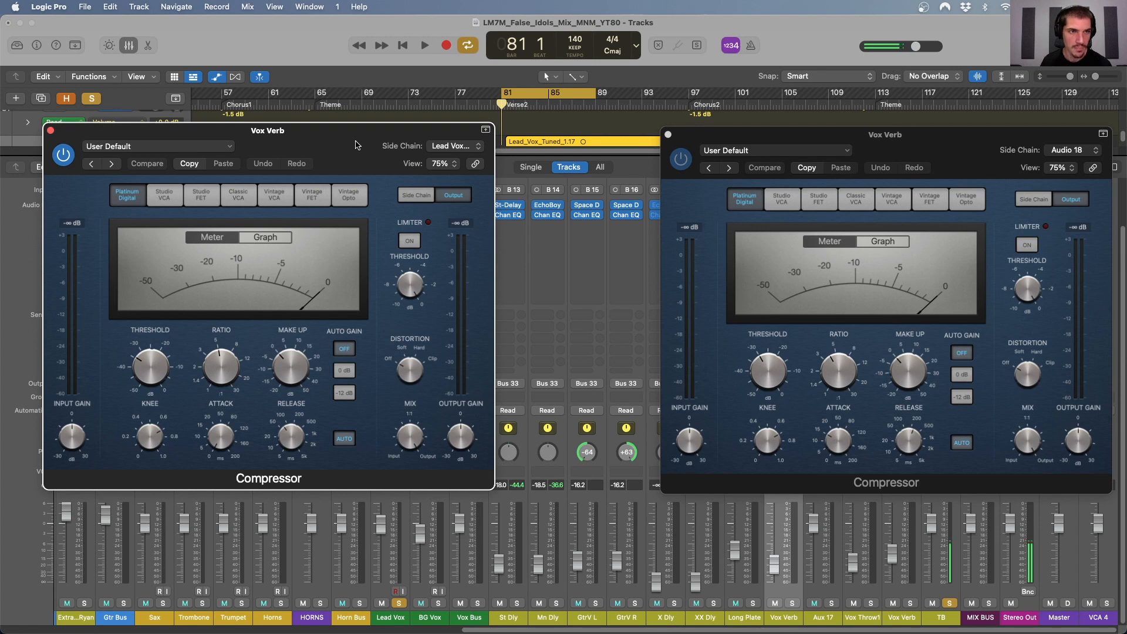
Play the looped verse and bypass both Vox Verb Compressors, toggling the TB solo, to compare the reverb with and without ducking.
key("space")
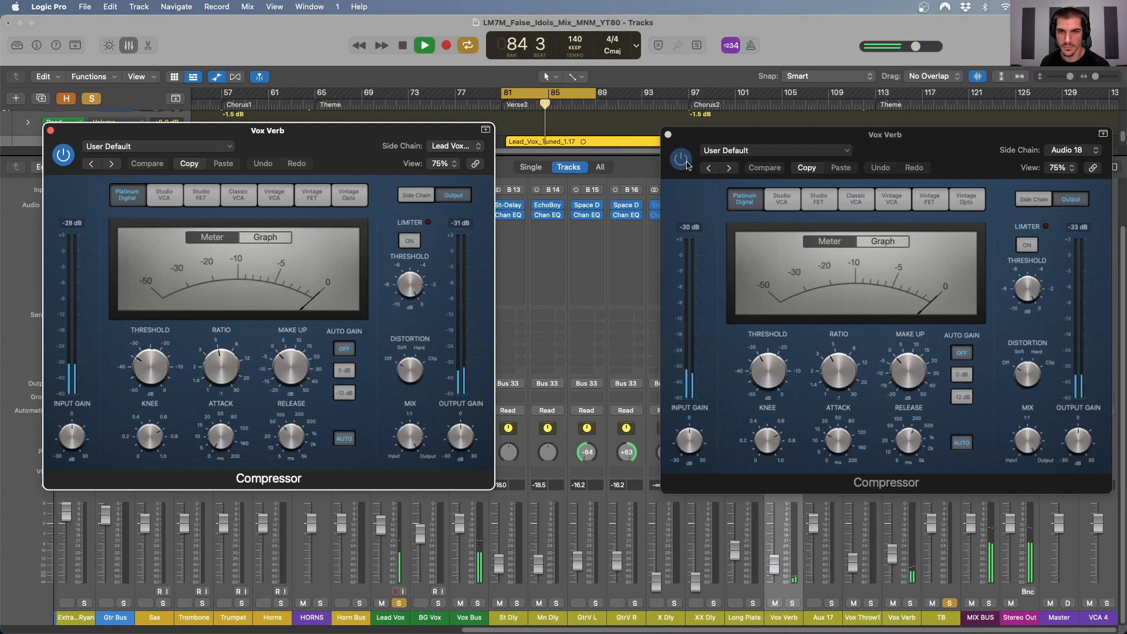
left_click(949, 604)
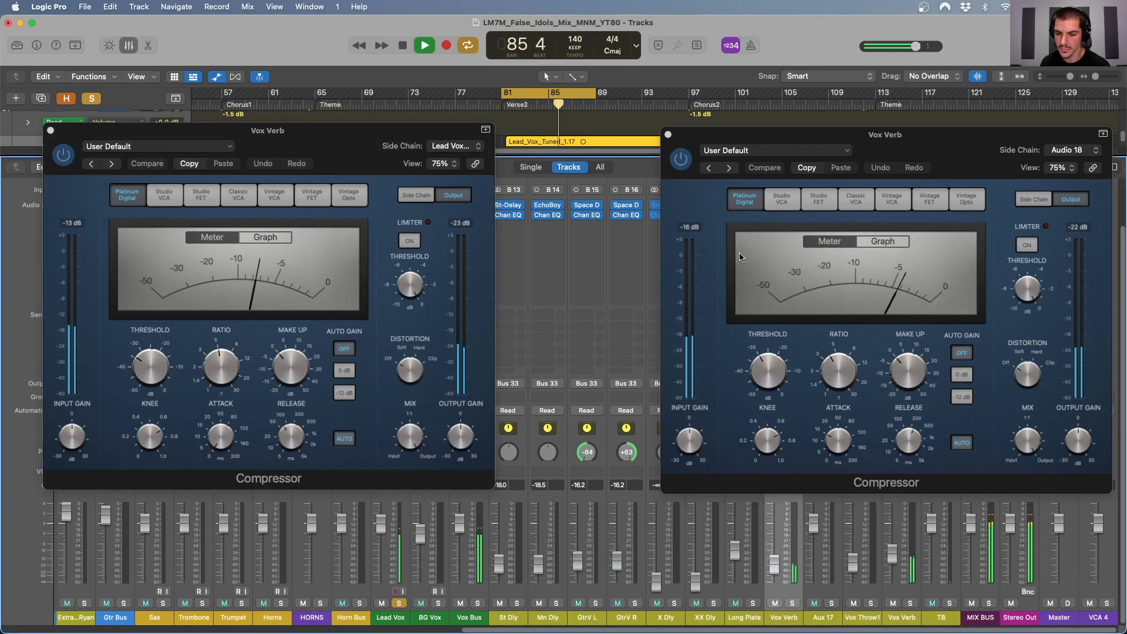
left_click(681, 159)
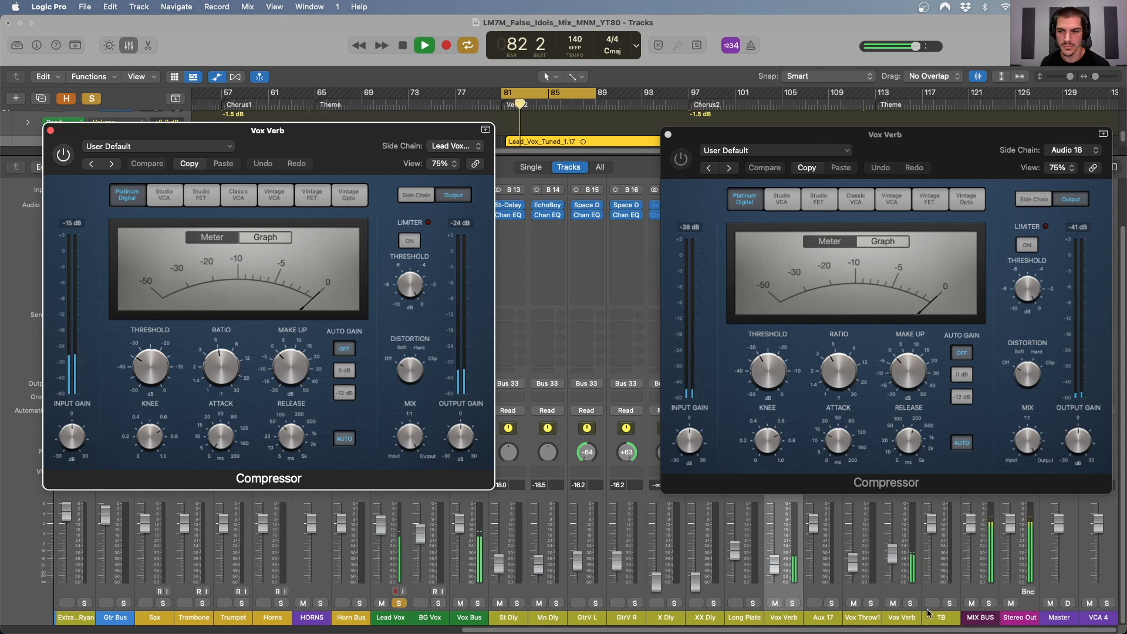
left_click(949, 604)
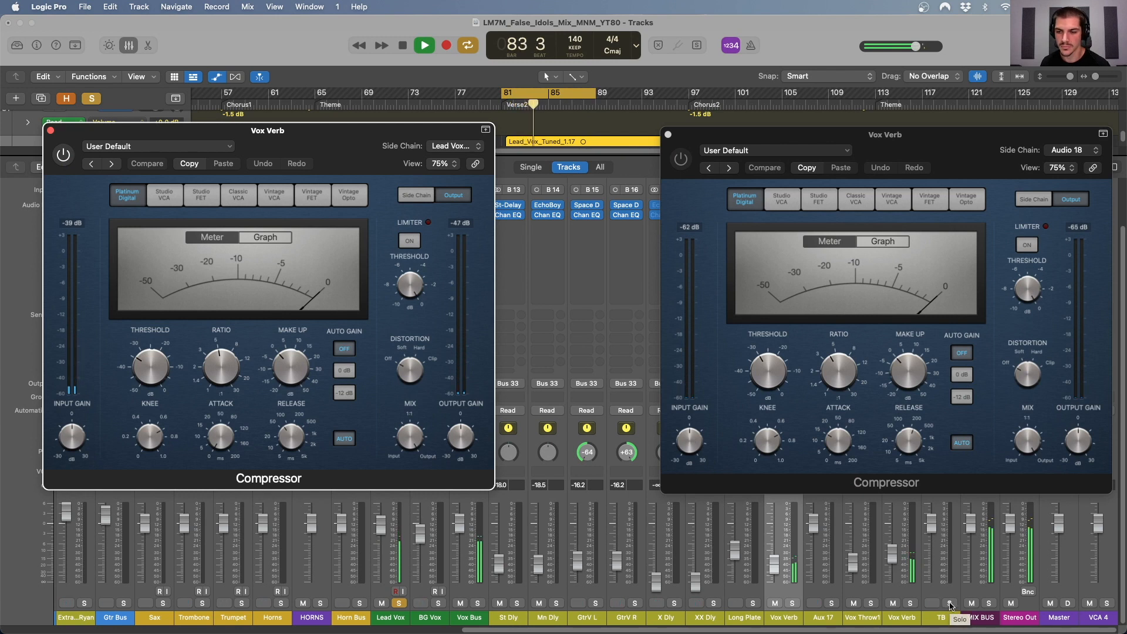
left_click(949, 604)
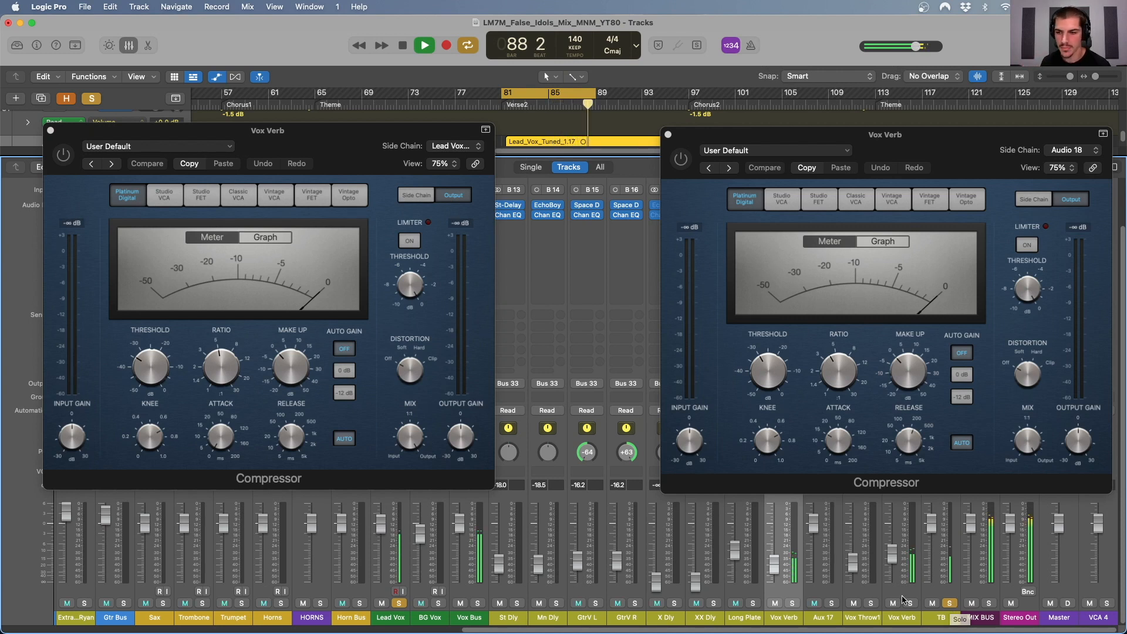
Clear the solos to hear the full mix, re-enable both Vox Verb Compressors during playback, and stop the song.
left_click(949, 603)
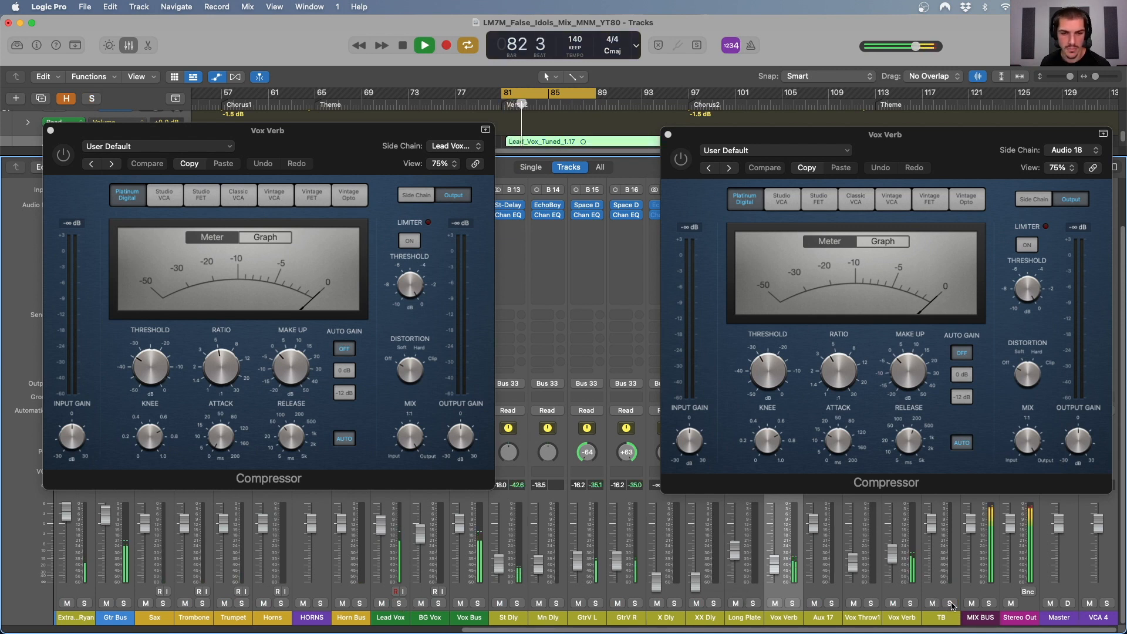
mouse_move(741, 388)
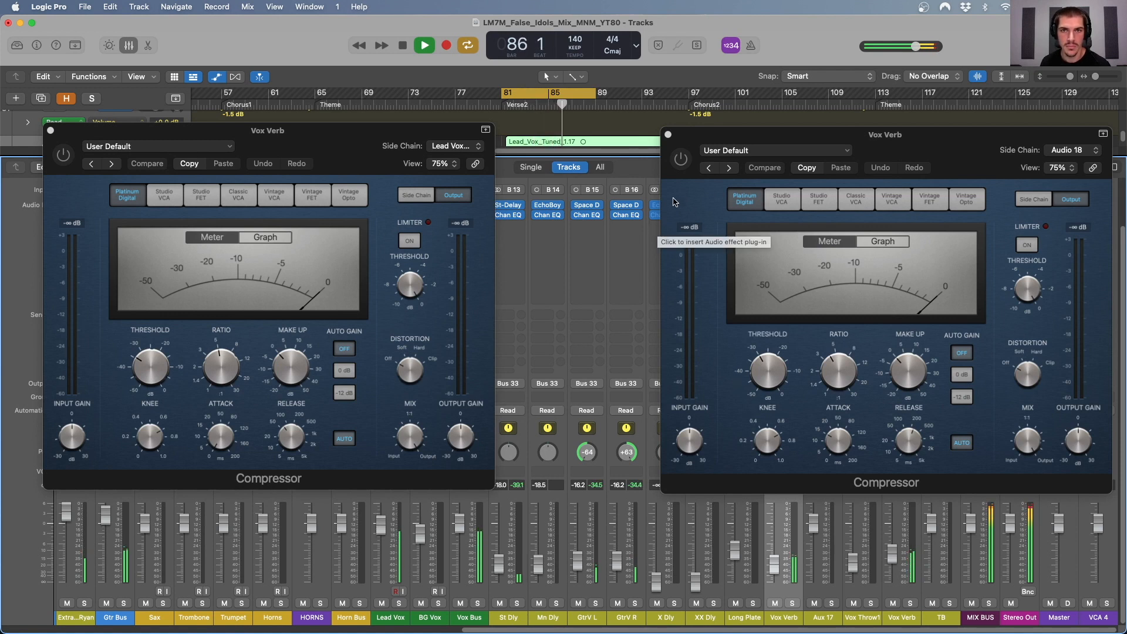
left_click(682, 161)
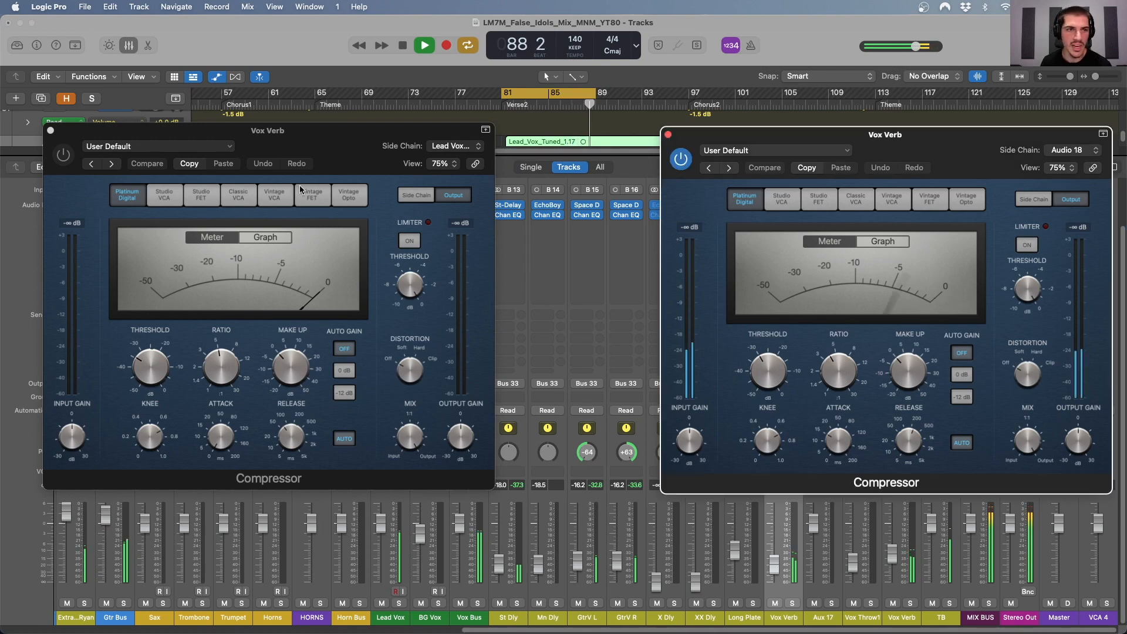
left_click(64, 155)
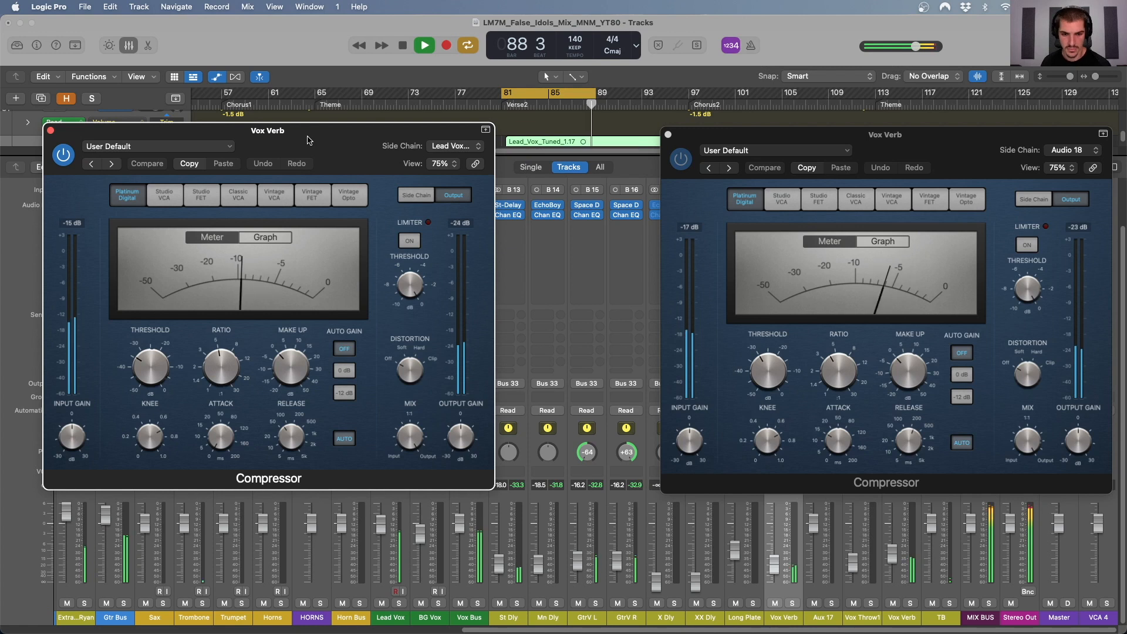
key("space")
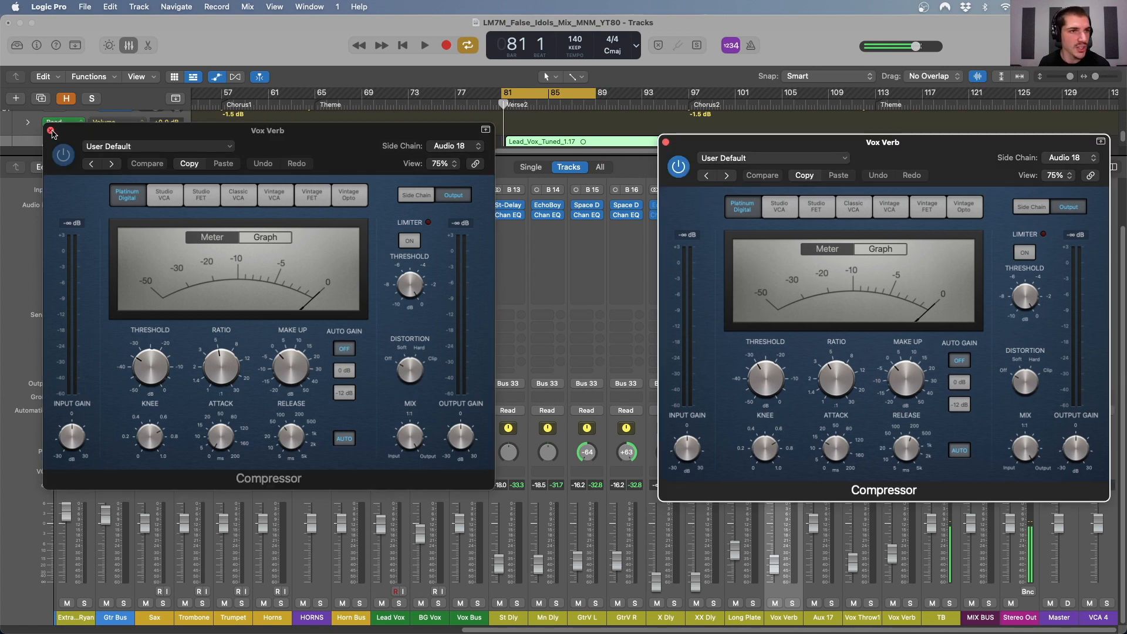
Close both Compressors and shift the Channel EQ and Compressor down one slot on the bus 20 and bus 23 Vox Verb channels.
left_click(52, 132)
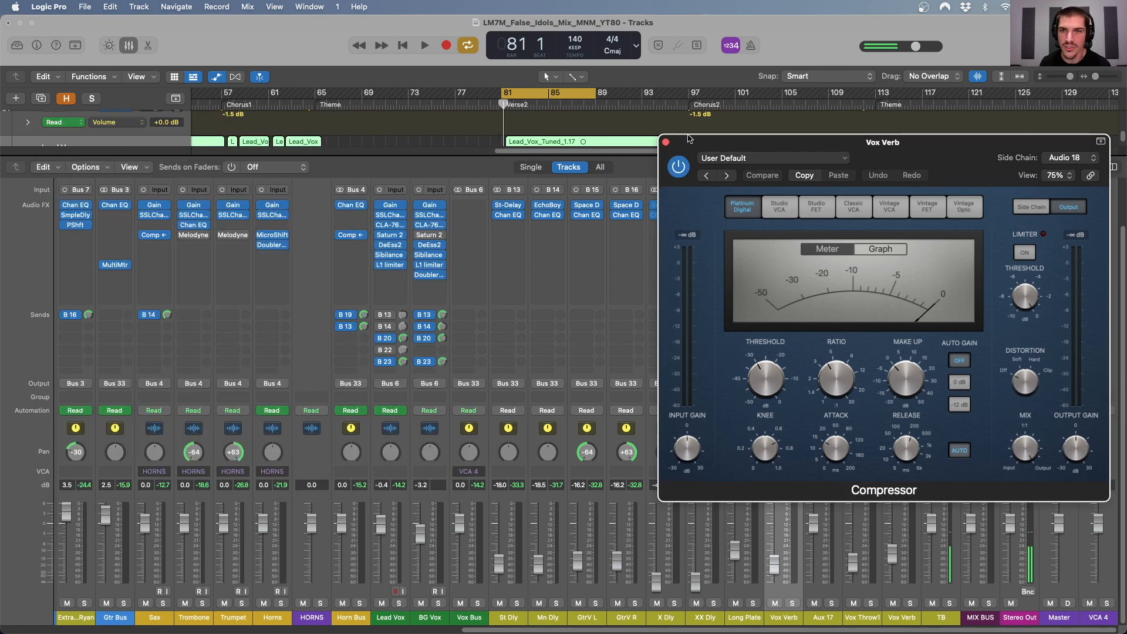
left_click(666, 143)
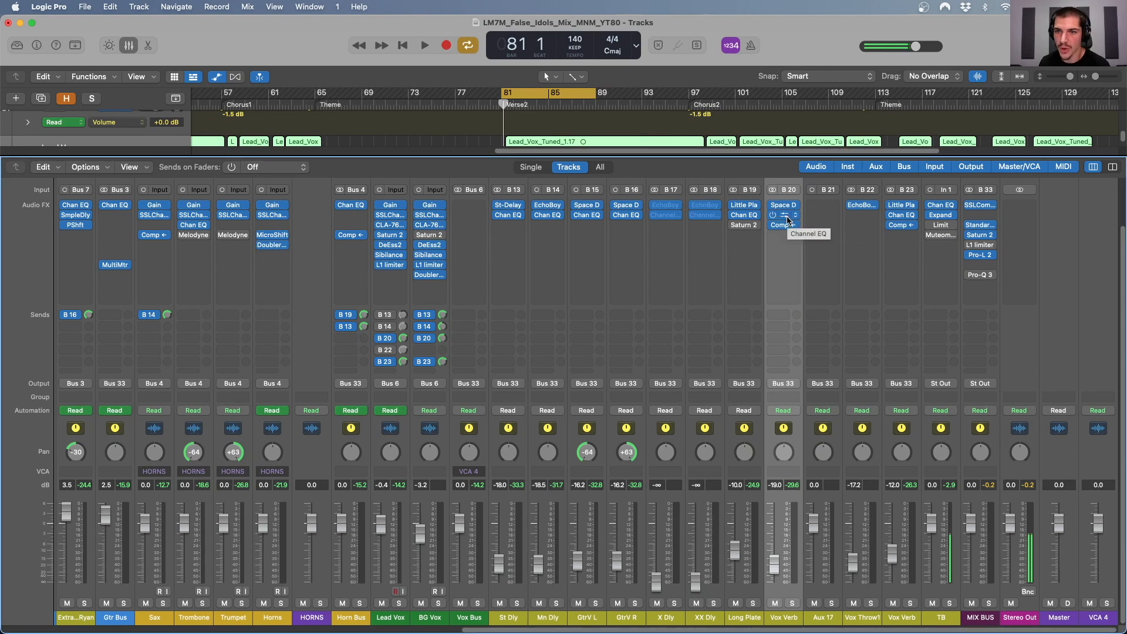
left_click_drag(785, 226, 785, 225)
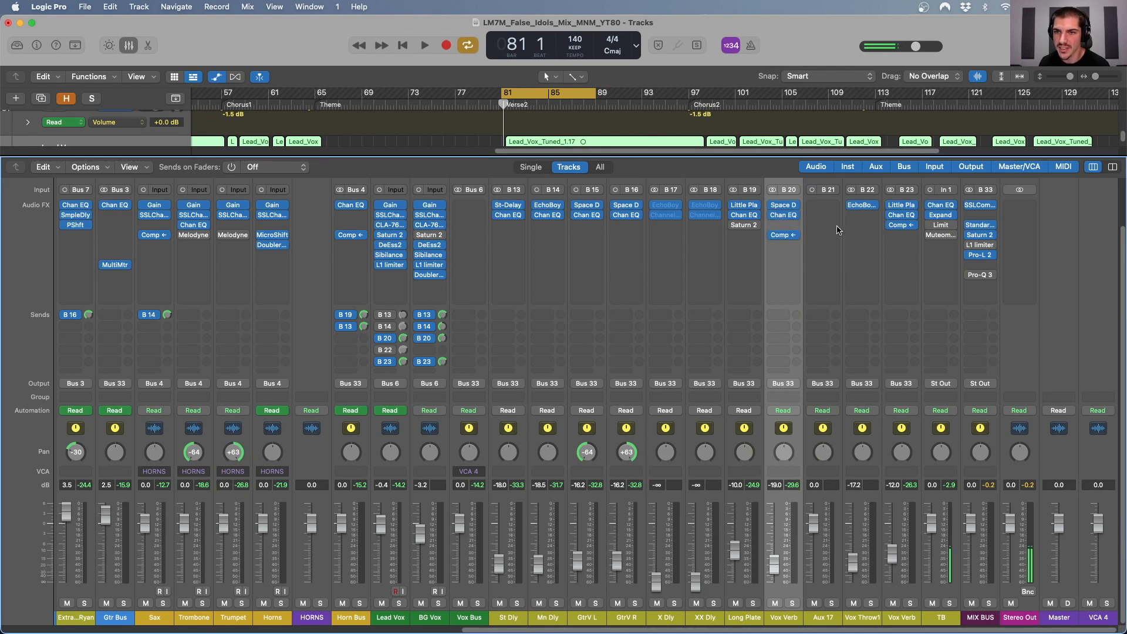
mouse_move(895, 227)
left_mouse_down()
mouse_move(896, 236)
mouse_move(899, 226)
left_mouse_up()
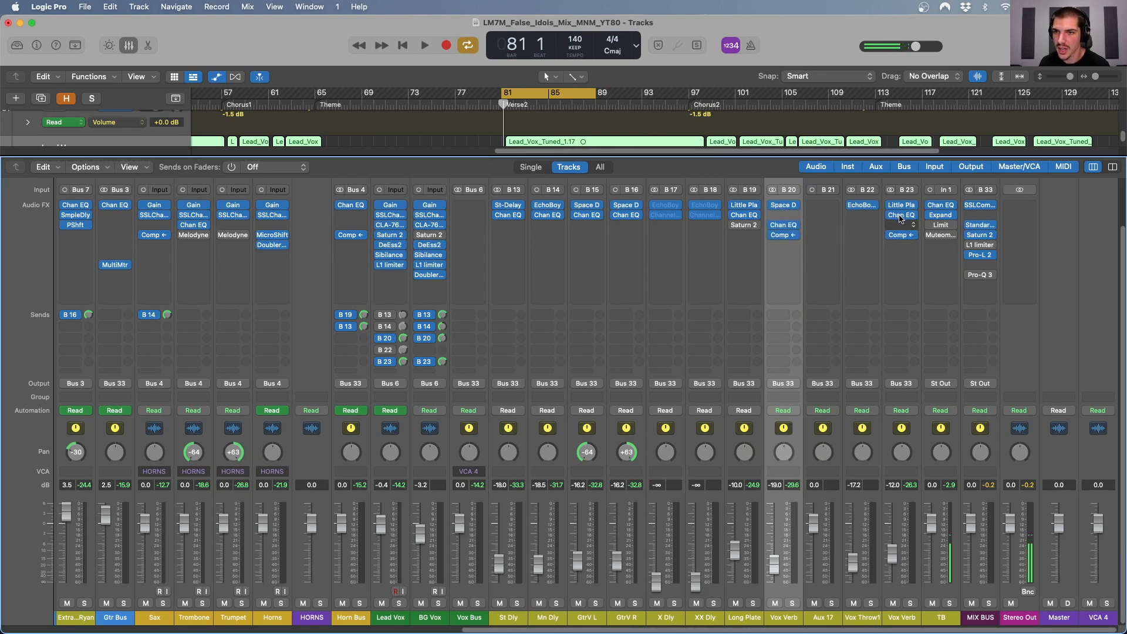
With both reverbs bypassed, insert a stereo Stereo Delay above bus 20's Channel EQ and copy it to bus 23's empty slot.
left_click(783, 215)
mouse_move(790, 326)
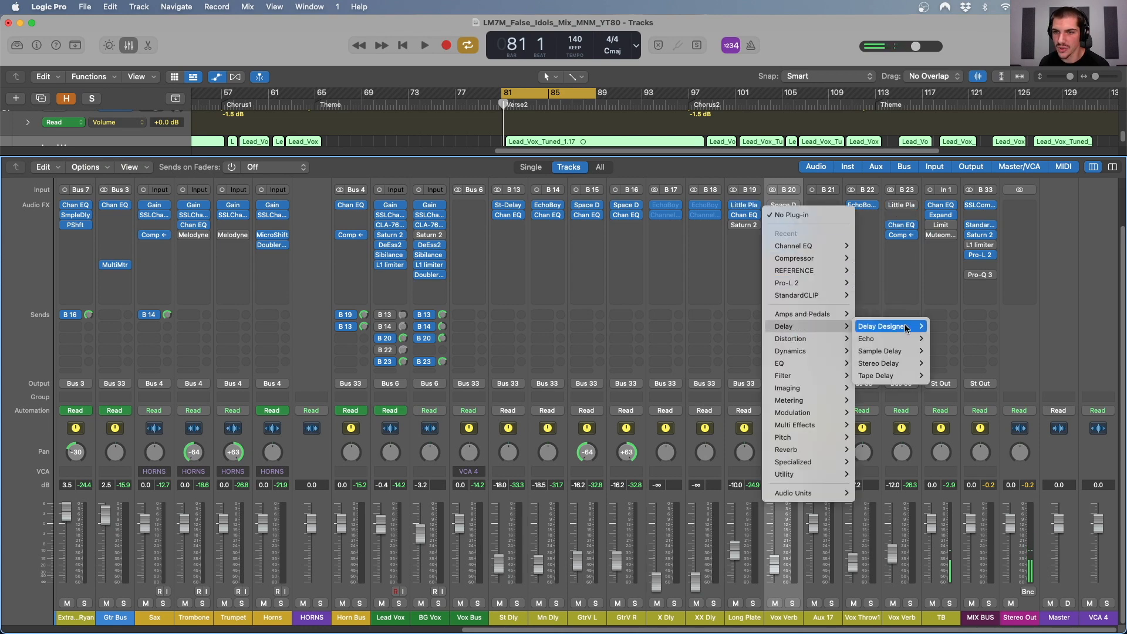
mouse_move(881, 363)
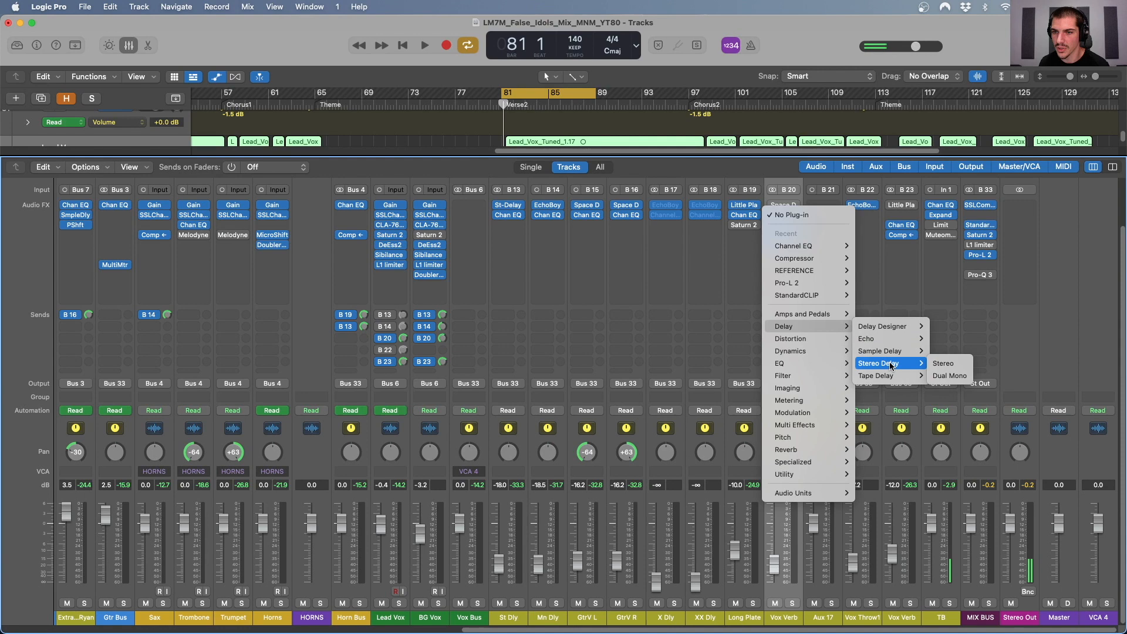
left_click(946, 363)
left_click_drag(744, 183, 599, 148)
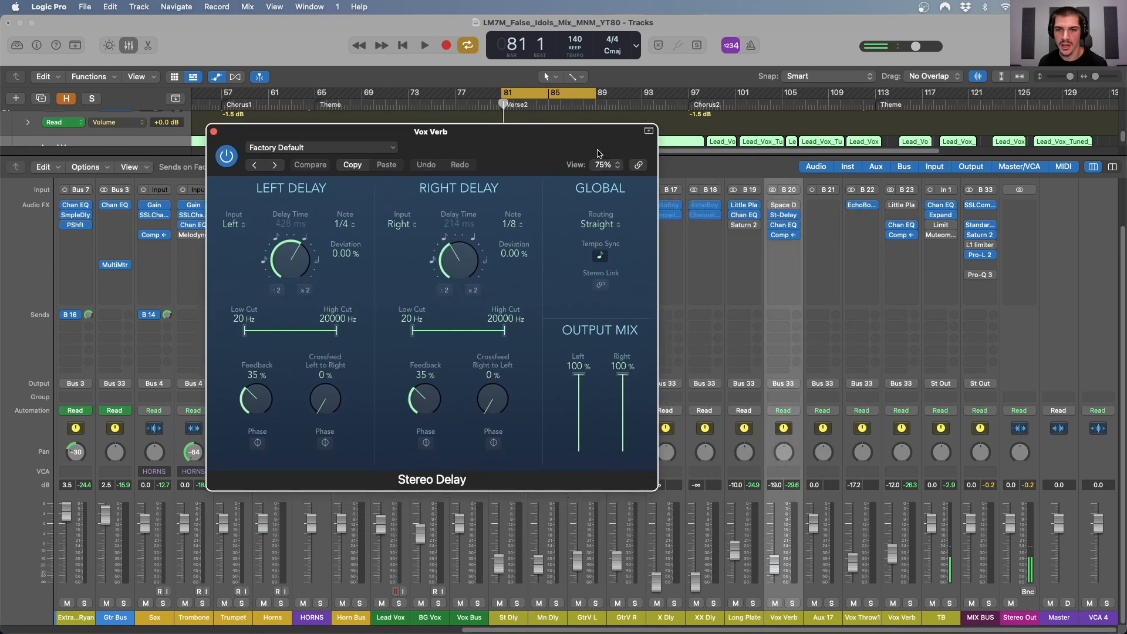
left_click_drag(785, 215, 895, 216)
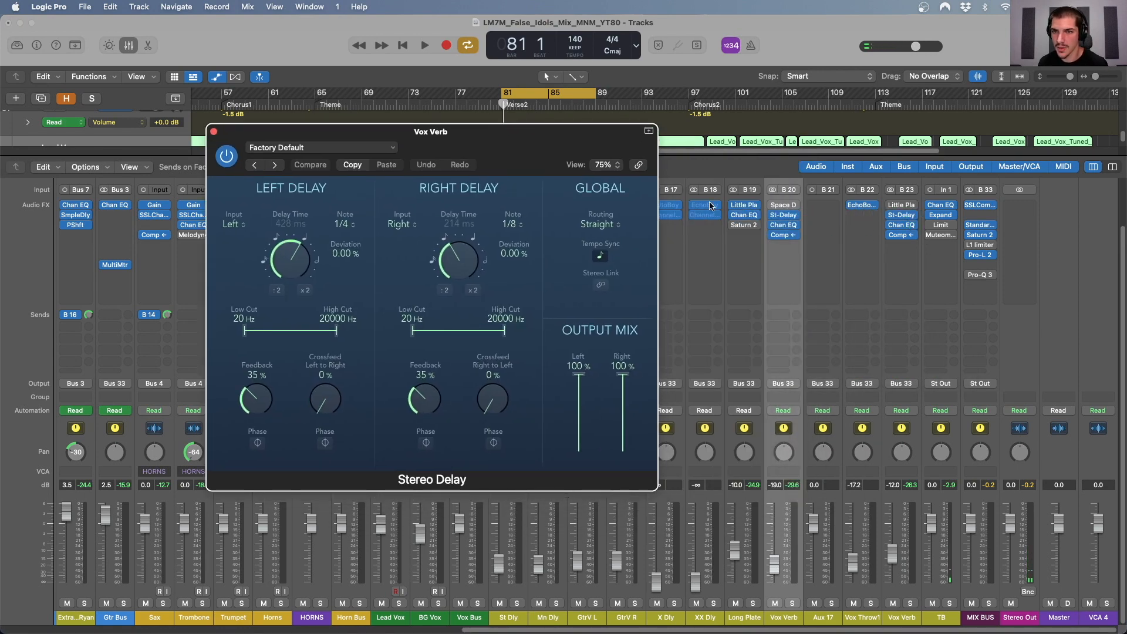
Set bus 23's Stereo Delay to a 1/8 note left and a 1/4 note right, both with 0% deviation.
left_click(901, 216)
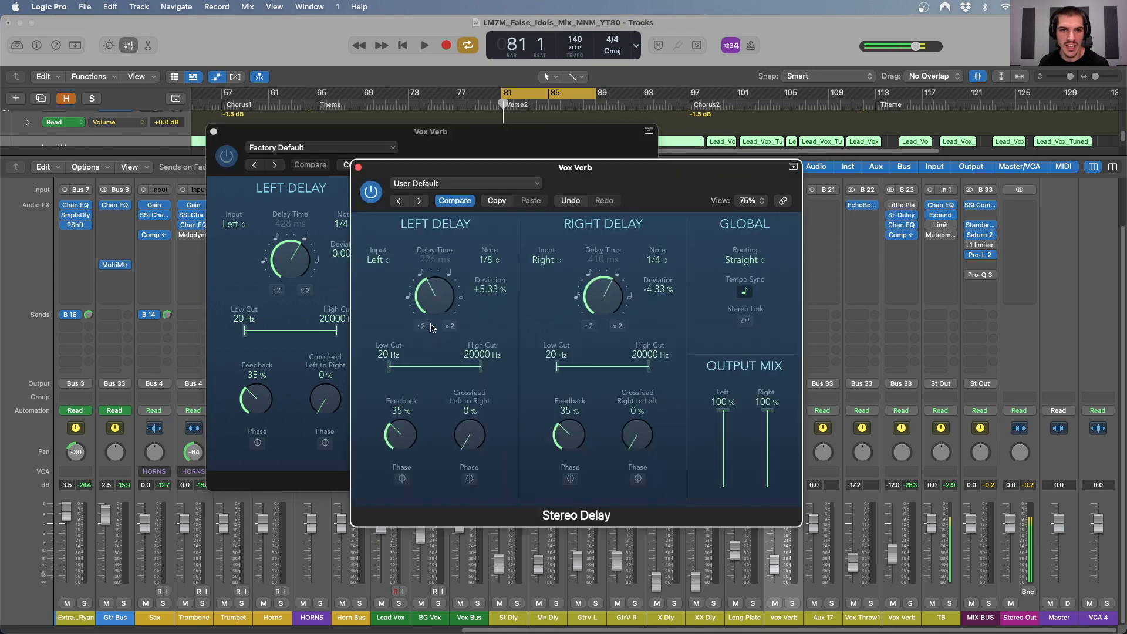
left_click(431, 326)
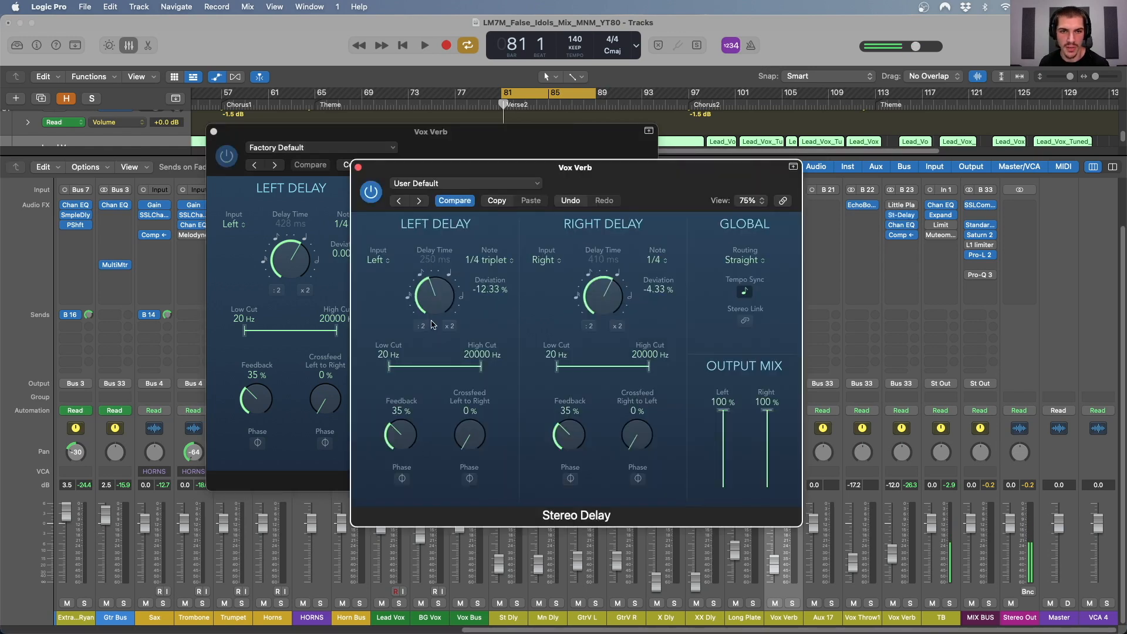
left_click_drag(433, 315, 450, 295)
left_click(489, 259)
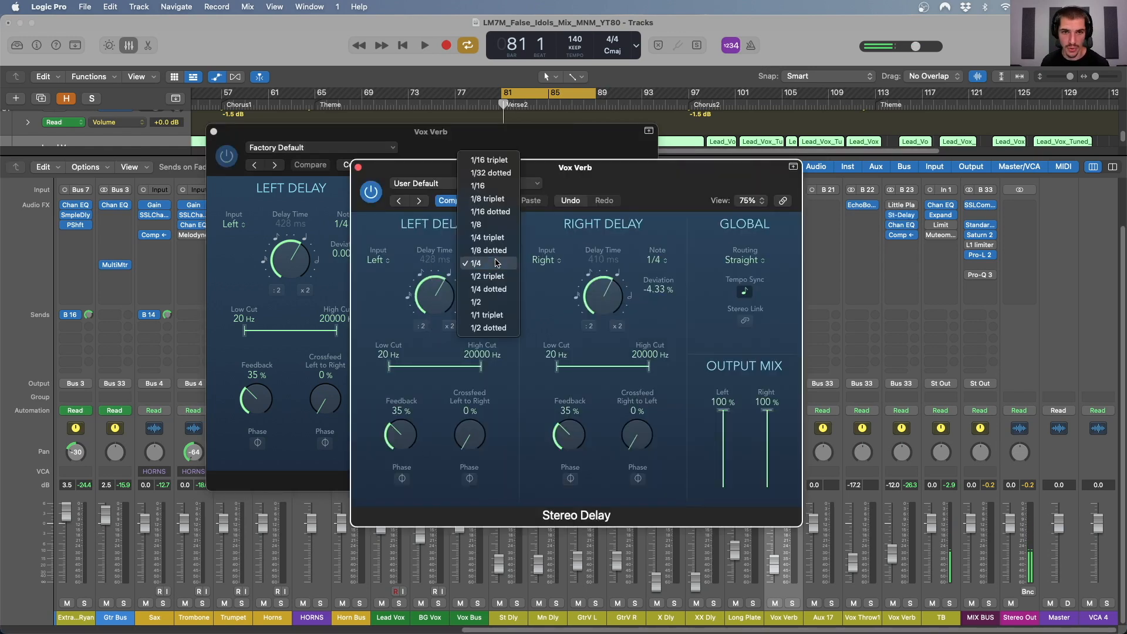
left_click(496, 229)
left_click(669, 260)
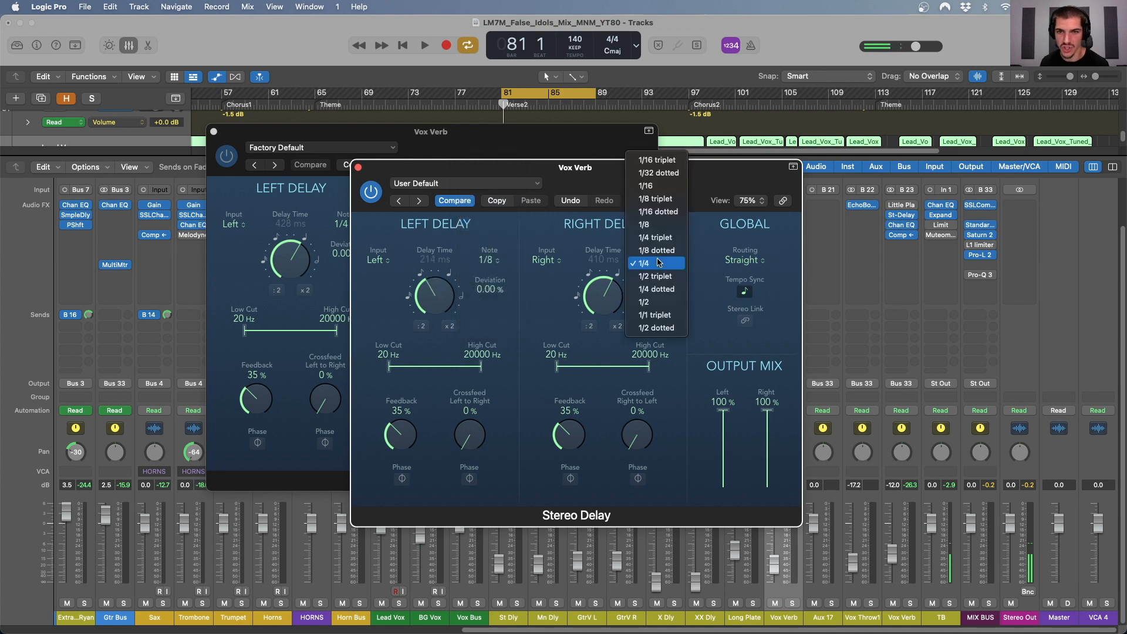
left_click(666, 267)
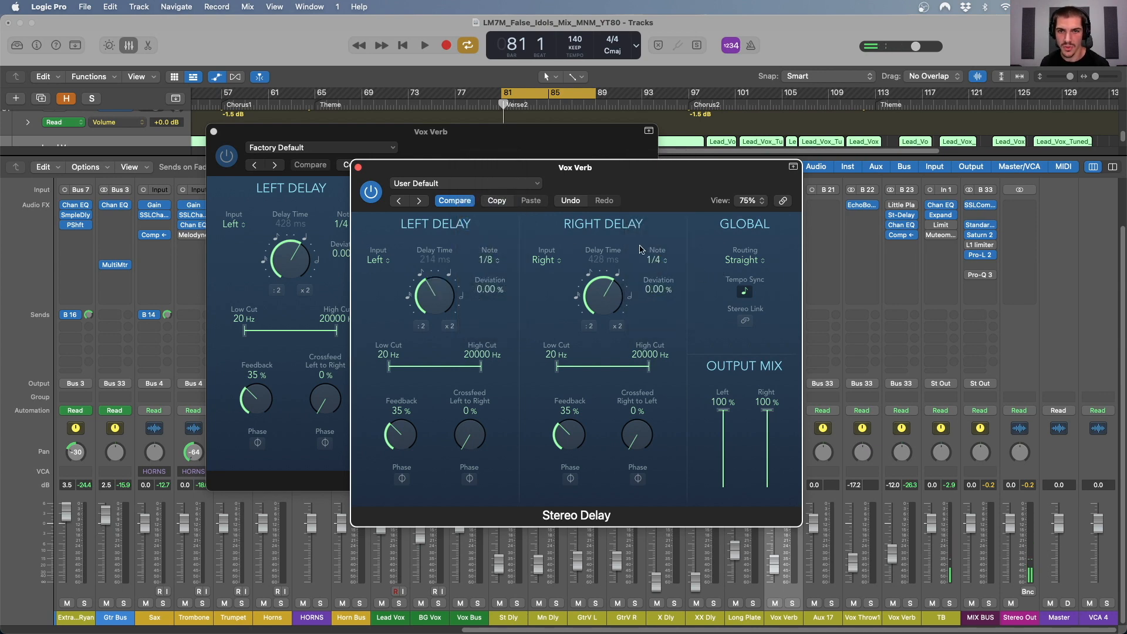
Close both Stereo Delays, solo the TB and Lead Vox channels, and play from bar 81.
left_click_drag(368, 171, 617, 163)
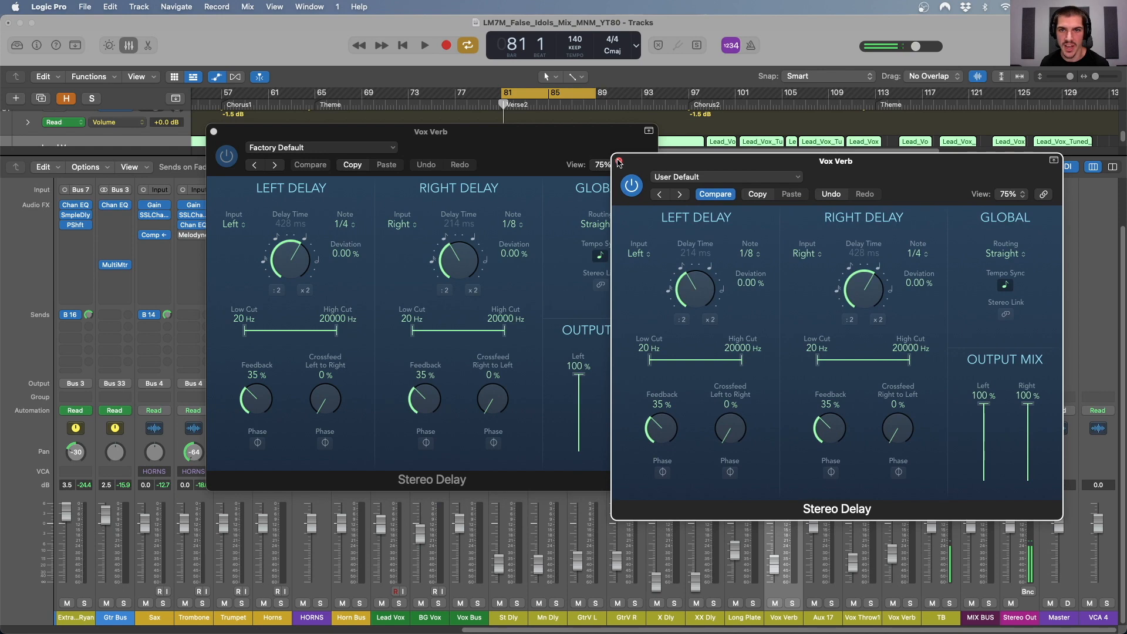
left_click(620, 161)
left_click(215, 133)
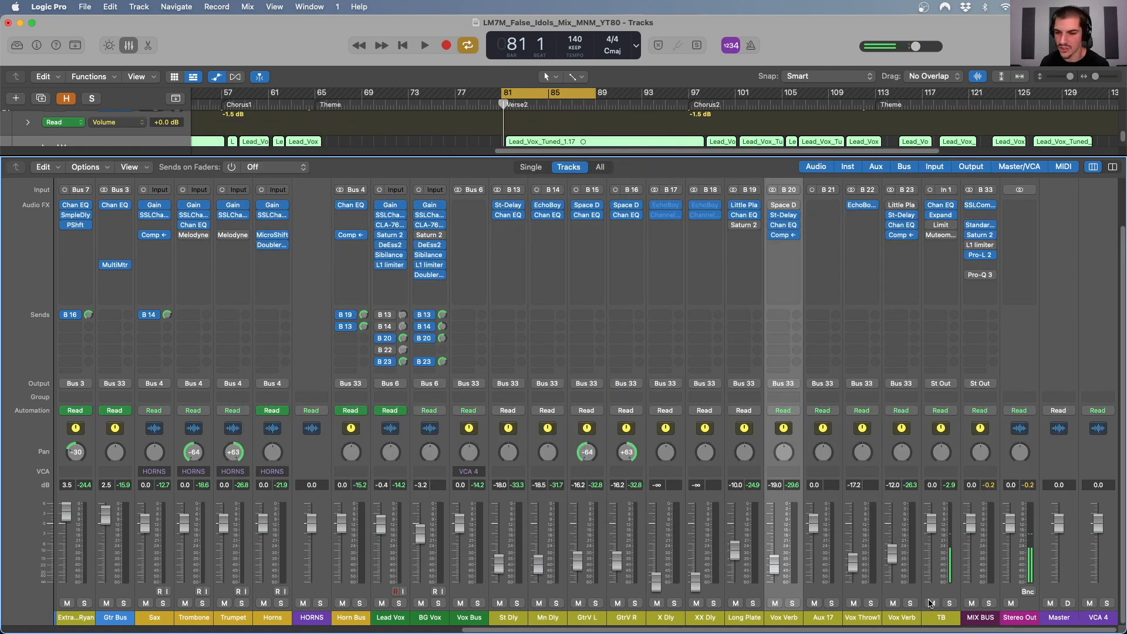
left_click(950, 604)
left_click(399, 603)
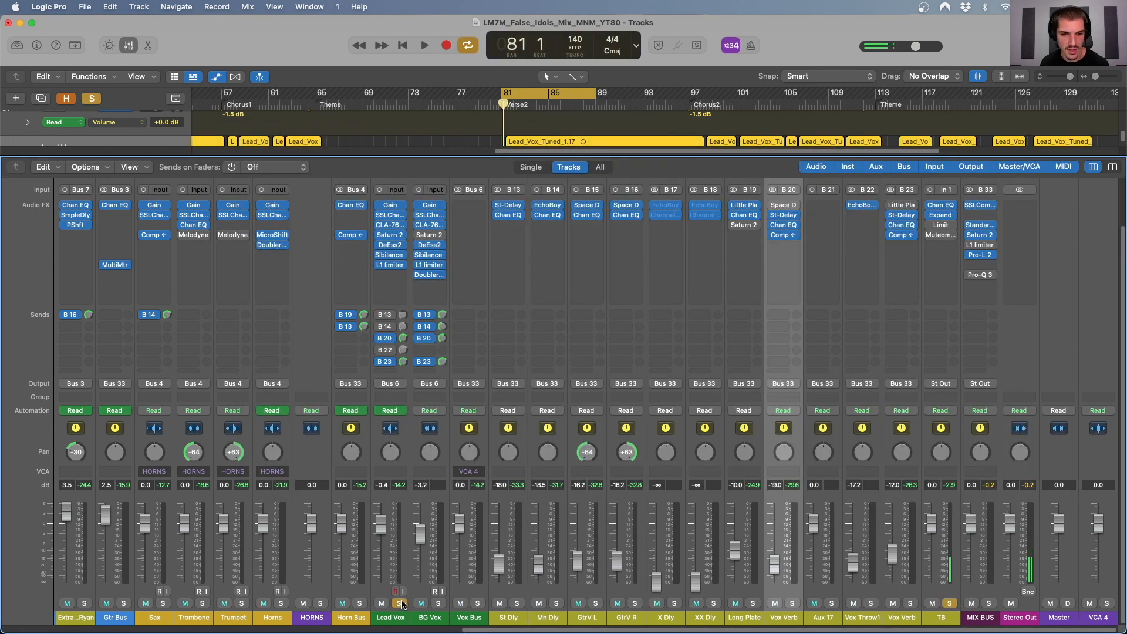
key("space")
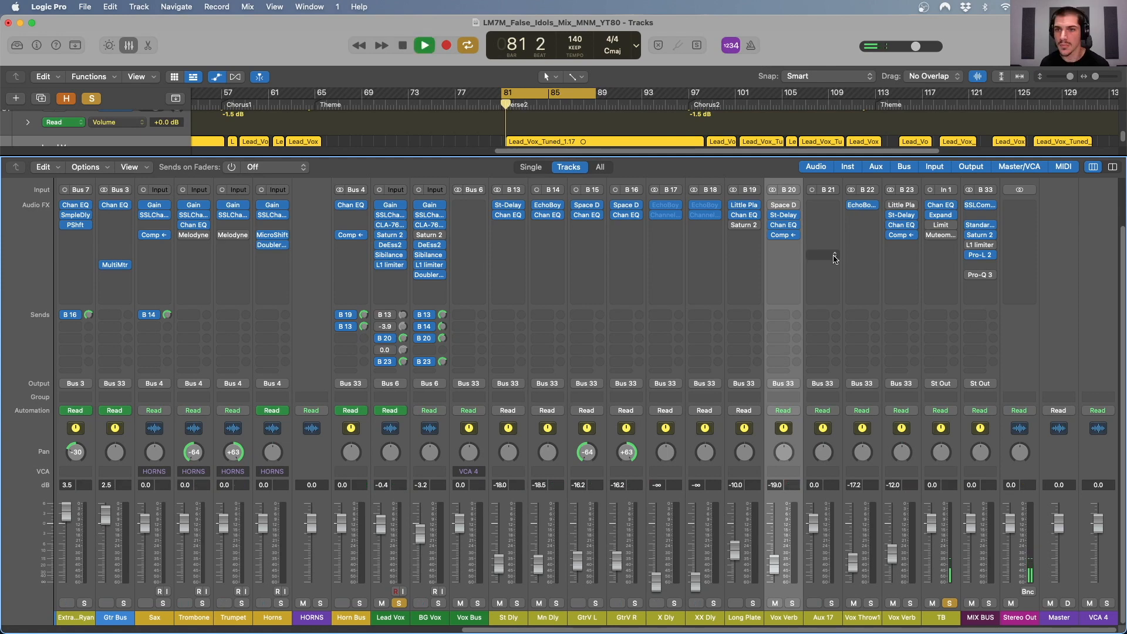
Open both Vox Verb Compressors side by side, lower their output gains during playback, with bus 23's at -15 dB, and stop playback.
left_click(783, 235)
left_click_drag(648, 214, 248, 194)
left_click_drag(545, 229, 689, 194)
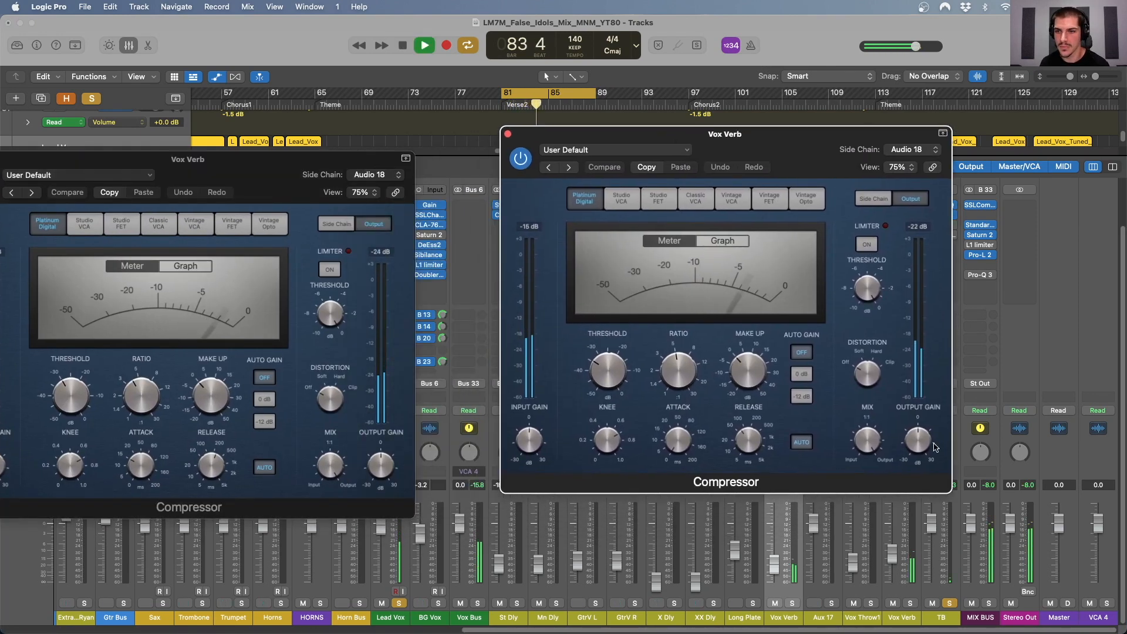
left_click_drag(919, 441, 918, 461)
left_click_drag(380, 465, 386, 476)
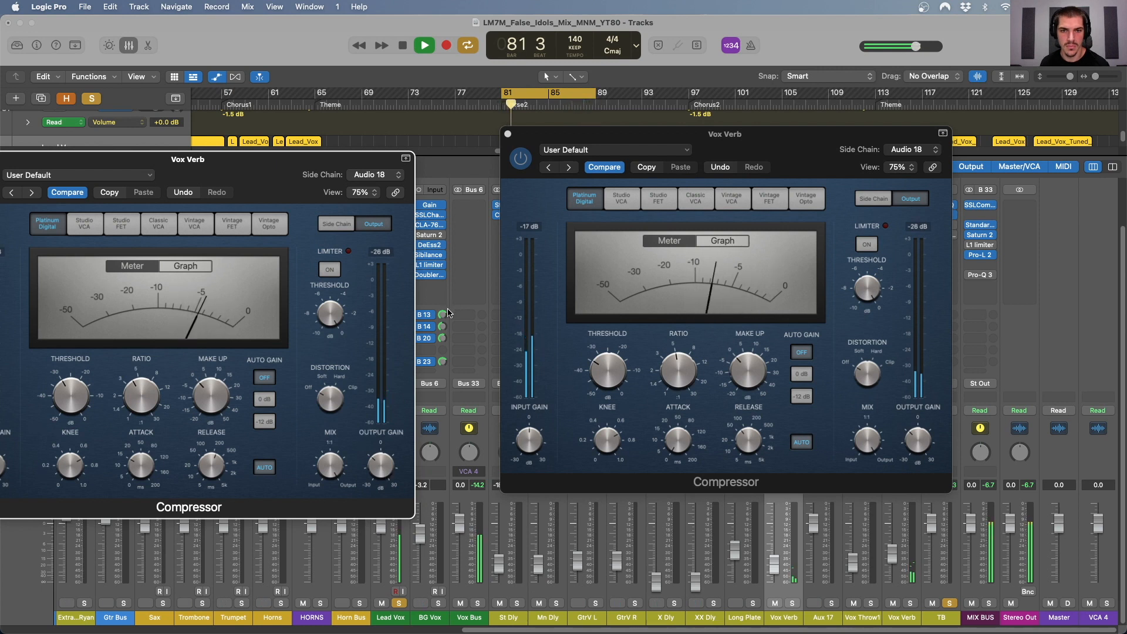
left_click(917, 446)
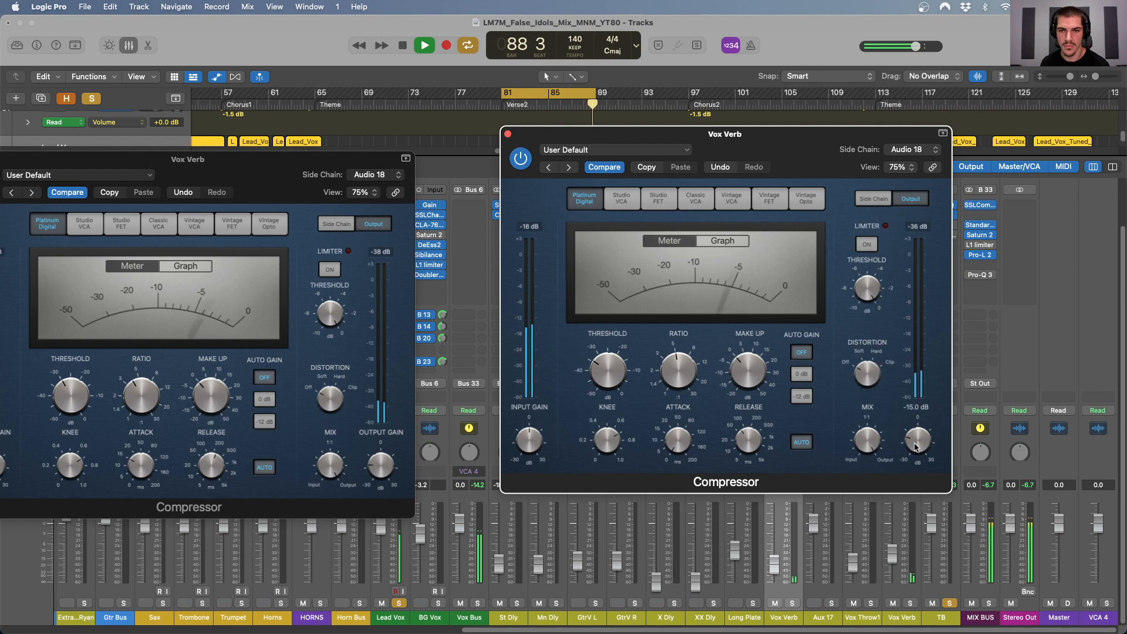
key("space")
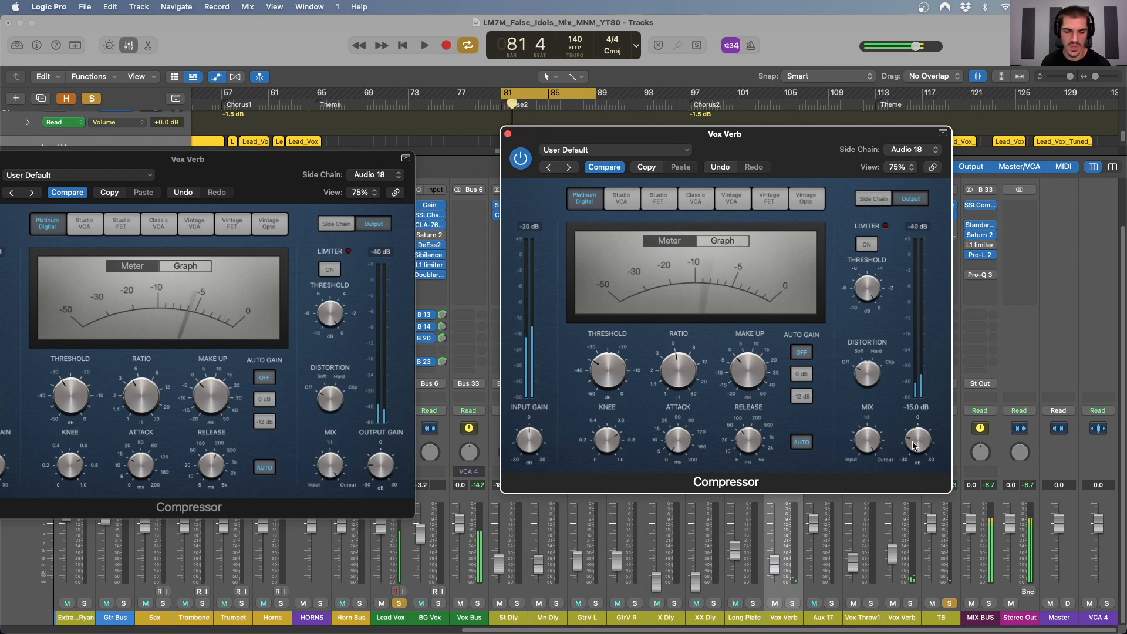
Move the two Vox Verb Compressor windows off the bus 20 inserts, then inspect and close that bus's Stereo Delay and Space Designer.
mouse_move(380, 467)
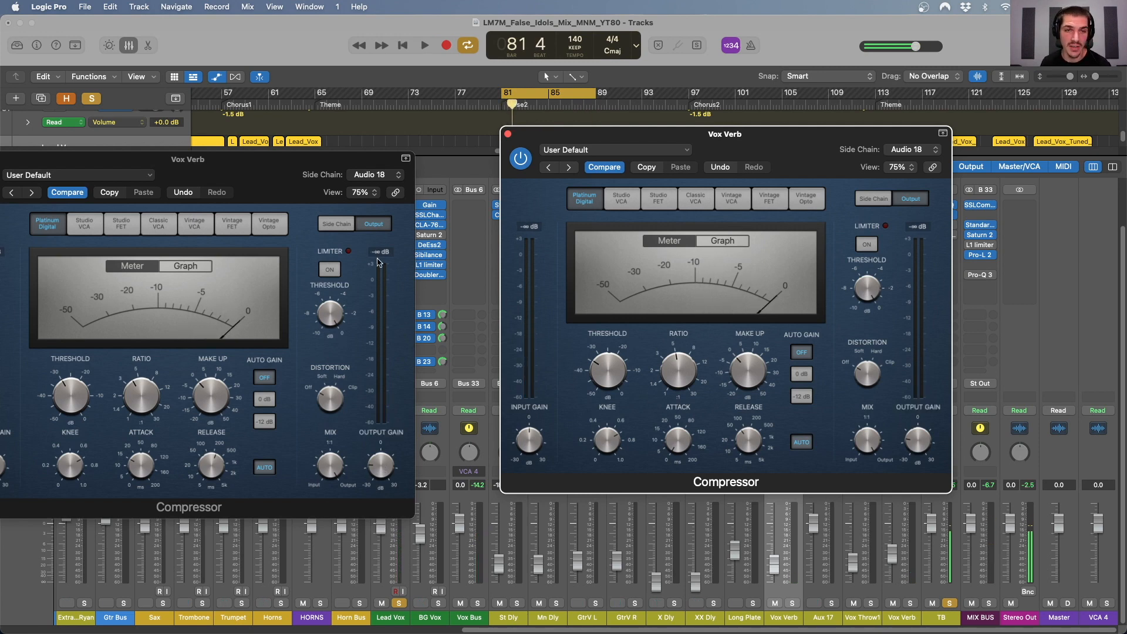
left_click_drag(278, 168, 350, 140)
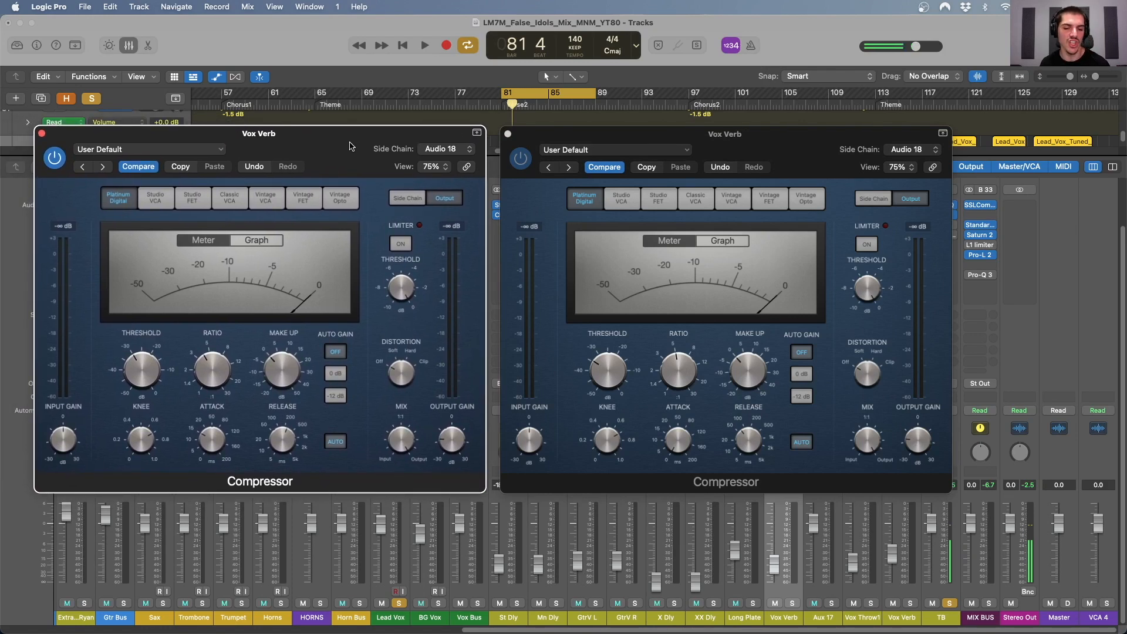
left_click_drag(552, 135, 667, 260)
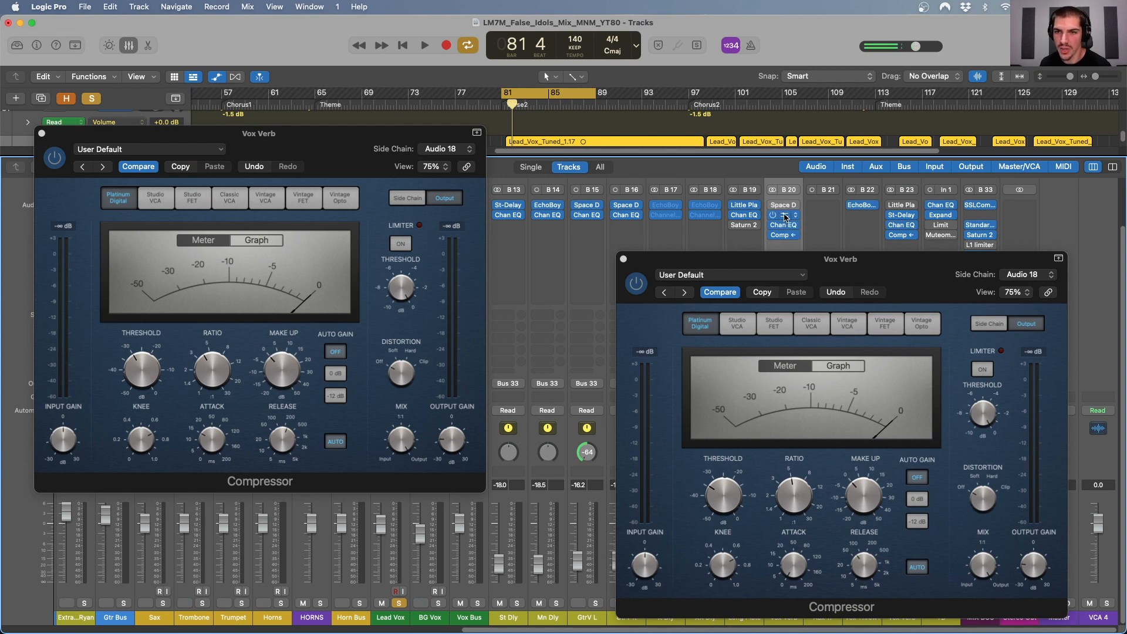
left_click(784, 215)
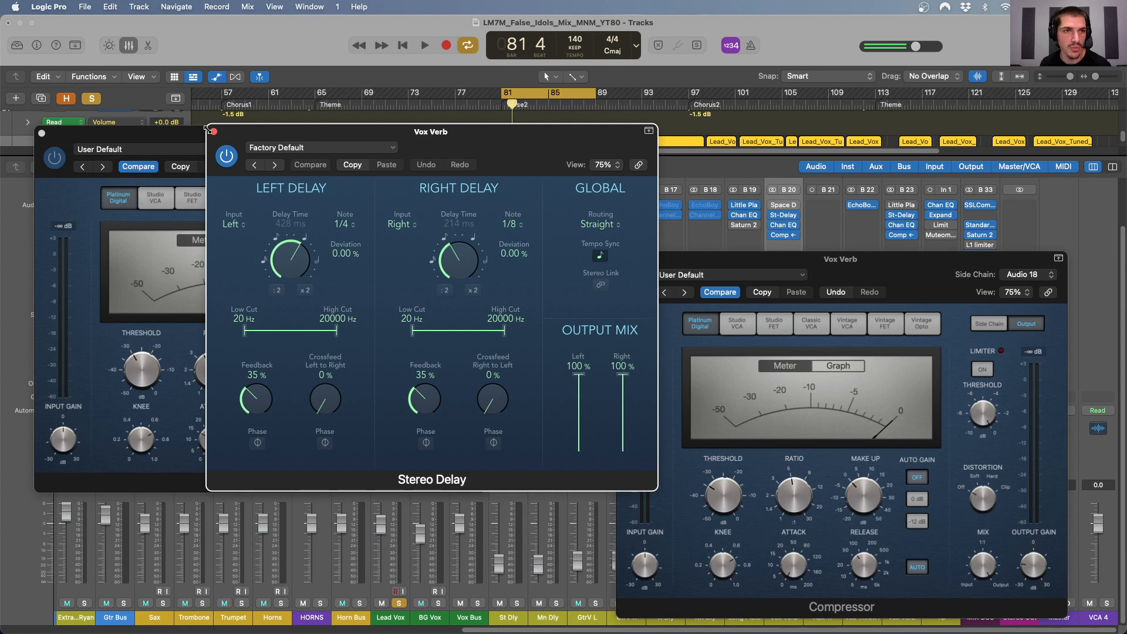
left_click(214, 131)
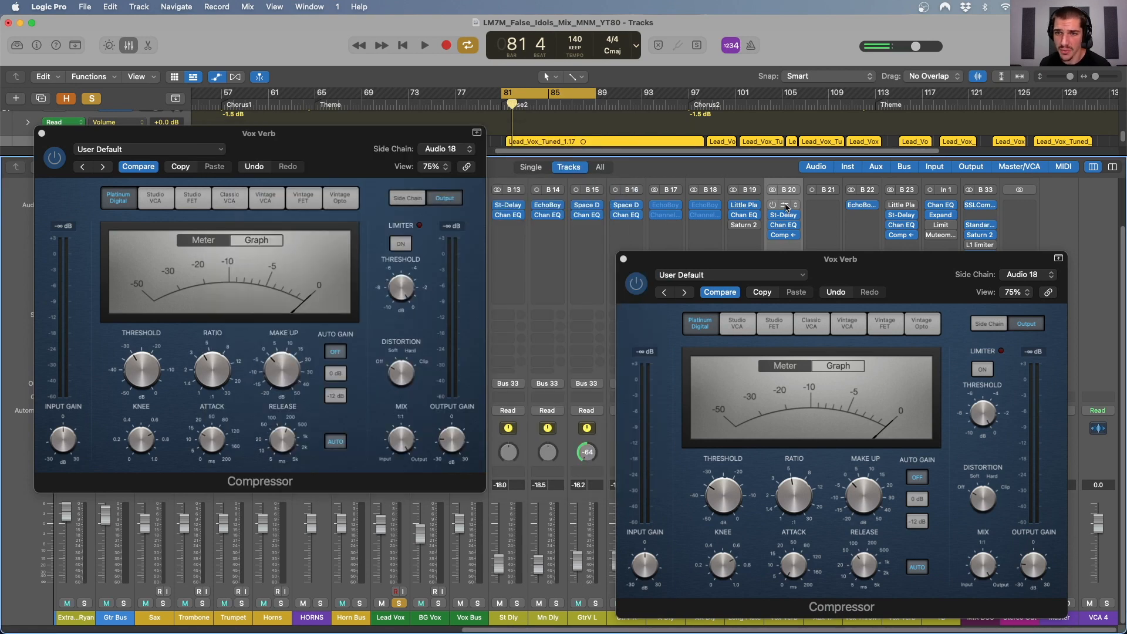
left_click(786, 206)
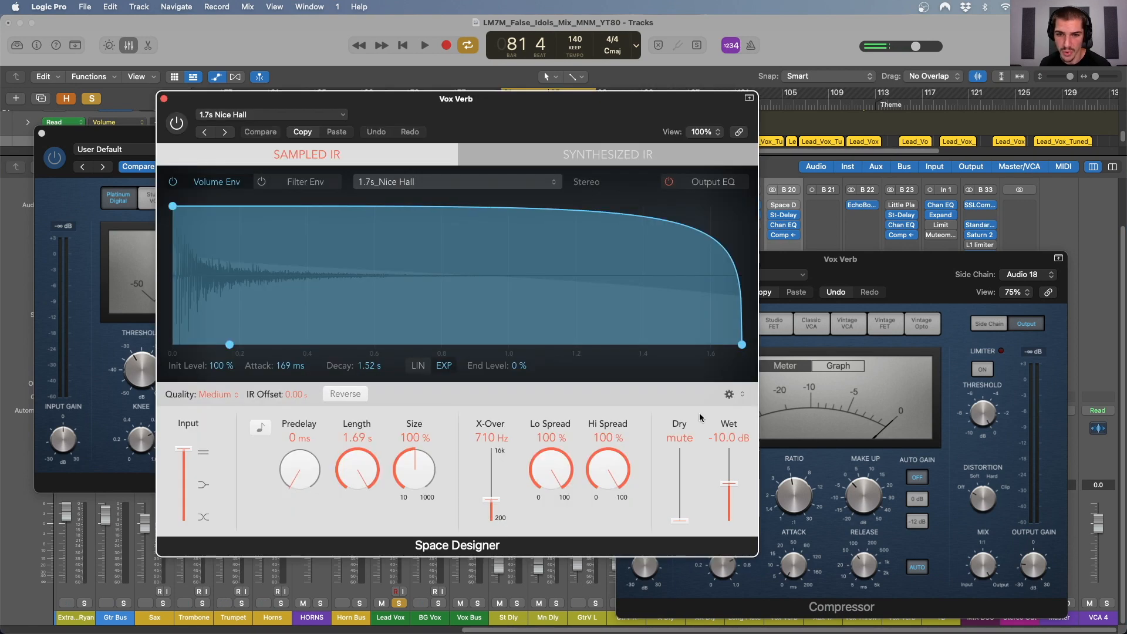
left_click(163, 100)
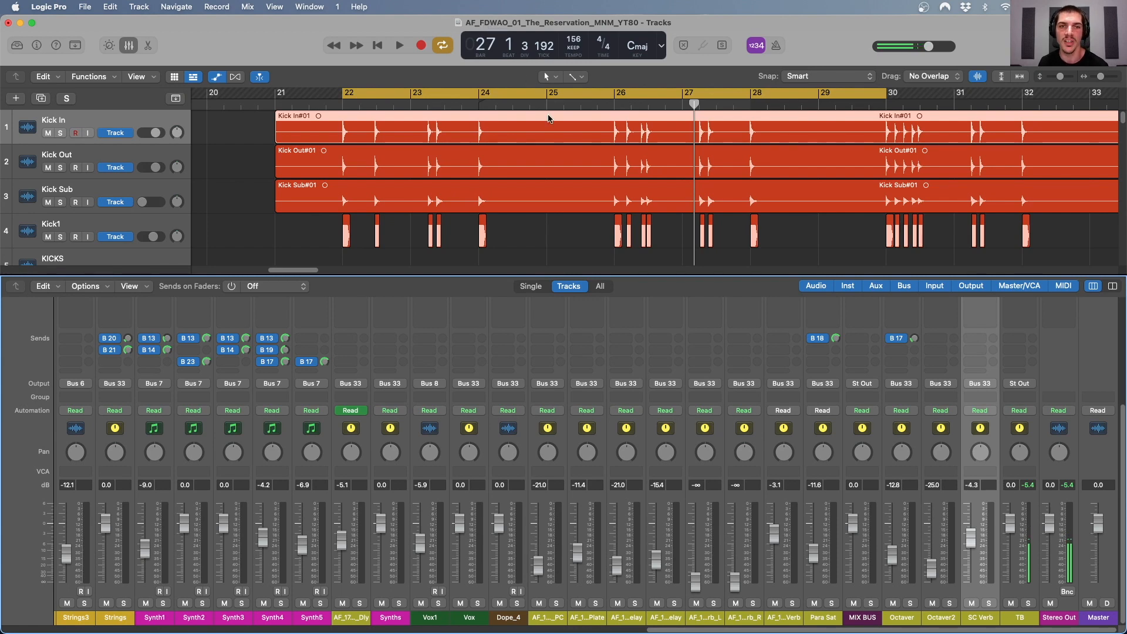
In the AF_FDWAO_01_The_Reservation project, set the playhead to bar 22 and select the SC Verb channel fed by bus 23.
left_click(342, 100)
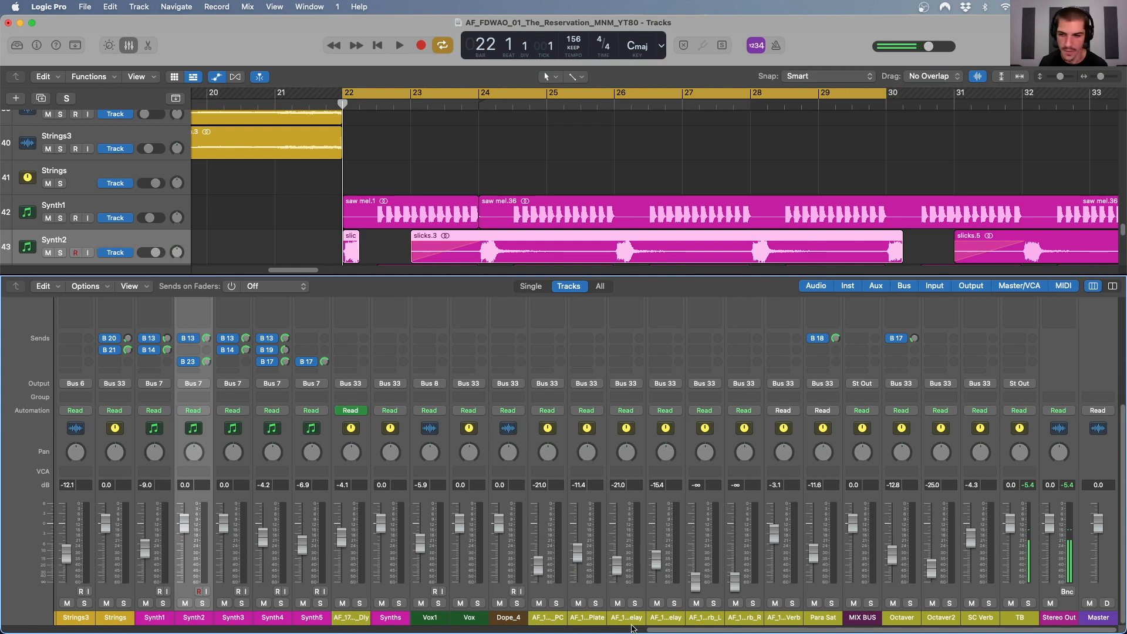
scroll(317, 443, "up", 3)
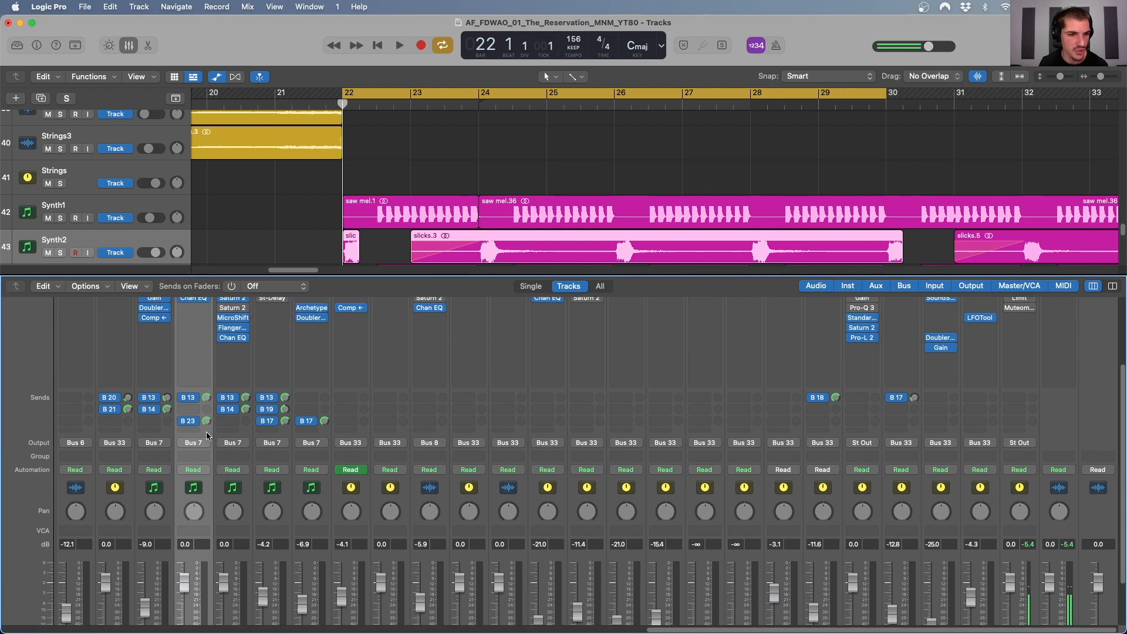
scroll(1044, 484, "down", 3)
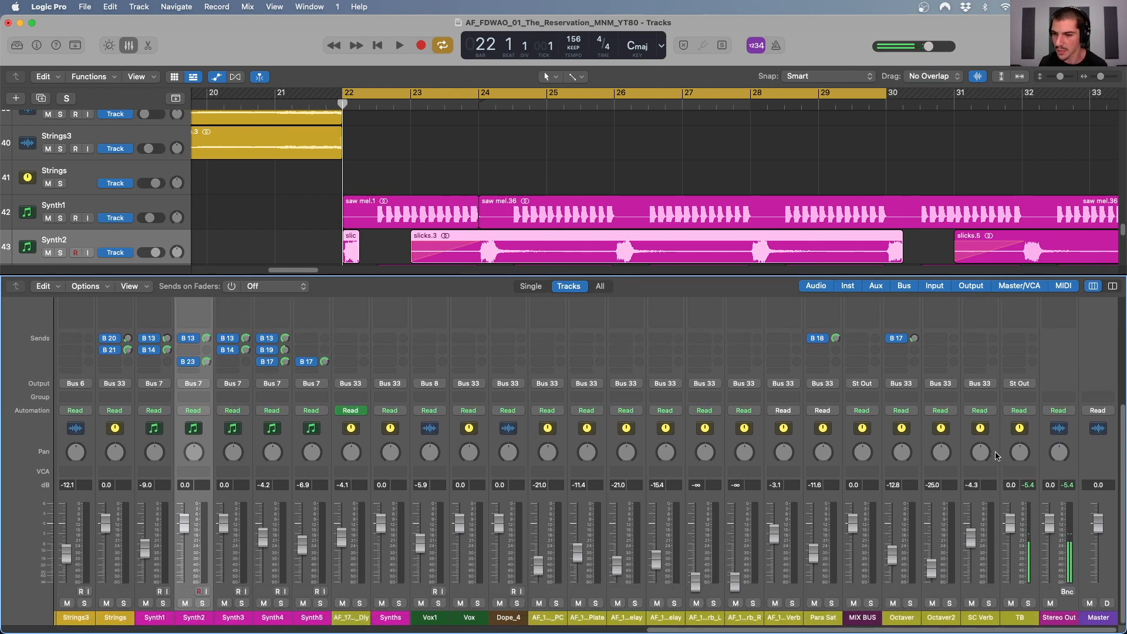
left_click(996, 455)
scroll(997, 451, "up", 5)
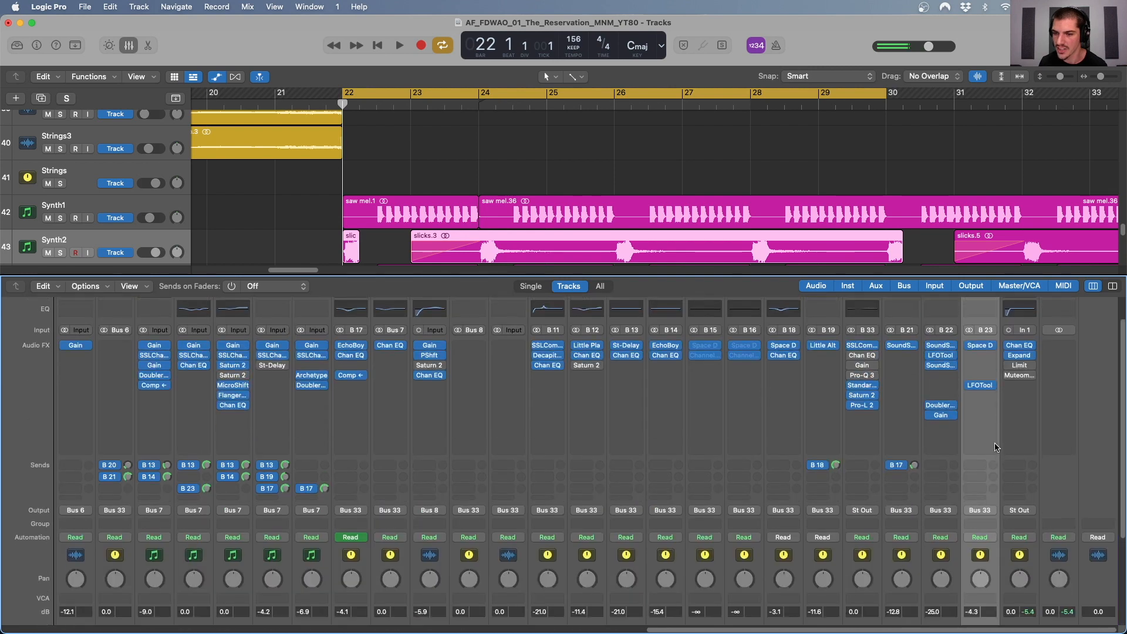
scroll(996, 447, "down", 5)
Open the Space Designer on the SC Verb channel to examine its reverb settings, and close it.
scroll(996, 411, "up", 6)
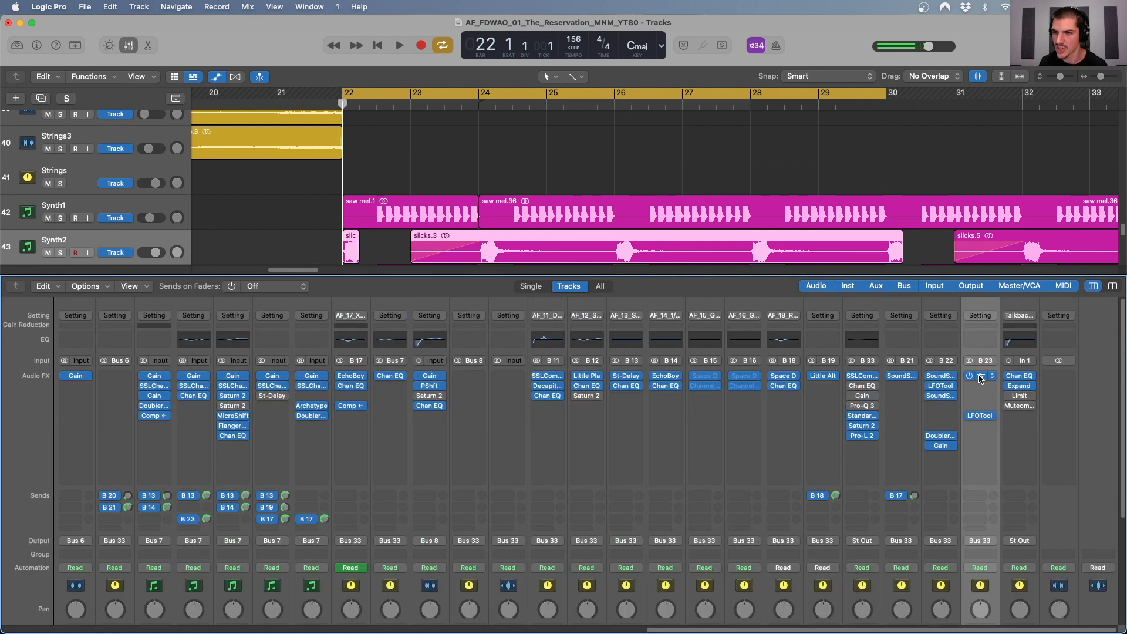
left_click(981, 376)
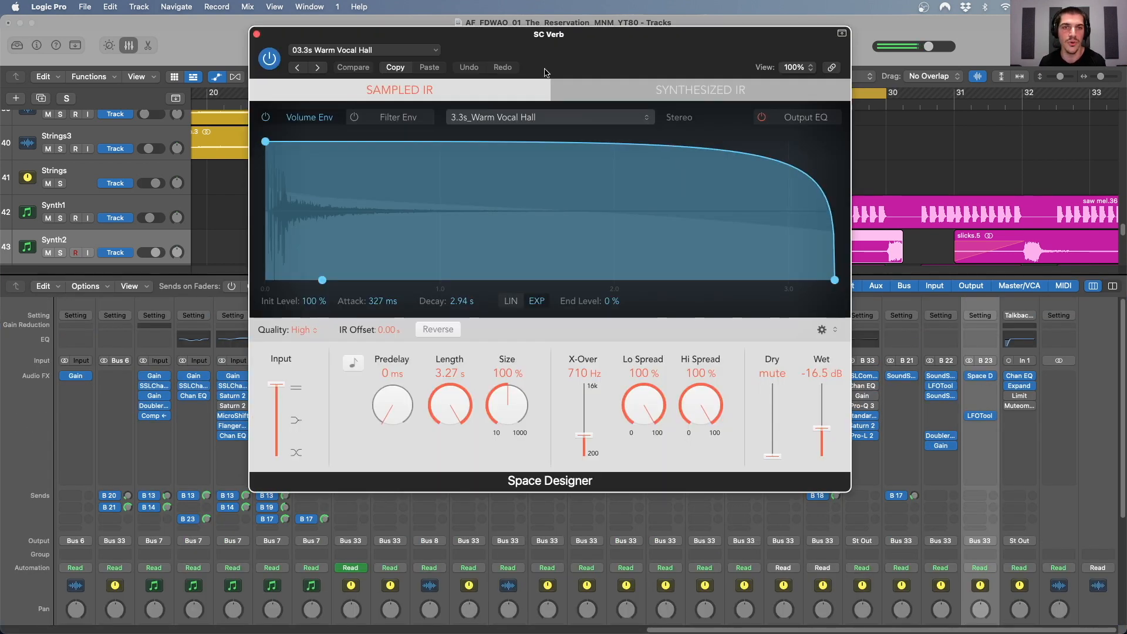
left_click_drag(557, 67, 541, 73)
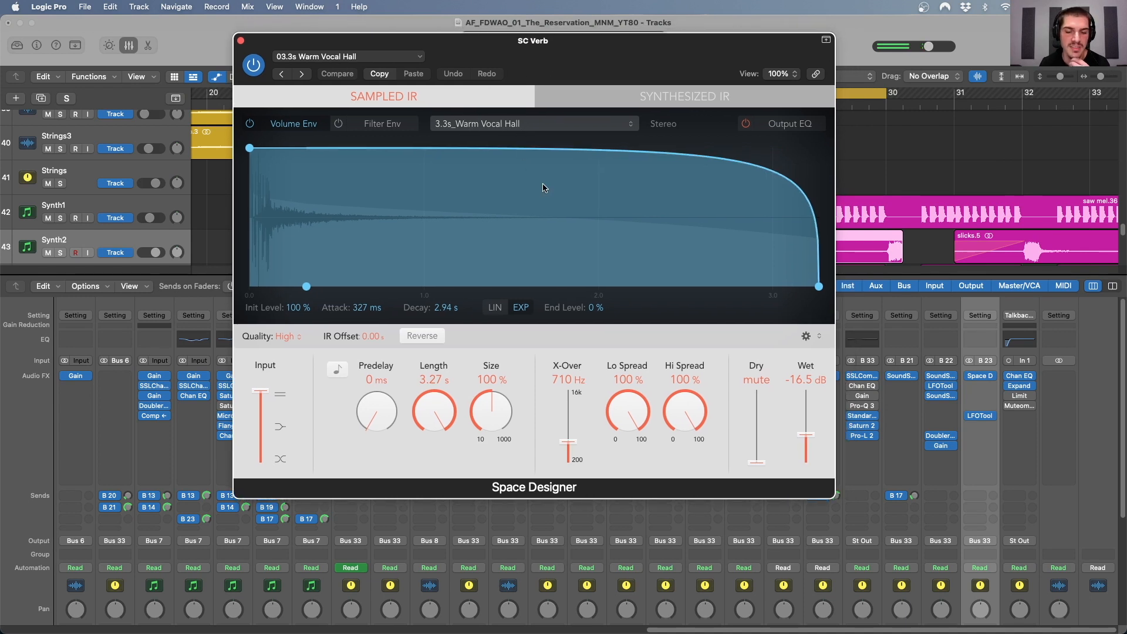
left_click(241, 41)
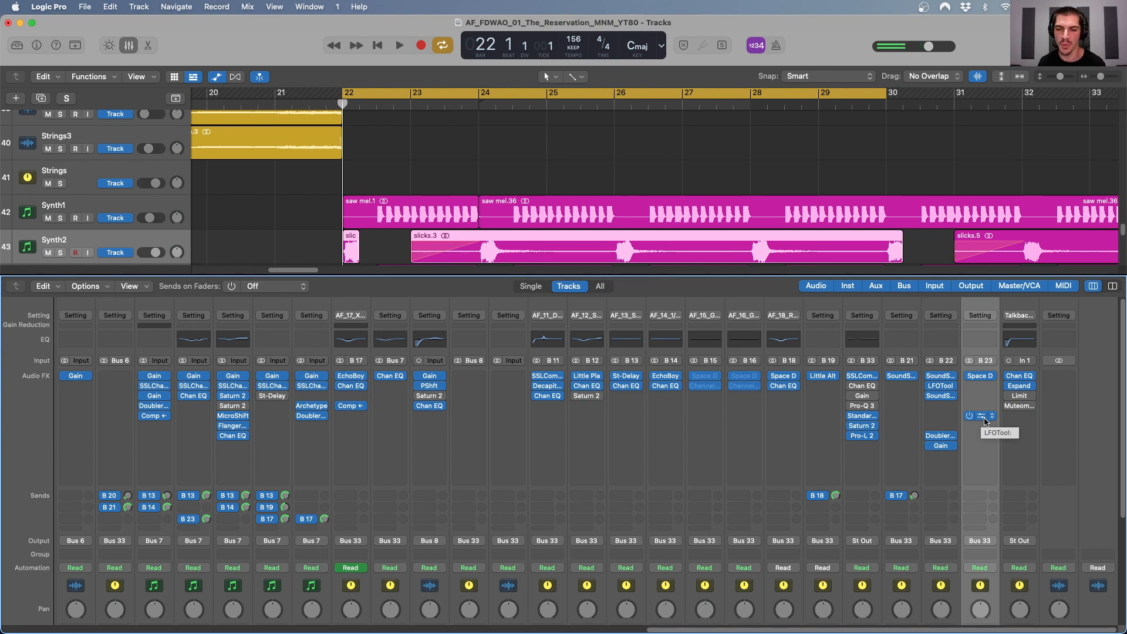
Solo the TB and Synth2 channels and play from bar 22 to hear the synth with its SC Verb.
scroll(985, 421, "down", 5)
left_click(1028, 603)
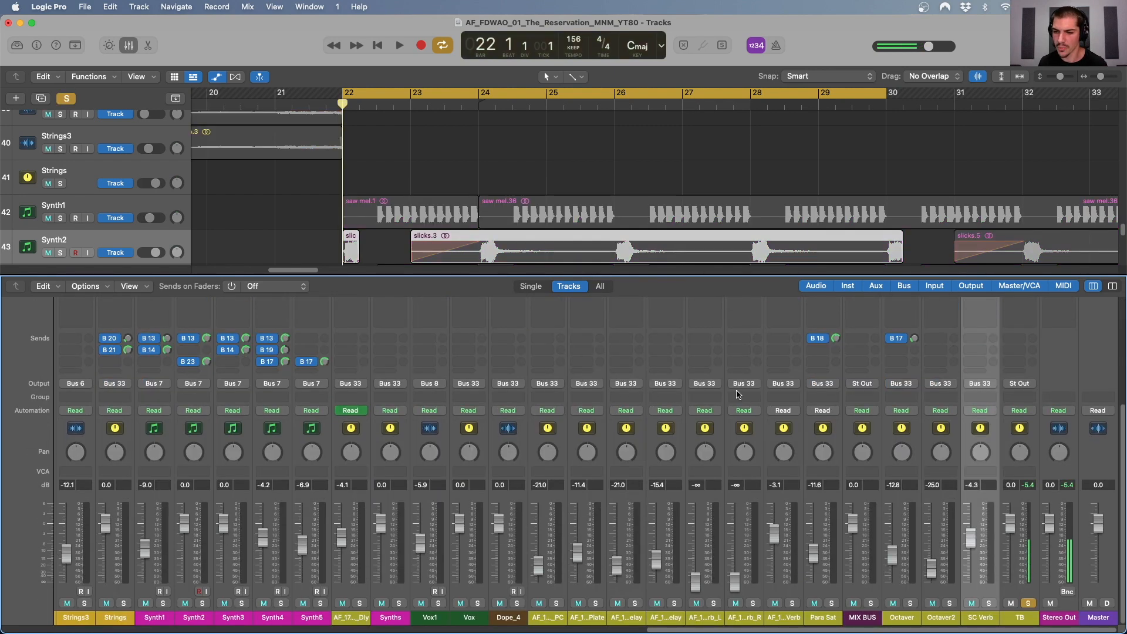
left_click(203, 603)
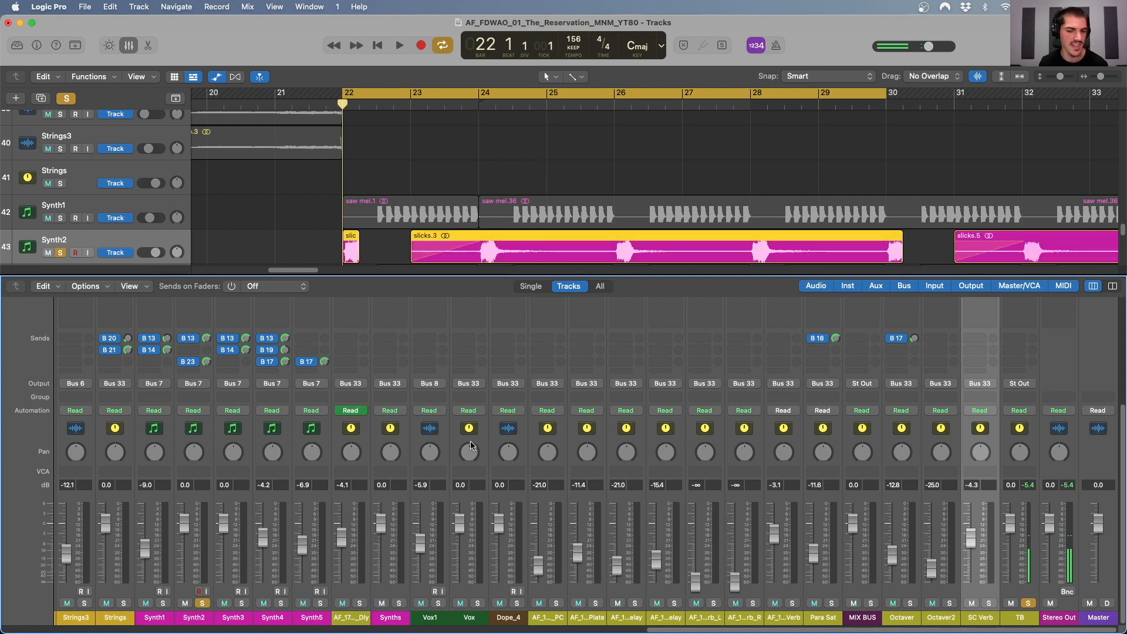
key("space")
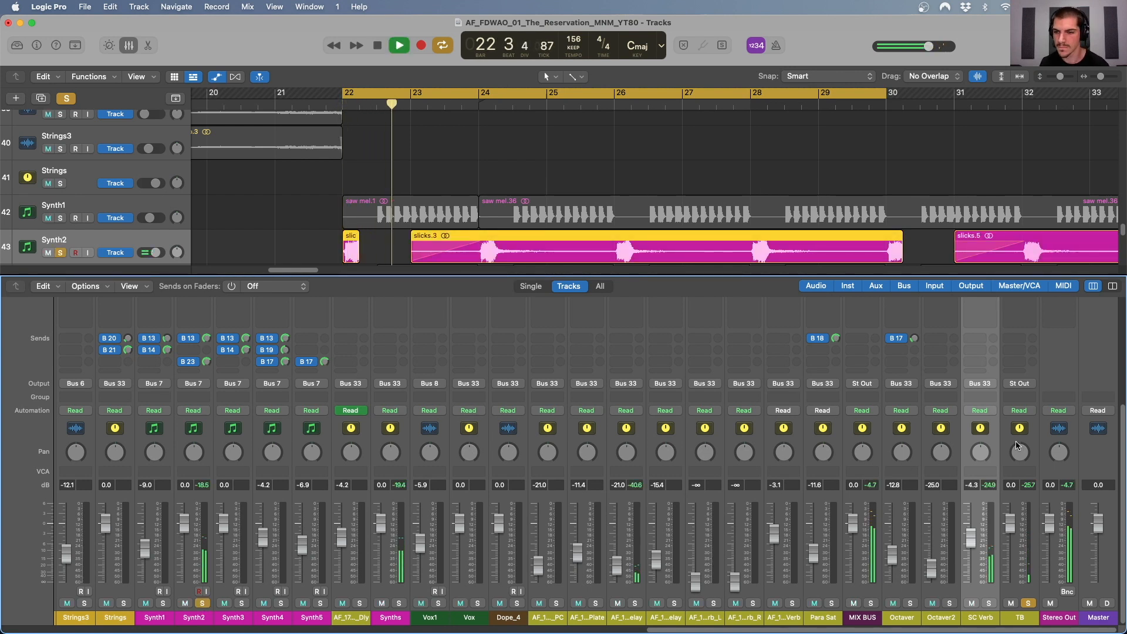
scroll(992, 447, "up", 5)
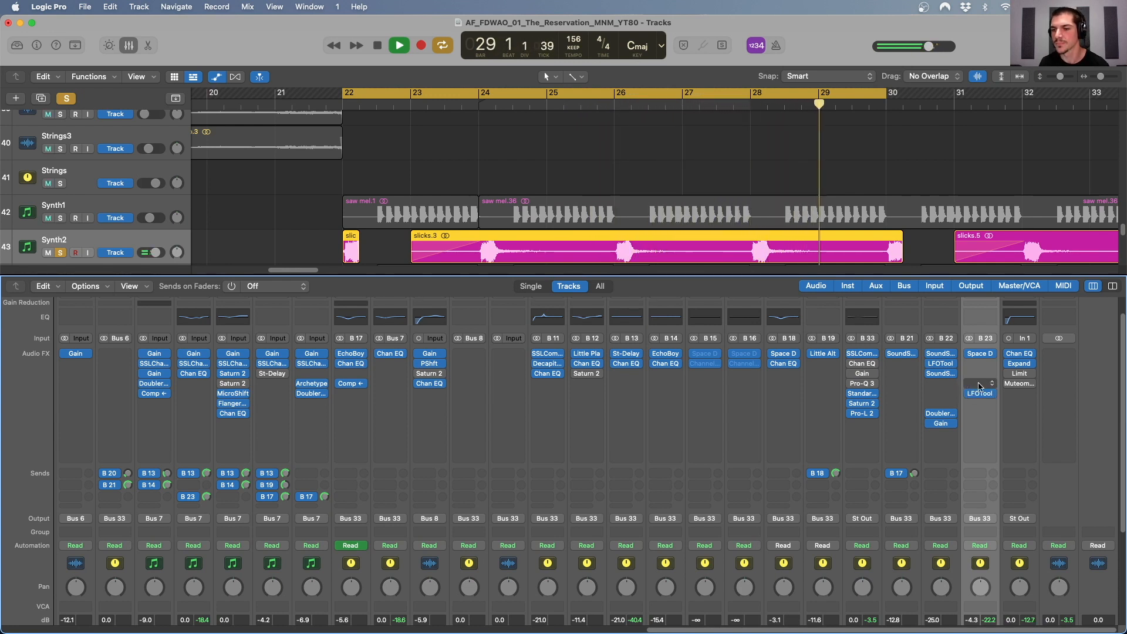
scroll(979, 385, "down", 3)
scroll(979, 385, "down", 5)
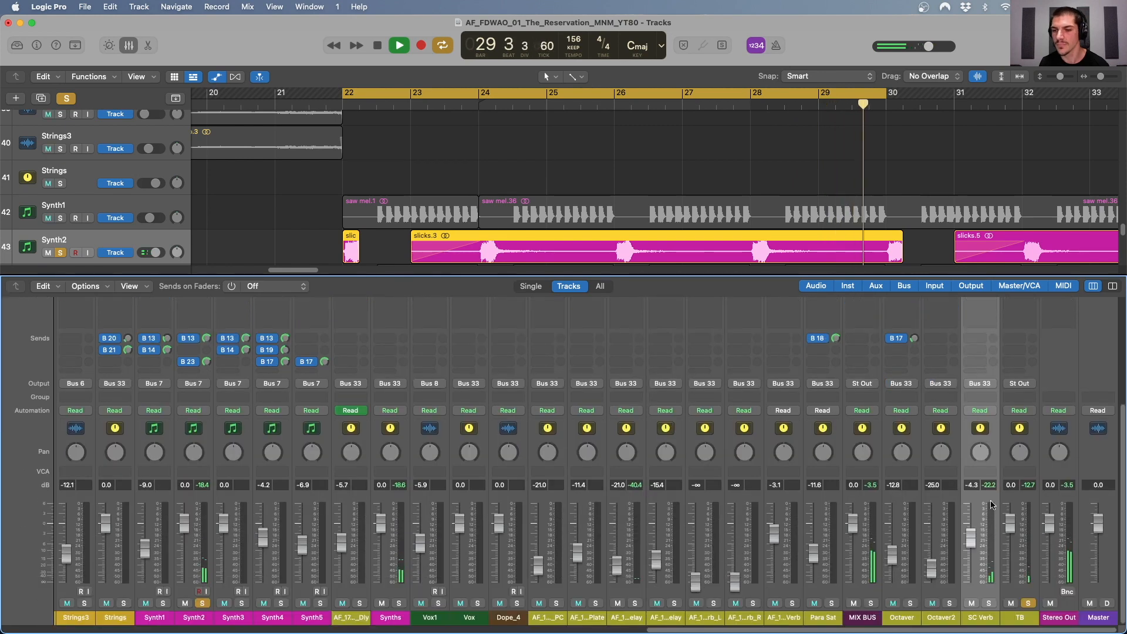
Remove the solos from TB and Synth2, audition the full mix with the SC Verb inserts in view, and stop playback.
left_click(1028, 603)
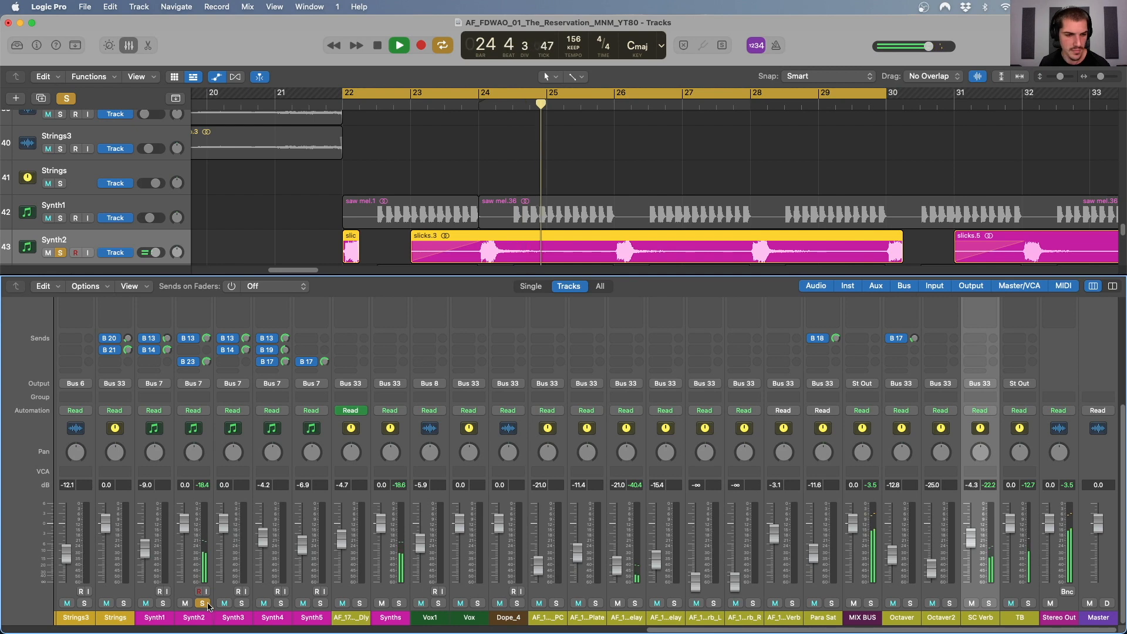
left_click(202, 603)
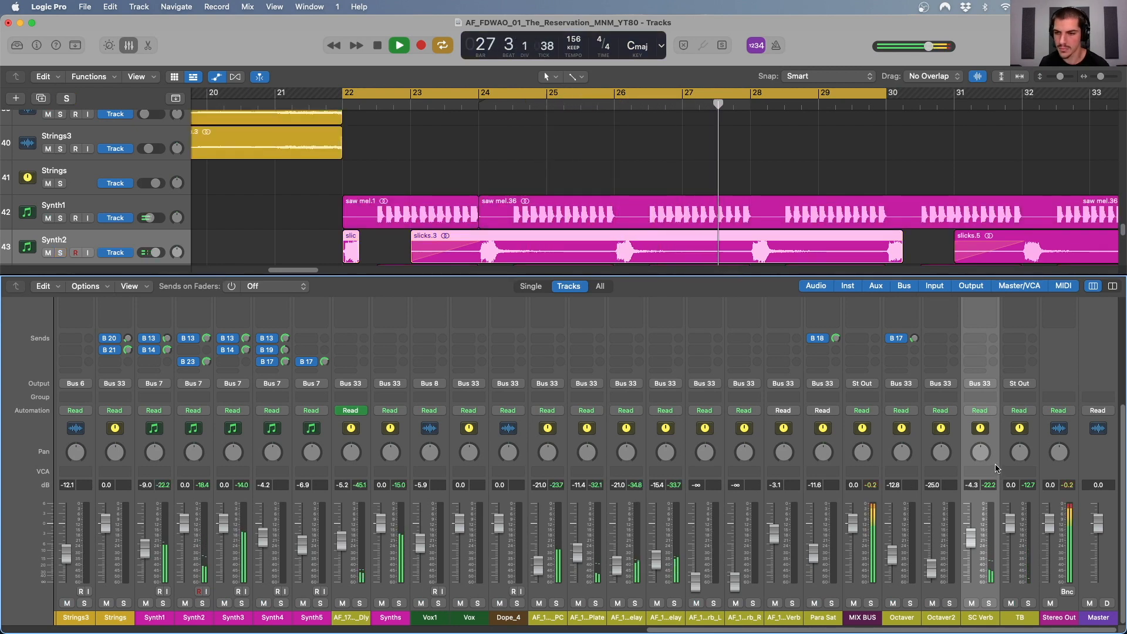
scroll(996, 468, "up", 2)
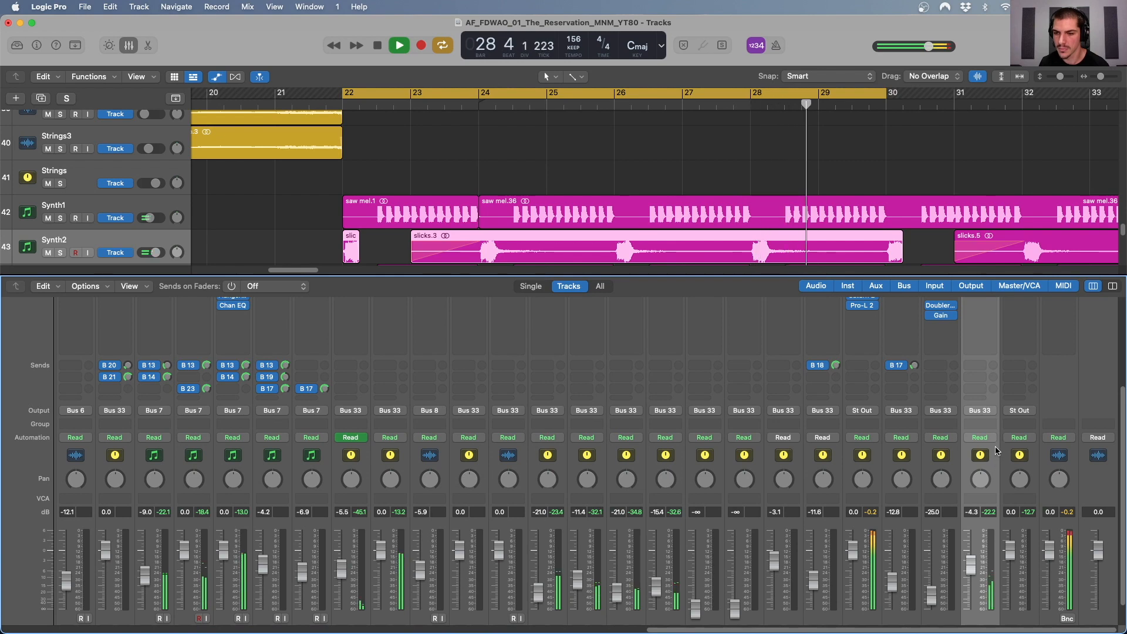
scroll(995, 449, "up", 2)
scroll(996, 445, "up", 4)
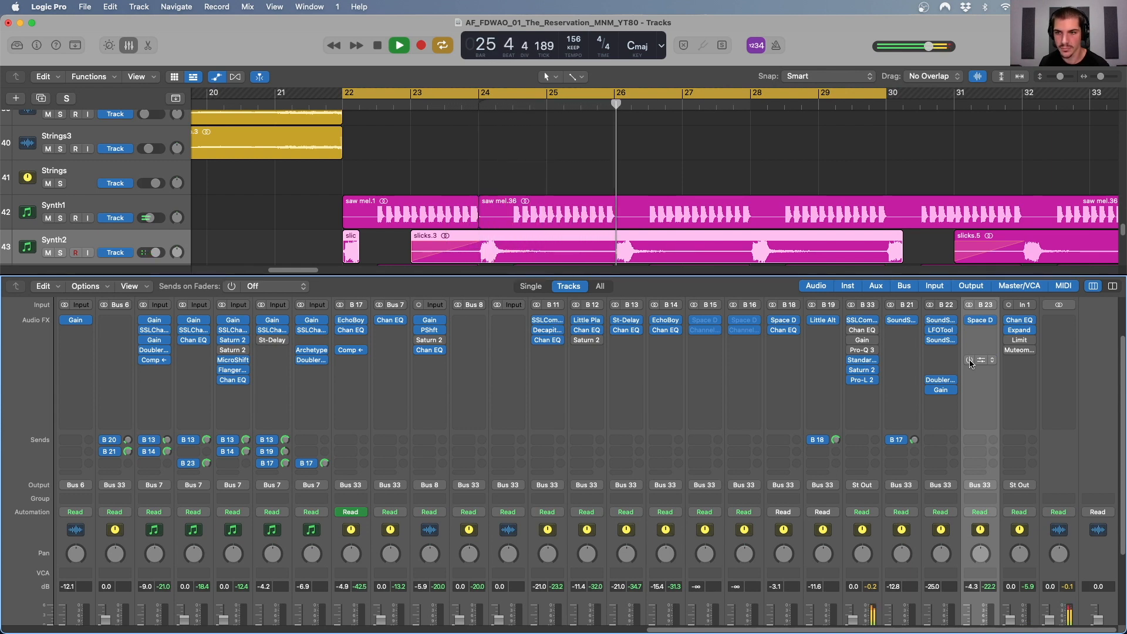
key("space")
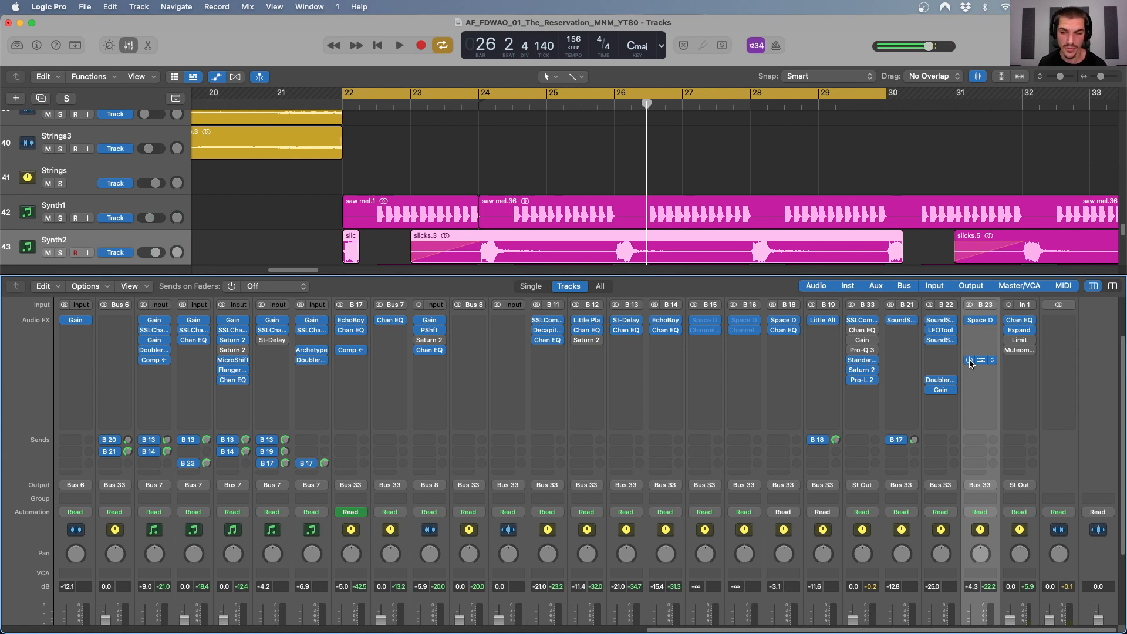
Bypass LFOTool on the SC Verb channel and insert a stereo Compressor in the slot directly below it.
scroll(926, 393, "down", 1)
scroll(926, 397, "down", 4)
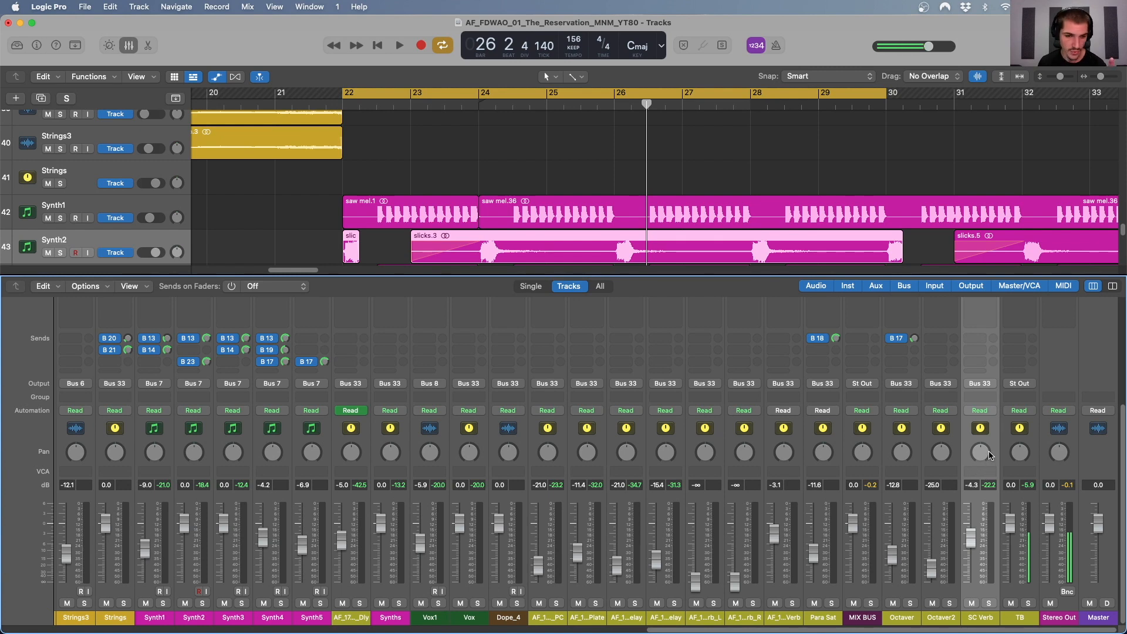
scroll(992, 443, "up", 5)
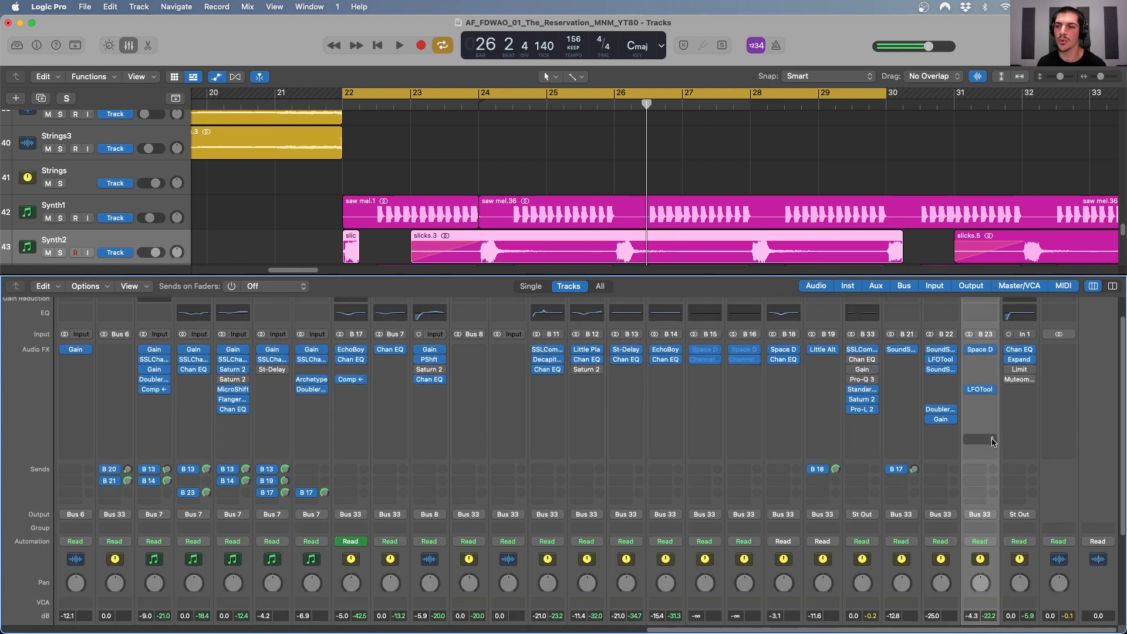
left_click(970, 392)
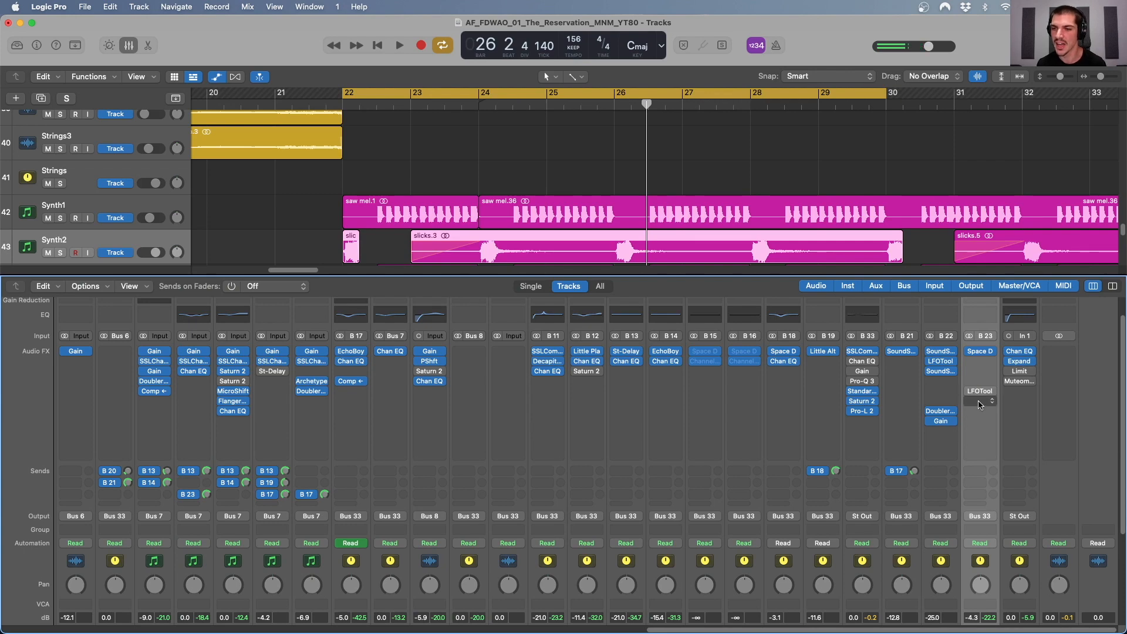
left_click(979, 402)
mouse_move(987, 434)
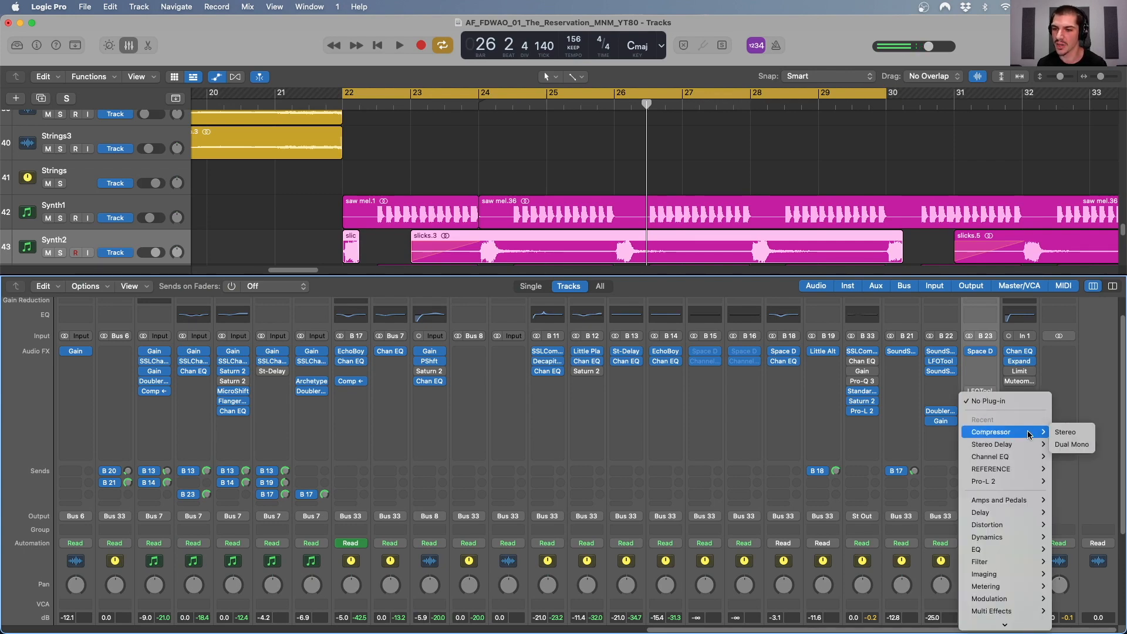
left_click(1066, 432)
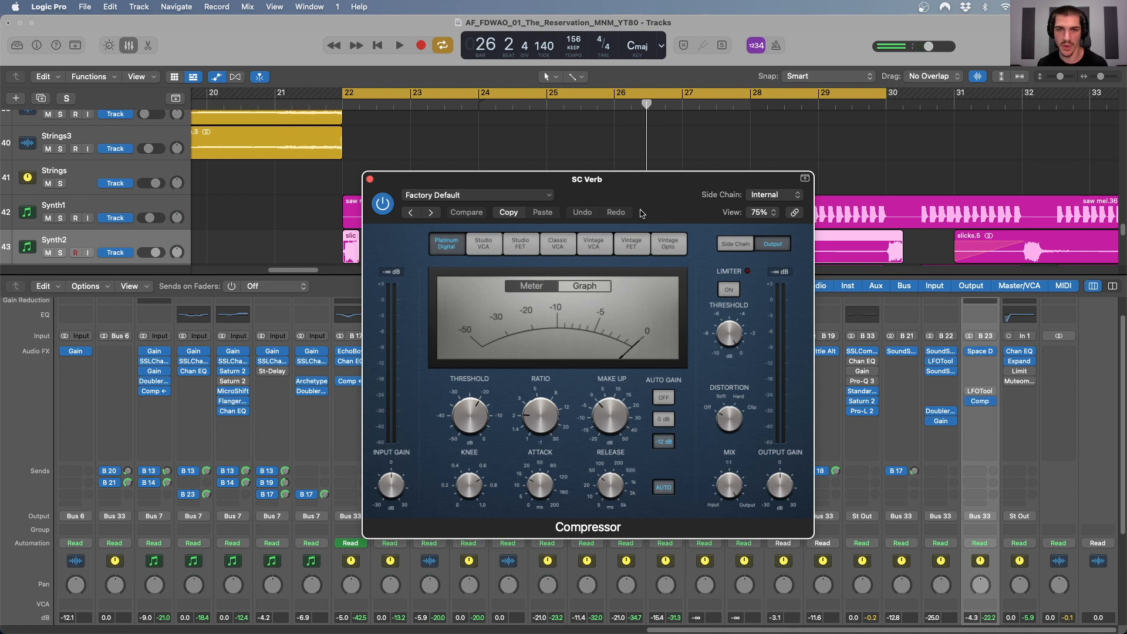
Move the SC Verb Compressor window clear of the track lanes and bring the snare tracks around bar 22 into view.
left_click_drag(636, 193, 637, 153)
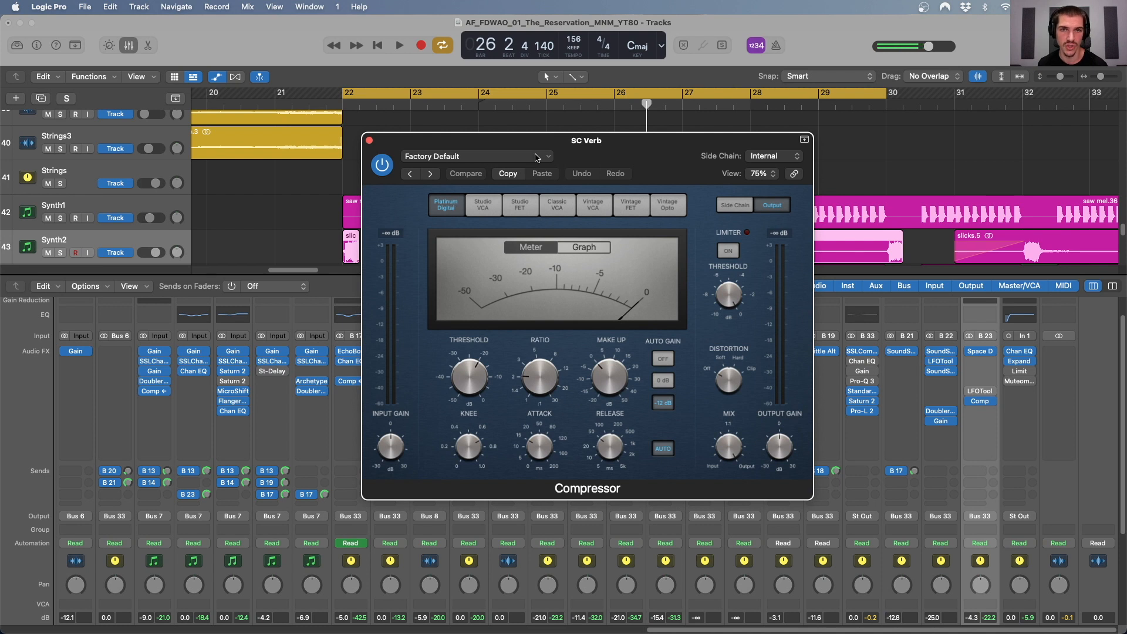
left_click_drag(577, 147, 614, 146)
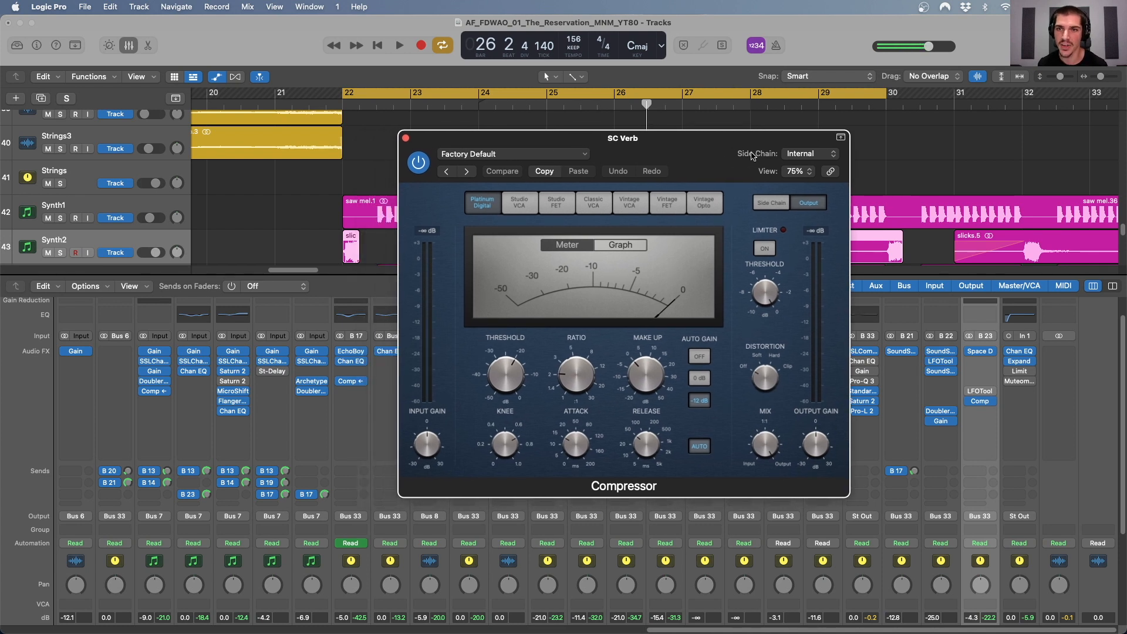
left_click_drag(708, 144, 702, 225)
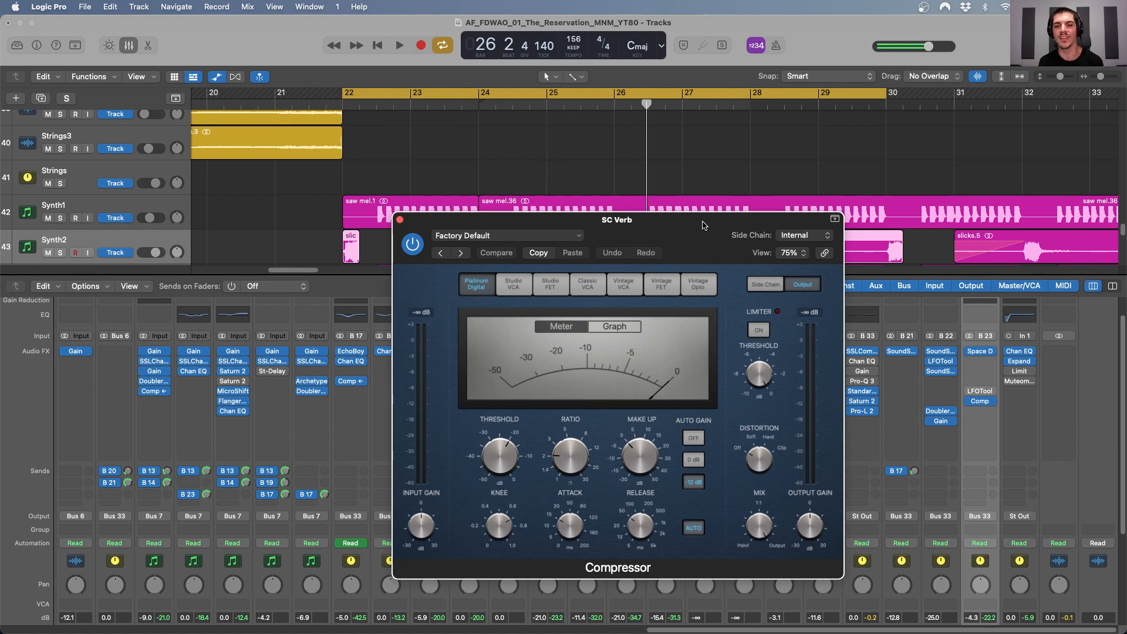
scroll(575, 157, "up", 20)
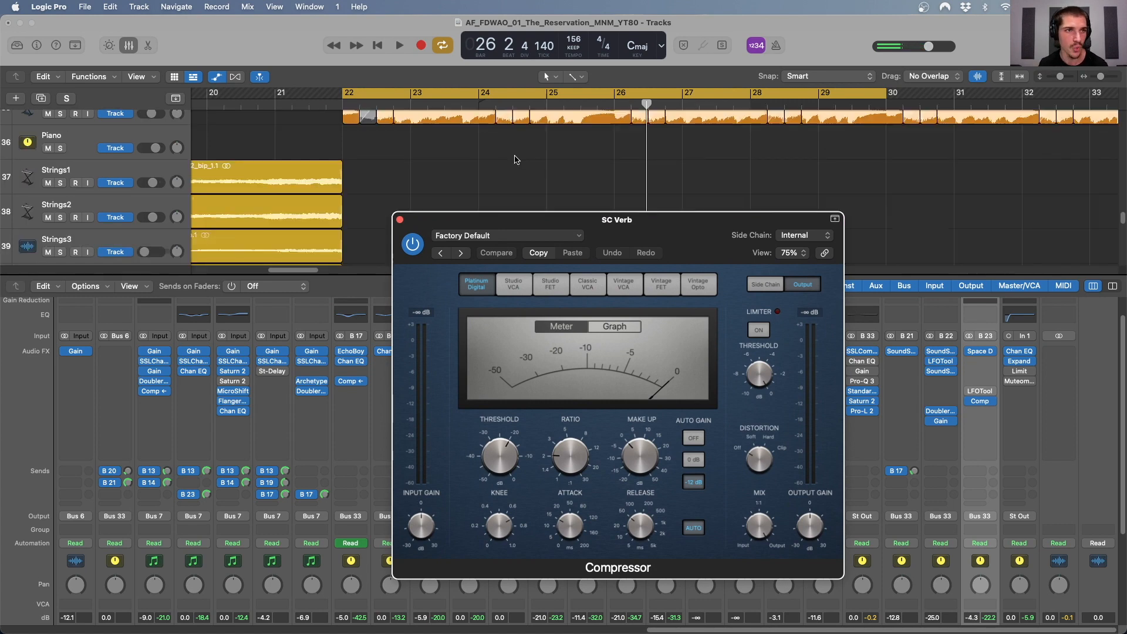
left_click_drag(497, 223, 523, 344)
scroll(532, 219, "up", 4)
left_click(415, 236)
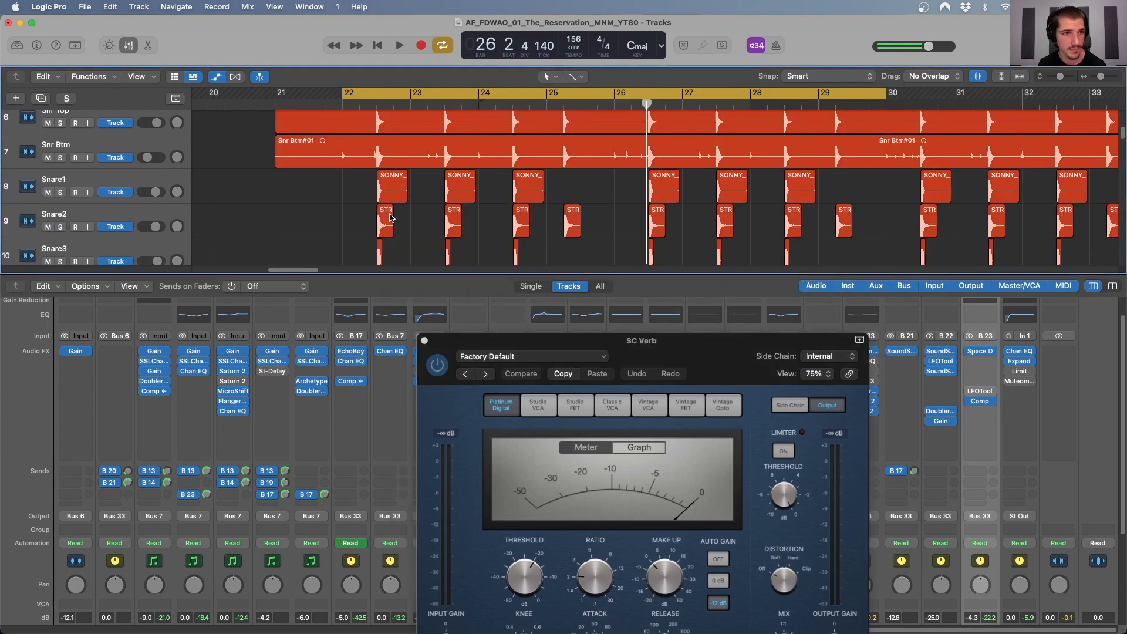
Pick the first Snare1 region at bar 22 as the sample to reuse and create one new audio track above Kick In.
left_click(389, 191)
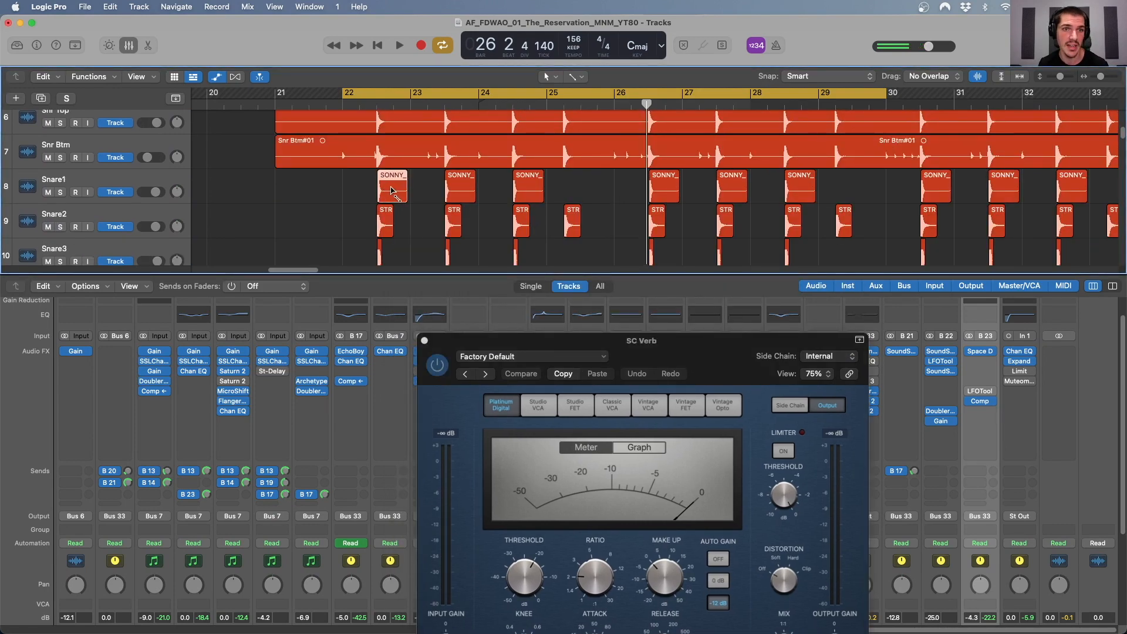
scroll(165, 158, "up", 5)
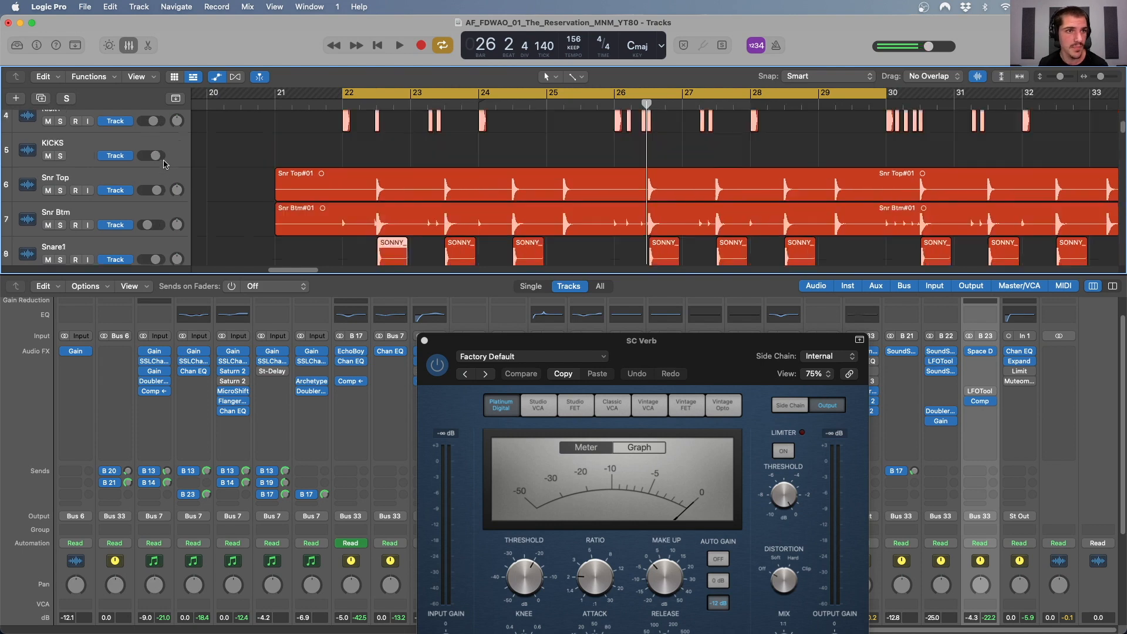
left_click(115, 126)
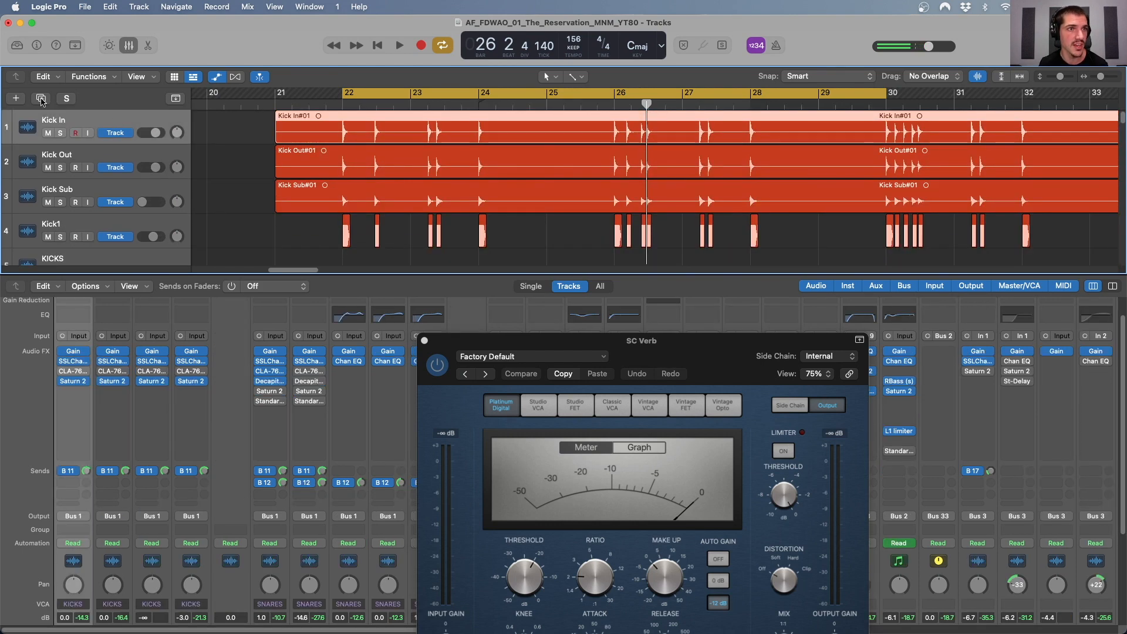
left_click(16, 99)
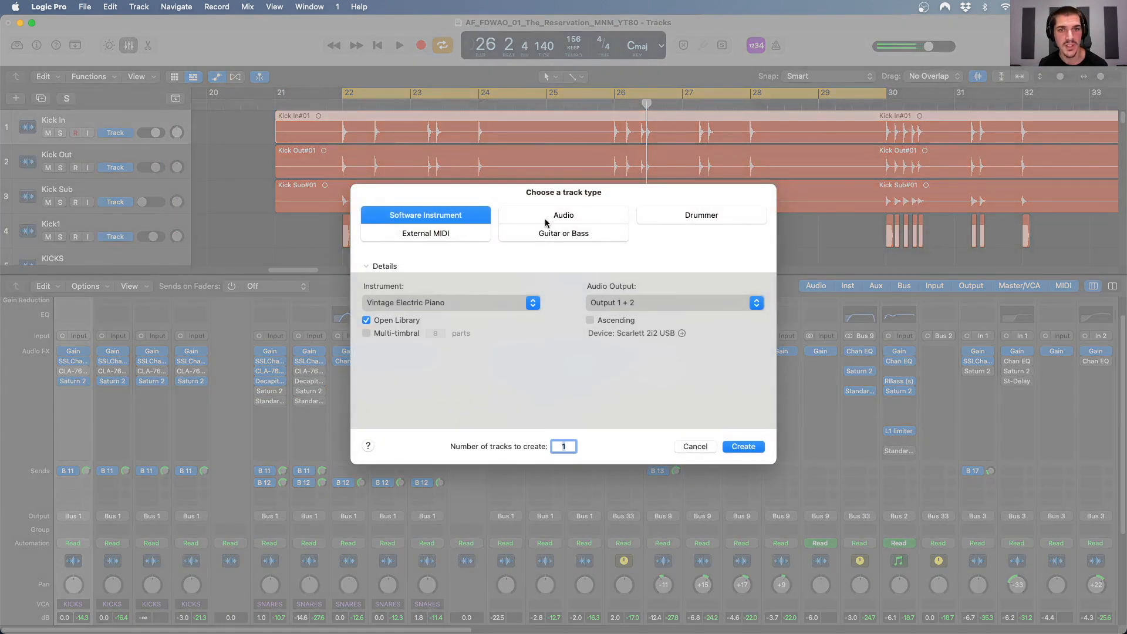
left_click(546, 220)
left_click(741, 447)
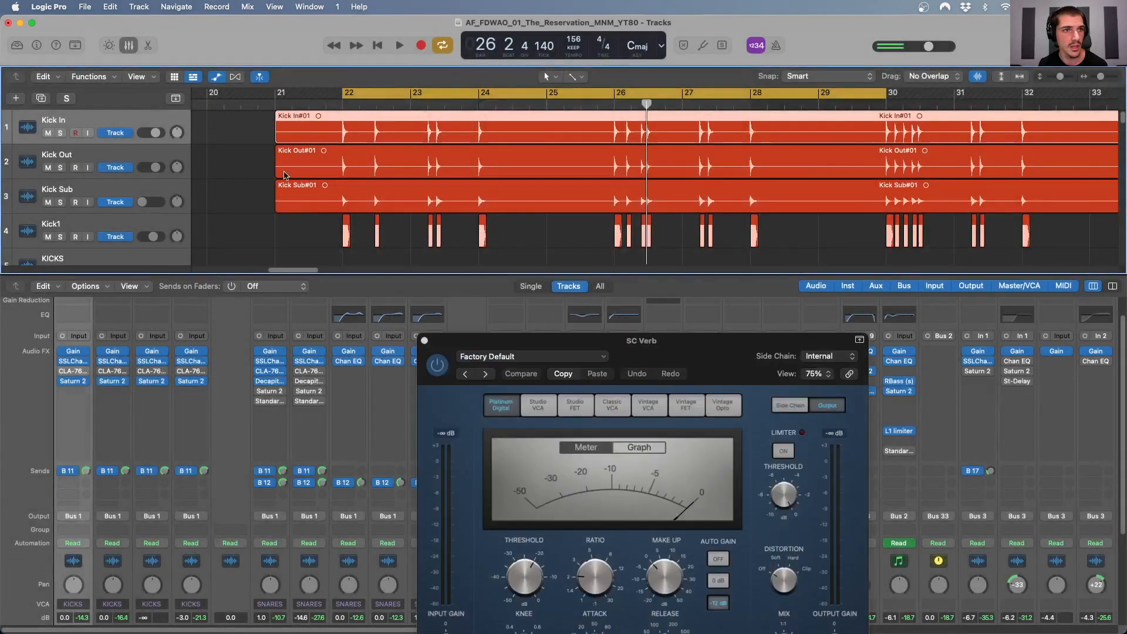
Rename the new audio track SC Ghost.
double_click(81, 120)
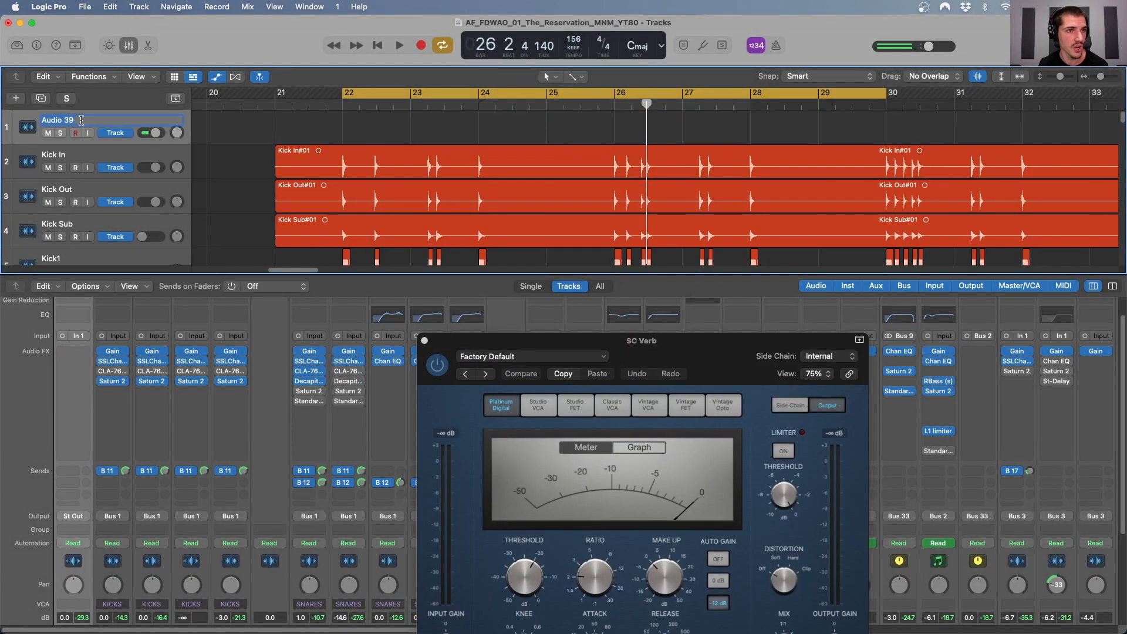
type("SC Ghost")
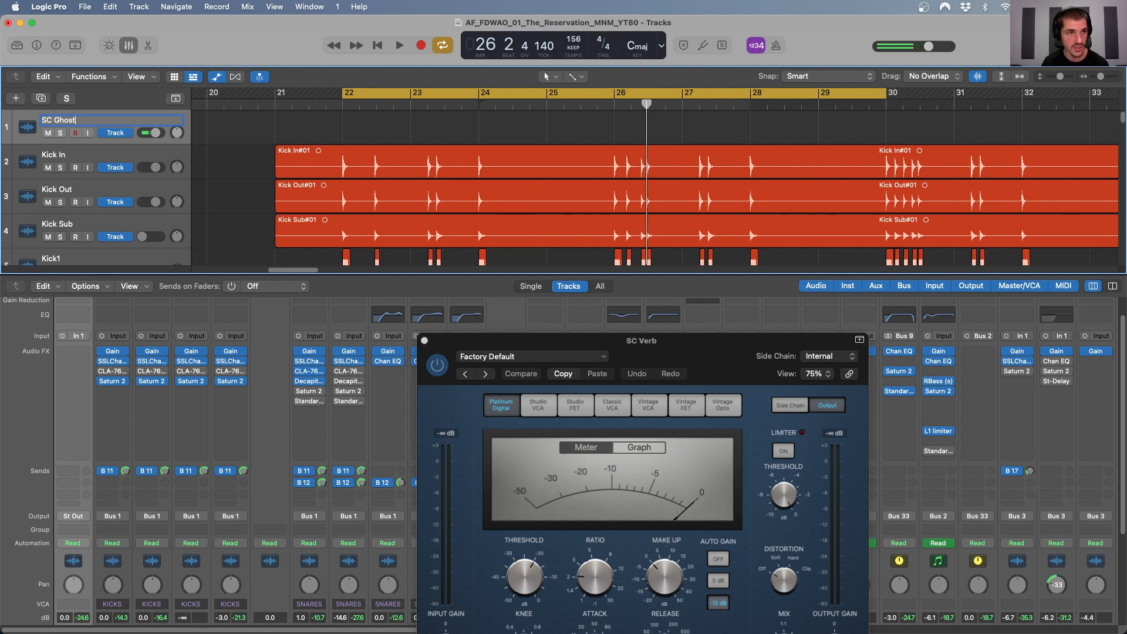
key("Return")
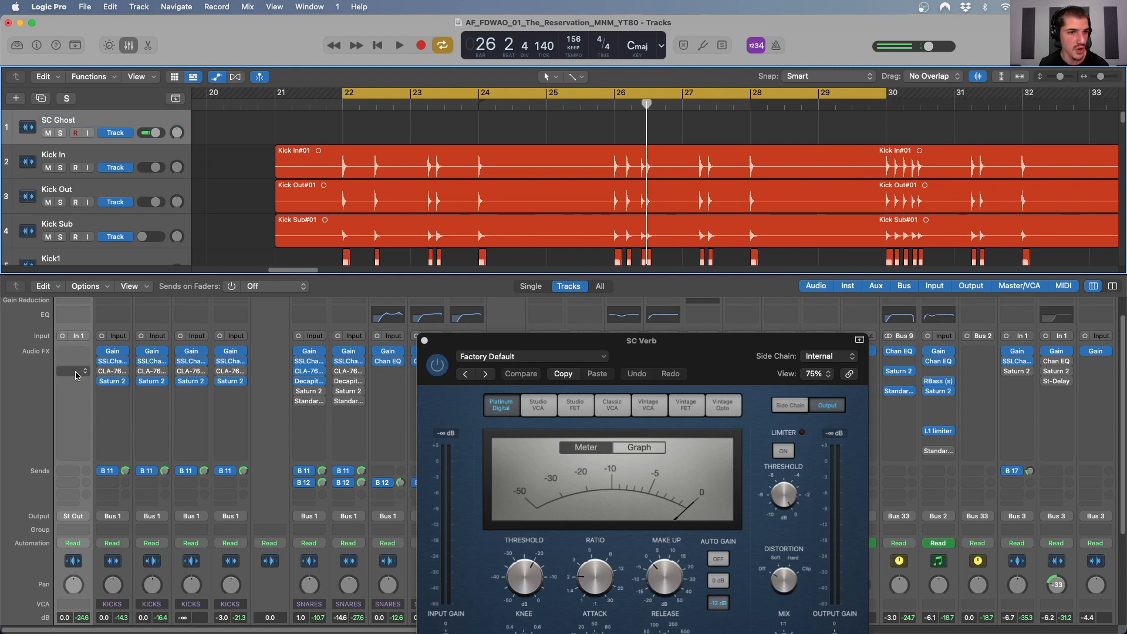
Remove the hardware input from the SC Ghost channel and set its output to No Output.
left_click(78, 337)
left_click(58, 364)
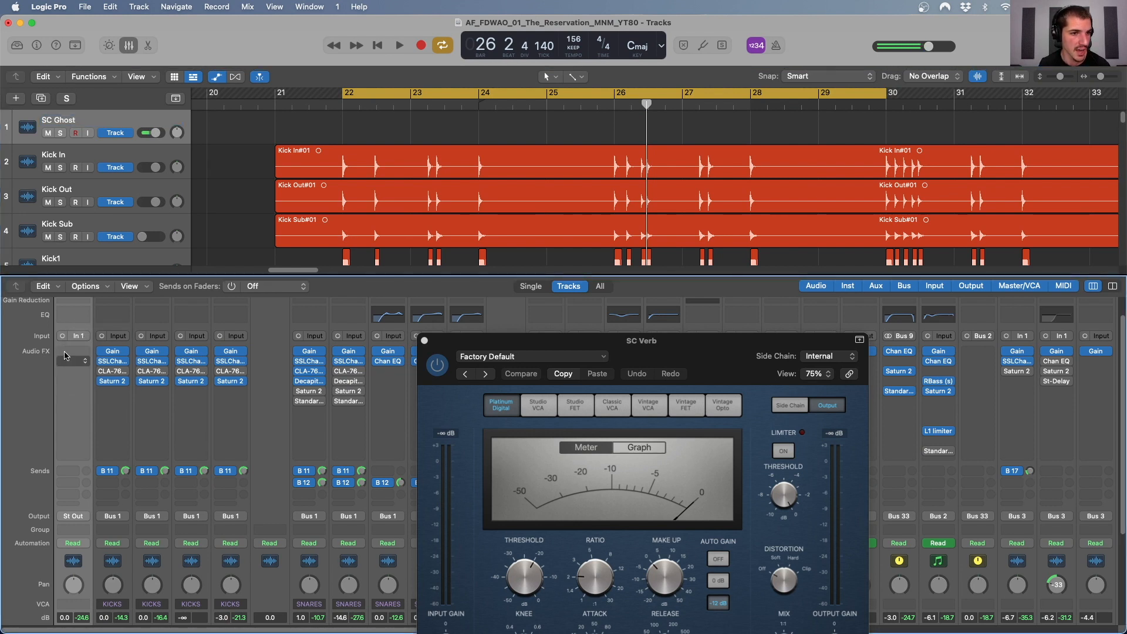
left_click(75, 516)
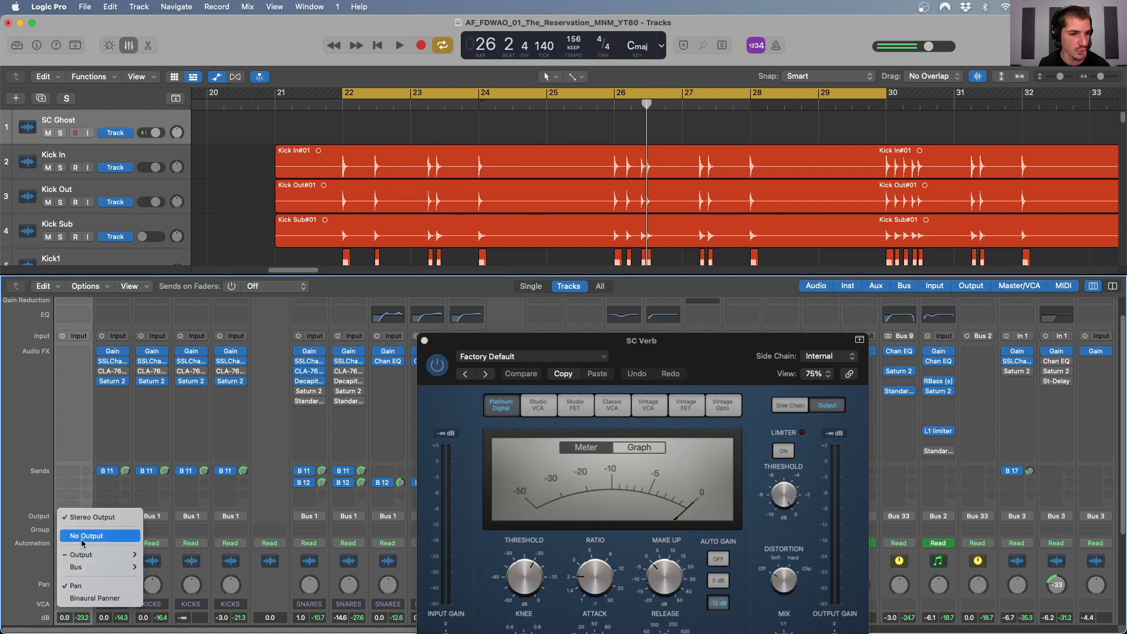
left_click(85, 536)
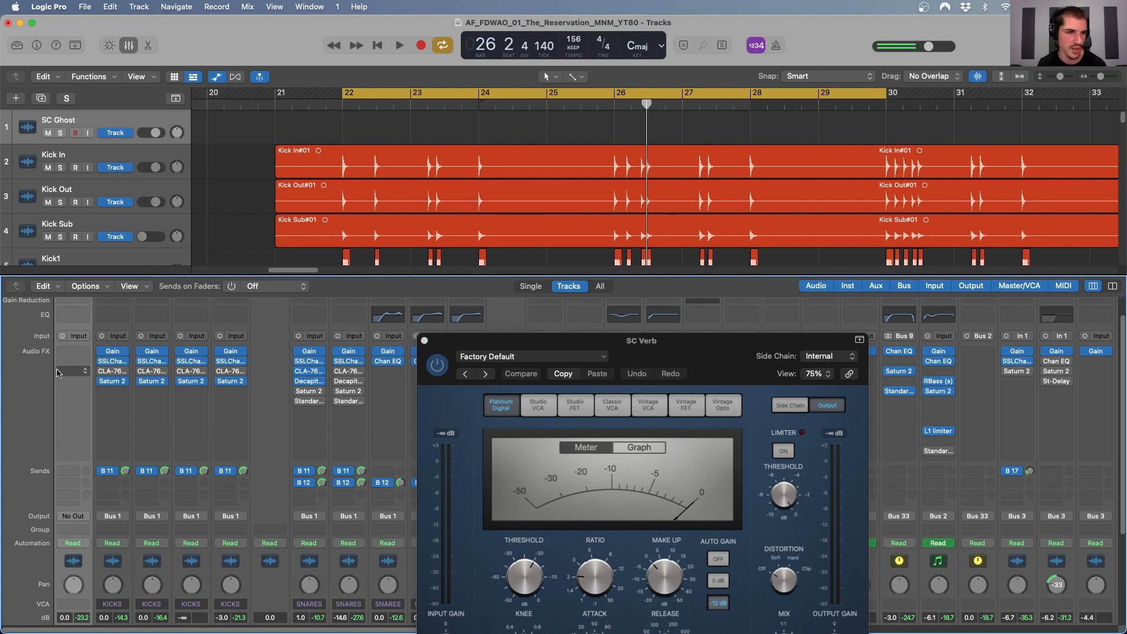
Paste the snare sample onto SC Ghost on beats 1 and 2 of bar 22.
left_click(344, 104)
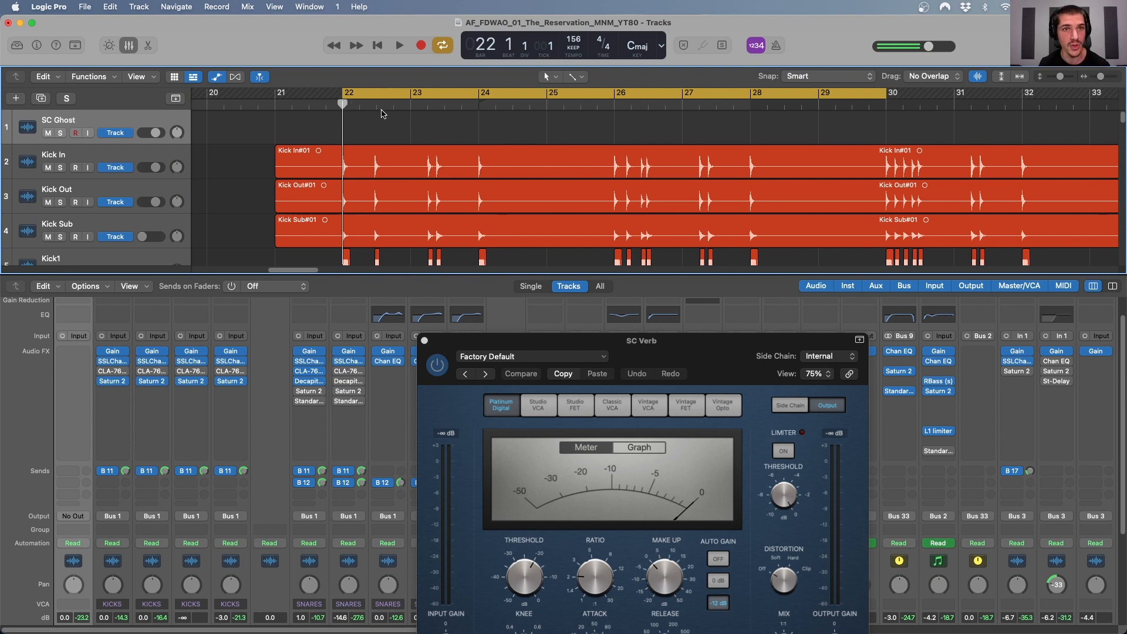
key("super+v")
left_click(360, 104)
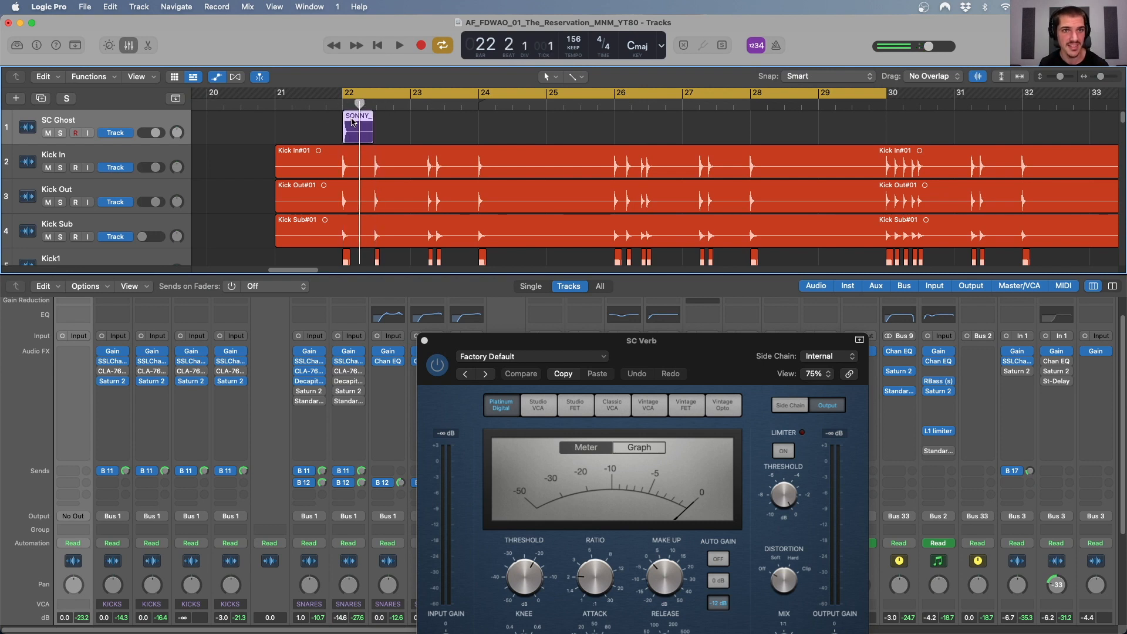
key("super+v")
Paste the snare sample onto SC Ghost on beats 3 and 4 of bar 22.
key("super+Right")
key("super+Right")
key("super+Right")
key("super+Right")
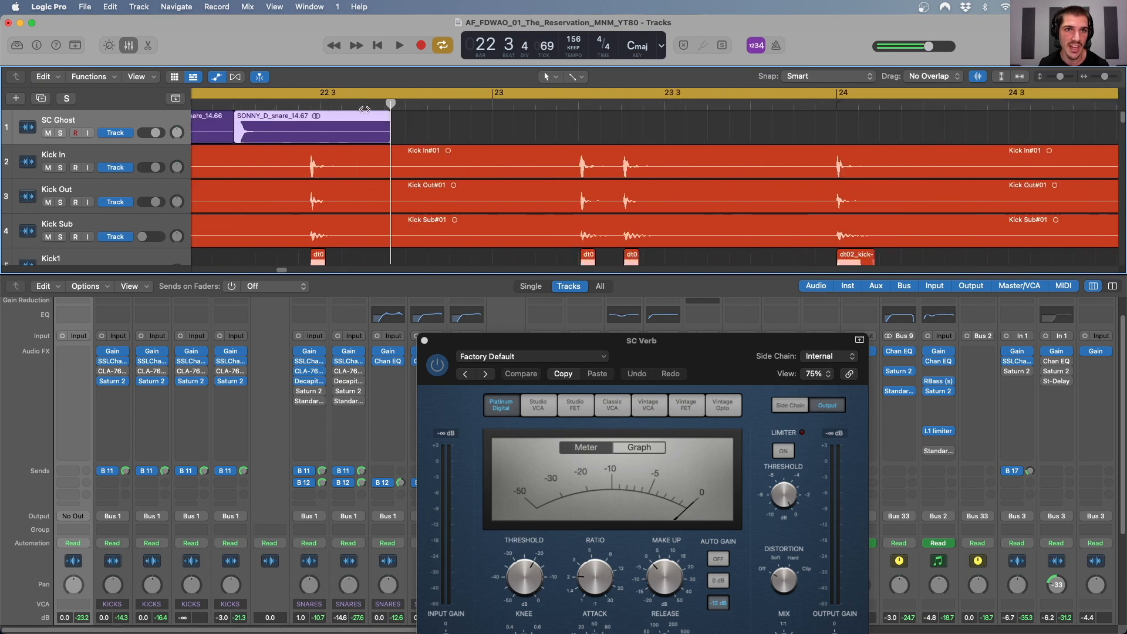
scroll(271, 138, "left", 5)
left_click_drag(321, 105, 503, 103)
key("super+v")
left_click(589, 104)
key("super+v")
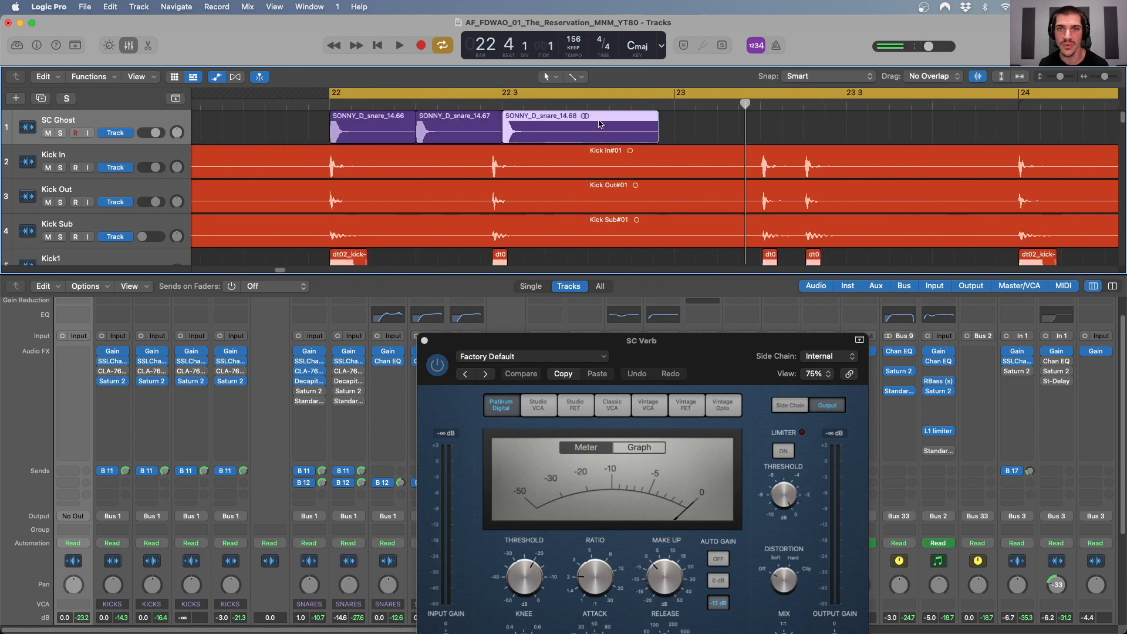
Duplicate the four bar 22 snare hits on SC Ghost into bar 23.
key("super+Left")
left_click_drag(764, 130, 550, 126)
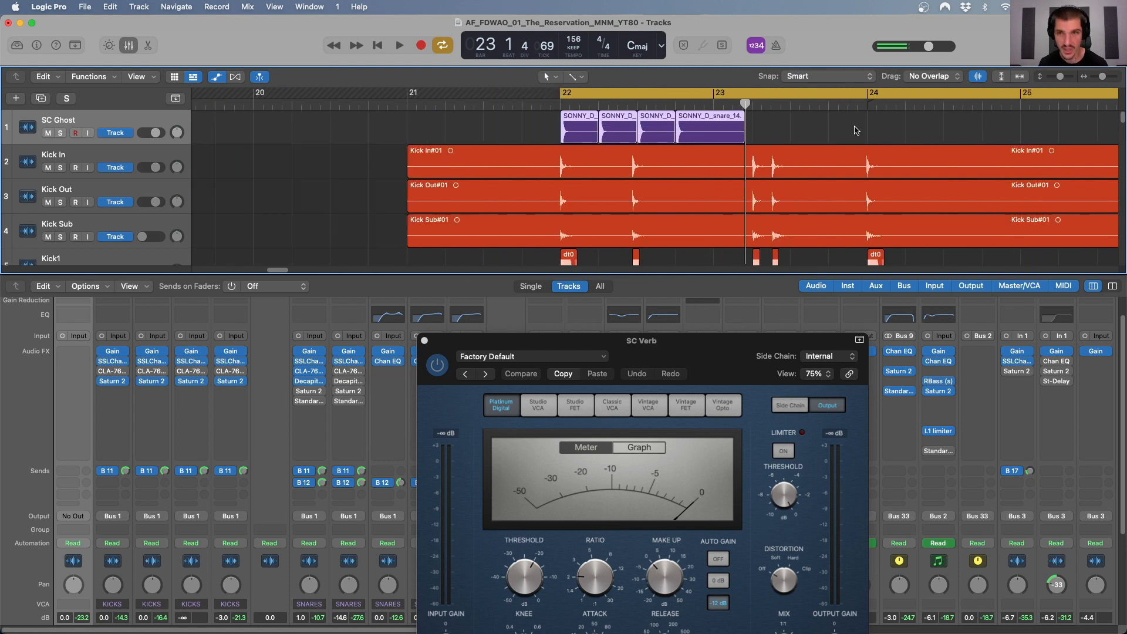
left_click_drag(746, 103, 564, 125)
key("super+v")
Copy the SC Ghost hits of bars 22 and 23 and paste them at bar 24.
key("super+Left")
key("super+c")
left_click_drag(691, 104, 681, 104)
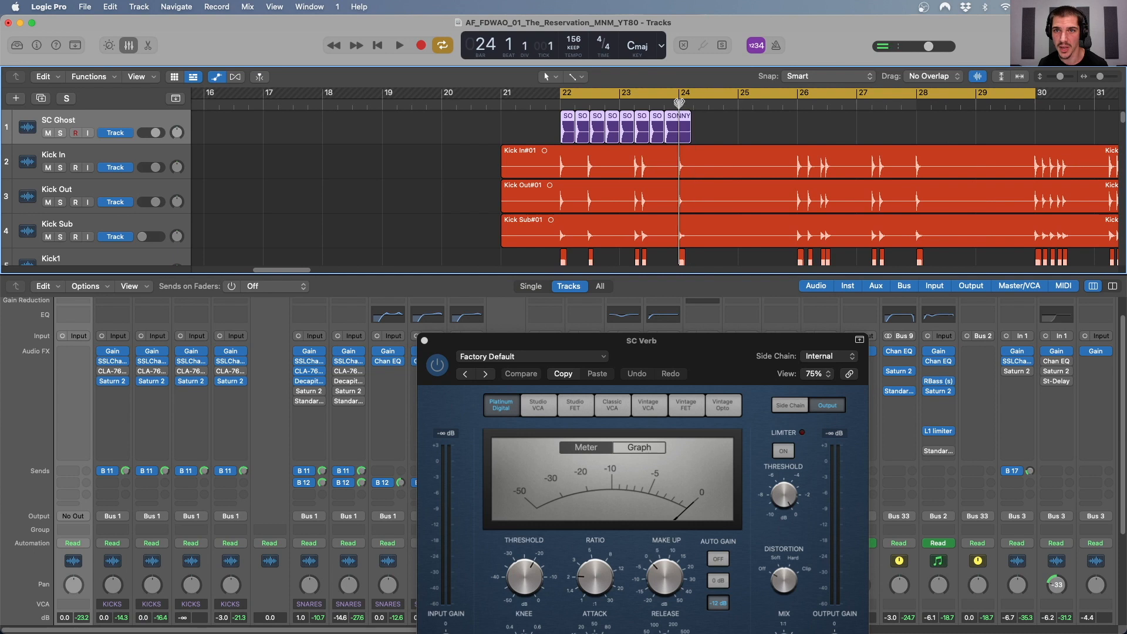
key("super+v")
Copy the SC Ghost hits of bars 22 to 25 and paste them at bar 26 to fill the cycle range.
left_click_drag(845, 129, 554, 125)
key("super+c")
mouse_move(810, 104)
left_mouse_down()
mouse_move(827, 104)
mouse_move(797, 103)
left_mouse_up()
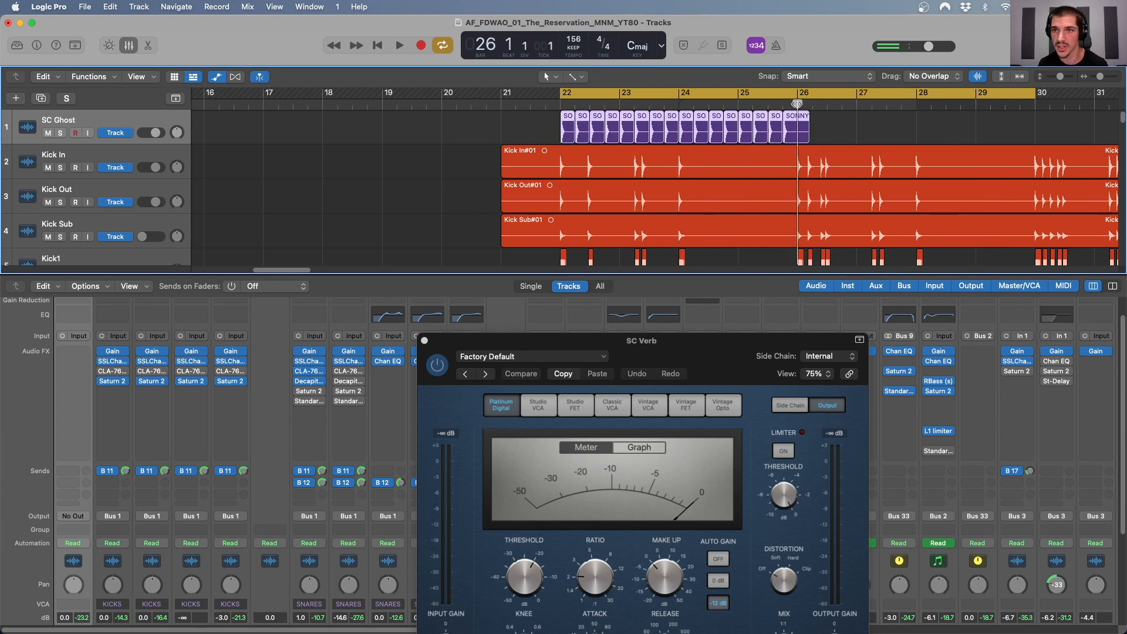
key("super+v")
scroll(835, 106, "right", 8)
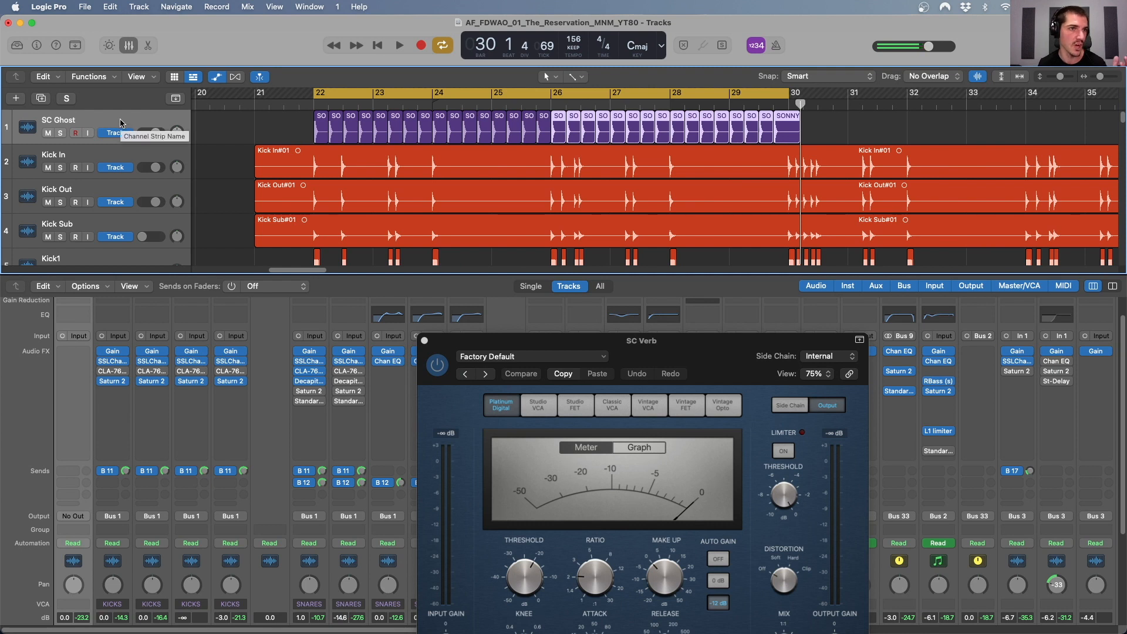
Set the SC Verb Compressor's side chain source to SC Ghost (Audio 39) and keep its window clear of the SC Ghost regions.
left_click_drag(627, 354, 550, 231)
scroll(967, 422, "right", 5)
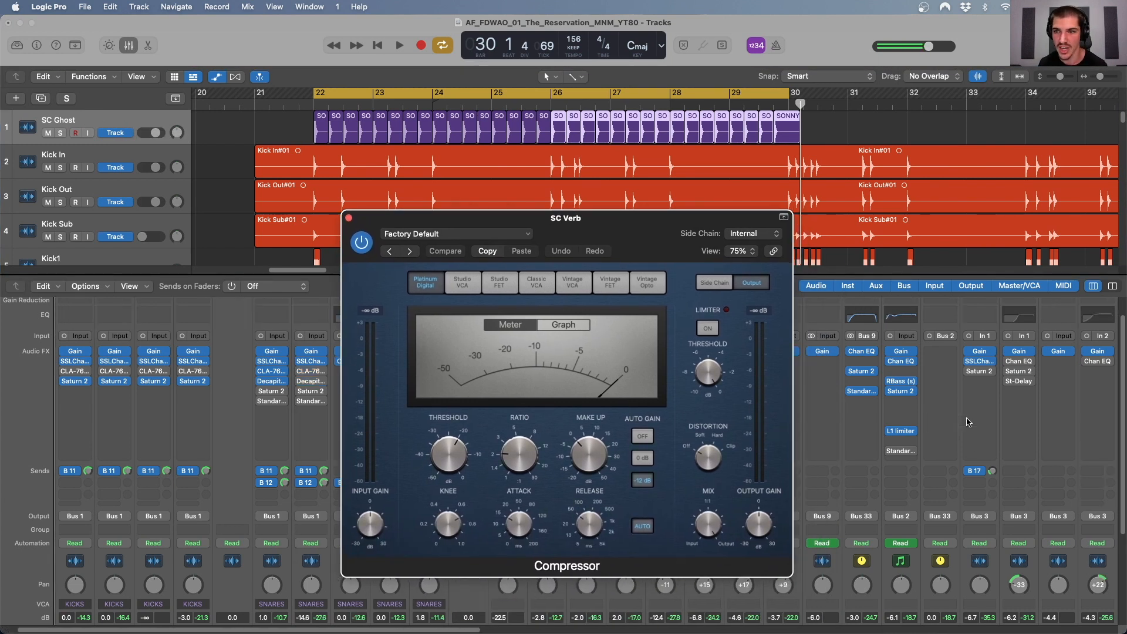
scroll(967, 422, "right", 3)
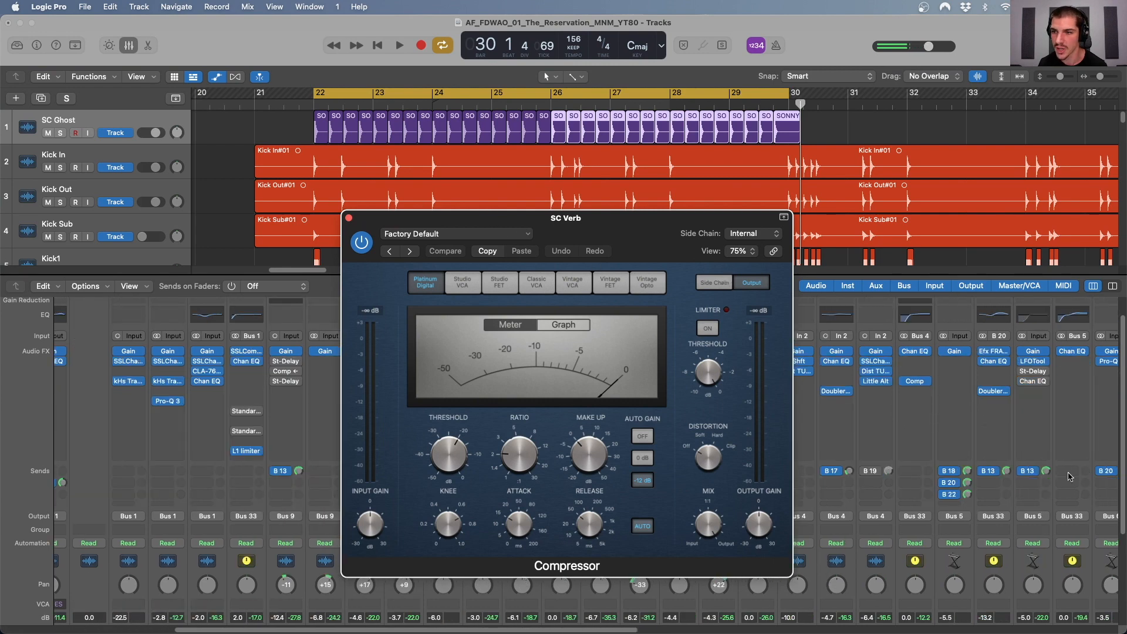
scroll(1070, 477, "right", 8)
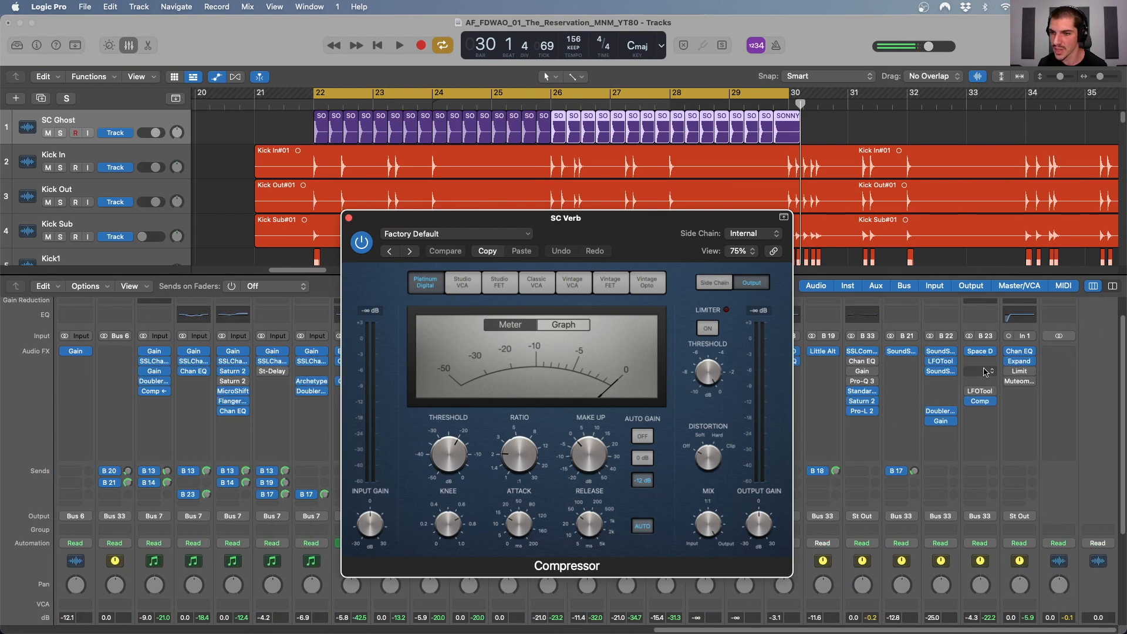
left_click(754, 233)
mouse_move(750, 254)
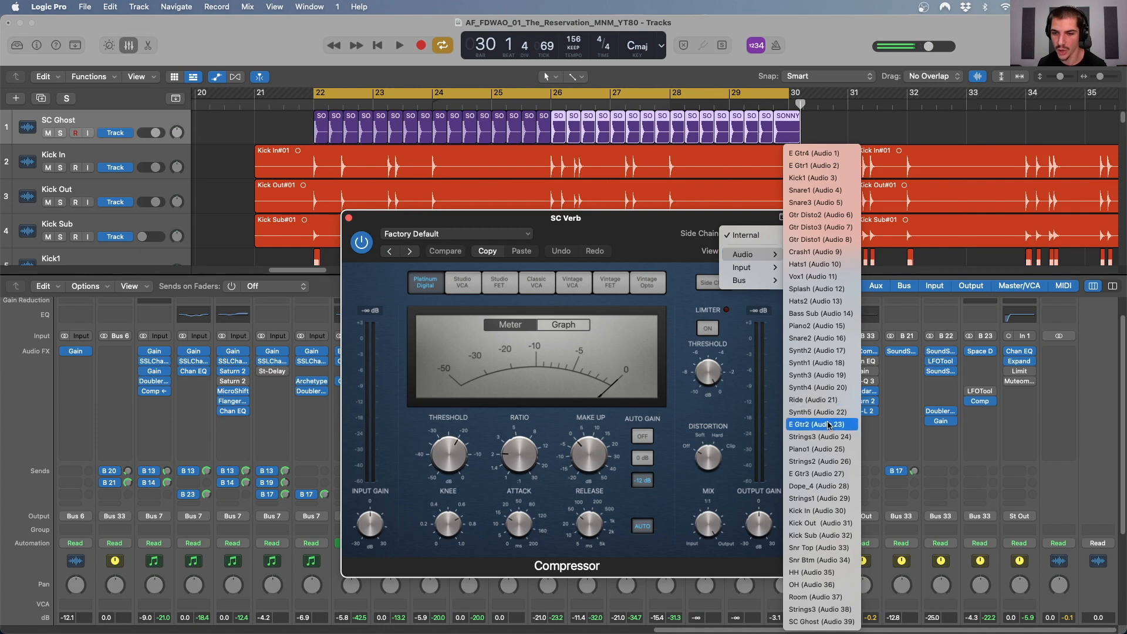
left_click(809, 621)
left_click_drag(660, 225, 662, 244)
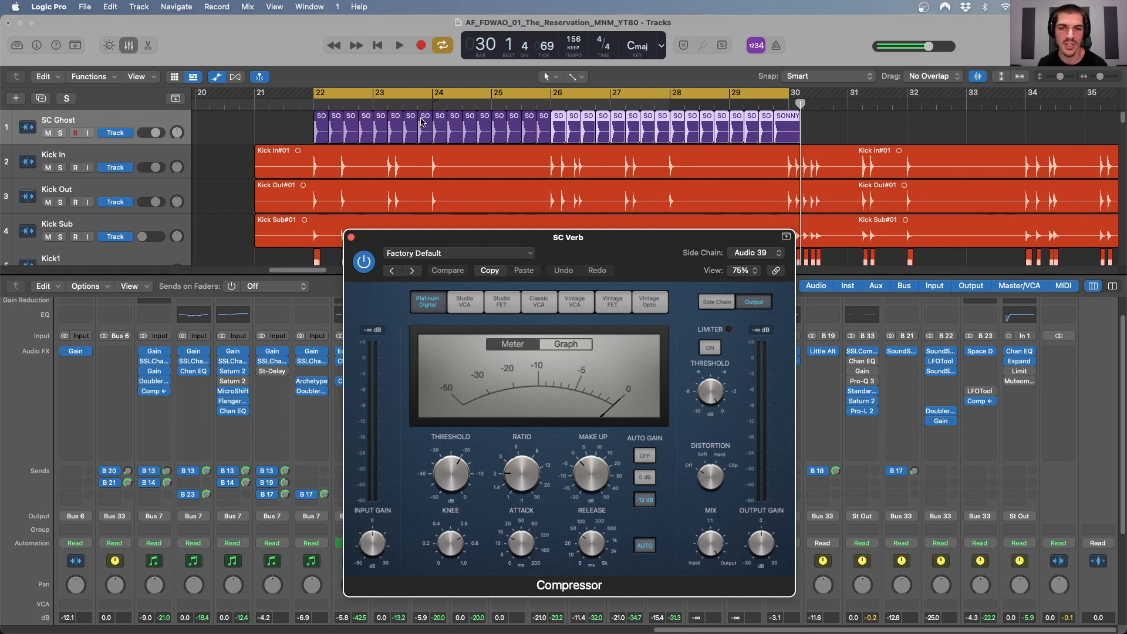
left_click_drag(585, 241, 538, 233)
Solo the TB and Synth2 channels and start playback with the SC Verb Compressor in view.
scroll(979, 516, "down", 5)
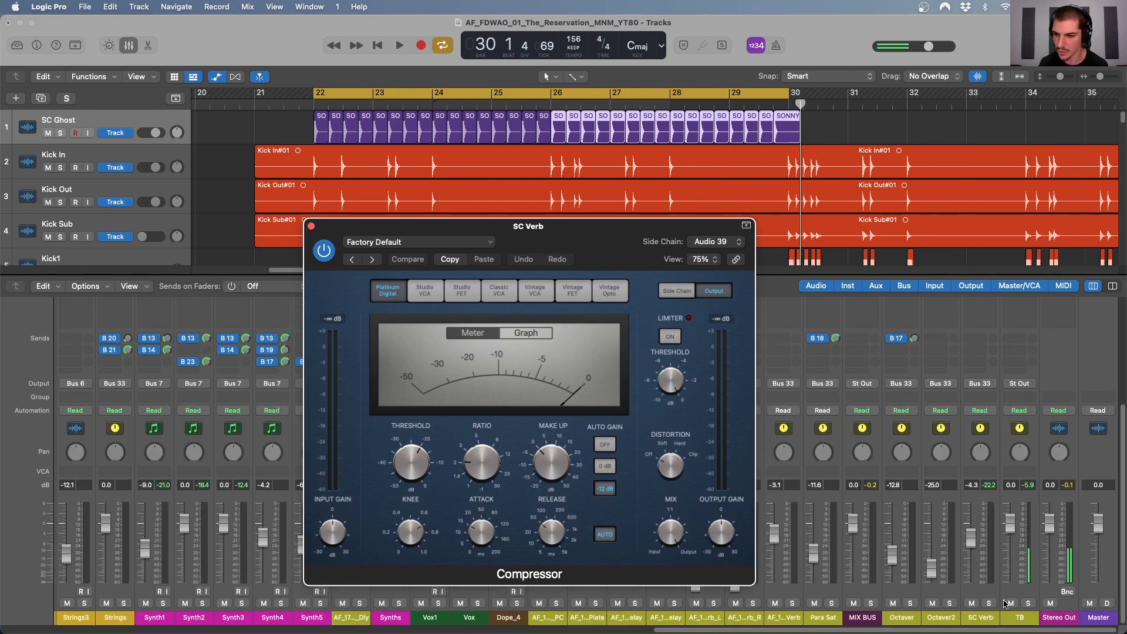
left_click(1029, 603)
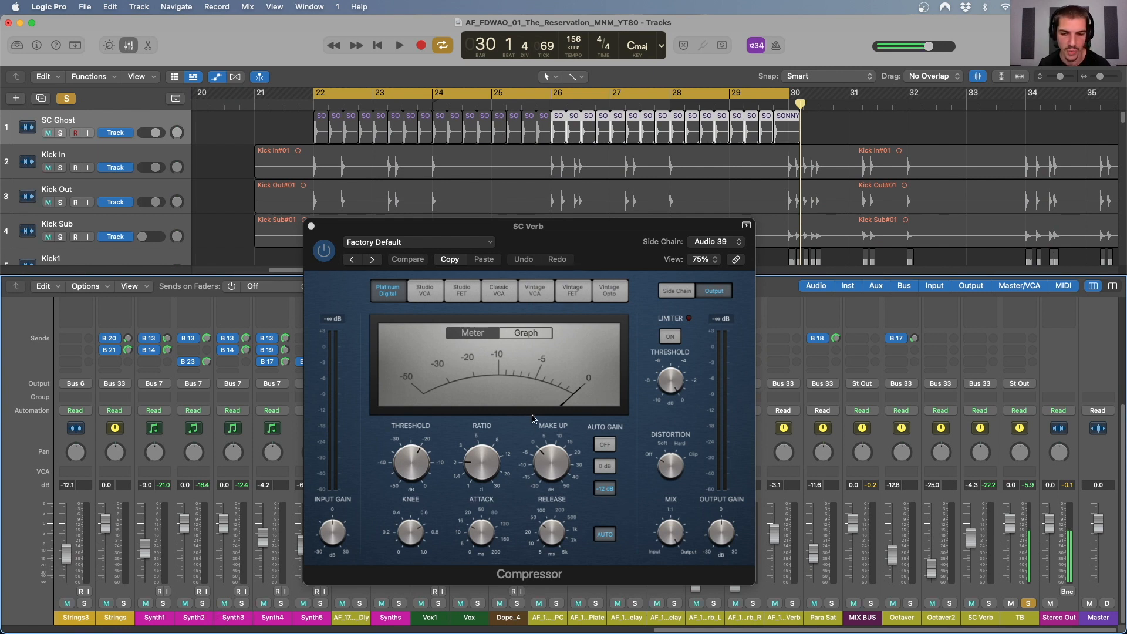
left_click_drag(539, 246, 519, 200)
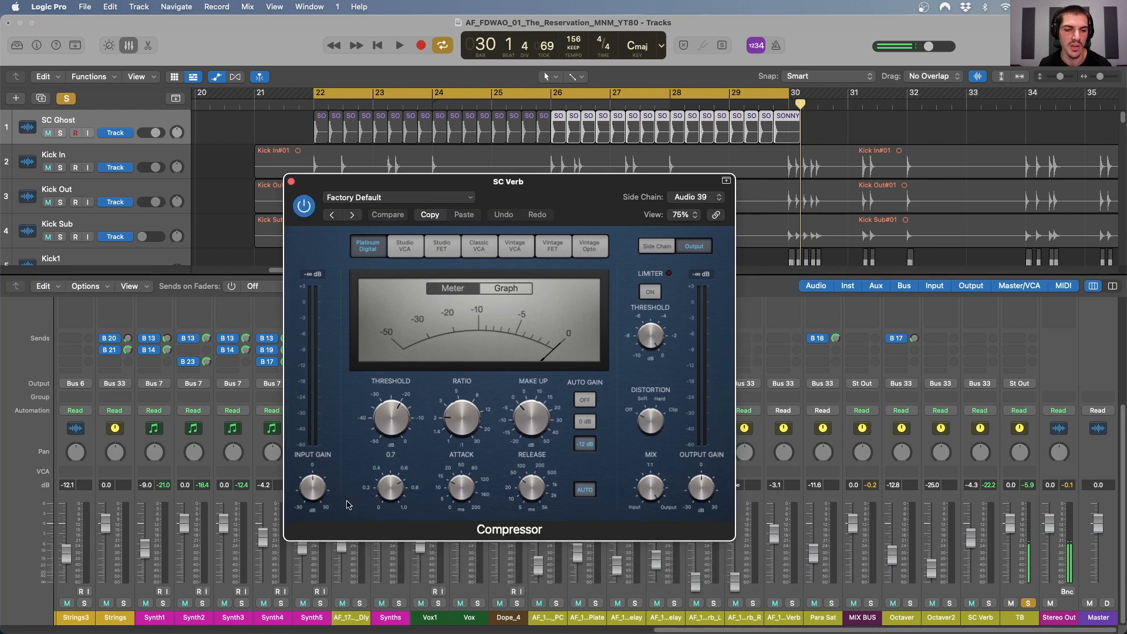
left_click(202, 604)
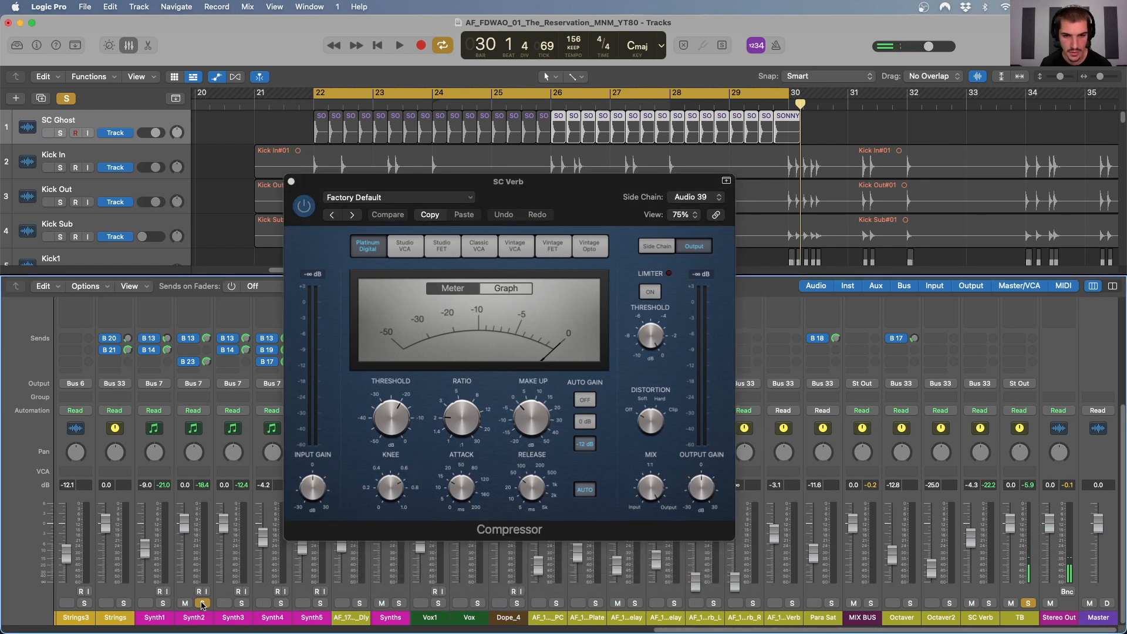
key("space")
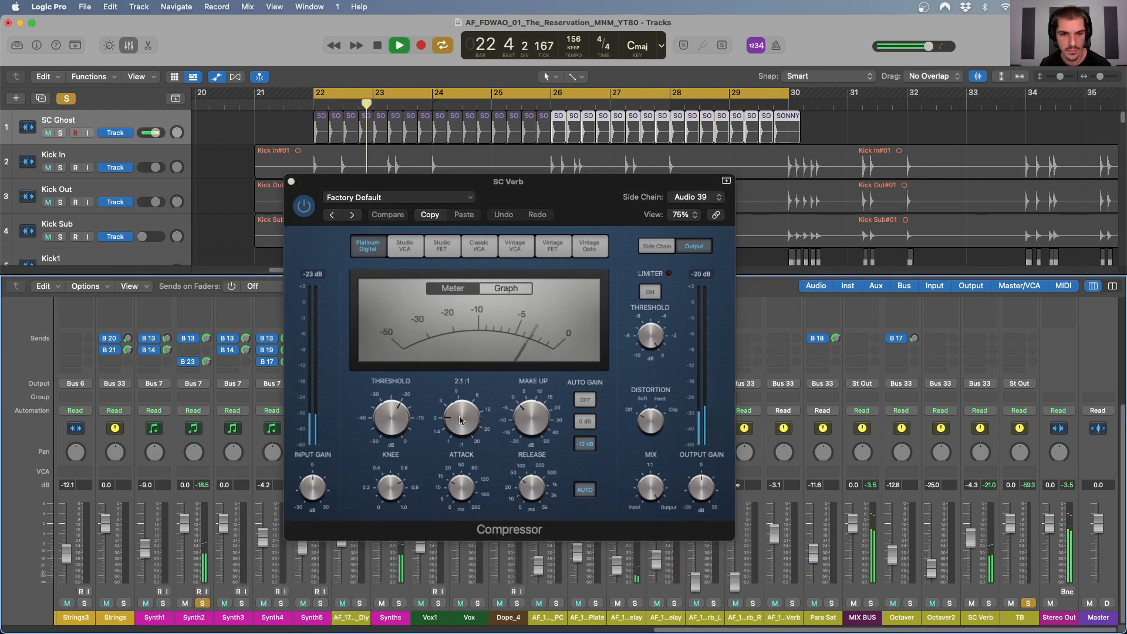
Lower the SC Verb Compressor's threshold and fine-tune it by ear during playback so the reverb ducks on each ghost hit.
left_click_drag(393, 420, 398, 443)
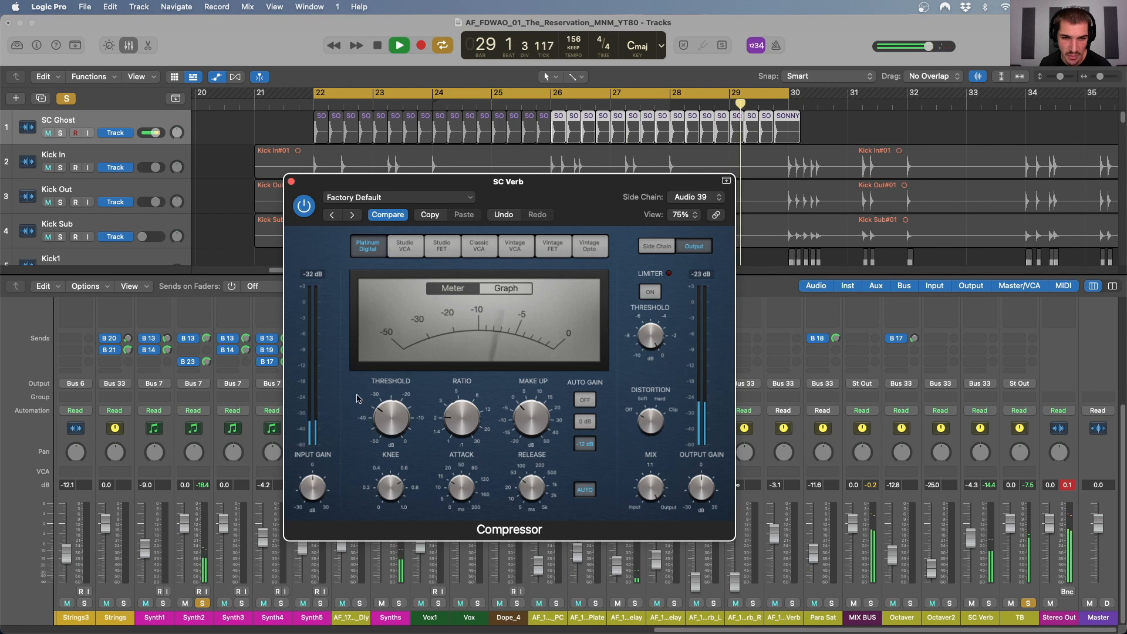
mouse_move(389, 406)
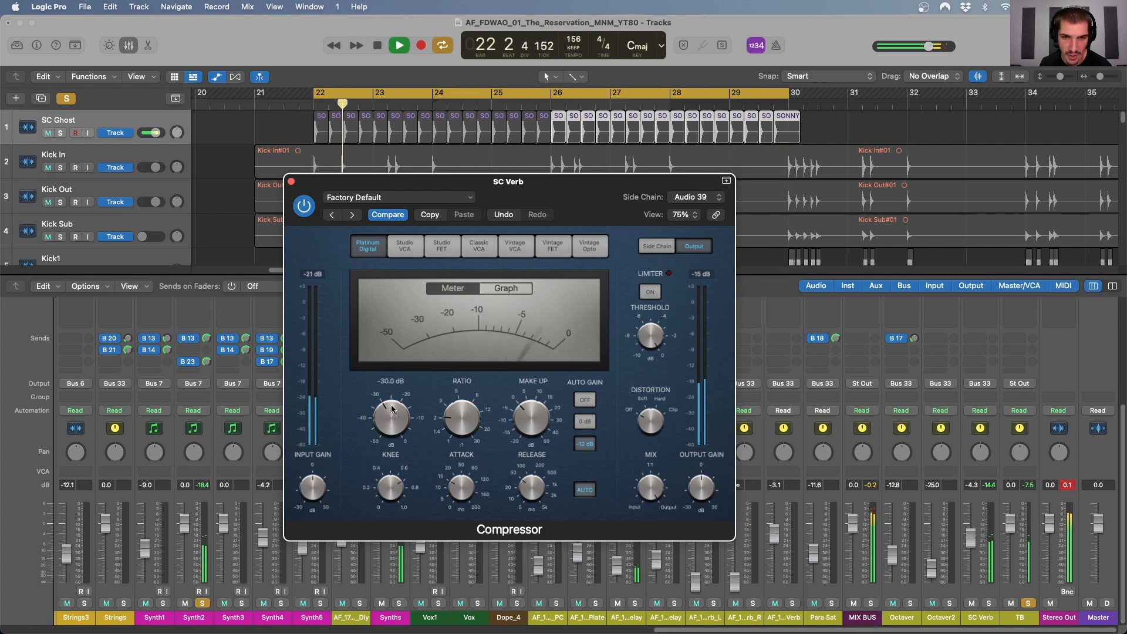
left_click_drag(392, 409, 398, 398)
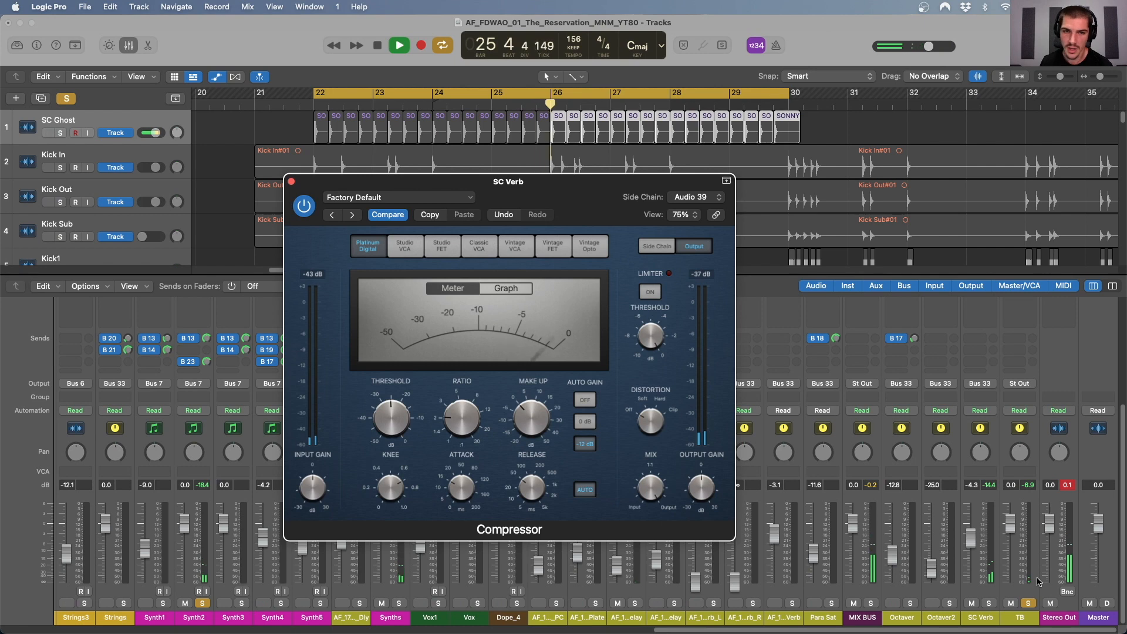
Bypass the Compressor on SC Verb and re-enable LFOTool to compare the two ducking methods during playback.
scroll(1034, 433, "up", 1)
scroll(1033, 433, "up", 3)
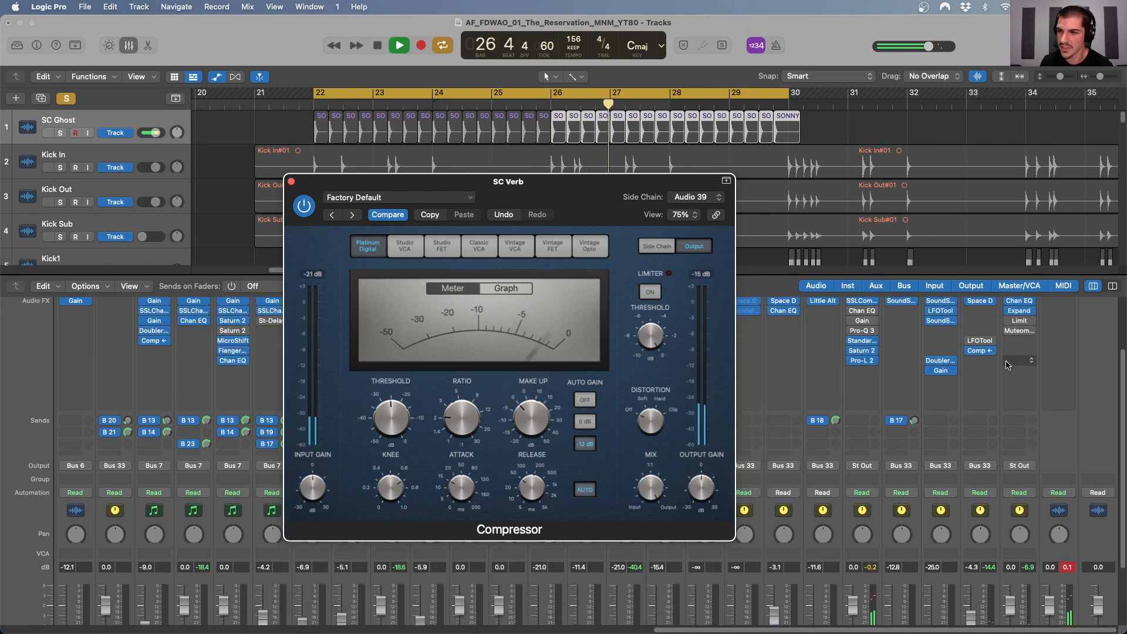
left_click(969, 351)
left_click(969, 333)
left_click(970, 331)
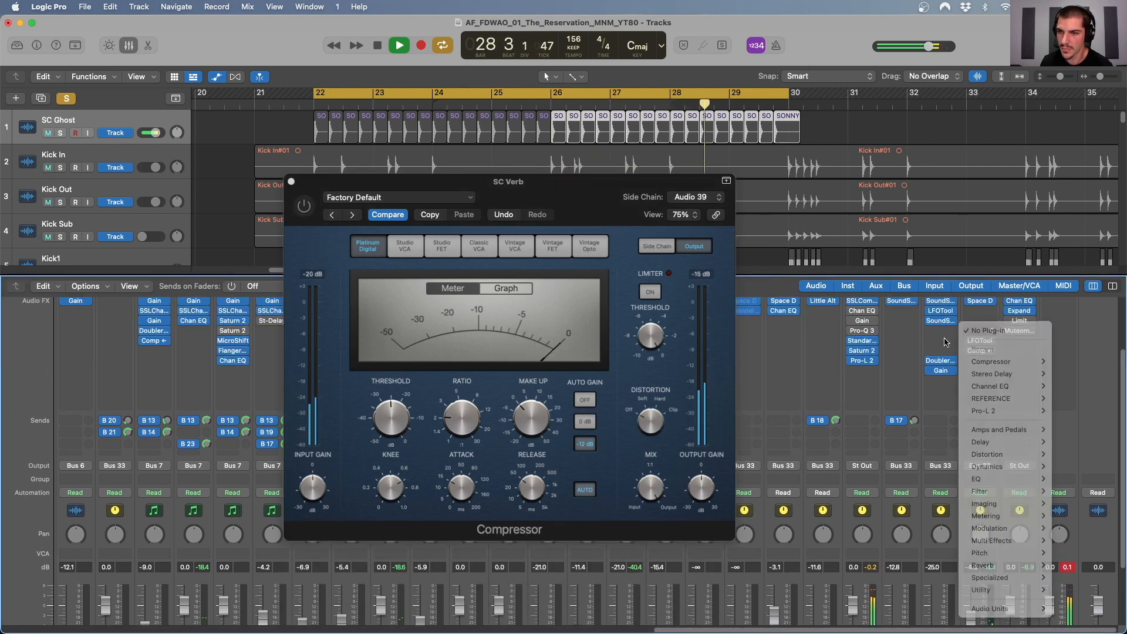
left_click(970, 342)
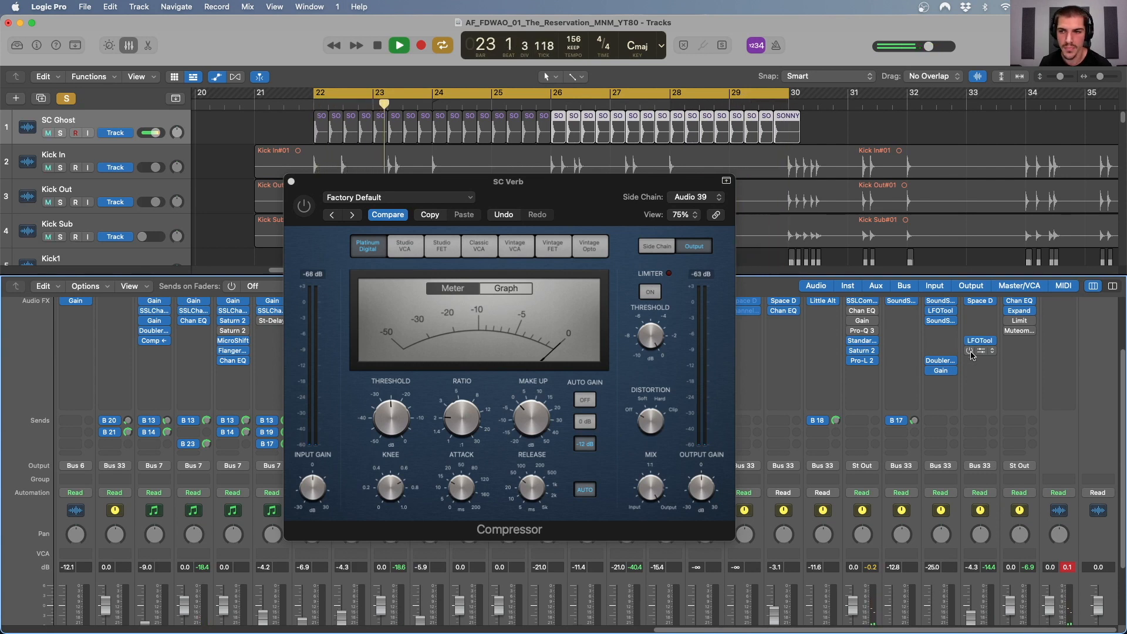
Re-enable the SC Verb Compressor with LFOTool bypassed and try its attack and release controls during playback.
left_click(970, 351)
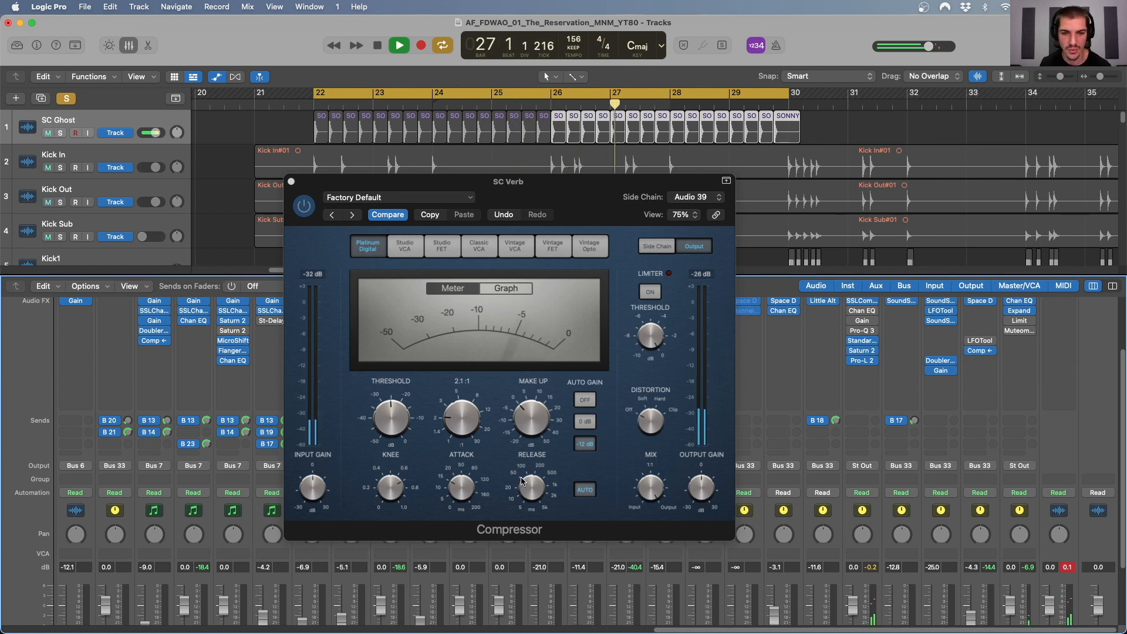
left_click_drag(535, 487, 535, 493)
left_click_drag(464, 491, 539, 493)
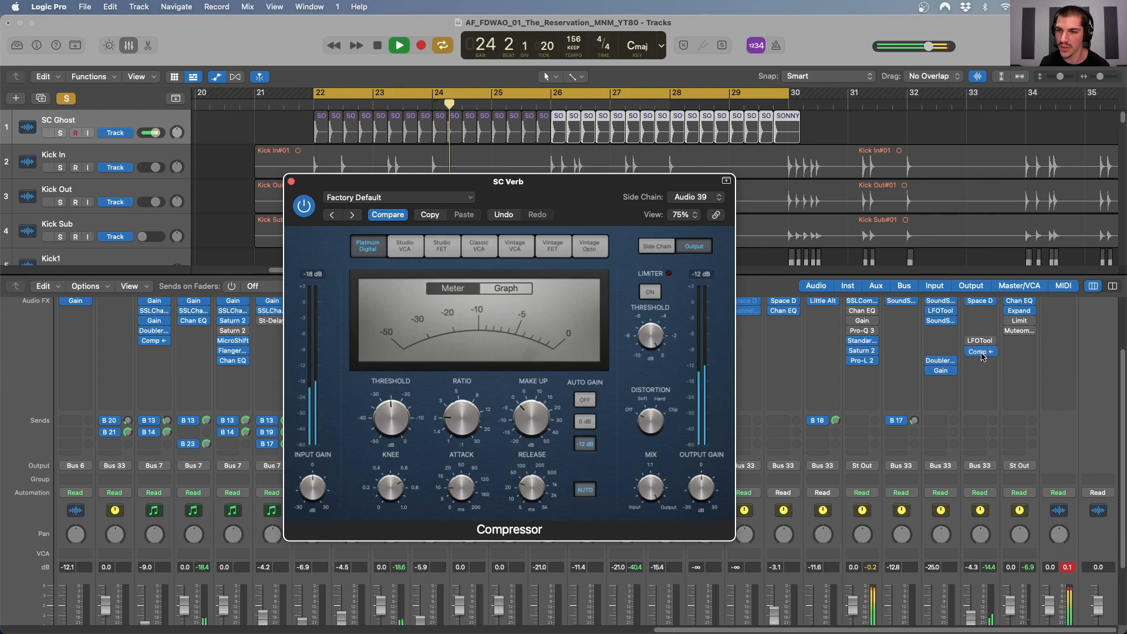
Duplicate the SC Verb Compressor into the next insert slot and open the copy, toggling its bypass to compare the ducking.
mouse_move(984, 357)
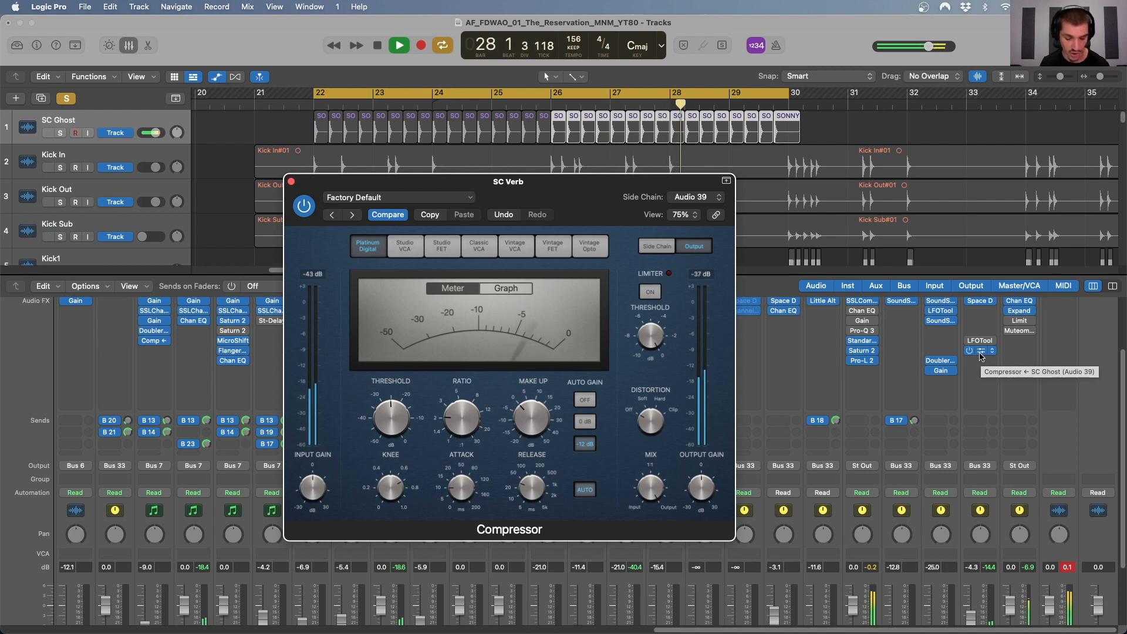
left_click_drag(979, 352, 981, 361)
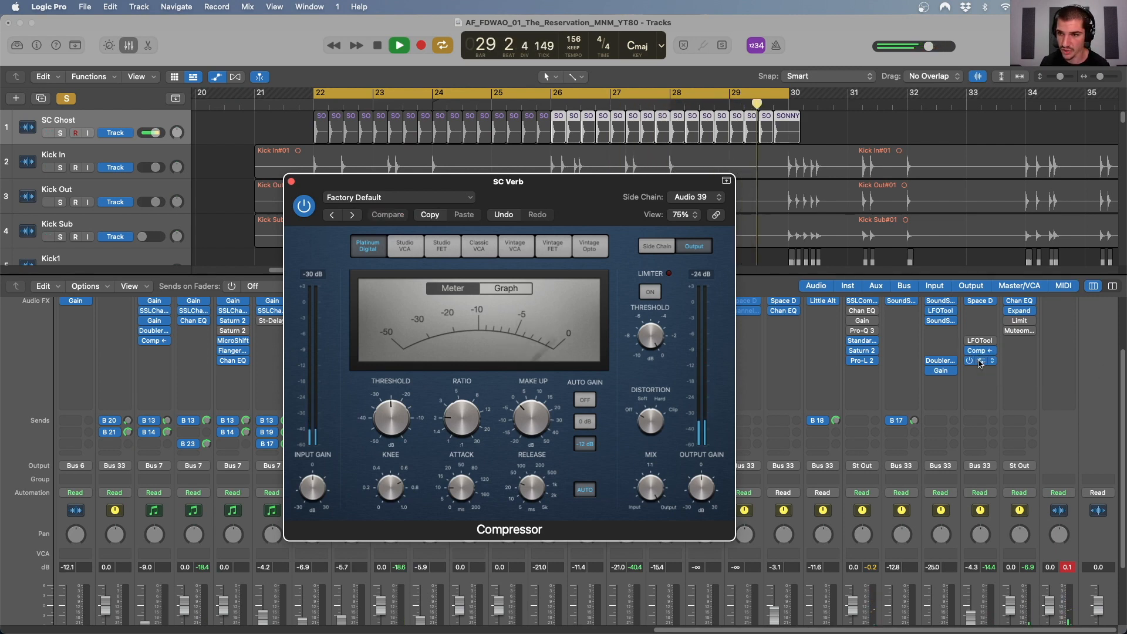
left_click(981, 360)
left_click_drag(569, 193, 912, 196)
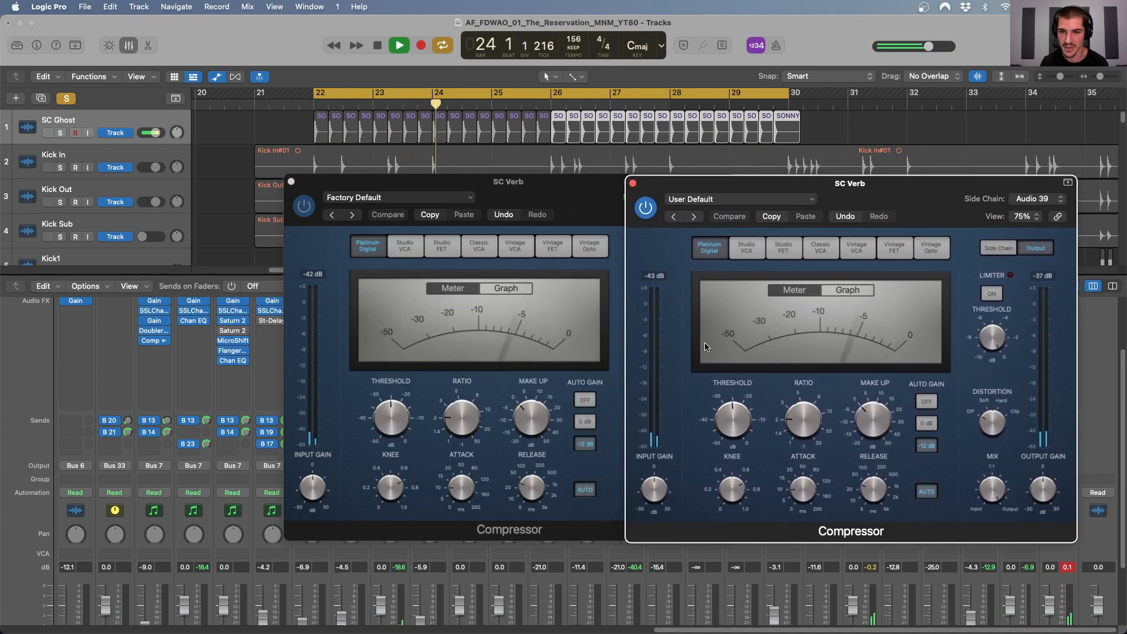
left_click_drag(843, 186, 488, 247)
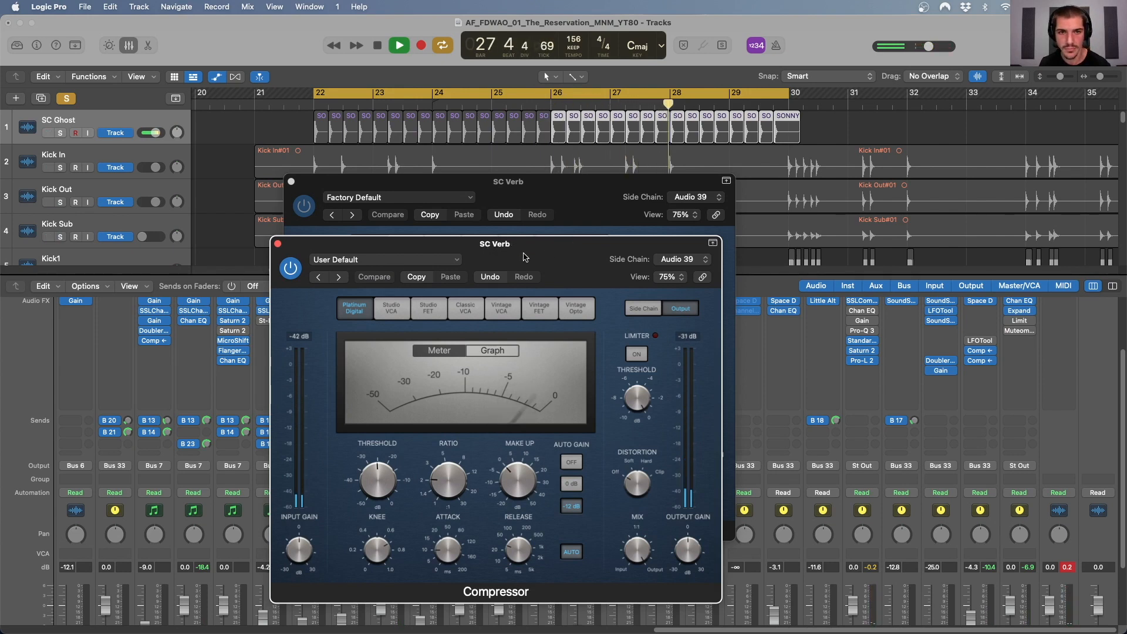
left_click(291, 268)
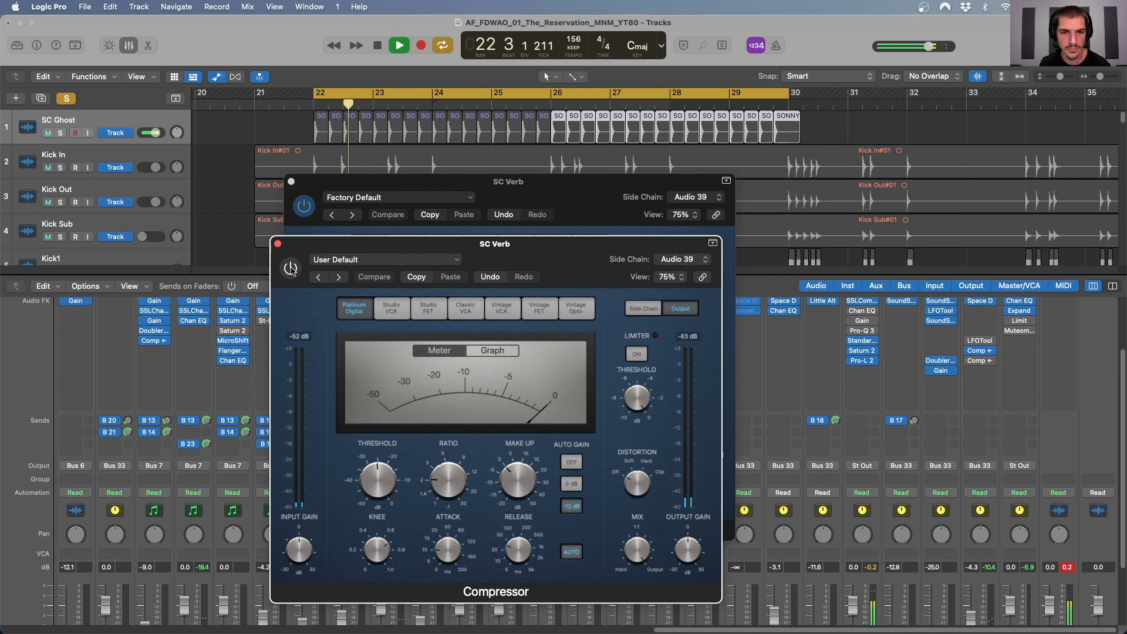
left_click(291, 268)
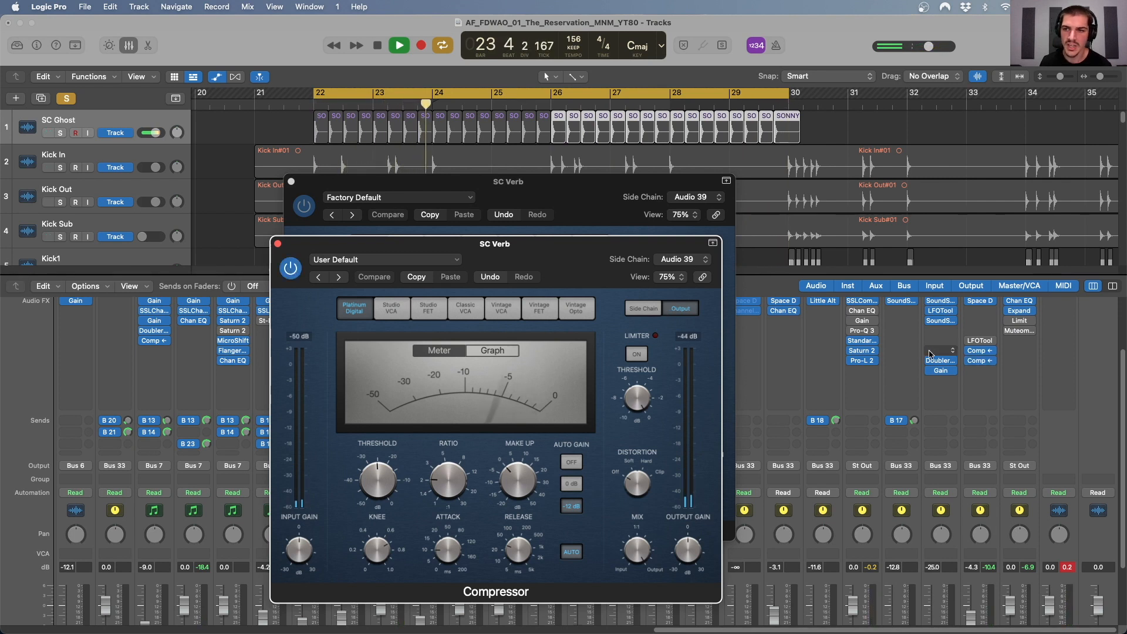
Copy the second Compressor into a third insert slot on SC Verb and adjust the second Compressor's output gain.
mouse_move(986, 363)
left_click_drag(982, 362, 981, 373)
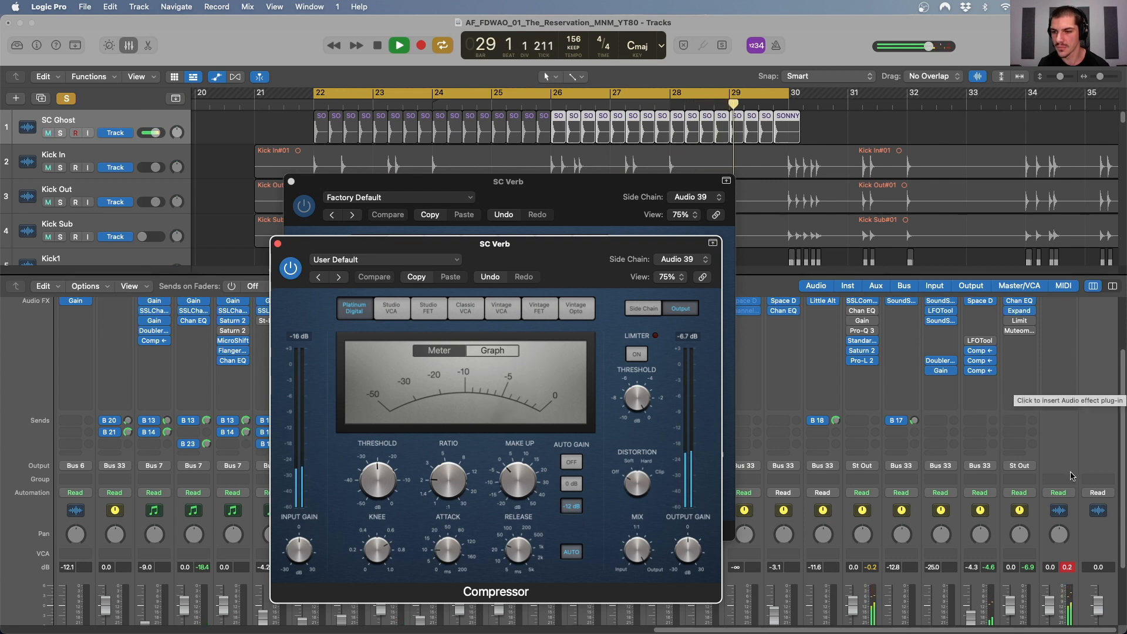
left_click(1061, 411)
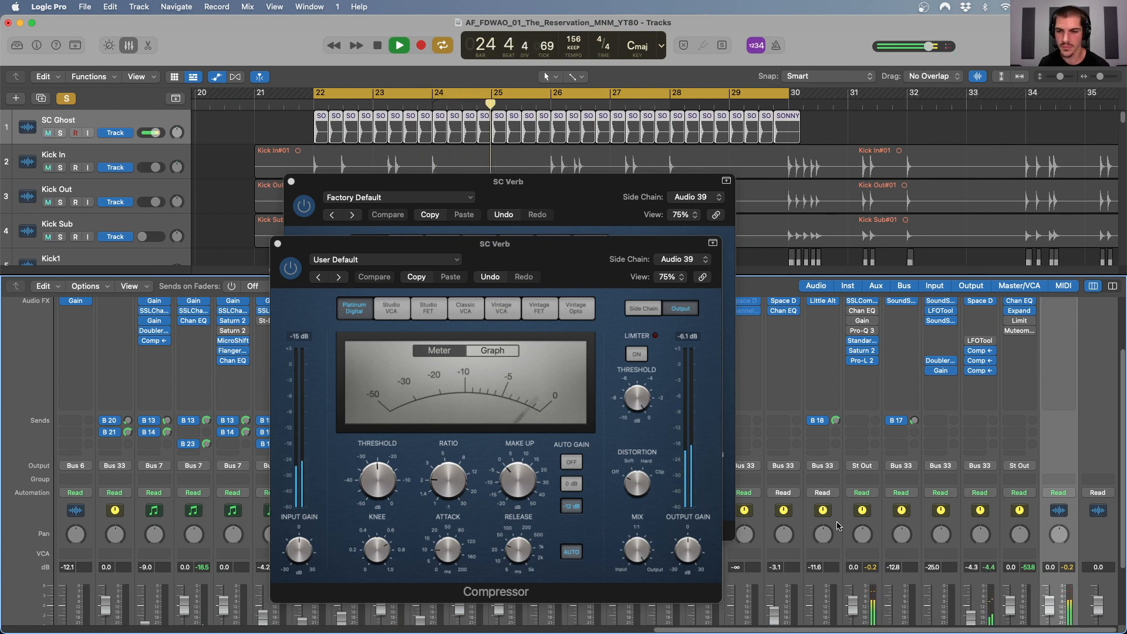
left_click_drag(697, 554, 694, 556)
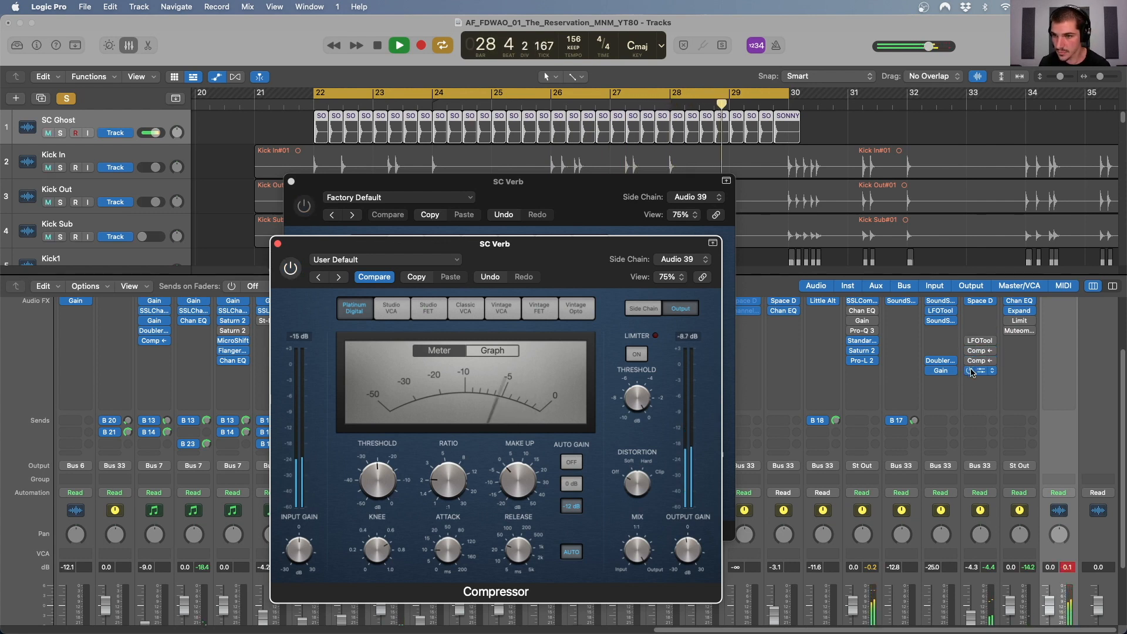
Compare SC Verb with all ducking bypassed against the three stacked Compressors, and stop playback.
left_click(970, 339)
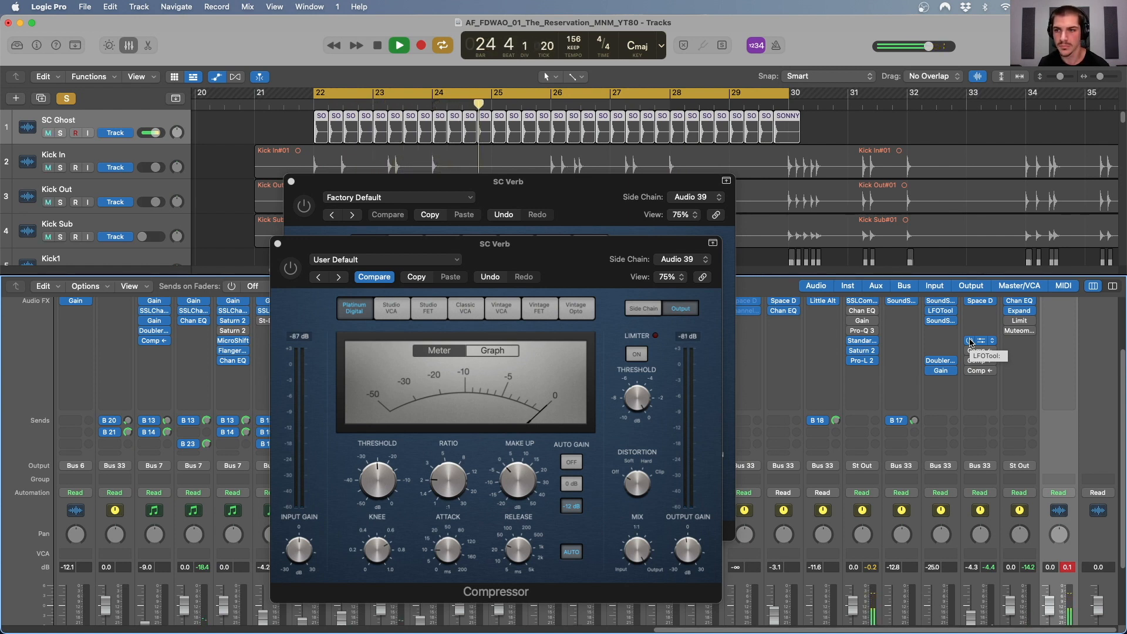
left_click(970, 341)
left_click(970, 351)
left_click(971, 361)
left_click(972, 371)
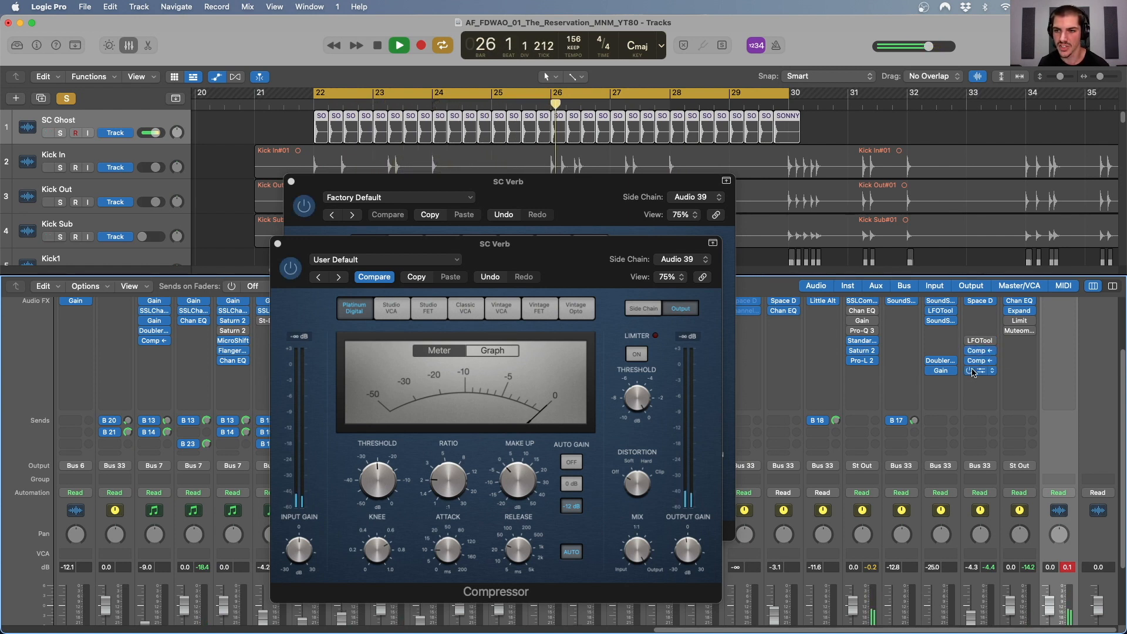
left_click_drag(688, 551, 688, 561)
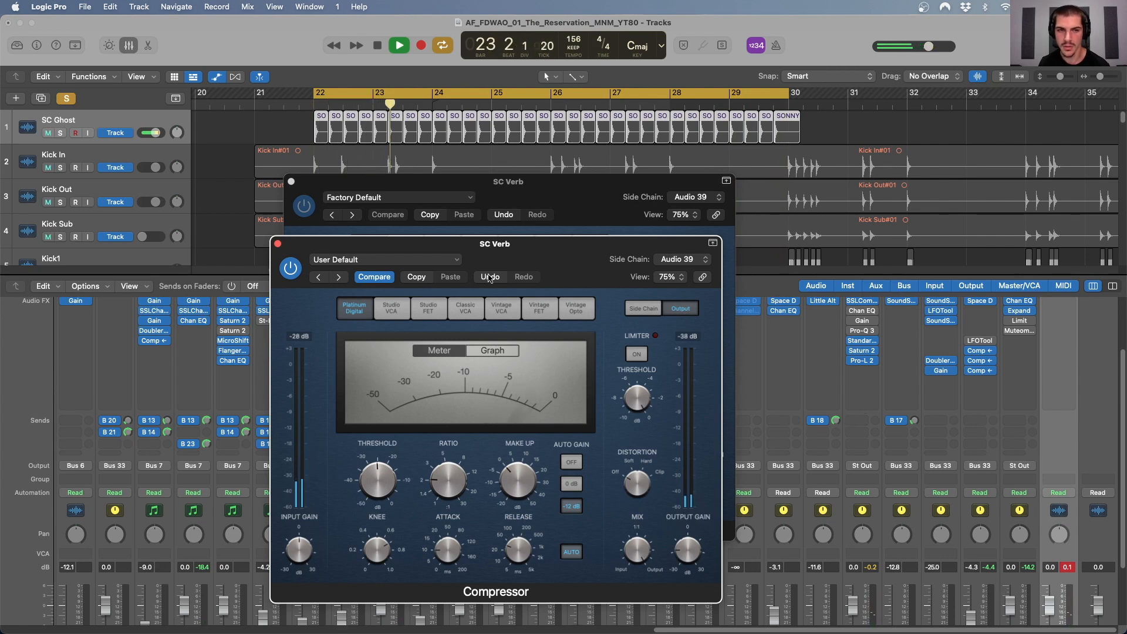
key("space")
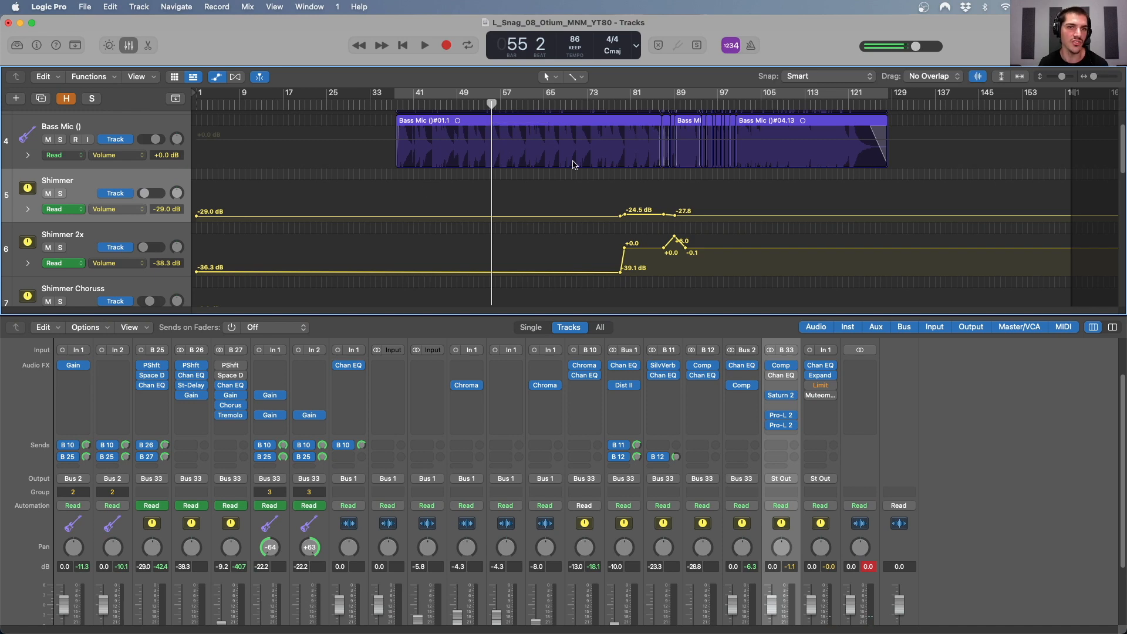
In the L_Snag_08_Otium_MNM_YT80 project, place the playhead at bar 52 and select the Bass DI and Bass Mic () tracks.
left_click(477, 117)
key("z")
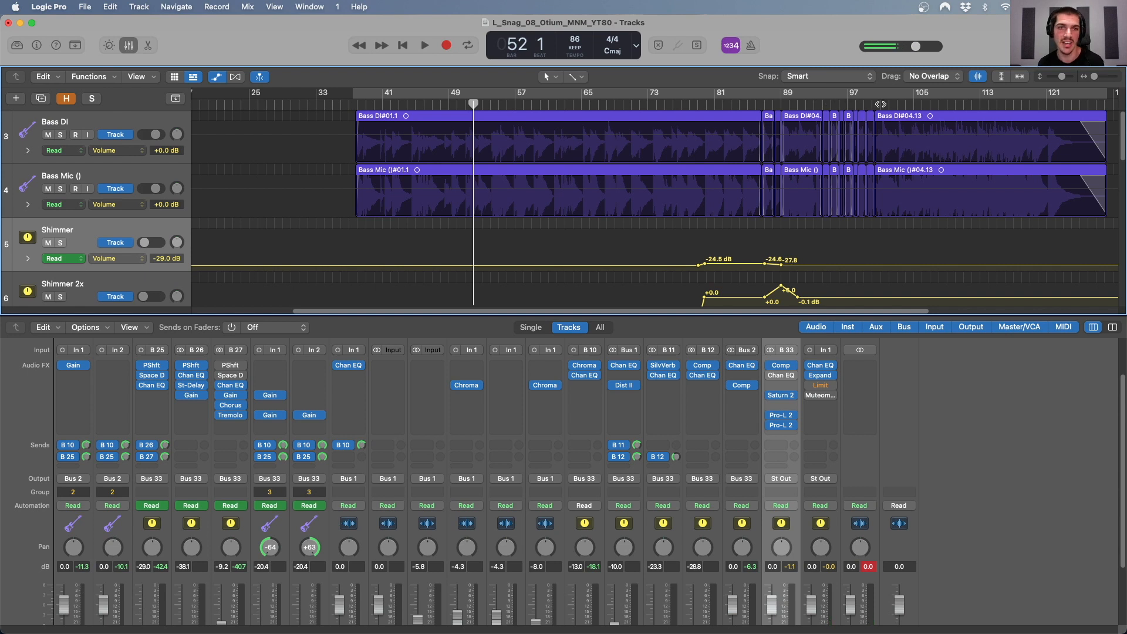
left_click(122, 123)
left_click(106, 178)
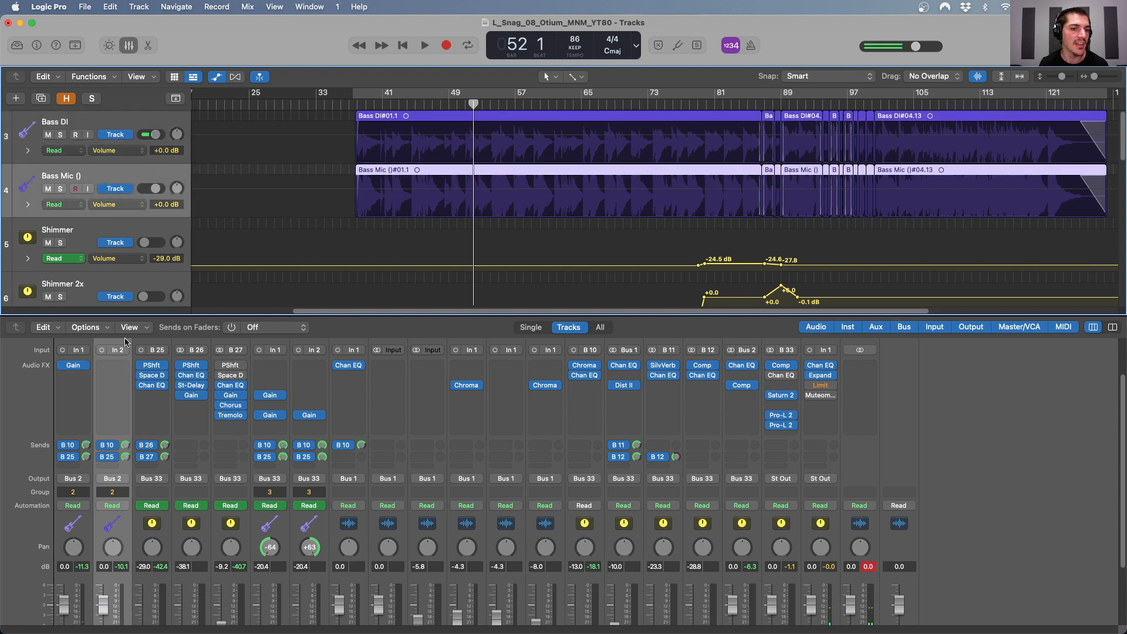
left_click(88, 535, "shift")
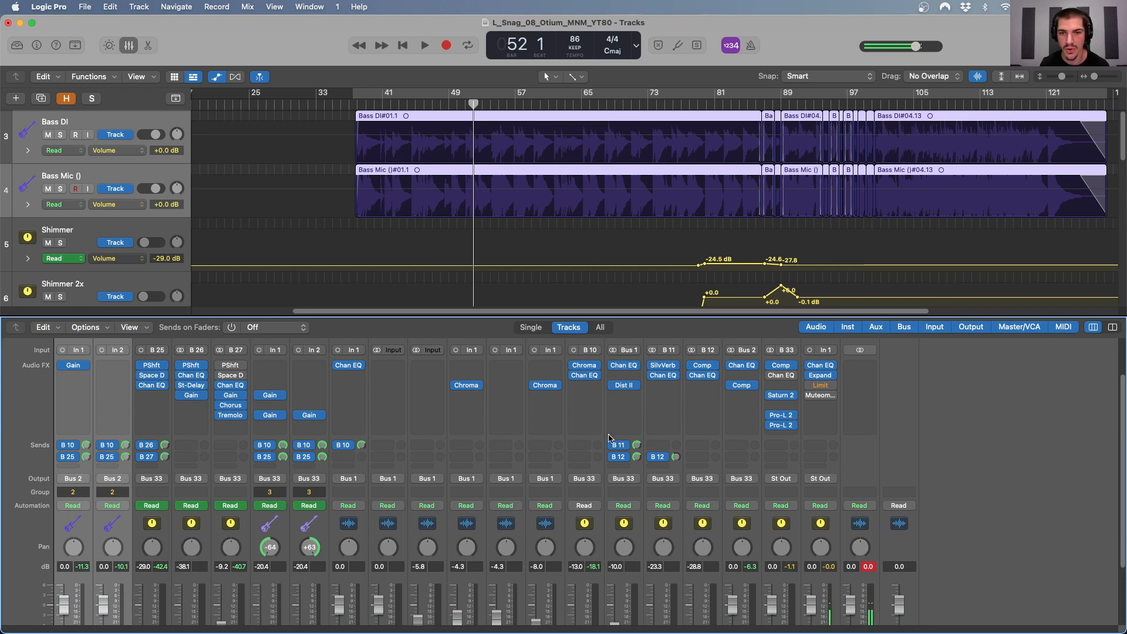
Select the Aux 1 bus, solo TB and both bass tracks, and bypass the bass tracks' Bus 25 sends.
left_click(585, 455)
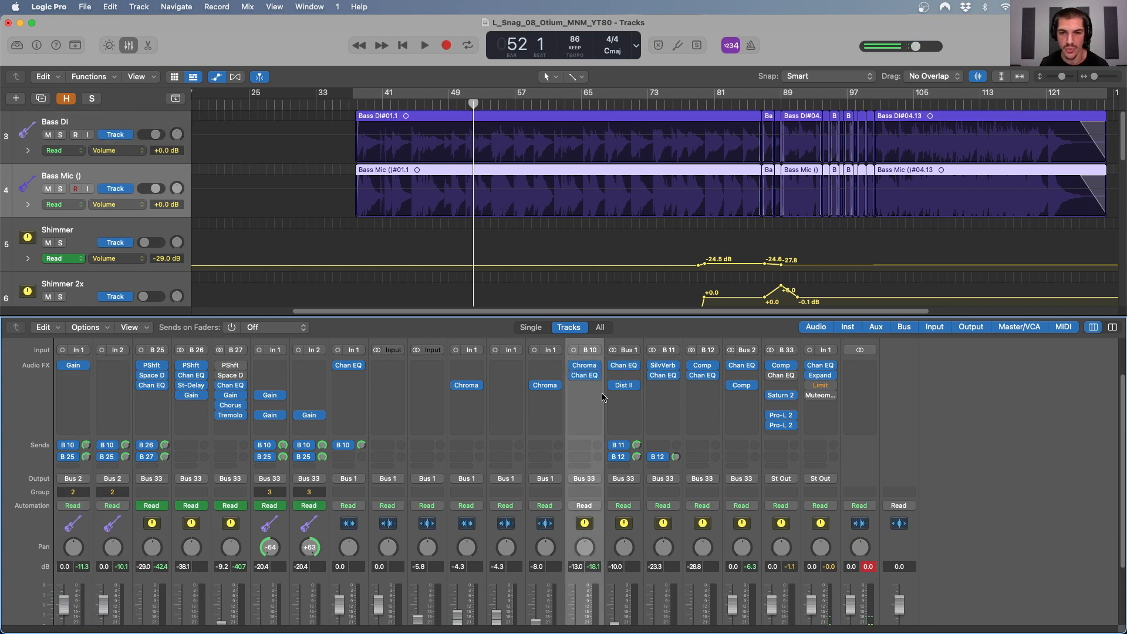
scroll(594, 415, "down", 3)
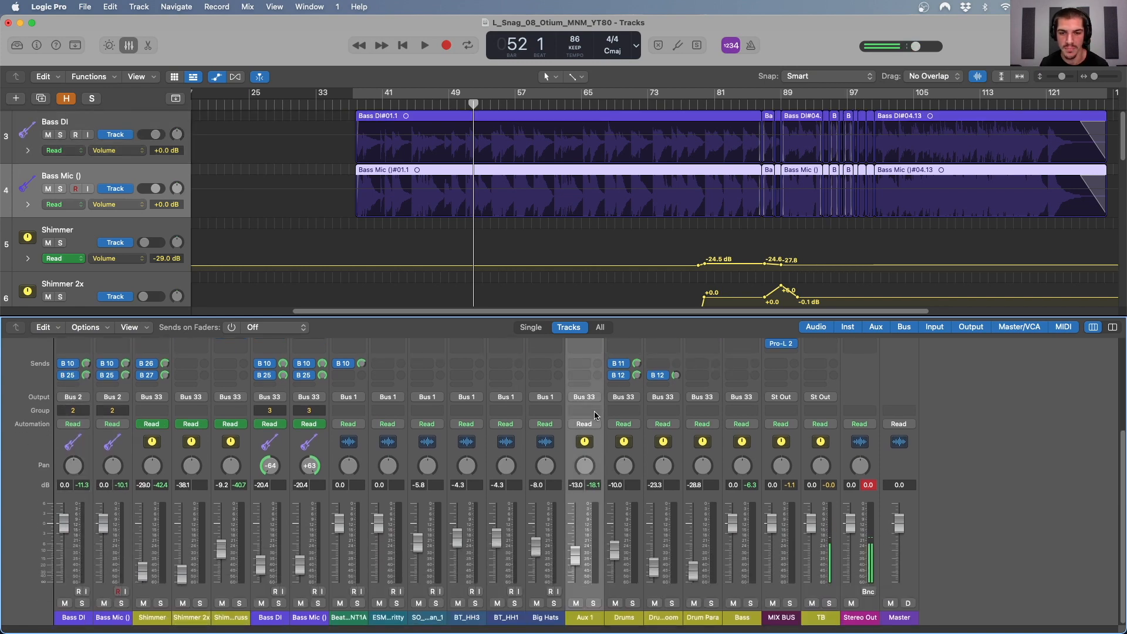
left_click(829, 602)
left_click(120, 603)
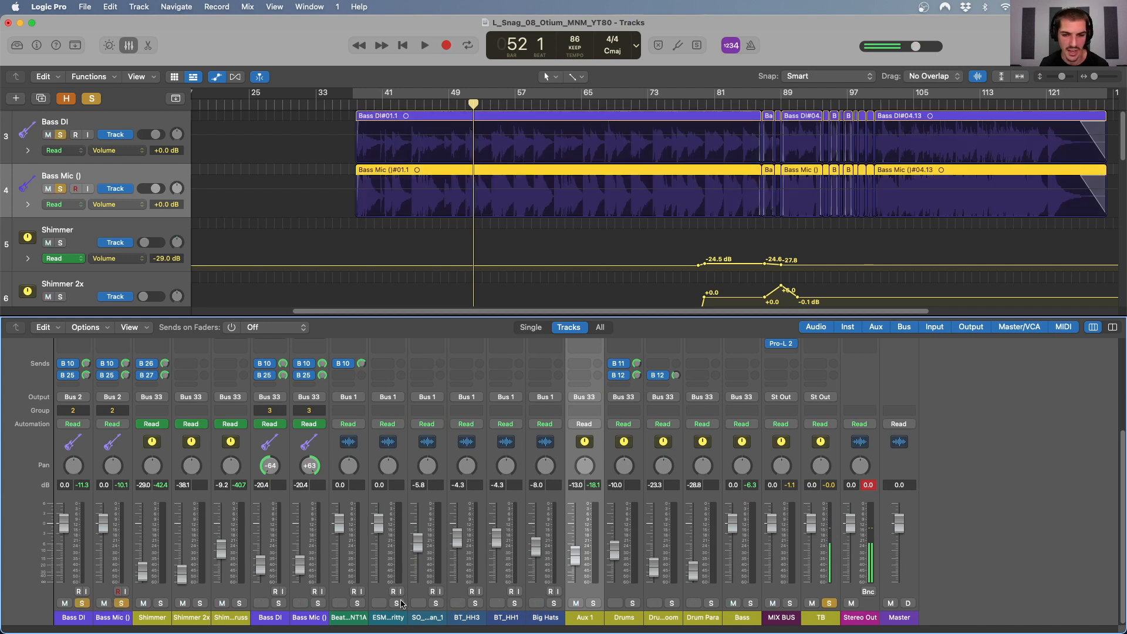
scroll(184, 563, "up", 2)
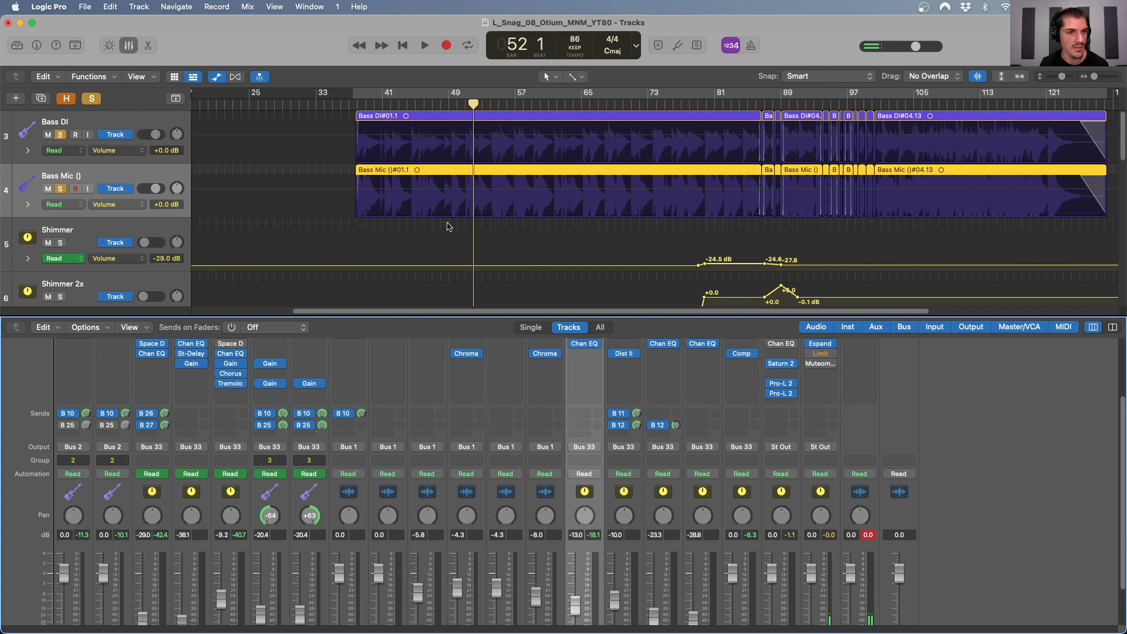
Start playback and mute and unmute Aux 1 to compare the bass with and without its reverb.
key("space")
scroll(597, 564, "down", 2)
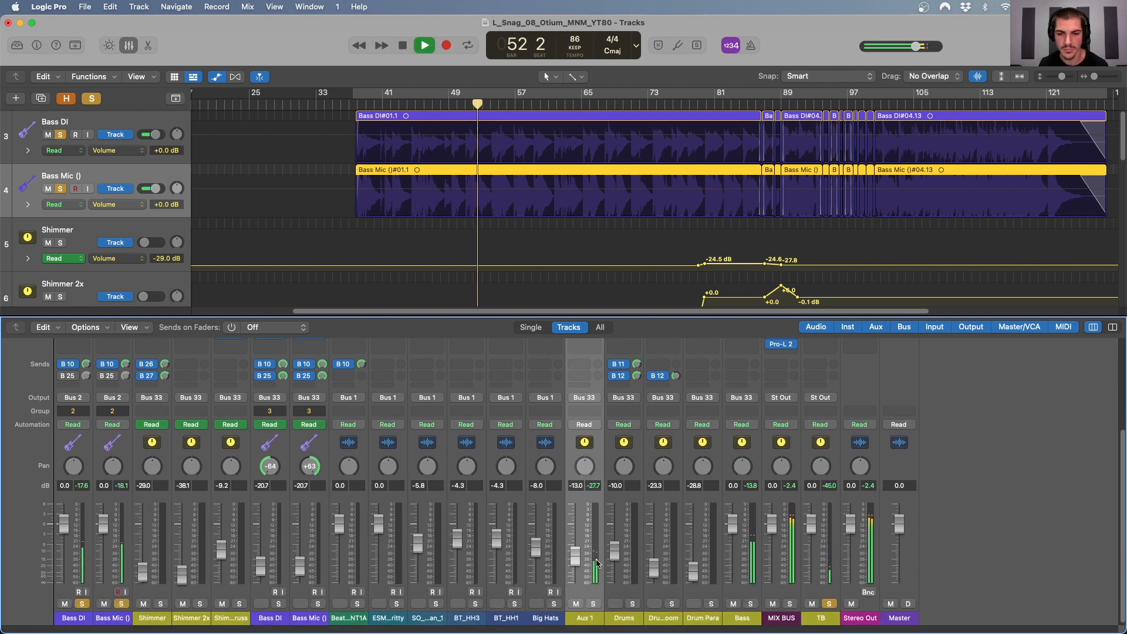
left_click(577, 604)
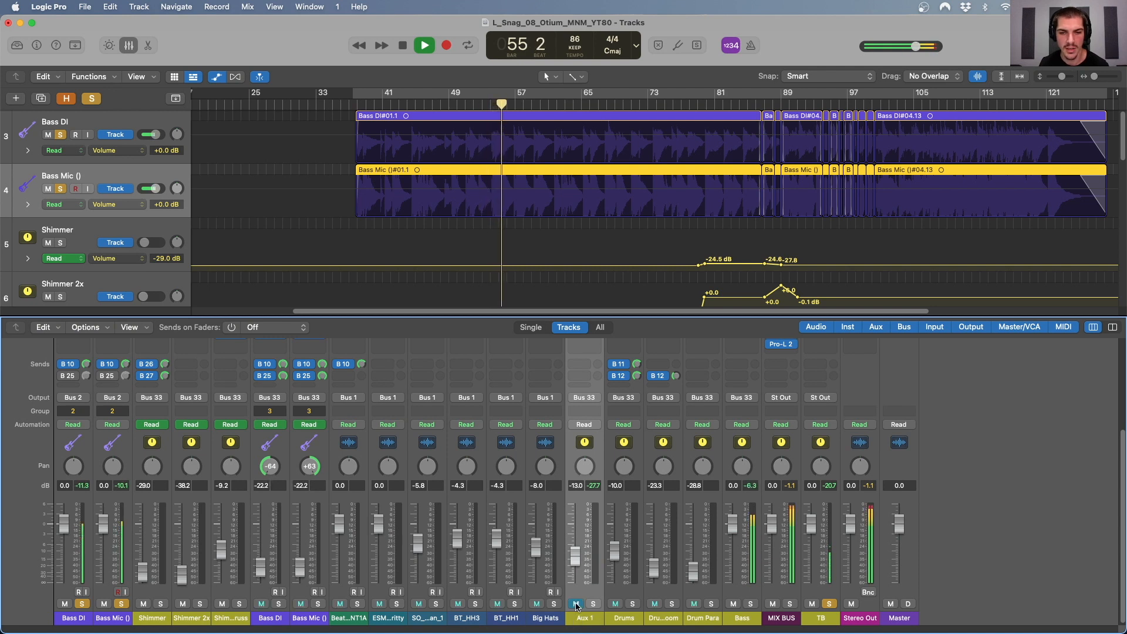
left_click(576, 604)
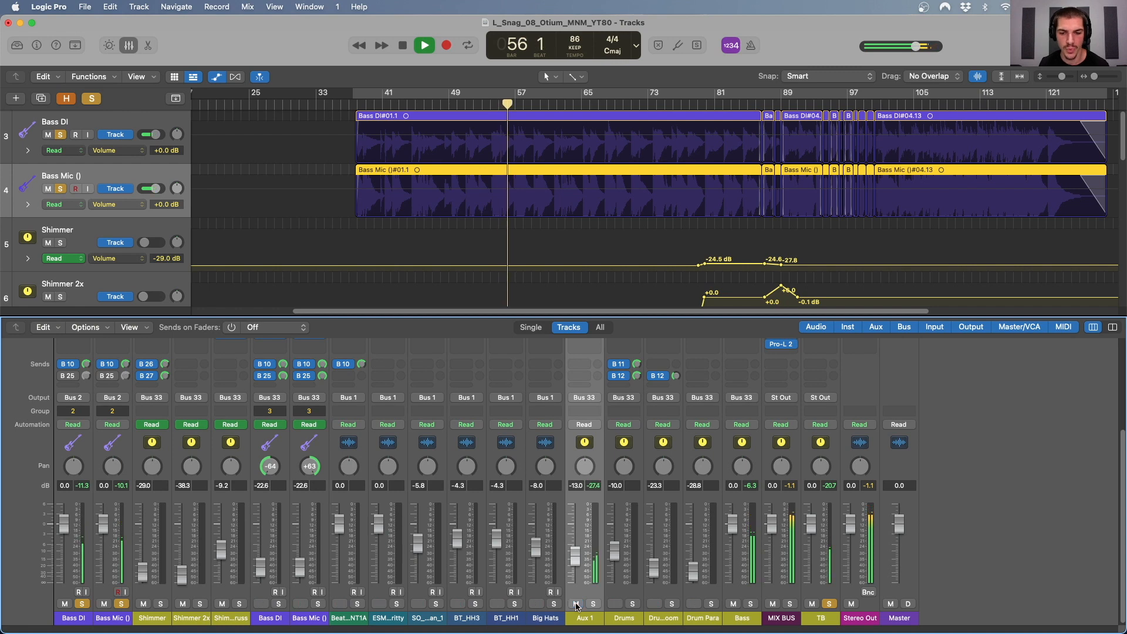
Examine the ChromaVerb and Channel EQ settings on Aux 1 during playback.
scroll(588, 414, "up", 5)
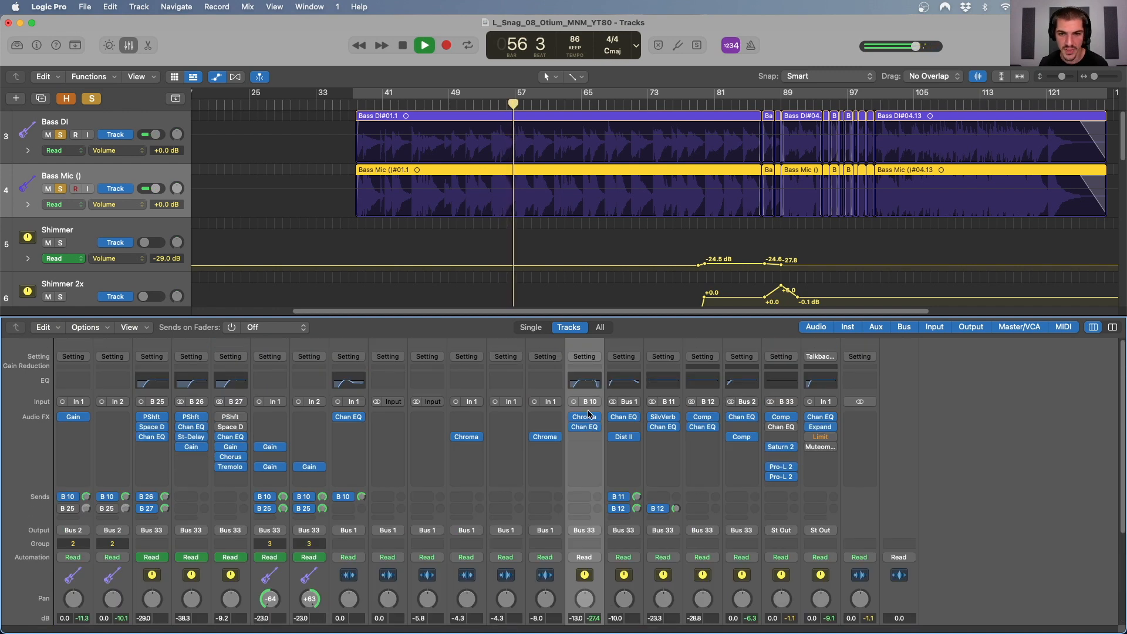
left_click(584, 417)
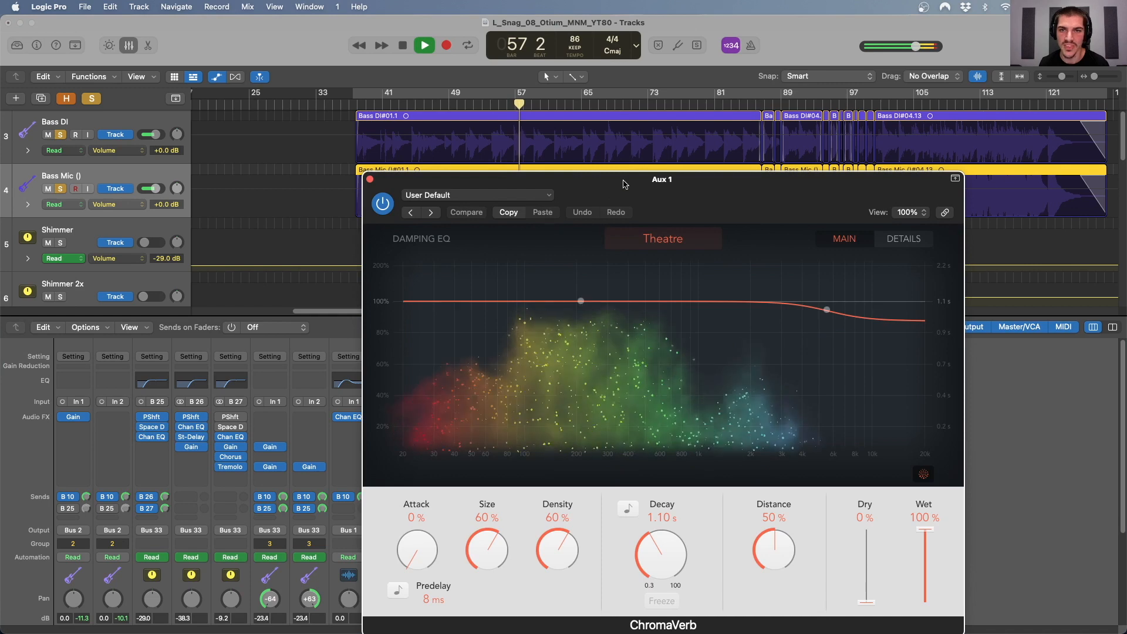
left_click_drag(623, 184, 615, 110)
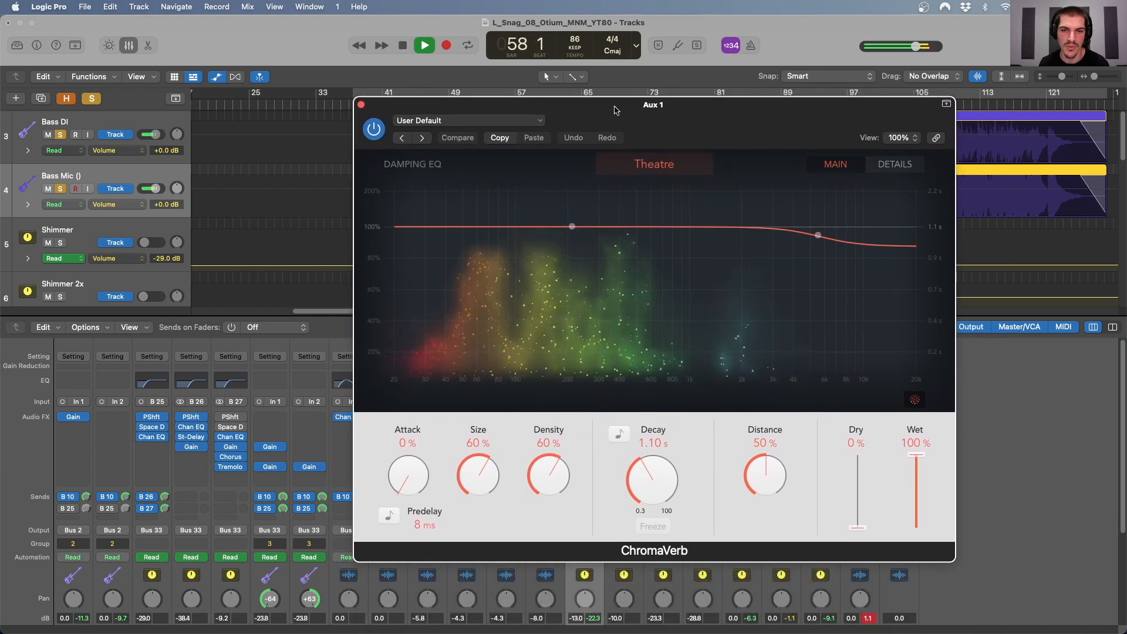
key("super+w")
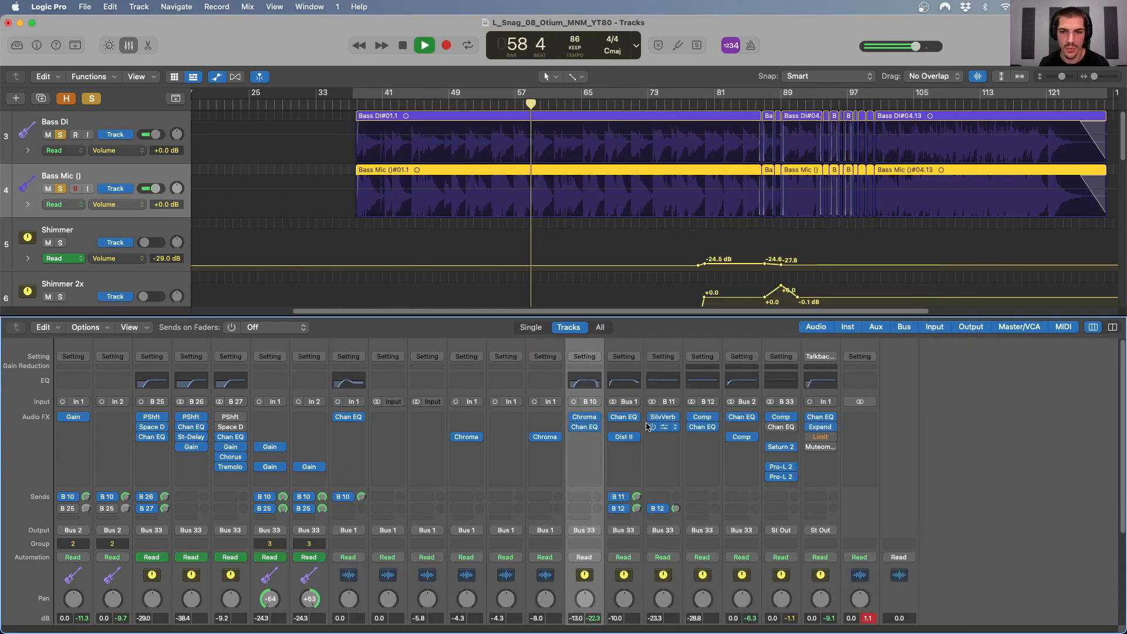
left_click(584, 427)
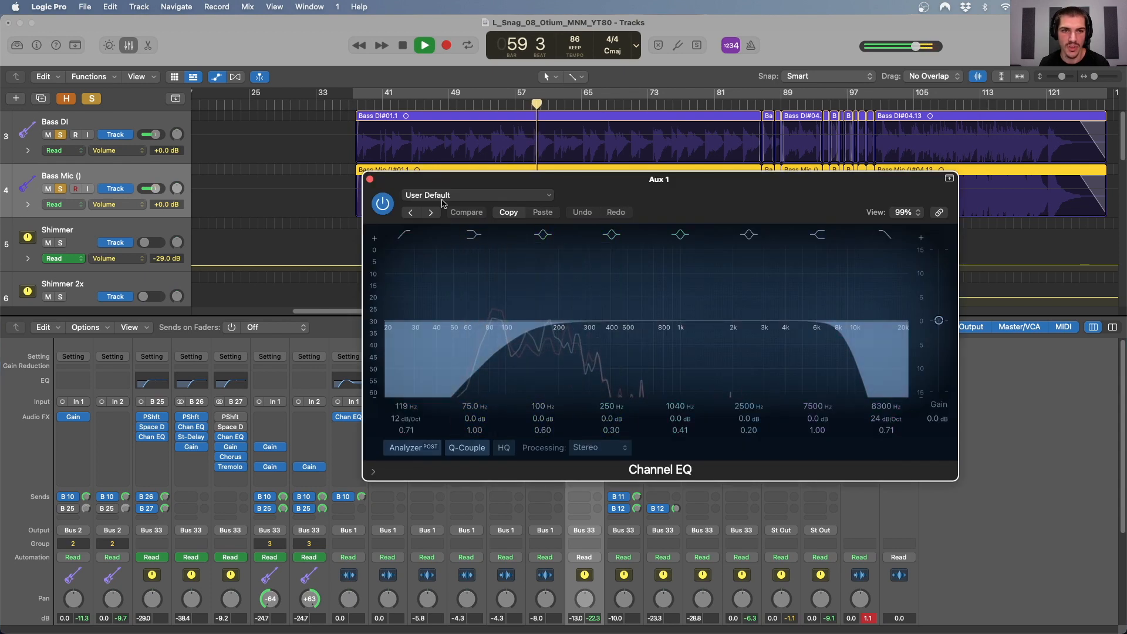
key("super+w")
Stop playback, re-enable the Bus 25 sends on the soloed bass tracks, and select the Shimmer bus.
scroll(607, 443, "down", 3)
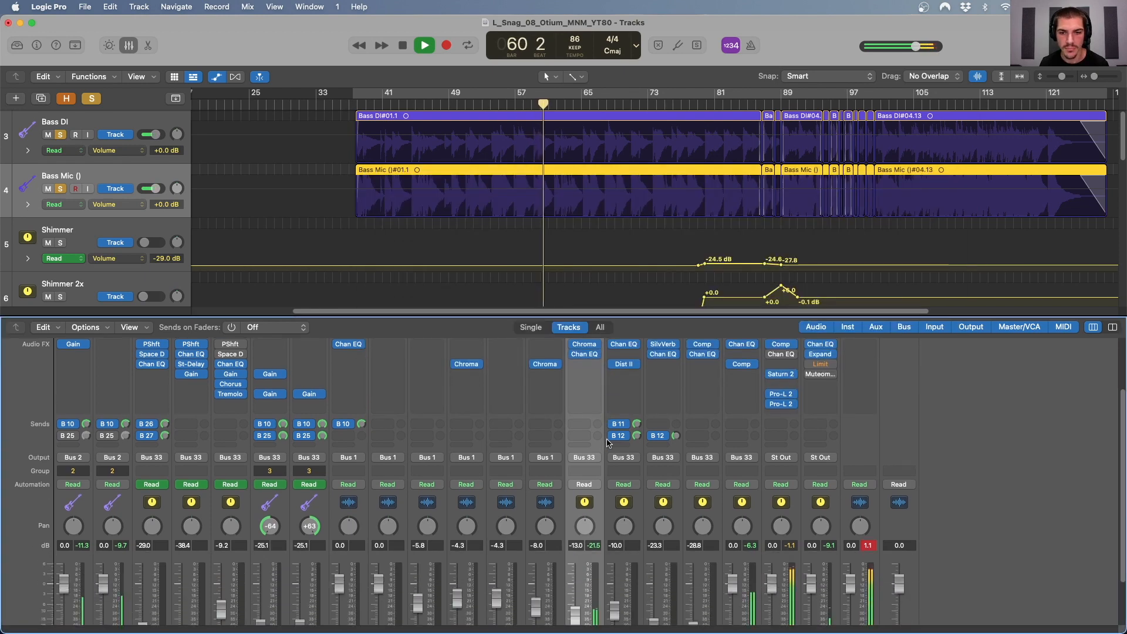
scroll(608, 443, "down", 2)
key("space")
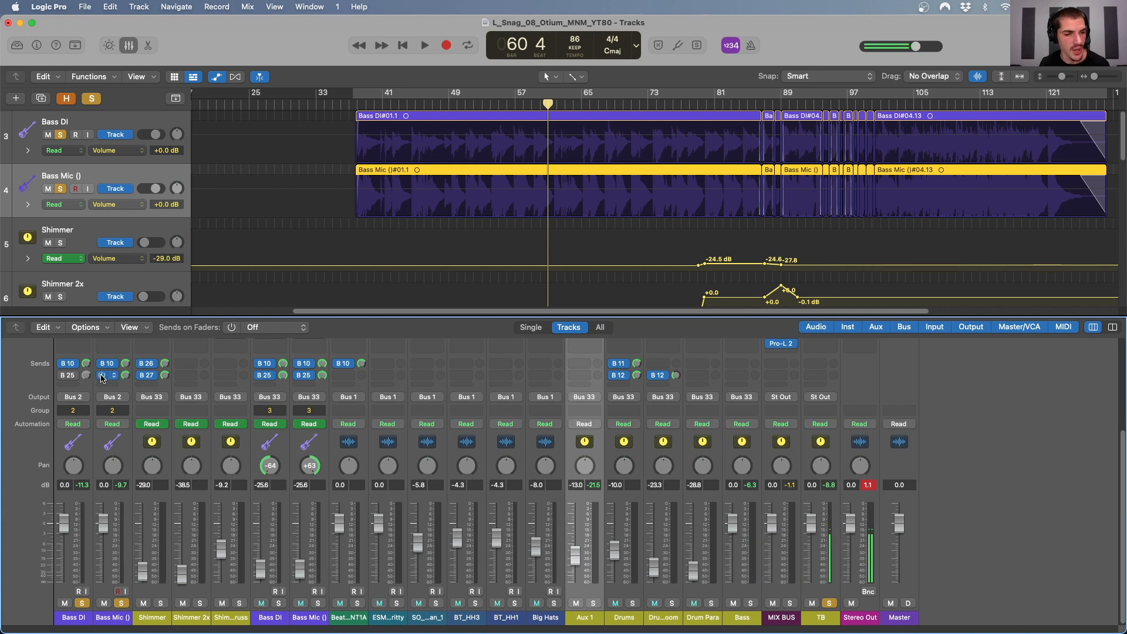
left_click(167, 449)
scroll(164, 434, "up", 3)
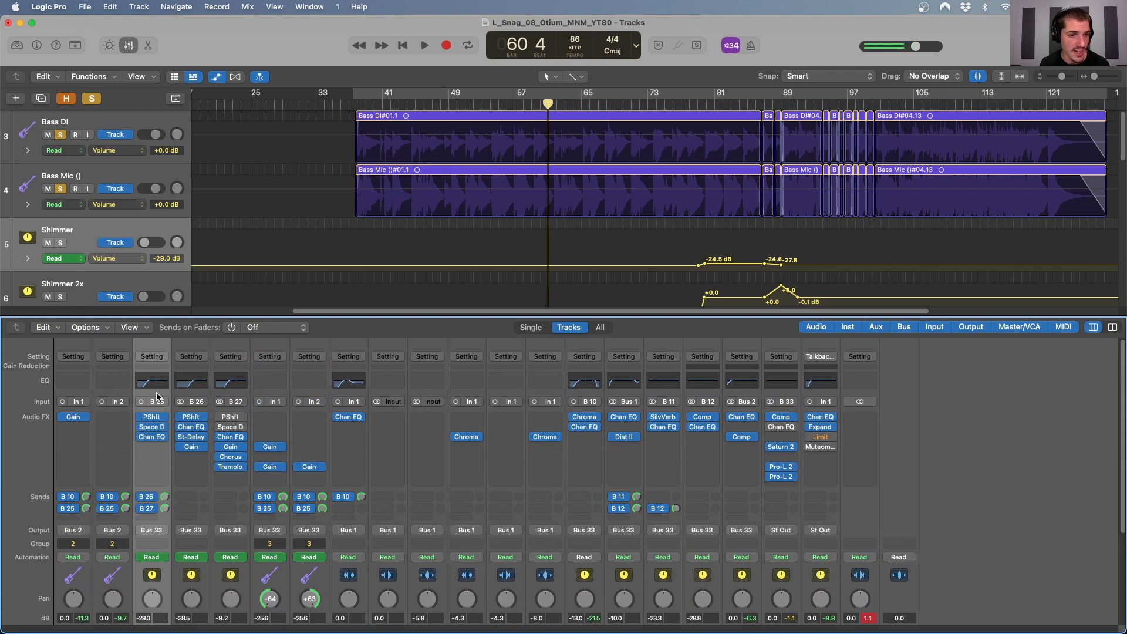
Mute the Shimmer 2x and Shimmer Choruss buses.
scroll(158, 405, "down", 3)
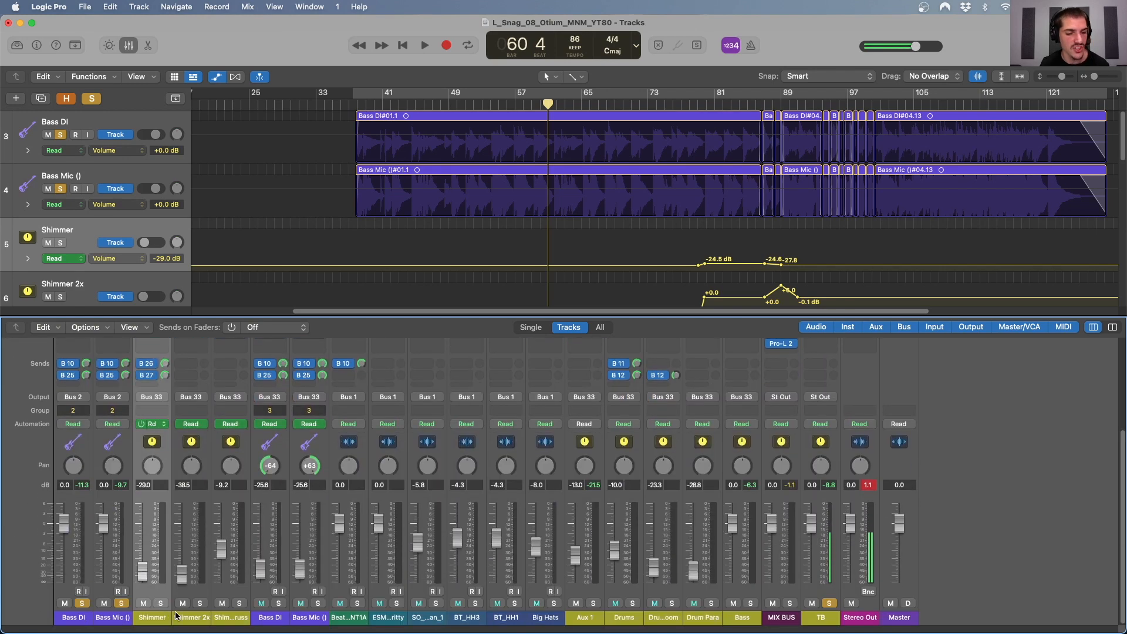
left_click(182, 604)
left_click(221, 604)
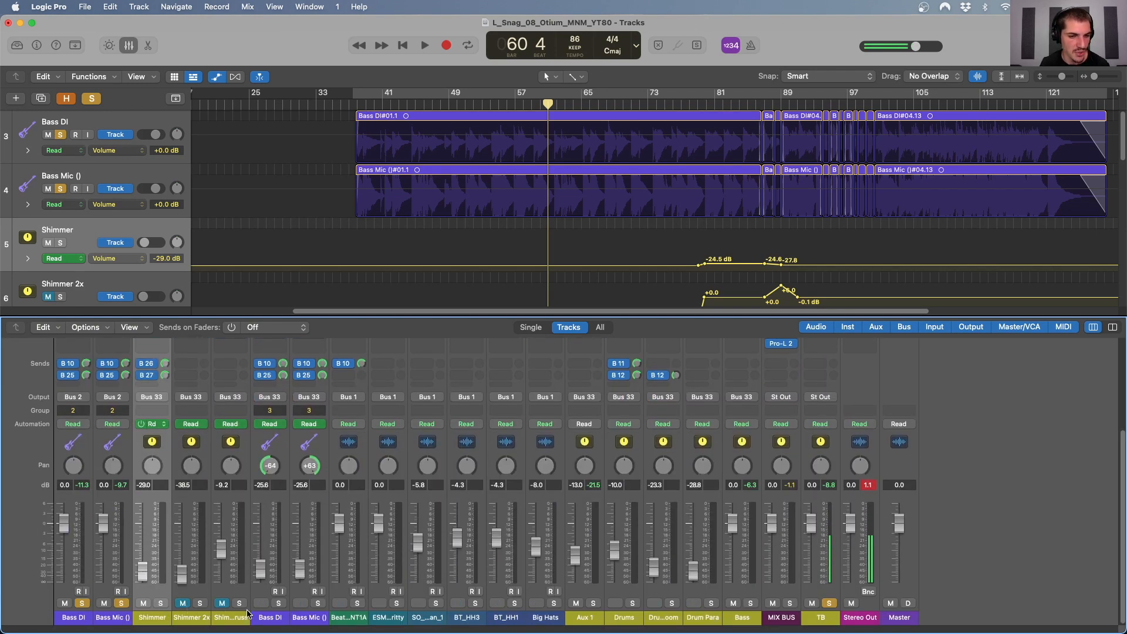
Open the Pitch Shifter on the Shimmer bus and examine its pitch, mix and timing settings.
scroll(170, 470, "up", 3)
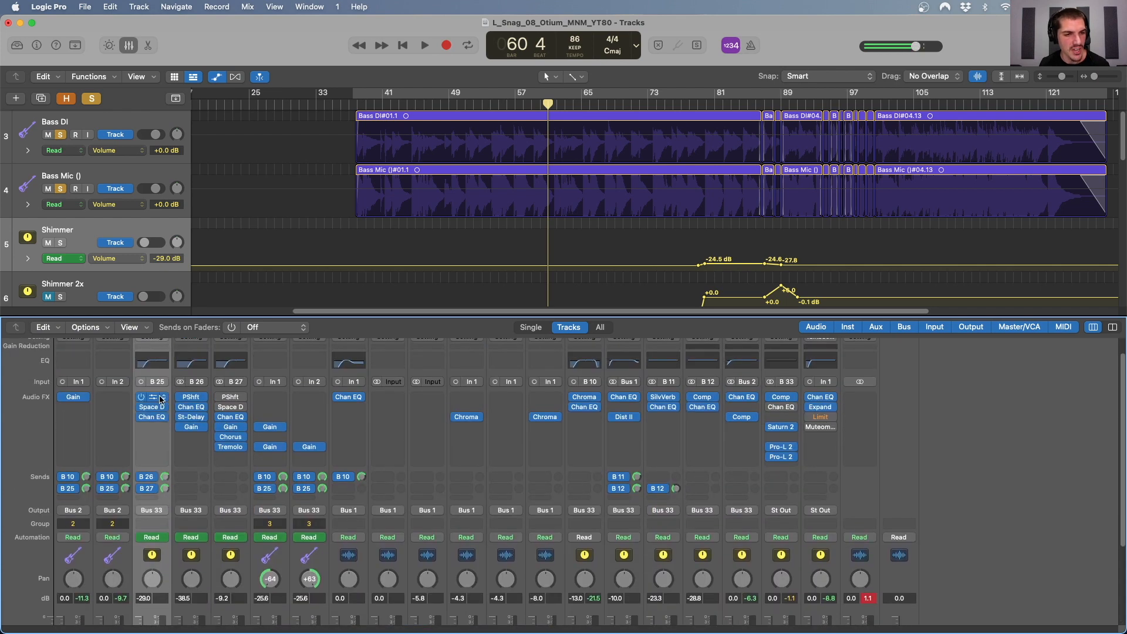
left_click(155, 400)
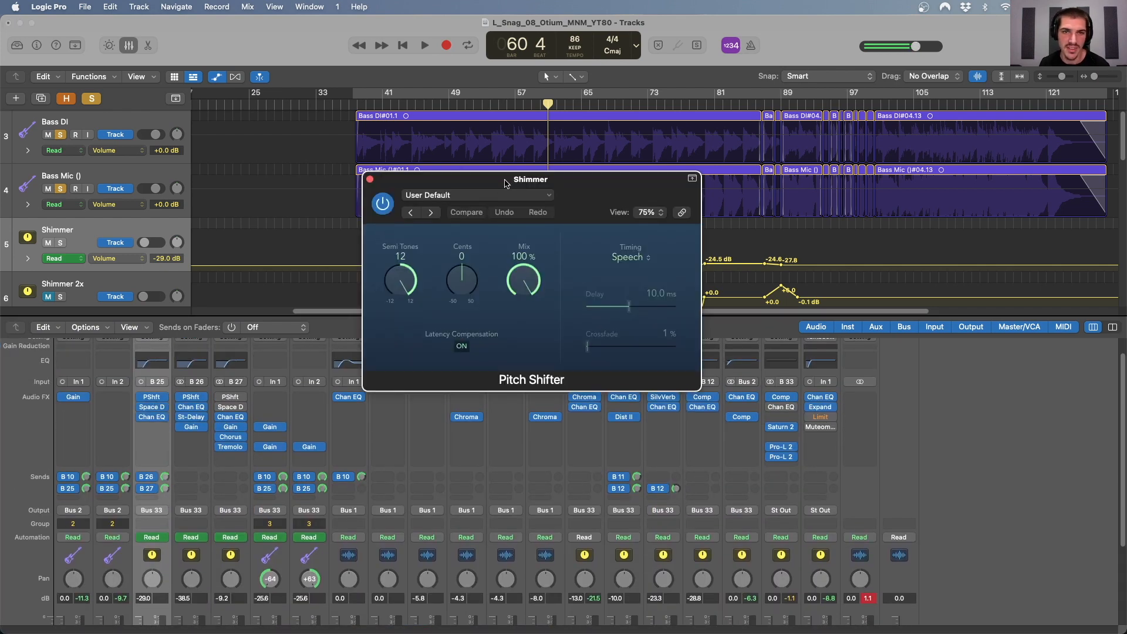
left_click_drag(505, 184, 584, 261)
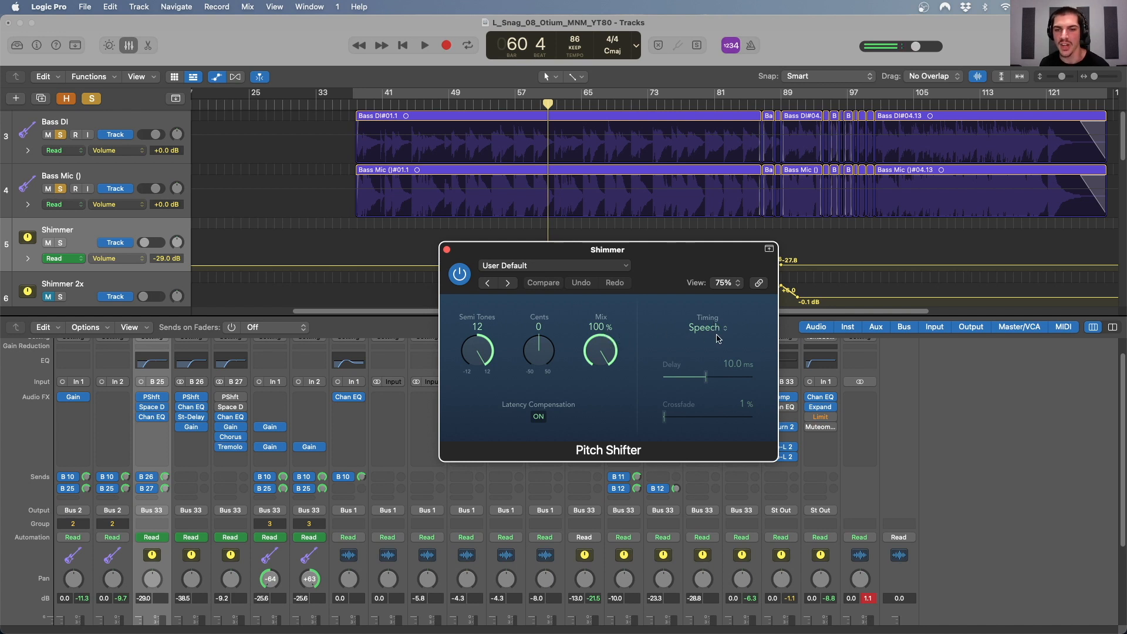
mouse_move(153, 399)
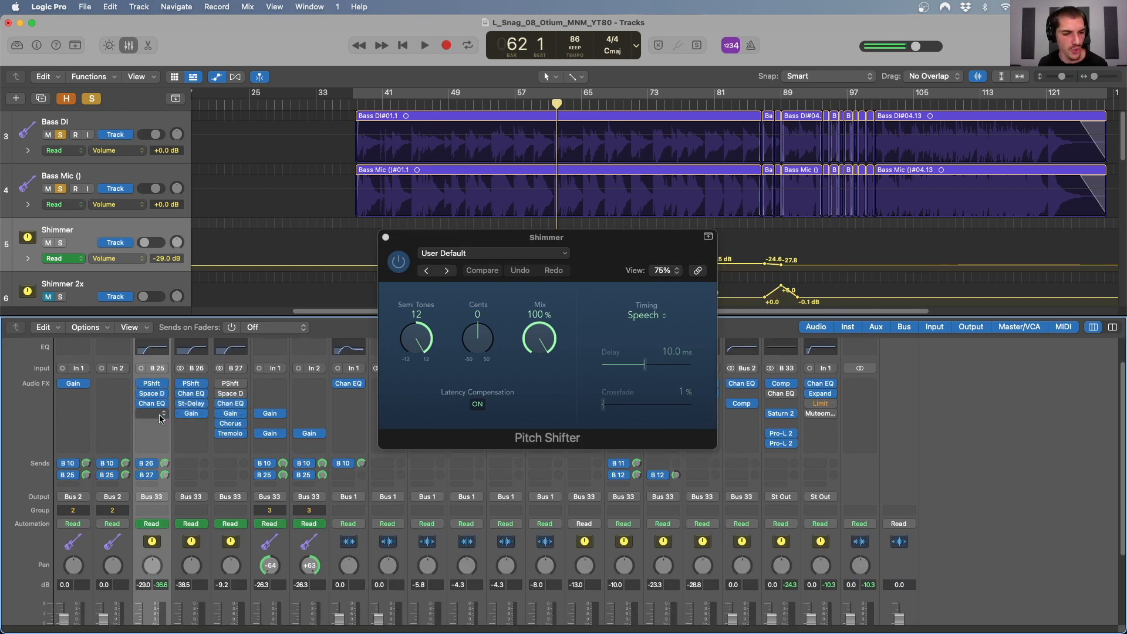
Unsolo the bass tracks, solo the Shimmer bus, and bypass its Space Designer and Channel EQ.
scroll(160, 416, "down", 5)
left_click(121, 604)
left_click(160, 603)
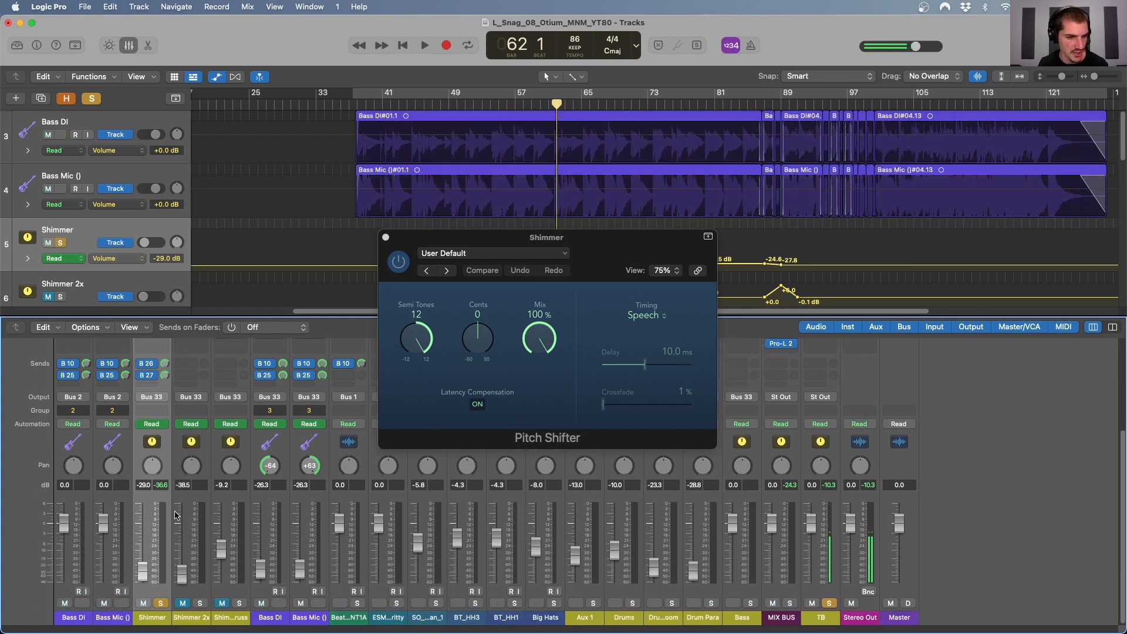
scroll(175, 516, "up", 5)
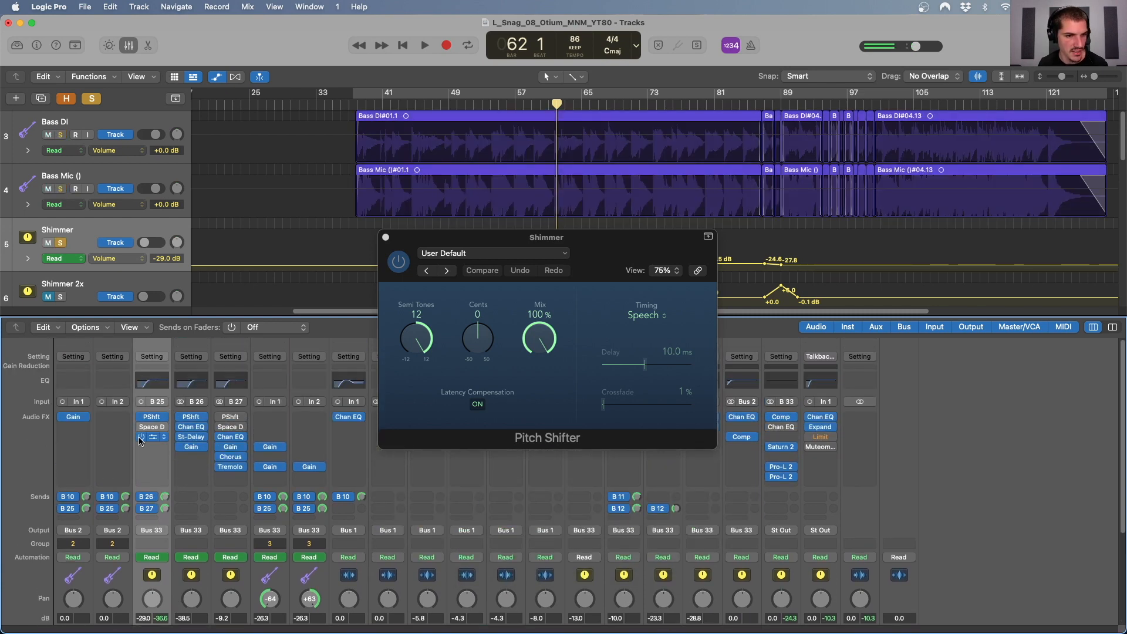
left_click_drag(438, 239, 443, 243)
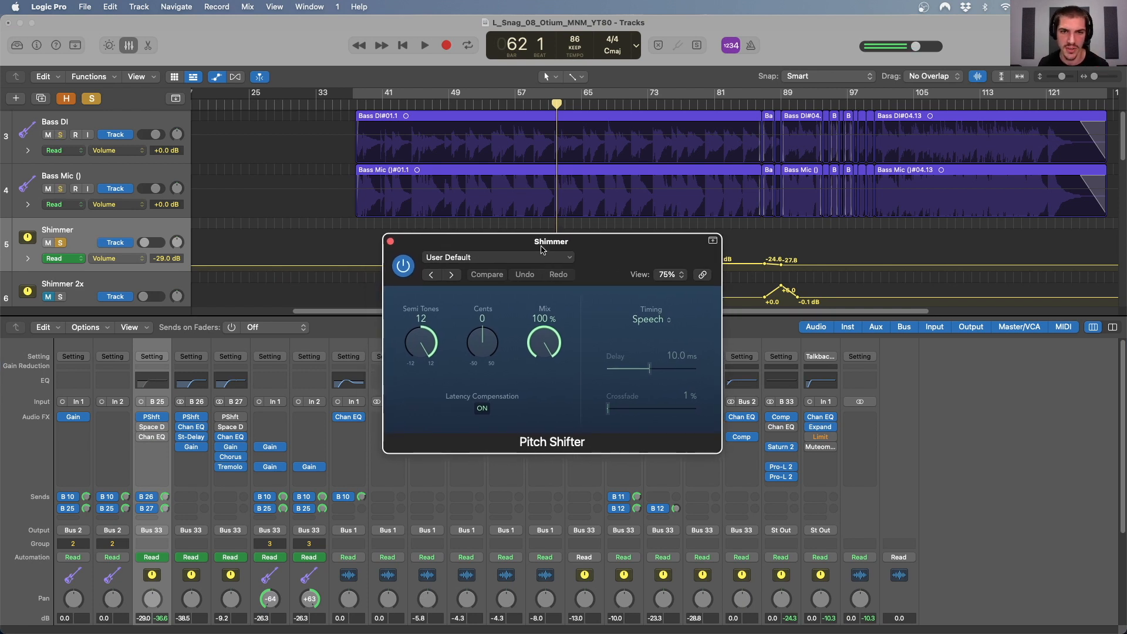
Start playback and compare the soloed Shimmer with the Pitch Shifter's Semi Tones at 0 and back at 12.
key("space")
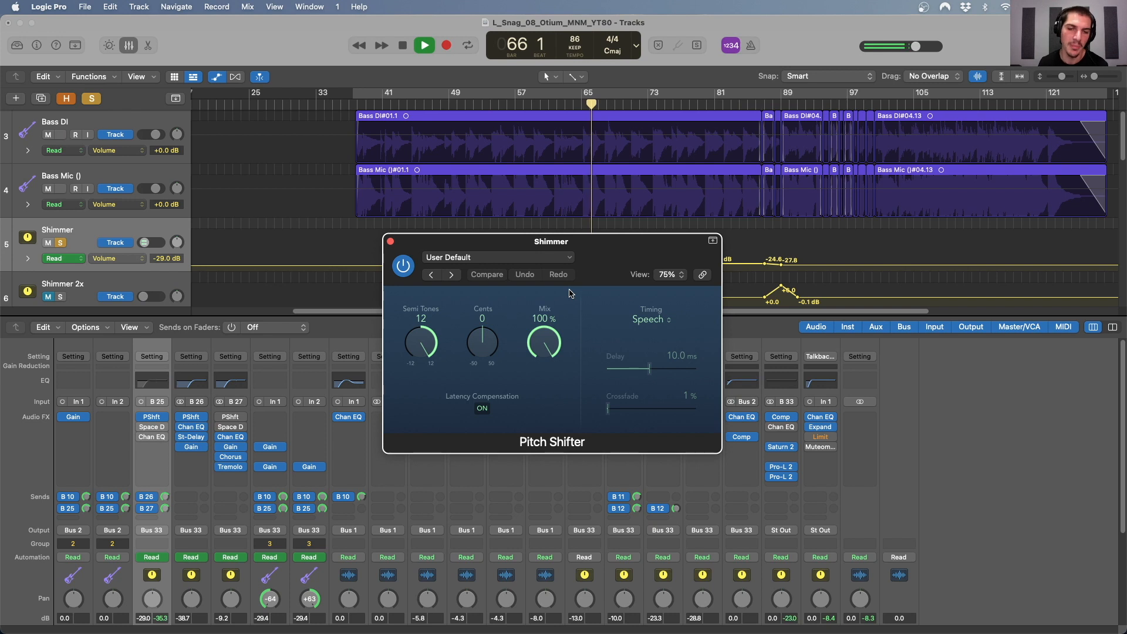
left_click_drag(463, 243, 464, 234)
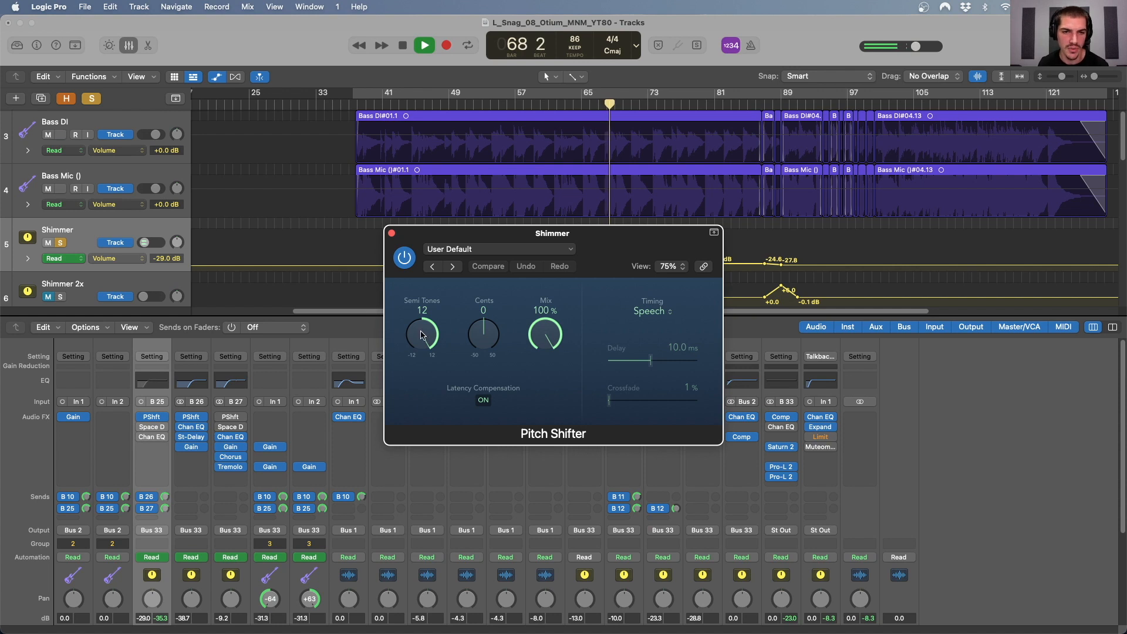
left_click(421, 334, "alt")
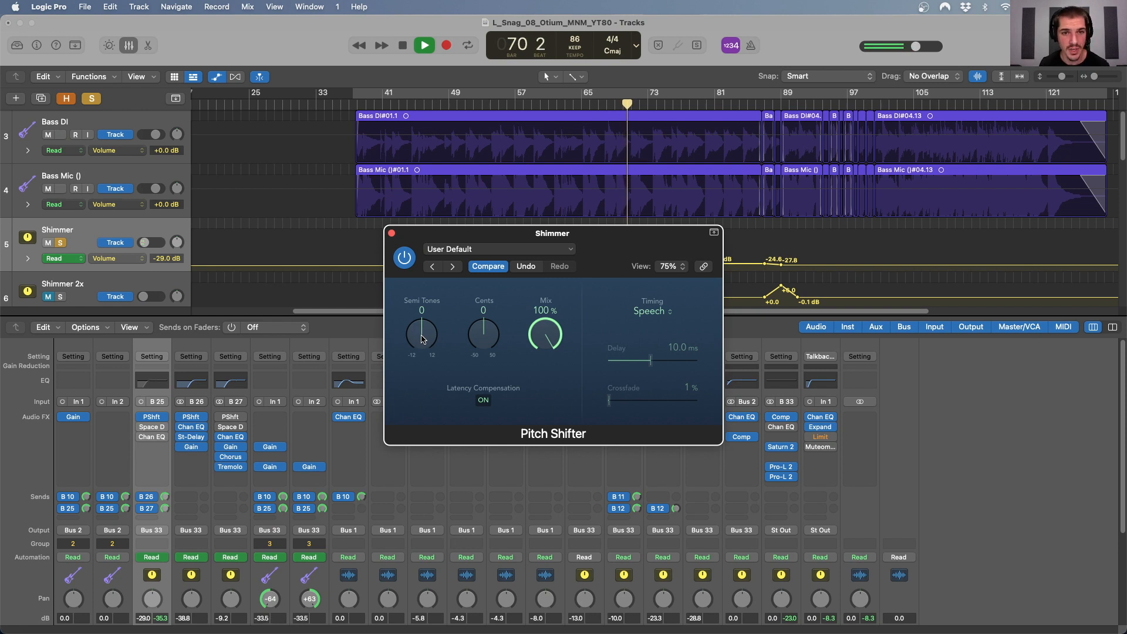
left_click_drag(421, 338, 440, 208)
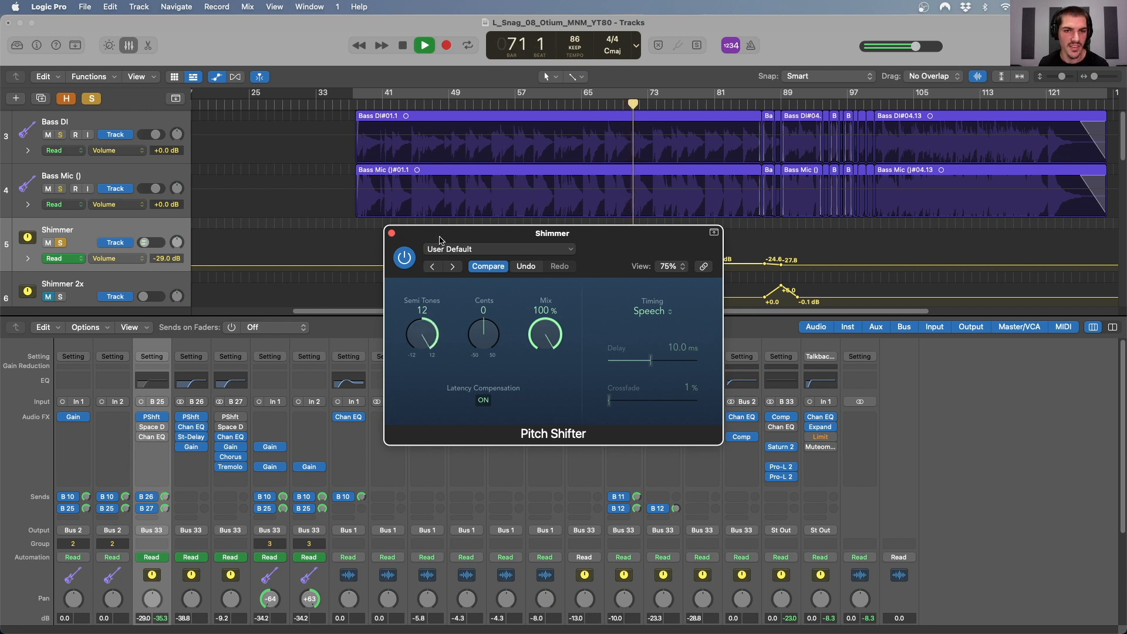
left_click_drag(441, 236, 448, 228)
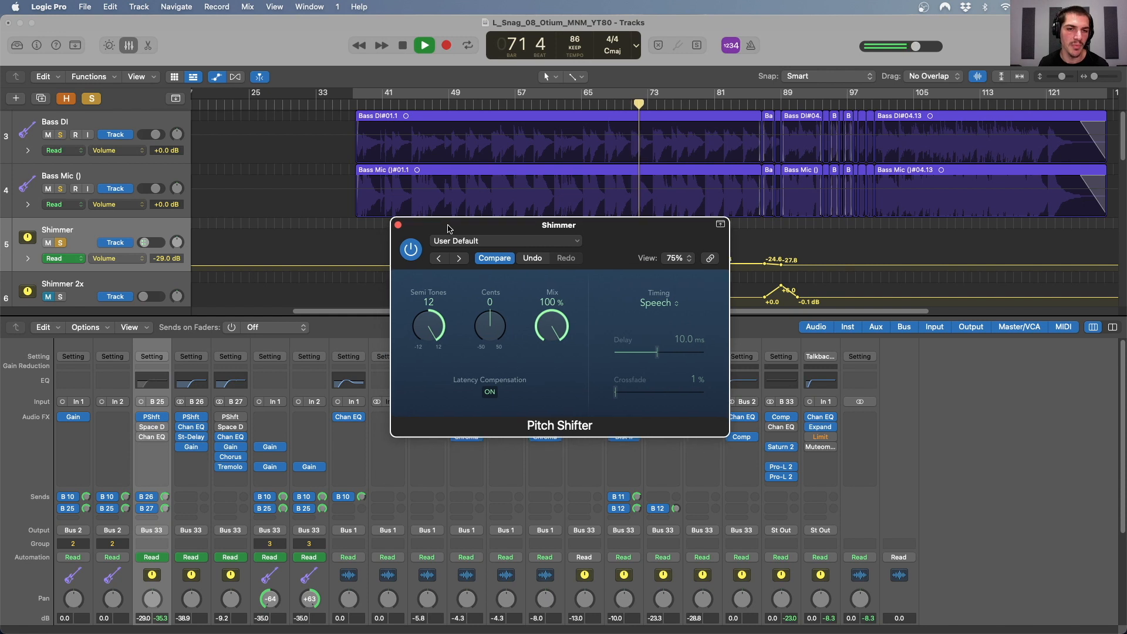
Re-enable Space Designer and Channel EQ on the Shimmer bus during playback, viewing the Space Designer settings.
left_click(158, 426)
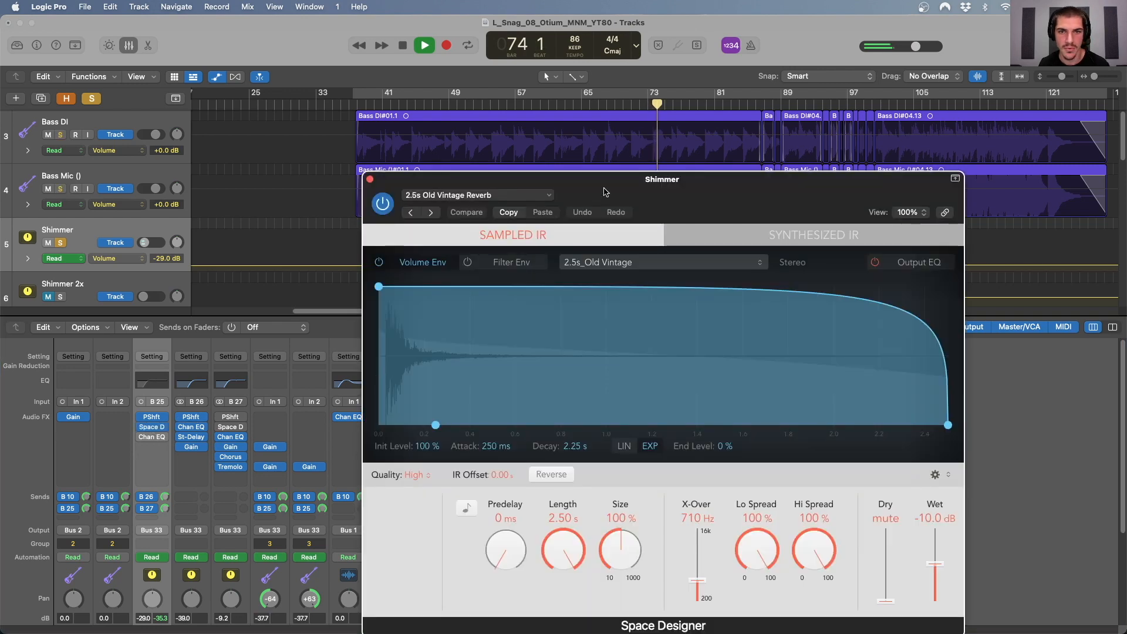
left_click_drag(606, 188, 653, 156)
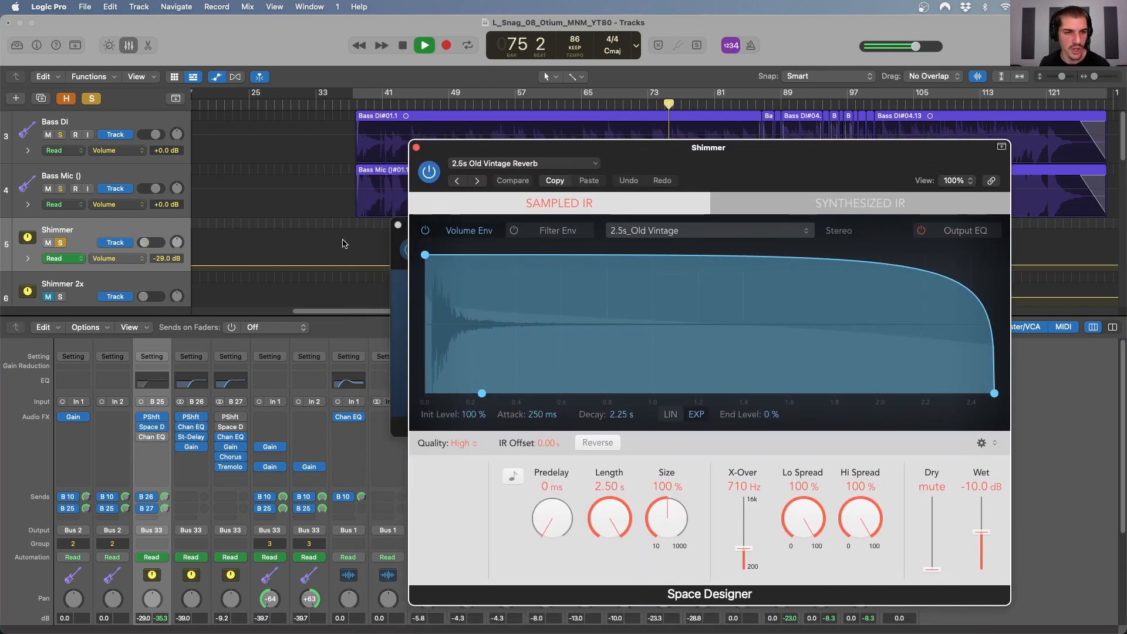
mouse_move(141, 439)
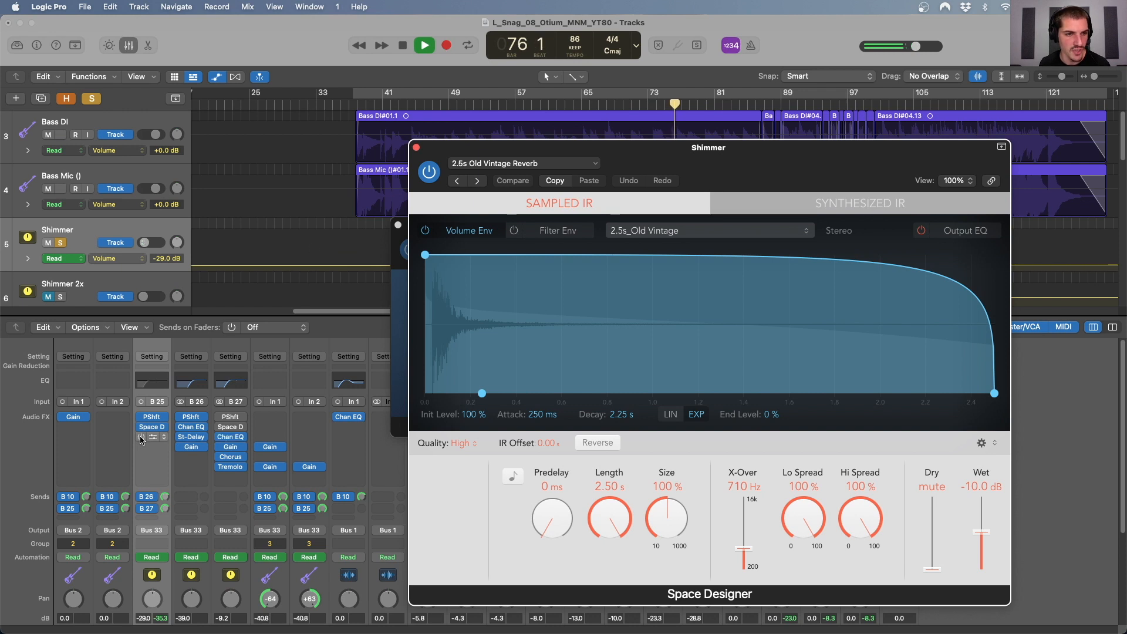
left_click(142, 438)
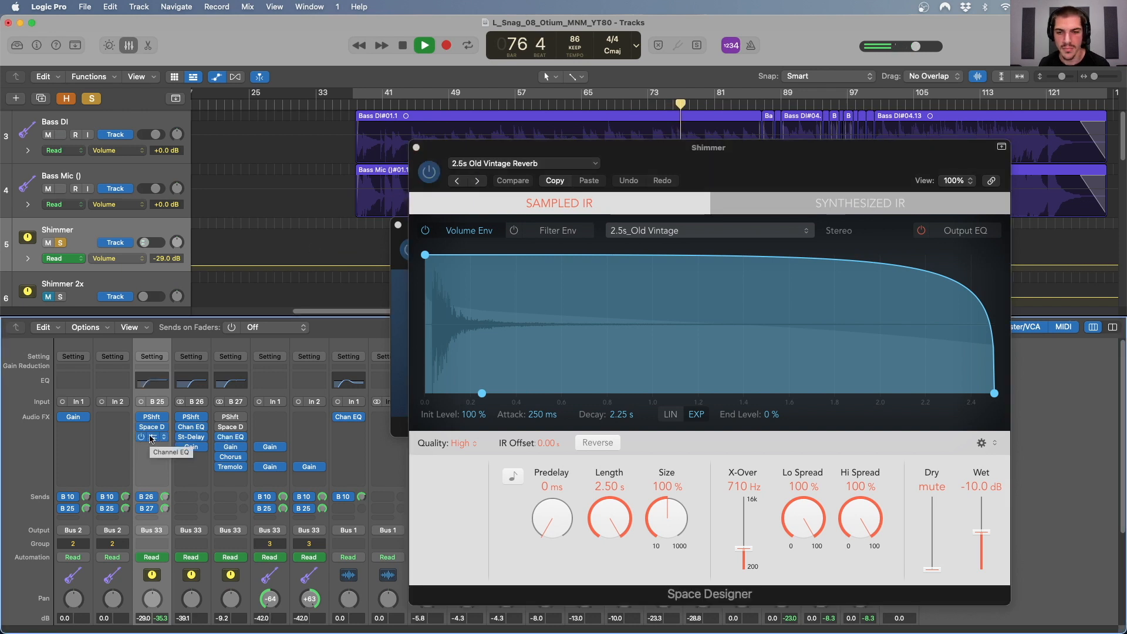
Solo the Bass DI and Bass Mic tracks alongside the Shimmer bus to hear them together.
scroll(120, 587, "down", 4)
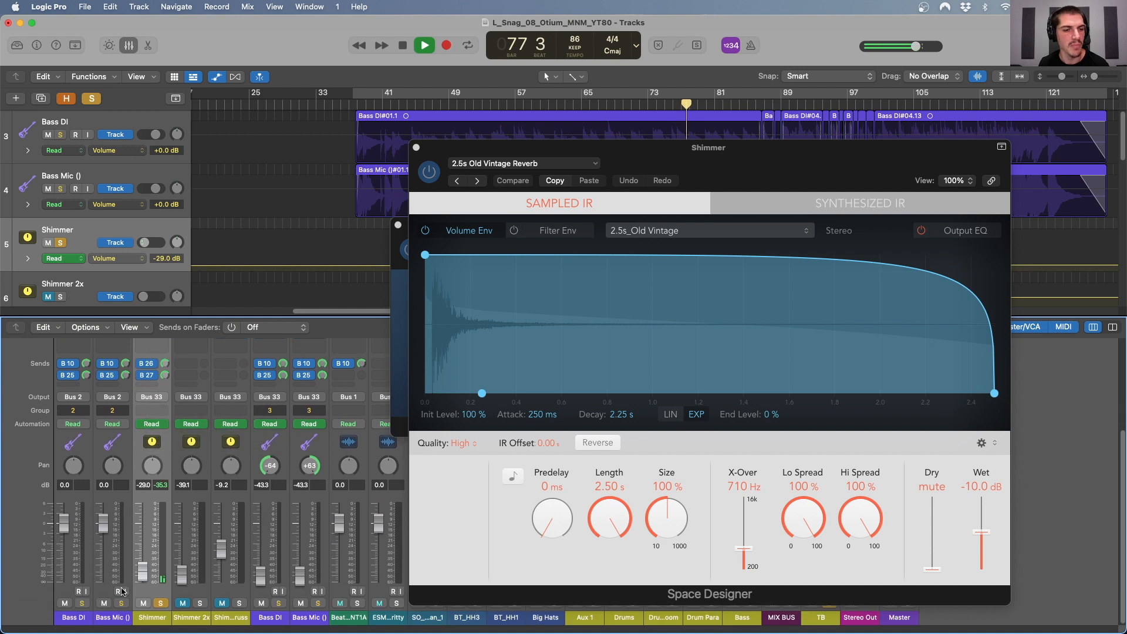
left_click(121, 603)
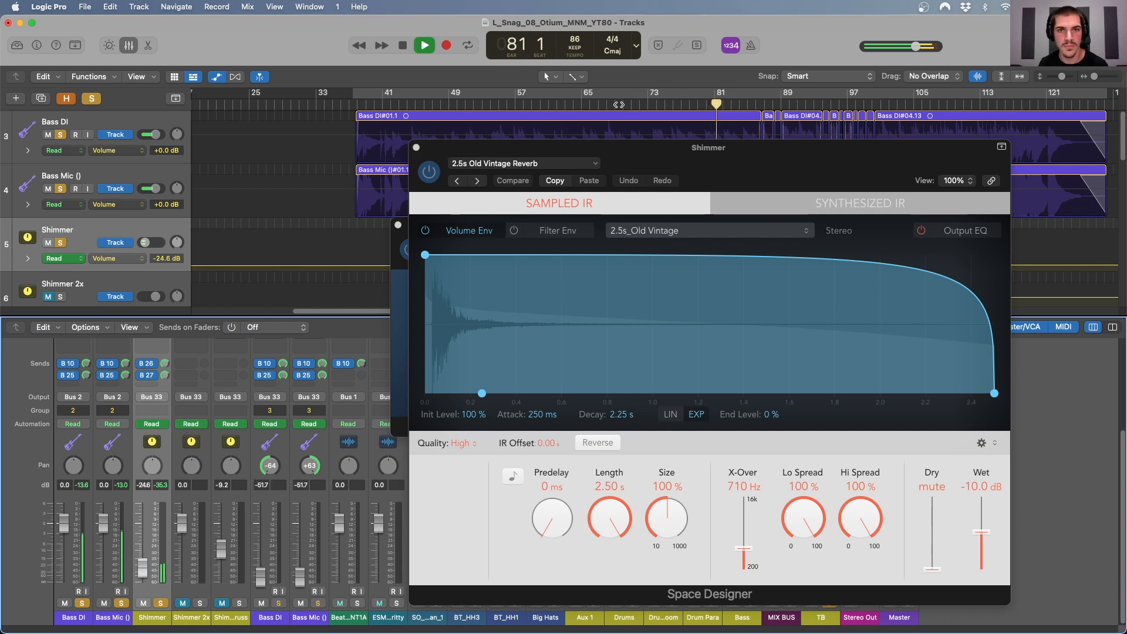
scroll(83, 401, "up", 5)
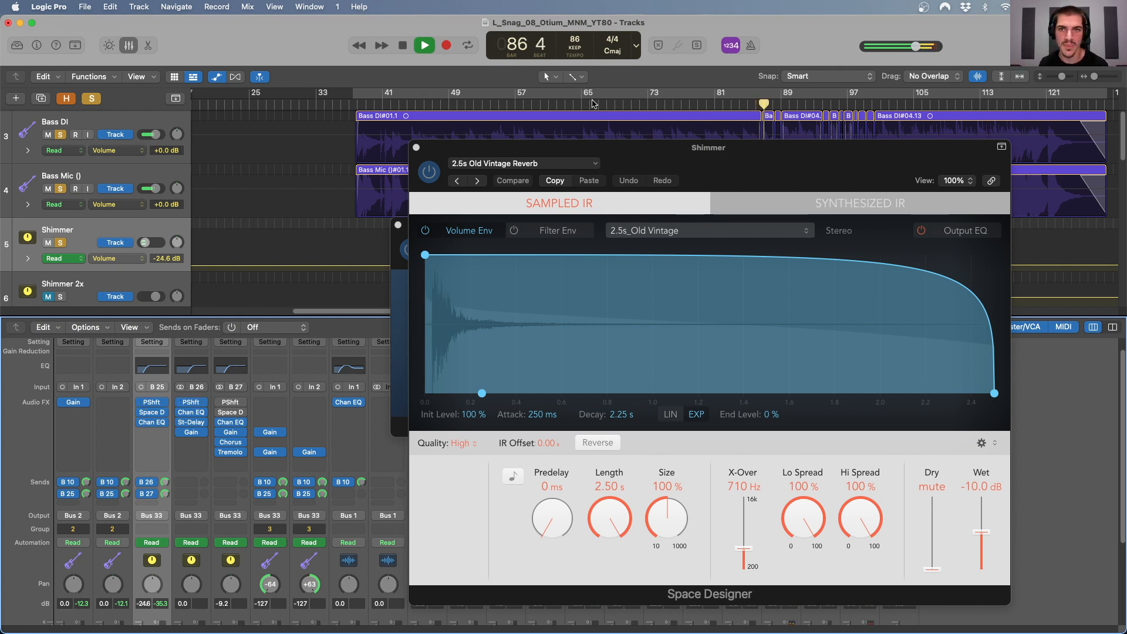
Stop playback with the playhead at bar 57 and close the Shimmer bus's plug-in windows.
key("space")
left_click(513, 104)
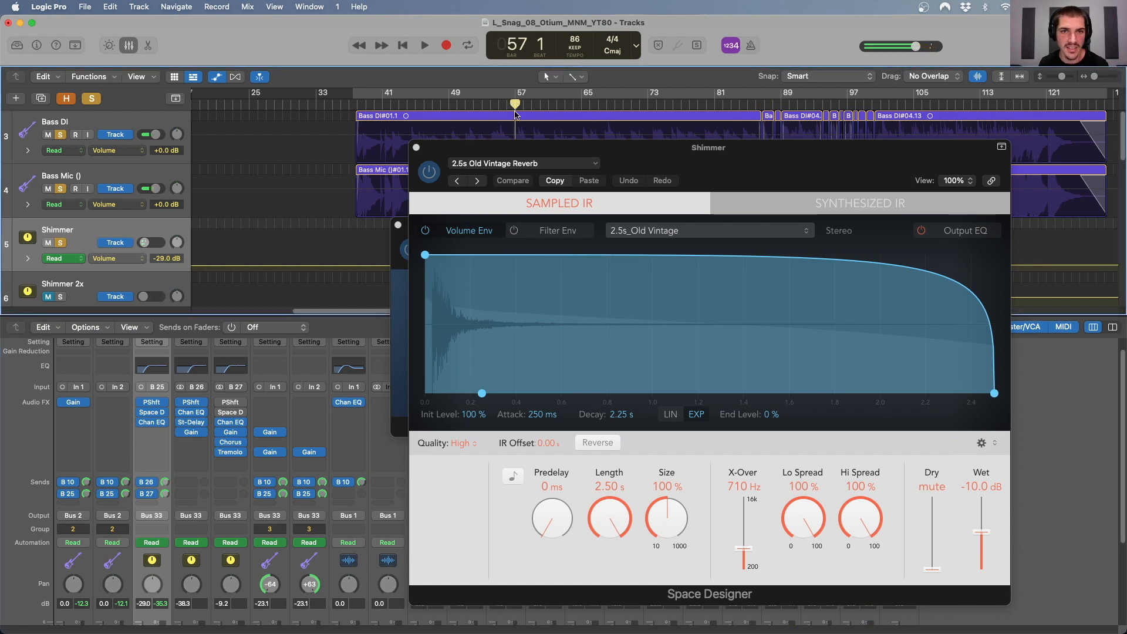
left_click(416, 148)
left_click(398, 225)
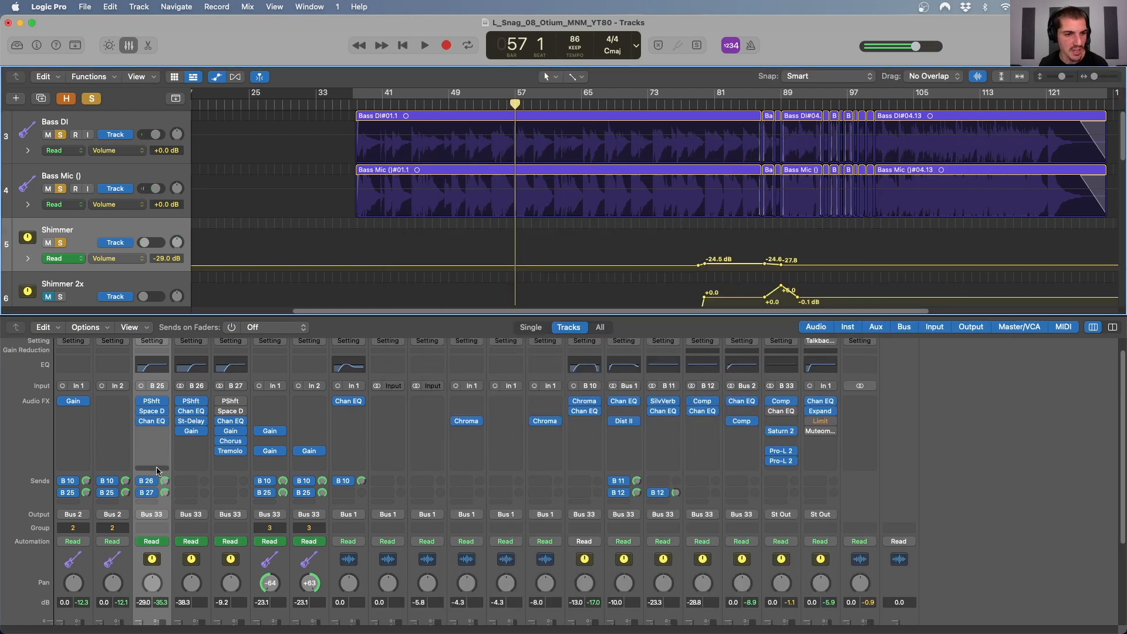
Select the Shimmer 2x bus in the mixer and unmute it.
scroll(160, 494, "down", 5)
scroll(162, 502, "down", 2)
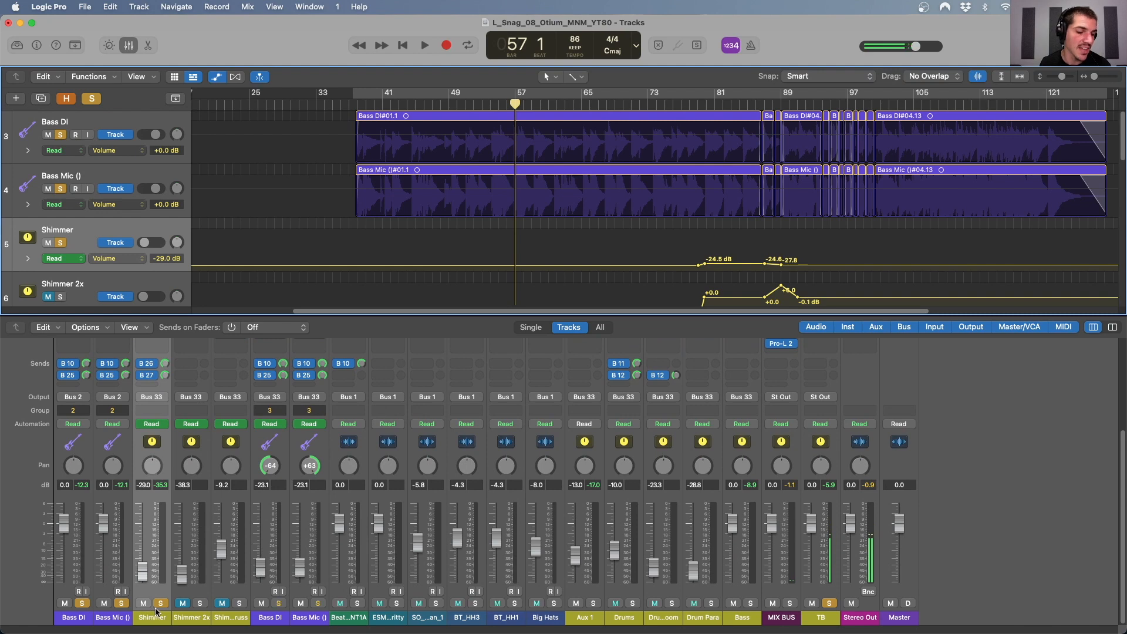
scroll(160, 576, "up", 4)
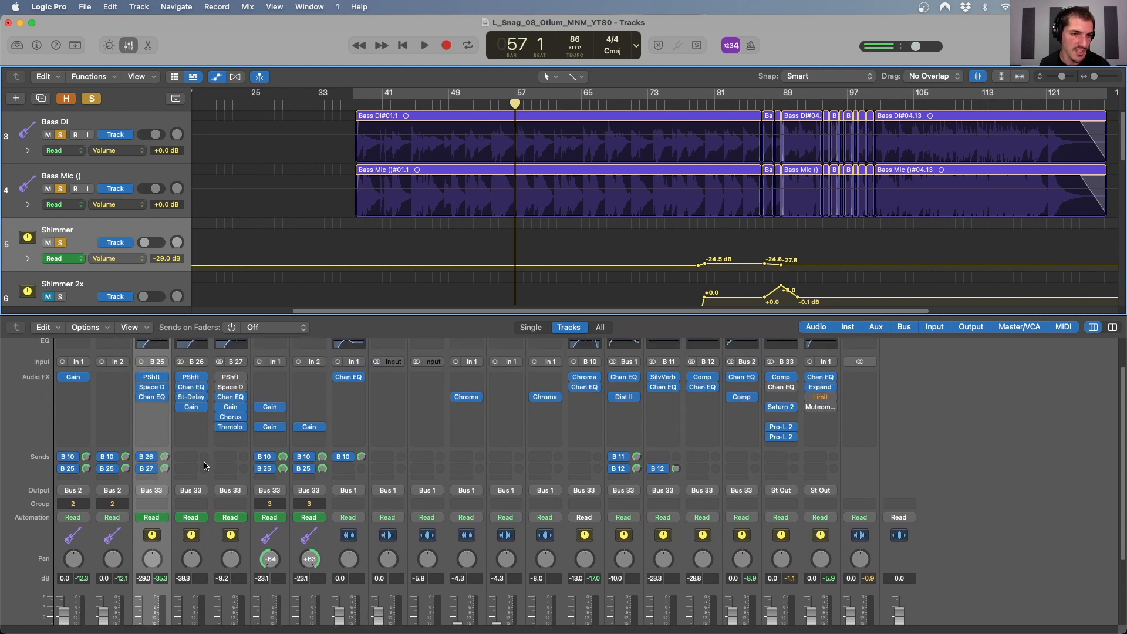
scroll(206, 476, "down", 4)
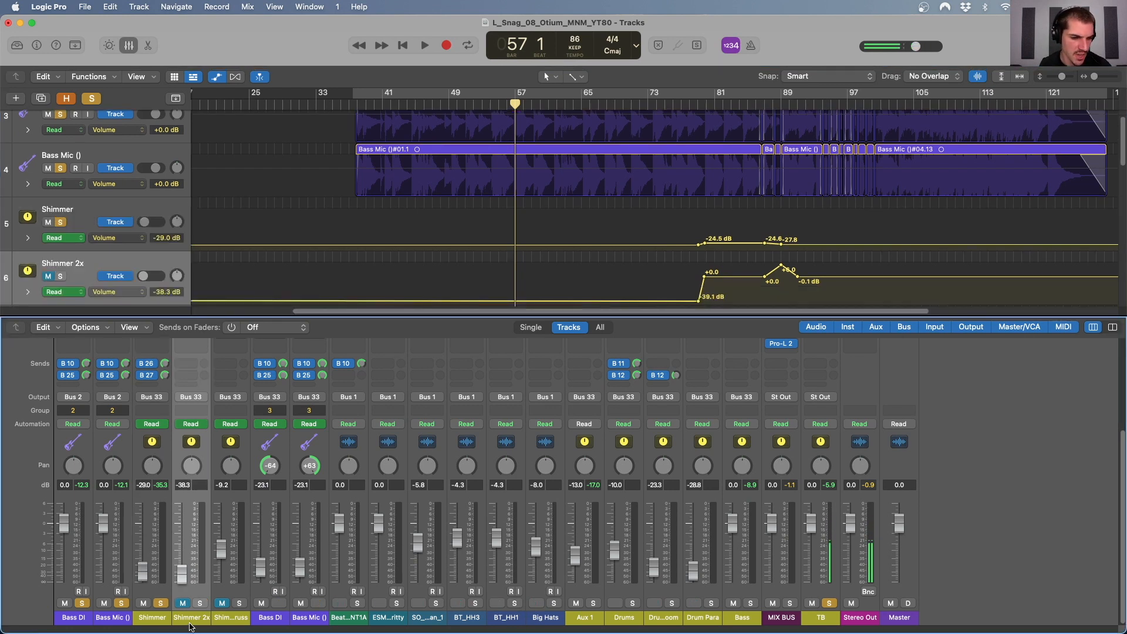
left_click(181, 604)
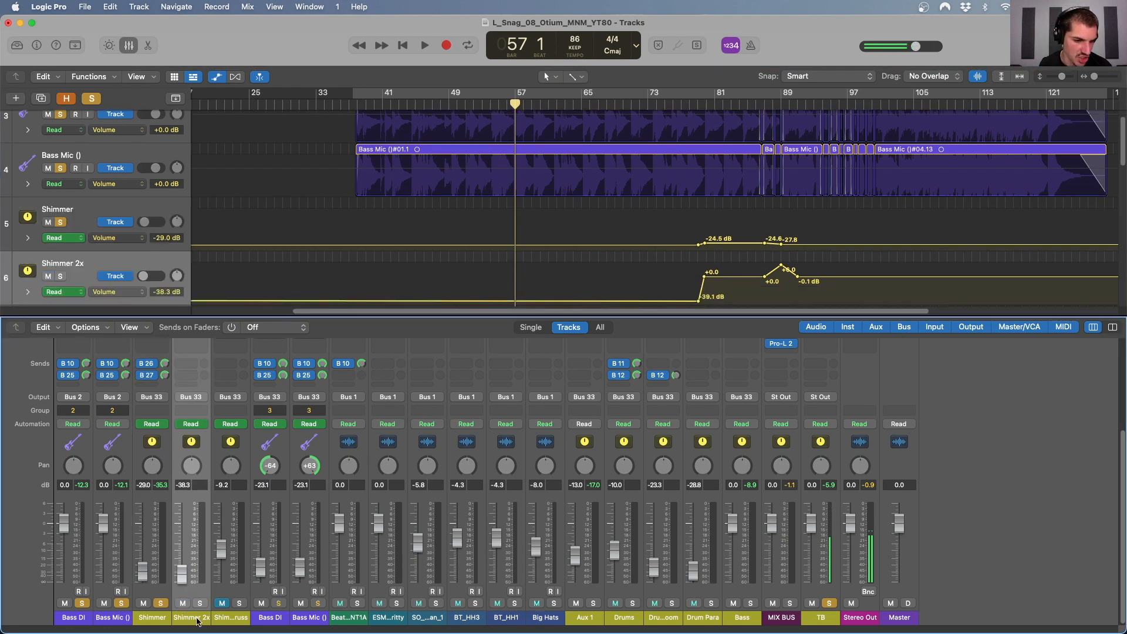
Open and examine the Pitch Shifter, Channel EQ, Stereo Delay and Gain plug-ins on the Shimmer 2x bus.
scroll(196, 621, "up", 5)
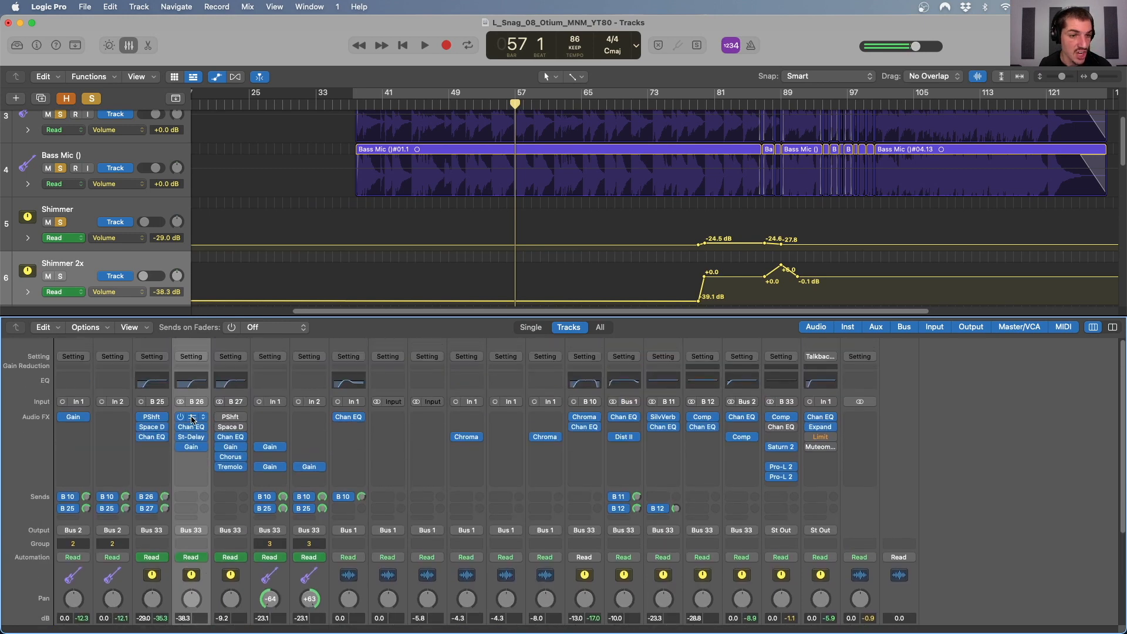
left_click(194, 418)
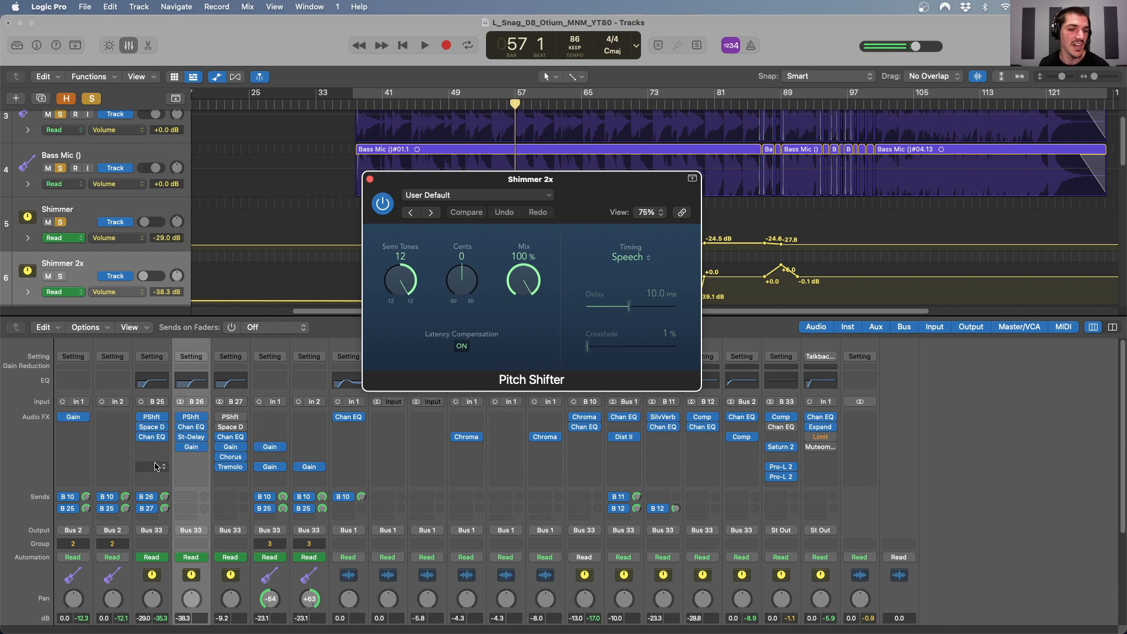
left_click(166, 578)
left_click(205, 549)
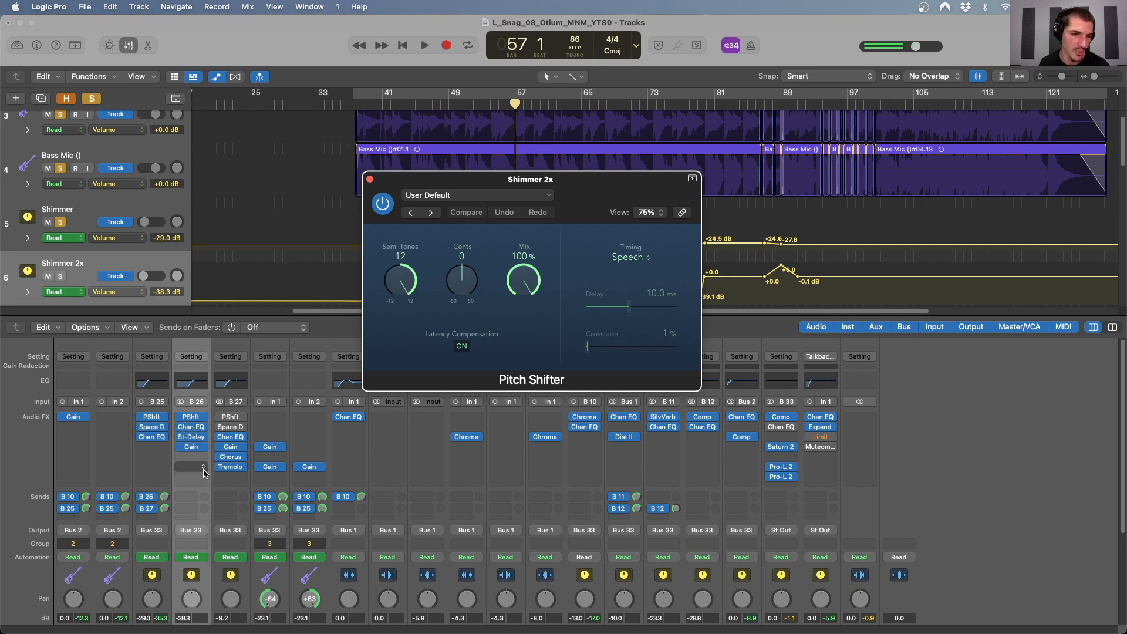
left_click(192, 429)
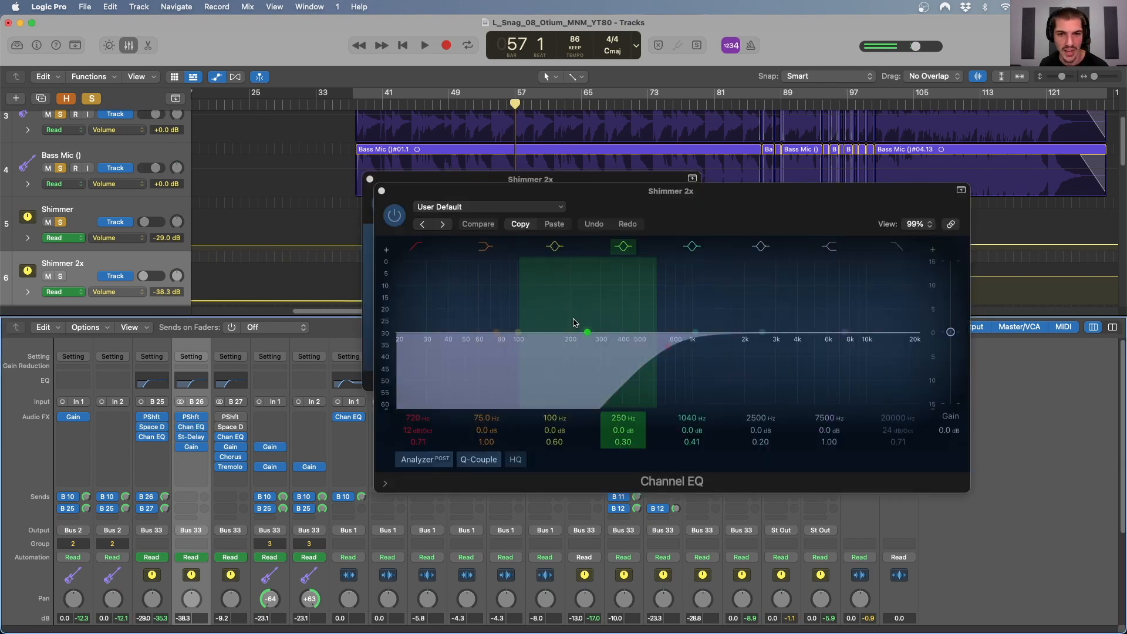
left_click(192, 438)
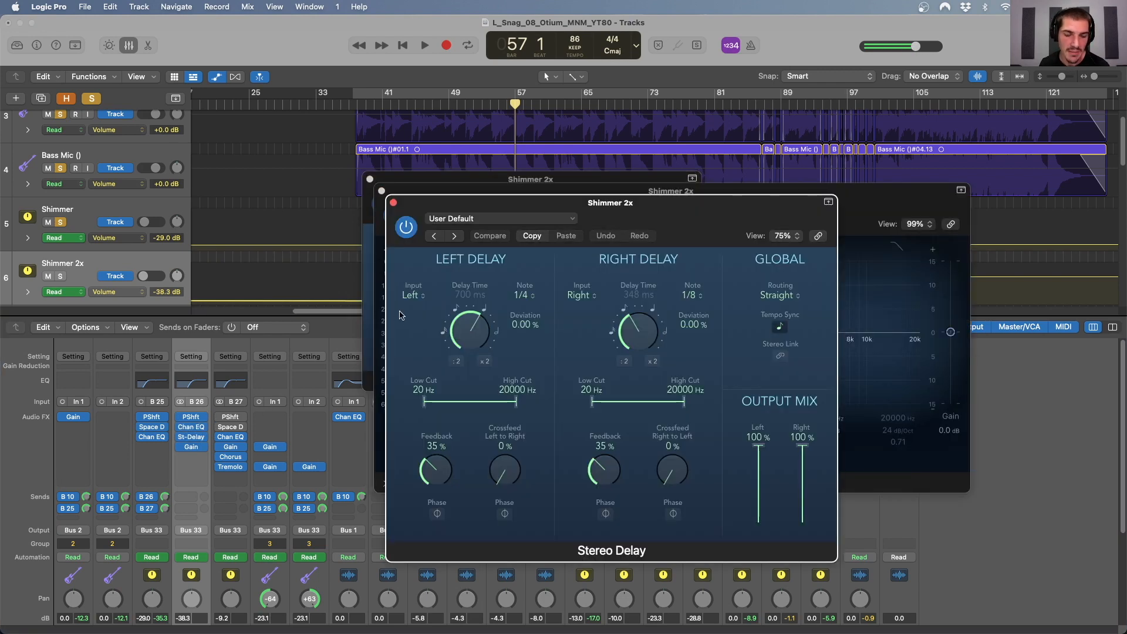
left_click(191, 447)
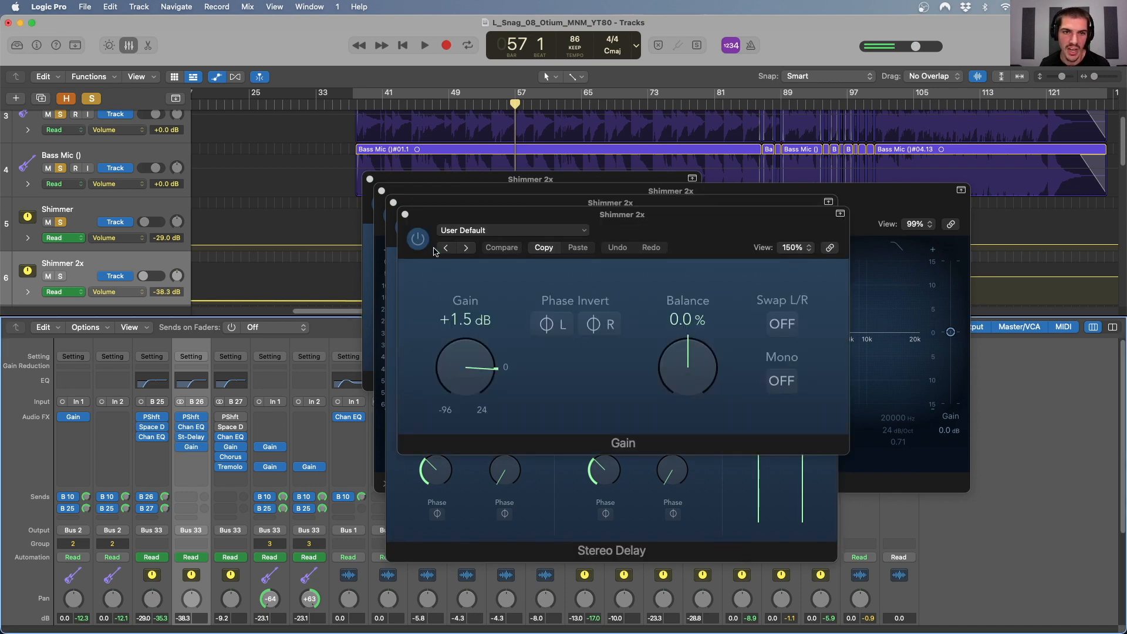
Close all Shimmer 2x plug-in windows and move the playhead to bar 74, before the volume automation rise.
left_click(392, 204, "alt")
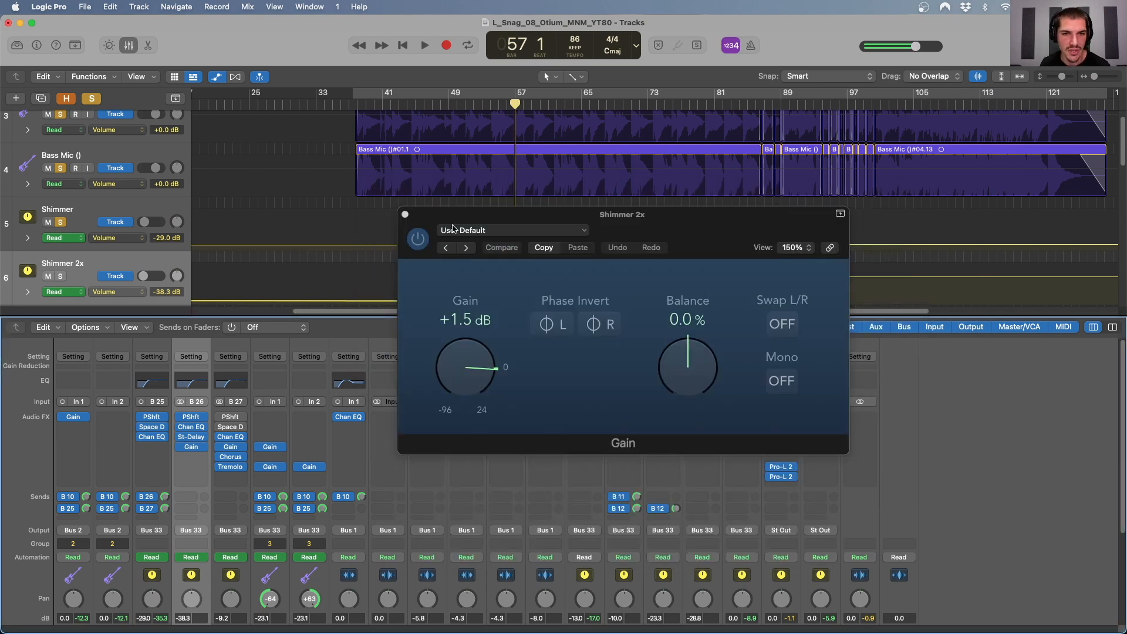
left_click_drag(449, 216, 604, 333)
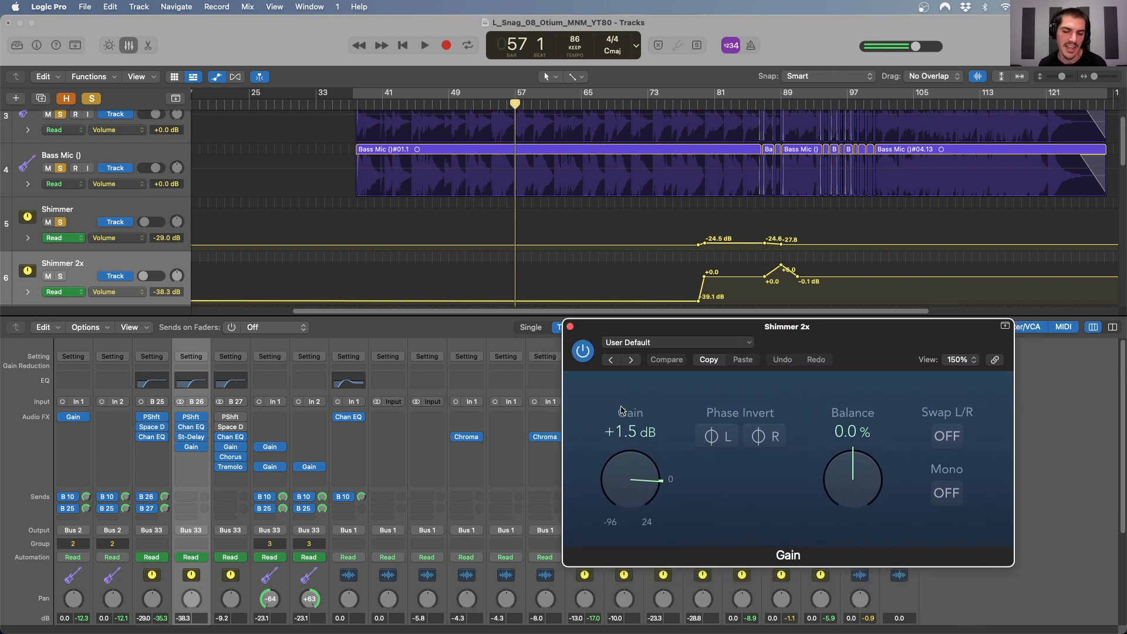
left_click(569, 327)
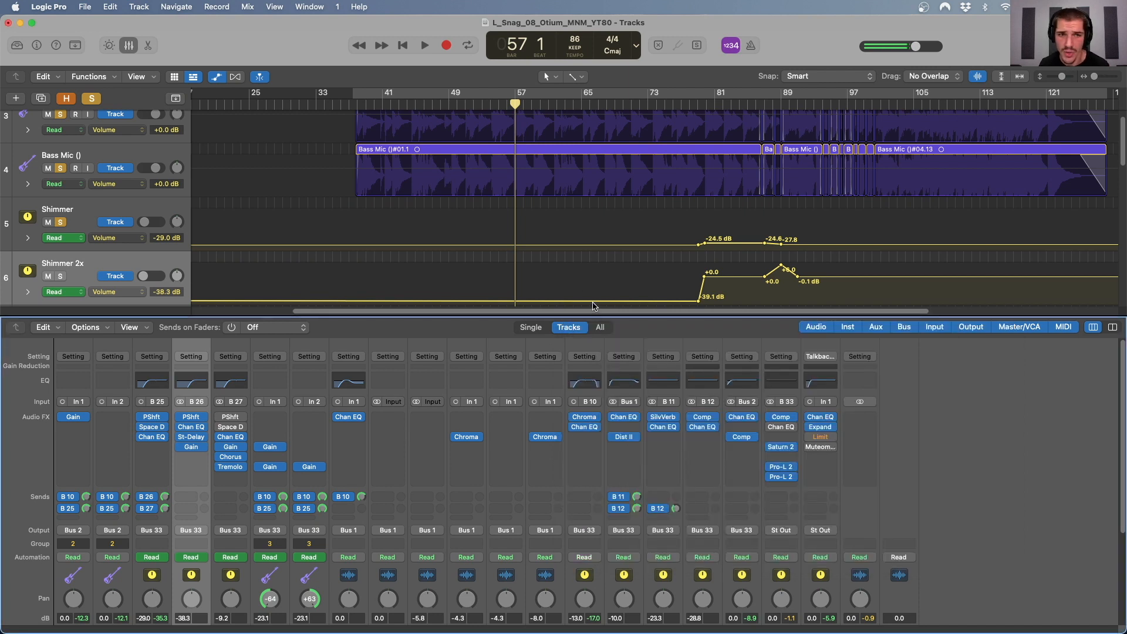
scroll(406, 254, "down", 1)
left_click(658, 104)
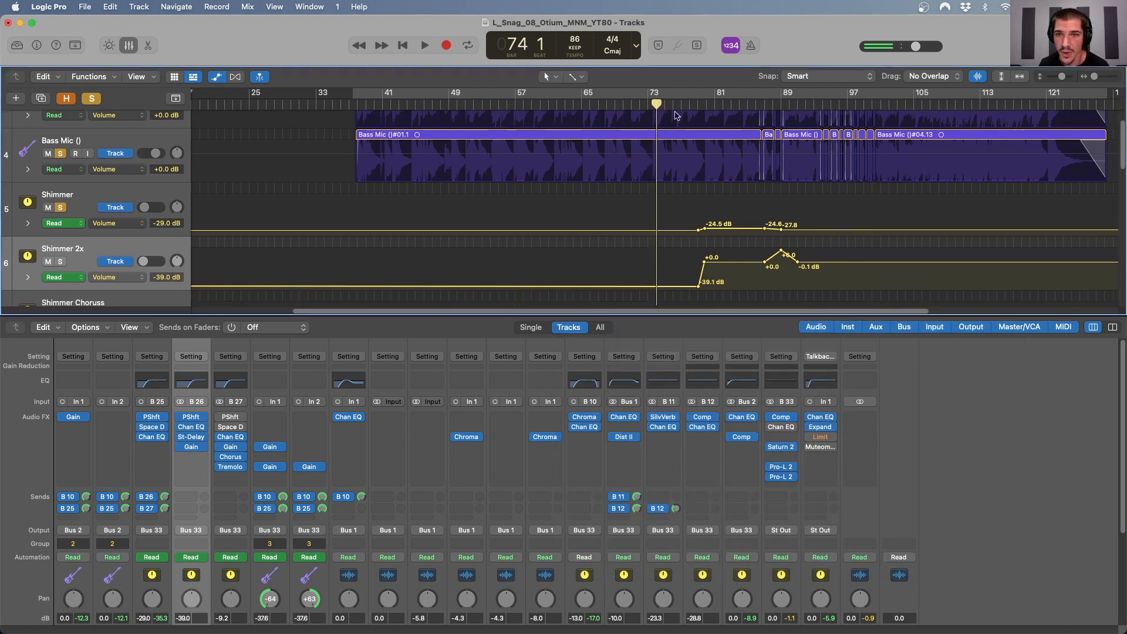
Play from bar 75 through the Shimmer 2x volume rise, unsoloing the two bass tracks to hear the shimmer buses alone.
left_click(666, 103)
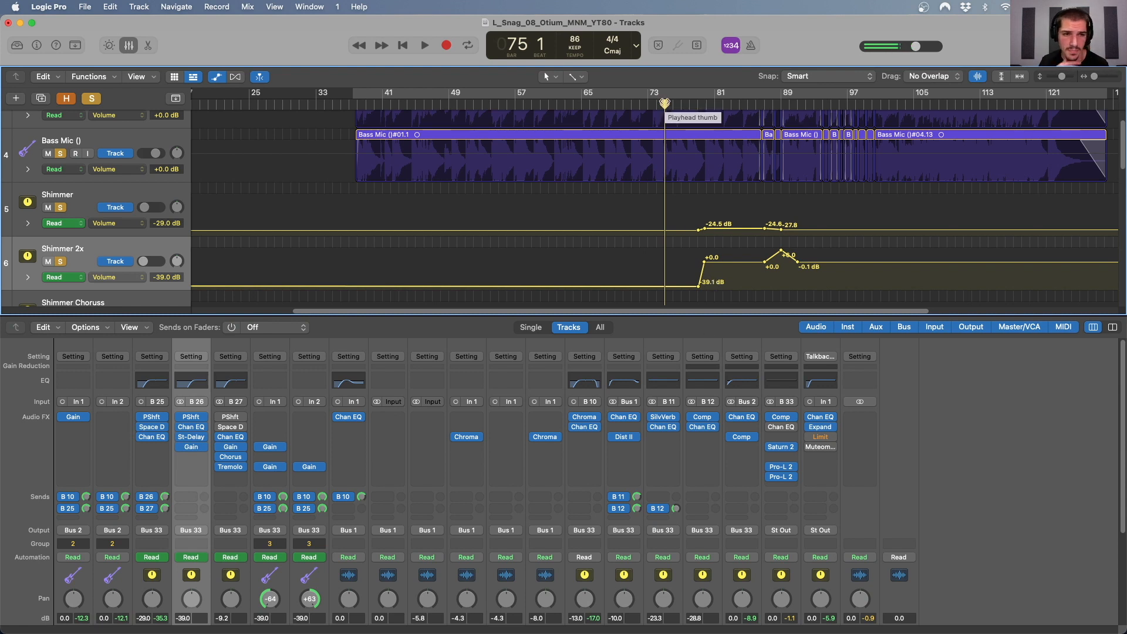
key("space")
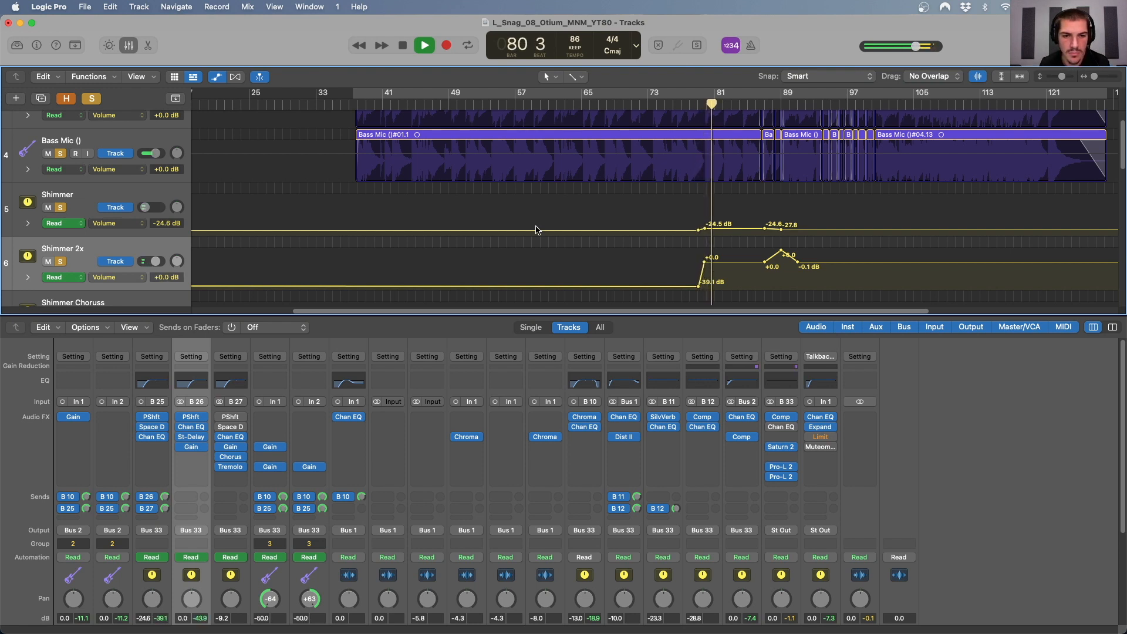
scroll(185, 365, "down", 5)
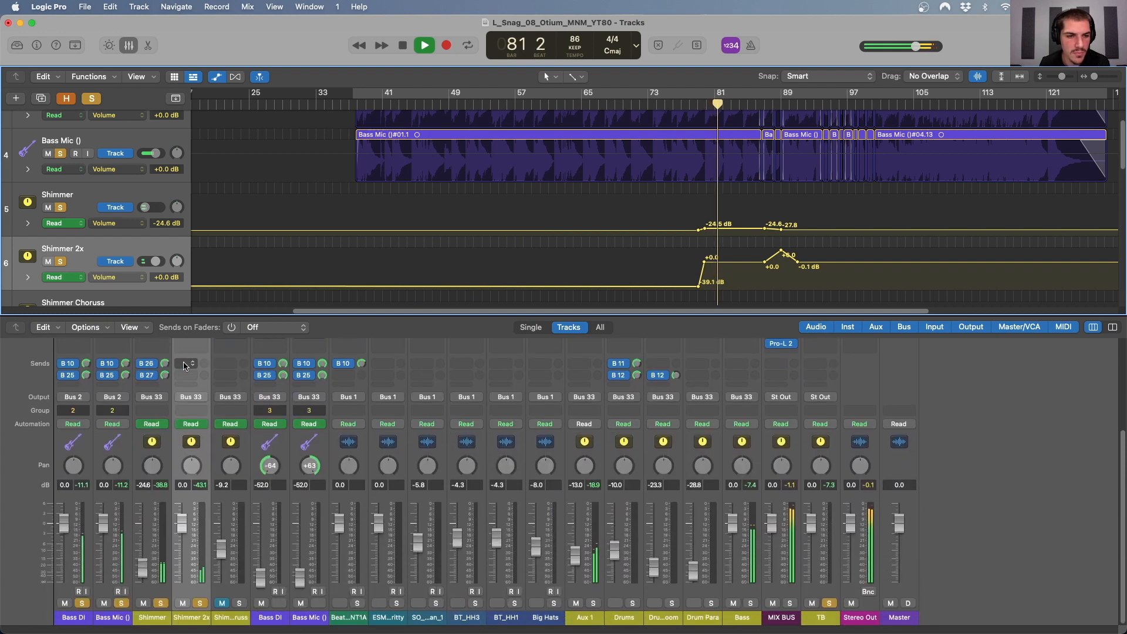
left_click(160, 602)
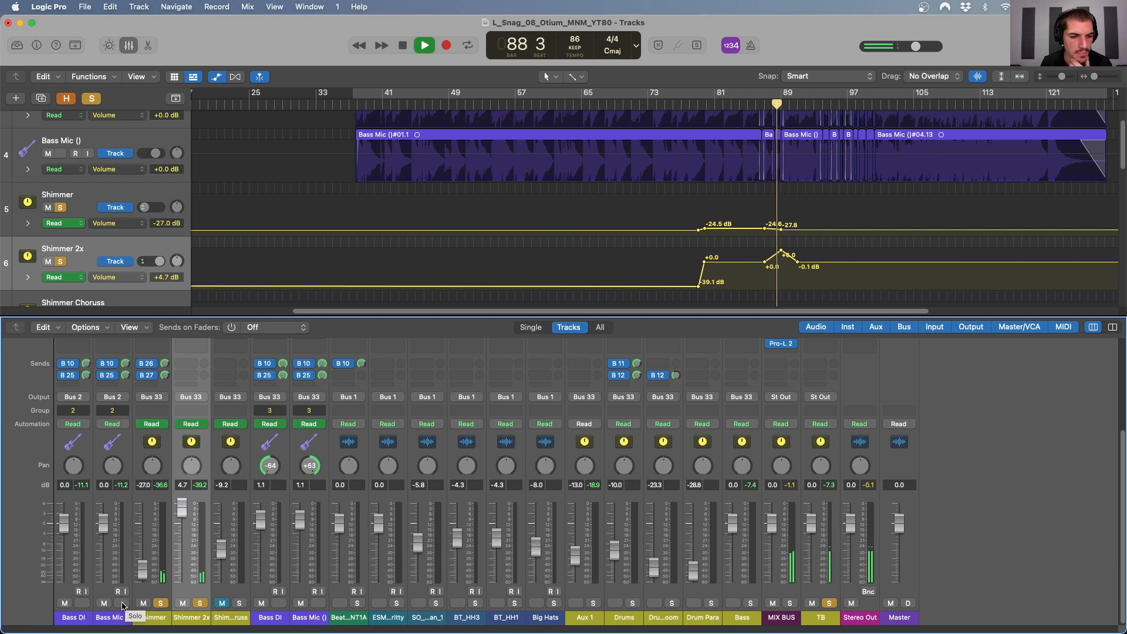
Replay from bar 79 and solo Bass DI and Bass Mic again alongside the Shimmer and Shimmer 2x buses.
left_click(702, 106)
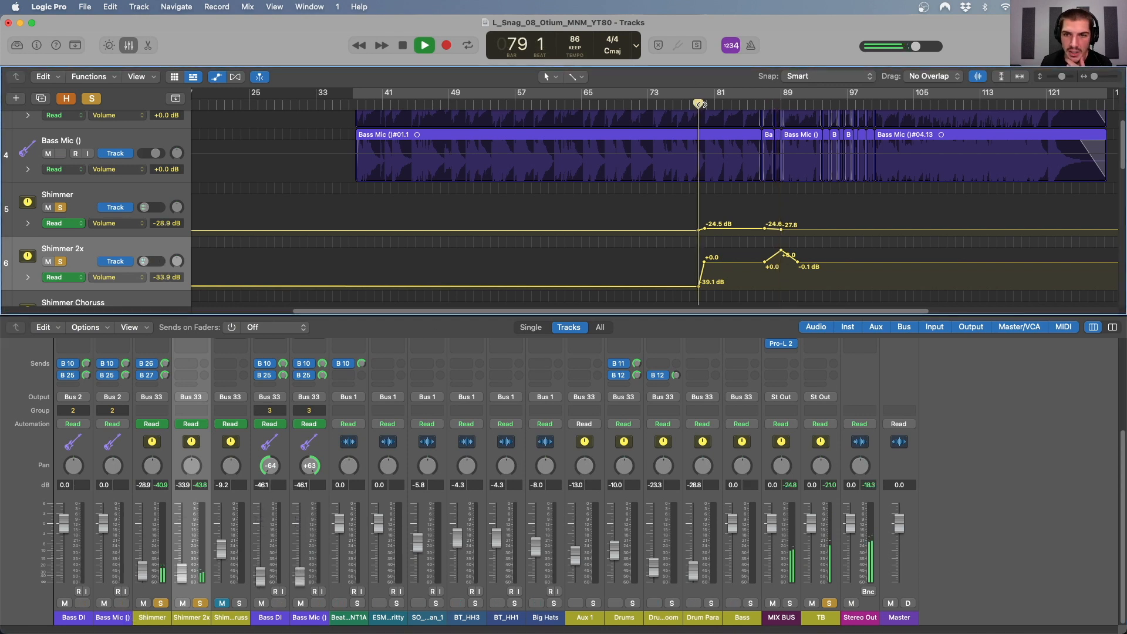
left_click(123, 604)
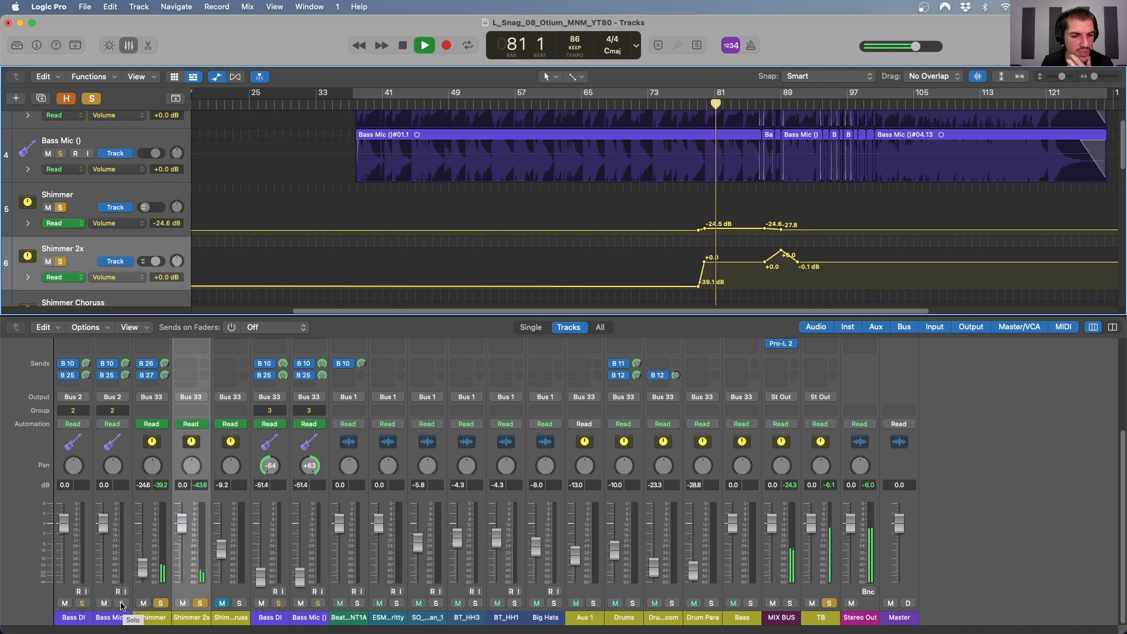
left_click(123, 604)
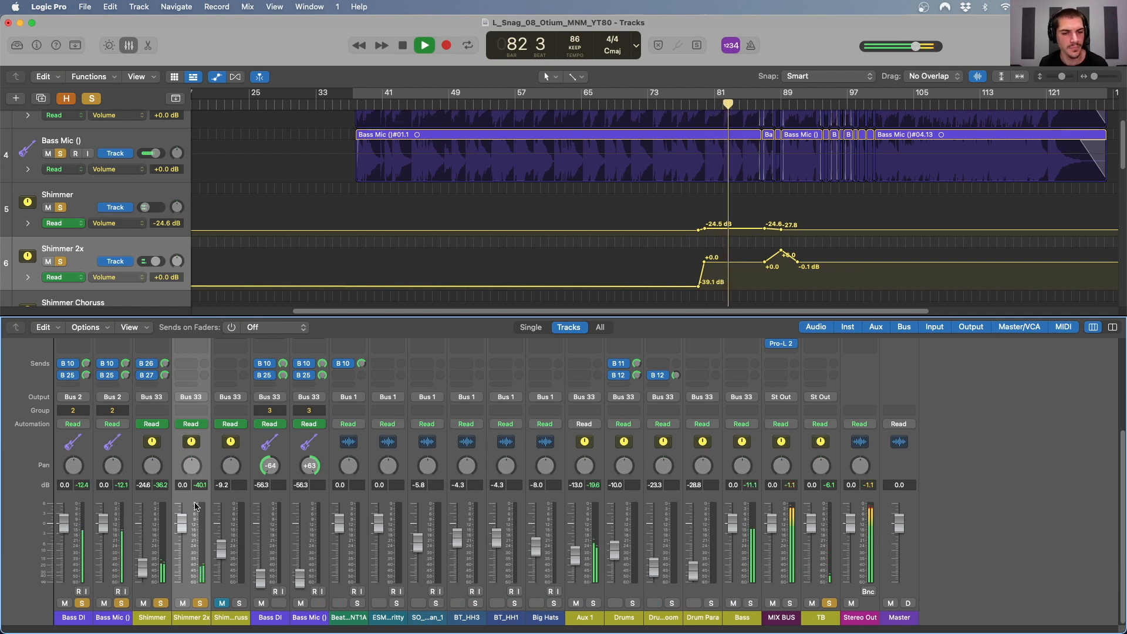
Stop playback, then unmute, solo and select the Shimmer Choruss bus in the mixer.
scroll(210, 464, "up", 3)
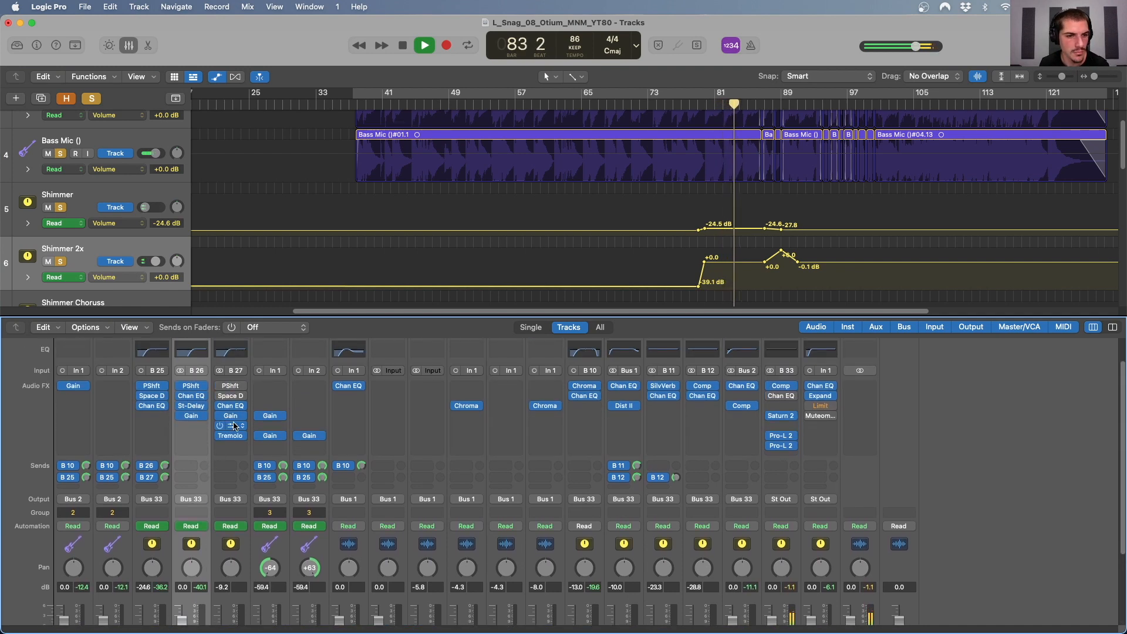
scroll(352, 350, "up", 3)
scroll(431, 215, "down", 3)
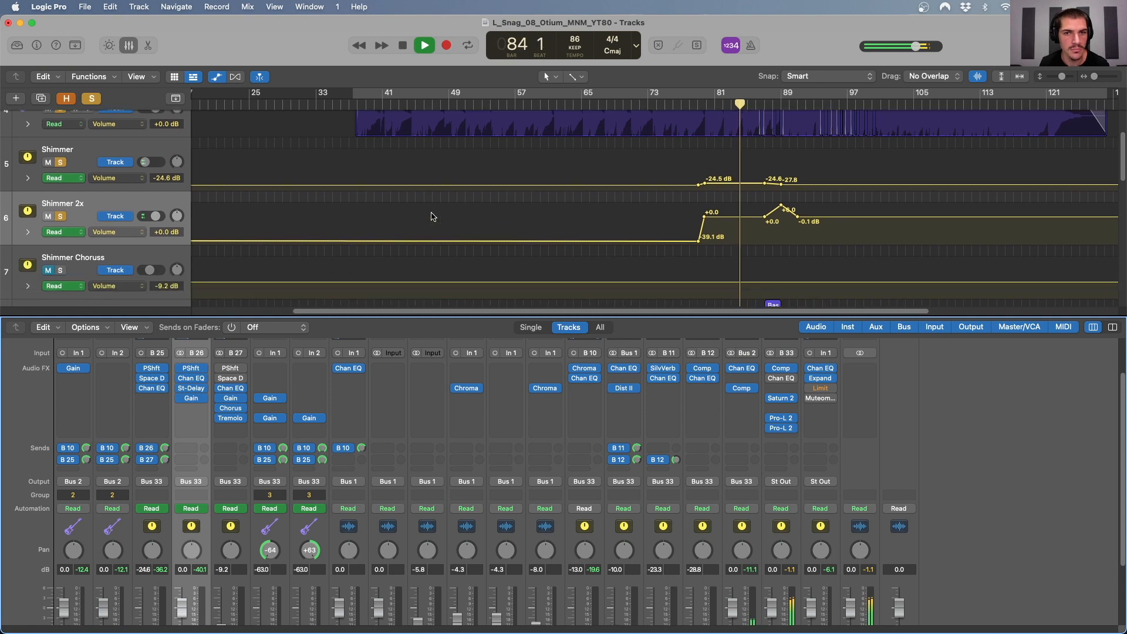
scroll(253, 280, "down", 1)
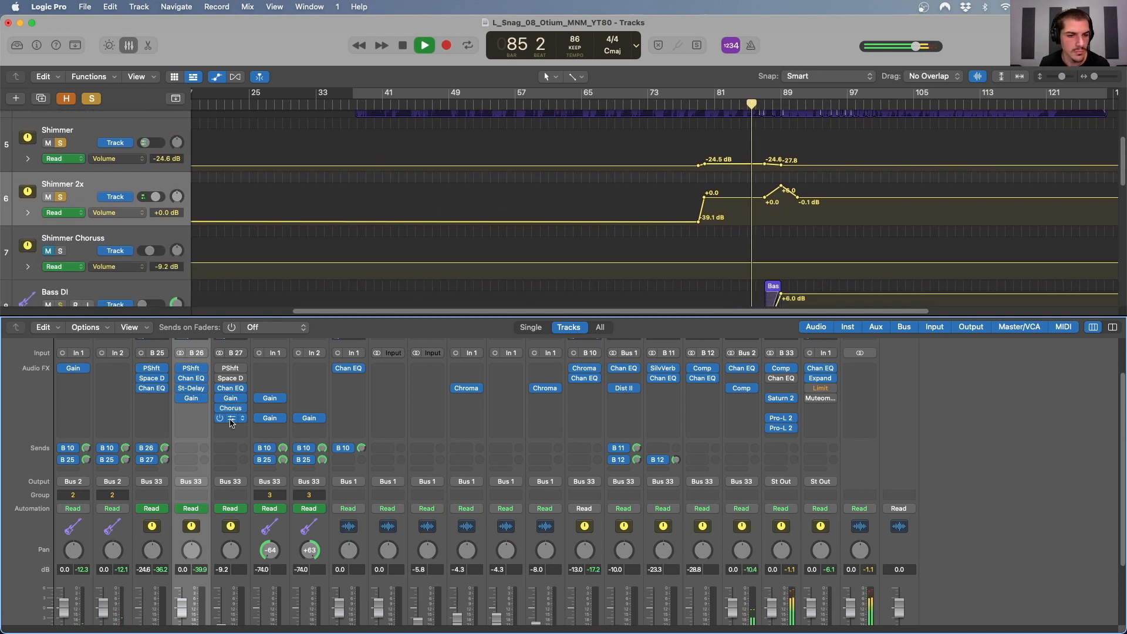
scroll(245, 544, "down", 1)
key("space")
scroll(251, 515, "down", 4)
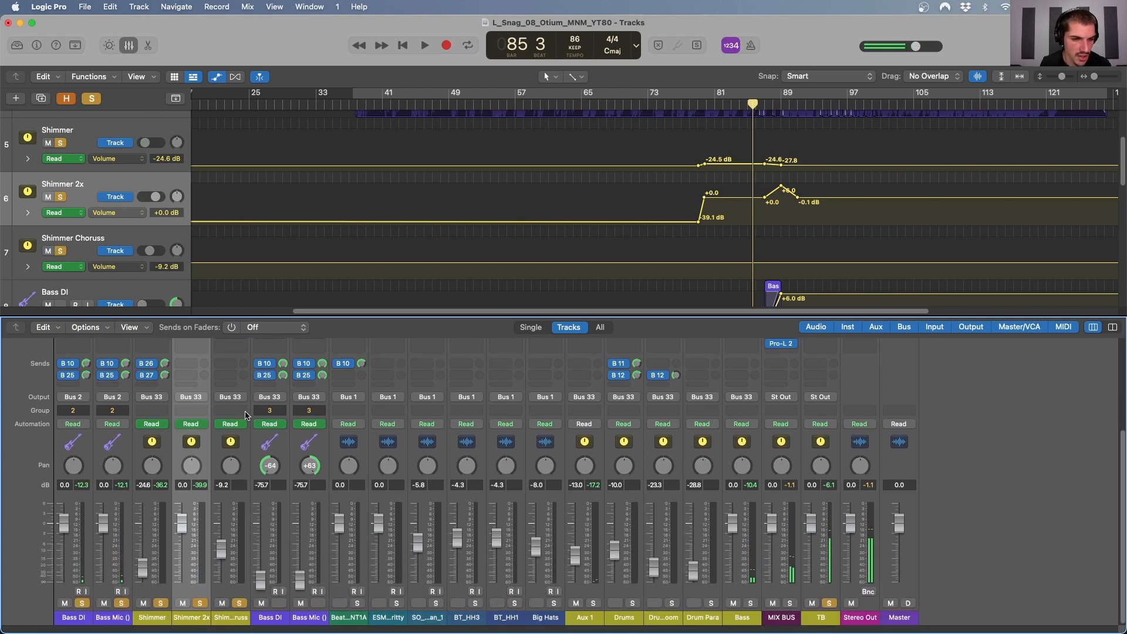
scroll(233, 413, "up", 5)
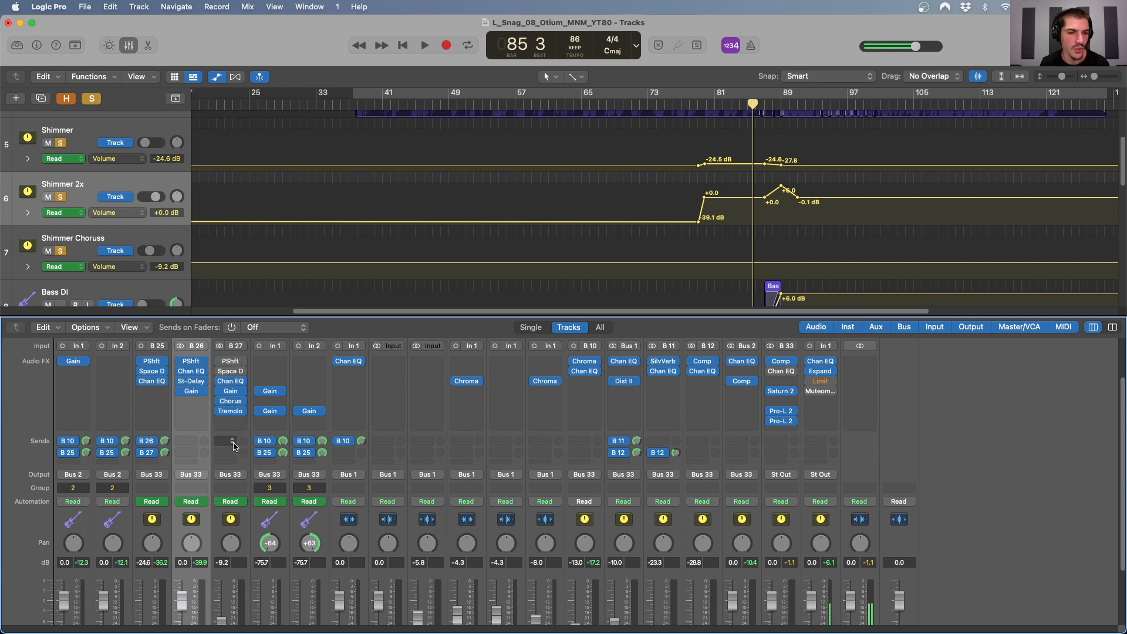
left_click(245, 533)
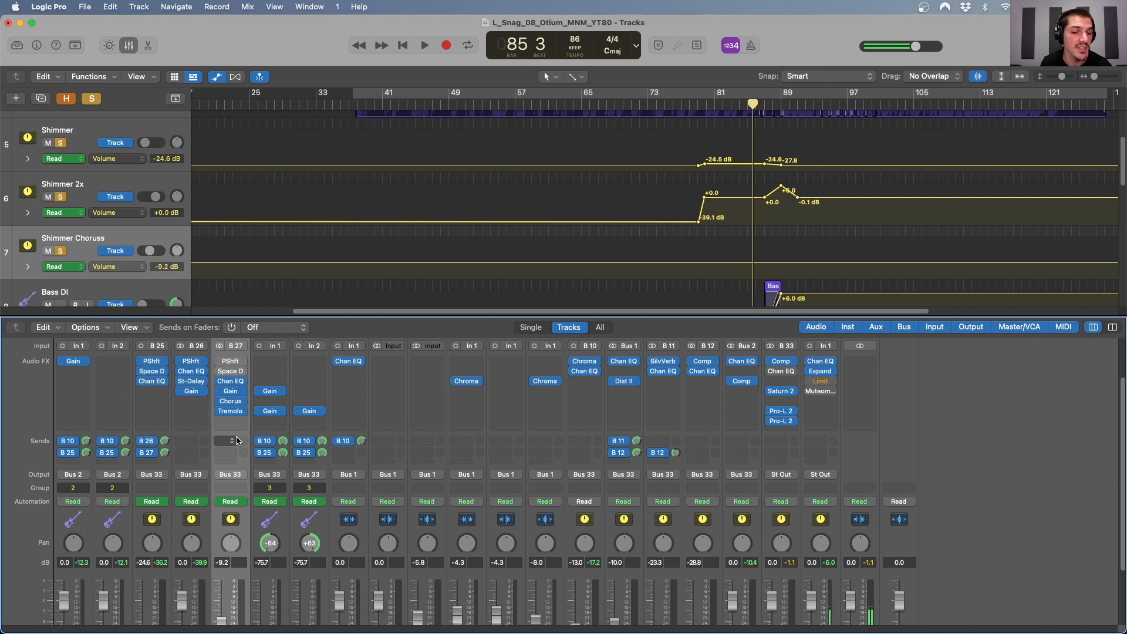
Open the Chorus and Tremolo plug-ins on the Shimmer Choruss bus and arrange their windows side by side.
scroll(229, 366, "up", 1)
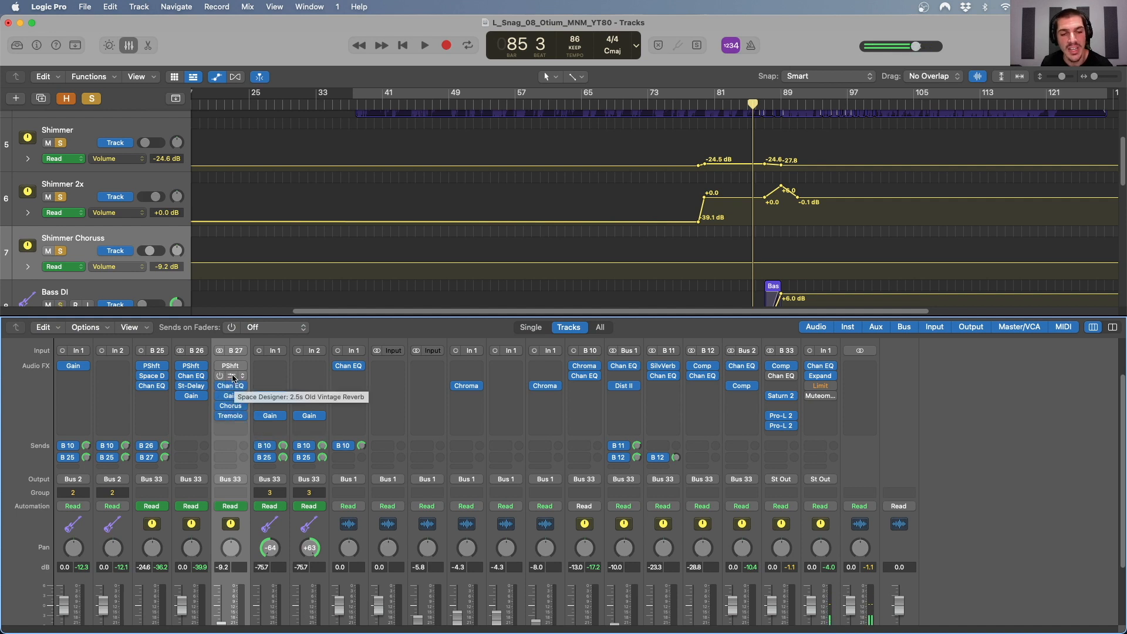
left_click(232, 407)
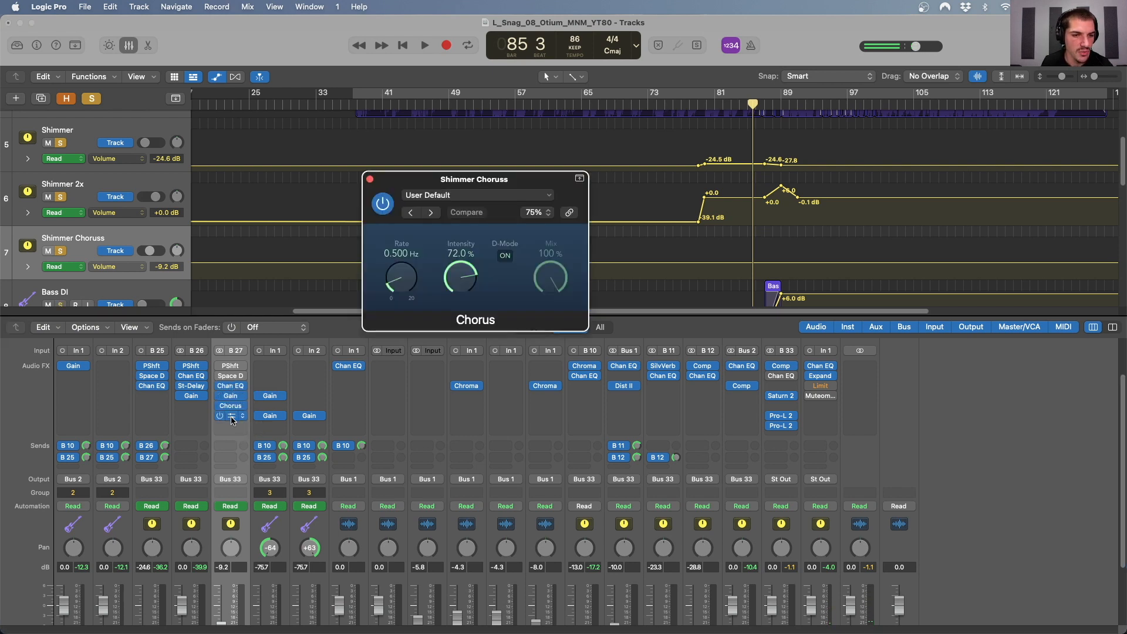
left_click(232, 416)
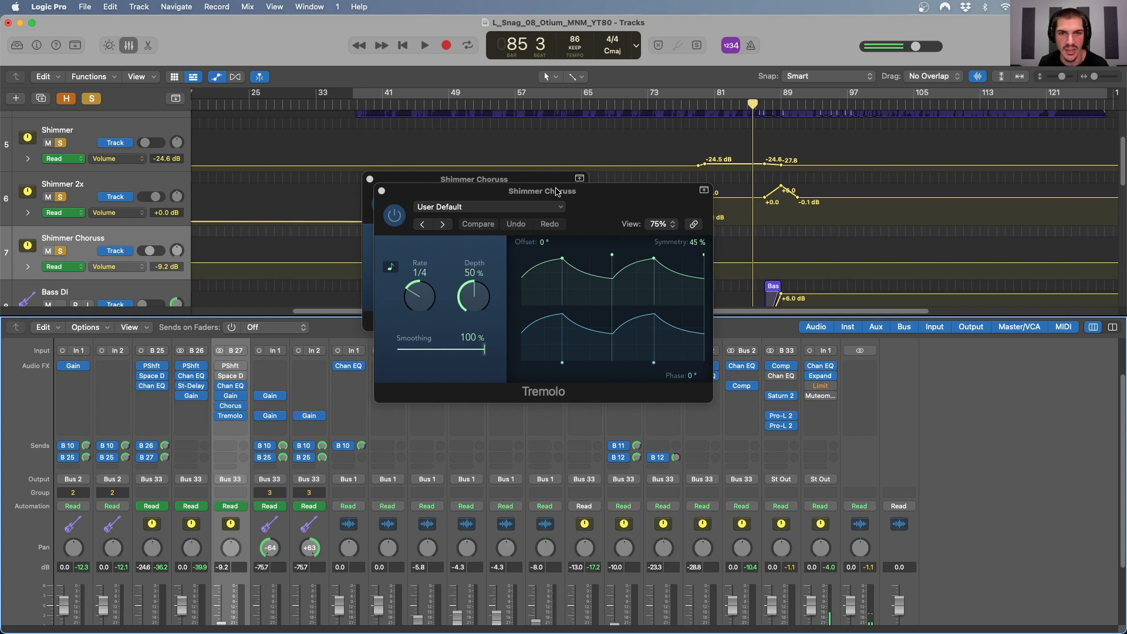
left_click_drag(557, 192, 411, 317)
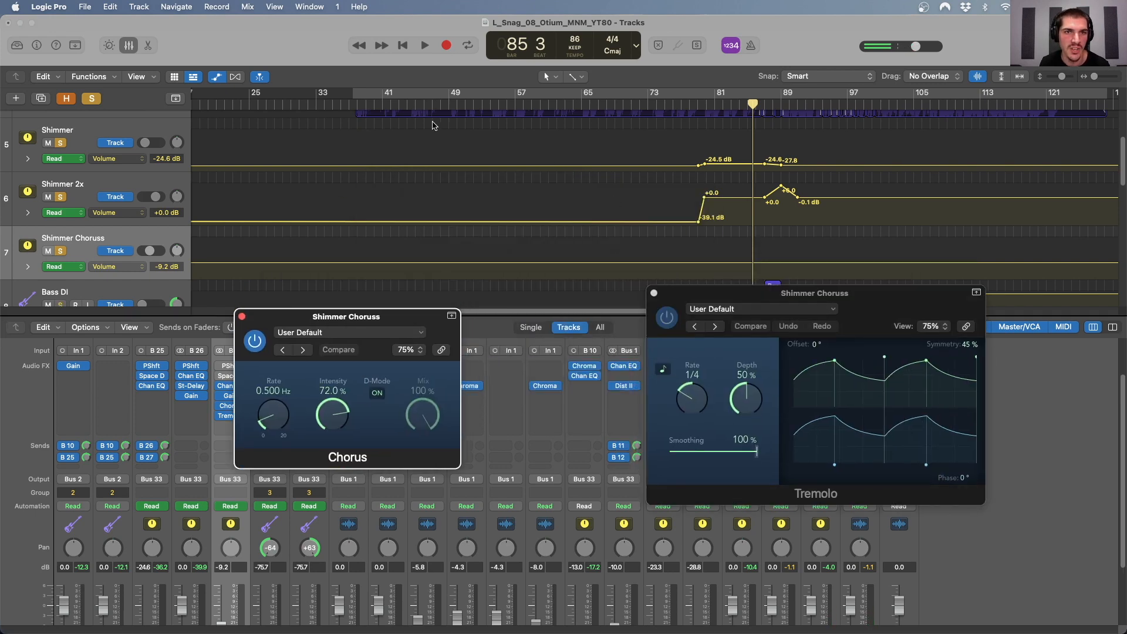
Play from bar 75 and toggle solo on the bass tracks and shimmer buses to compare the Shimmer Choruss effect.
left_click(664, 108)
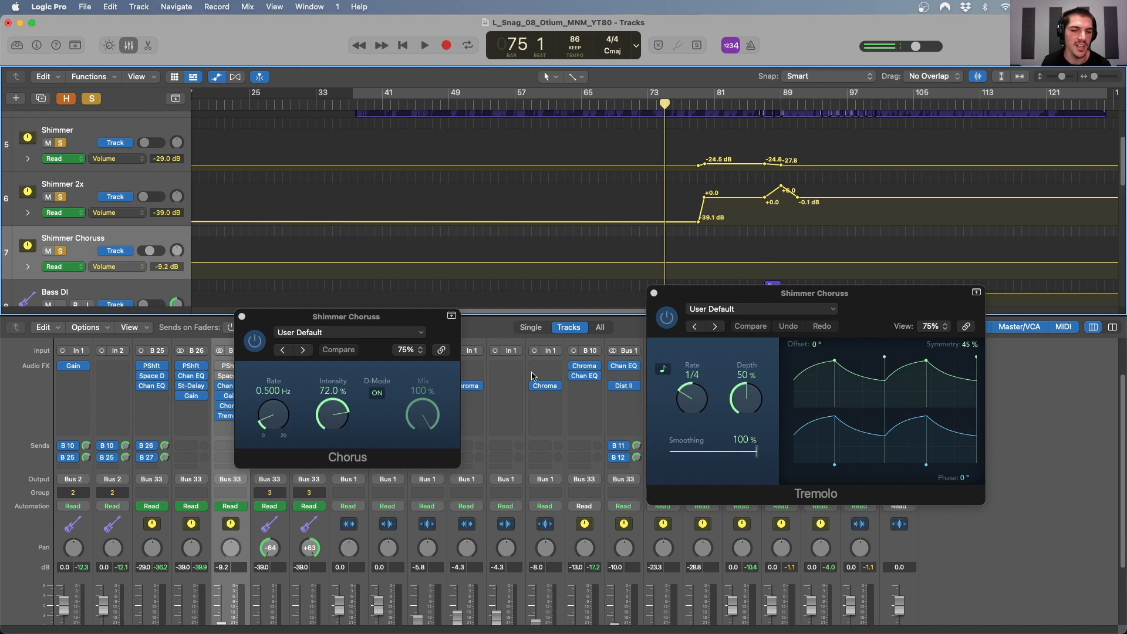
key("space")
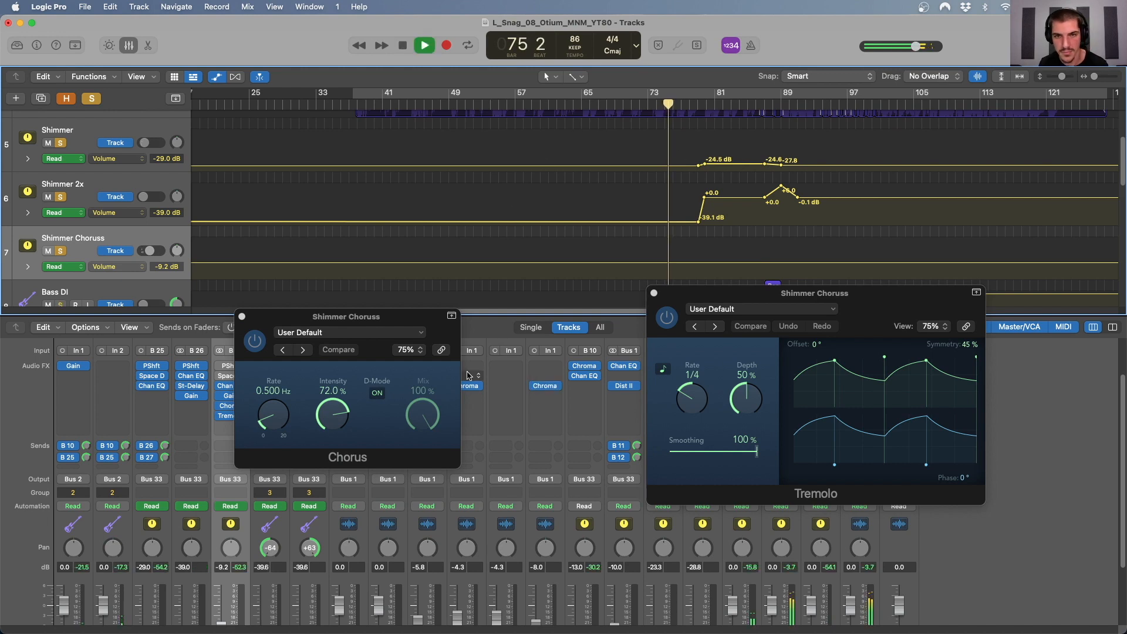
scroll(210, 611, "down", 3)
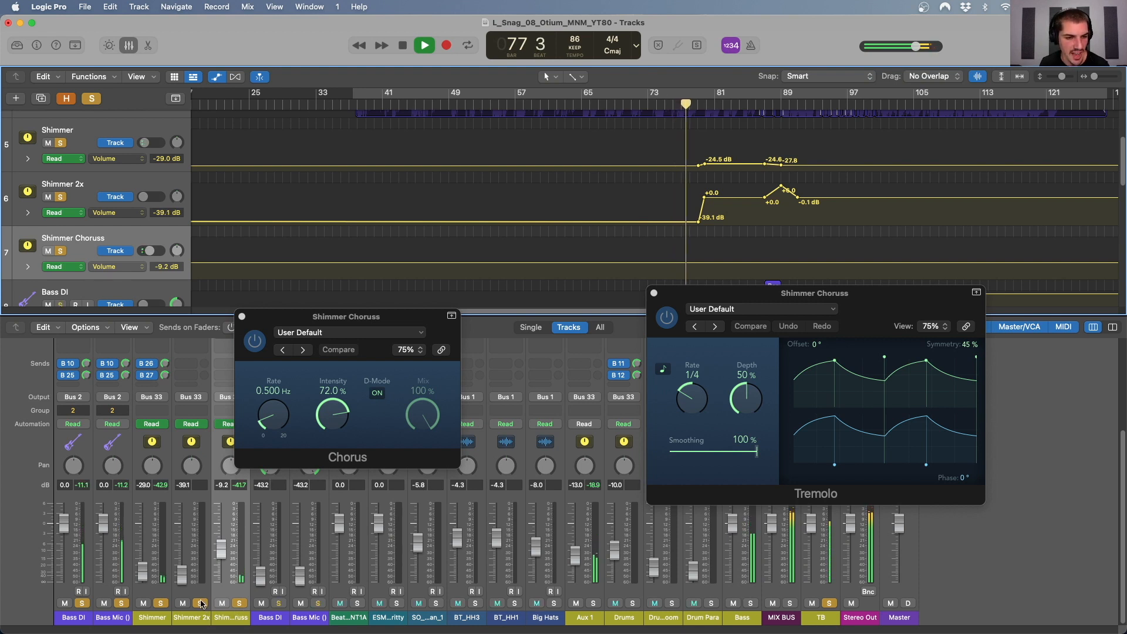
left_click(201, 604)
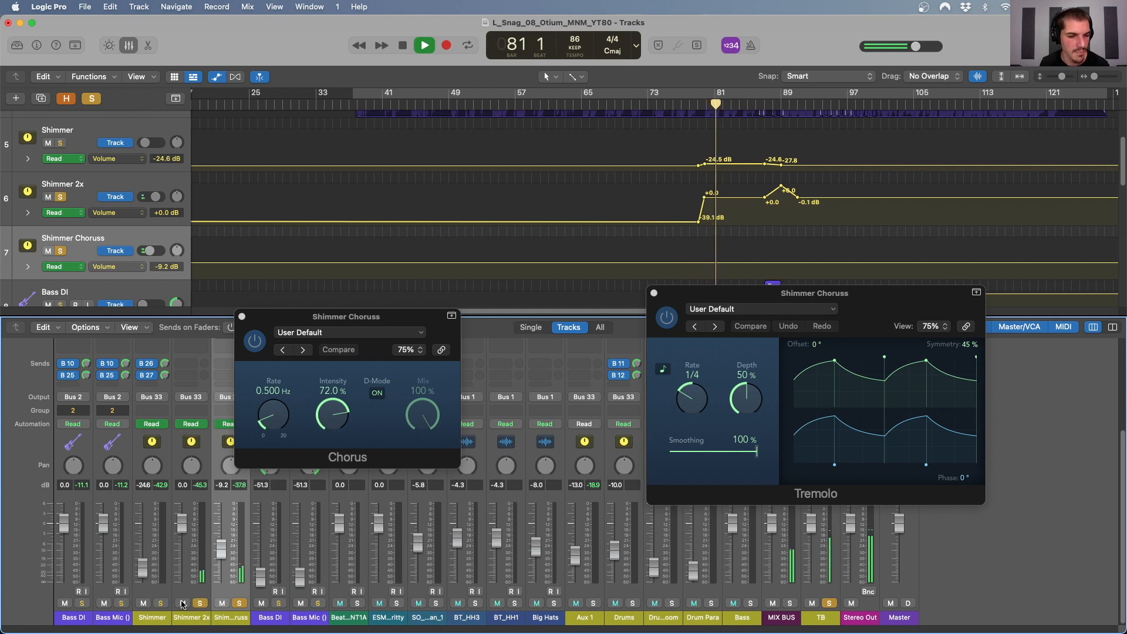
left_click(161, 604)
left_click(120, 603)
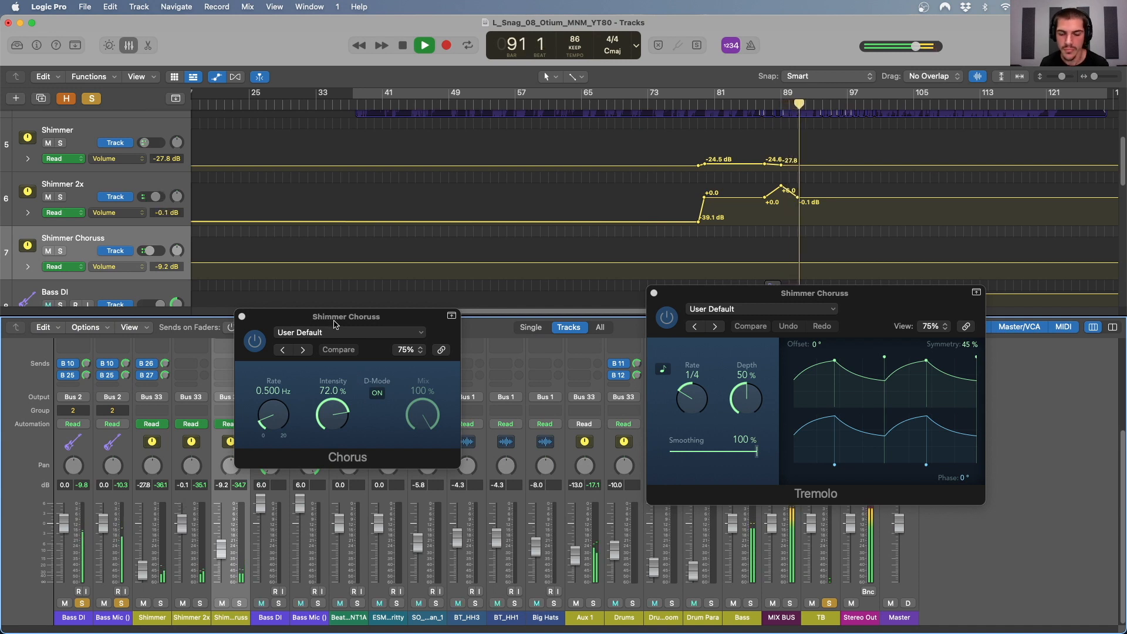
Stop playback, close the Chorus and Tremolo windows, and review the three shimmer buses' channel strips.
key("space")
left_click(241, 318)
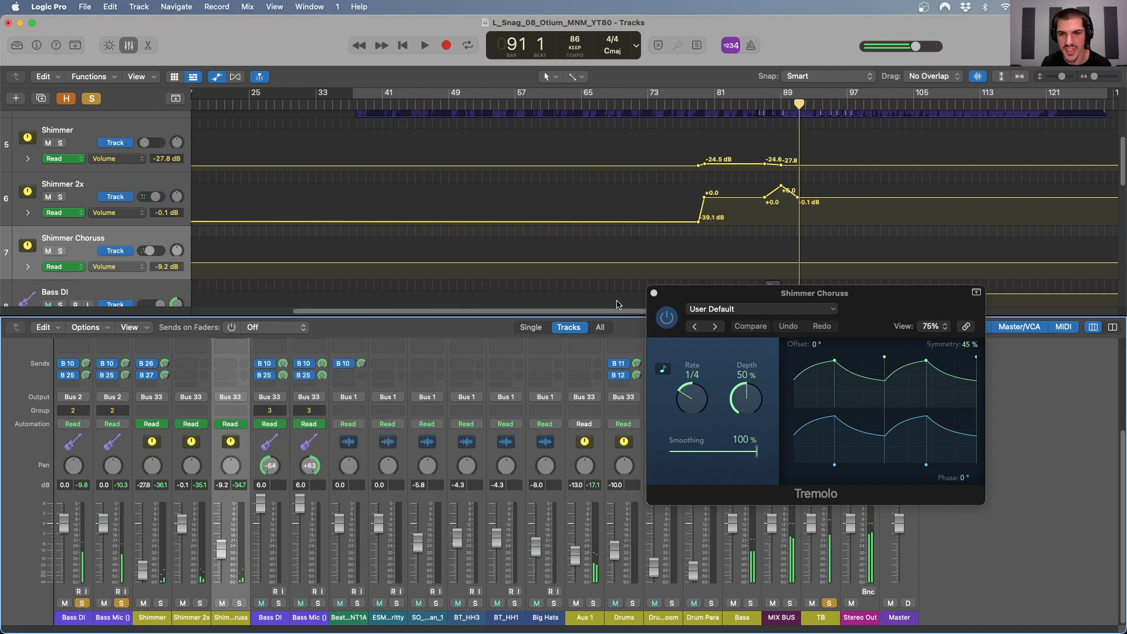
left_click(653, 293)
scroll(347, 521, "up", 5)
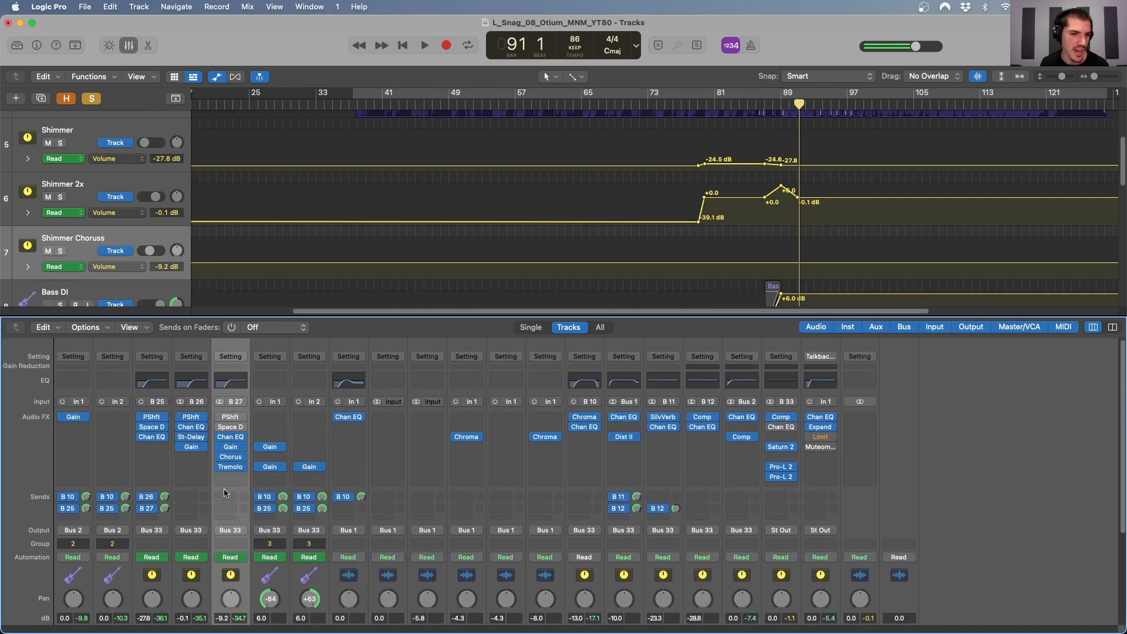
scroll(223, 493, "down", 5)
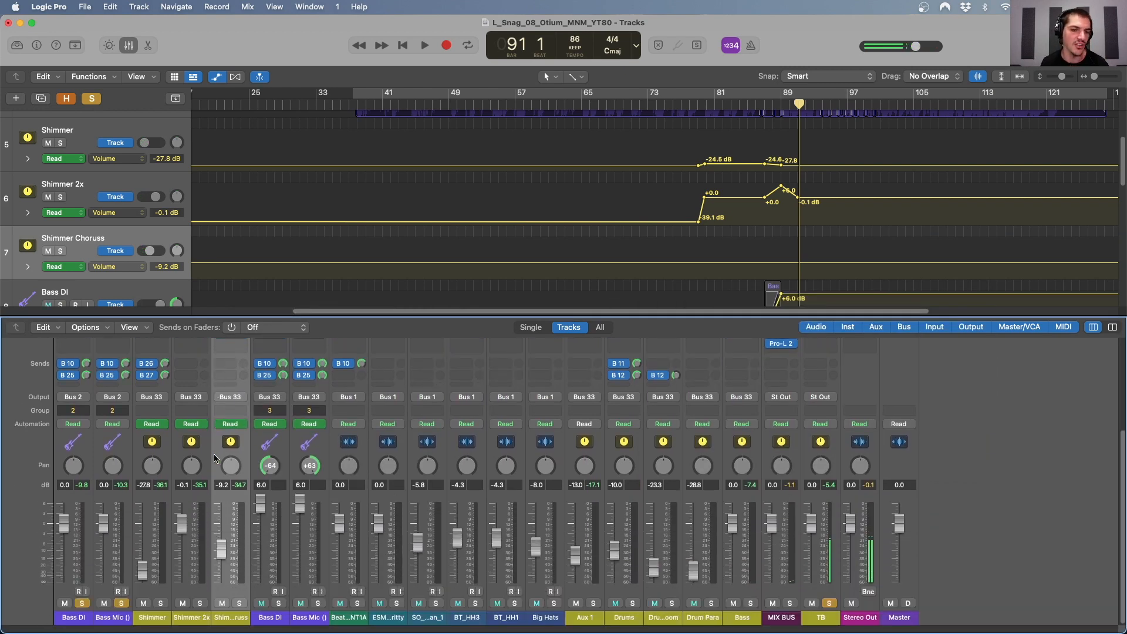
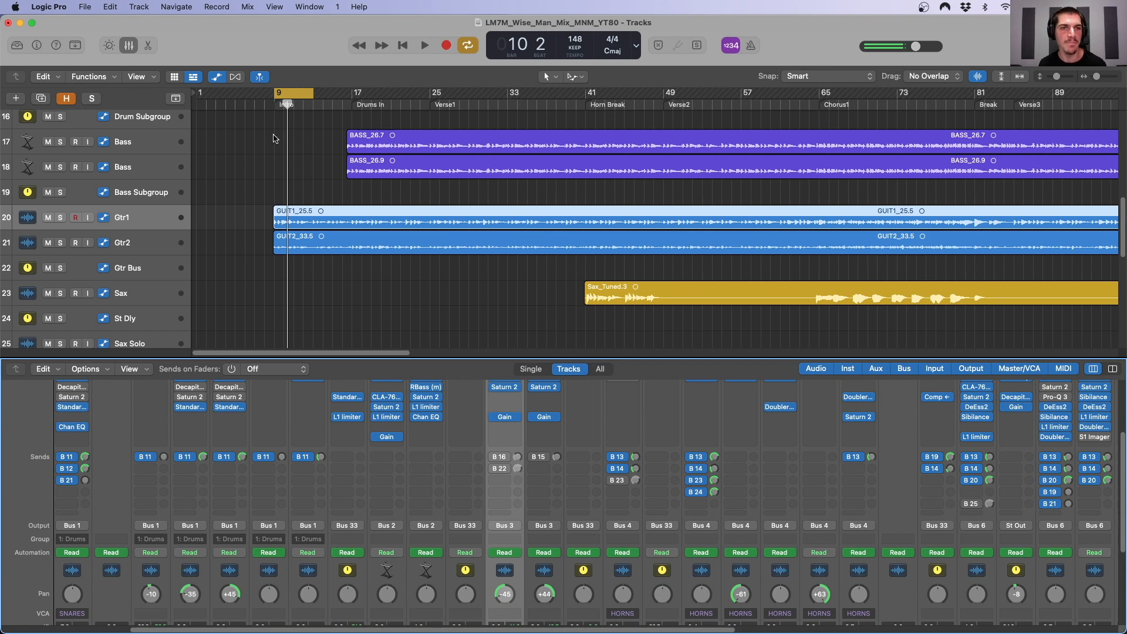
Play the guitar intro from bar 9, stop, and return the playhead to bar 9.
left_click_drag(285, 105, 274, 104)
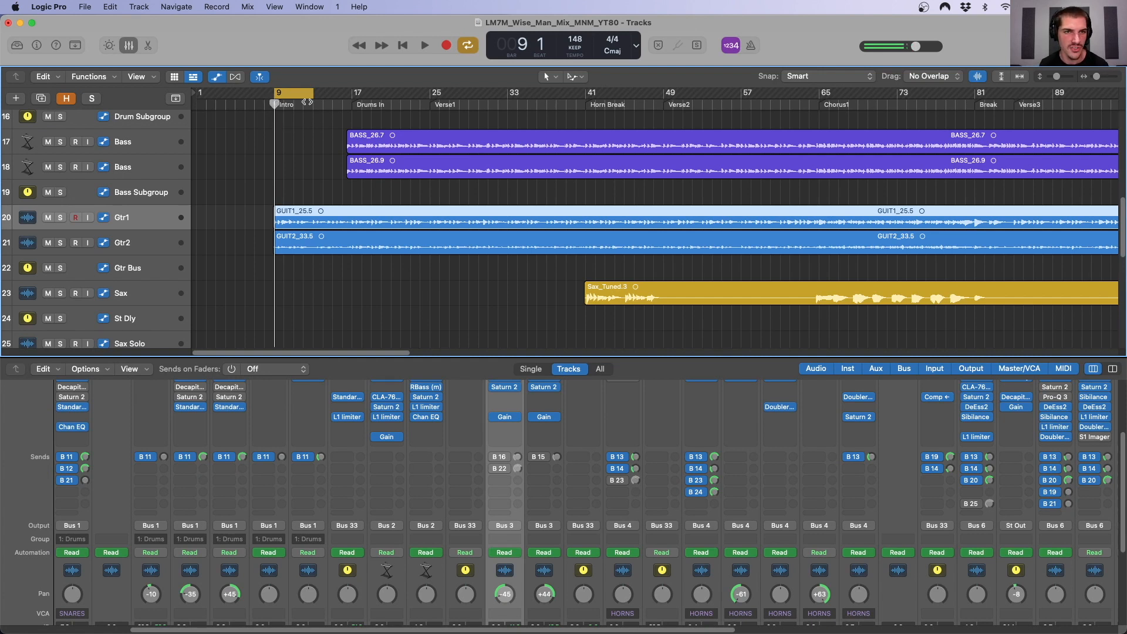
key("space")
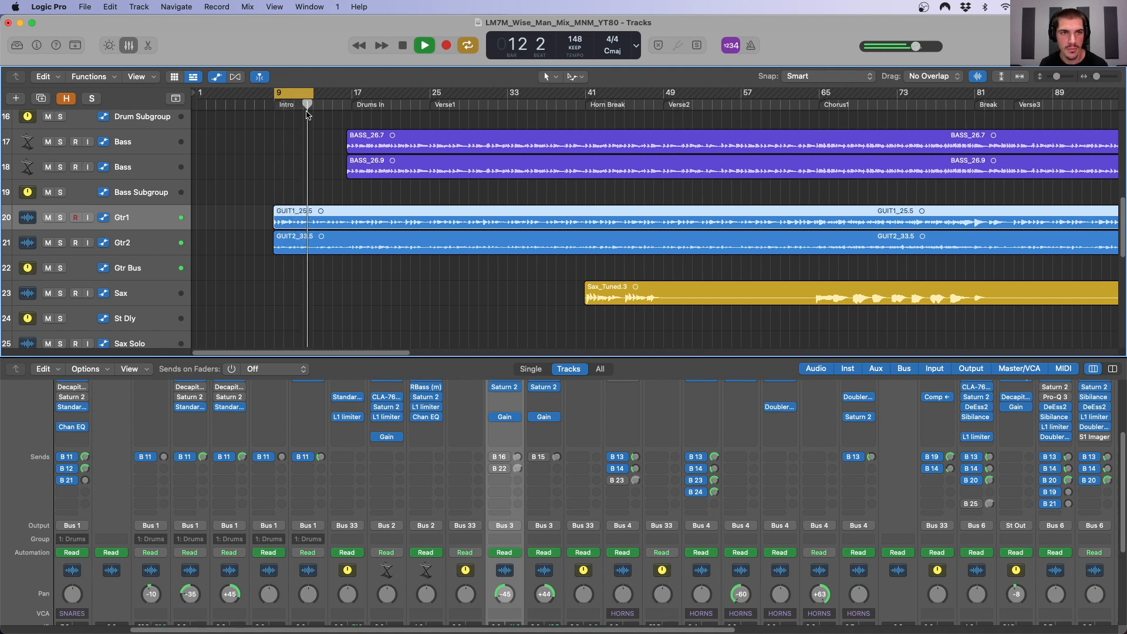
key("space")
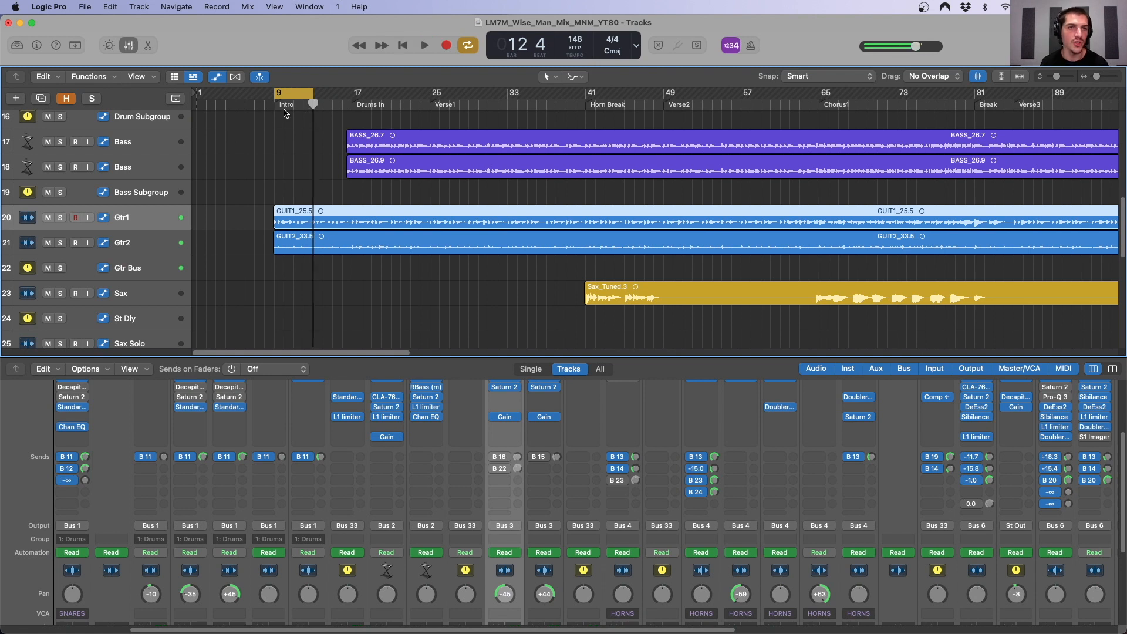
left_click(274, 104)
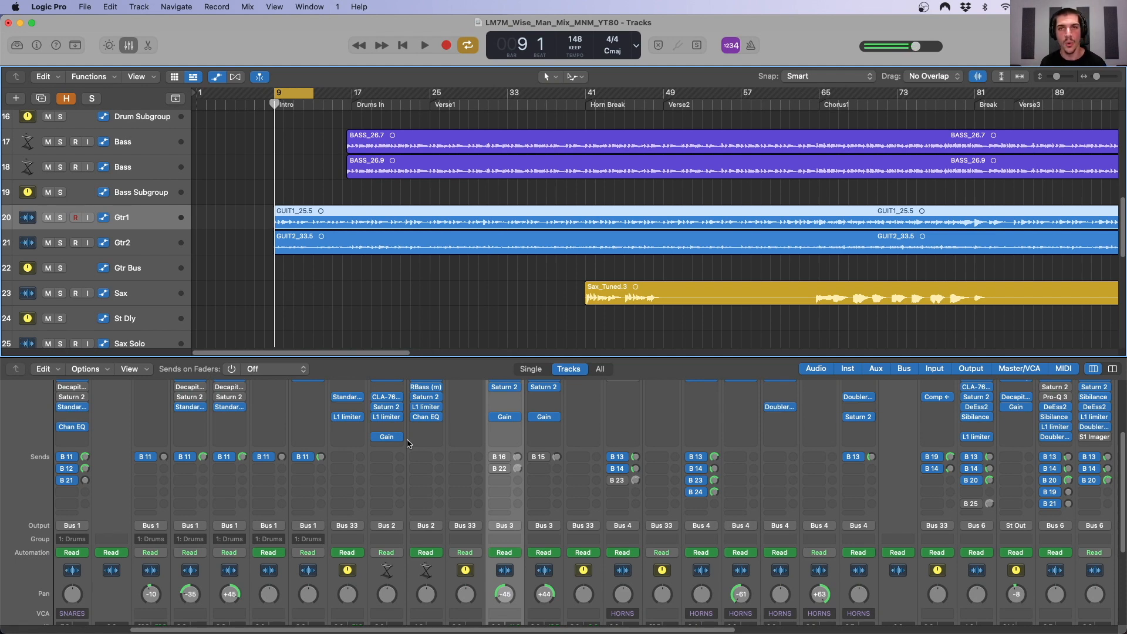
Select the Gtr1 and Gtr2 channel strips together and add a send to Bus 28 on both.
left_click(555, 580, "shift")
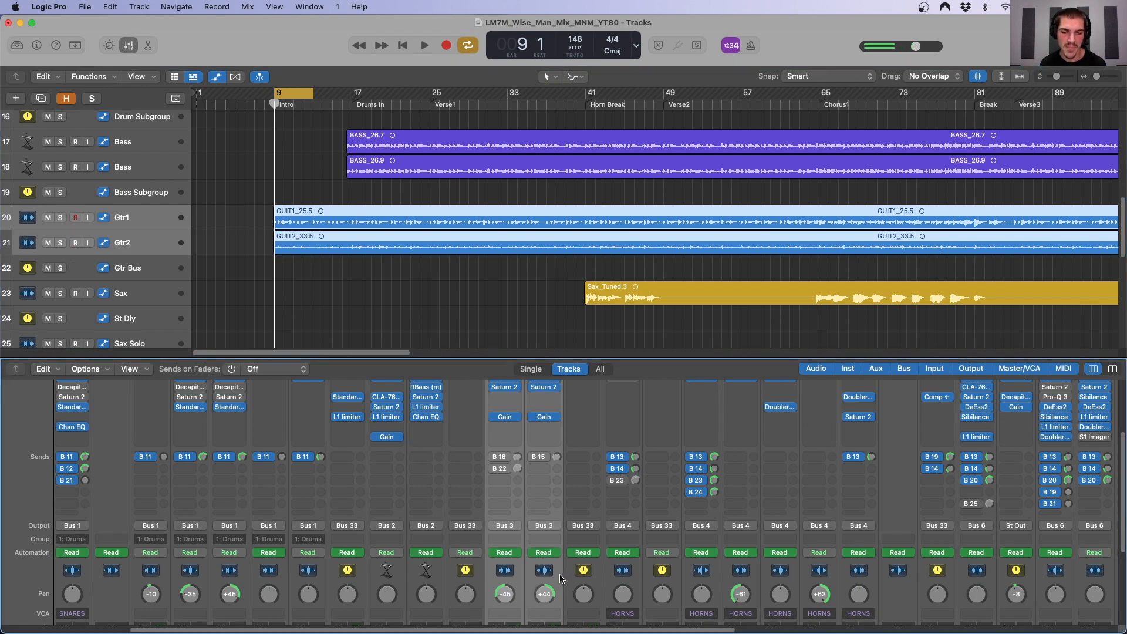
scroll(503, 495, "down", 3)
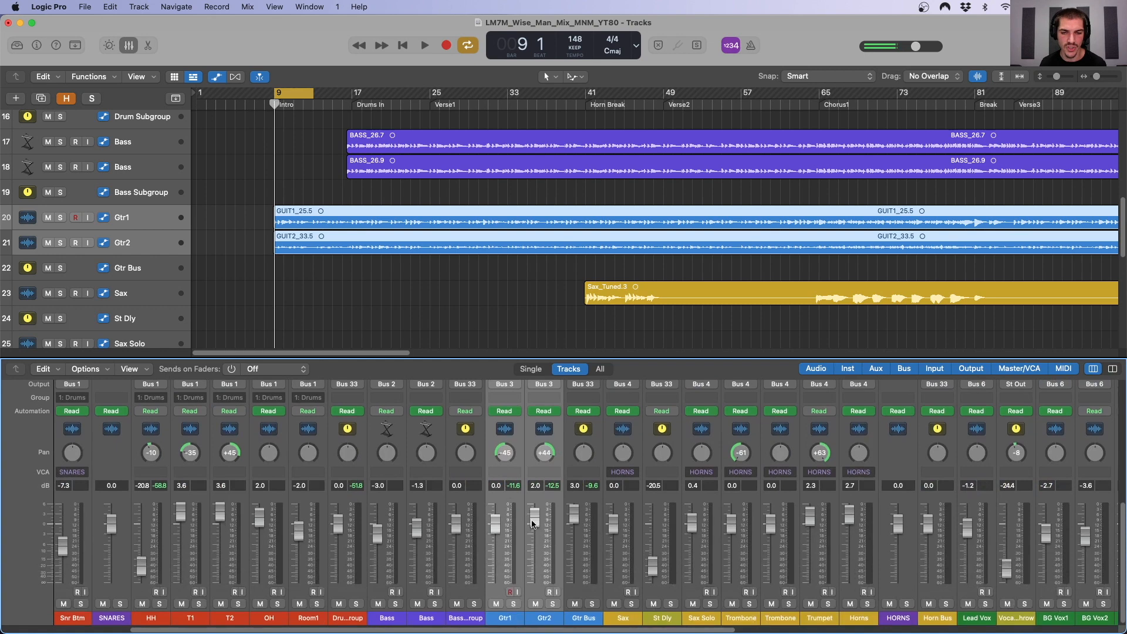
left_click(500, 454)
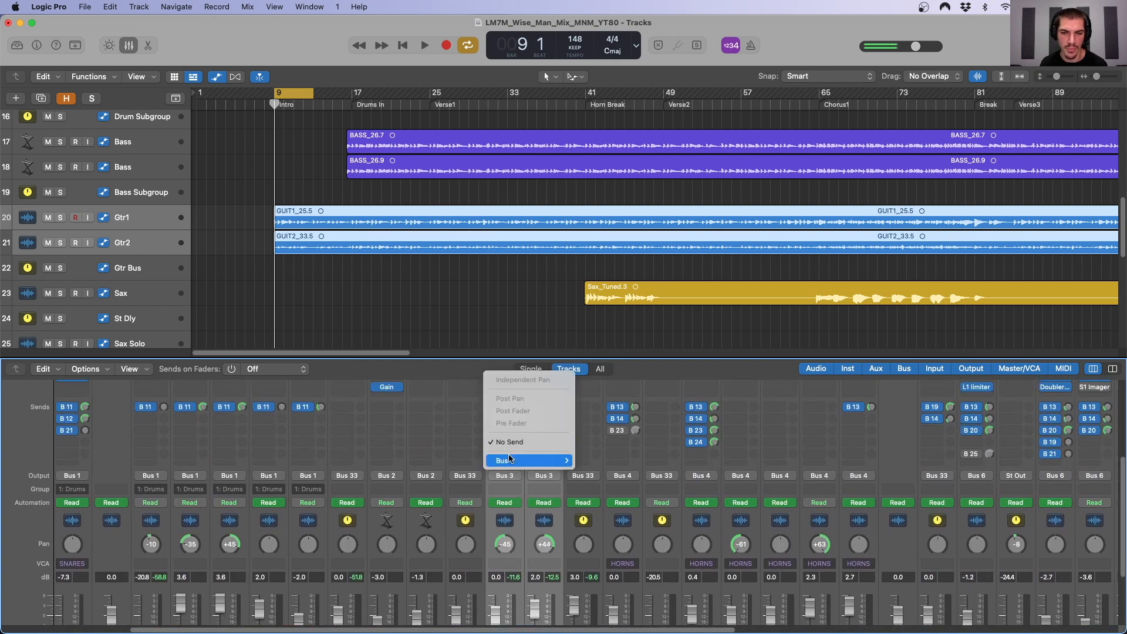
mouse_move(511, 461)
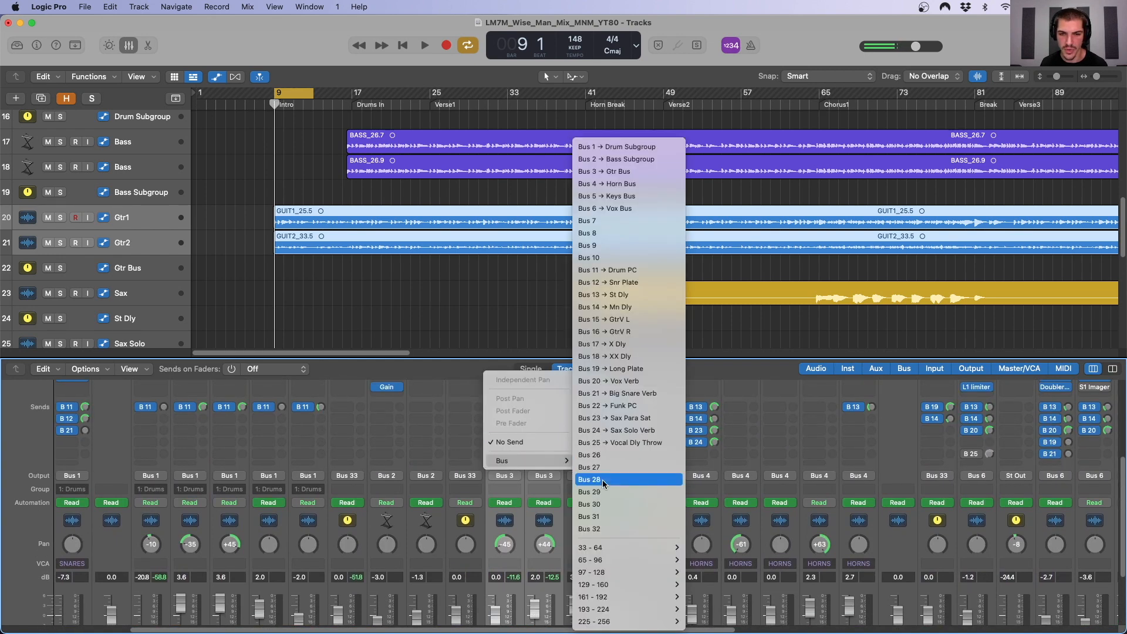
left_click(605, 480)
scroll(516, 495, "right", 15)
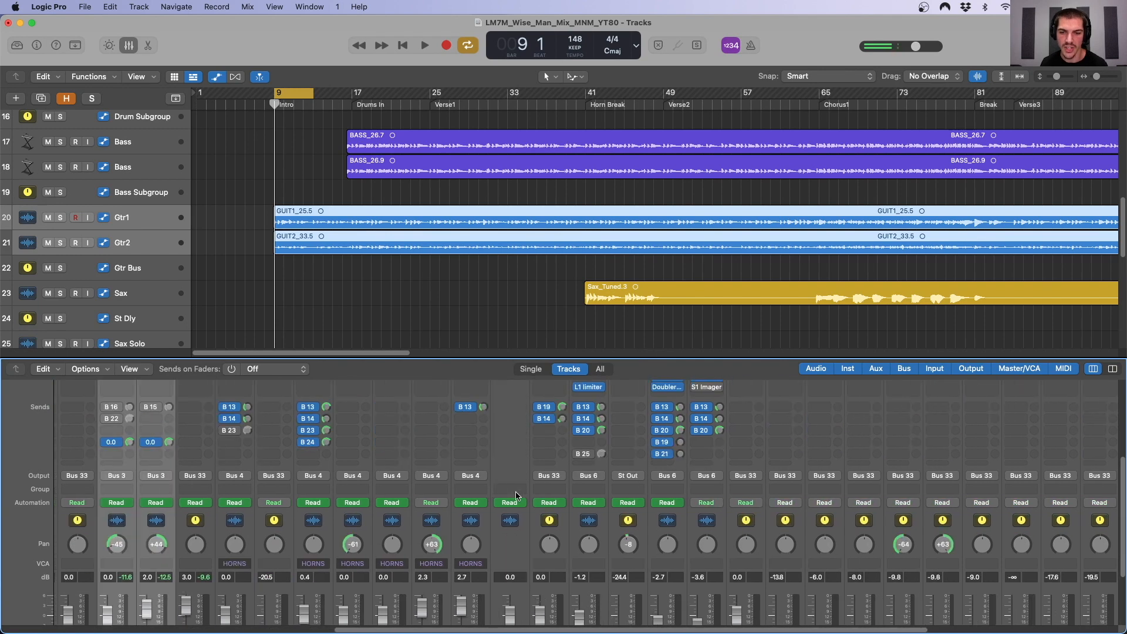
Select the new Bus 28 aux channel strip and rename it Verb/Dly.
left_click(1033, 526)
scroll(1032, 534, "down", 5)
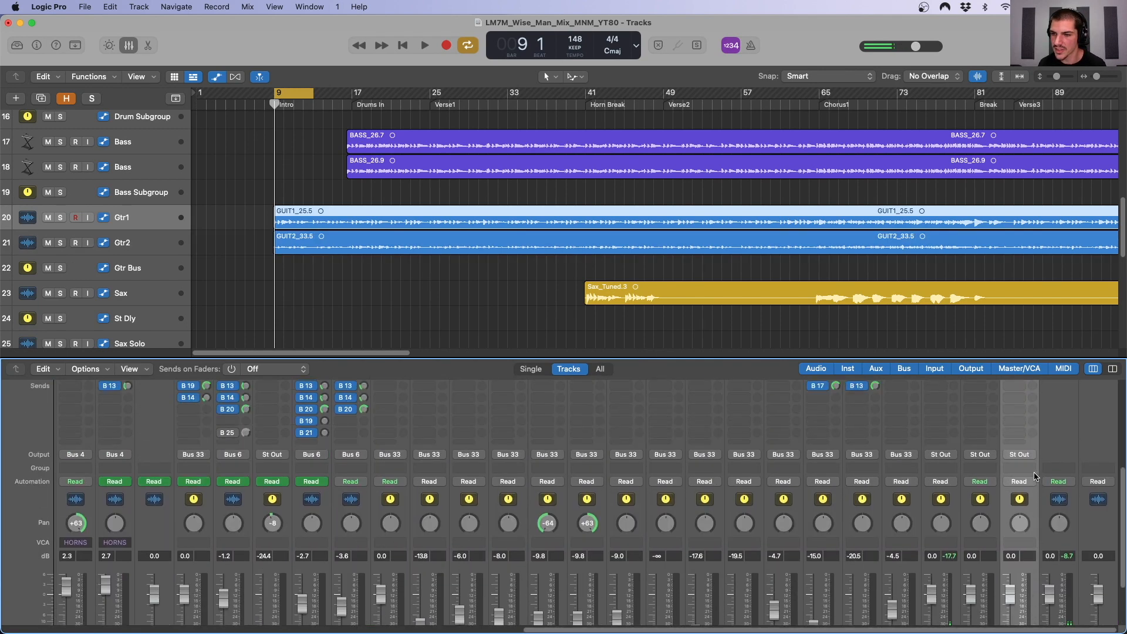
double_click(1015, 618)
type("Verb/Dly")
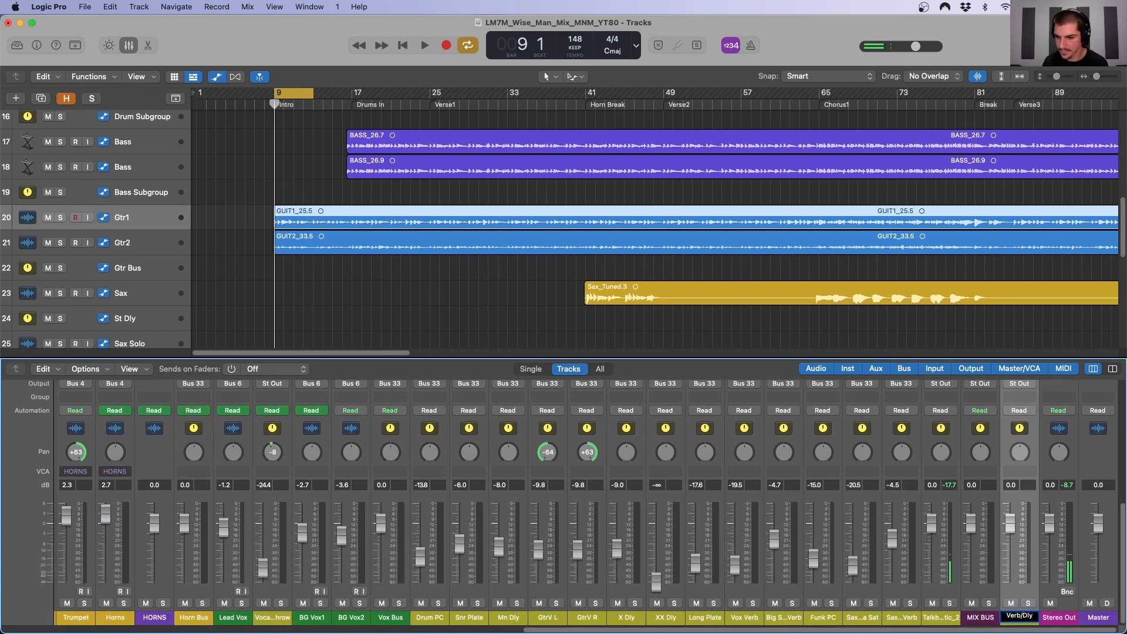
Insert the Softube Spring Reverb on the Verb/Dly channel and move its window aside.
scroll(1017, 610, "up", 10)
left_click(1020, 459)
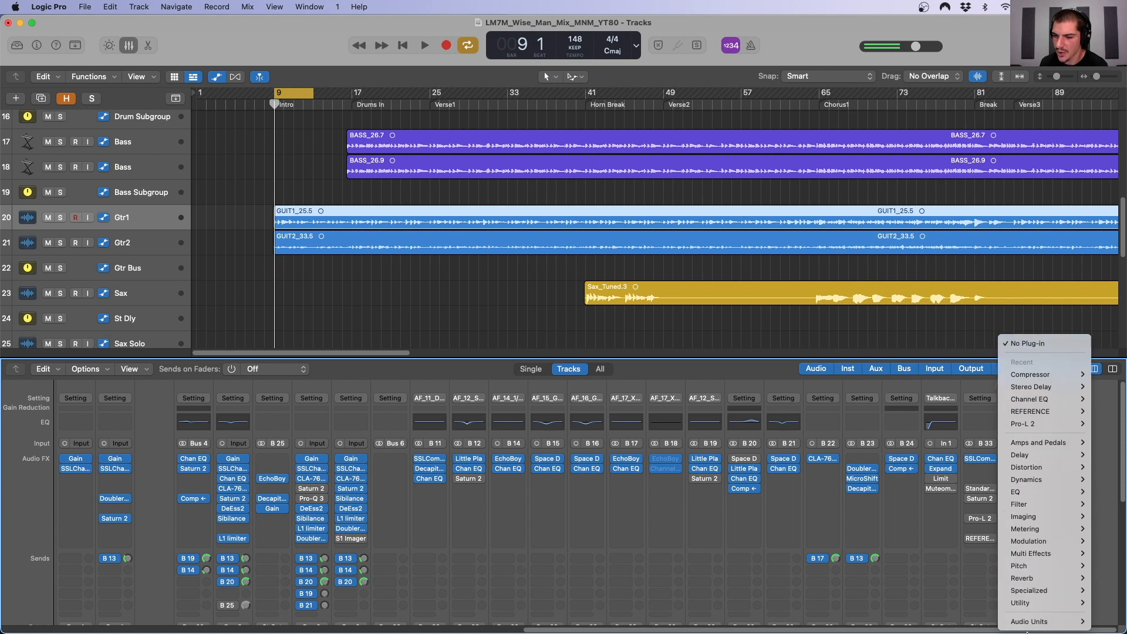
mouse_move(1028, 623)
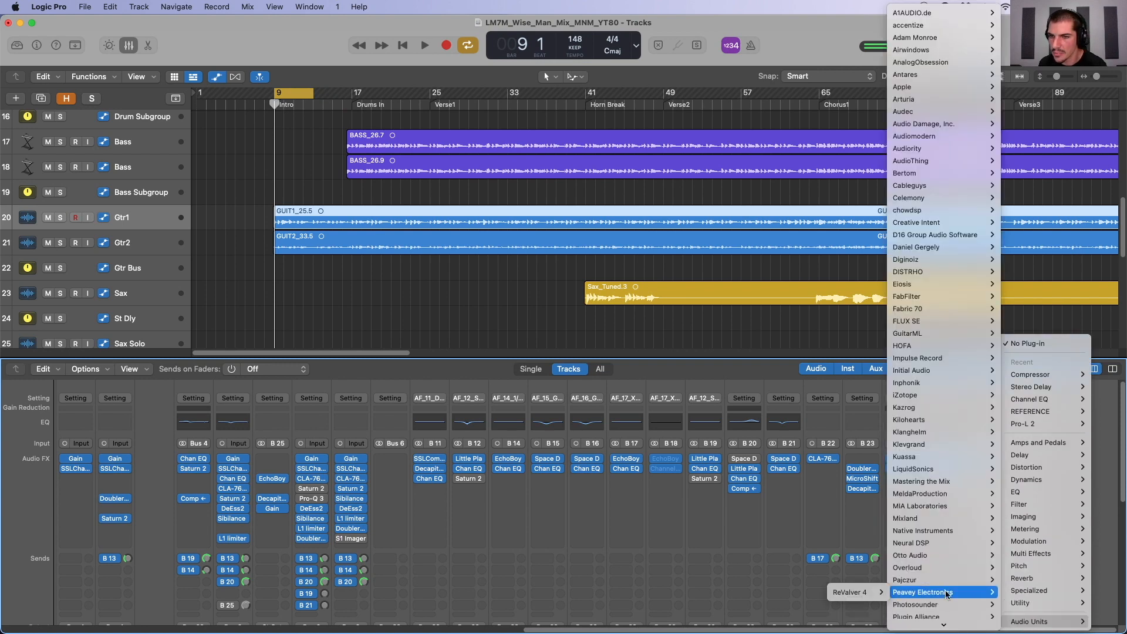
scroll(945, 593, "down", 3)
scroll(947, 595, "down", 5)
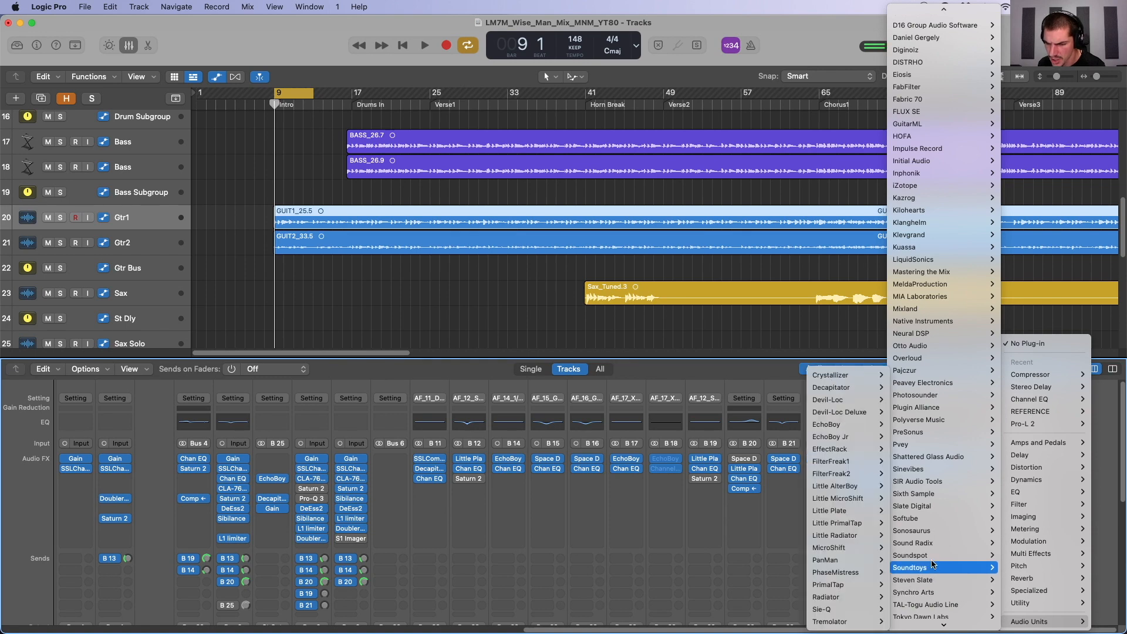
mouse_move(927, 522)
mouse_move(845, 531)
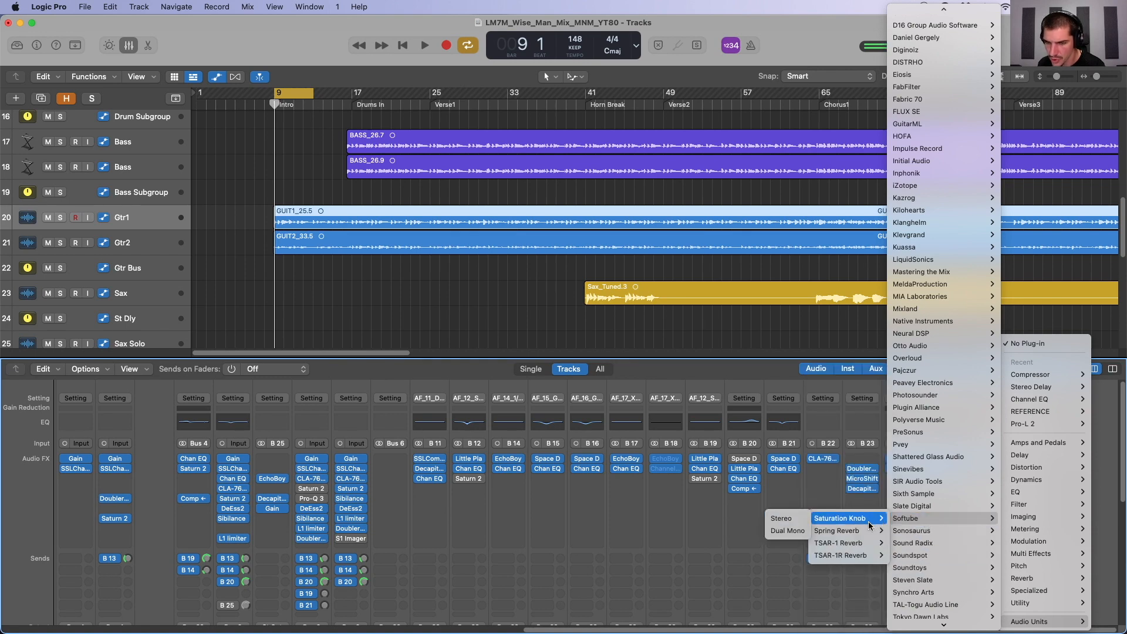
left_click(796, 532)
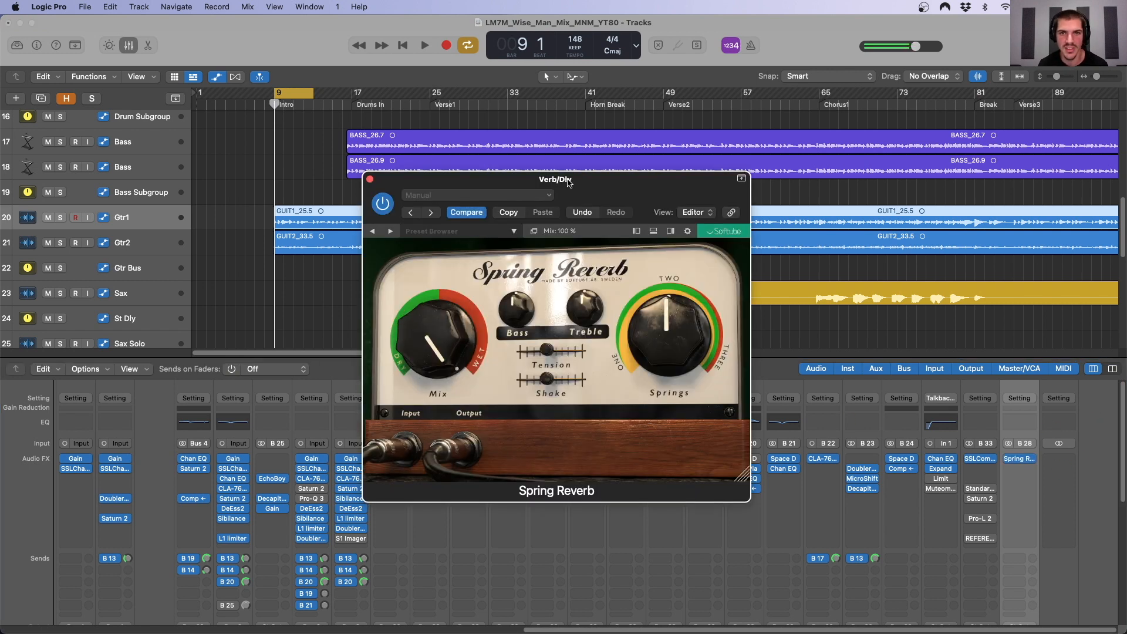
left_click_drag(565, 179, 611, 181)
Play the guitar intro from bar 9, lower the Verb/Dly fader to -4.6 dB while listening, and stop playback.
key("space")
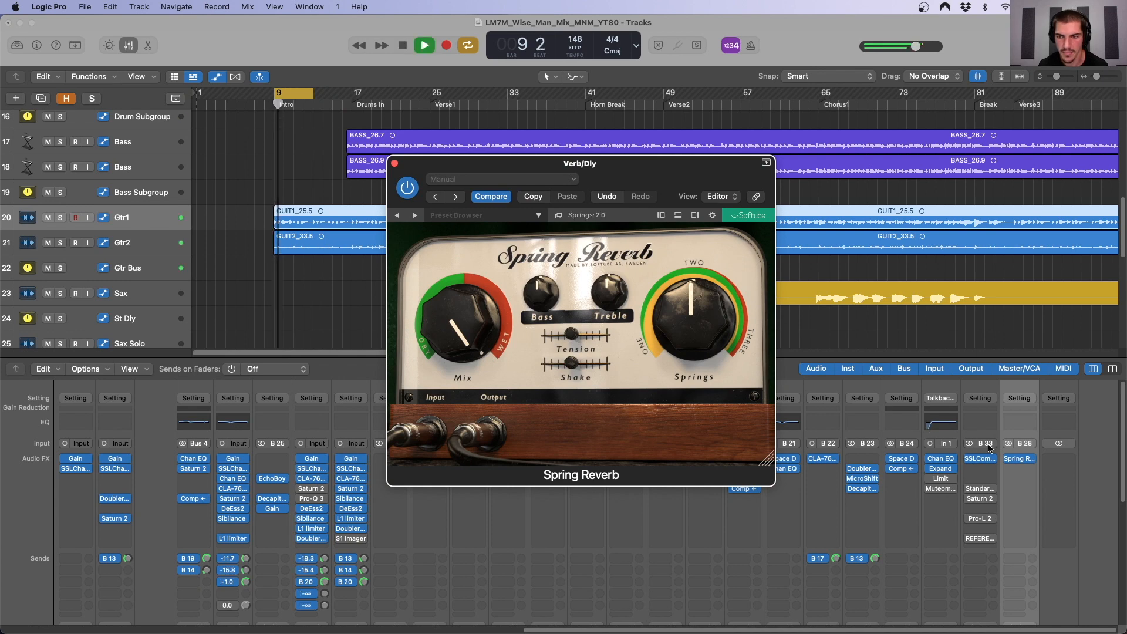
scroll(885, 410, "down", 5)
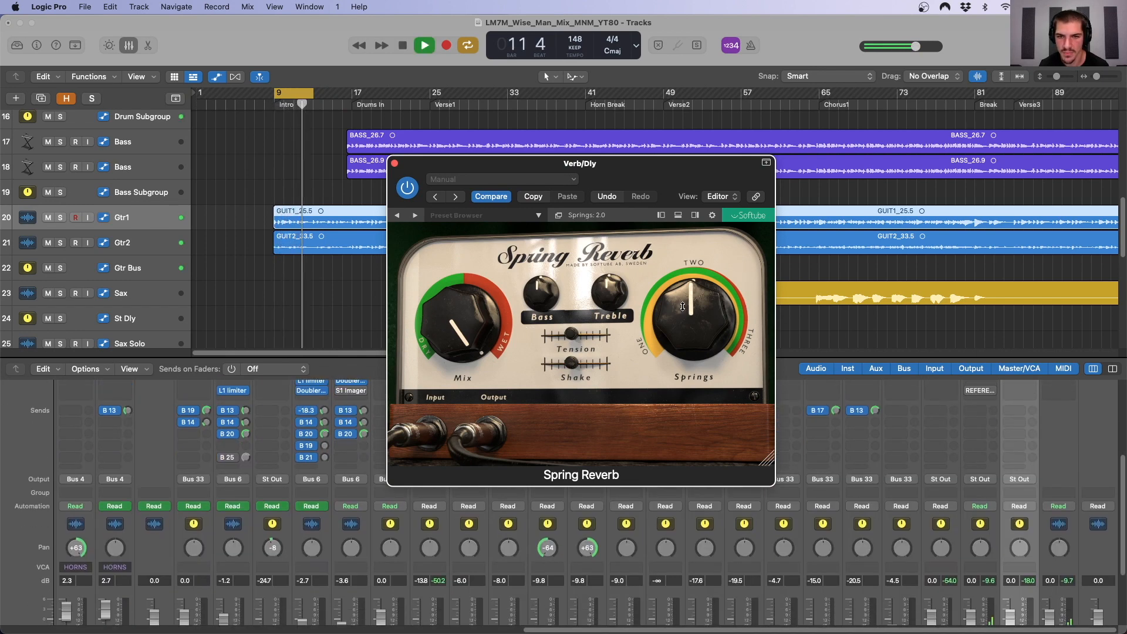
scroll(1073, 501, "down", 3)
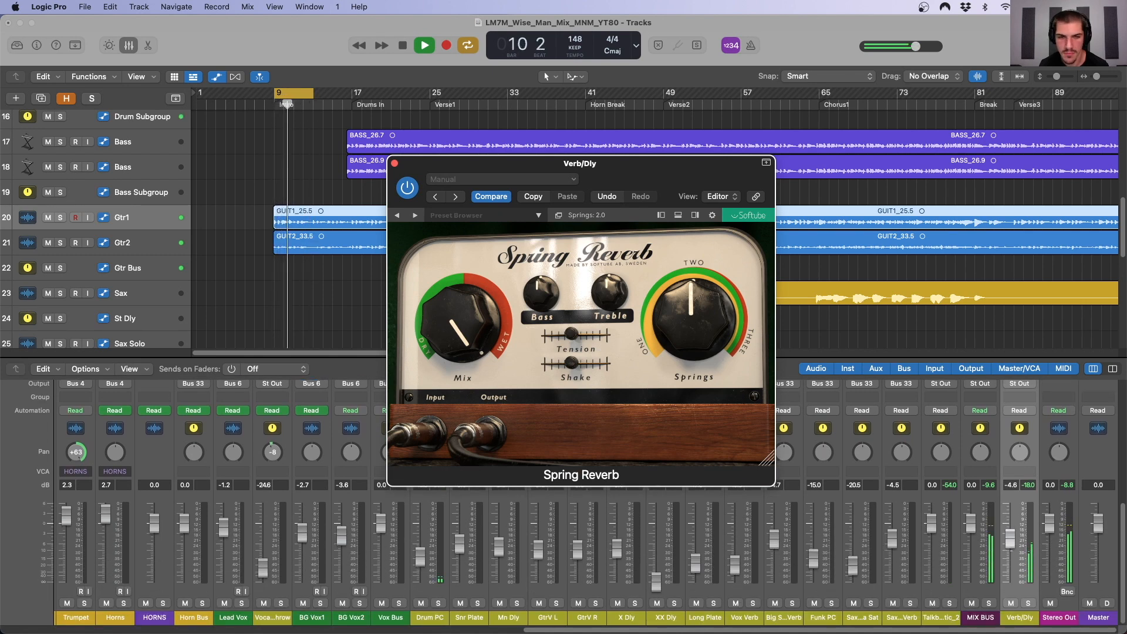
left_click(1012, 459)
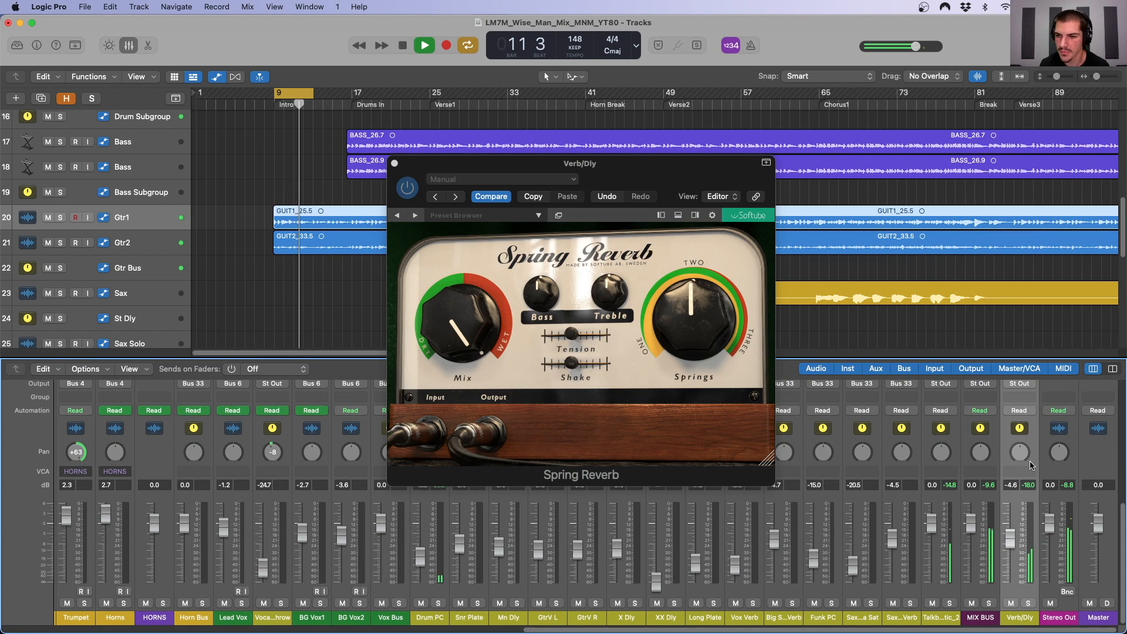
key("space")
Insert a Stereo Delay below the Spring Reverb on Verb/Dly and place the two plug-in windows side by side.
scroll(1022, 455, "up", 3)
scroll(1033, 450, "up", 1)
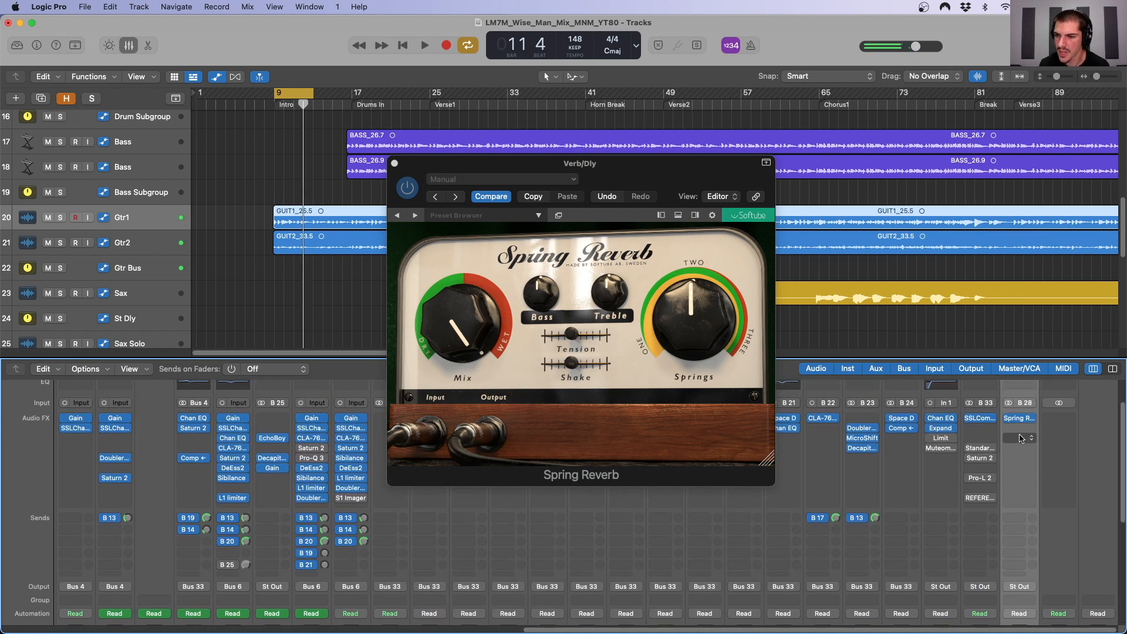
left_click(1021, 428)
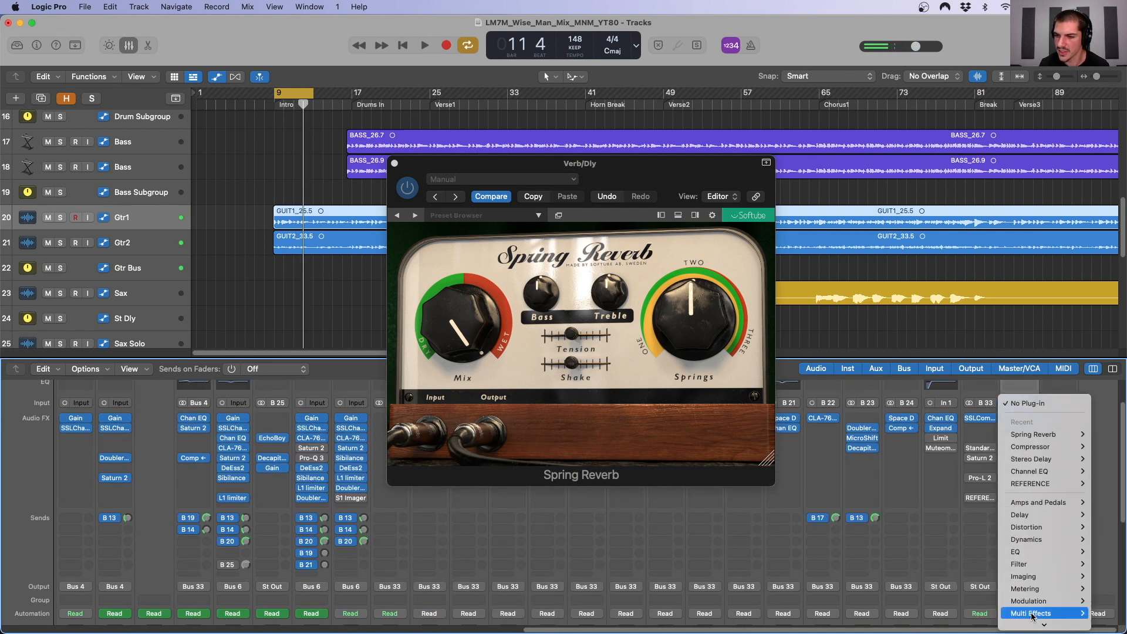
mouse_move(1023, 515)
mouse_move(969, 519)
mouse_move(963, 559)
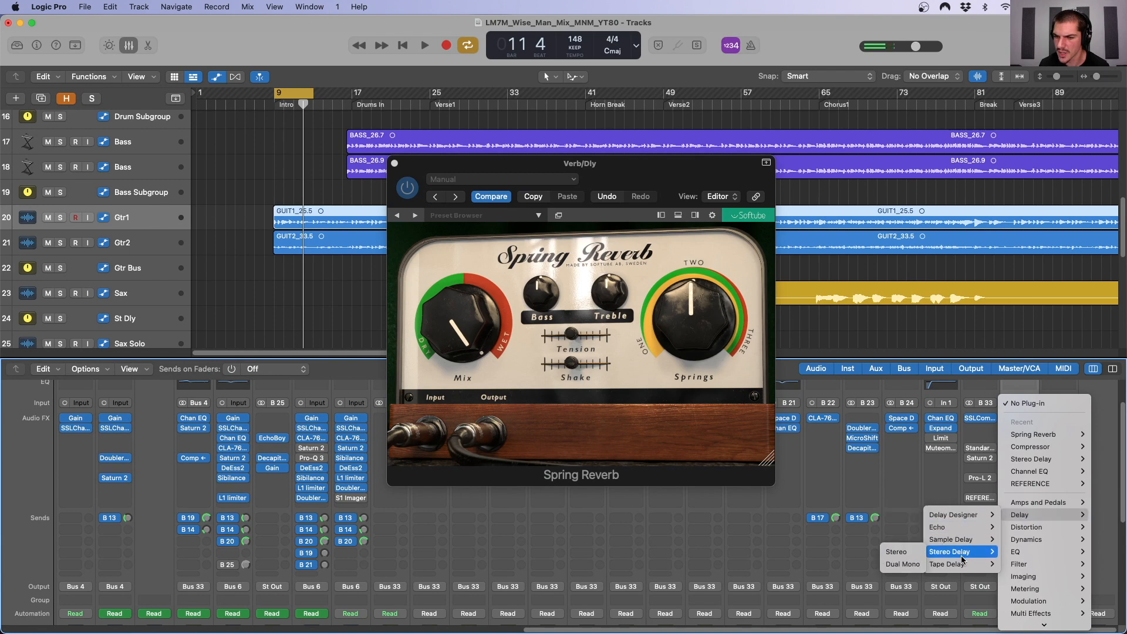
left_click(896, 552)
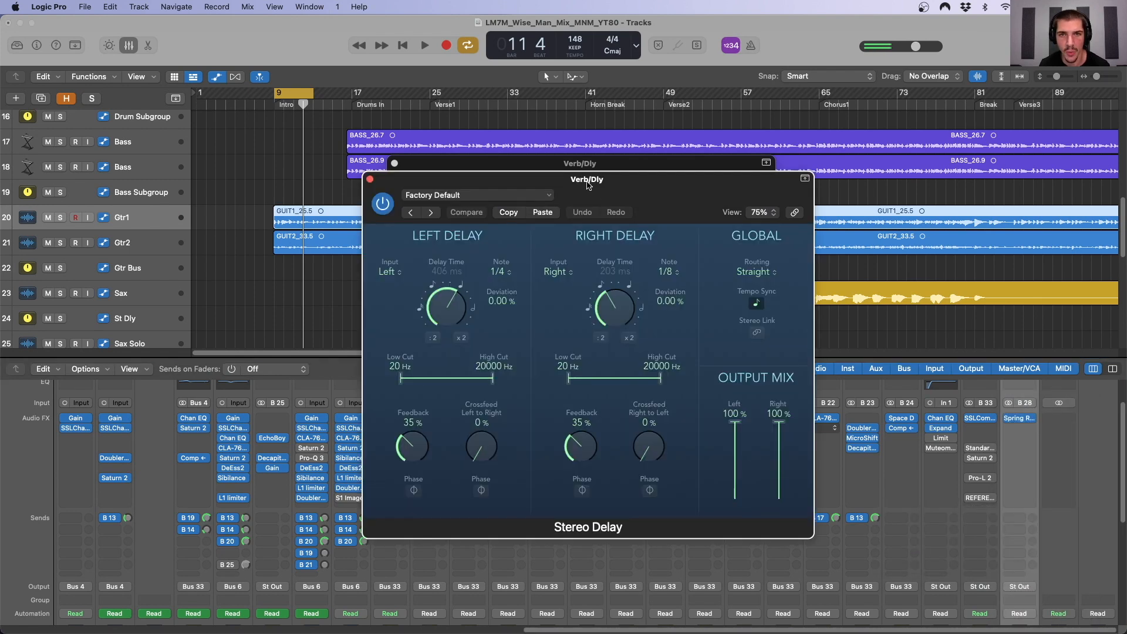
left_click_drag(602, 172, 741, 167)
left_click_drag(438, 170, 164, 186)
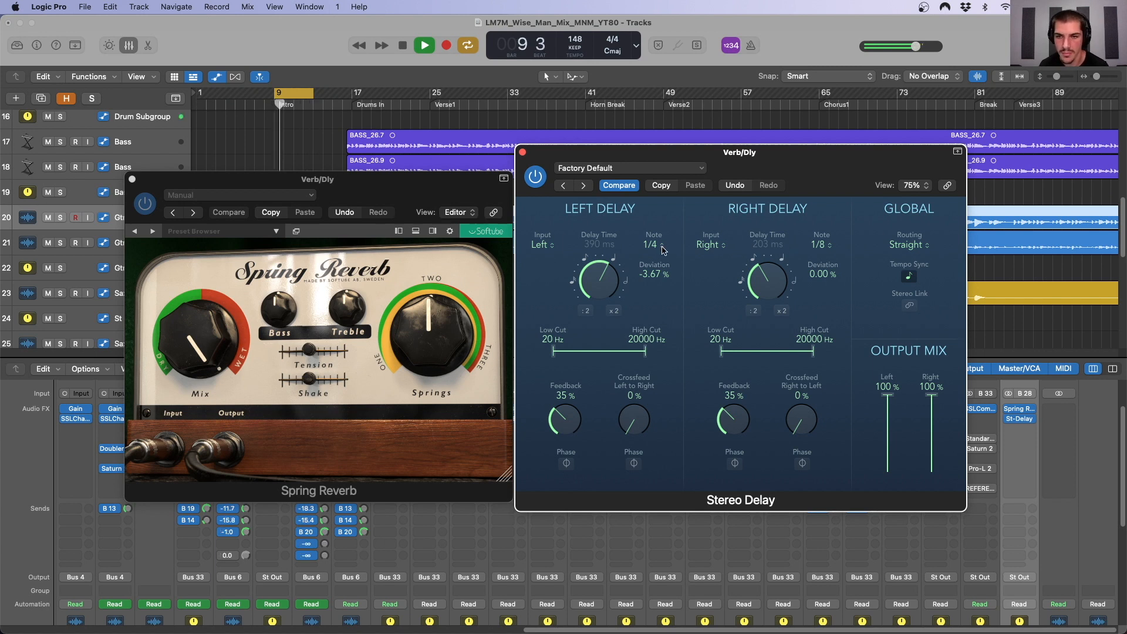
Set the Stereo Delay feedback to 45 % on the right and 41 % on the left during playback, and stop.
left_click_drag(732, 422, 740, 403)
left_click_drag(565, 419, 566, 407)
scroll(984, 397, "down", 5)
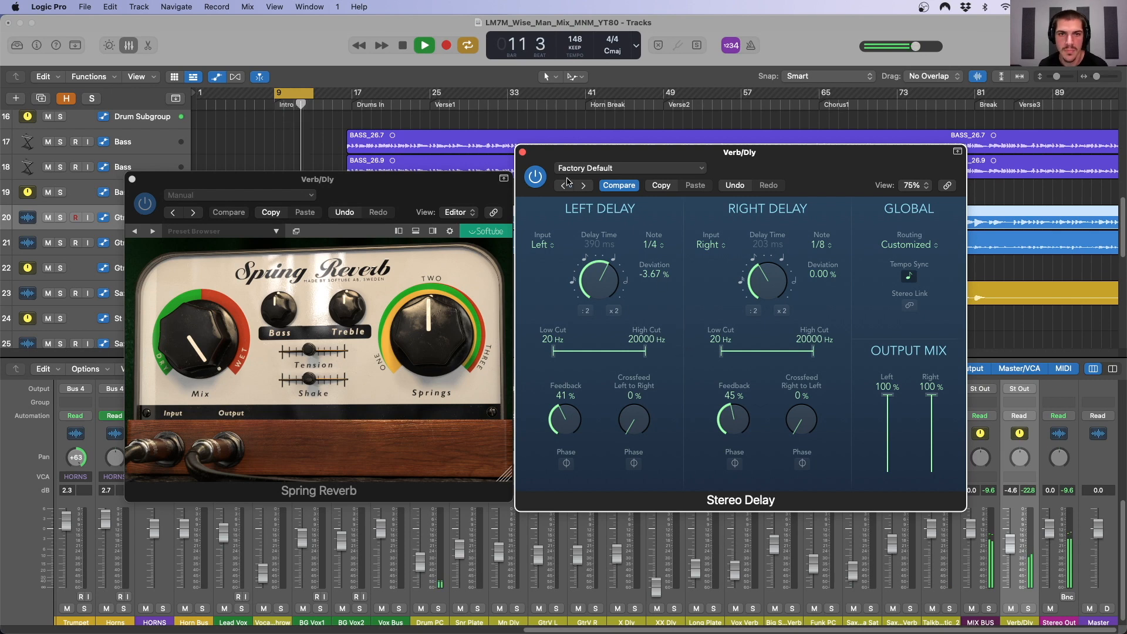
key("space")
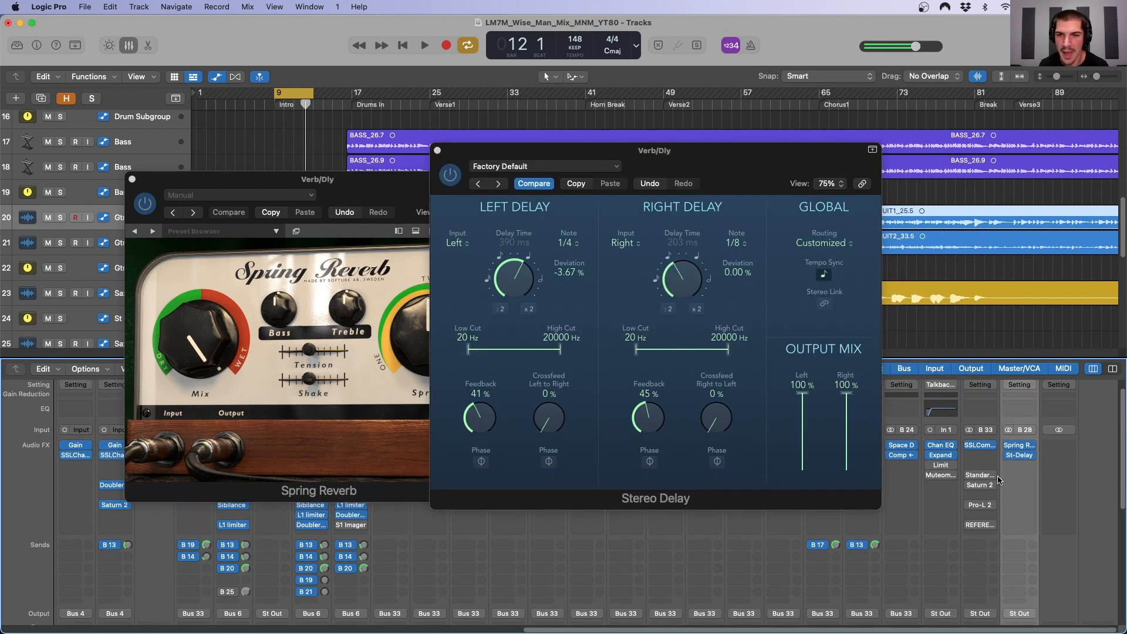
Move the Spring Reverb below the Stereo Delay on Verb/Dly, play the intro, and reopen the reverb beside the delay window.
left_click_drag(1021, 448, 1022, 467)
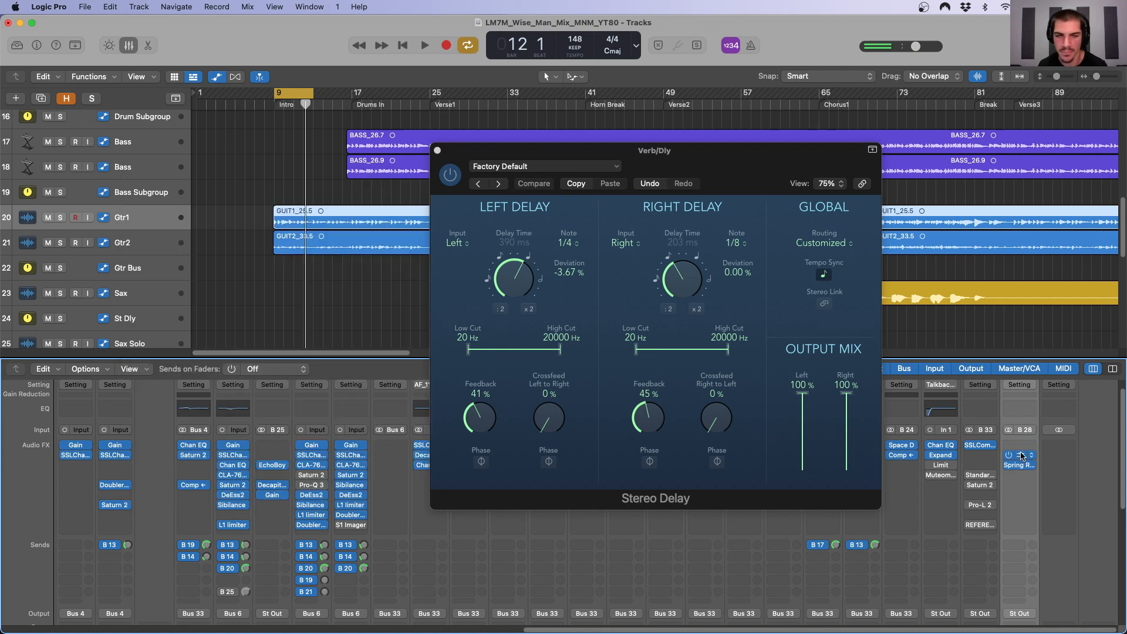
key("space")
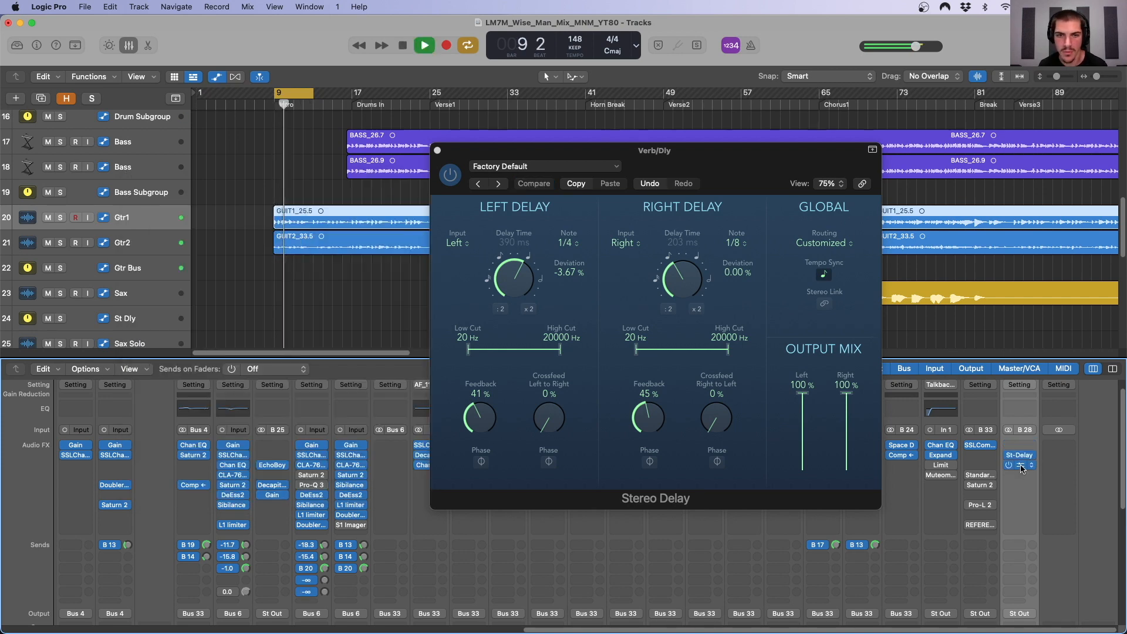
left_click(1021, 466)
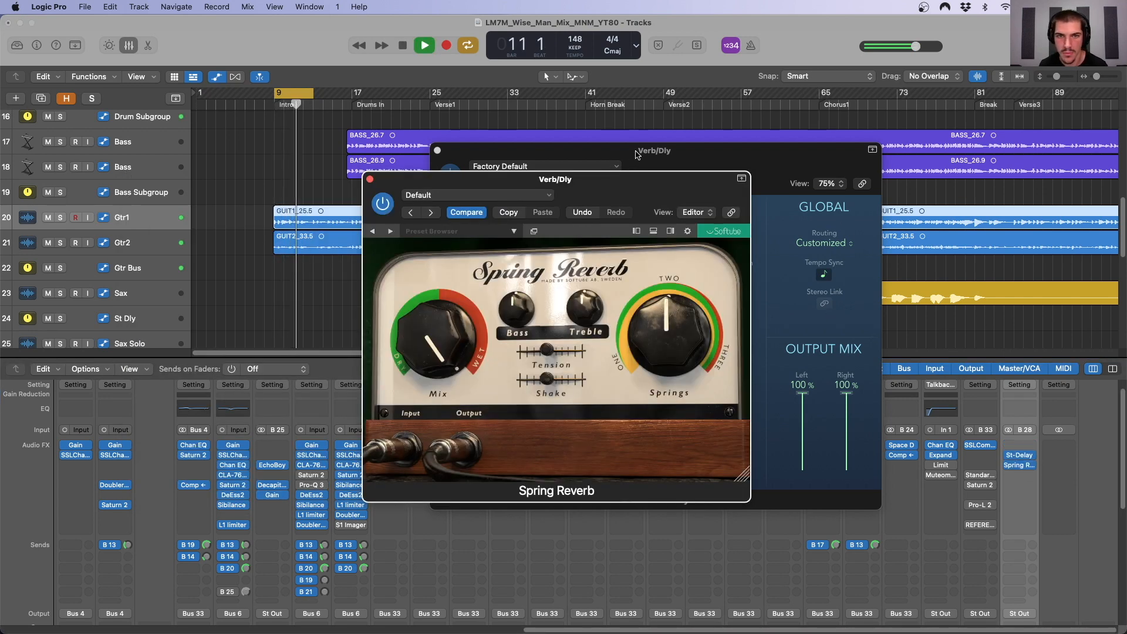
left_click_drag(637, 179, 946, 210)
left_click_drag(768, 154, 472, 165)
left_click_drag(706, 210, 625, 170)
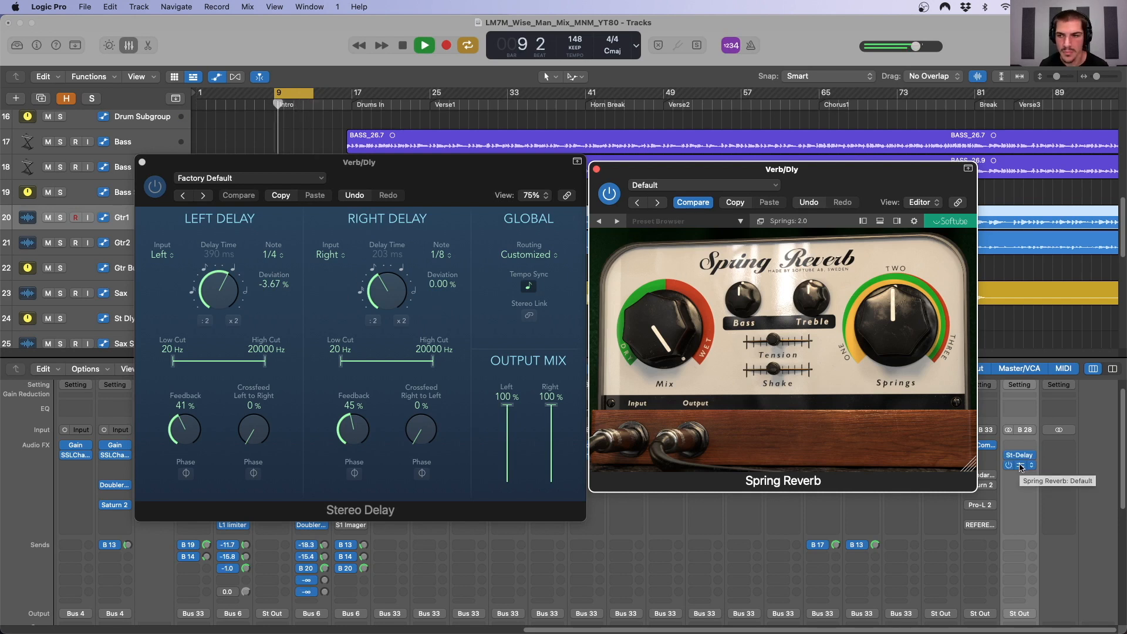
Copy the Spring Reverb to the slot above the Stereo Delay, keeping the upper one active and the lower one bypassed.
left_click_drag(1020, 468, 1016, 447)
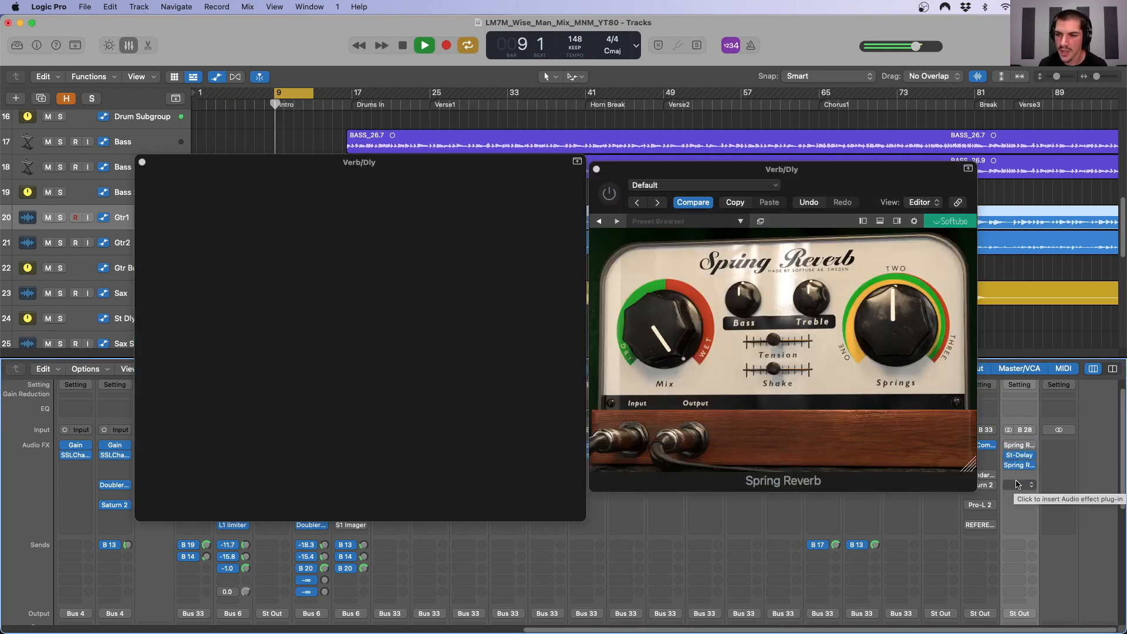
left_click(1022, 456)
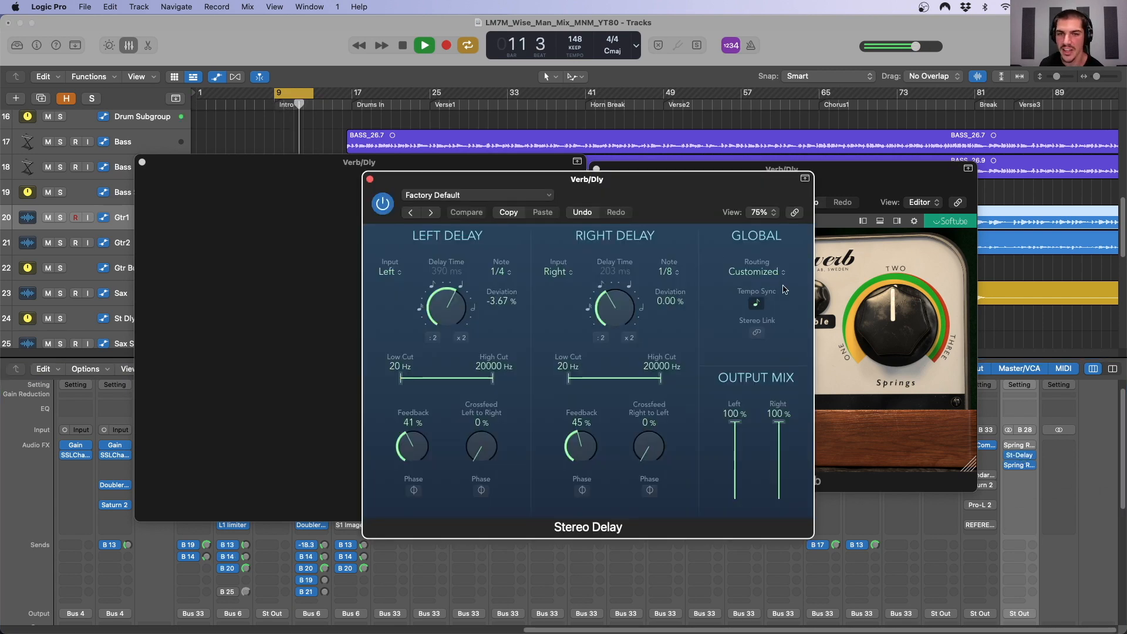
left_click(1013, 449)
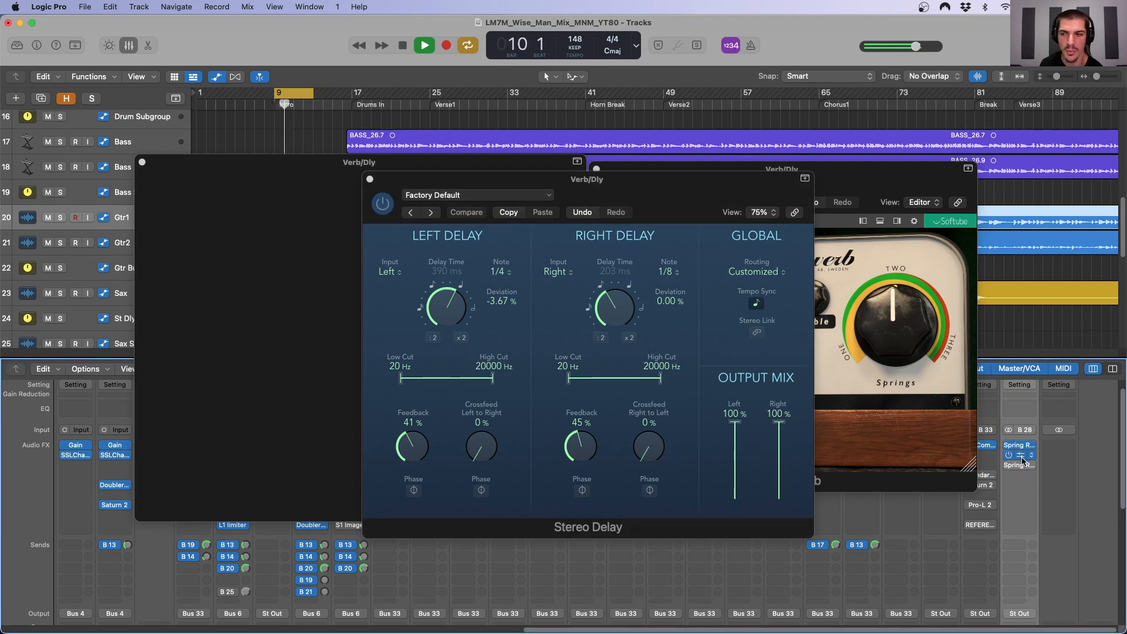
Close the blank plug-in window and show both Spring Reverb windows side by side.
left_click(306, 240)
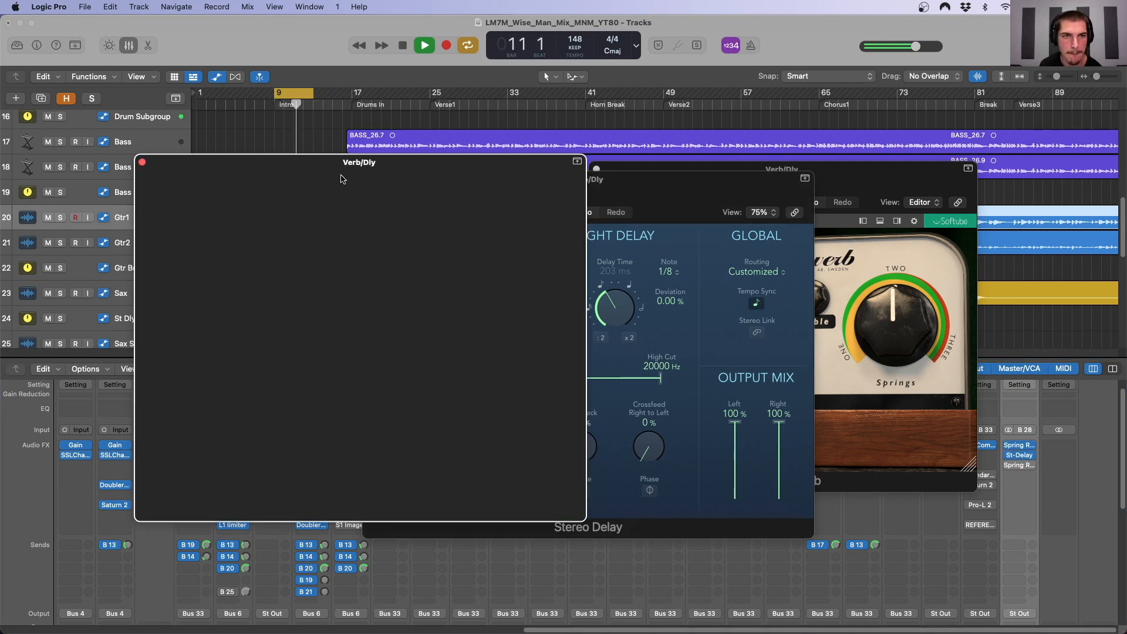
left_click(141, 163)
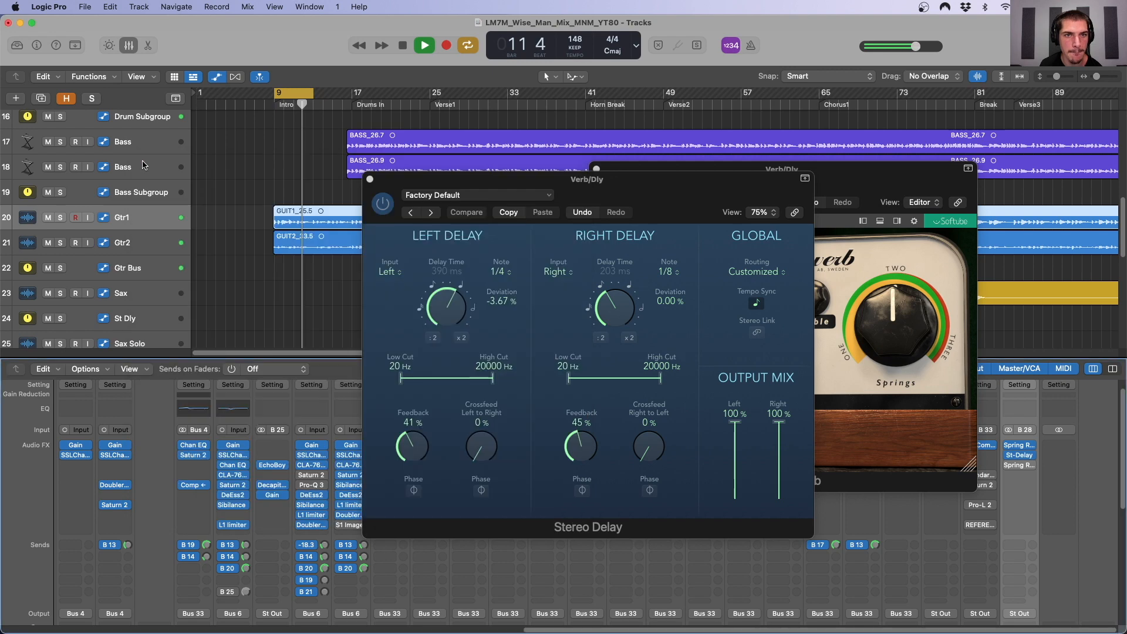
left_click(1017, 448)
left_click(1019, 467)
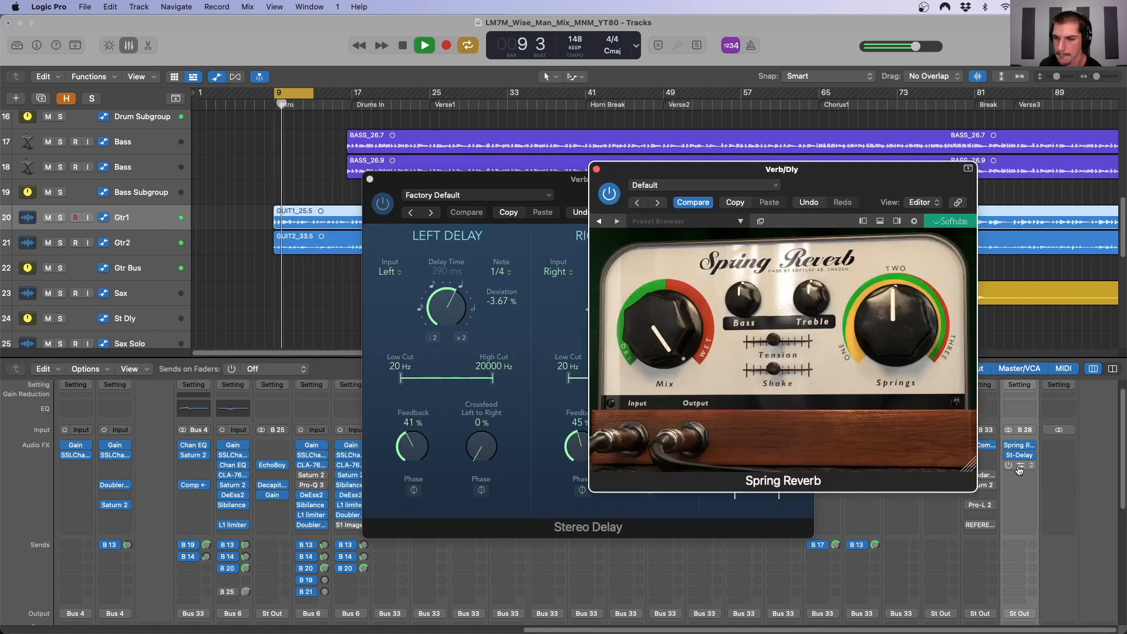
left_click(1020, 469)
left_click_drag(583, 198, 305, 170)
Alternate the bypass of the two Spring Reverbs during playback to compare reverb before and after the delay, and stop.
left_click(1009, 447)
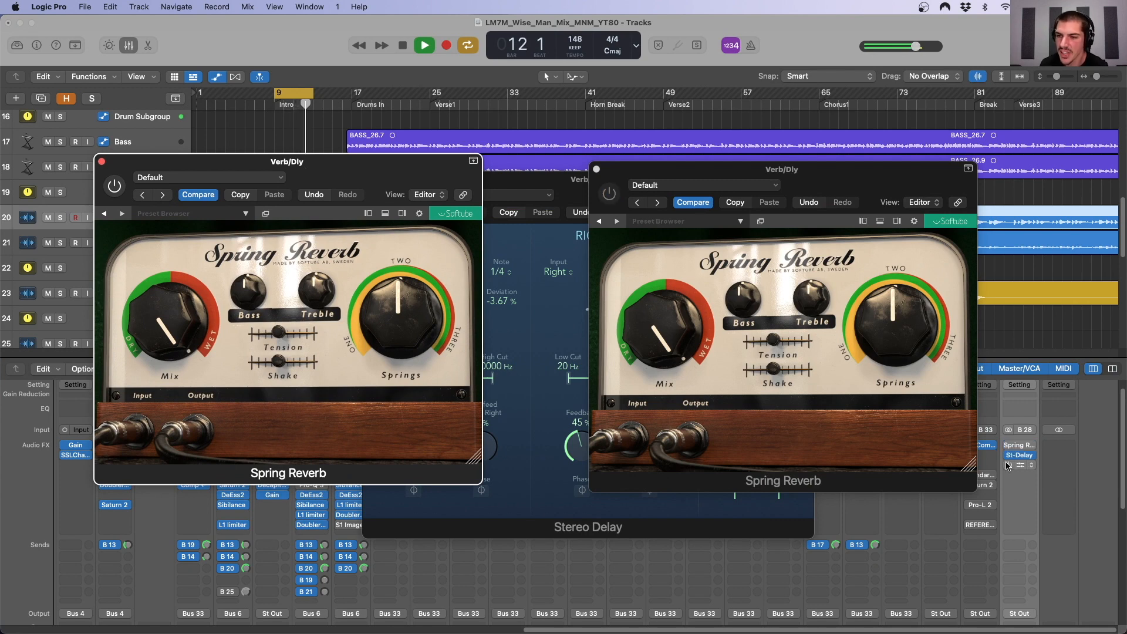
left_click(1007, 466)
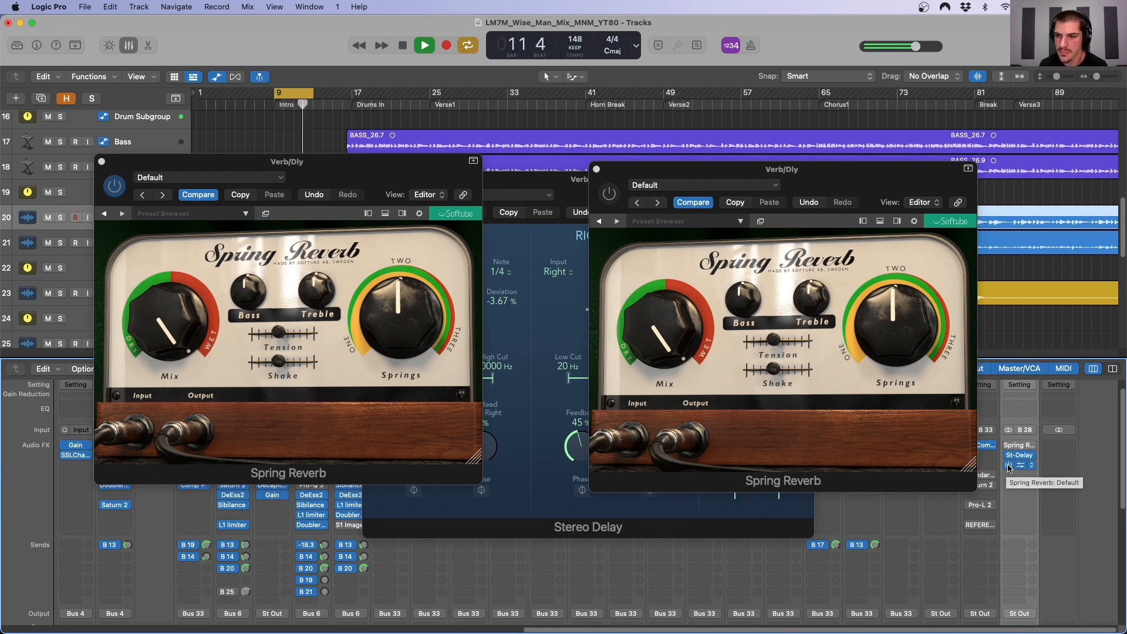
left_click(1009, 464)
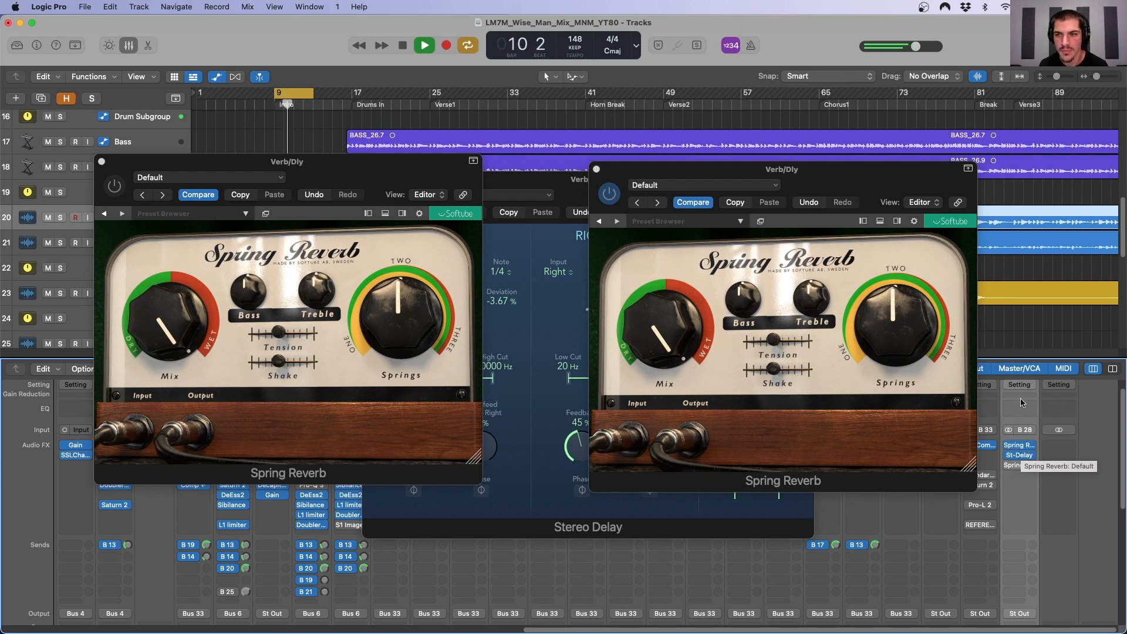
key("space")
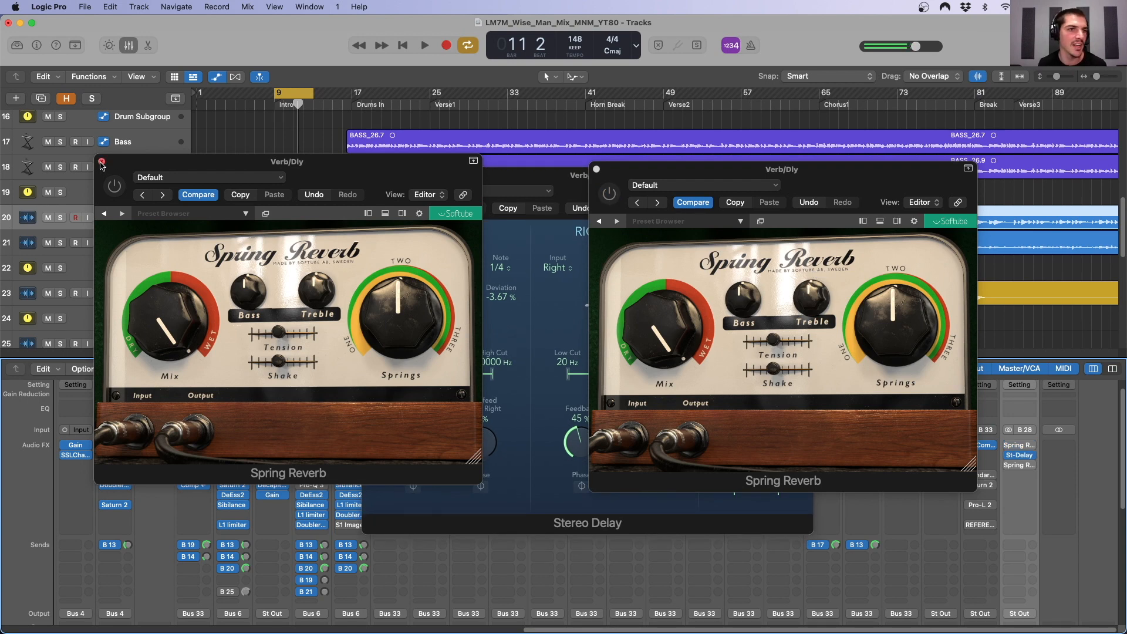
Close both Spring Reverb windows and the Stereo Delay window.
left_click(102, 162)
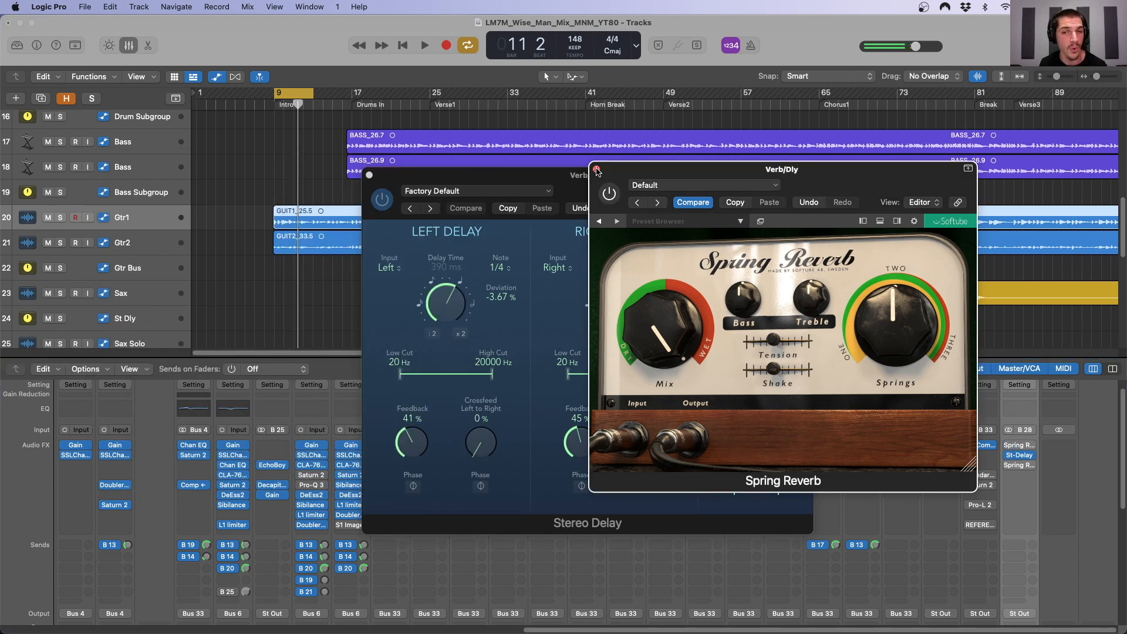
left_click(590, 179)
left_click_drag(590, 182, 608, 153)
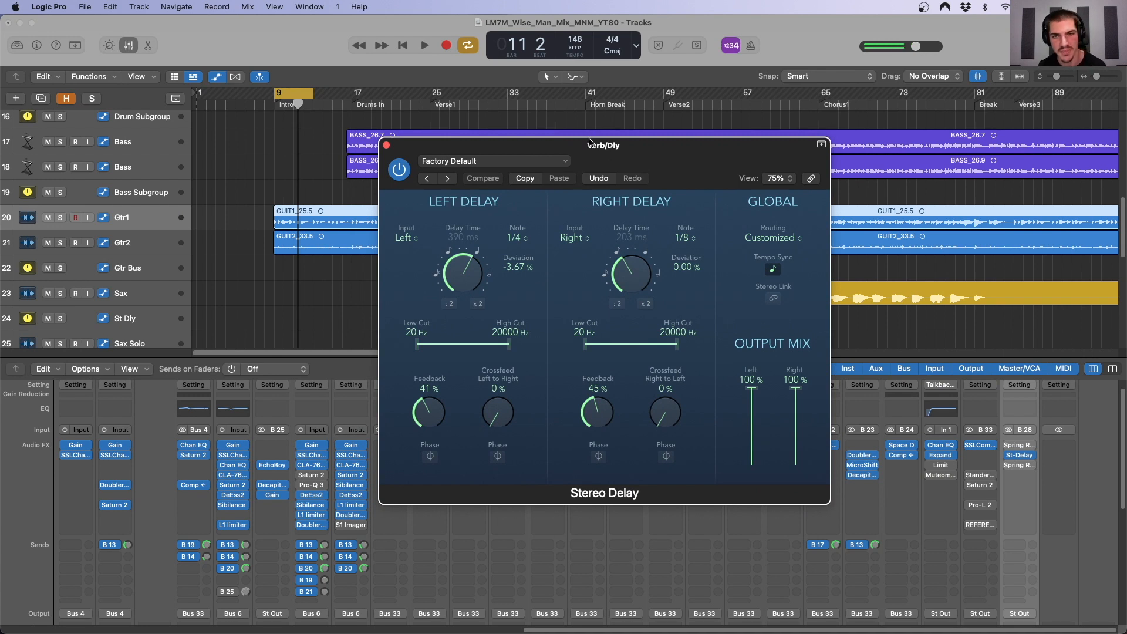
left_click_drag(410, 154, 464, 172)
Move the Stereo Delay to a lower insert slot on the Verb/Dly bus, leaving empty slots between it and the Spring Reverbs.
left_click_drag(1020, 455, 1025, 511)
left_click(1020, 455)
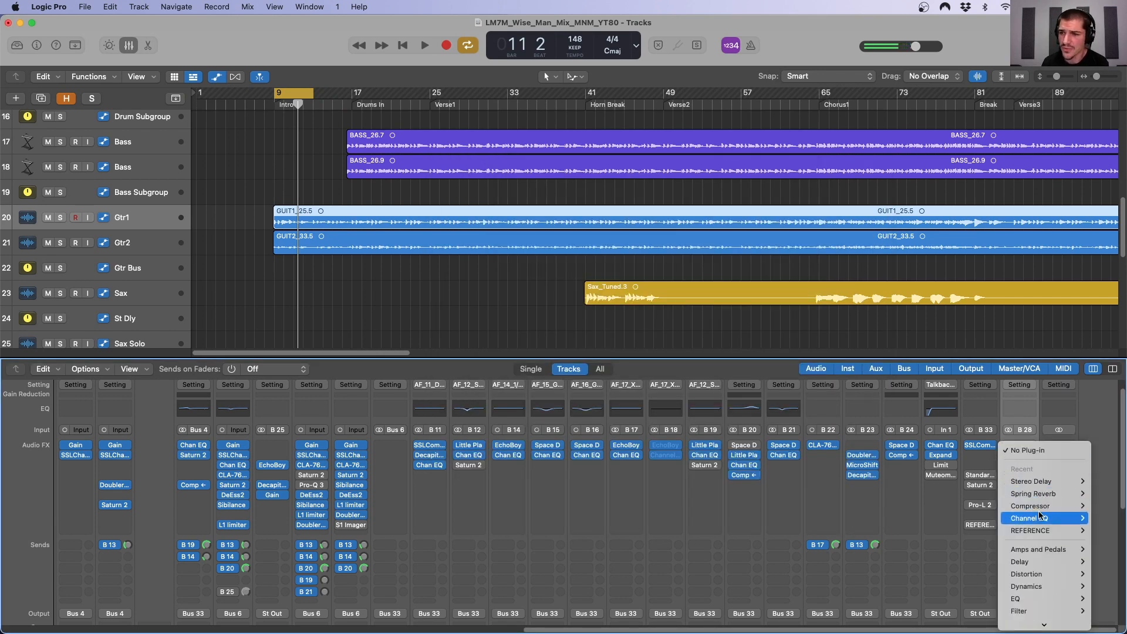
scroll(1040, 516, "down", 1)
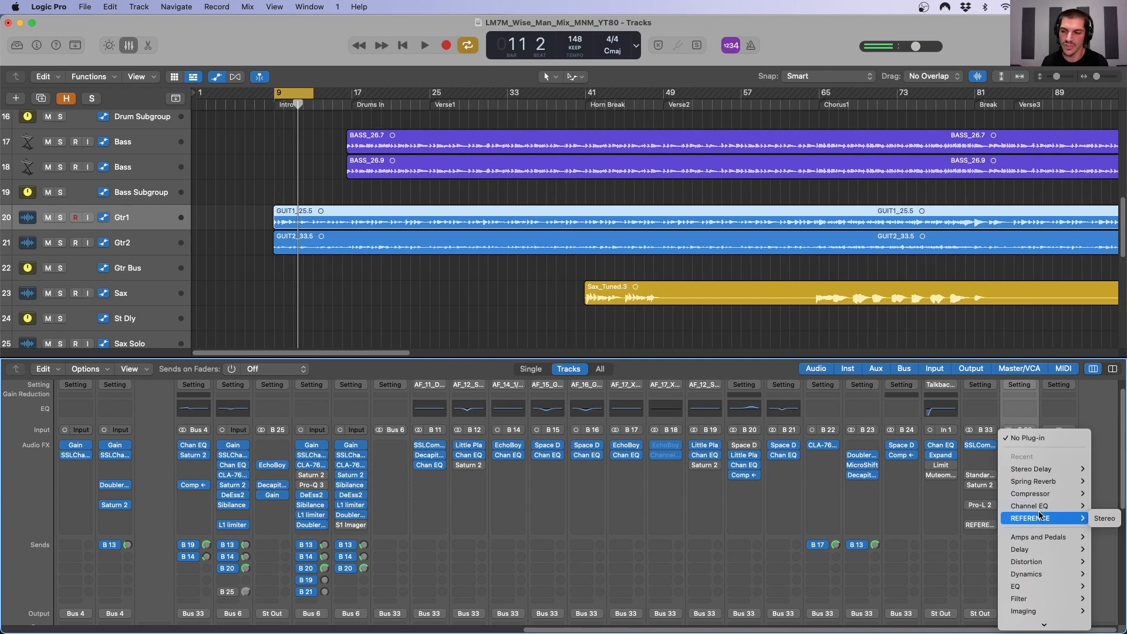
left_click(1041, 513)
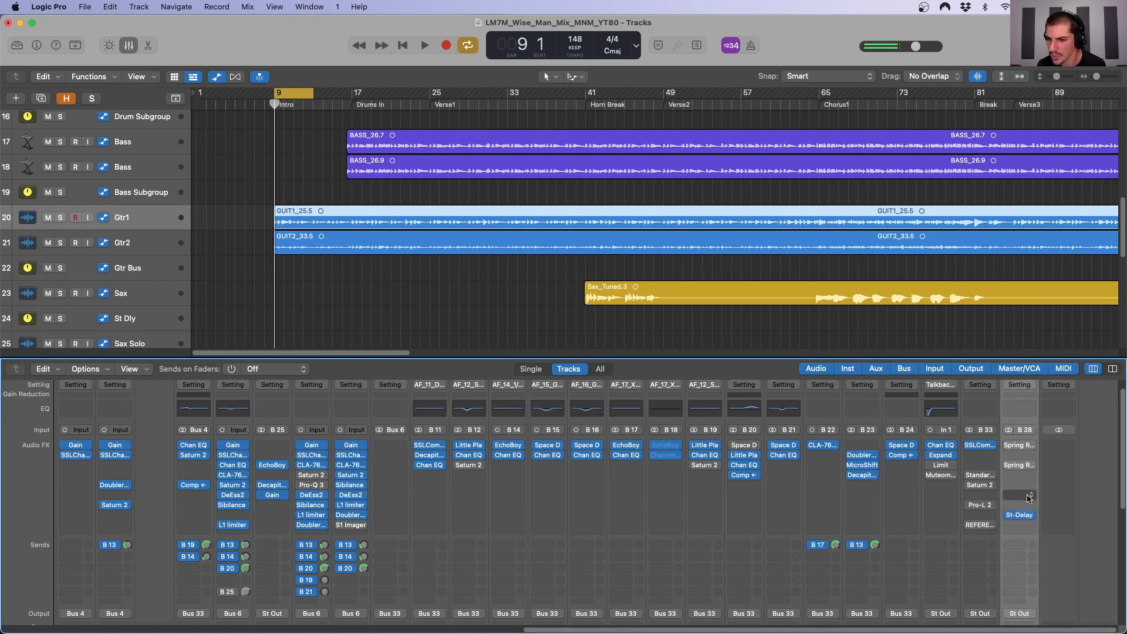
Insert a stereo Arturia Delay BRIGADE above the Stereo Delay on the Verb/Dly bus and move its window aside.
left_click(1028, 496)
mouse_move(1033, 625)
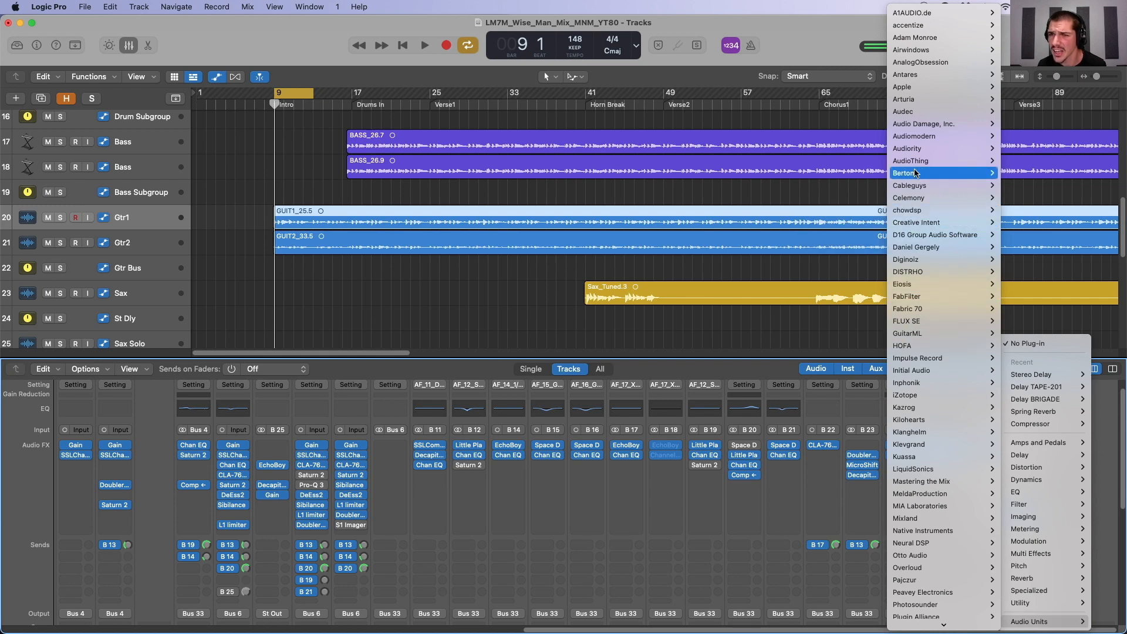
mouse_move(918, 104)
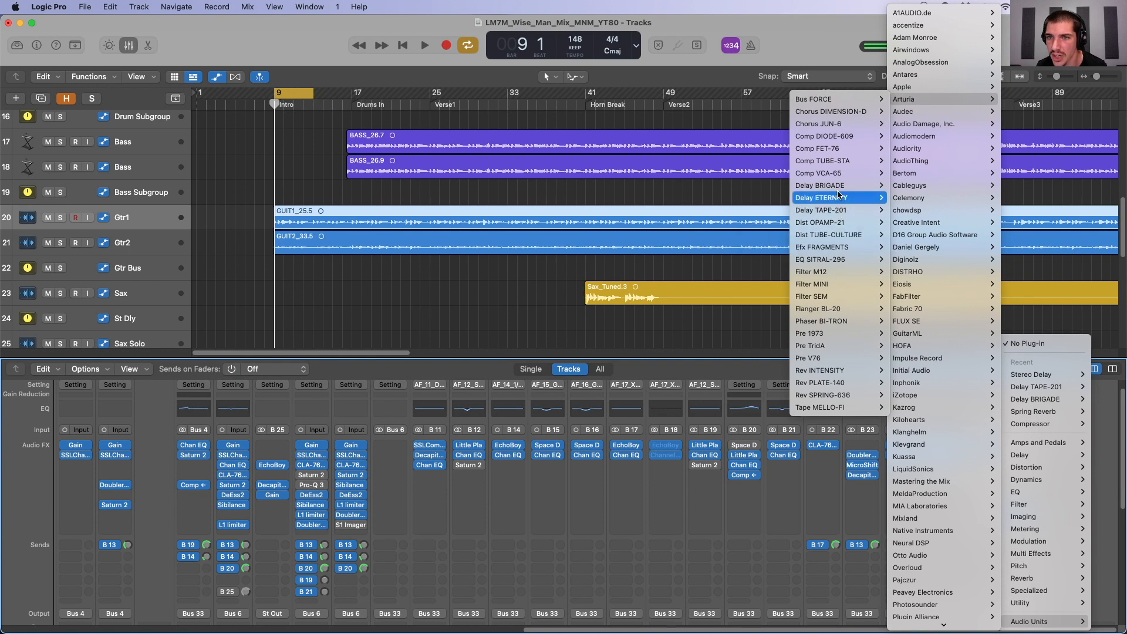
mouse_move(822, 186)
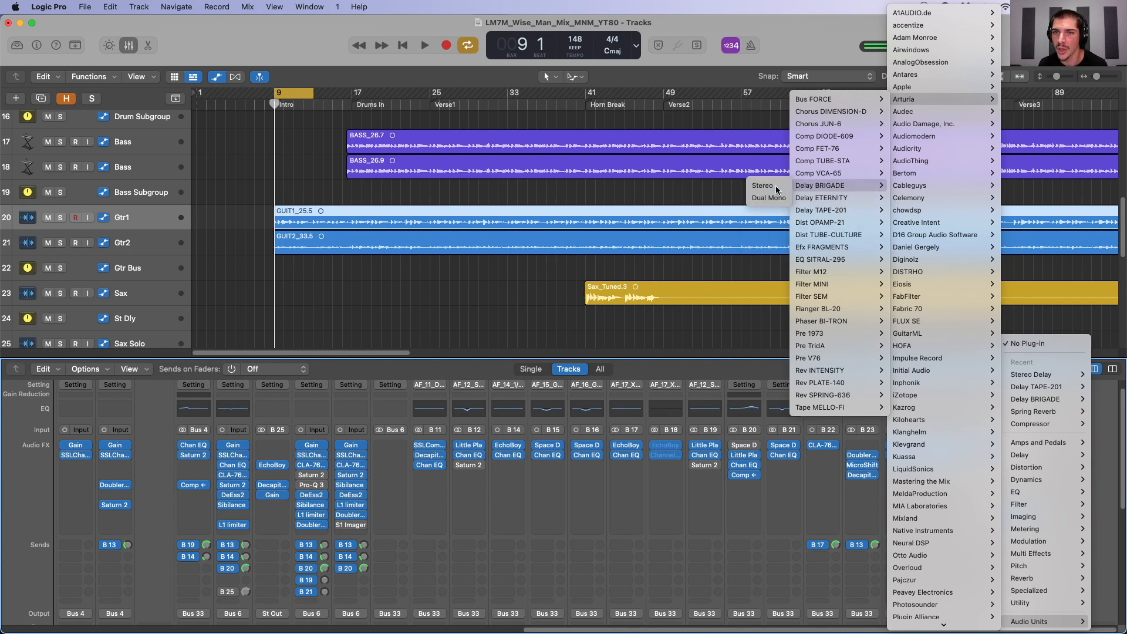
left_click(776, 186)
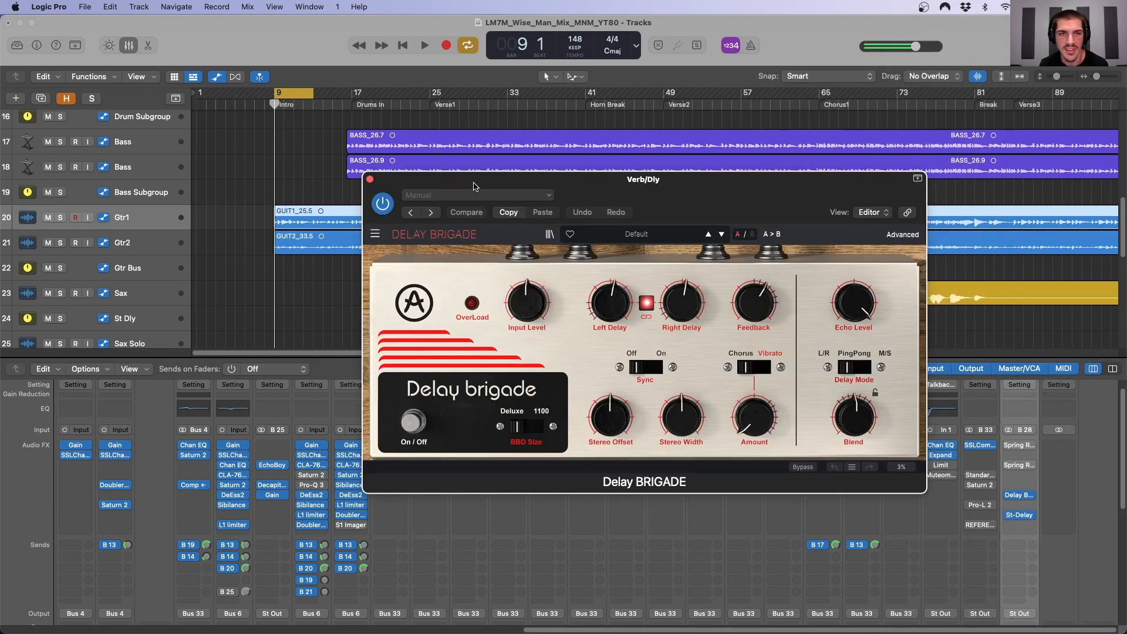
left_click_drag(475, 184, 208, 61)
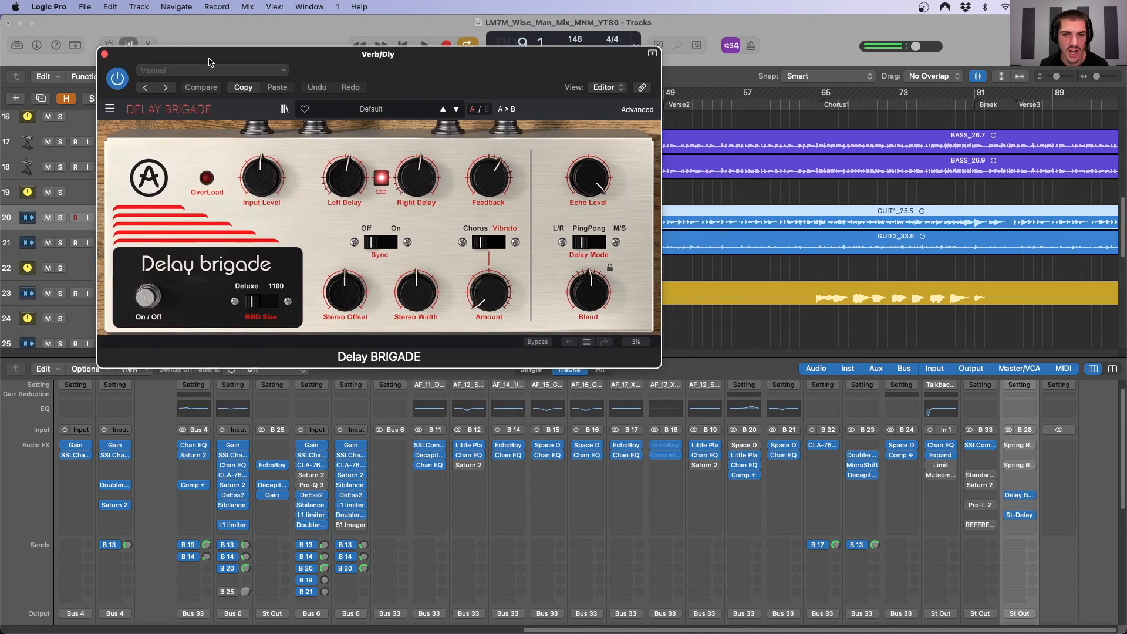
Insert a stereo Arturia Delay TAPE-201 between the Delay BRIGADE and the Stereo Delay, and reposition its window.
left_click(1026, 506)
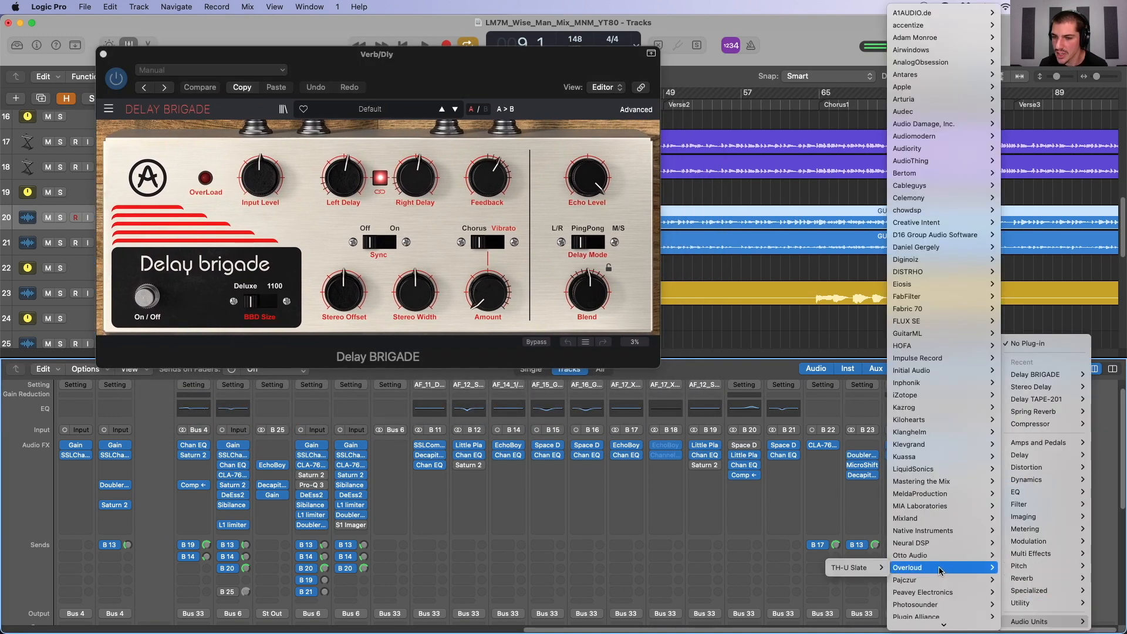
mouse_move(928, 139)
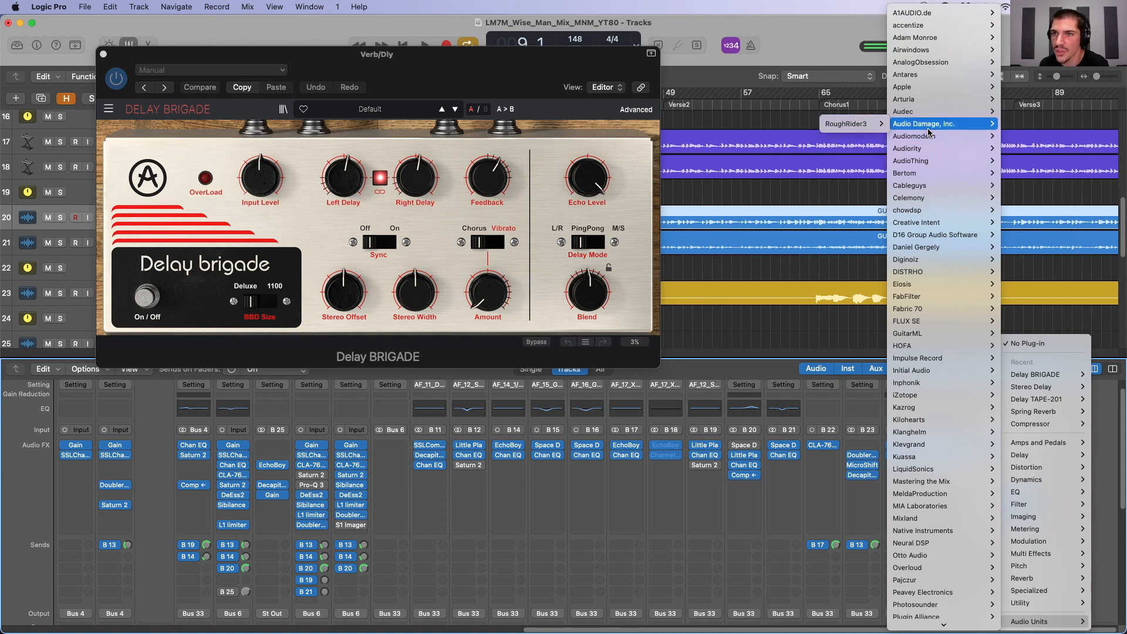
mouse_move(923, 100)
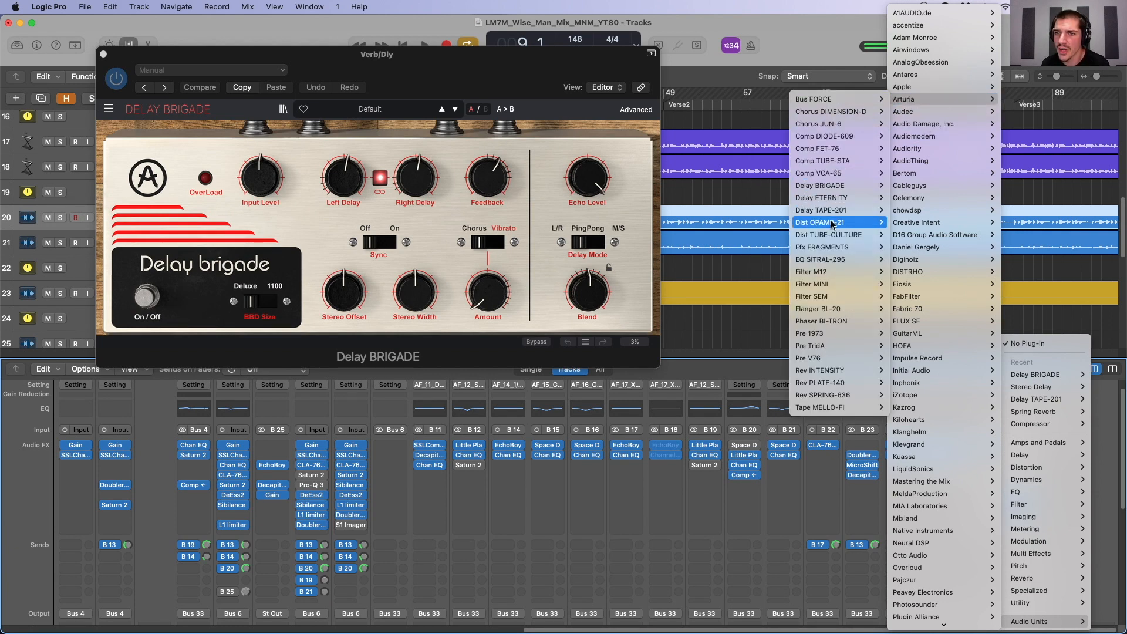
mouse_move(835, 212)
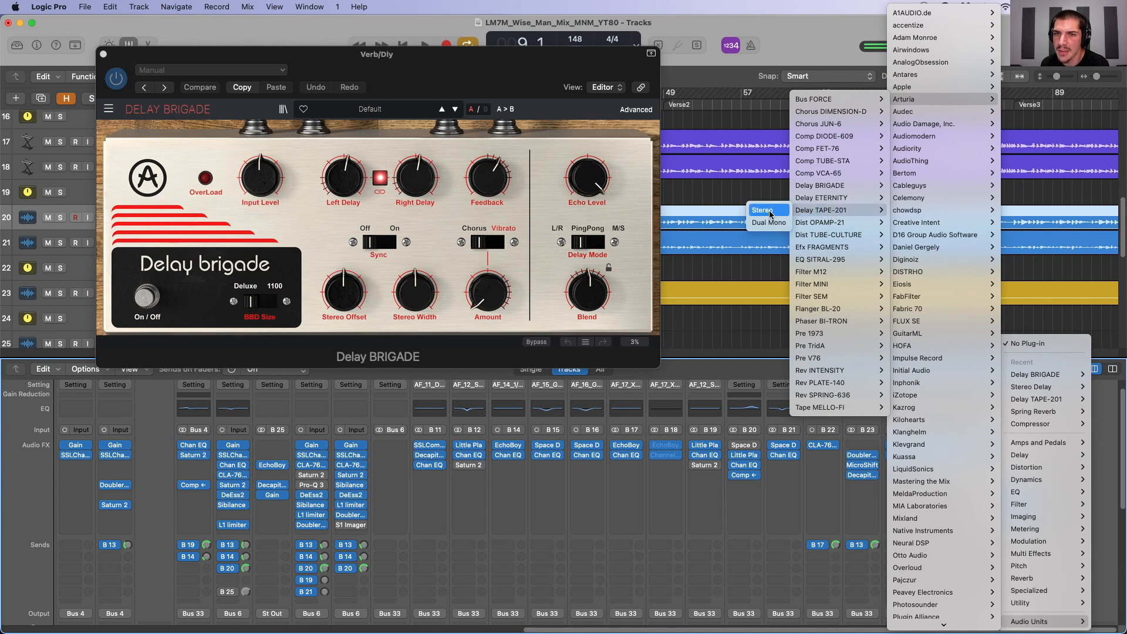
left_click(771, 213)
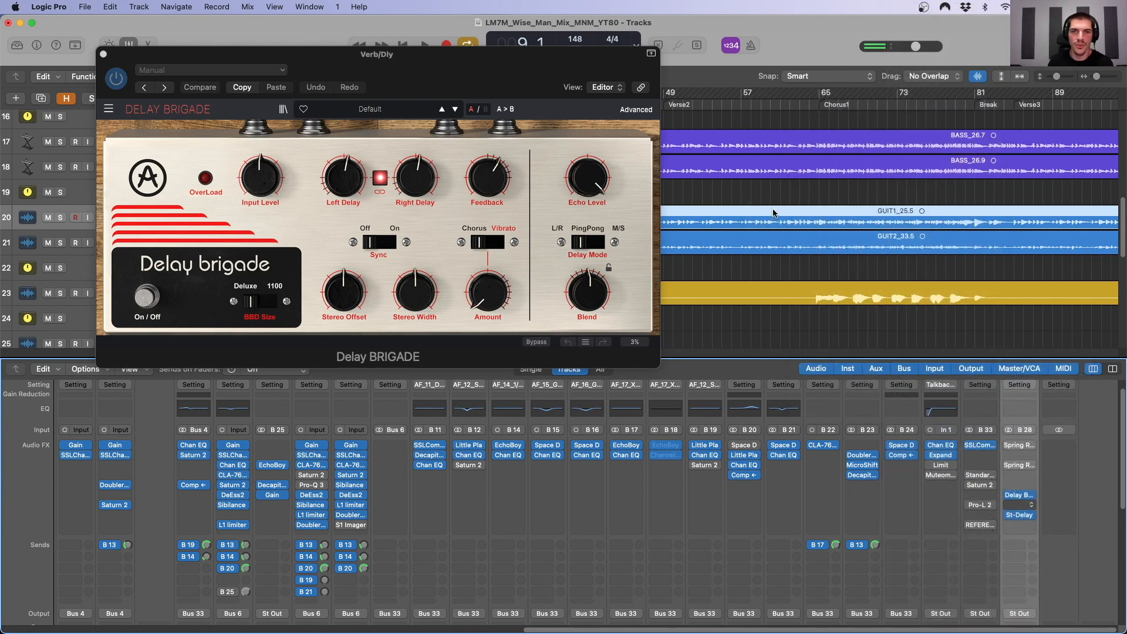
left_click_drag(650, 193, 709, 155)
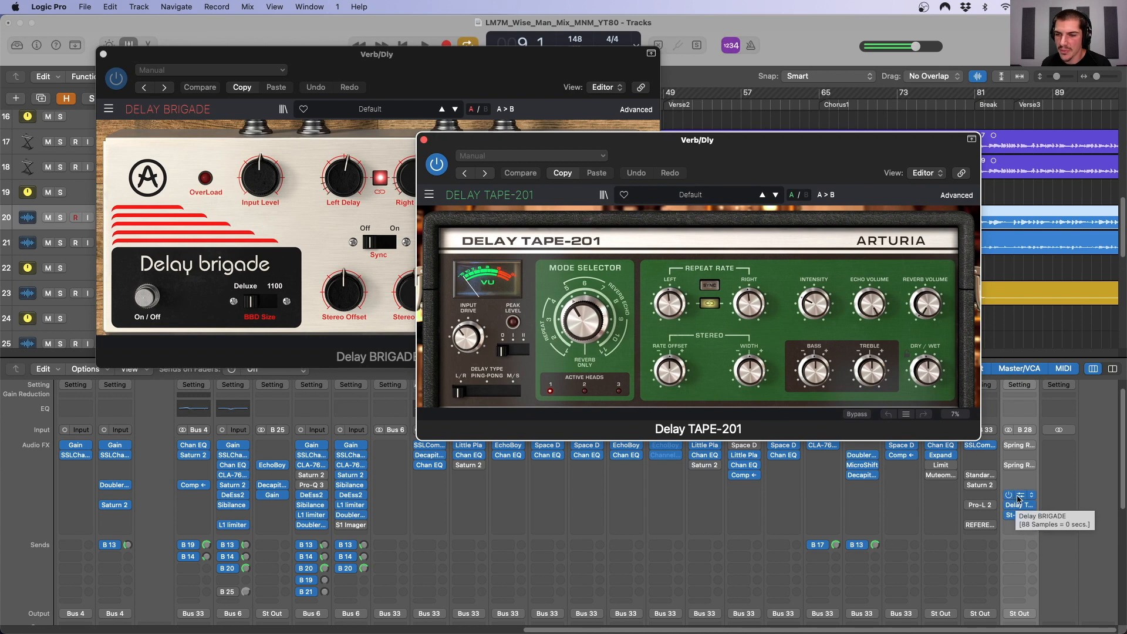
Bring the Delay BRIGADE and Delay TAPE-201 windows forward in turn, and open the Stereo Delay window cascaded with them.
left_click(1017, 496)
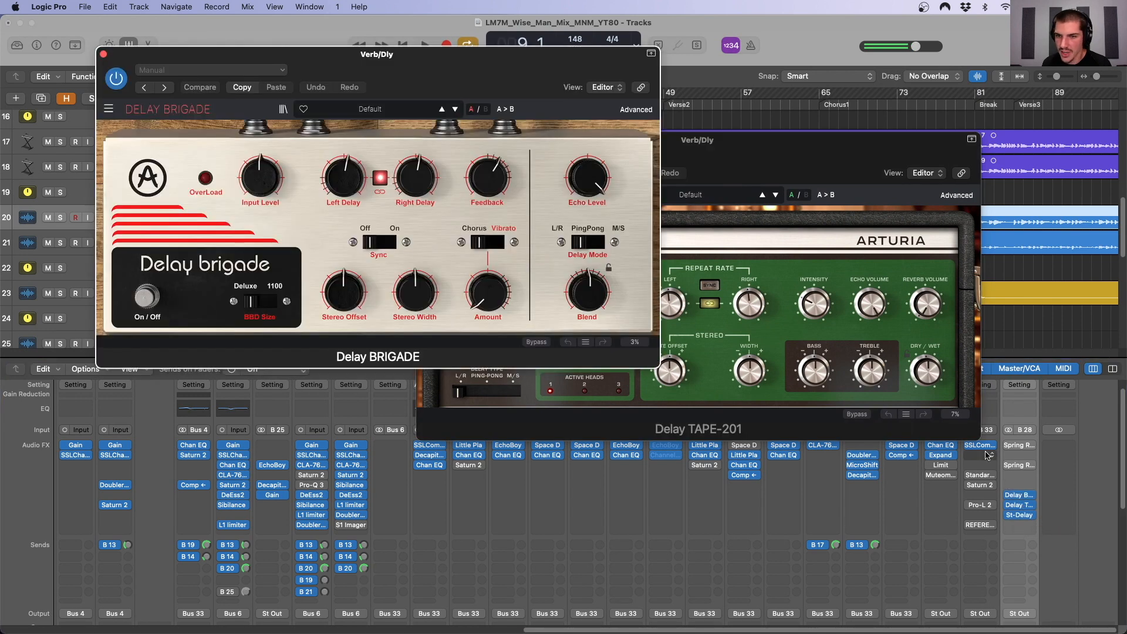
left_click(1020, 496)
left_click(766, 159)
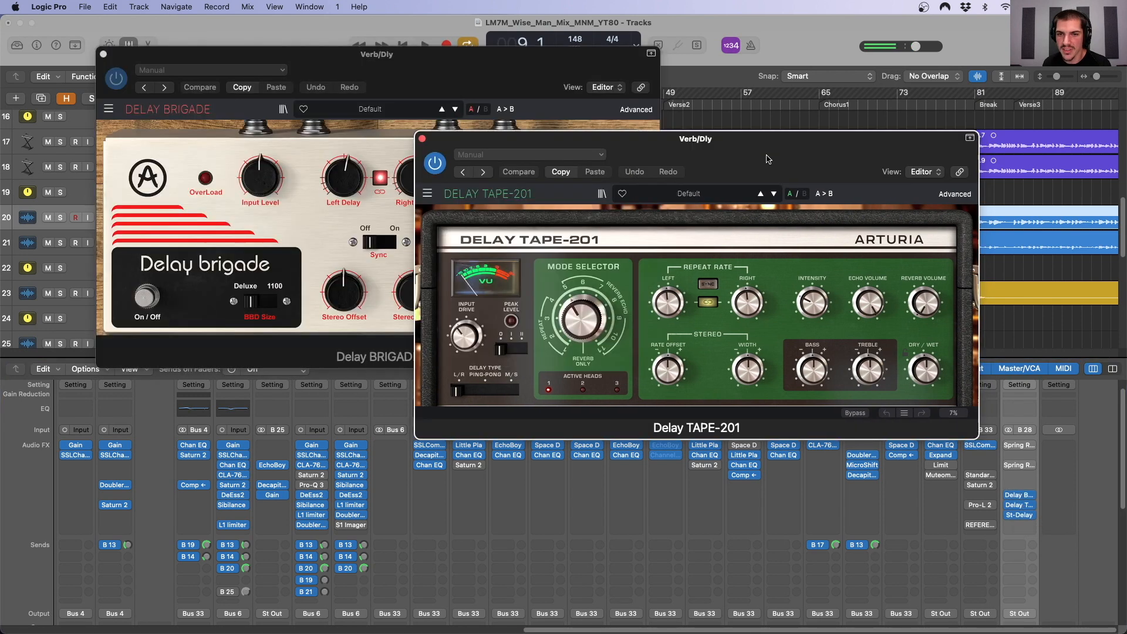
left_click(1020, 515)
left_click_drag(573, 187, 770, 242)
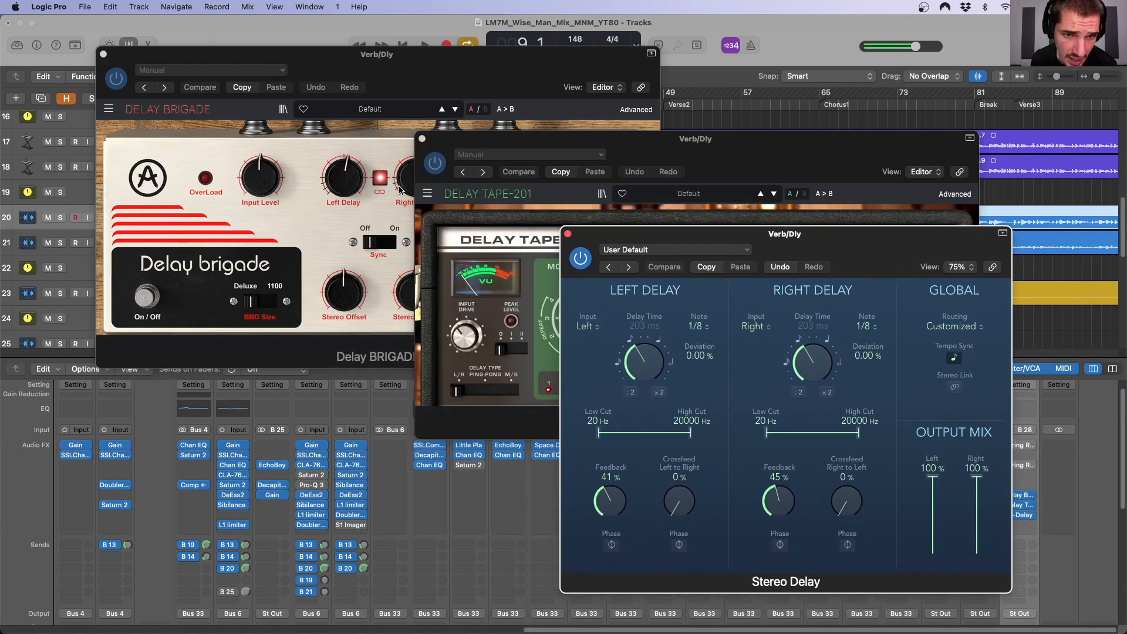
Show the three delays in chain order by bringing Delay BRIGADE, Delay TAPE-201 and Stereo Delay to the front.
left_click(346, 73)
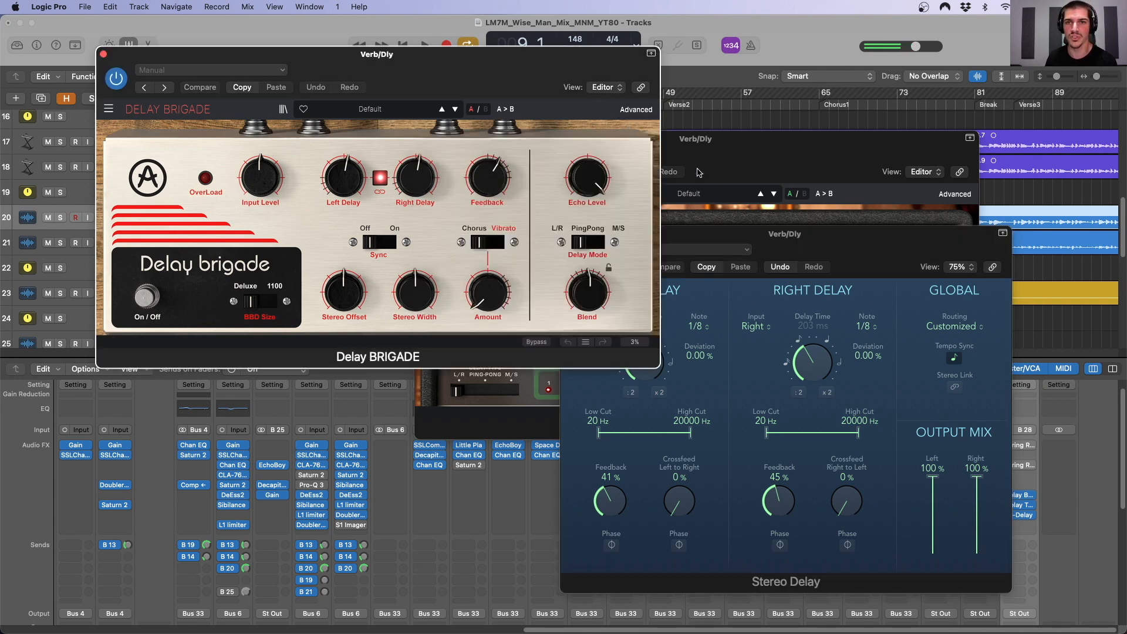
left_click(732, 154)
left_click(989, 252)
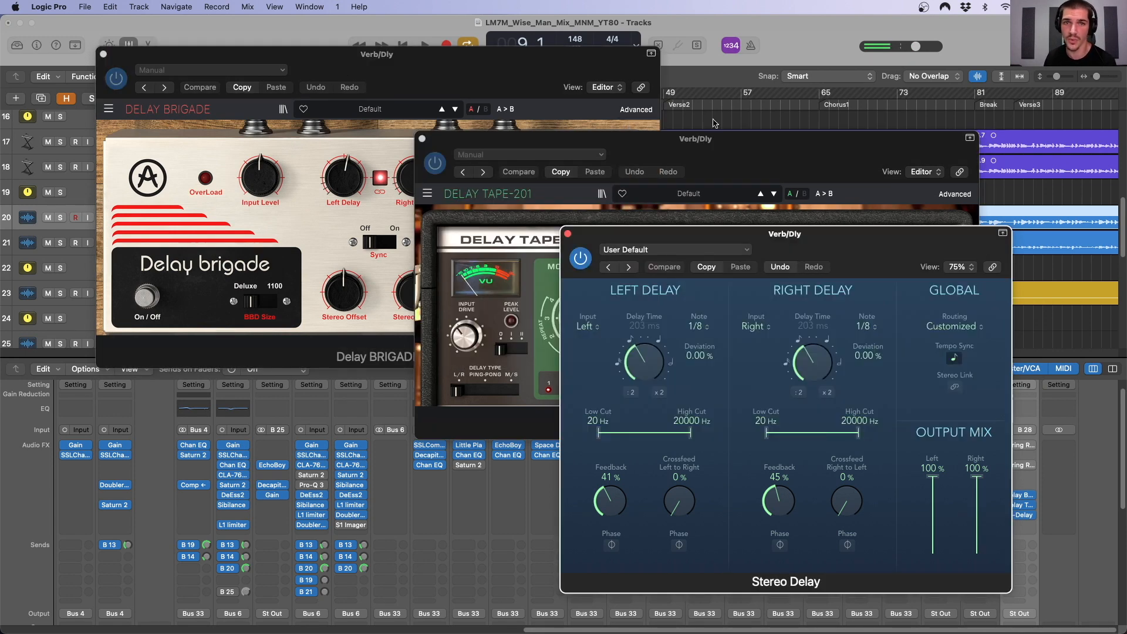
Set the Delay BRIGADE's Blend to 1.00 and move its window away from the Delay TAPE-201.
left_click(478, 66)
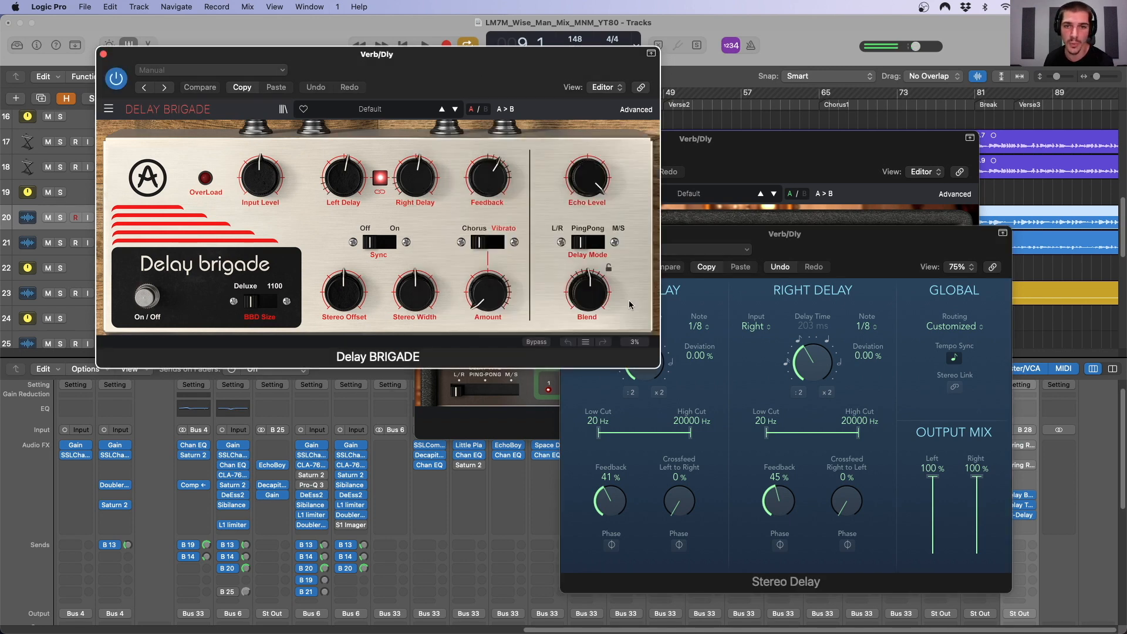
left_click_drag(587, 292, 587, 265)
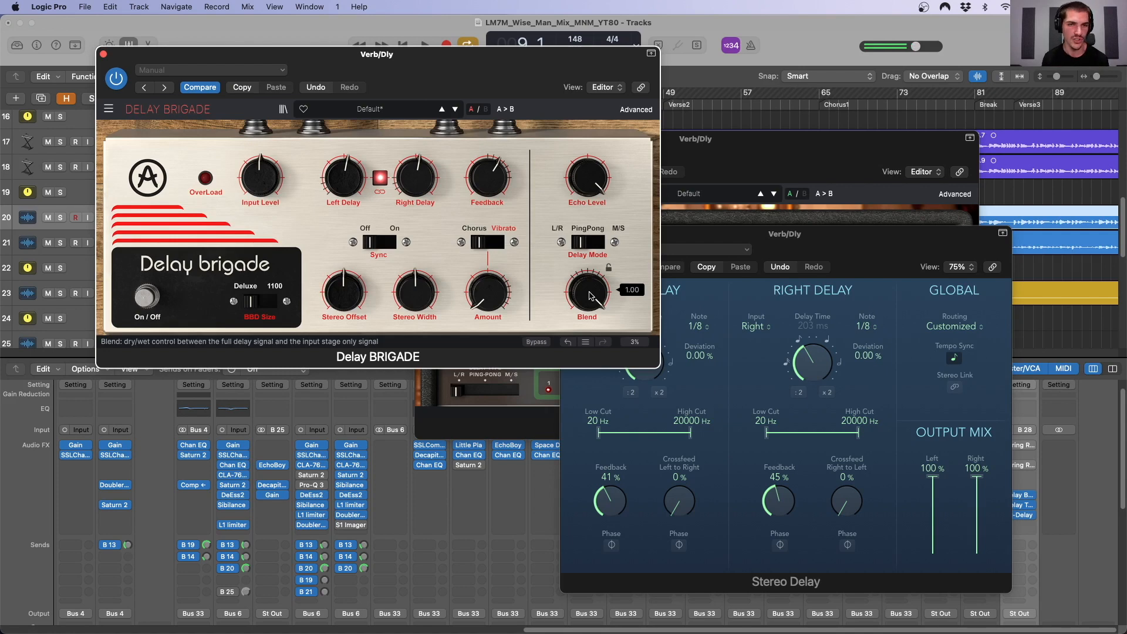
left_click(762, 149)
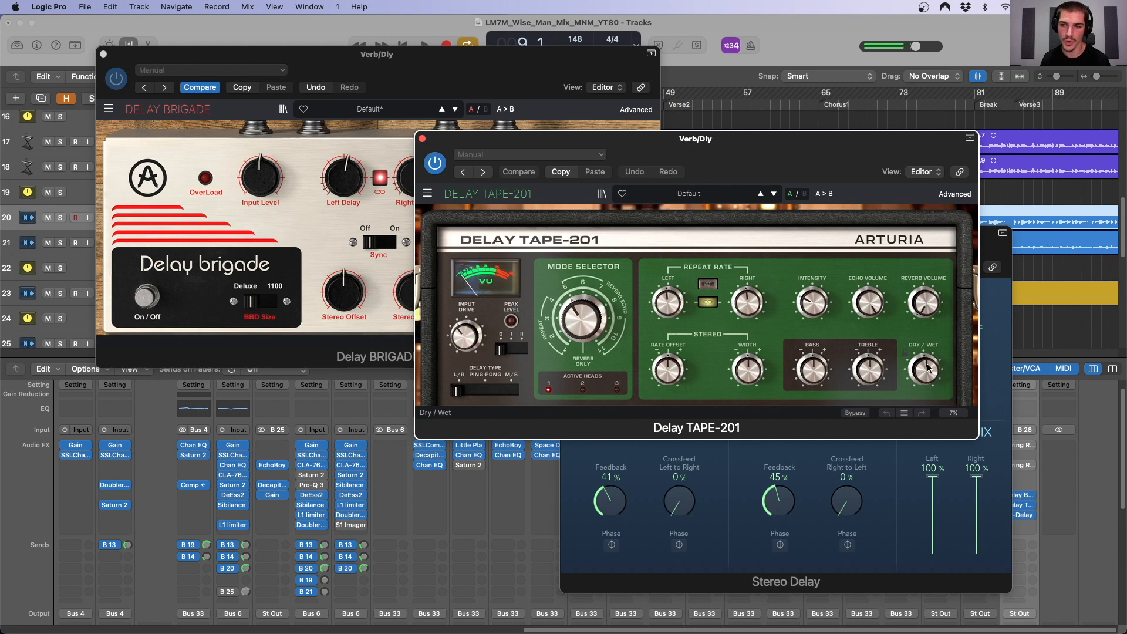
mouse_move(927, 367)
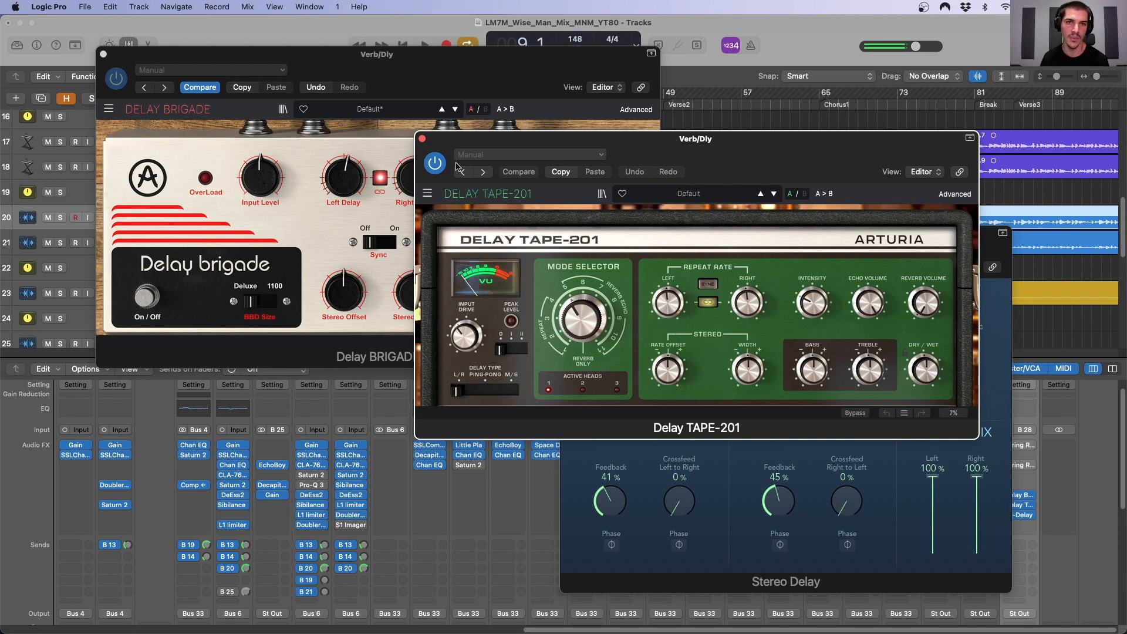
left_click(399, 68)
mouse_move(402, 68)
left_mouse_down()
mouse_move(343, 48)
mouse_move(382, 73)
left_mouse_up()
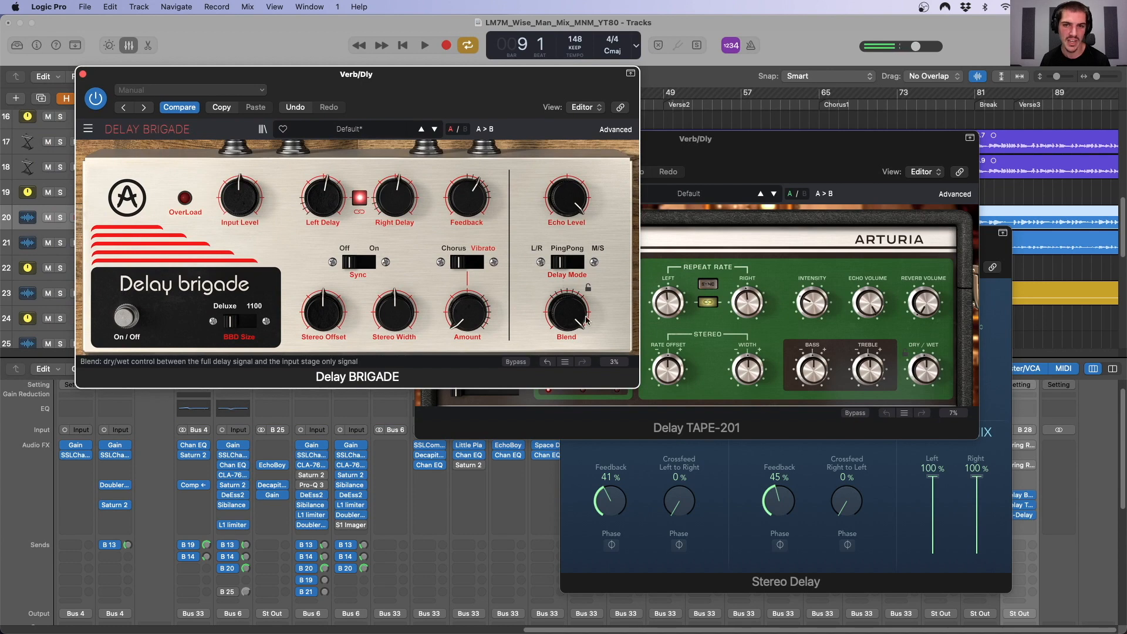
Raise the Dry/Wet mix of the Delay TAPE-201 and shift its window slightly.
left_click(926, 369)
left_click_drag(925, 371, 925, 340)
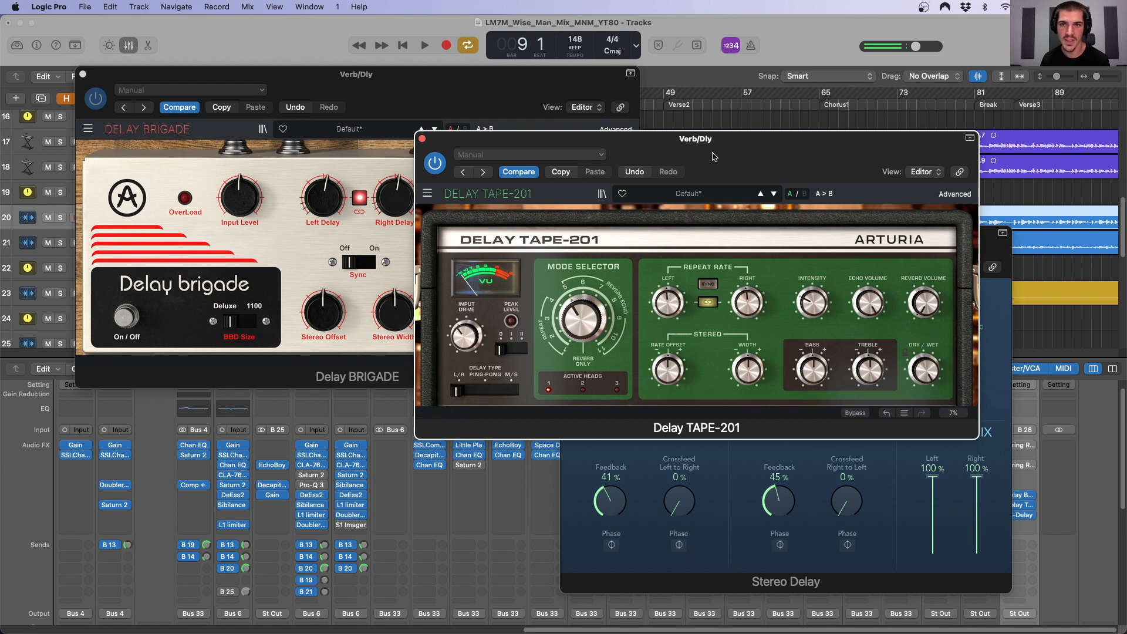
mouse_move(717, 157)
left_mouse_down()
mouse_move(732, 128)
mouse_move(718, 149)
mouse_move(727, 153)
left_mouse_up()
Arrange the Delay BRIGADE and Delay TAPE-201 windows side by side above the mixer, readjusting the TAPE-201's Dry/Wet mix.
left_click(585, 87)
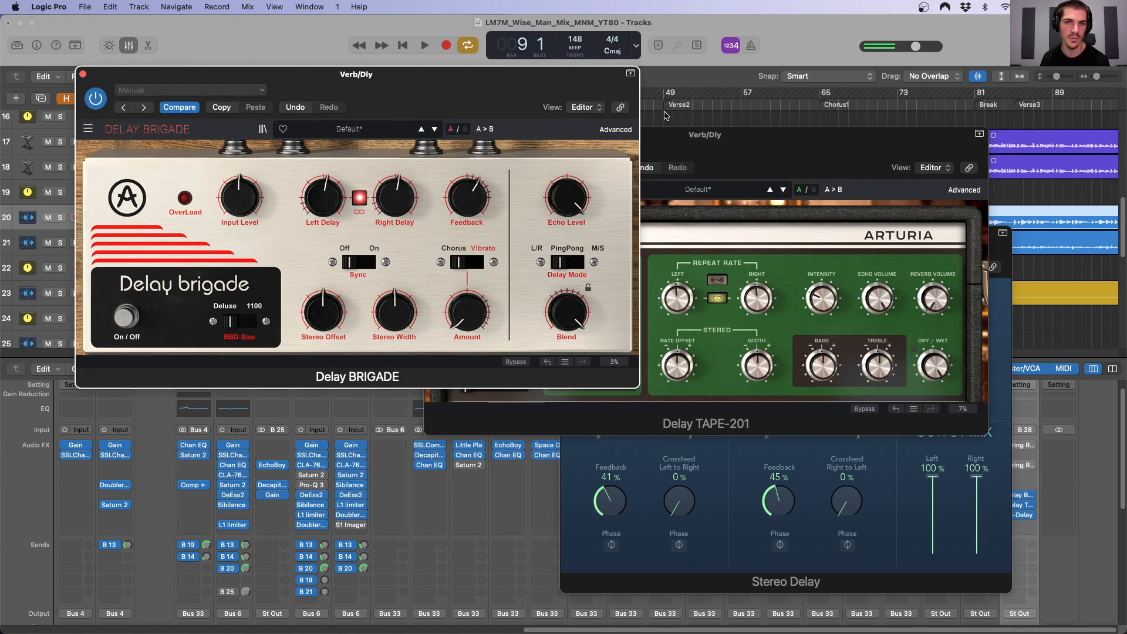
mouse_move(568, 311)
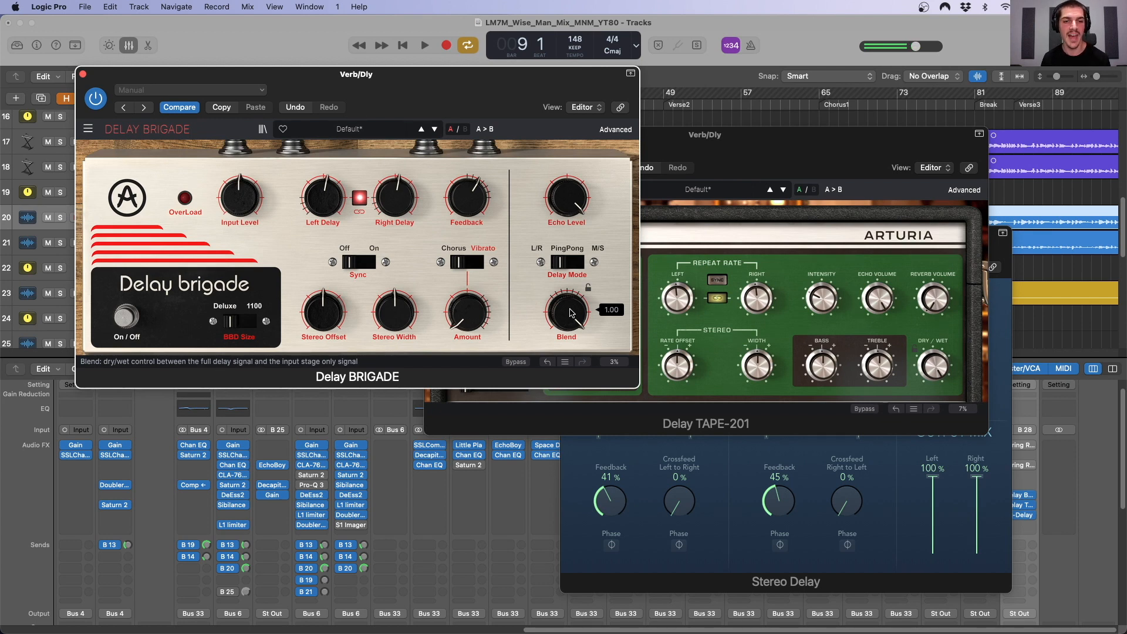
mouse_move(414, 86)
left_mouse_down()
mouse_move(367, 80)
mouse_move(408, 78)
left_mouse_up()
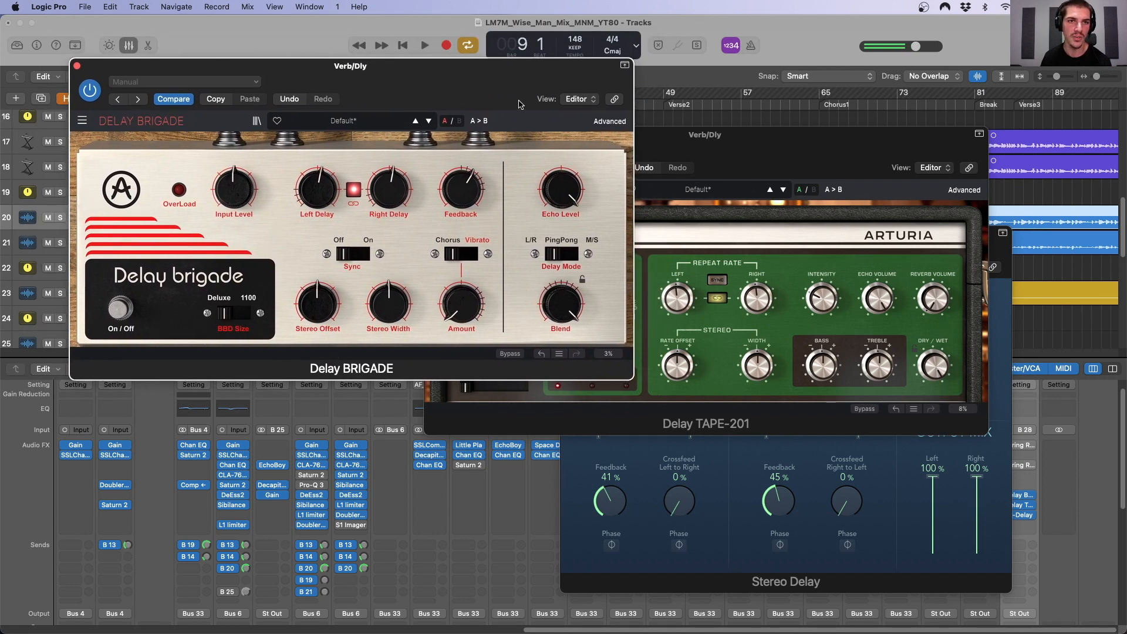
left_click_drag(520, 101, 502, 75)
left_click(786, 156)
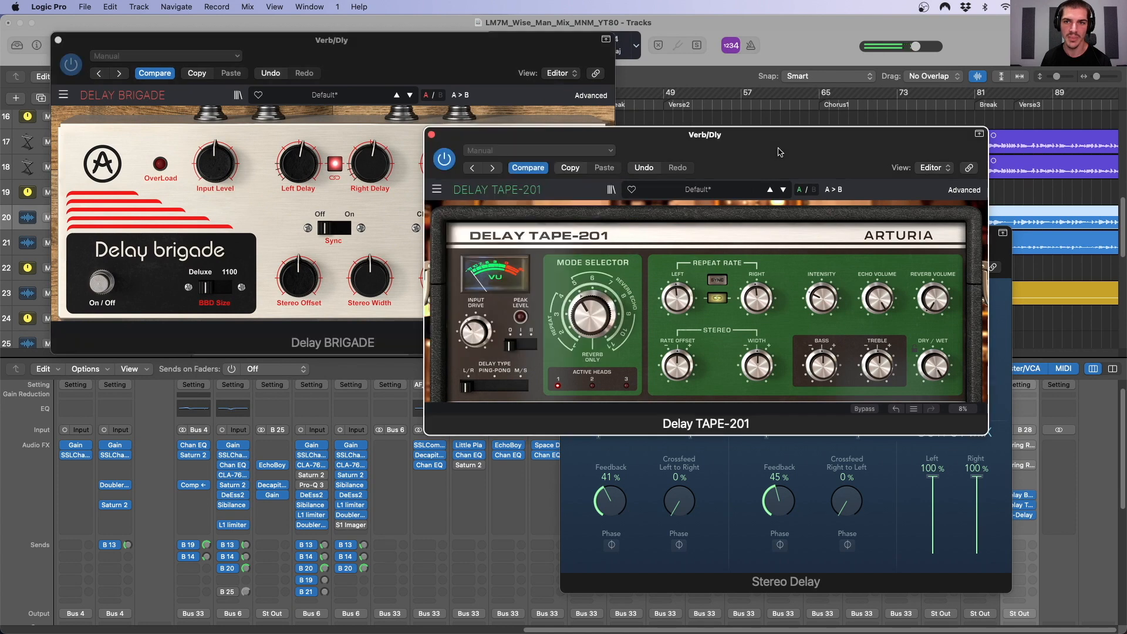
left_click_drag(785, 156, 808, 72)
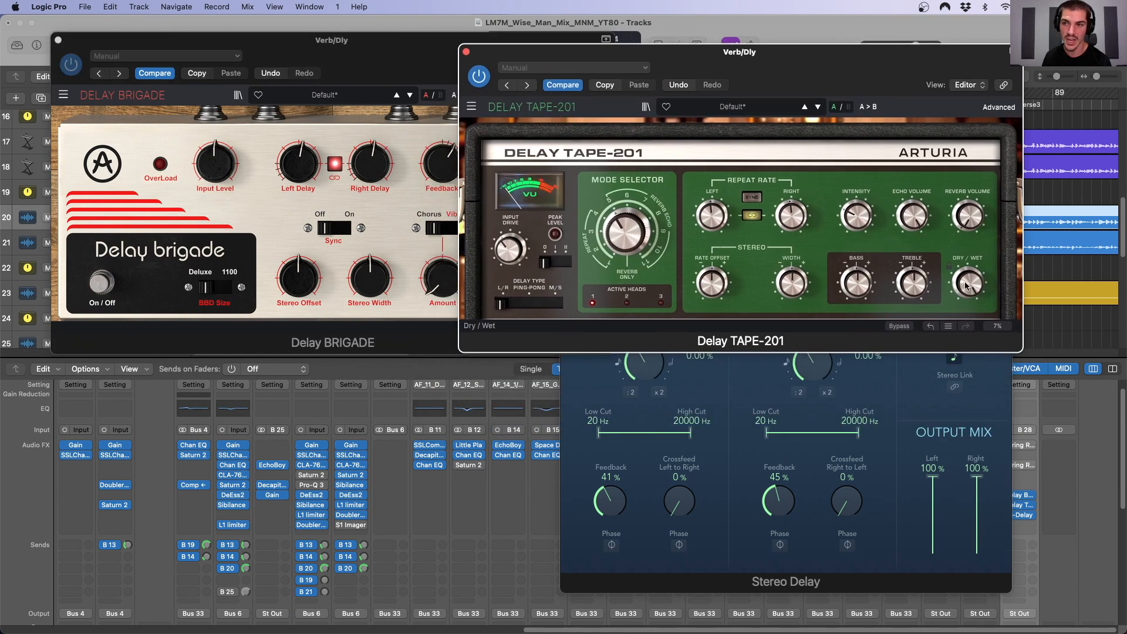
left_click_drag(967, 284, 966, 310)
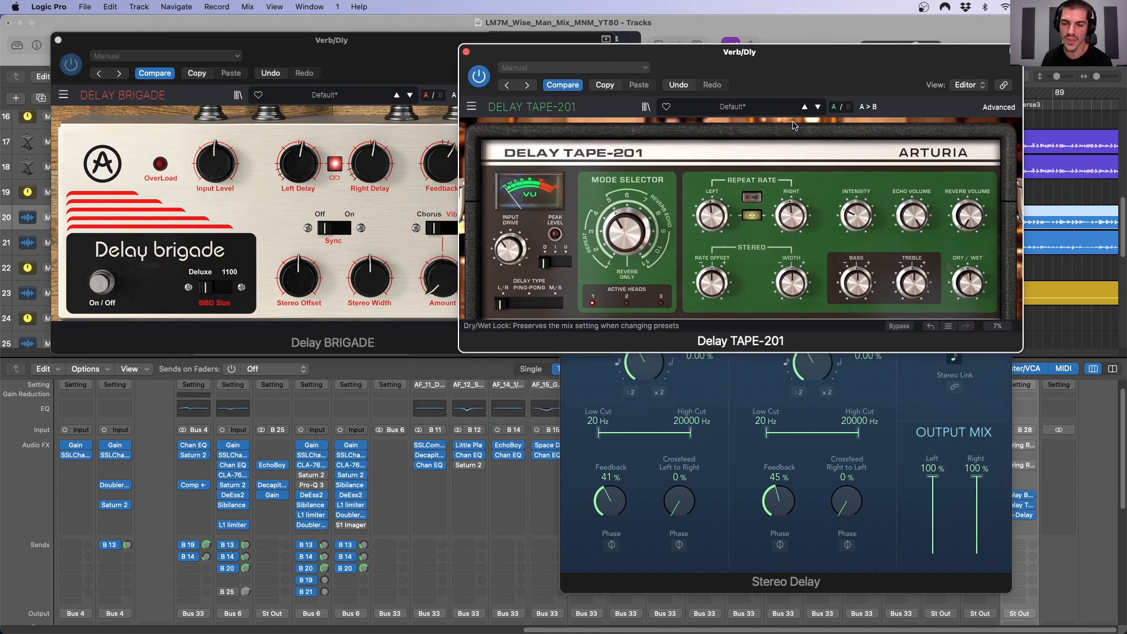
left_click(396, 54)
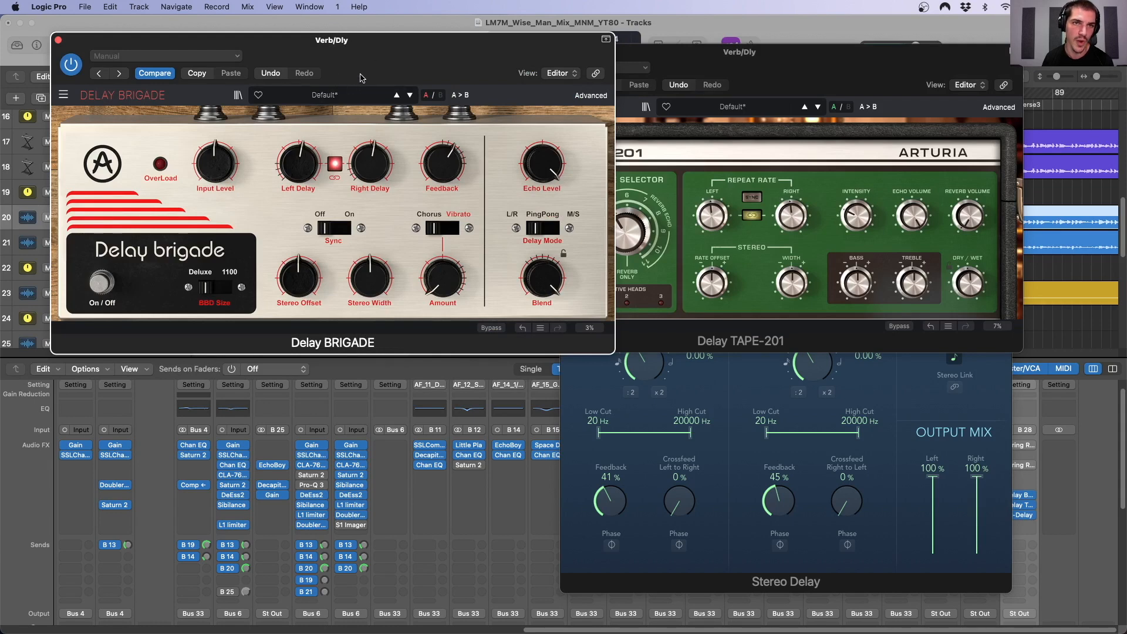
left_click_drag(376, 57, 360, 56)
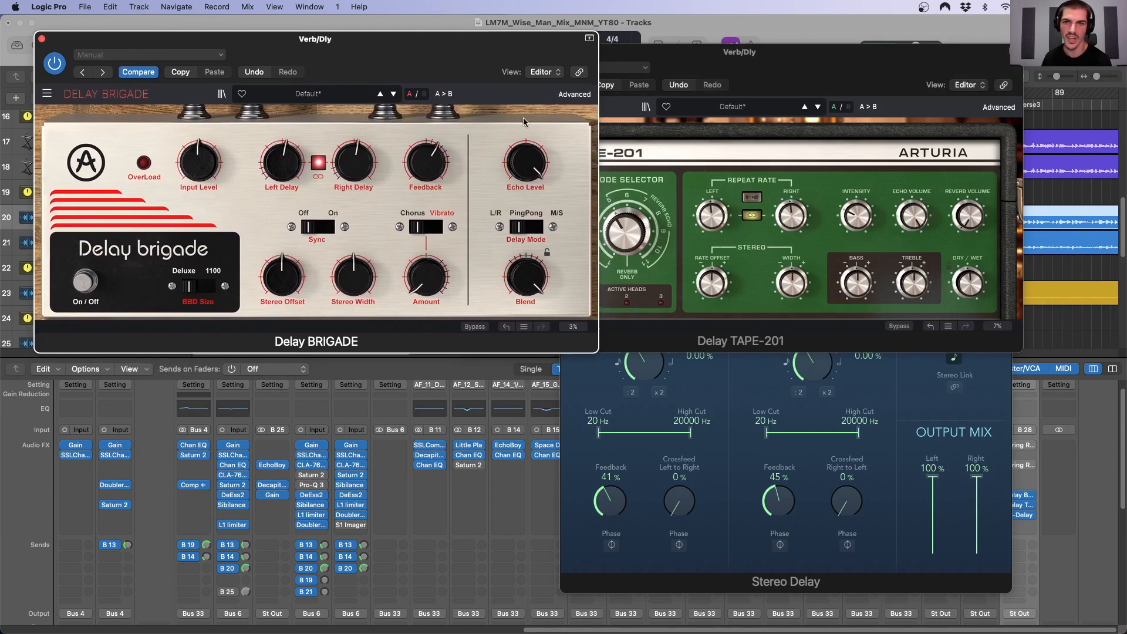
Set both the left and right Output Mix levels of the Stereo Delay to 50%.
left_click(968, 280)
left_click(946, 448)
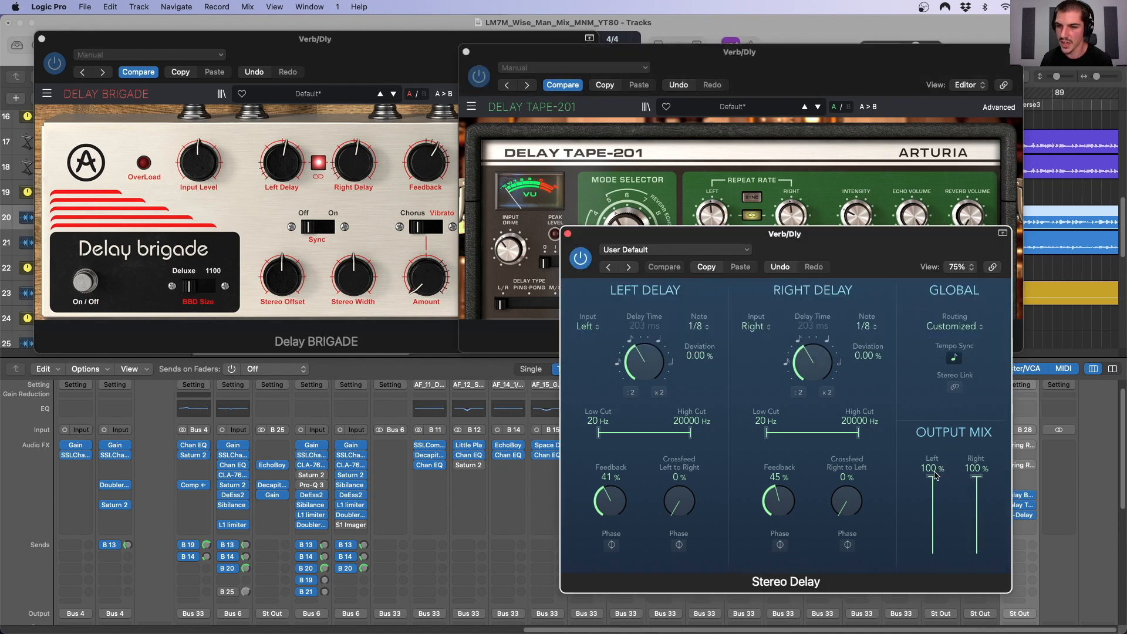
left_click_drag(933, 477, 934, 519)
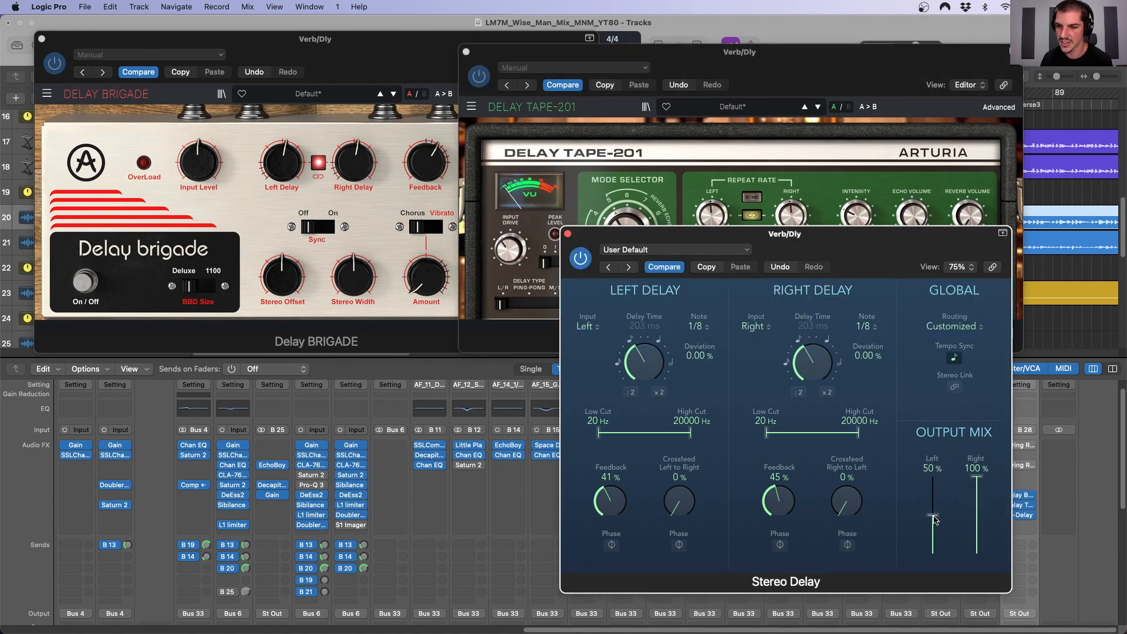
left_click_drag(977, 478, 978, 517)
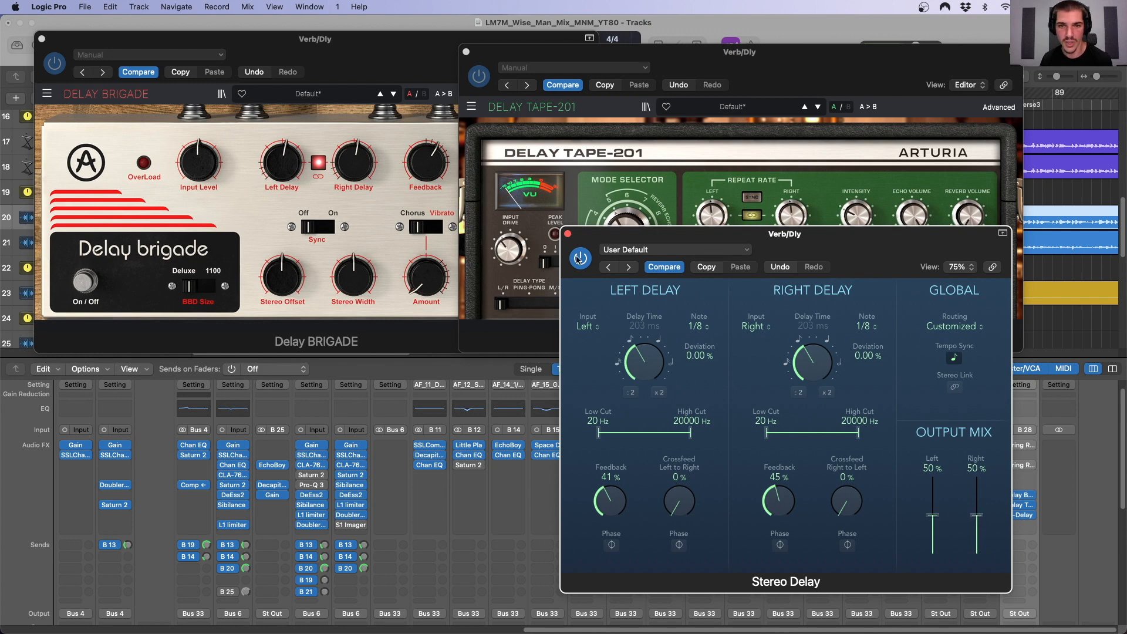
Bypass the Stereo Delay and the Delay TAPE-201 so that only the Delay BRIGADE stays active.
left_click(492, 80)
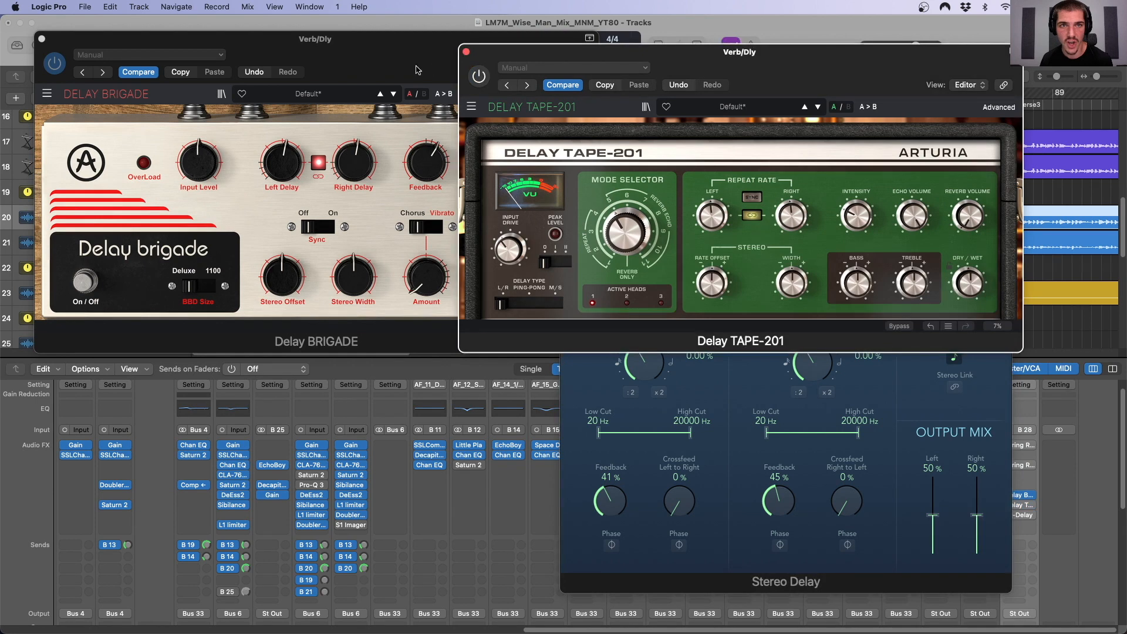
left_click(389, 51)
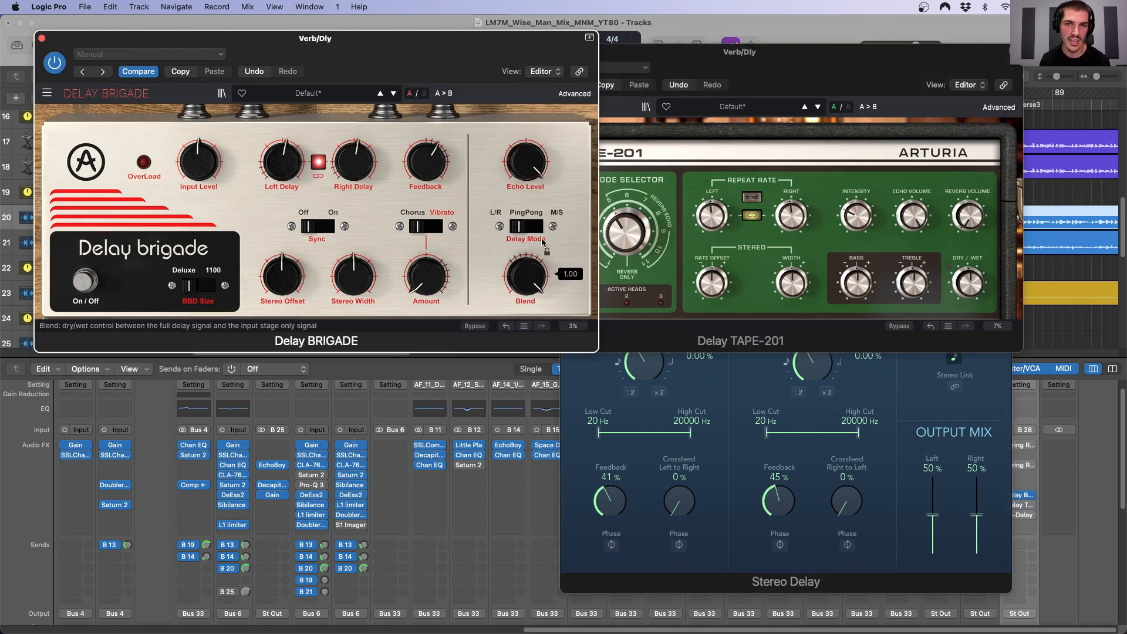
left_click(793, 71)
left_click(739, 401)
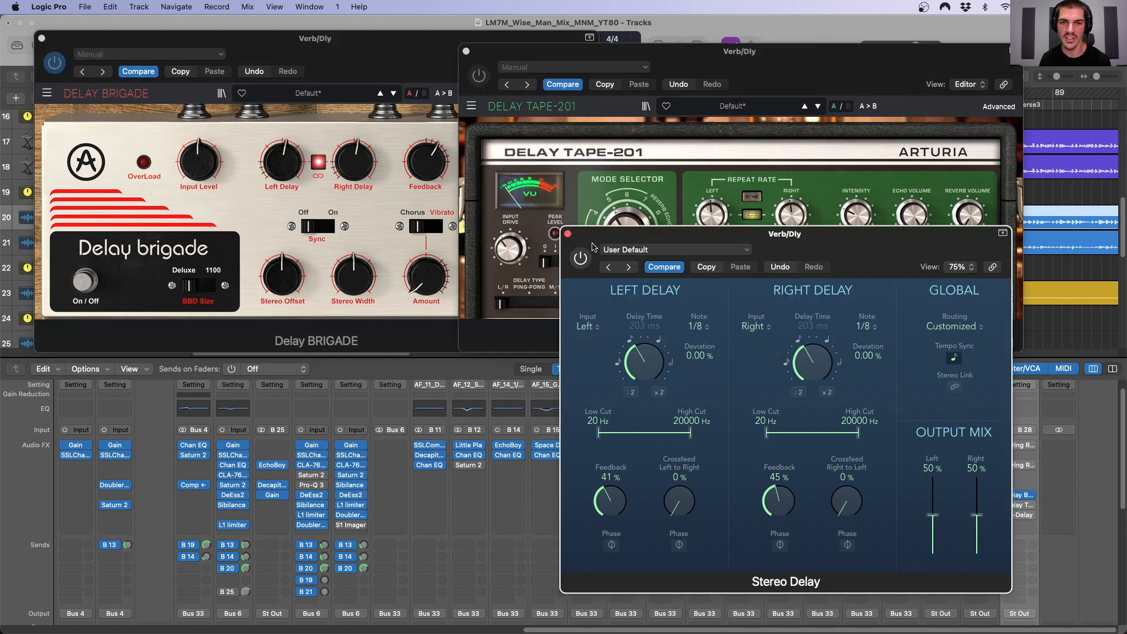
Lower the Delay BRIGADE's Feedback and increase its Stereo Width and Stereo Offset.
left_click(381, 67)
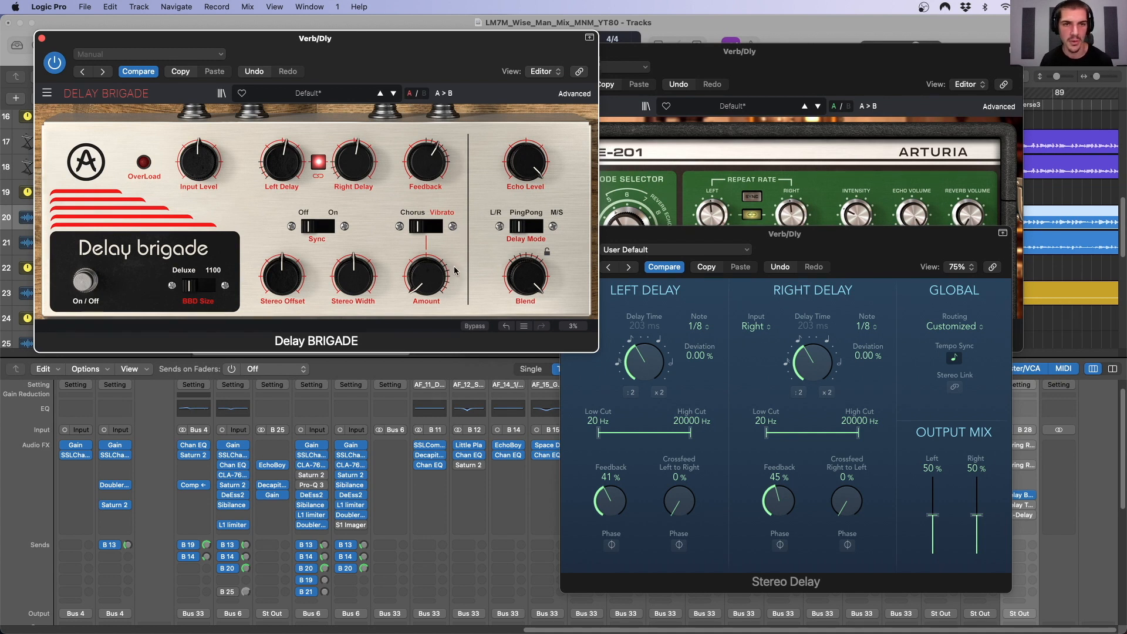
left_click_drag(426, 159, 426, 195)
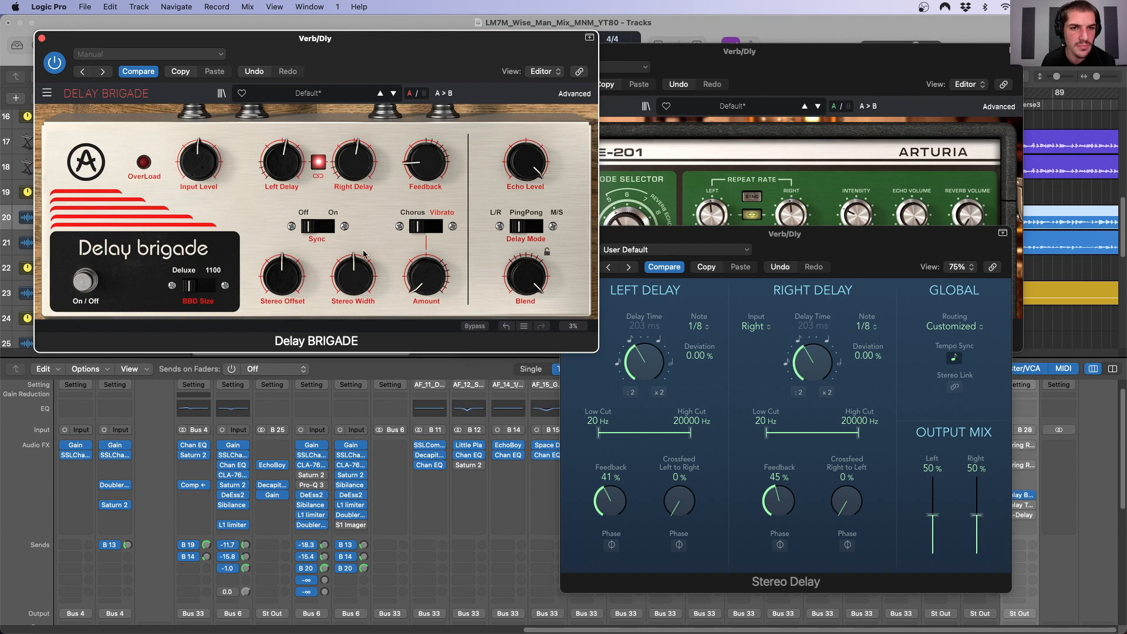
left_click_drag(360, 282, 360, 268)
left_click_drag(295, 270, 290, 289)
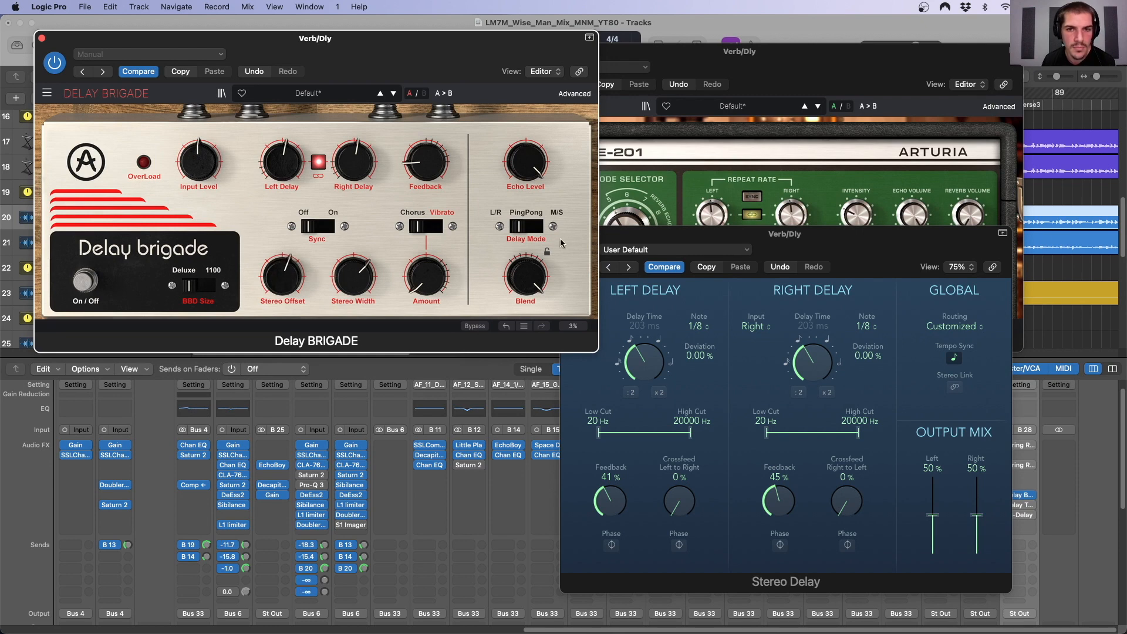
Re-enable the Delay TAPE-201 and make its left and right repeat rates unlinked and tempo-synced.
left_click(756, 77)
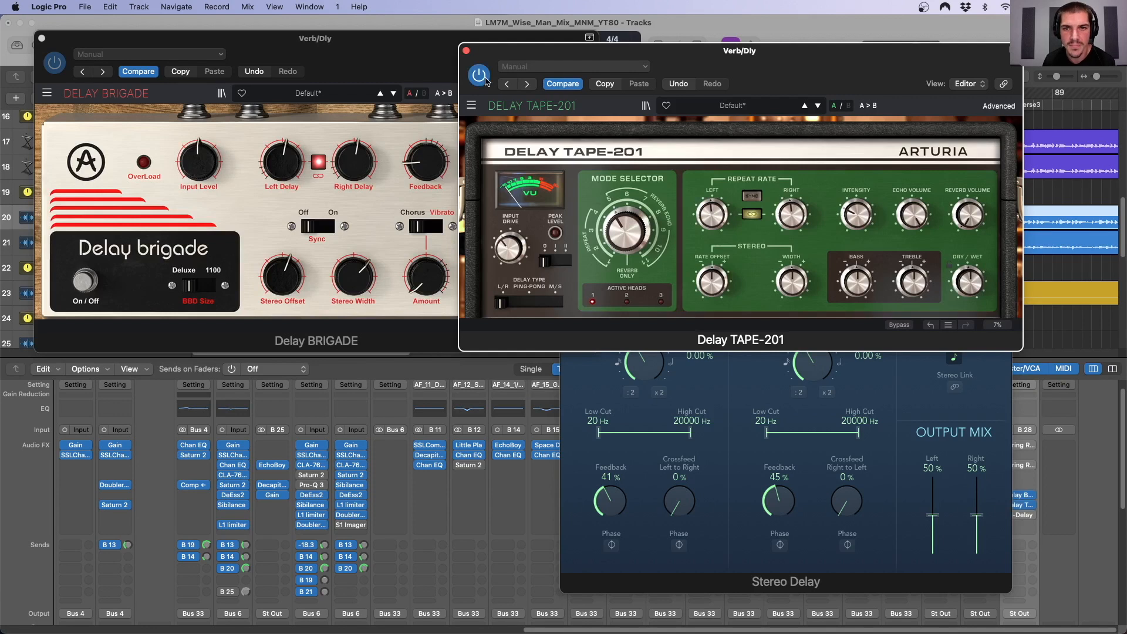
mouse_move(627, 232)
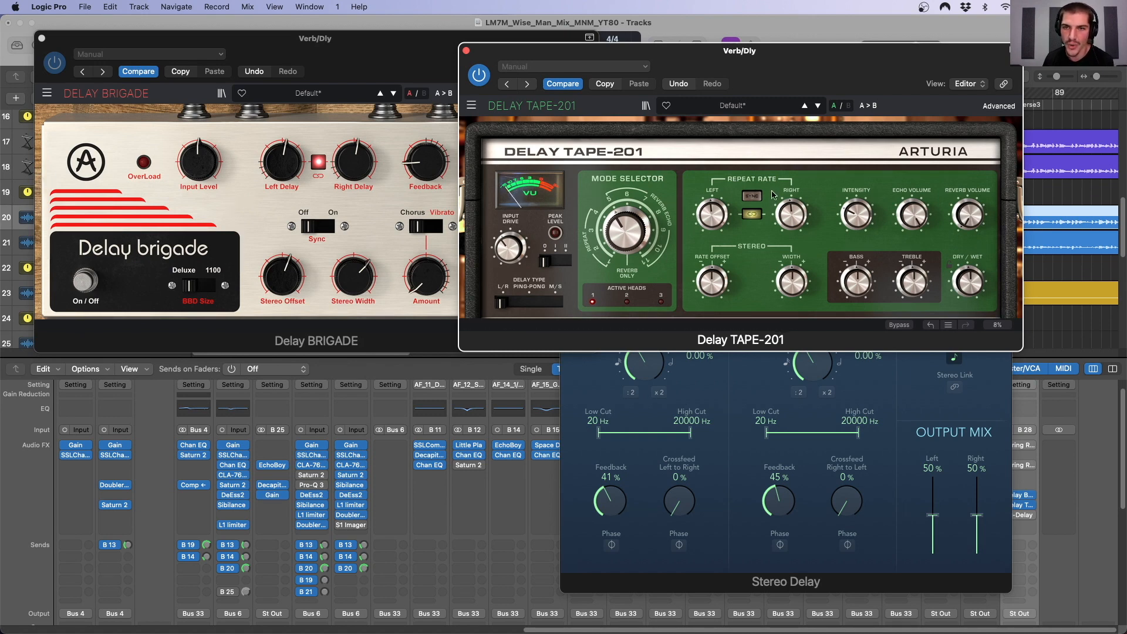
mouse_move(709, 215)
left_mouse_down()
mouse_move(708, 180)
mouse_move(716, 226)
left_mouse_up()
left_click(751, 214)
left_click(752, 197)
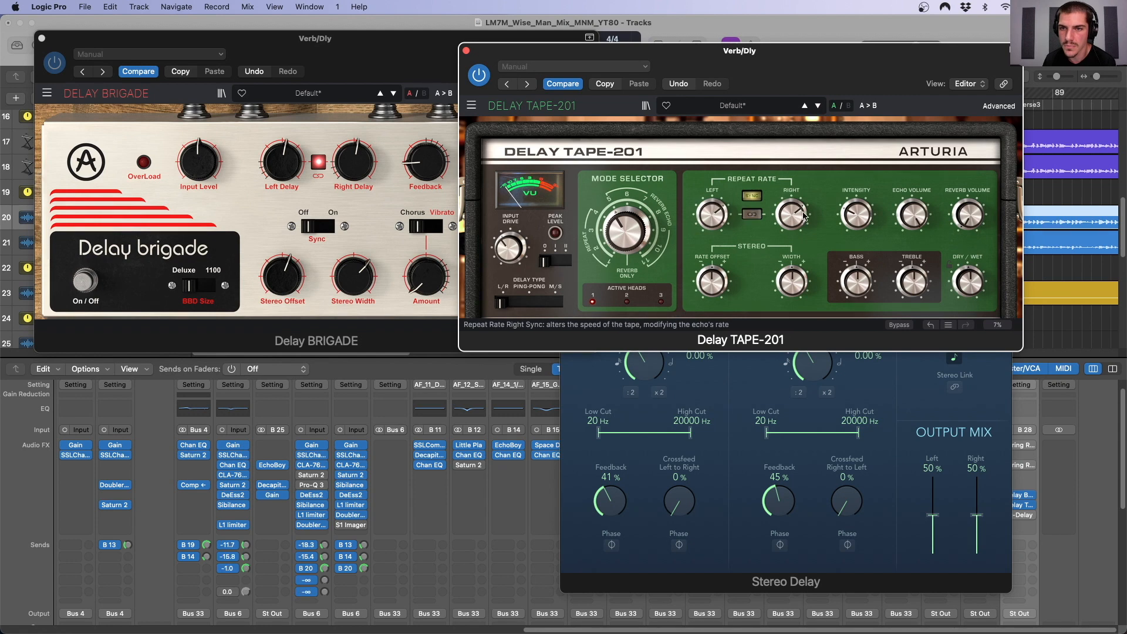
left_click_drag(791, 215, 791, 206)
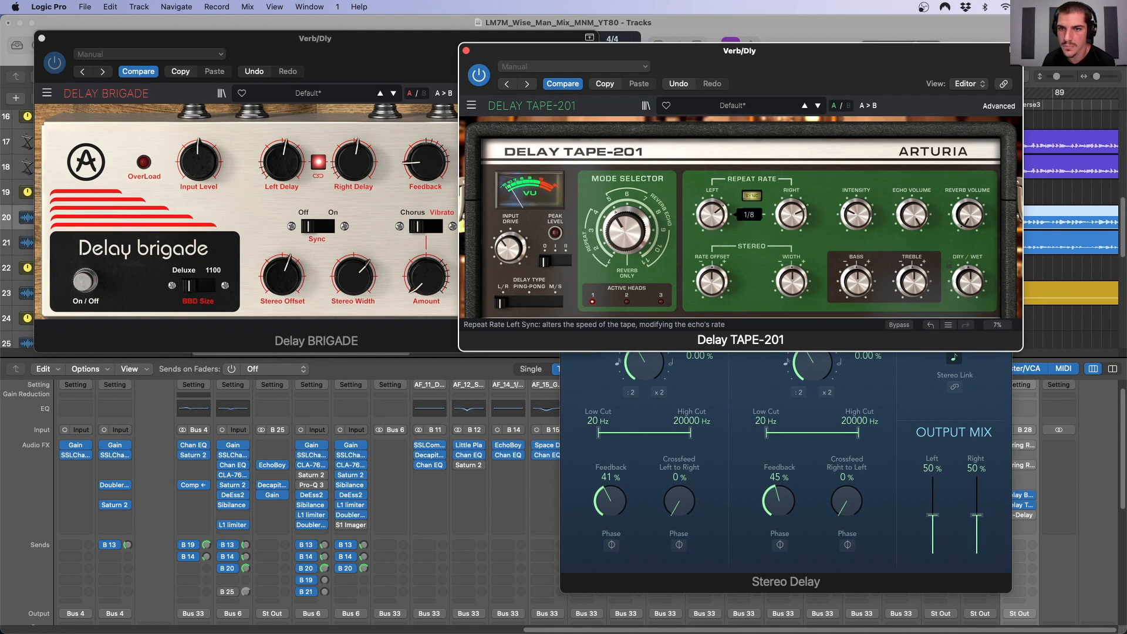
Turn the Delay TAPE-201's Mode Selector to the mode using only head 3 and lower the Intensity.
left_click_drag(640, 238, 640, 225)
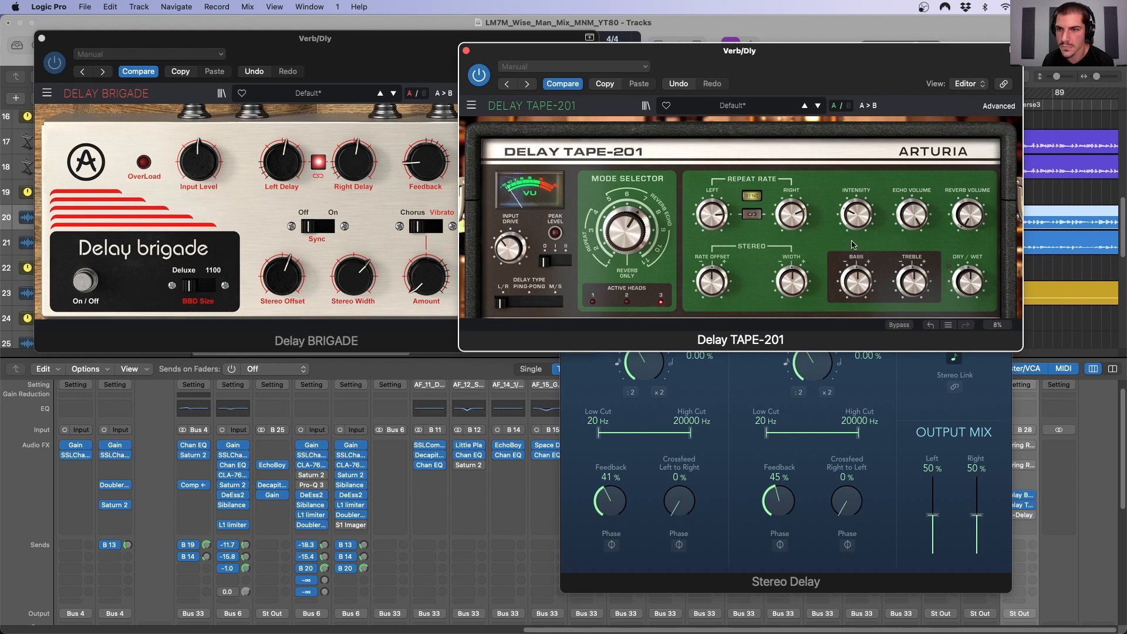
left_click_drag(857, 218, 857, 244)
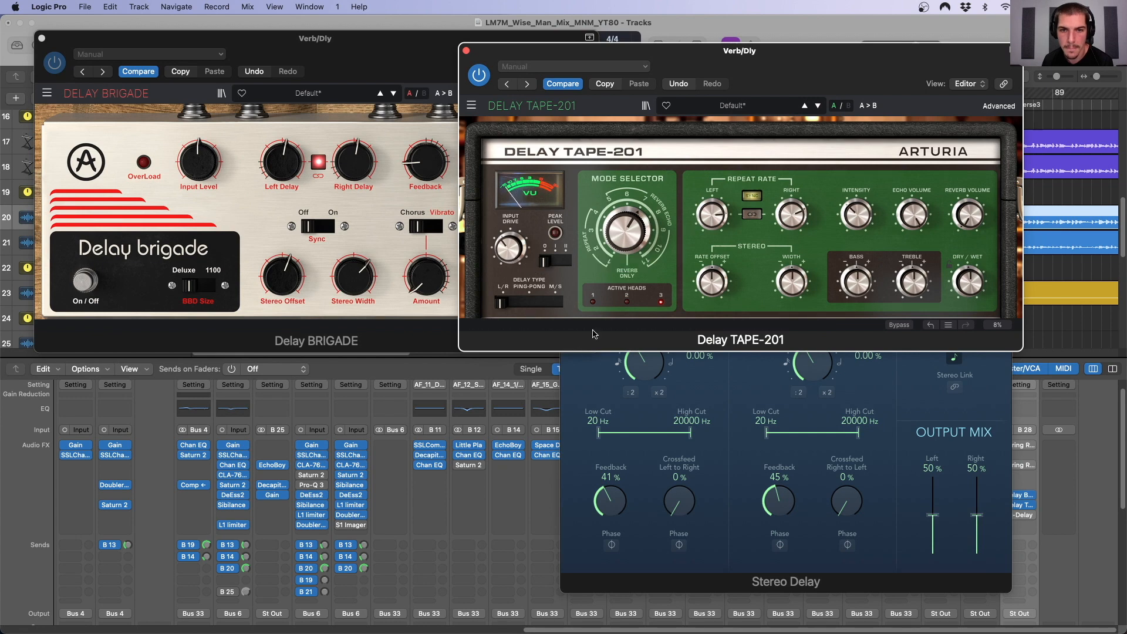
Audition the Delay TAPE-201 with the Ping-Pong delay type and return it to L/R.
left_click(530, 303)
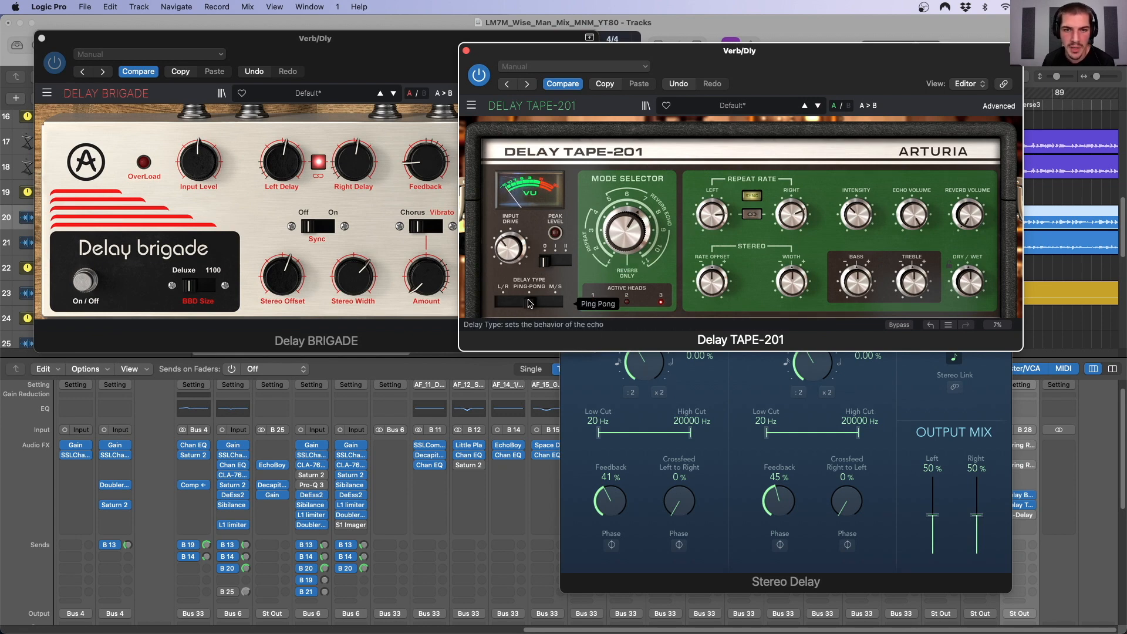
key("space")
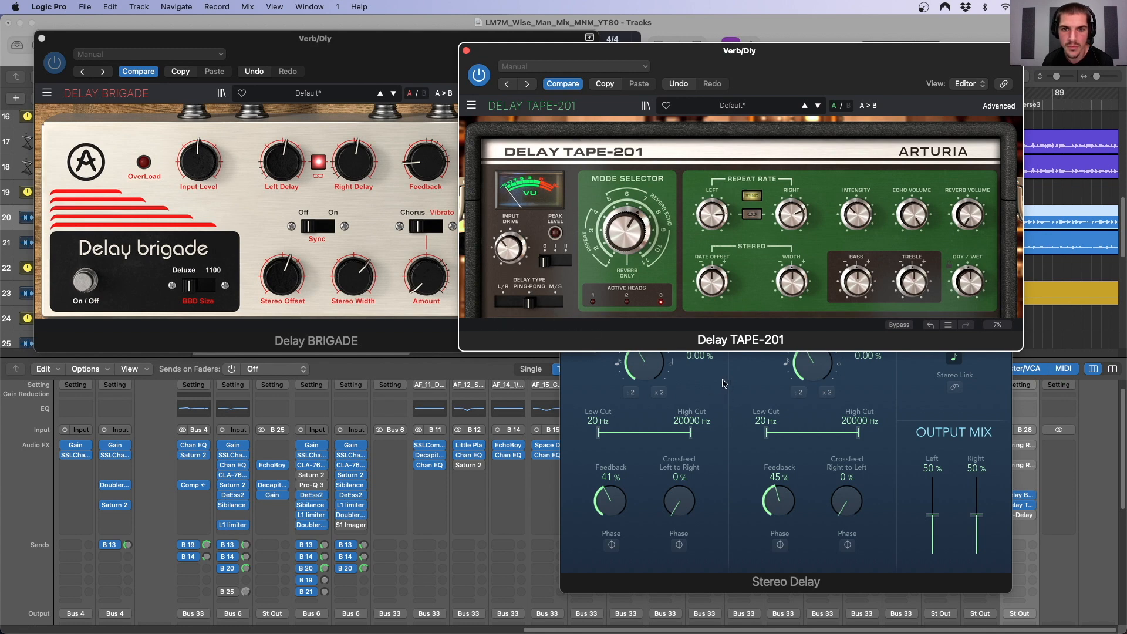
left_click(498, 301)
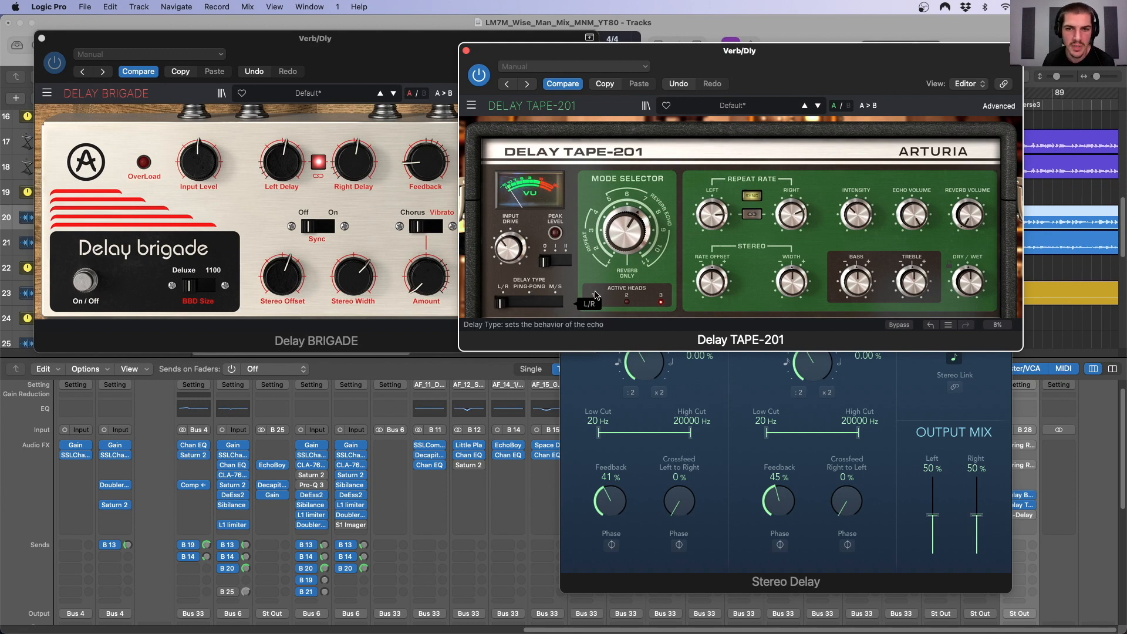
key("space")
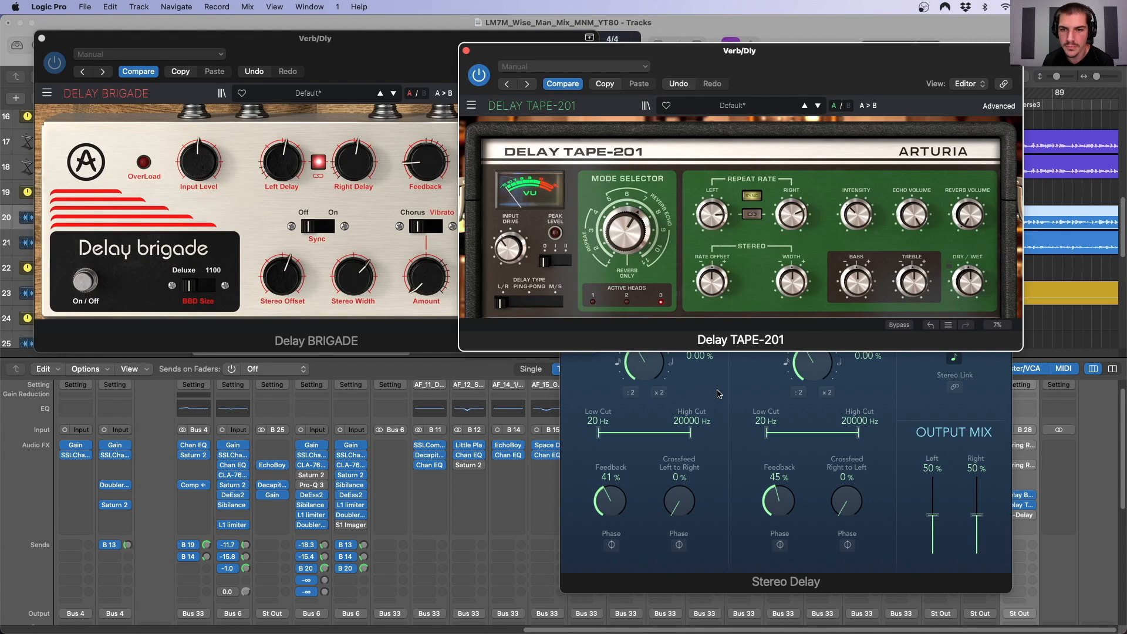
Re-enable the Stereo Delay on the Verb/Dly channel.
left_click(731, 395)
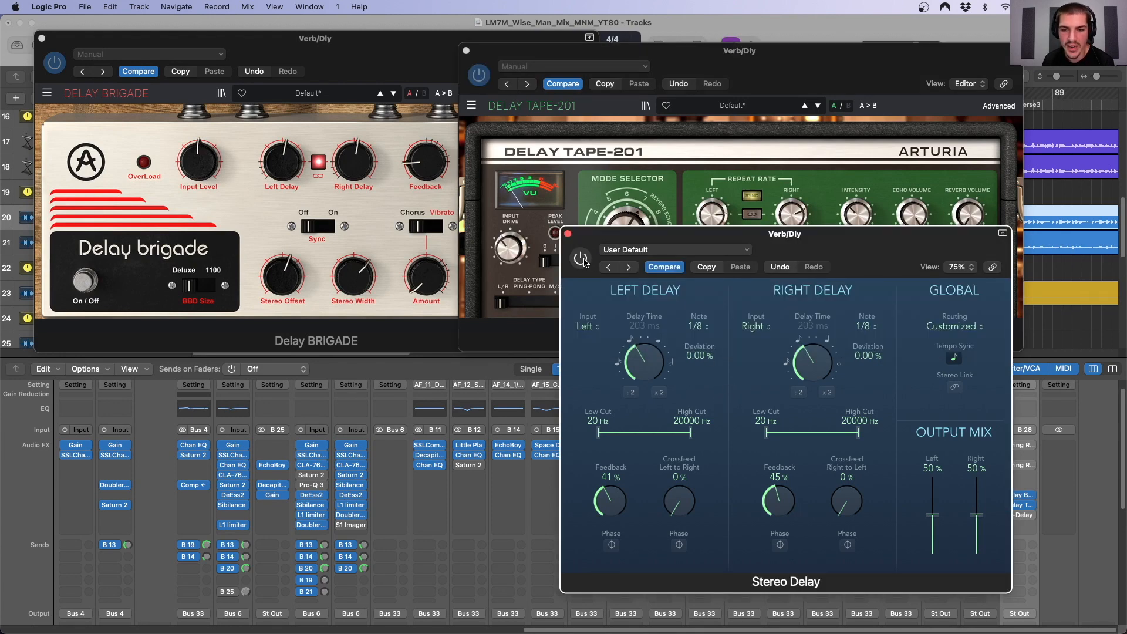
left_click(582, 257)
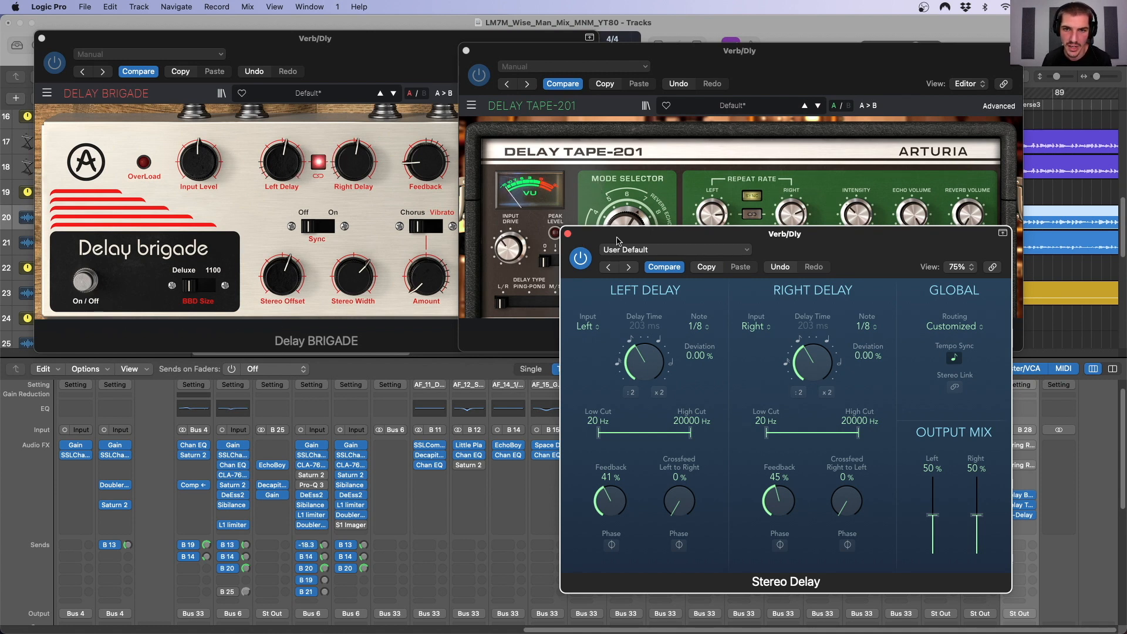
Move the Stereo Delay window clear and set its feedback to 54% on the left and 58% on the right.
left_click_drag(616, 232, 540, 217)
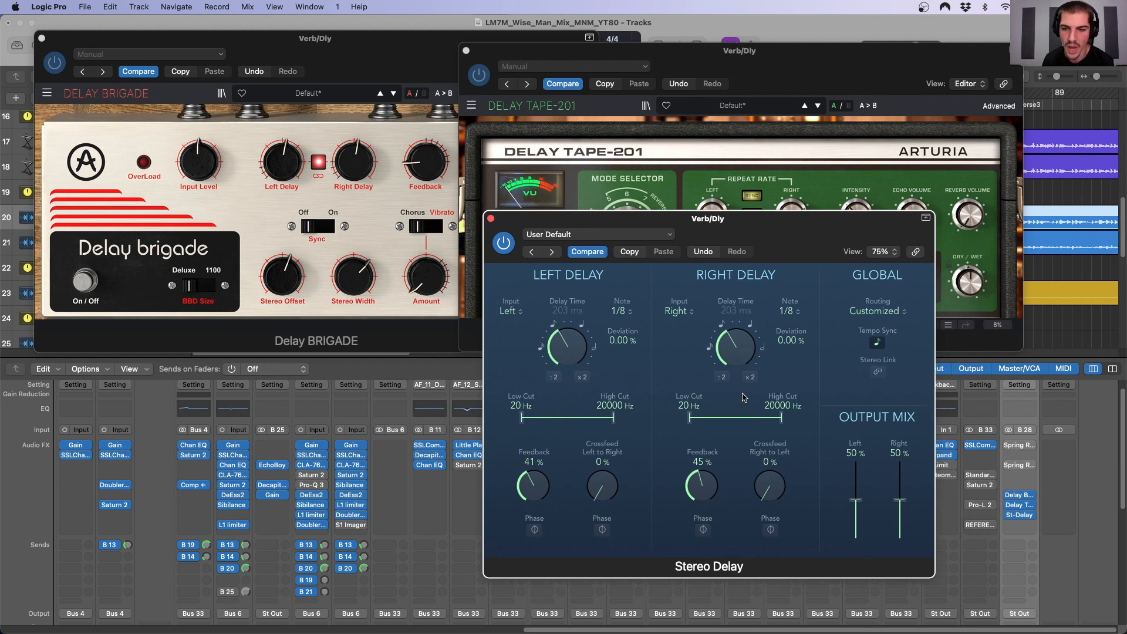
left_click_drag(704, 481, 703, 464)
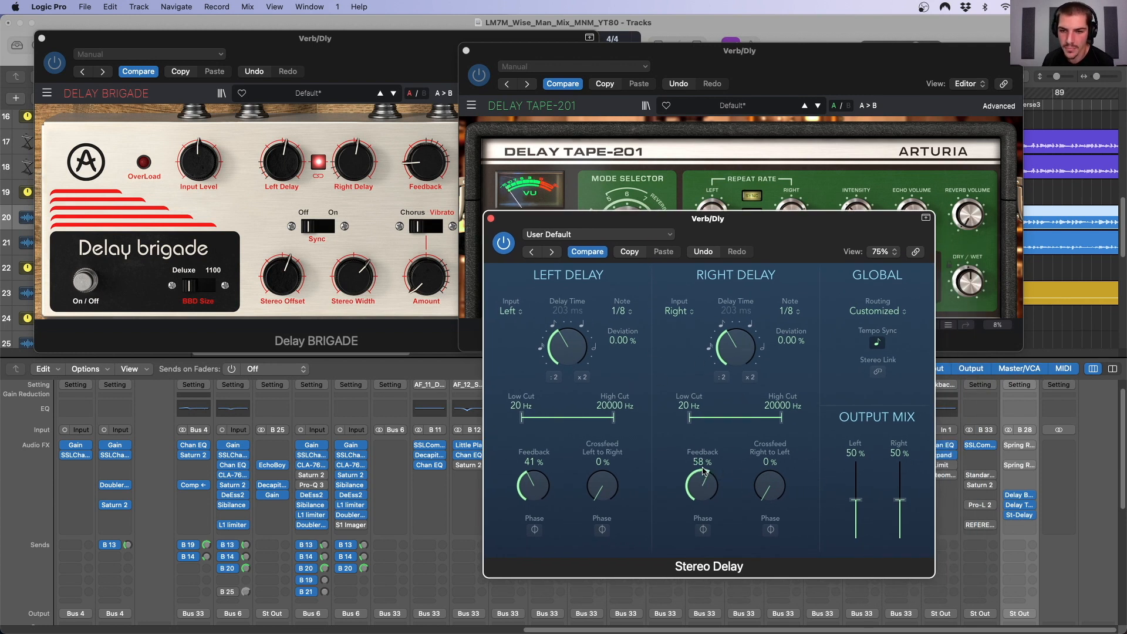
left_click_drag(532, 480, 537, 456)
Keep both Stereo Delay notes at 1/8 and set the deviation to -9.00% on the left and +12.33% on the right.
left_click(625, 311)
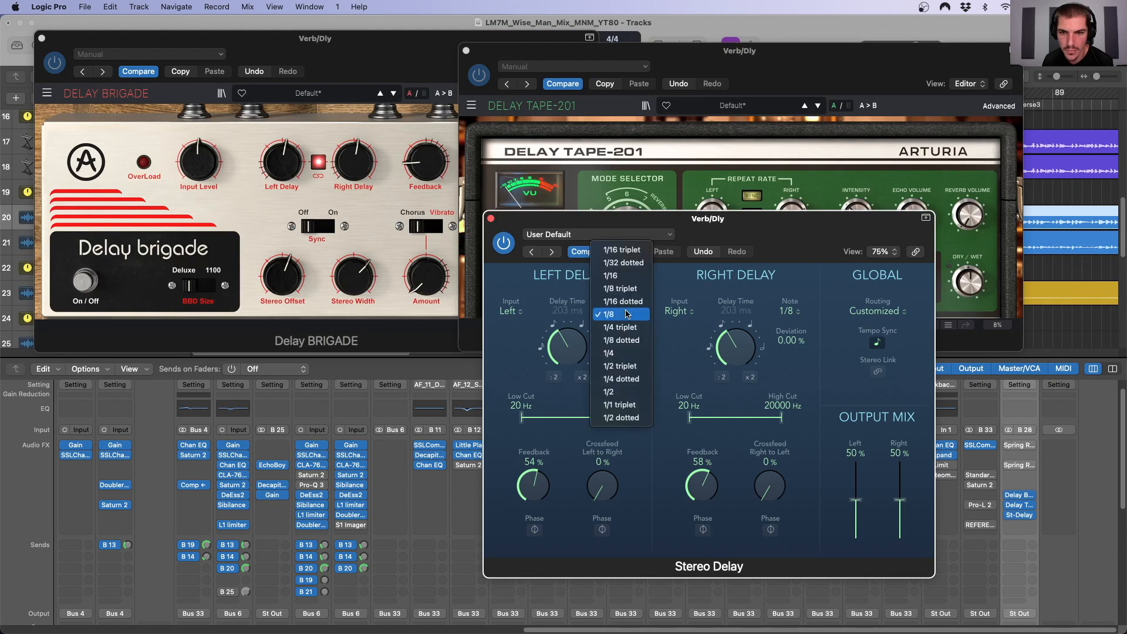
left_click(571, 348)
left_click_drag(571, 347, 573, 353)
left_click_drag(741, 331, 742, 350)
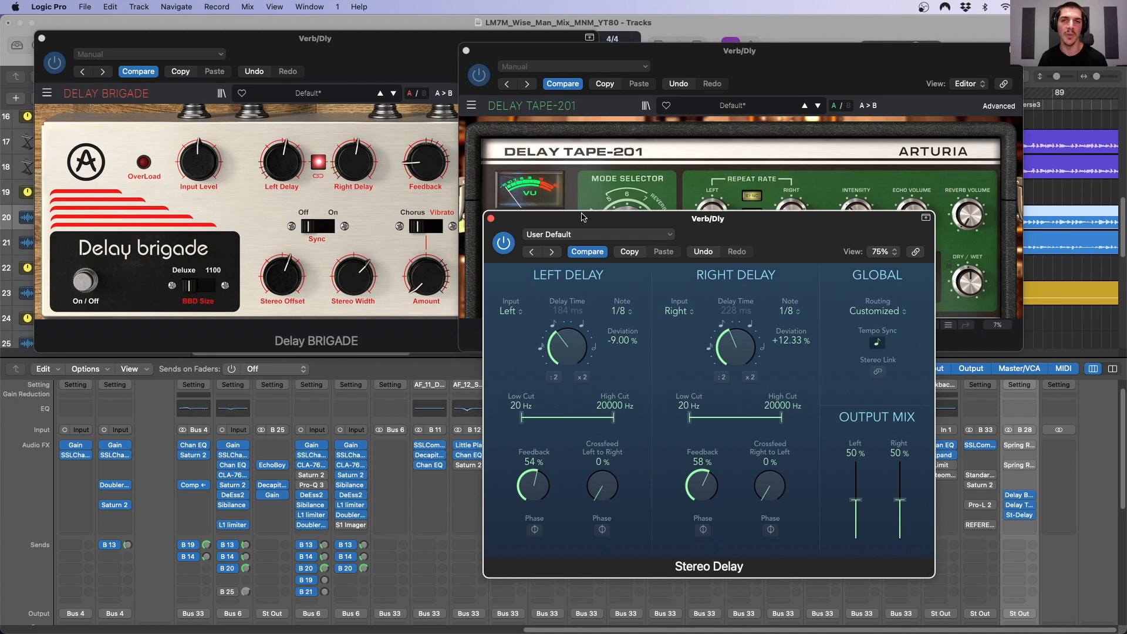
Close the Stereo Delay, Delay TAPE-201 and Delay BRIGADE windows.
left_click(490, 218)
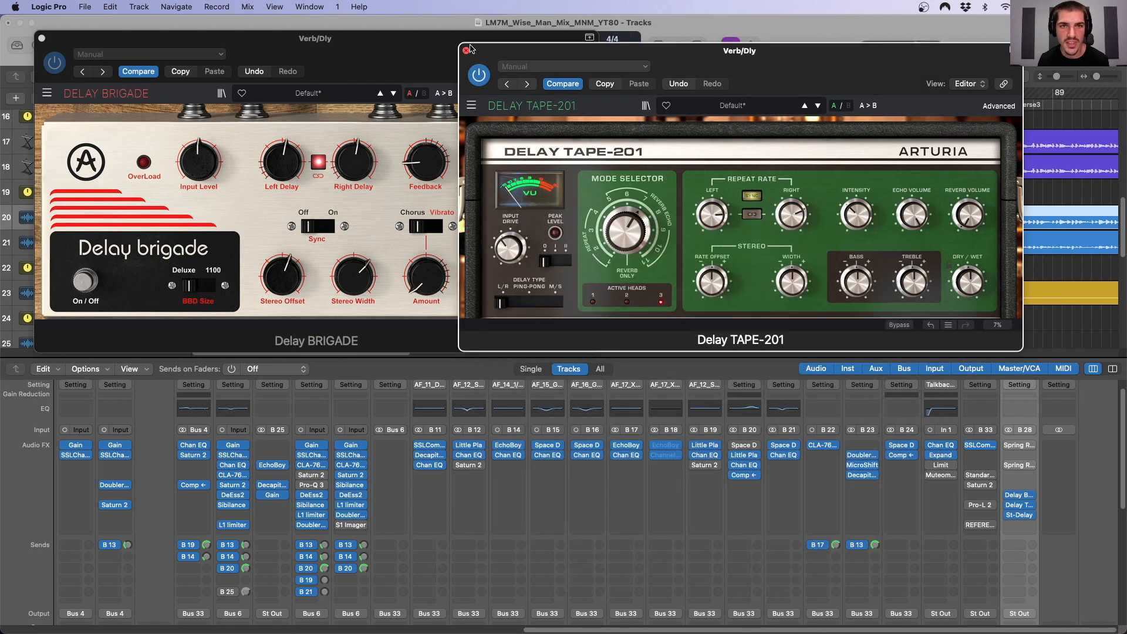
left_click(466, 50)
left_click(42, 38)
Remove the Bus 28 sends from Gtr1 and Gtr2 together and re-enable their Bus 16 and Bus 15 sends.
scroll(1044, 469, "down", 5)
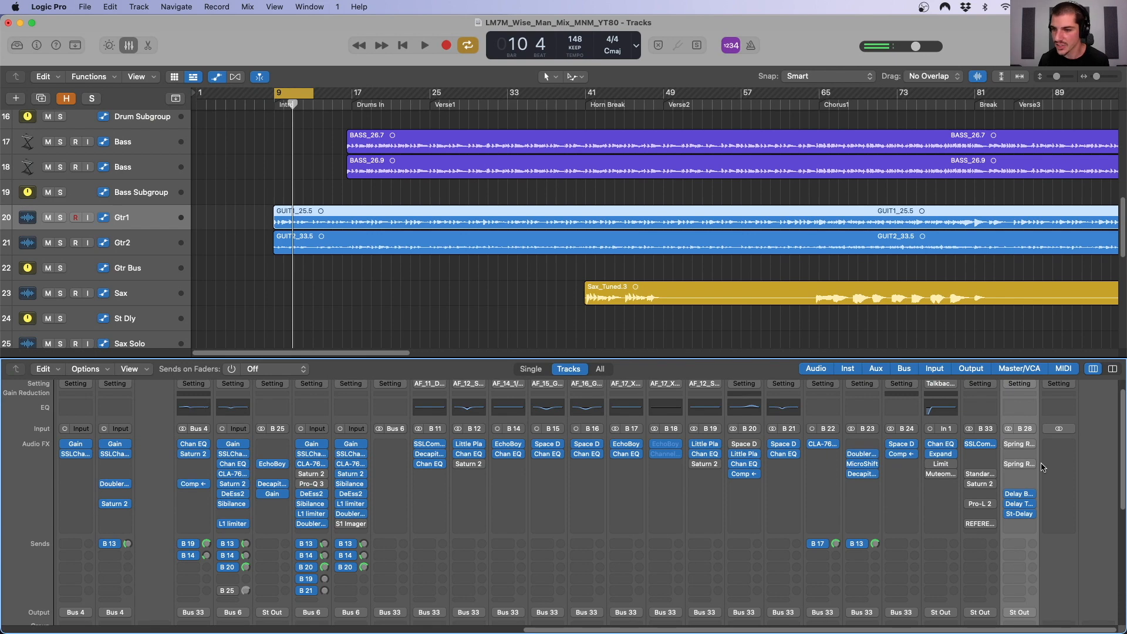
scroll(1044, 501, "down", 5)
right_click(1031, 470)
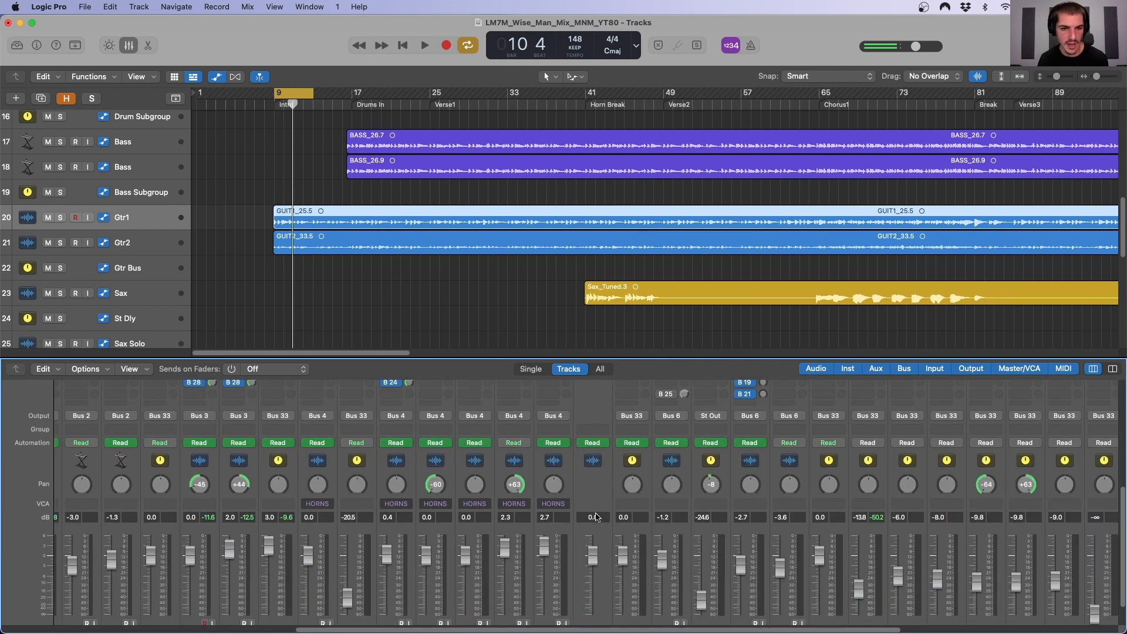
scroll(596, 517, "left", 3)
left_click(142, 245)
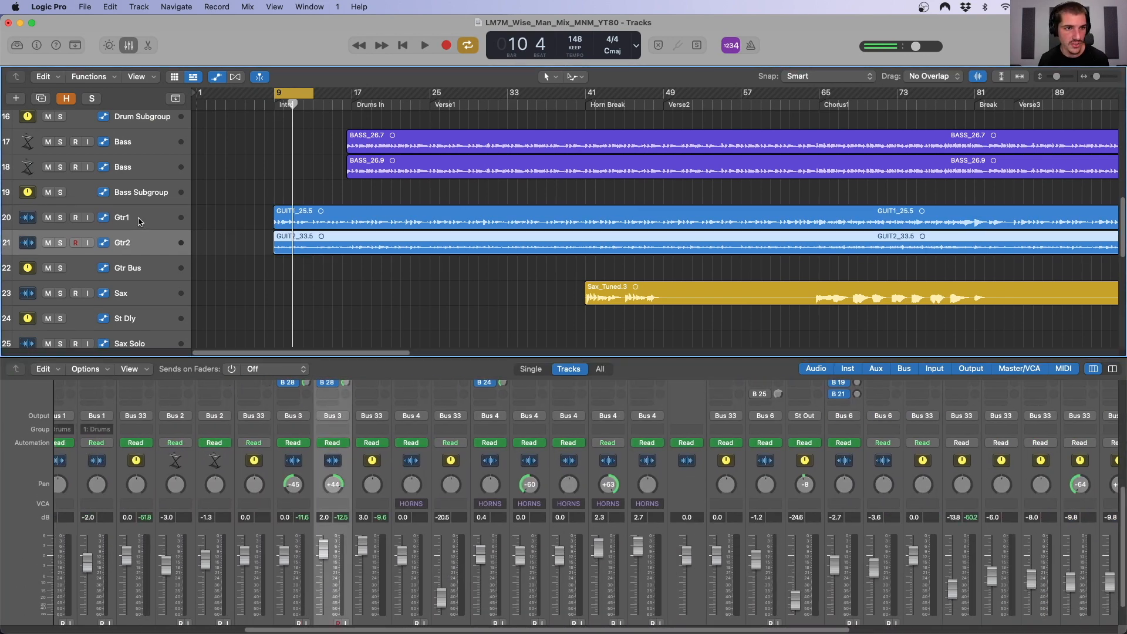
left_click(139, 219)
scroll(343, 524, "up", 2)
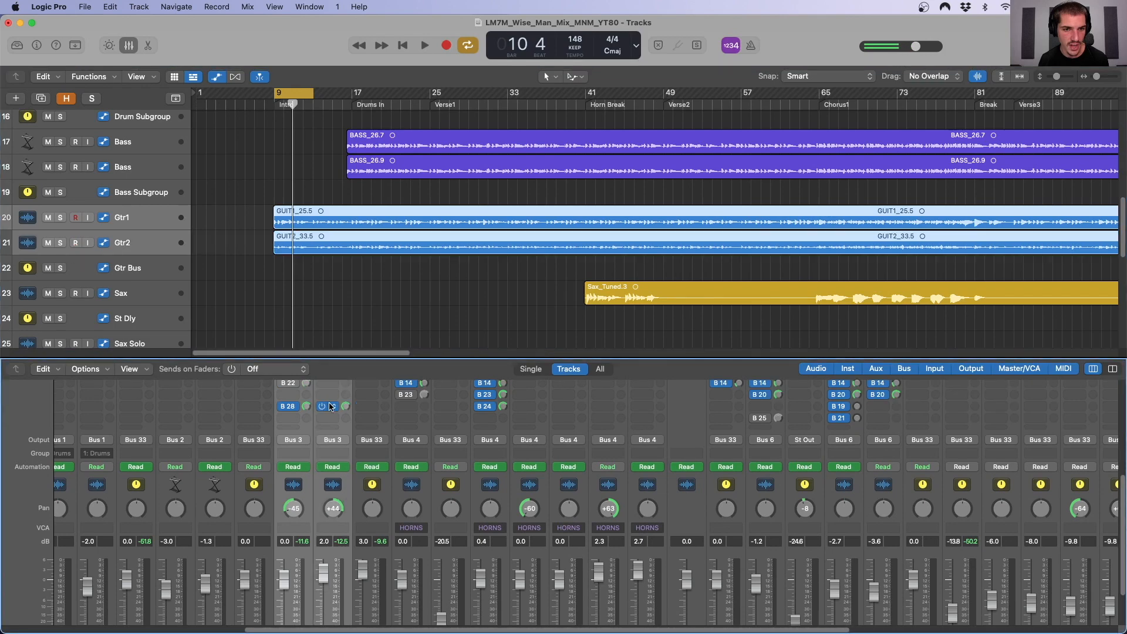
left_click(327, 406)
left_click(343, 489)
scroll(299, 480, "up", 4)
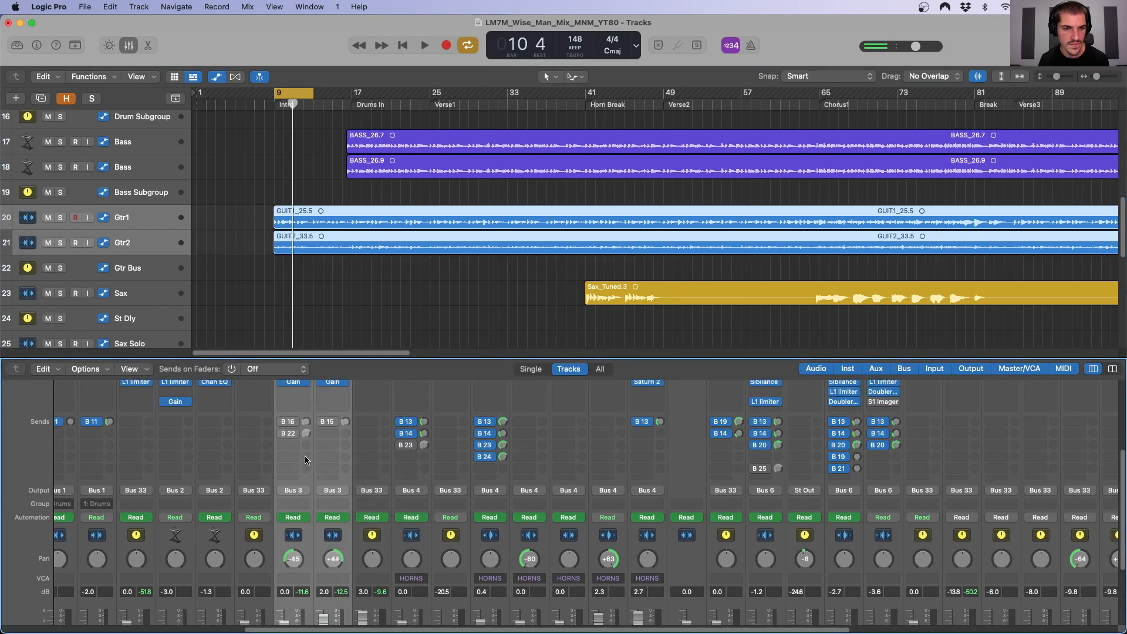
left_click(283, 467)
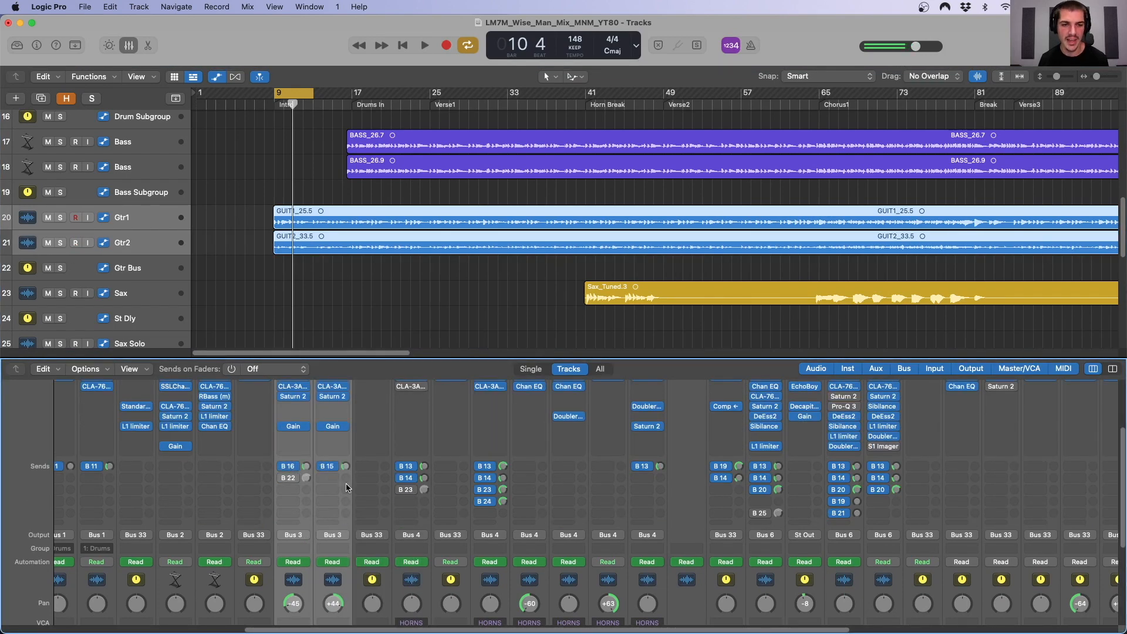
Turn off cycle mode and move the playhead to the start of the Bridge at bar 165.
left_click_drag(388, 359, 387, 342)
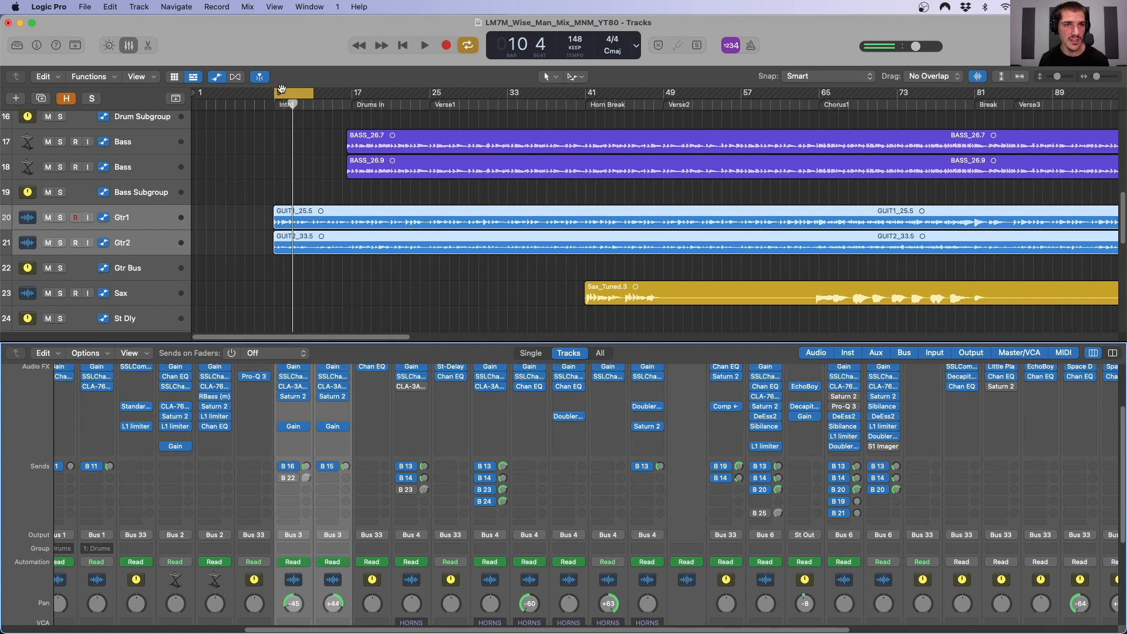
left_click(283, 92)
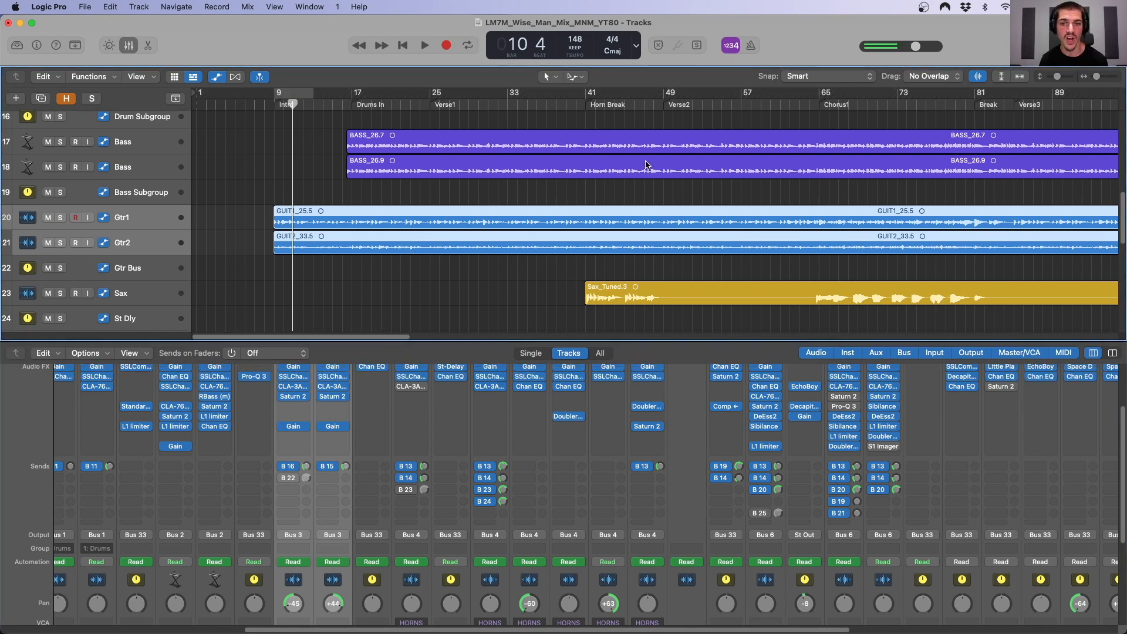
key("super+Left")
key("super+Left")
key("super+Left")
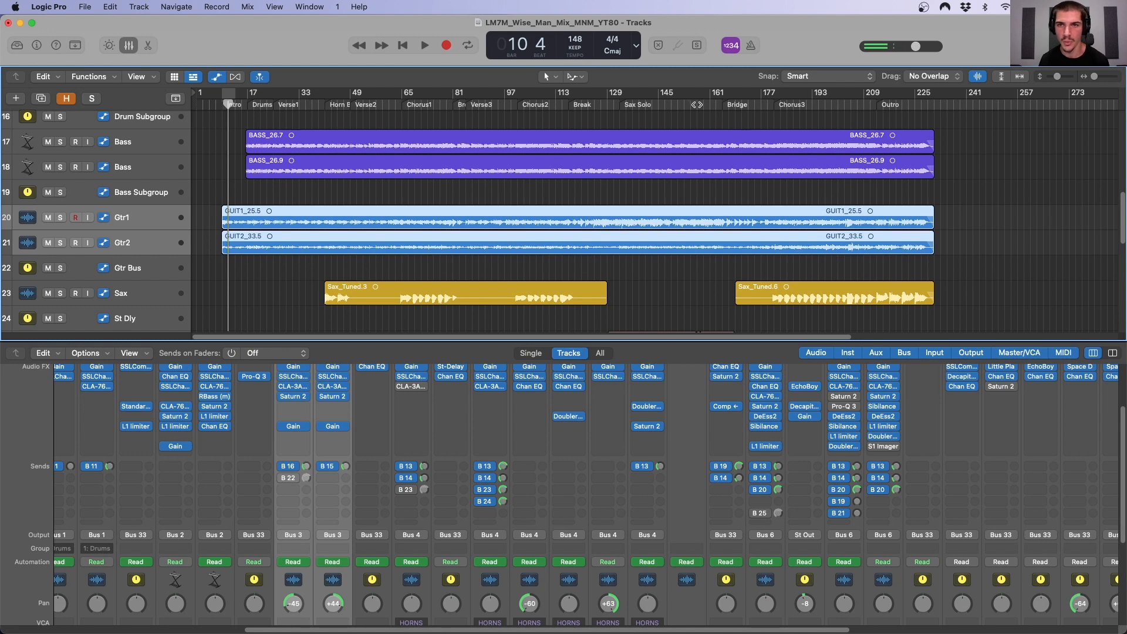
left_click(721, 103)
Select the Lead Vox track, enlarge its Bridge regions and show the track automation.
scroll(746, 167, "down", 5)
scroll(747, 167, "down", 6)
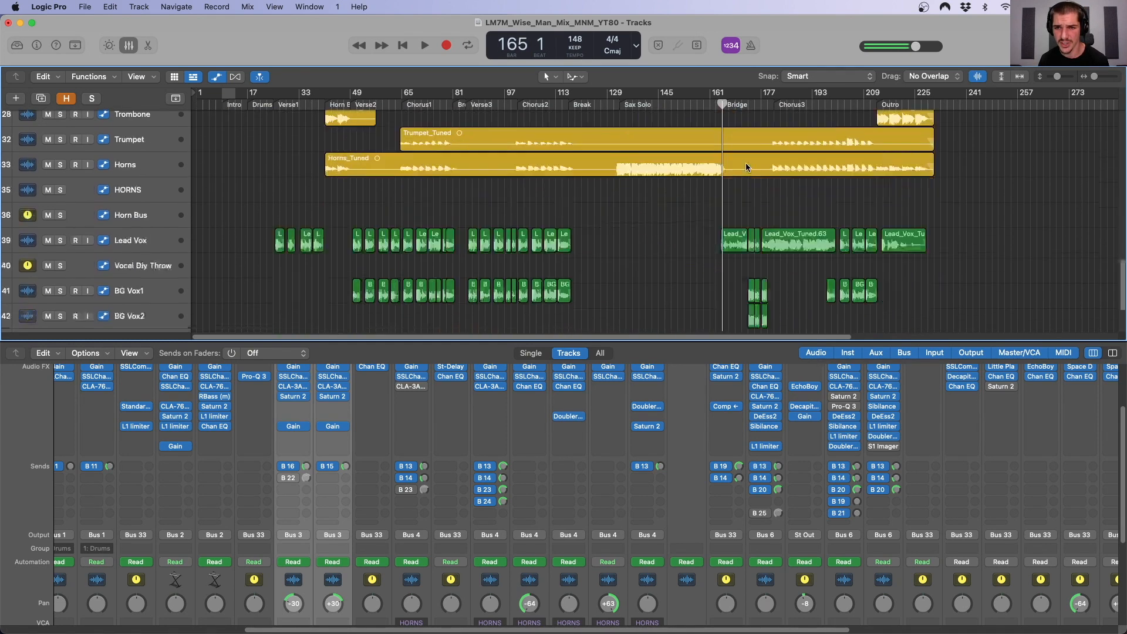
key("super+Right")
left_click(141, 206)
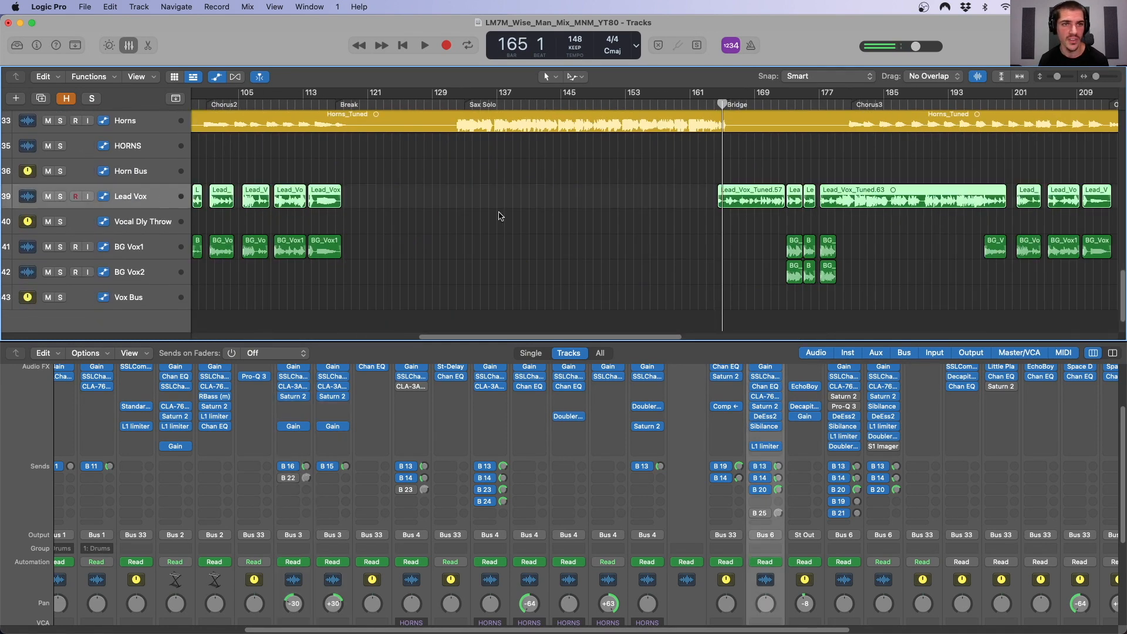
key("super+Right")
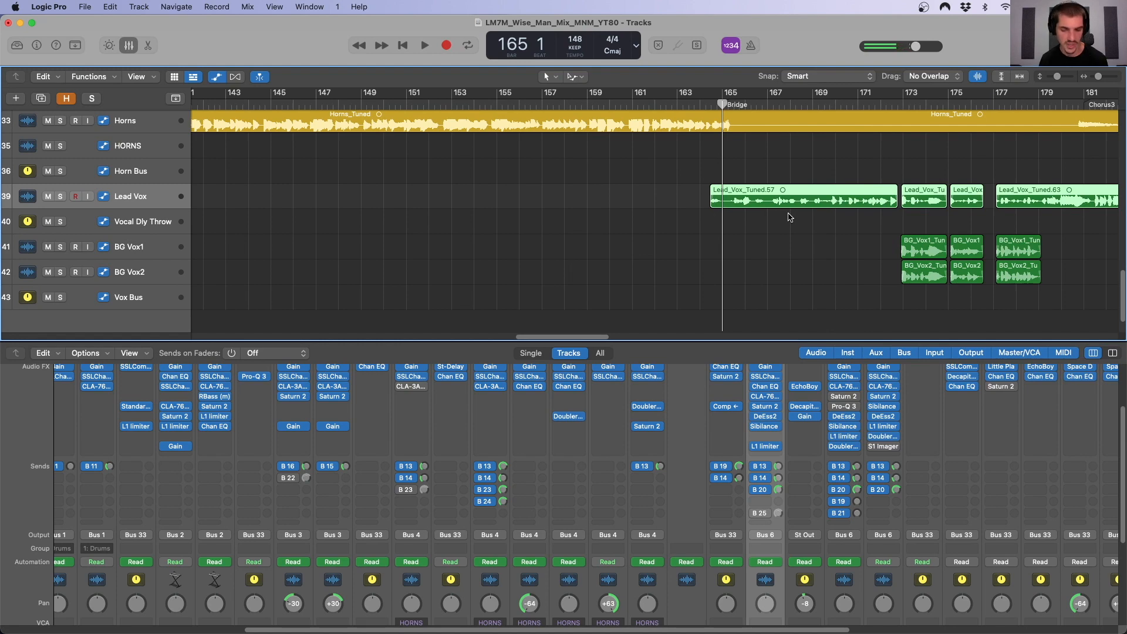
key("super+f")
key("super+Down")
key("super+Down")
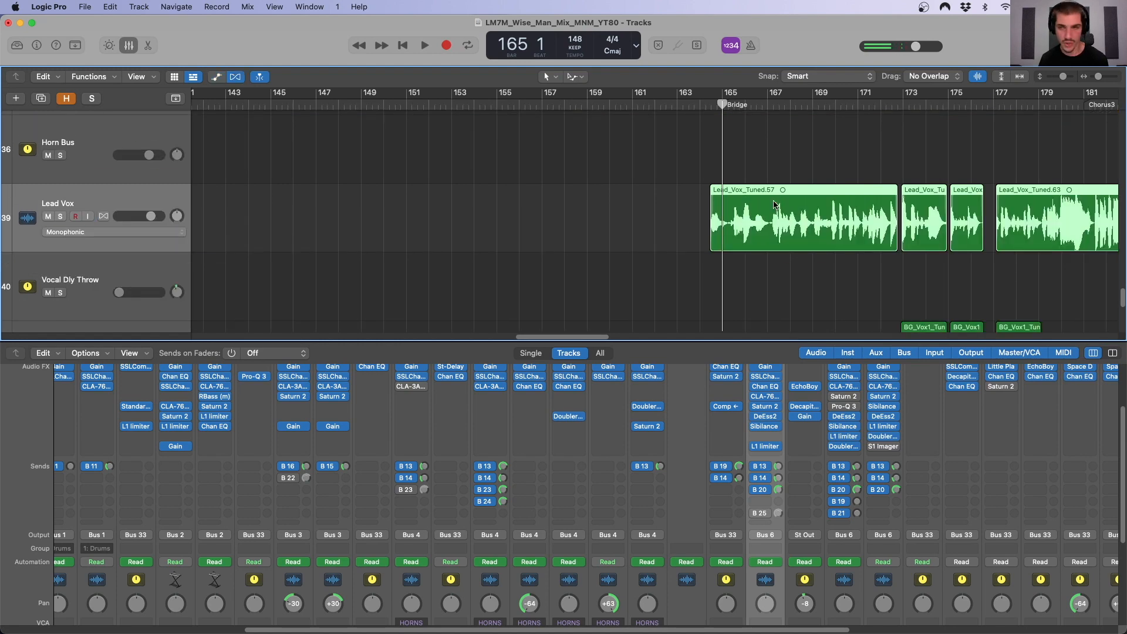
key("a")
scroll(587, 223, "right", 10)
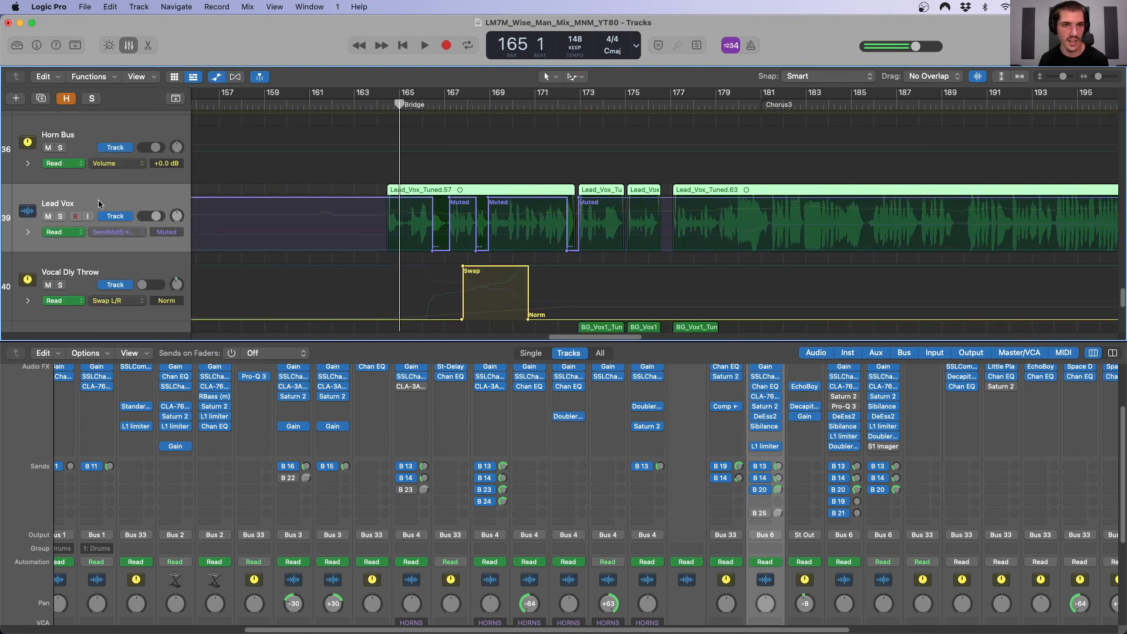
scroll(753, 488, "right", 3)
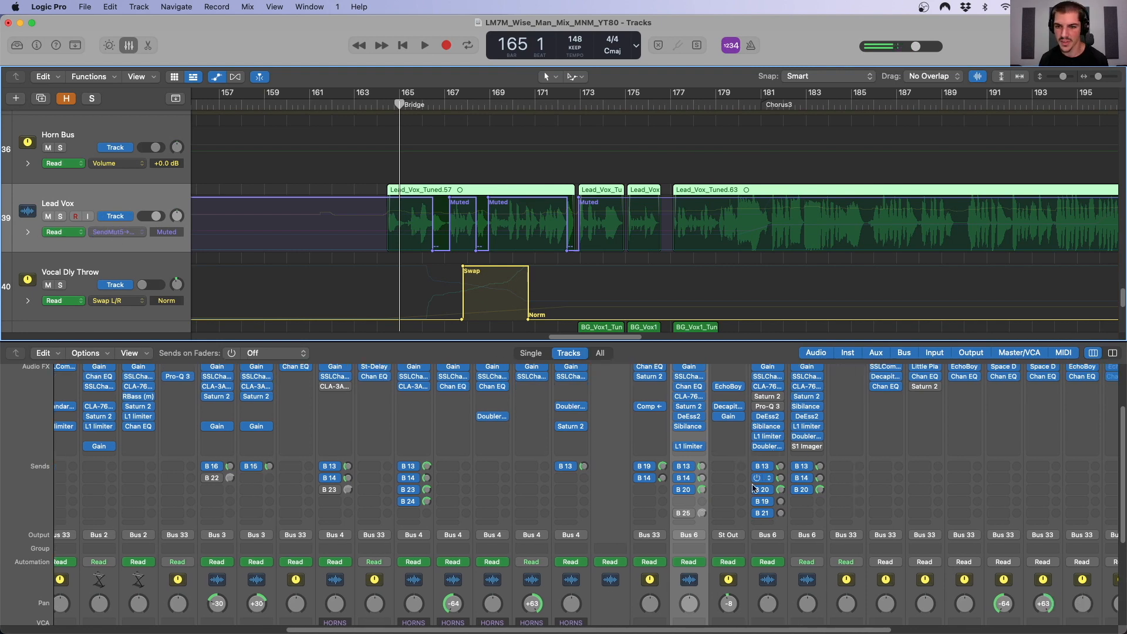
scroll(688, 515, "up", 3)
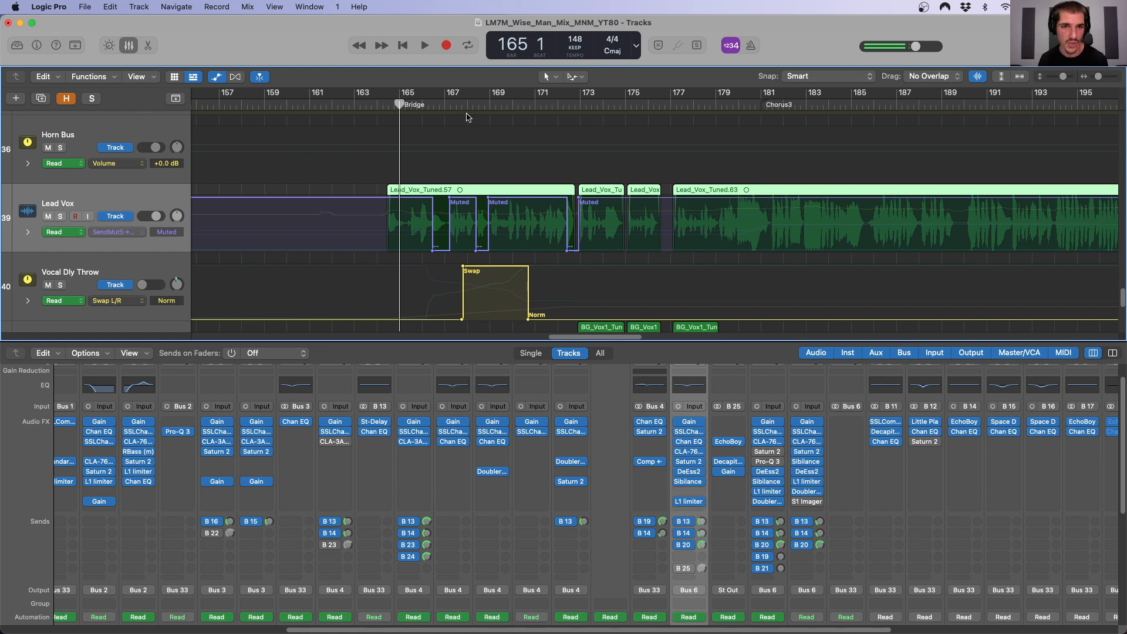
Audition the Lead Vox delay throw in the Bridge from bar 166 beat 4 and return the playhead to bar 166.
mouse_move(433, 106)
left_mouse_down()
mouse_move(413, 104)
mouse_move(440, 104)
left_mouse_up()
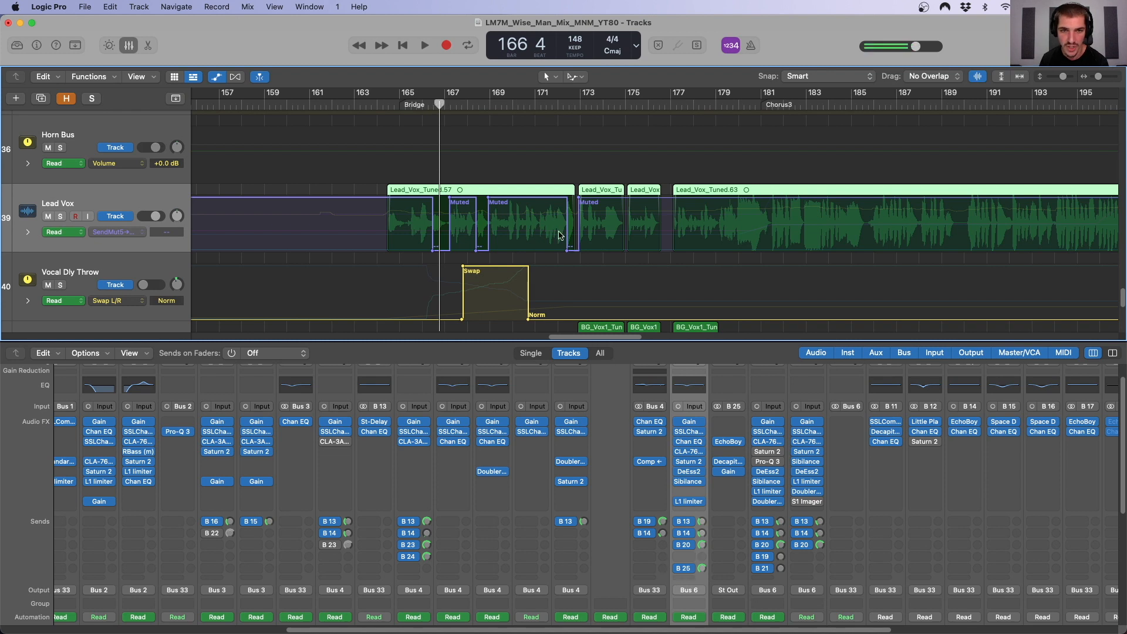
key("space")
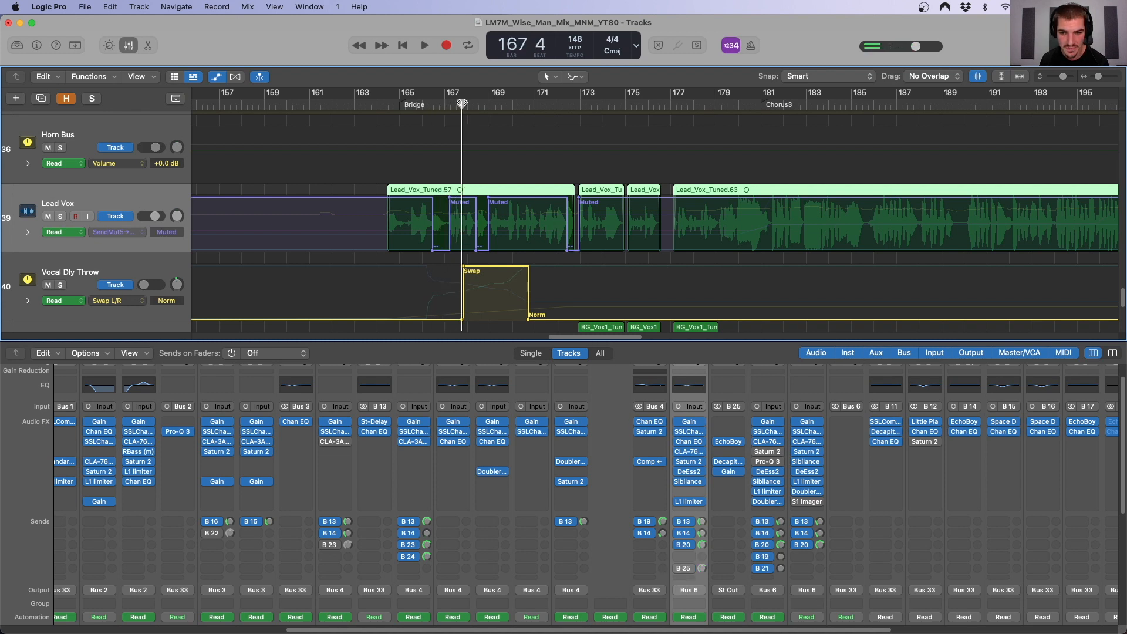
left_click_drag(479, 104, 421, 104)
Open EchoBoy on the Vocal Dly Throw channel and examine its settings.
scroll(725, 402, "right", 1)
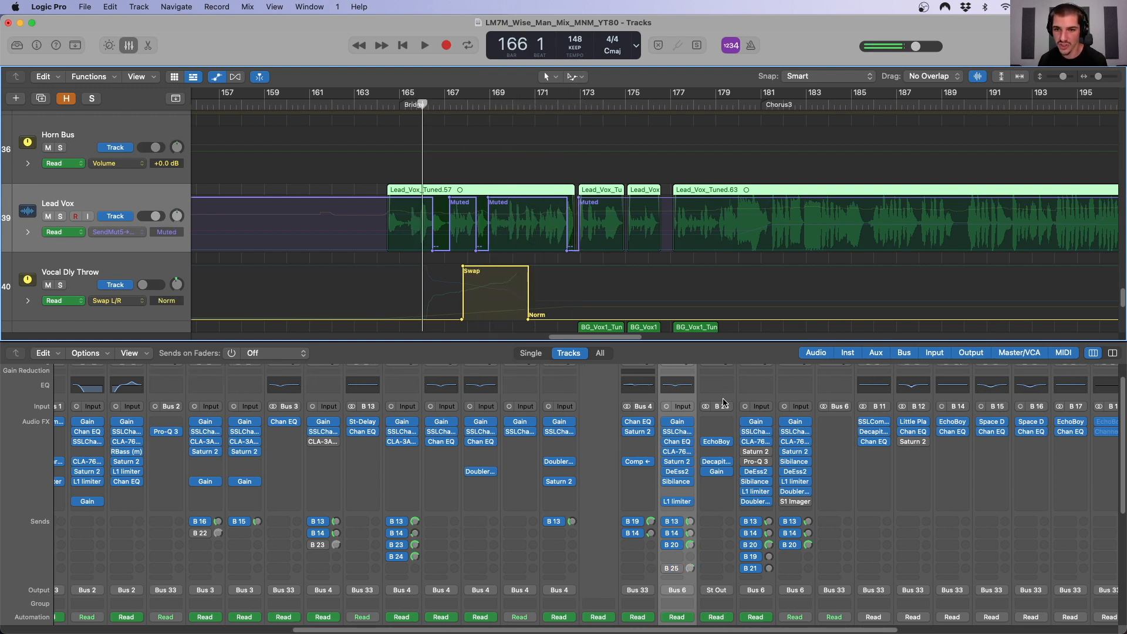
left_click(723, 424)
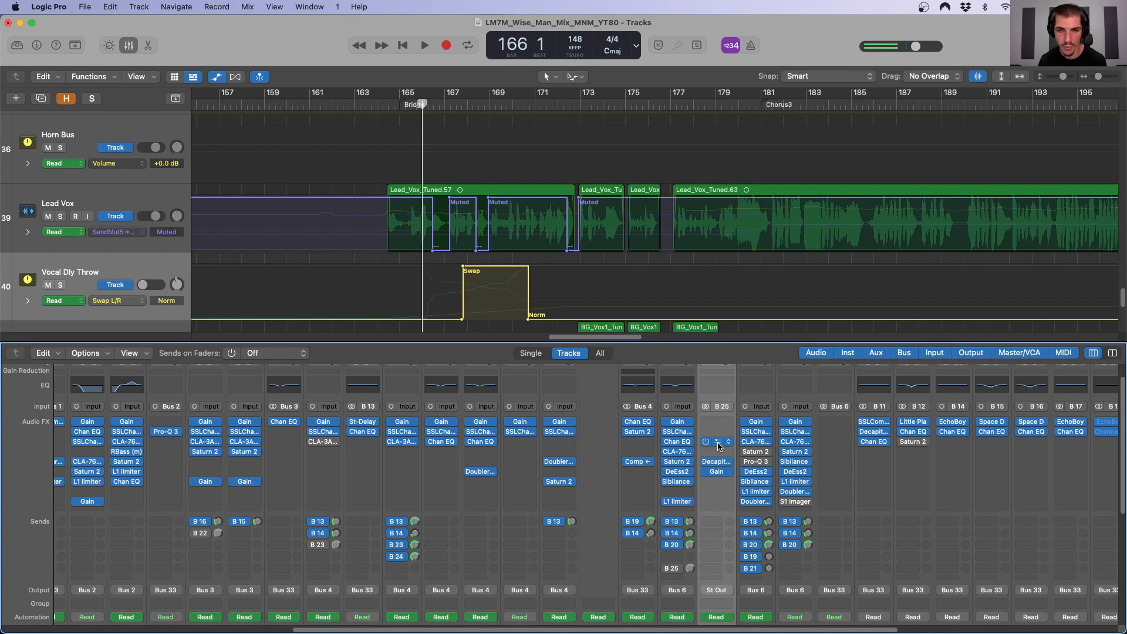
left_click(719, 444)
left_click_drag(784, 141, 829, 112)
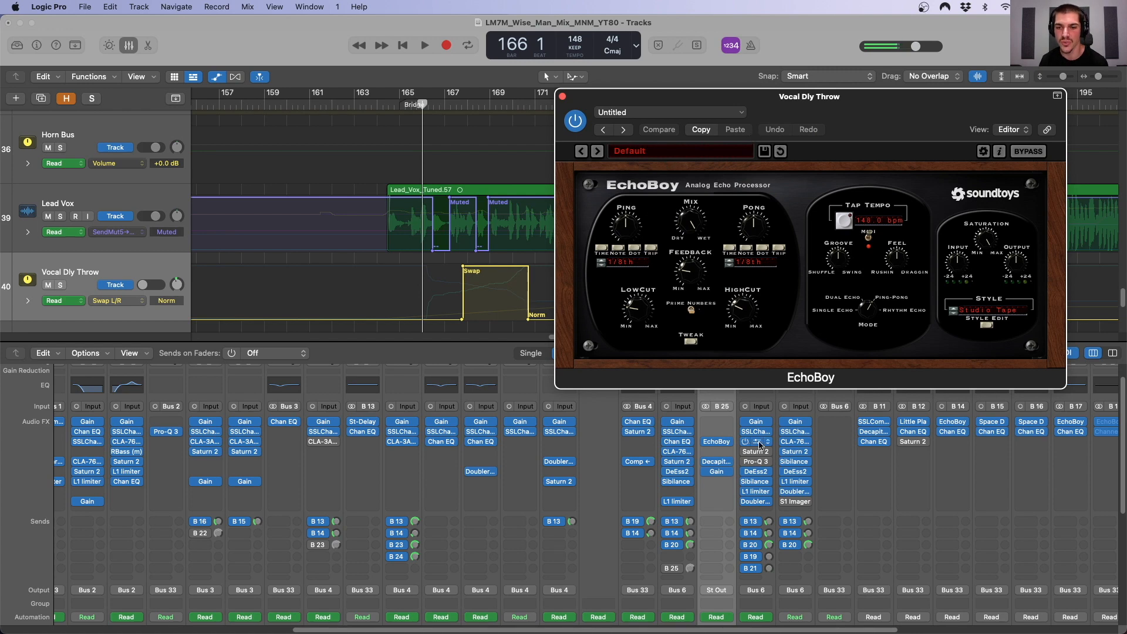
Inspect the Decapitator and Gain plug-ins on the Vocal Dly Throw channel, closing each one.
left_click(717, 463)
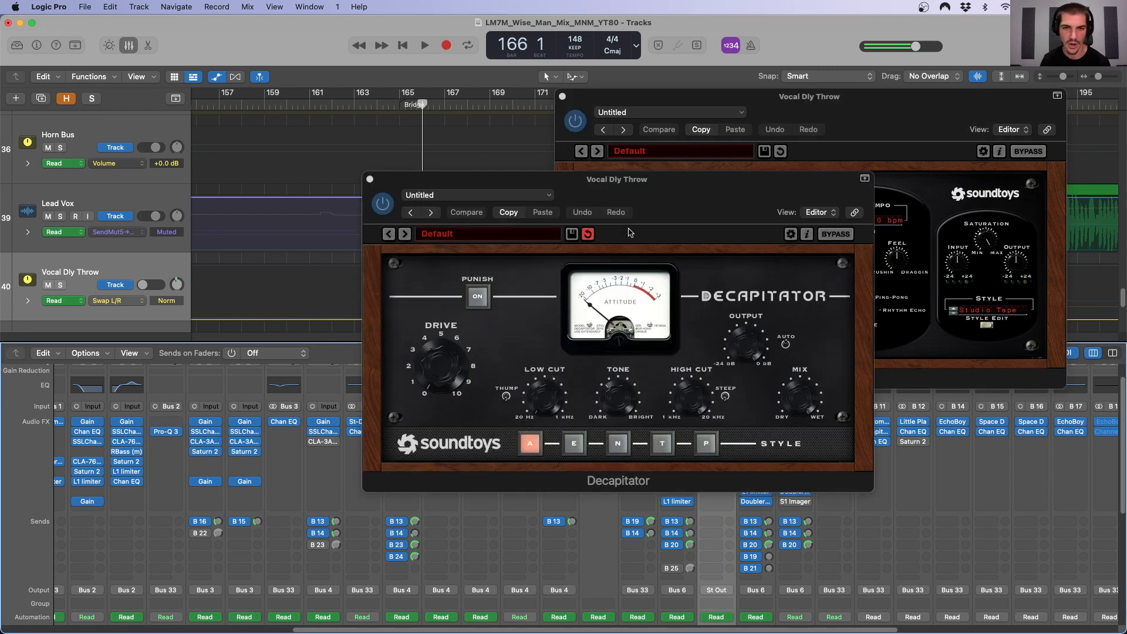
left_click_drag(615, 185, 776, 183)
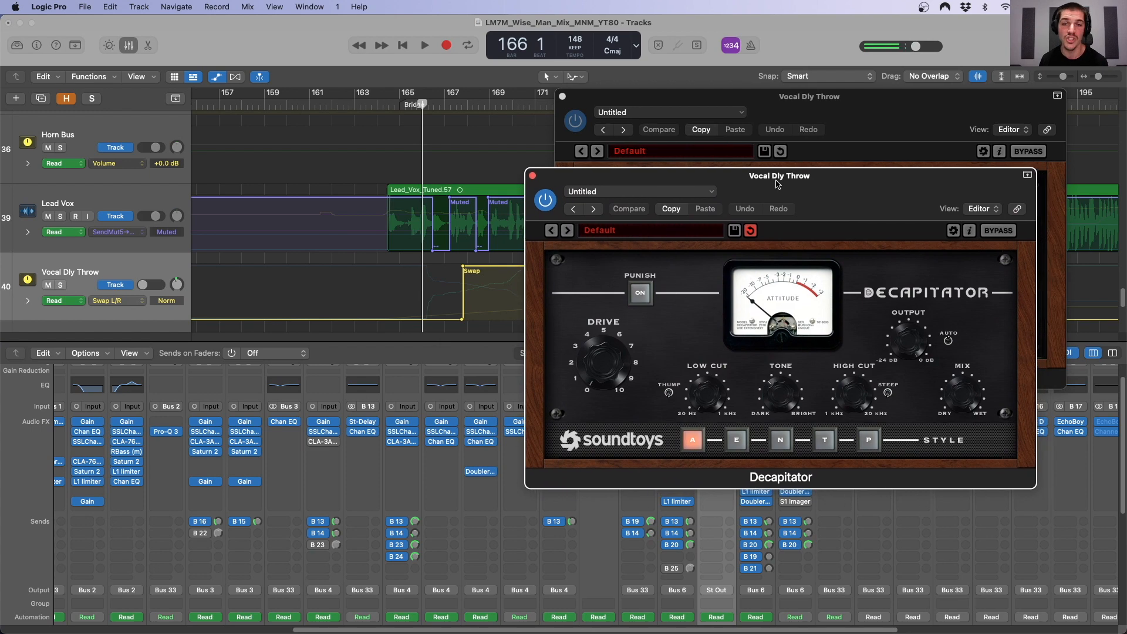
left_click(532, 176)
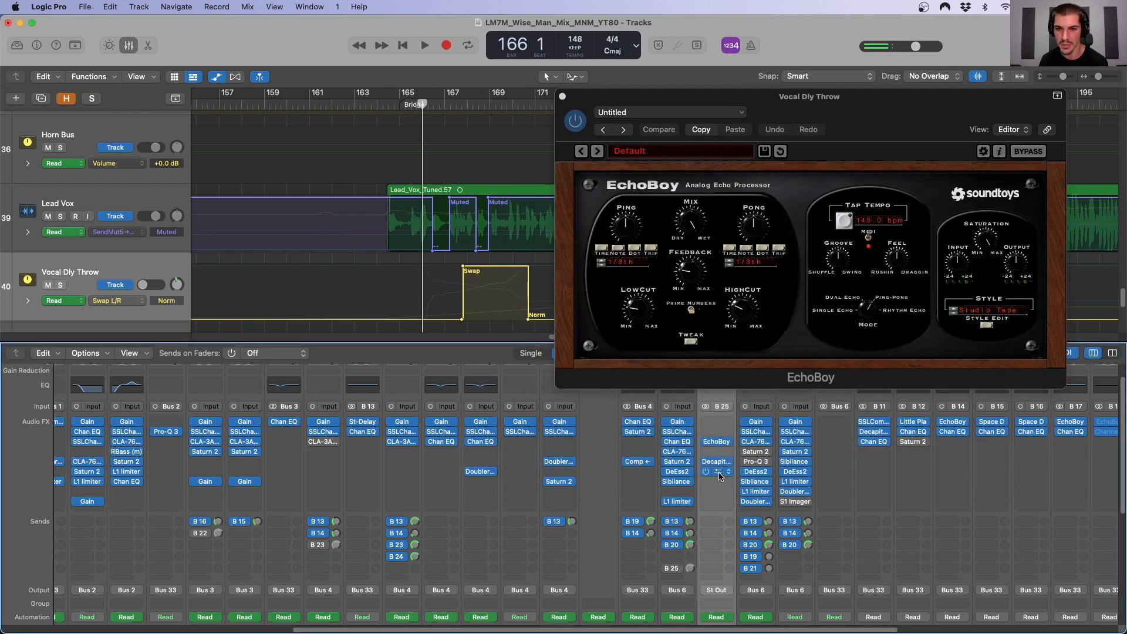
left_click(722, 470)
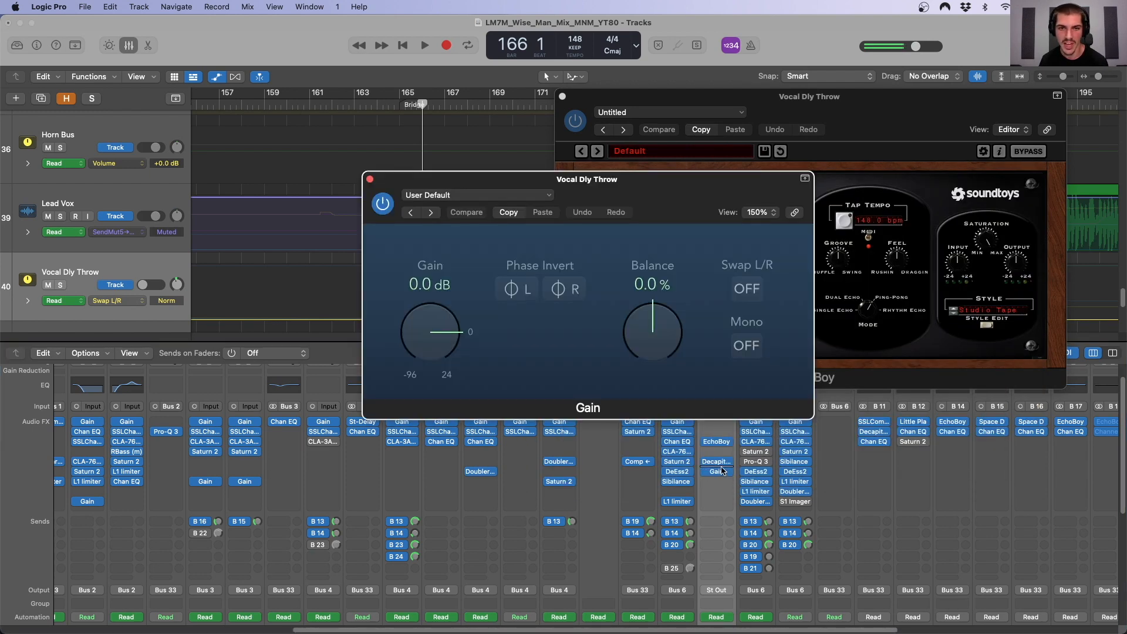
left_click(381, 205)
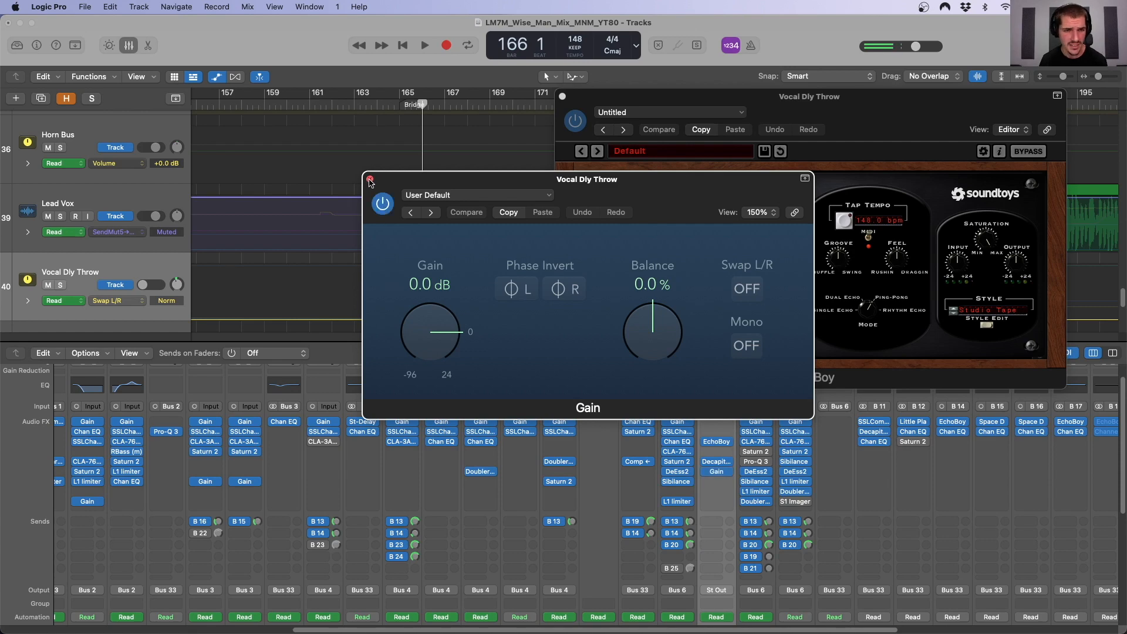
left_click(369, 179)
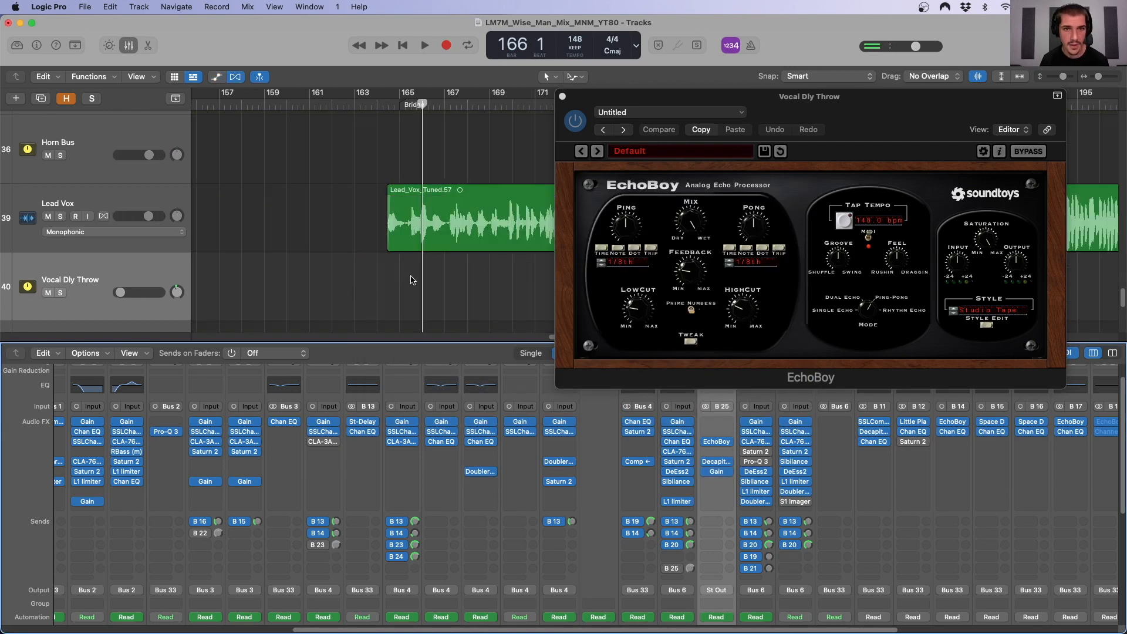
Check the automated parameters of the Vocal Dly Throw track, keep Gain: Swap L/R displayed, and close EchoBoy.
left_click(117, 300)
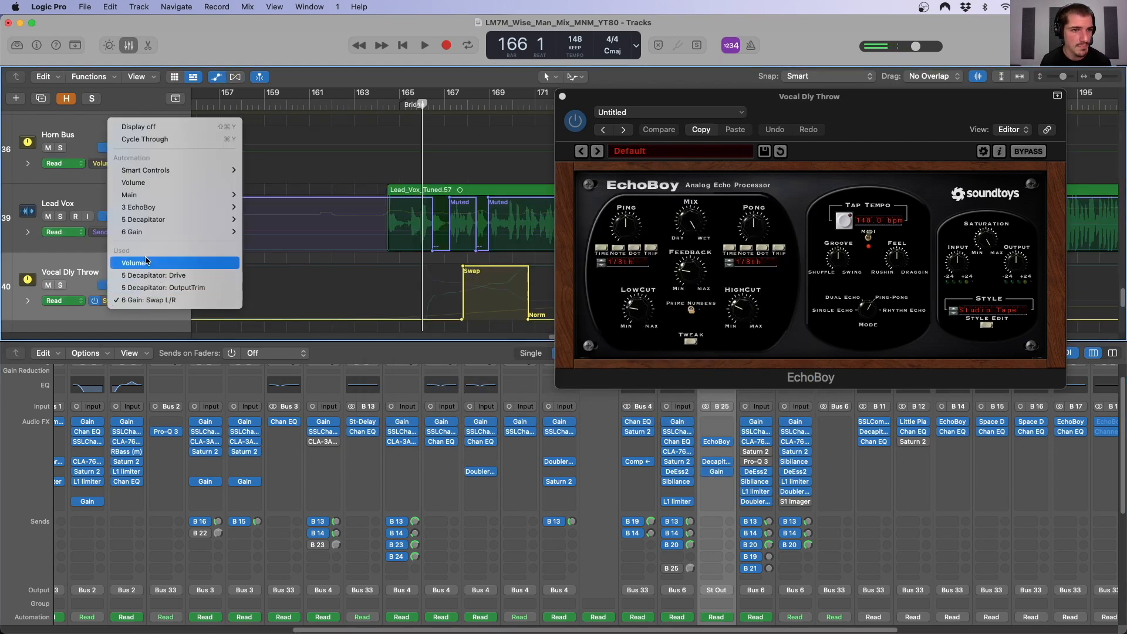
left_click(157, 301)
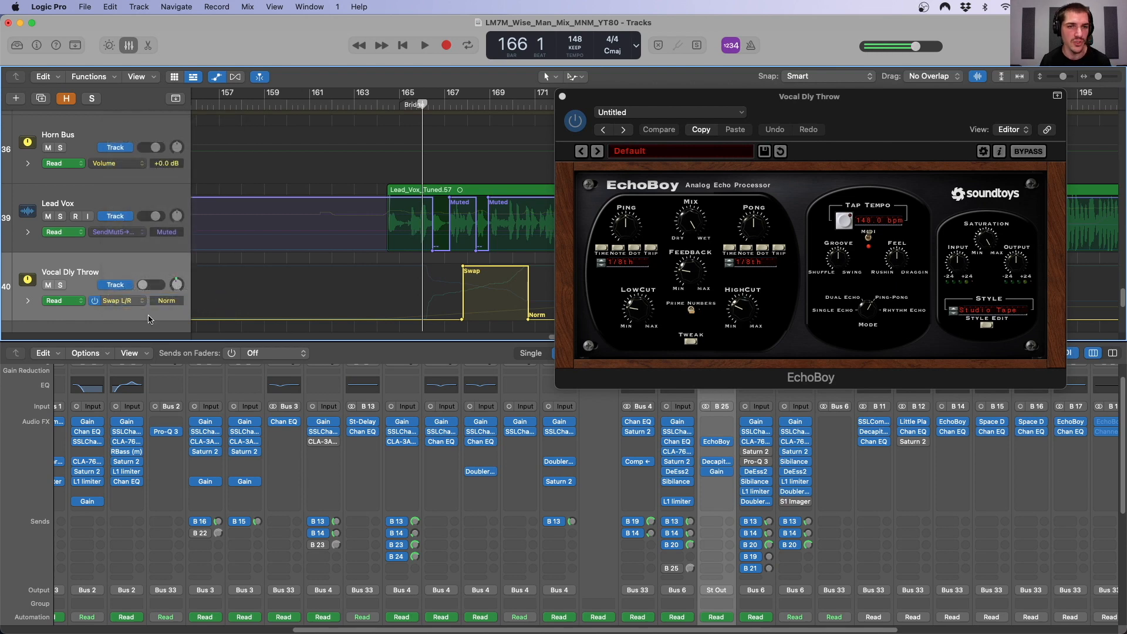
left_click(717, 471)
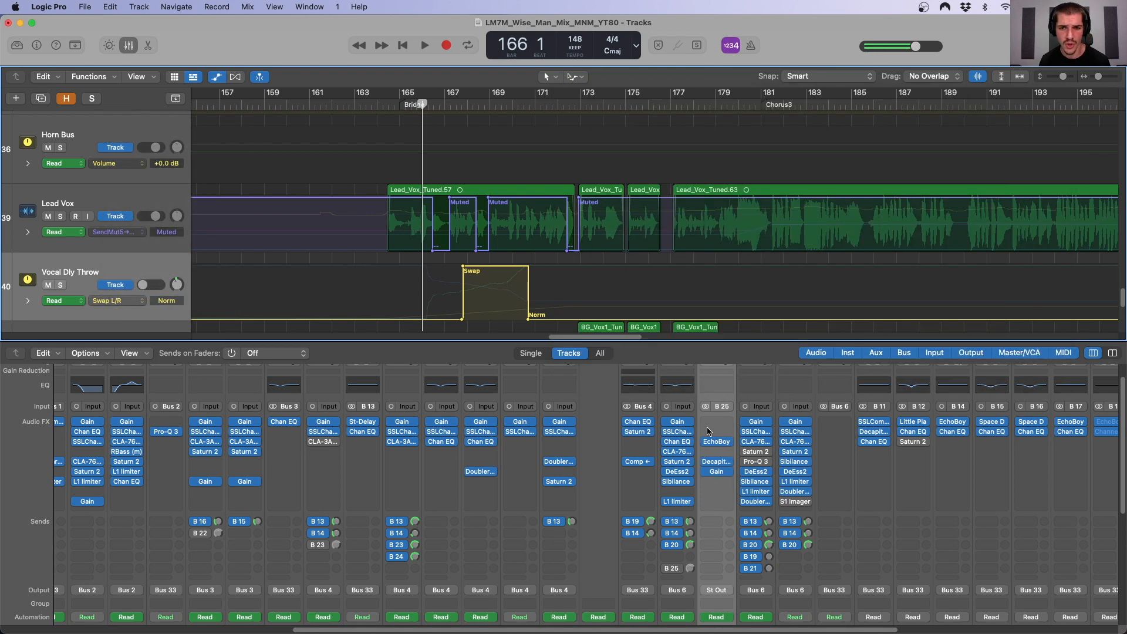
Look over the Gain plug-in on the Vocal Dly Throw channel and close its window.
left_click_drag(473, 177, 496, 229)
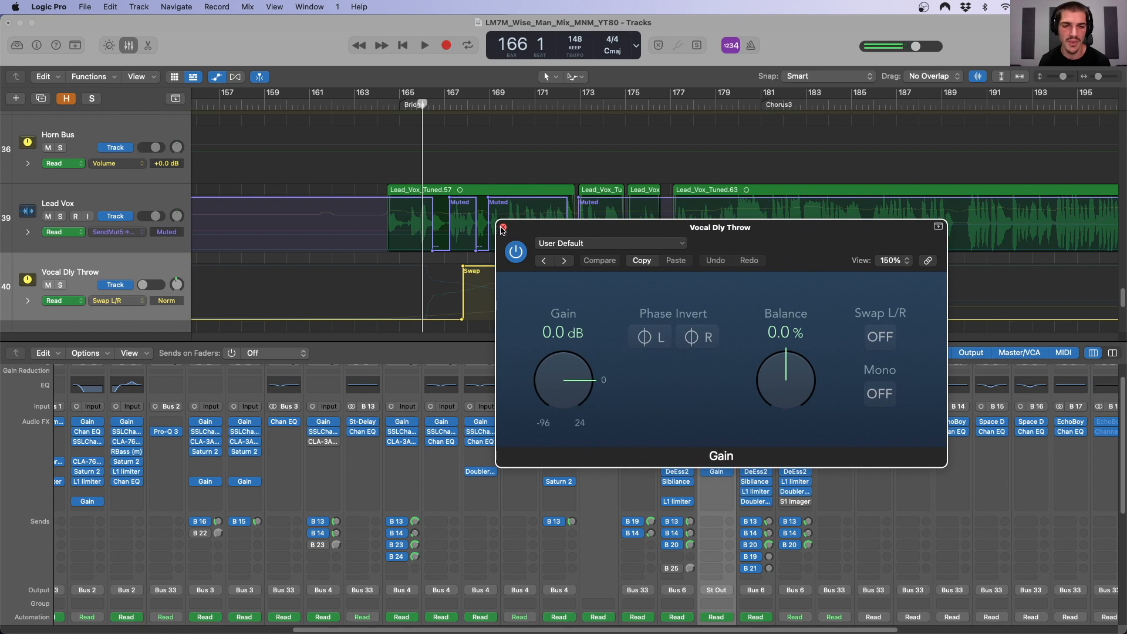
left_click(502, 228)
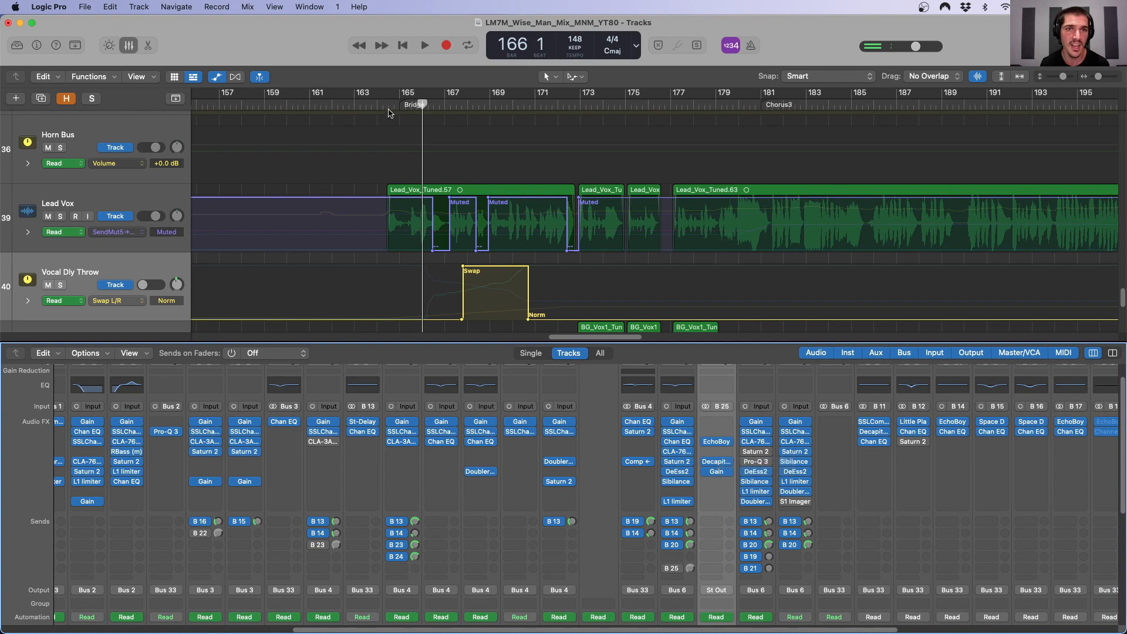
Place the playhead at bar 164 and solo the Lead Vox track.
left_click(381, 105)
scroll(1009, 585, "down", 7)
scroll(998, 587, "right", 10)
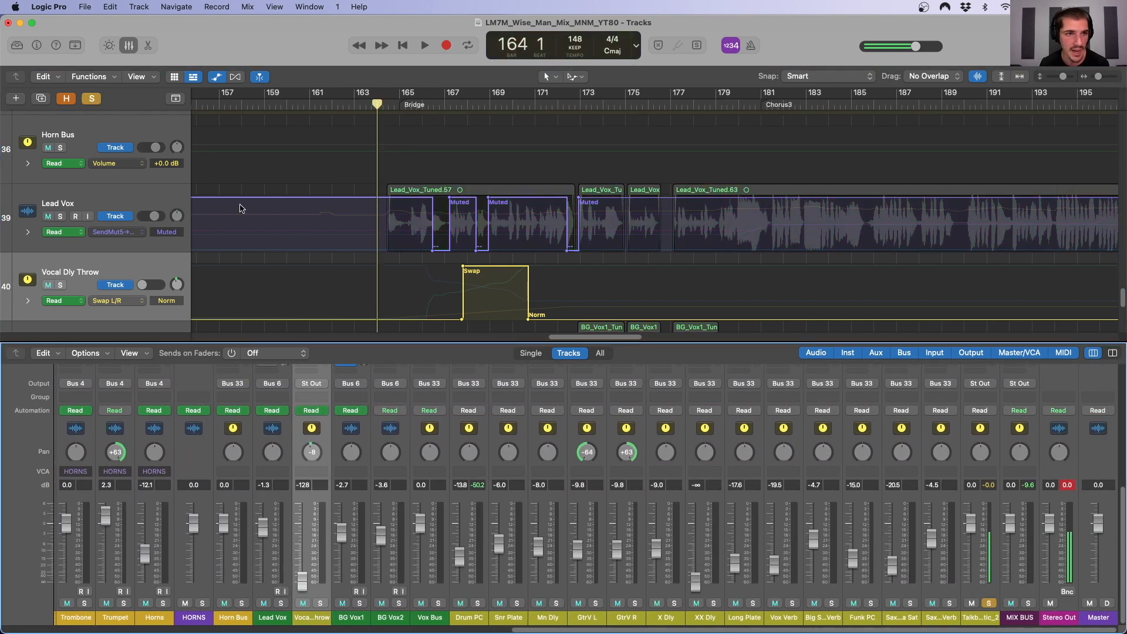
left_click(61, 216)
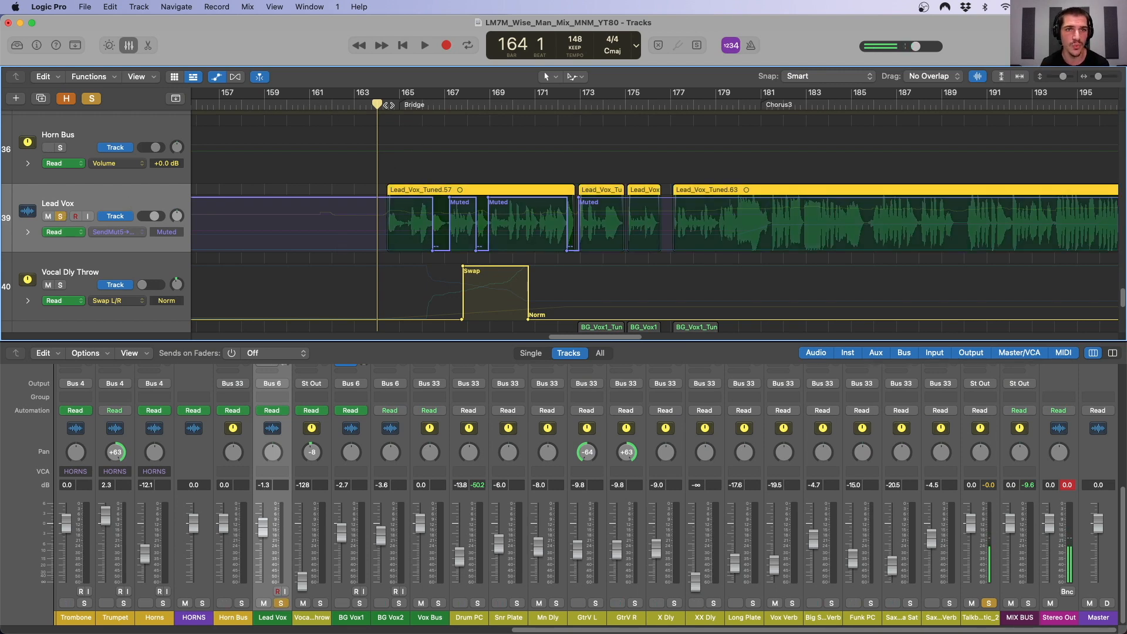
Enlarge the mixer area and open EchoBoy on the Vocal Dly Throw channel.
scroll(253, 414, "up", 5)
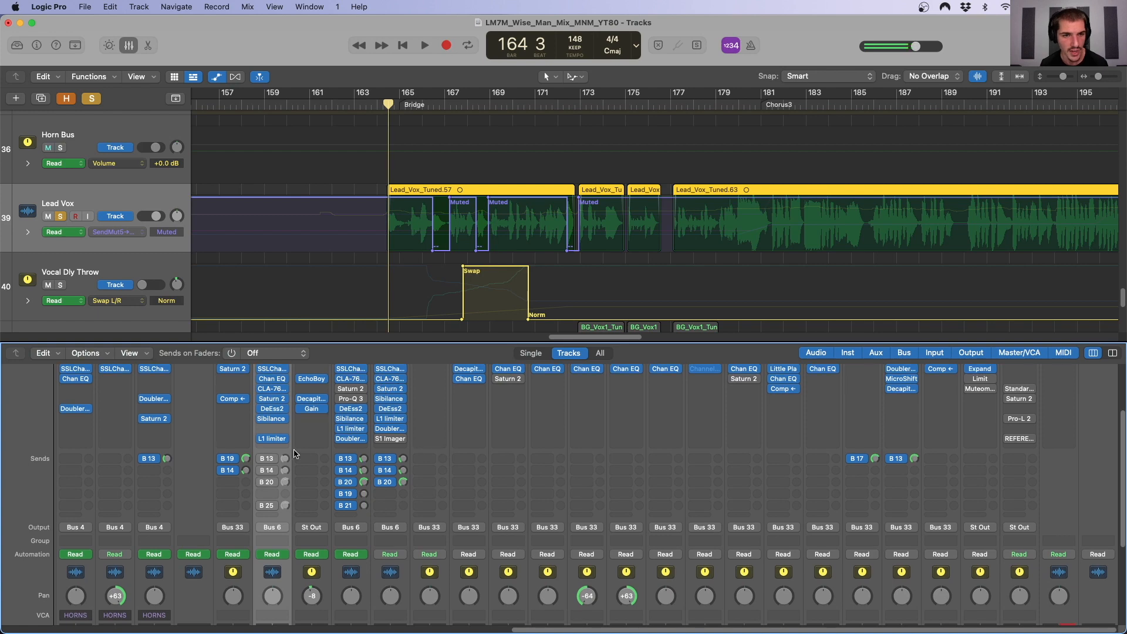
scroll(277, 418, "up", 2)
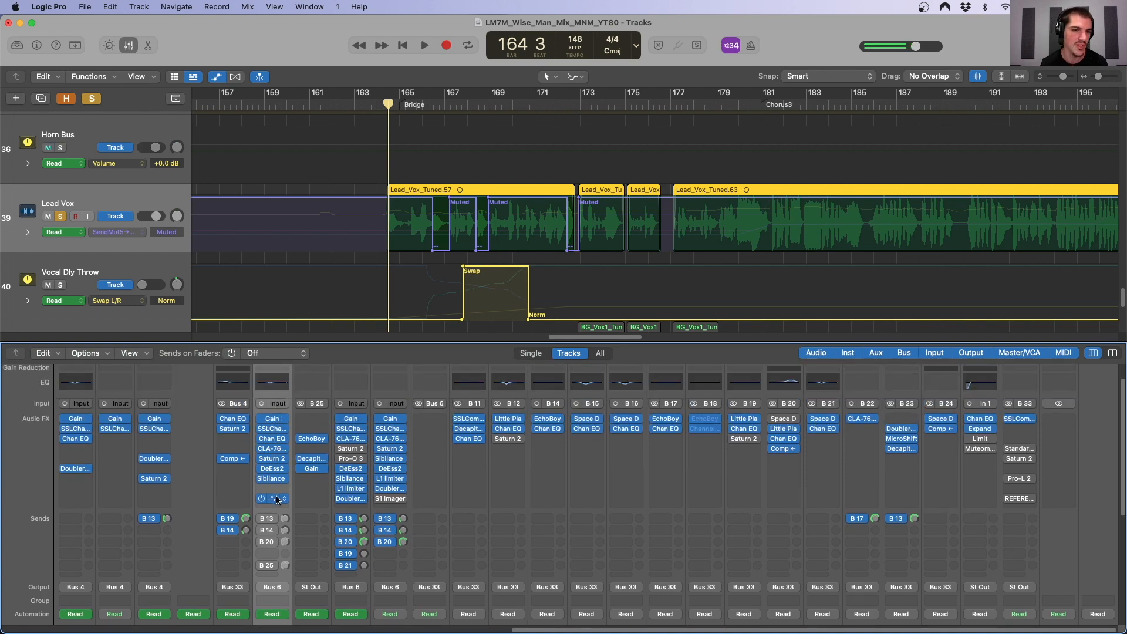
scroll(277, 505, "down", 2)
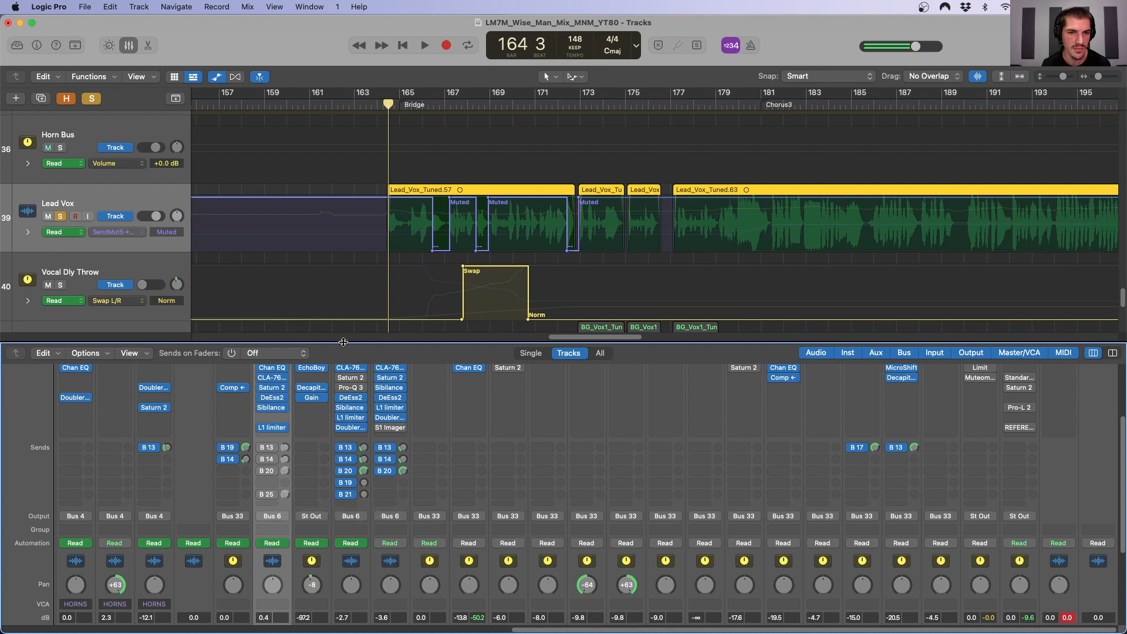
left_click_drag(349, 343, 349, 272)
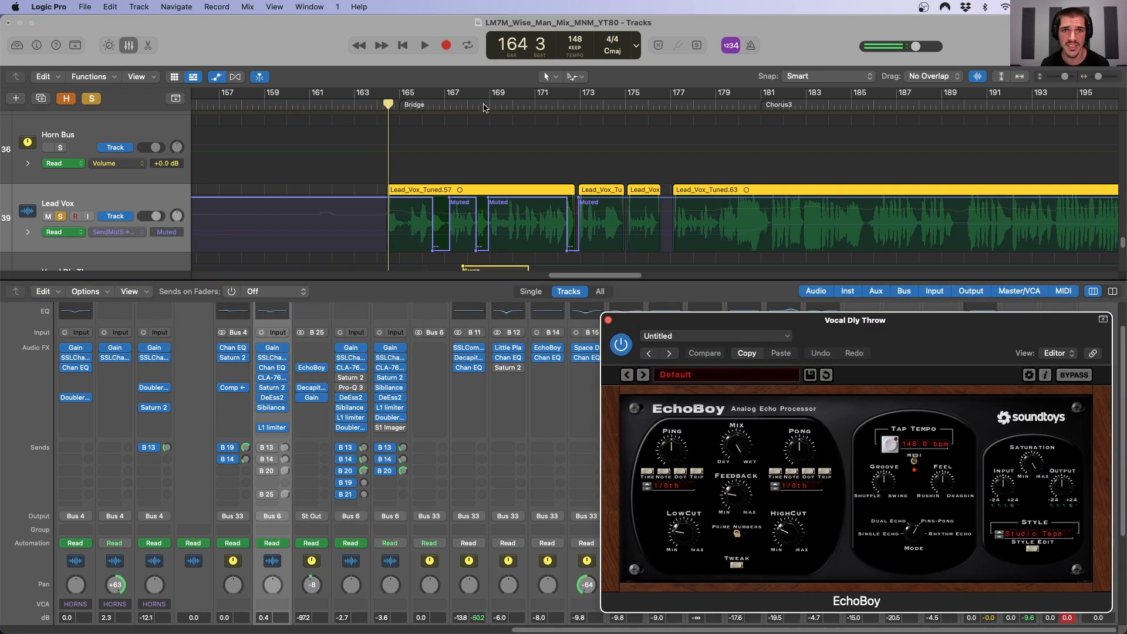
Cycle bars 164 to 177 and play the soloed Lead Vox with its delay throw.
left_click_drag(387, 96, 671, 97)
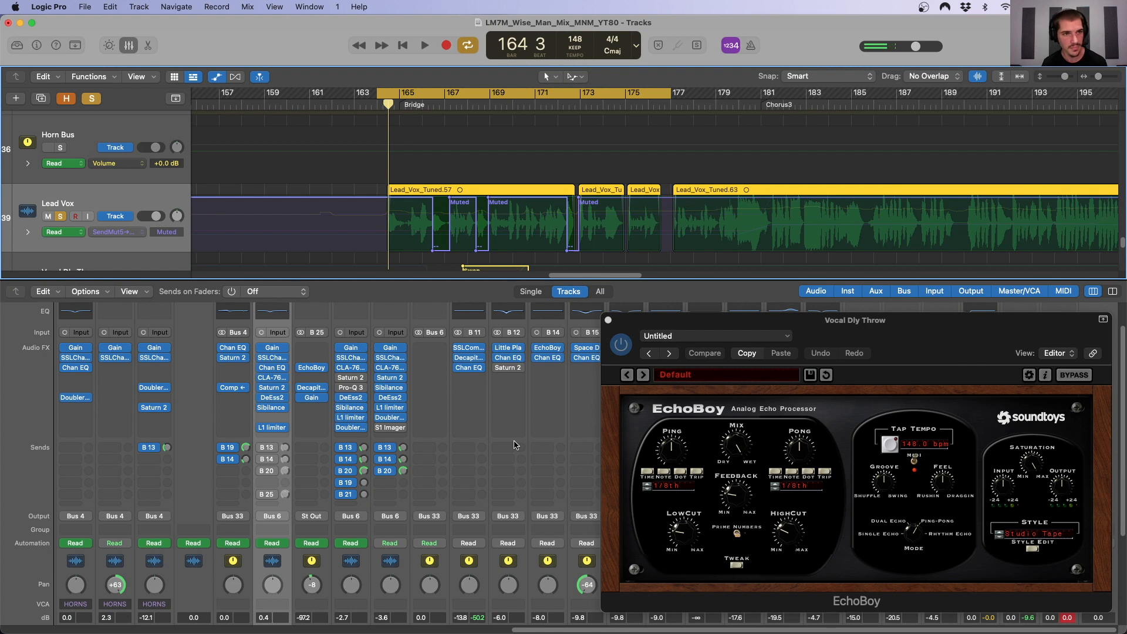
key("space")
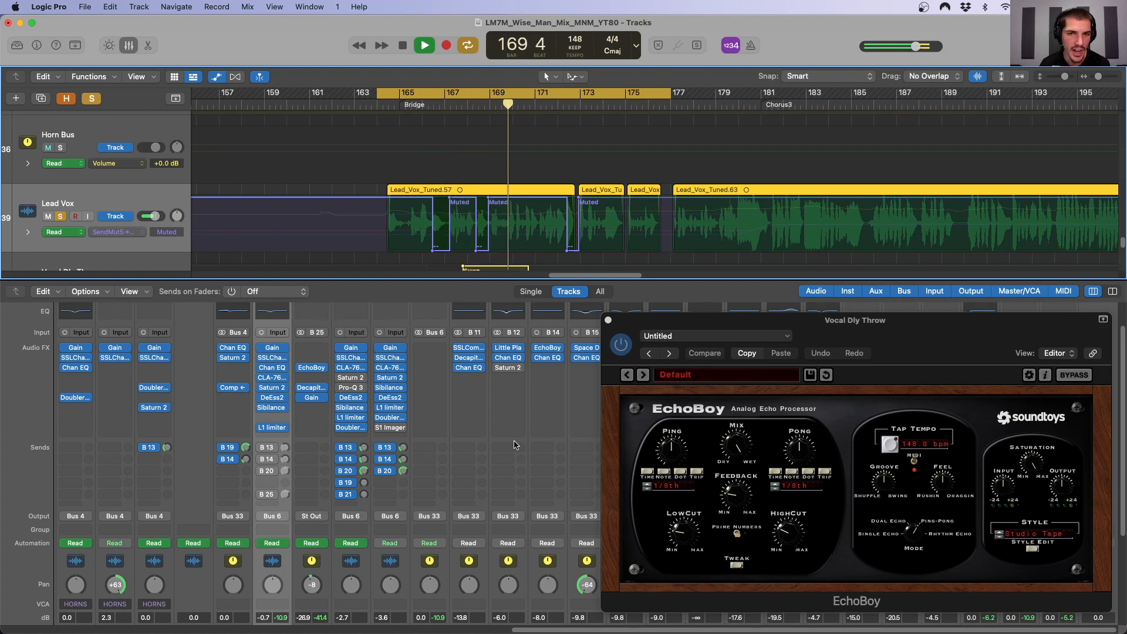
View the Decapitator OutputTrim automation on the Vocal Dly Throw track, leaving its Volume automation displayed.
scroll(517, 183, "down", 2)
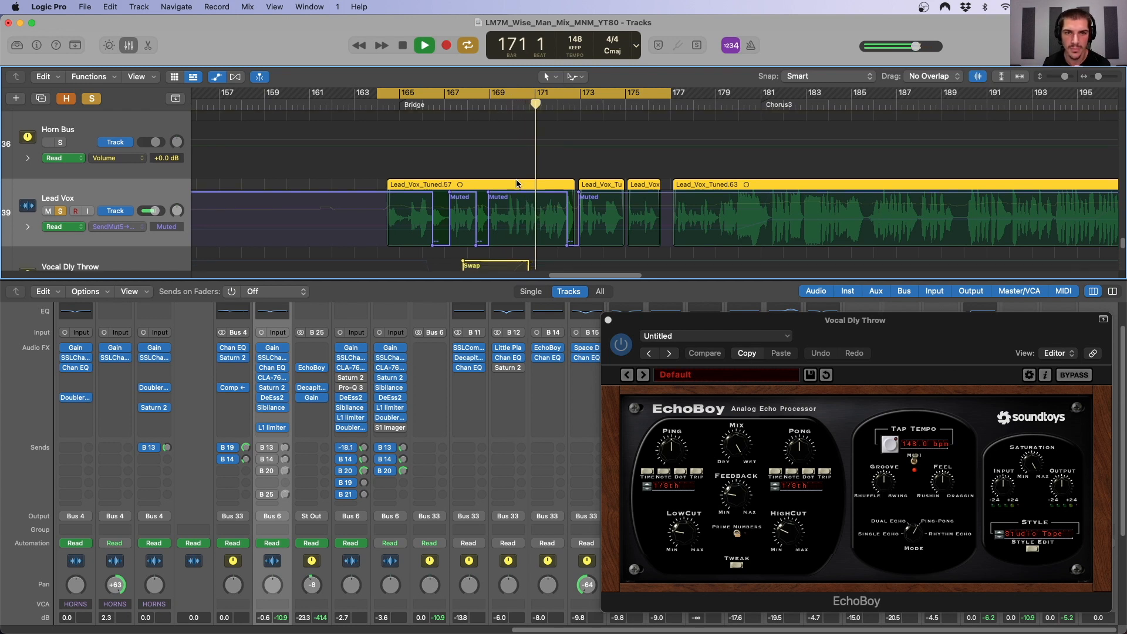
scroll(517, 183, "down", 1)
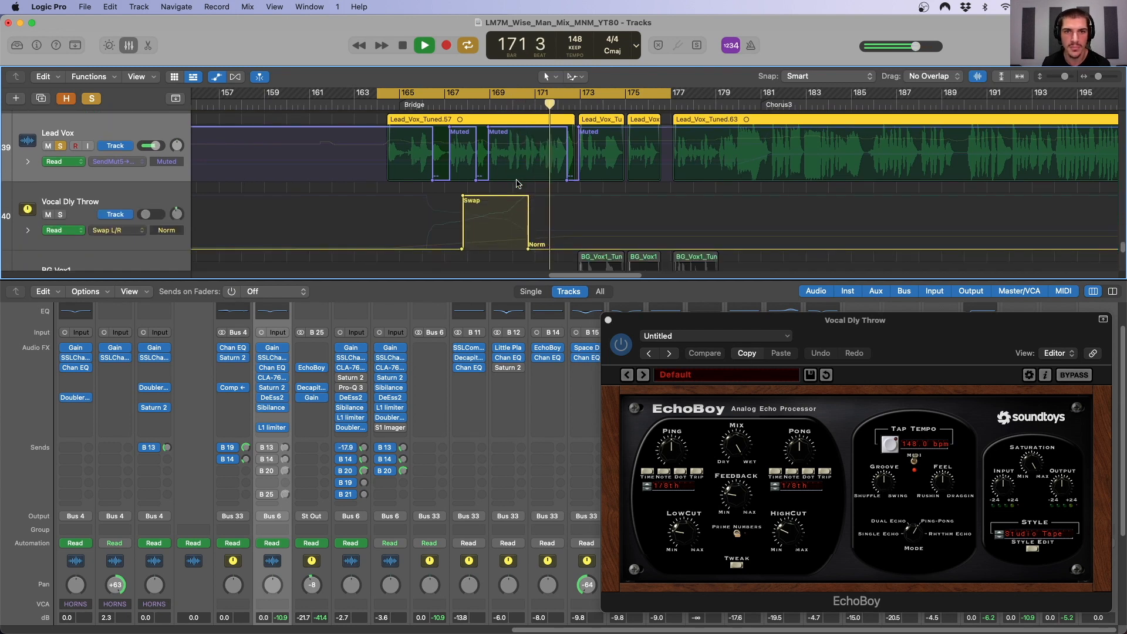
left_click(120, 230)
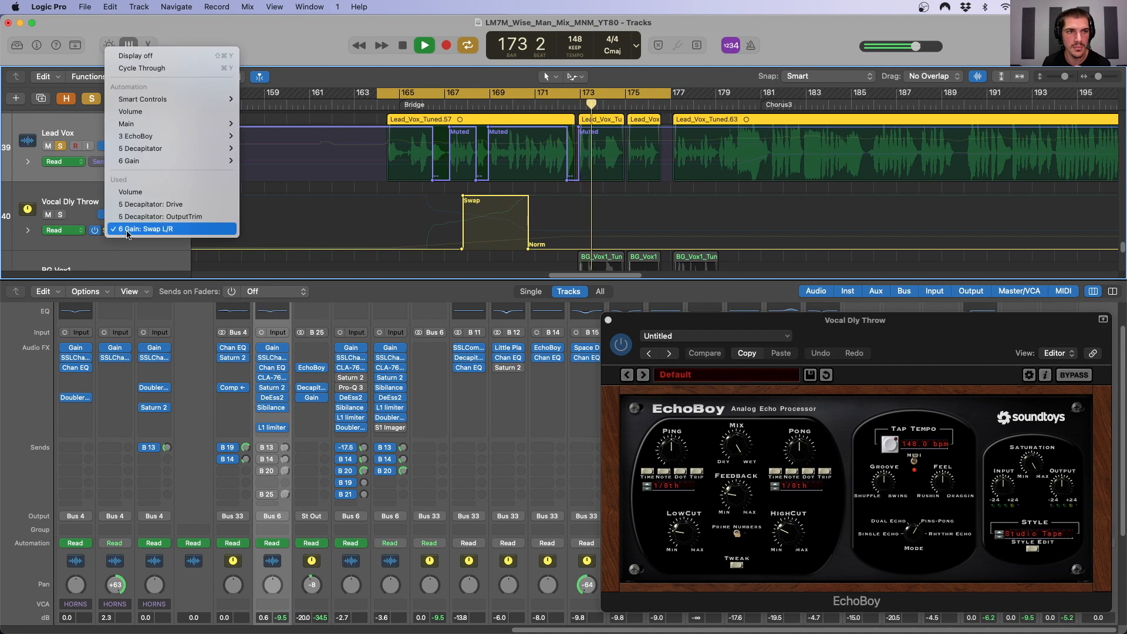
left_click(151, 216)
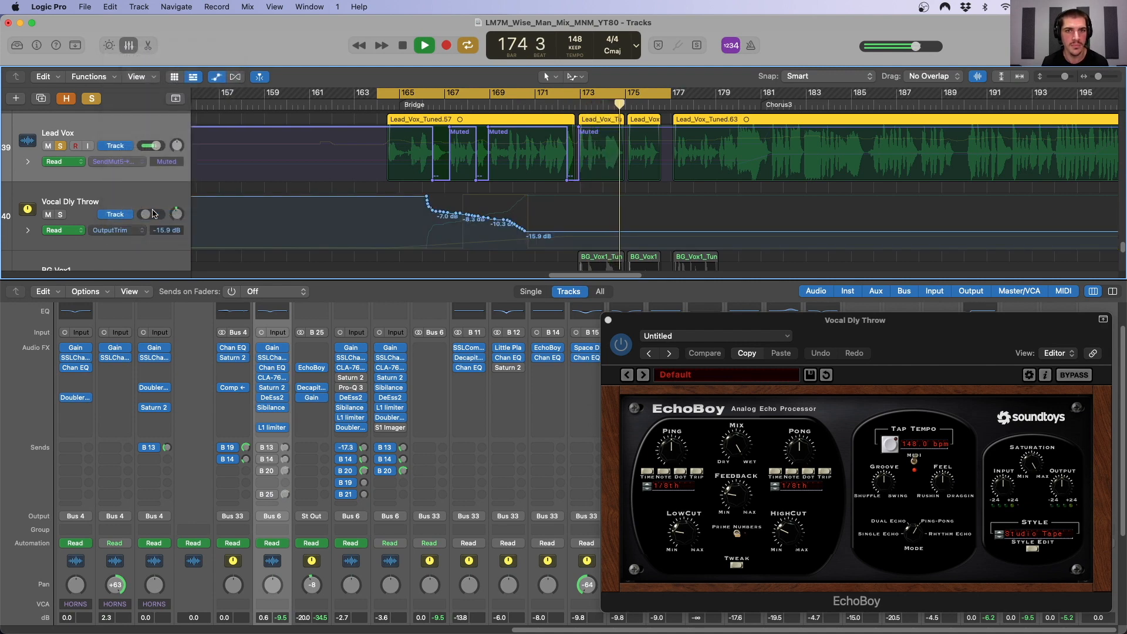
left_click(113, 233)
left_click(156, 202)
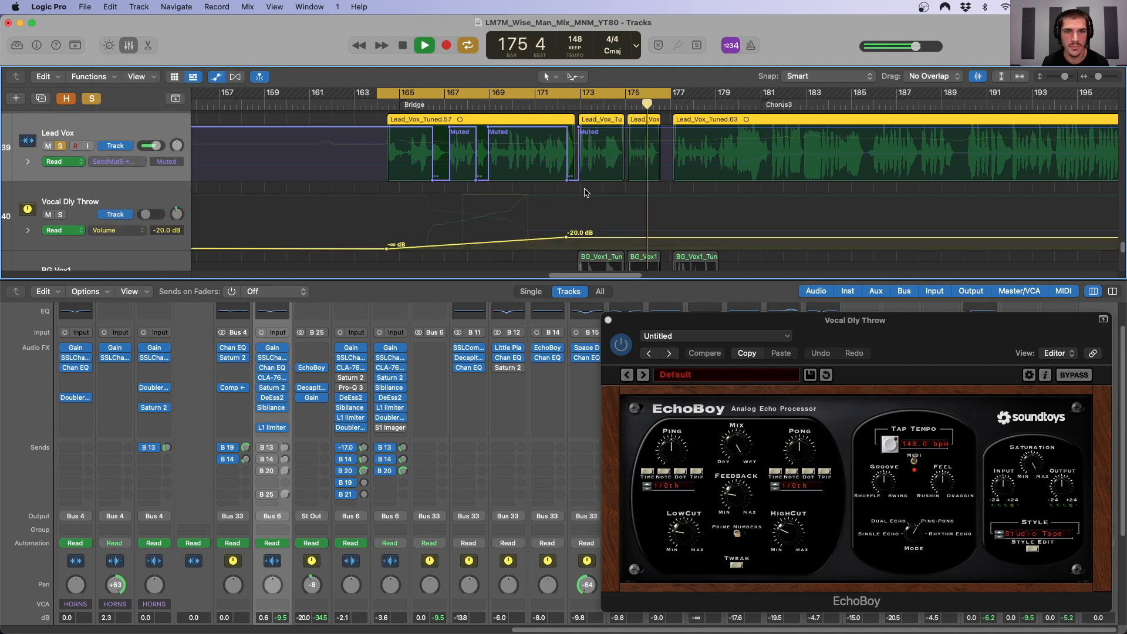
Stop playback and raise the Vocal Dly Throw Volume point at bar 164 to -20.0 dB.
key("space")
left_click_drag(389, 250, 387, 237)
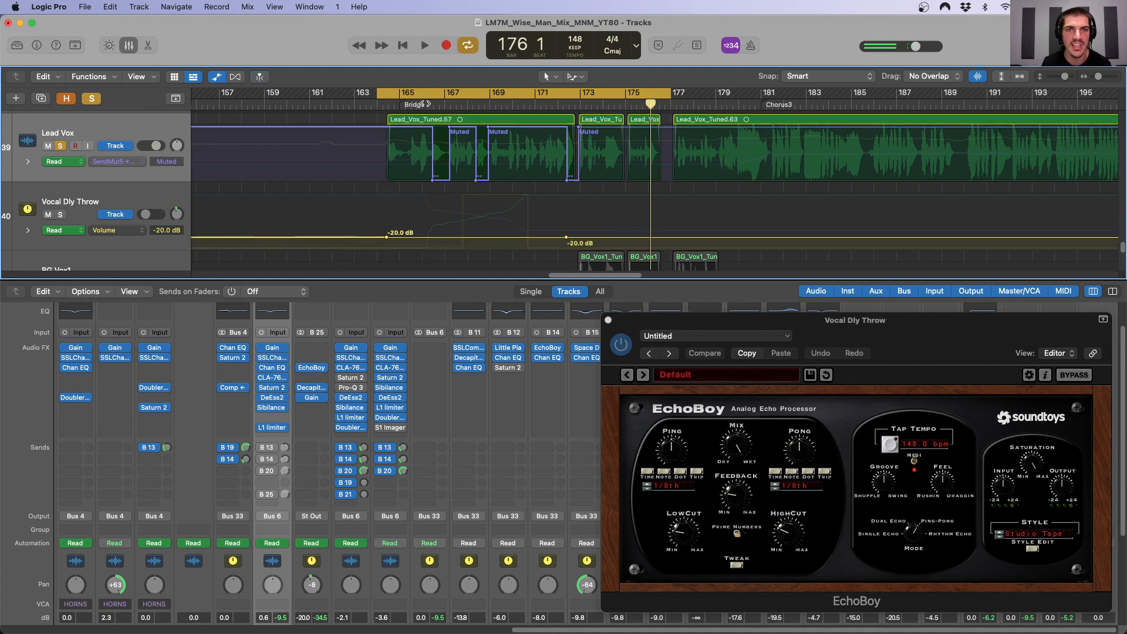
Shorten the cycle to start at bar 164 beat 3 and audition the Lead Vox delay throw from there.
left_click_drag(421, 104, 388, 99)
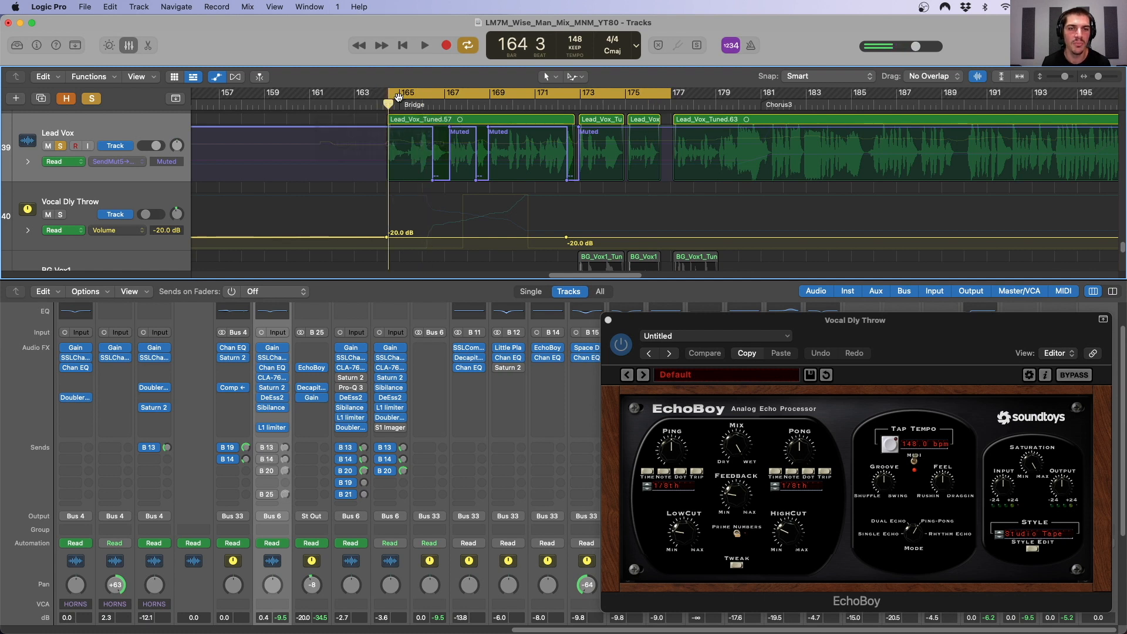
key("space")
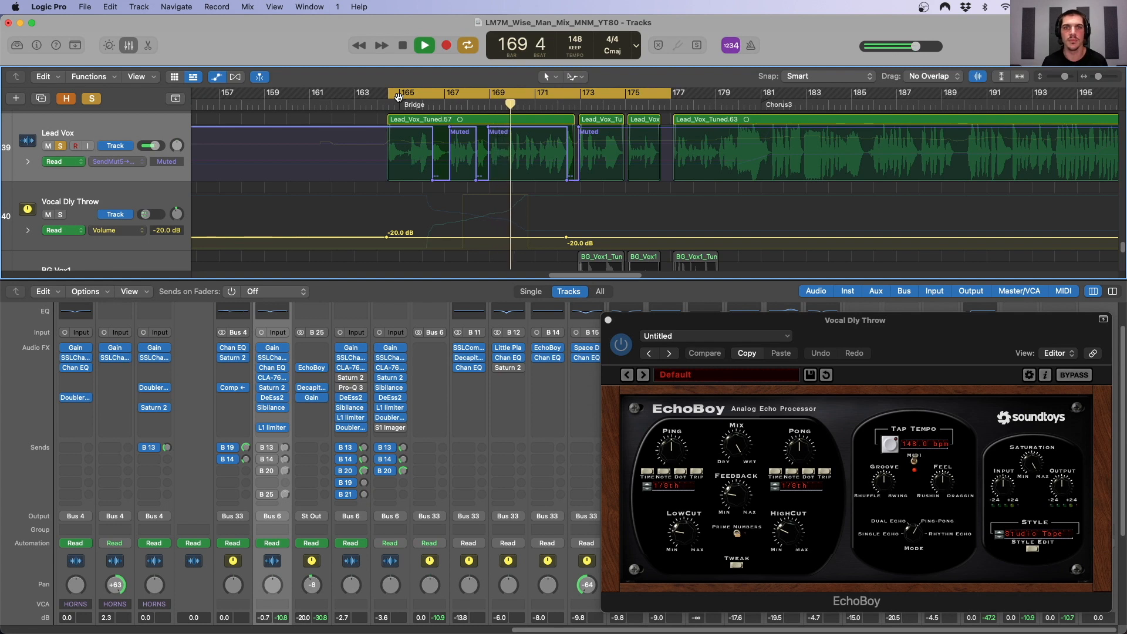
key("space")
Examine the Lead Vox send-mute automation up close, placing the playhead where the send opens in bar 166 and closes in bar 167.
mouse_move(433, 109)
left_mouse_down()
mouse_move(455, 105)
mouse_move(433, 111)
left_mouse_up()
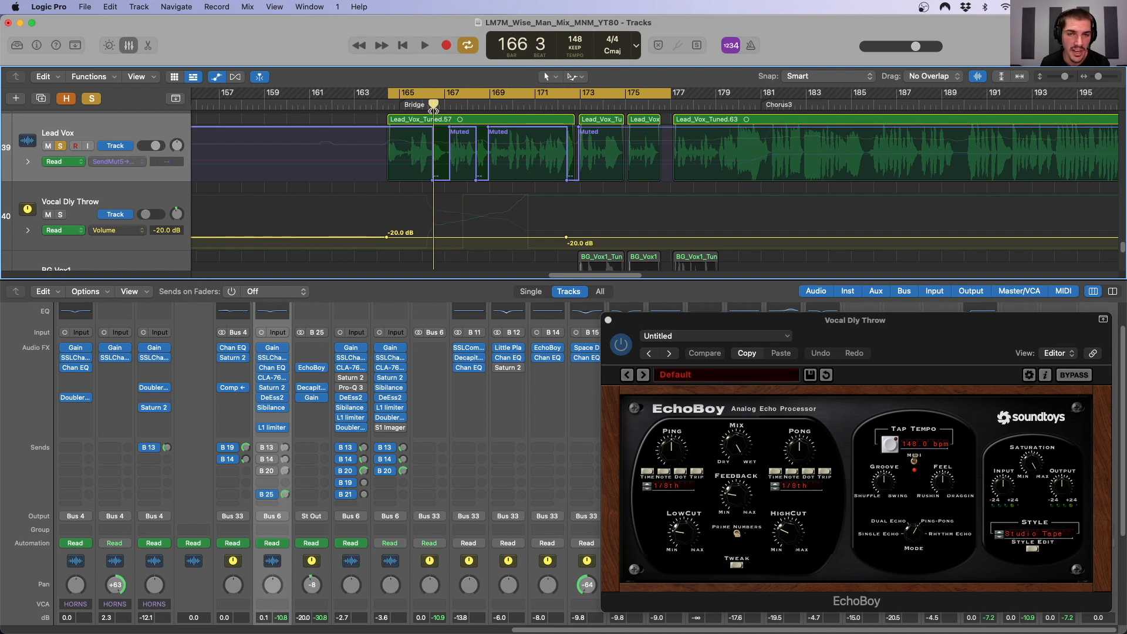
key("super+Right")
key("super+Right")
key("super+Right")
key("super+Right")
key("super+Right")
key("super+Right")
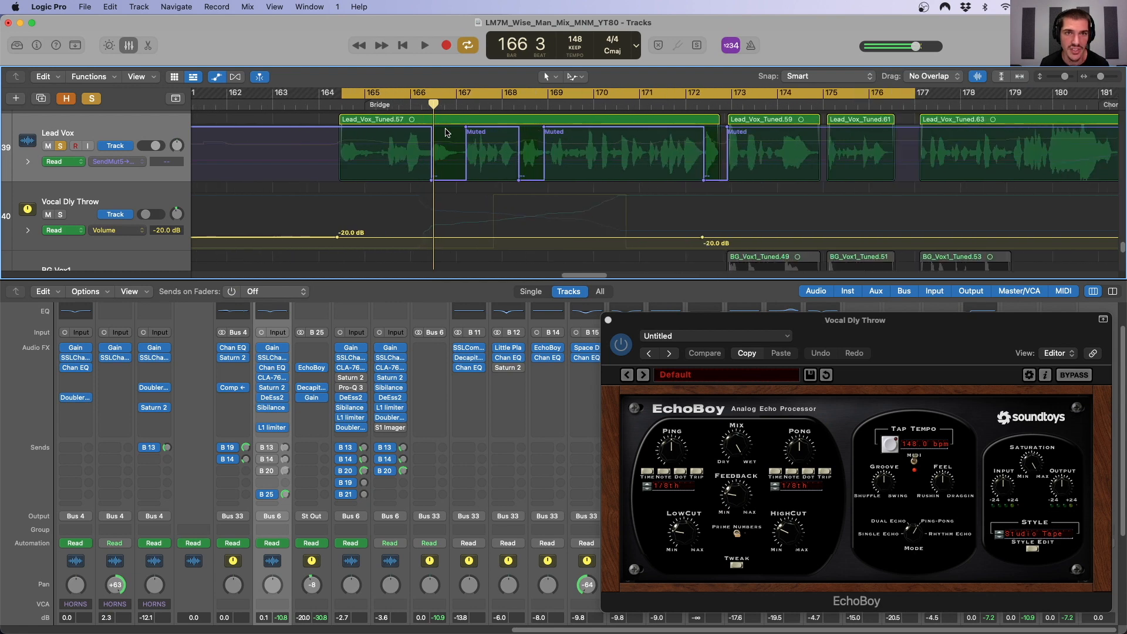
left_click_drag(433, 106, 425, 105)
key("super+Left")
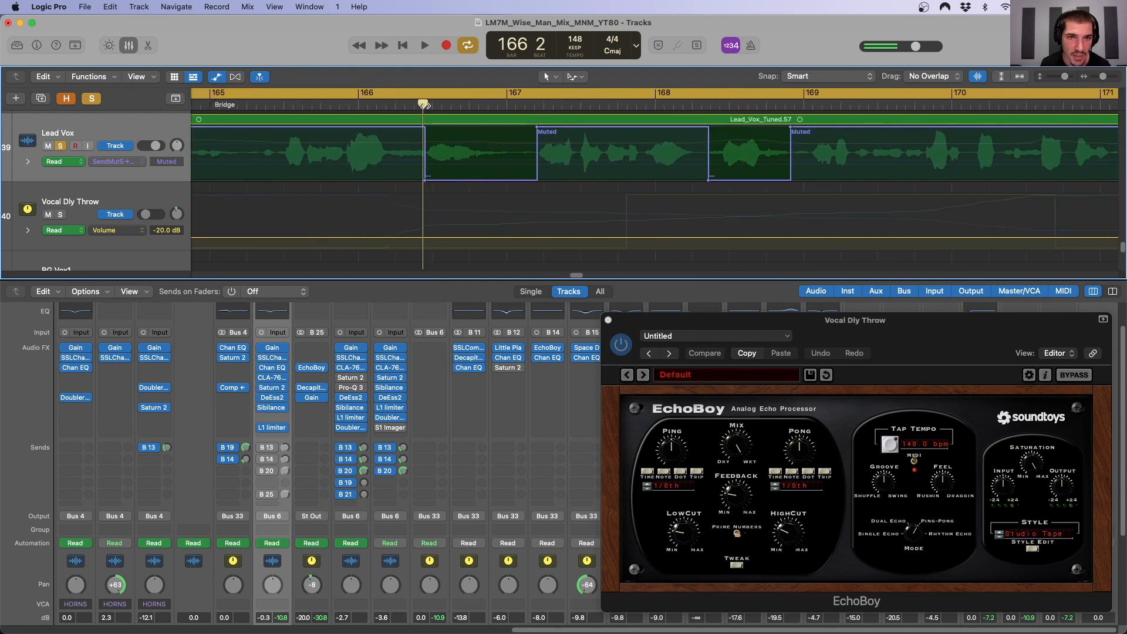
mouse_move(696, 327)
left_mouse_down()
mouse_move(685, 306)
mouse_move(682, 322)
left_mouse_up()
left_click(533, 108)
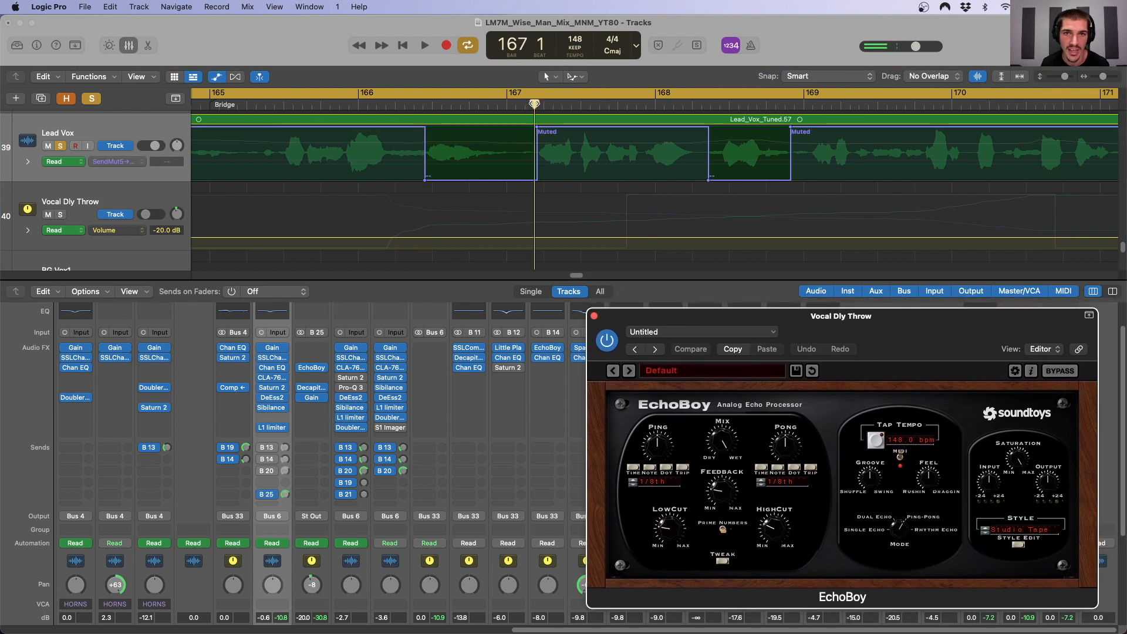
left_click(537, 105)
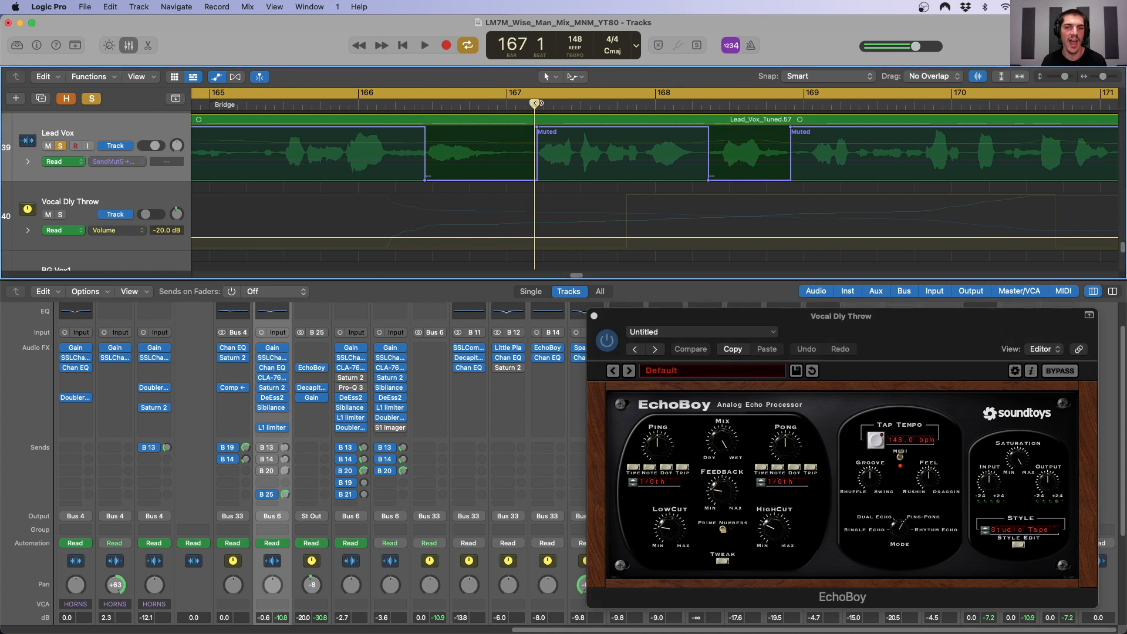
mouse_move(536, 104)
left_mouse_down()
mouse_move(484, 106)
mouse_move(552, 106)
left_mouse_up()
Zoom back out to the whole Bridge and return the playhead to bar 164 beat 3.
key("super+Left")
key("super+Left")
key("super+Left")
key("super+Left")
key("super+Left")
key("super+Left")
key("super+Left")
key("super+Left")
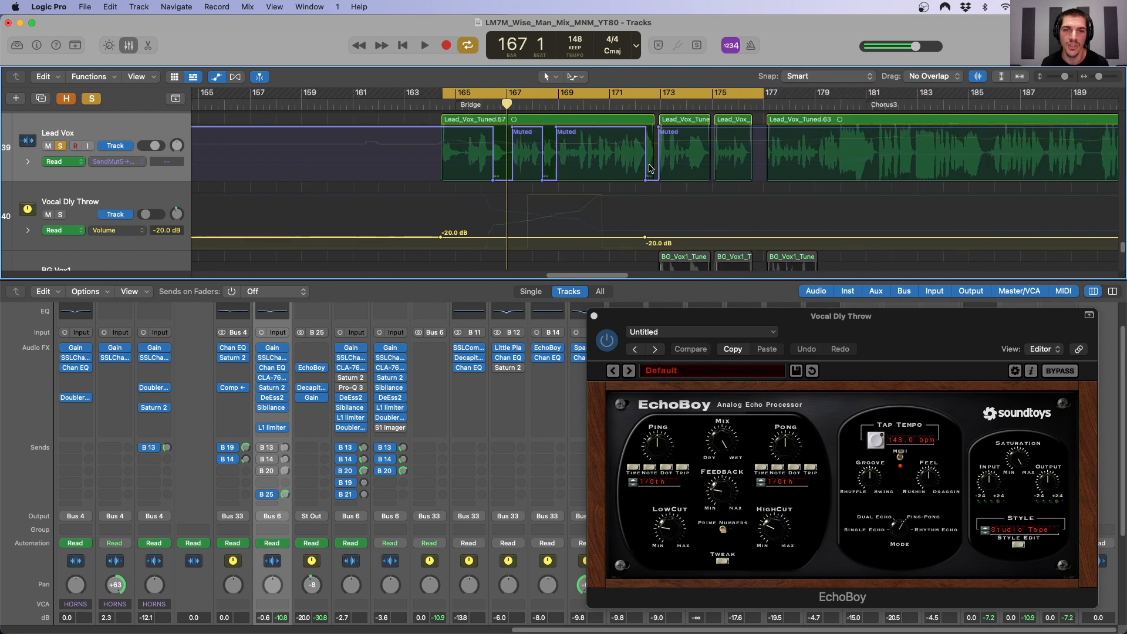
left_click_drag(639, 325, 631, 300)
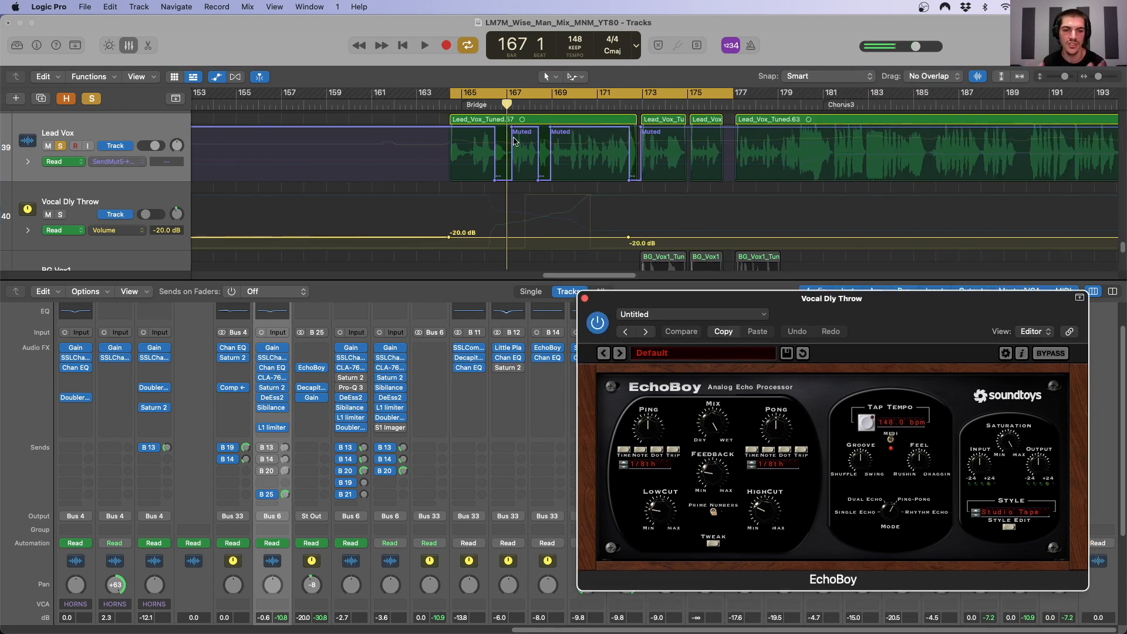
left_click_drag(492, 105, 451, 106)
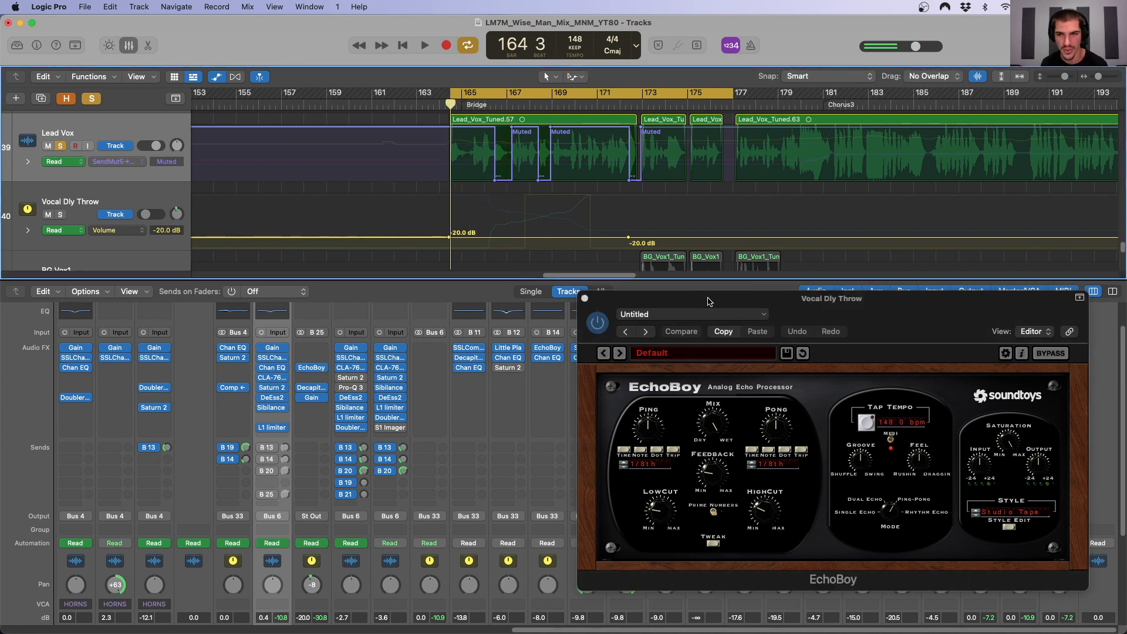
Raise the Vocal Dly Throw Volume points to -10.1 dB at bar 164 and -8.8 dB at bar 172, and audition the Bridge.
mouse_move(709, 302)
left_mouse_down()
mouse_move(688, 297)
mouse_move(705, 302)
left_mouse_up()
scroll(304, 366, "down", 3)
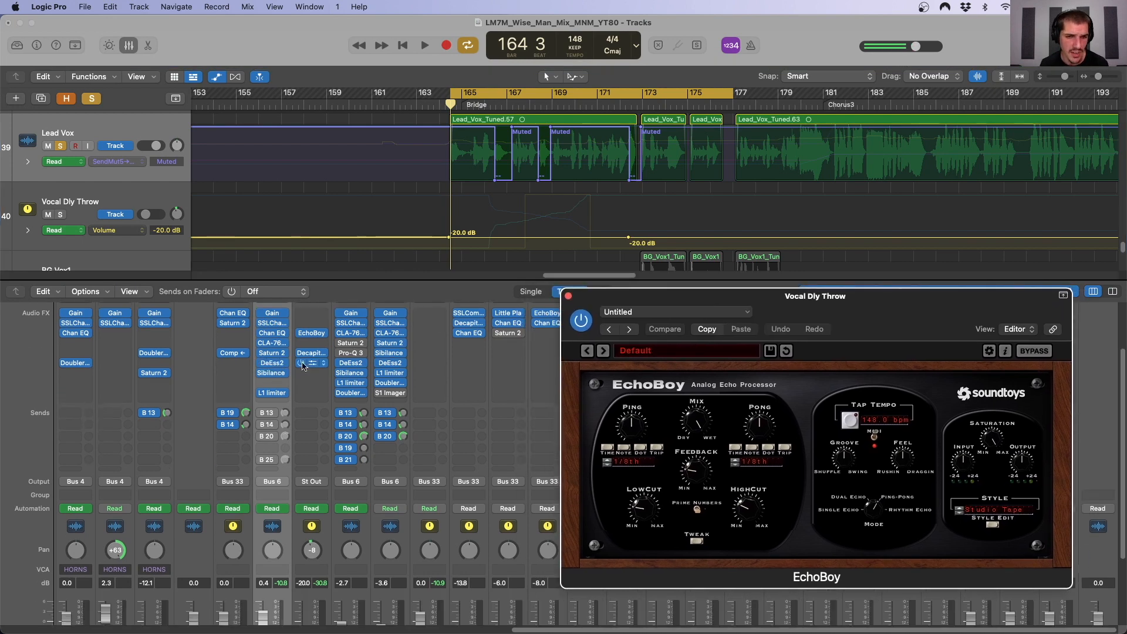
left_click_drag(450, 238, 450, 228)
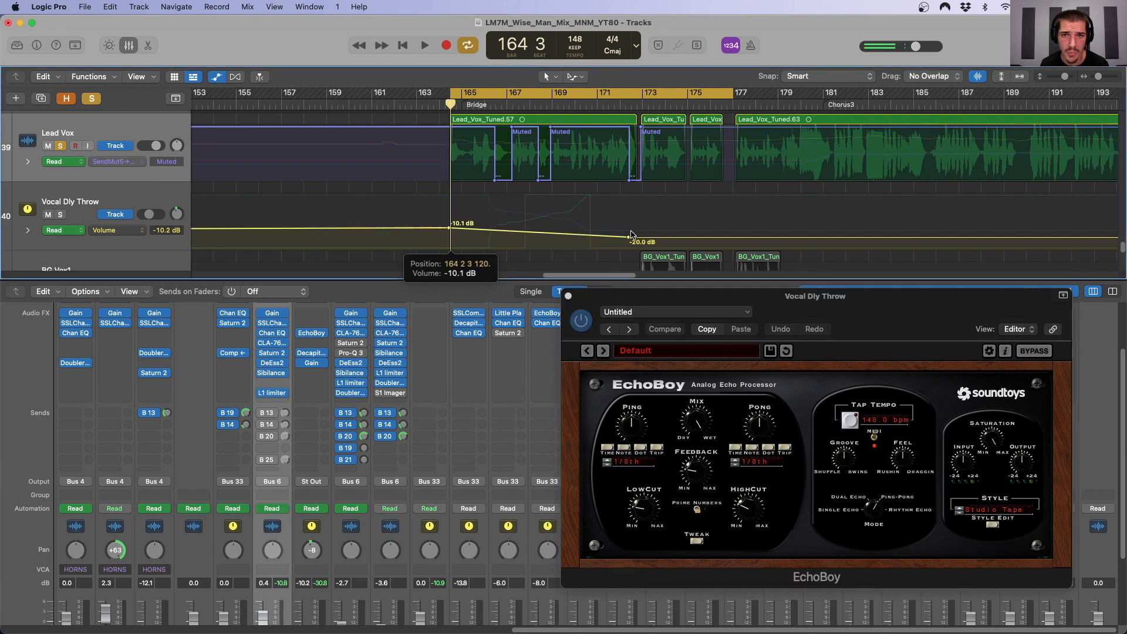
left_click_drag(629, 237, 634, 229)
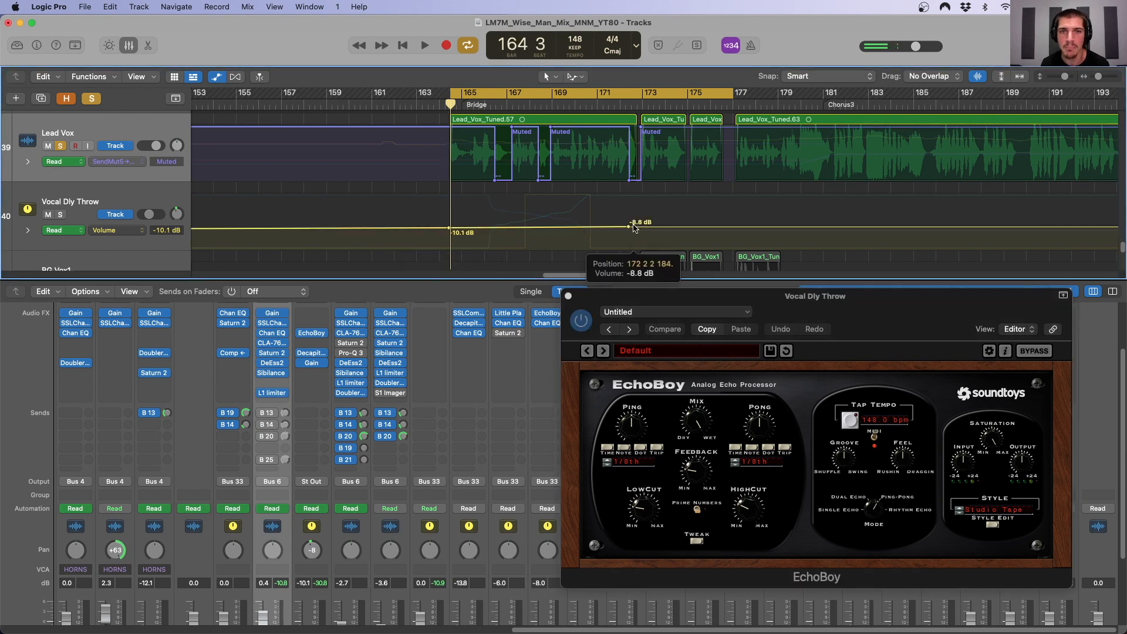
key("space")
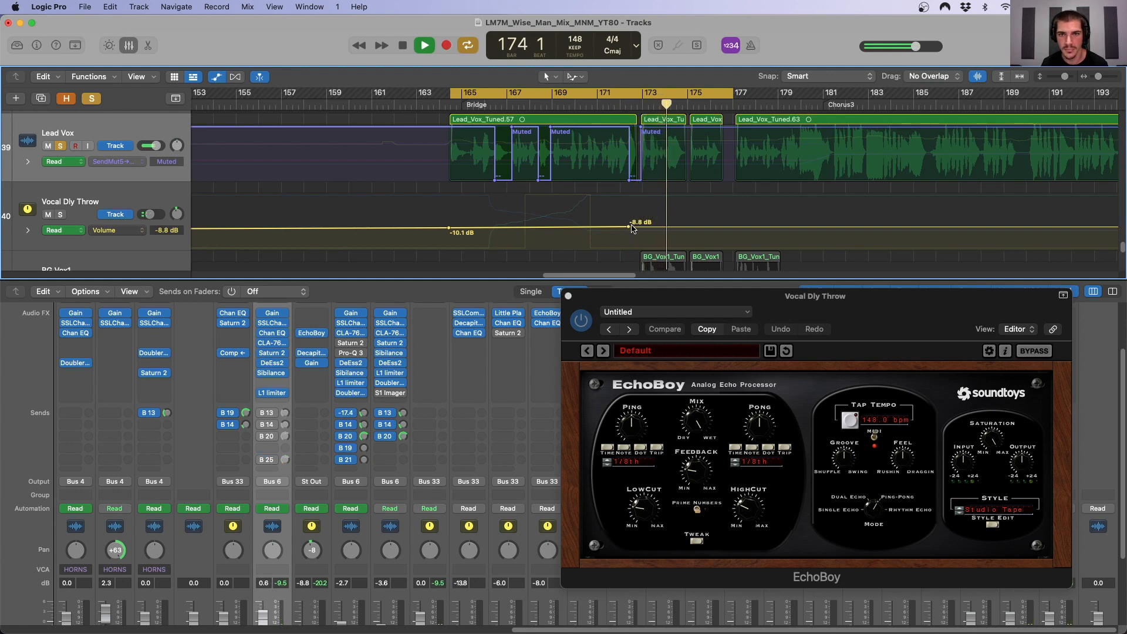
key("space")
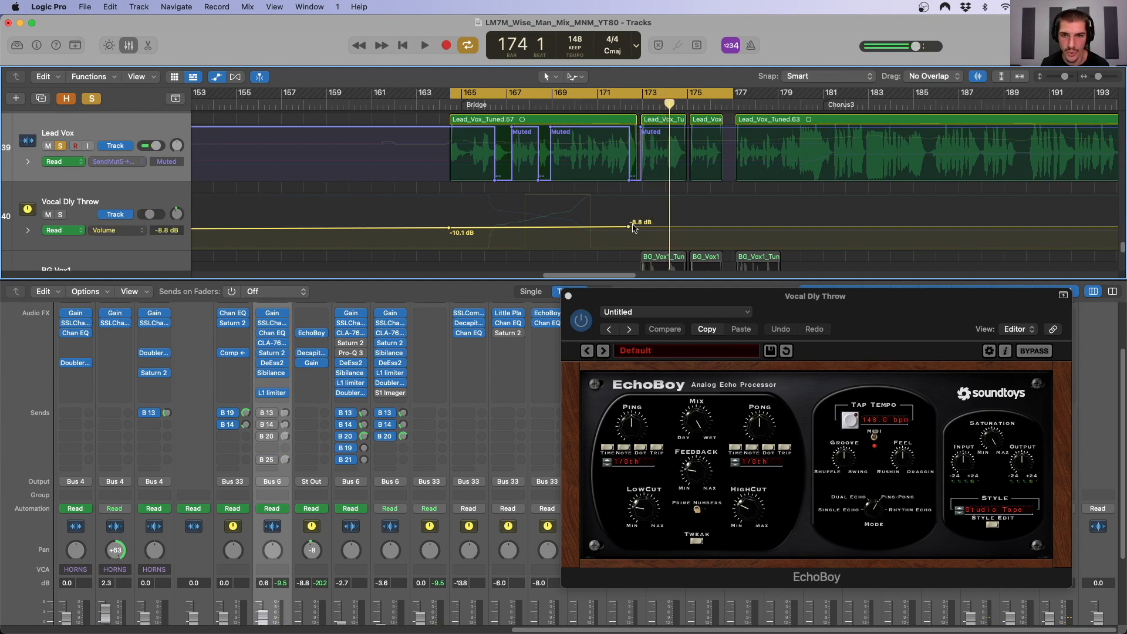
Restore the original rising Volume automation on Vocal Dly Throw, from -∞ dB at bar 164 to -20.0 dB at bar 172.
left_click_drag(634, 228, 632, 232)
left_click_drag(450, 228, 450, 236)
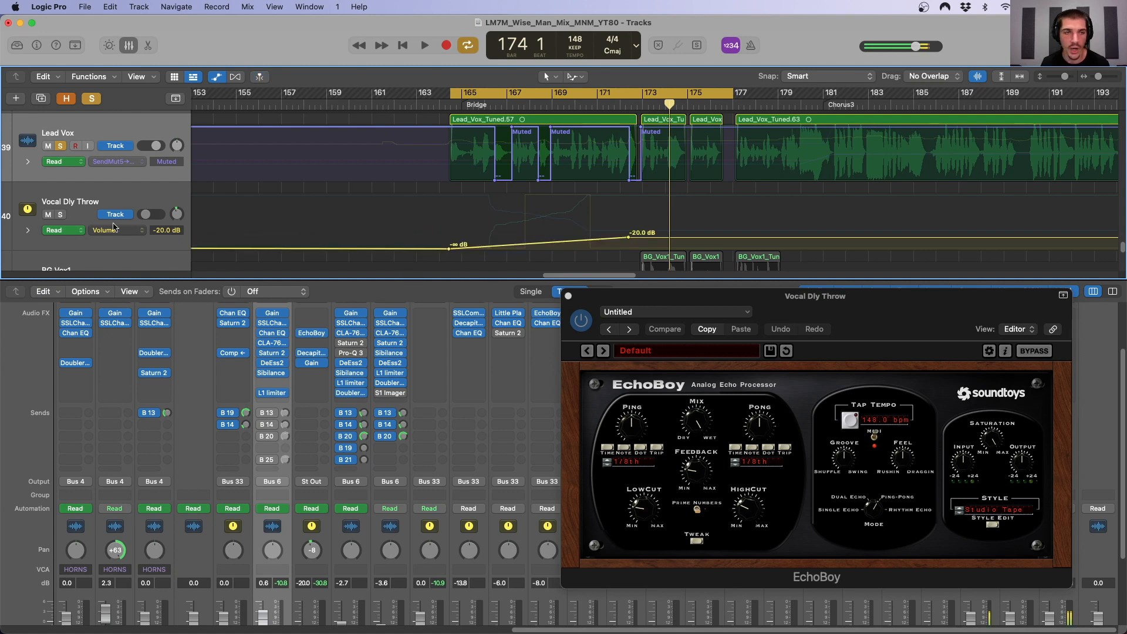
Display the Decapitator Drive automation on the Vocal Dly Throw track and move the playhead to bar 169 beat 3.
left_click(115, 230)
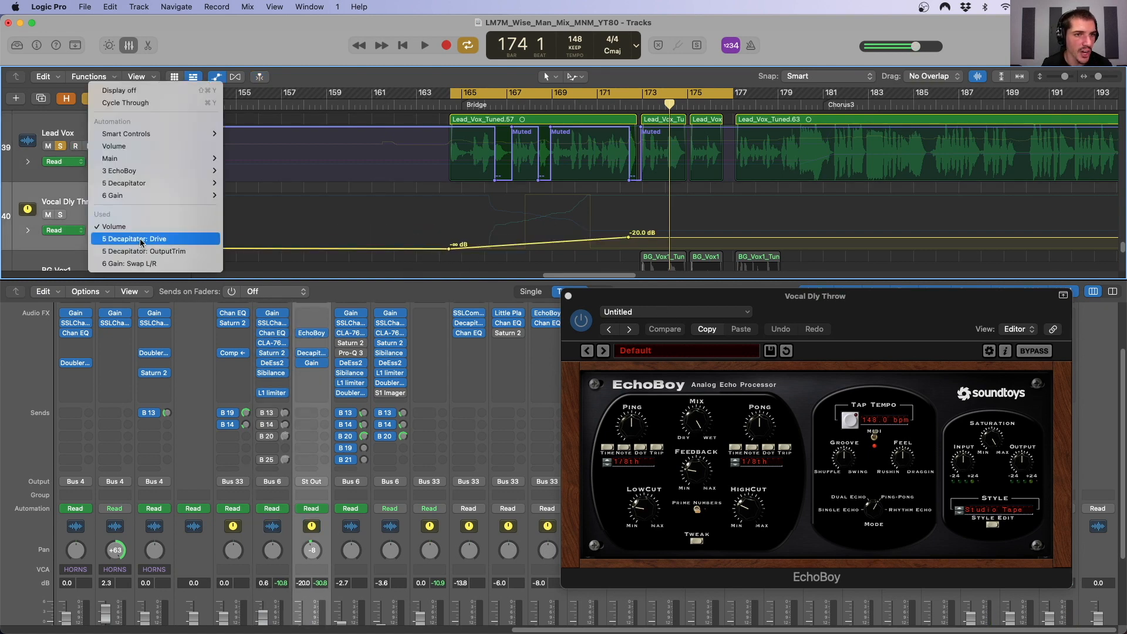
left_click(141, 239)
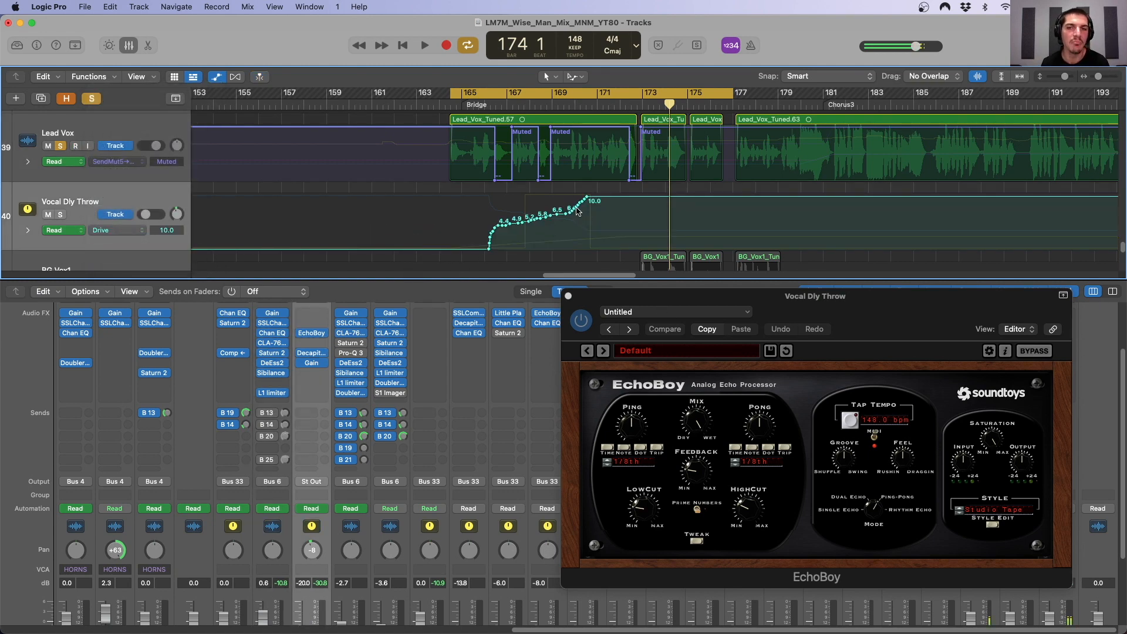
left_click_drag(615, 104, 563, 103)
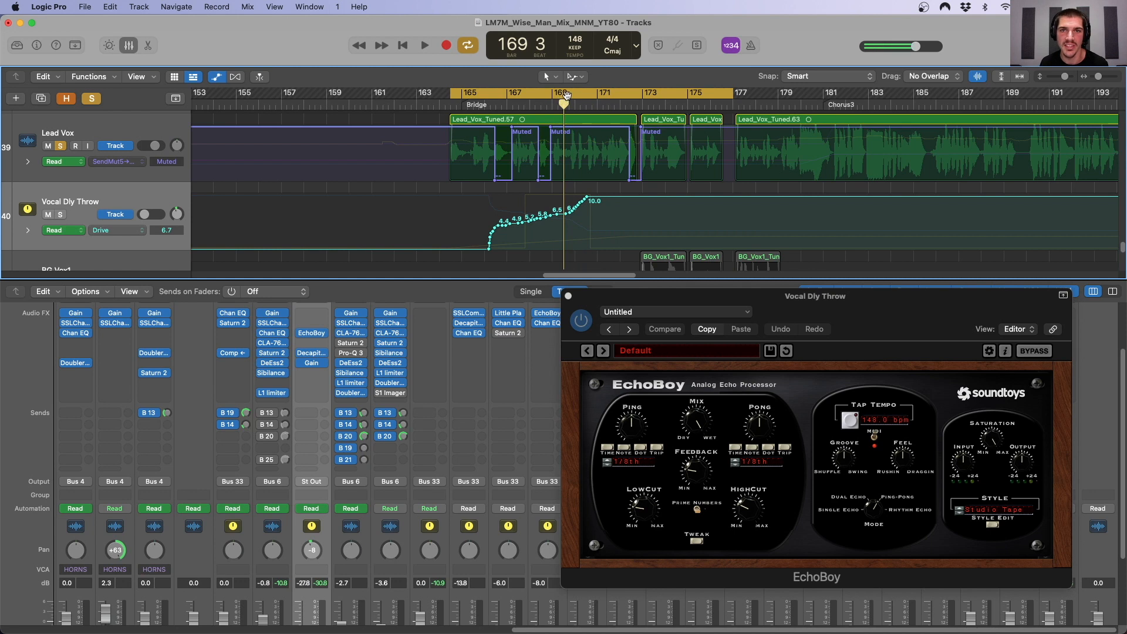
Turn off cycle and solo mode and play the automated vocal delay throw in the full mix from bar 169.
left_click(565, 95)
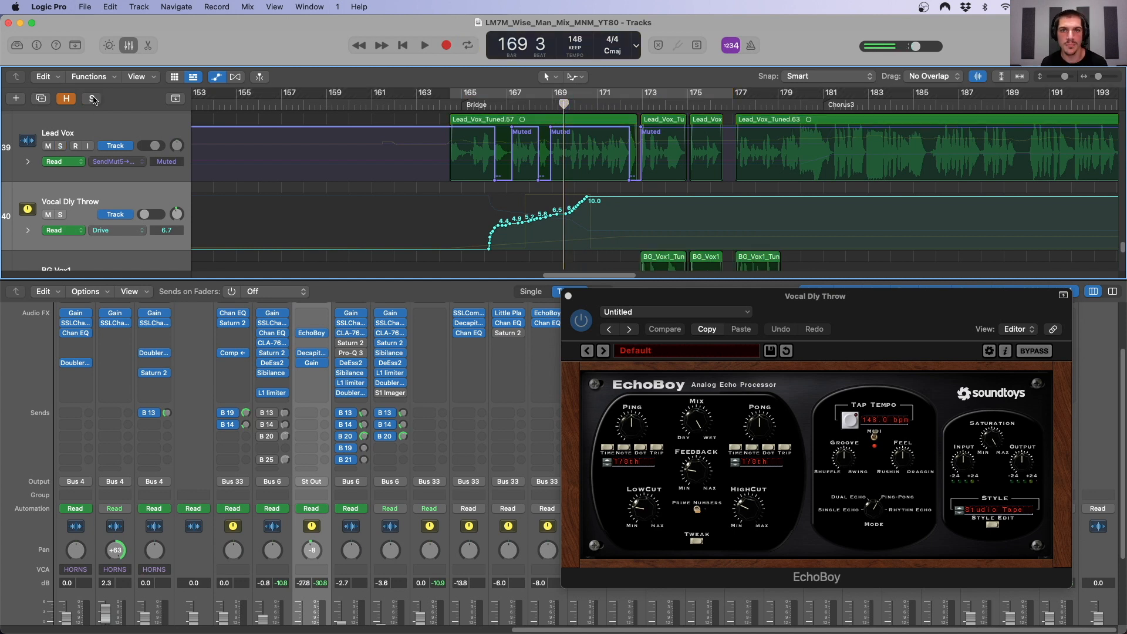
key("space")
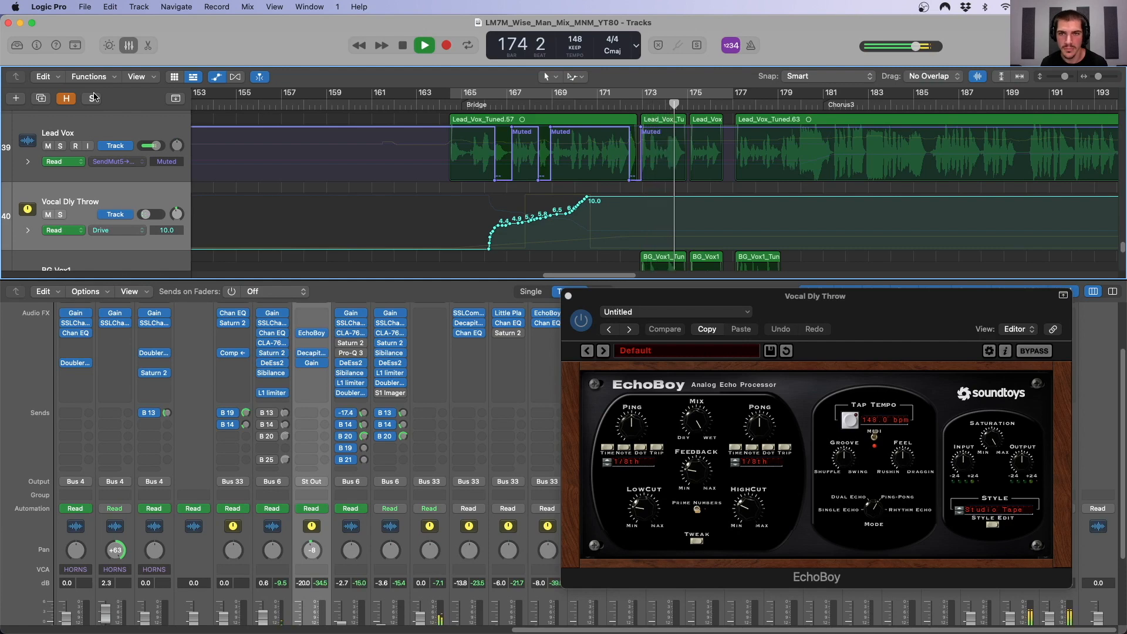
key("space")
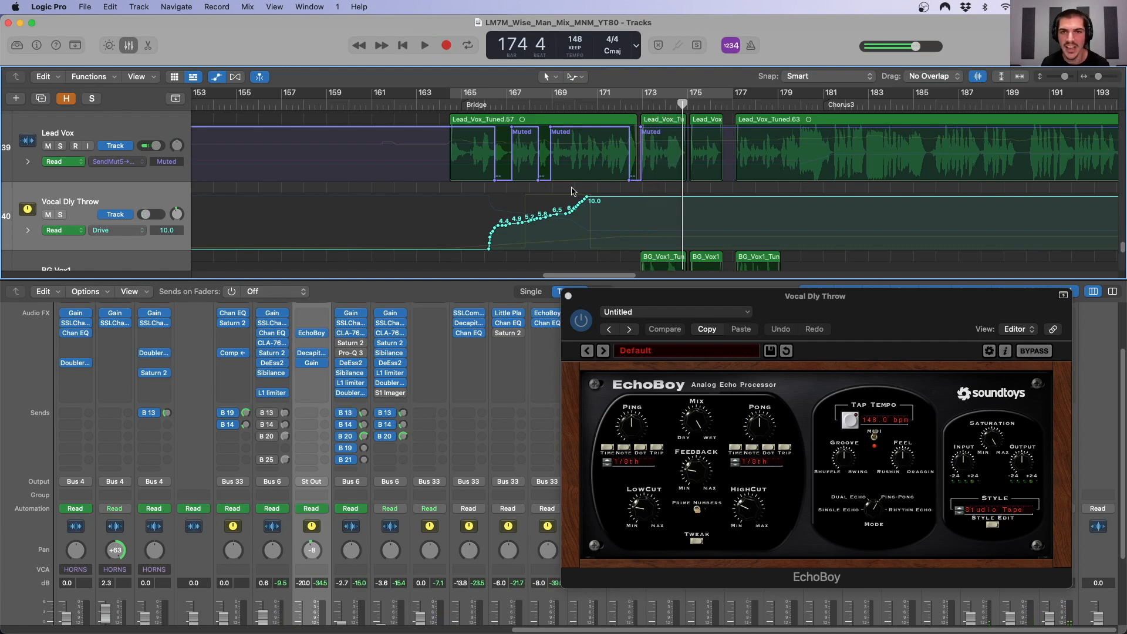
key("super+Left")
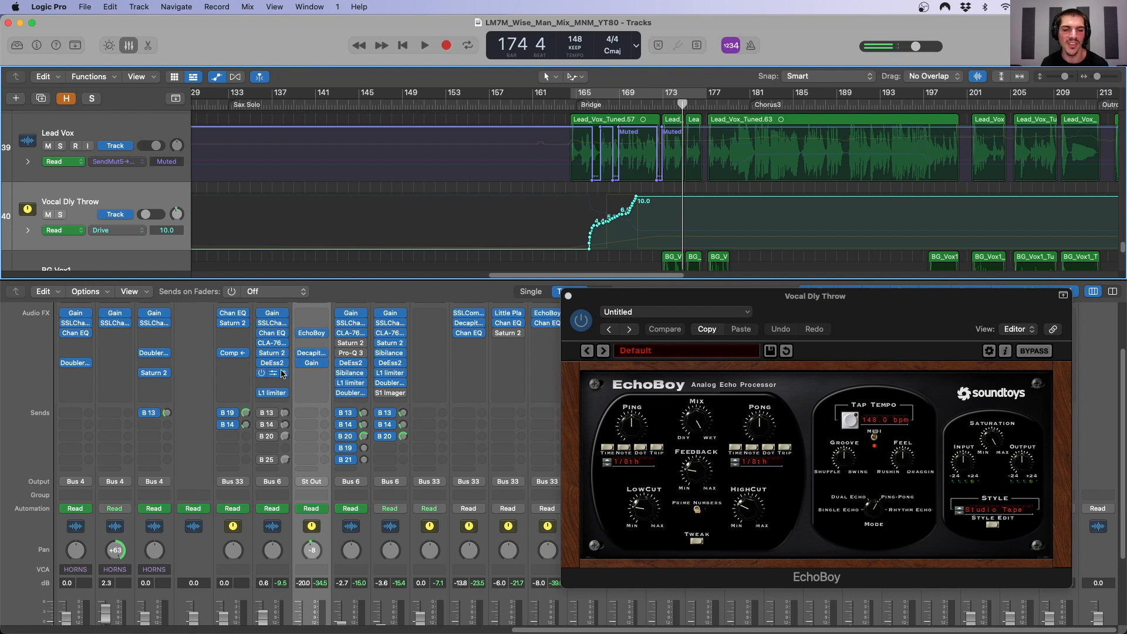
left_click(262, 413)
left_click(262, 425)
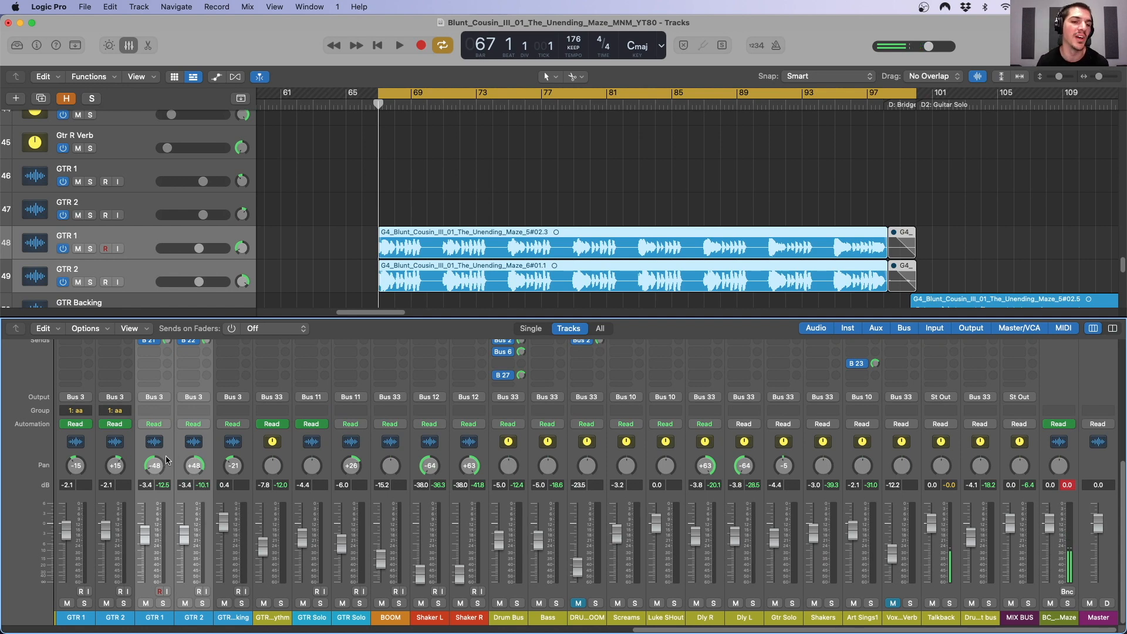
In the Blunt_Cousin_III_01_The_Unending_Maze_MNM_YT80 project, compare the panning and bus sends of the GTR 1 and GTR 2 tracks 48 and 49.
scroll(168, 459, "up", 3)
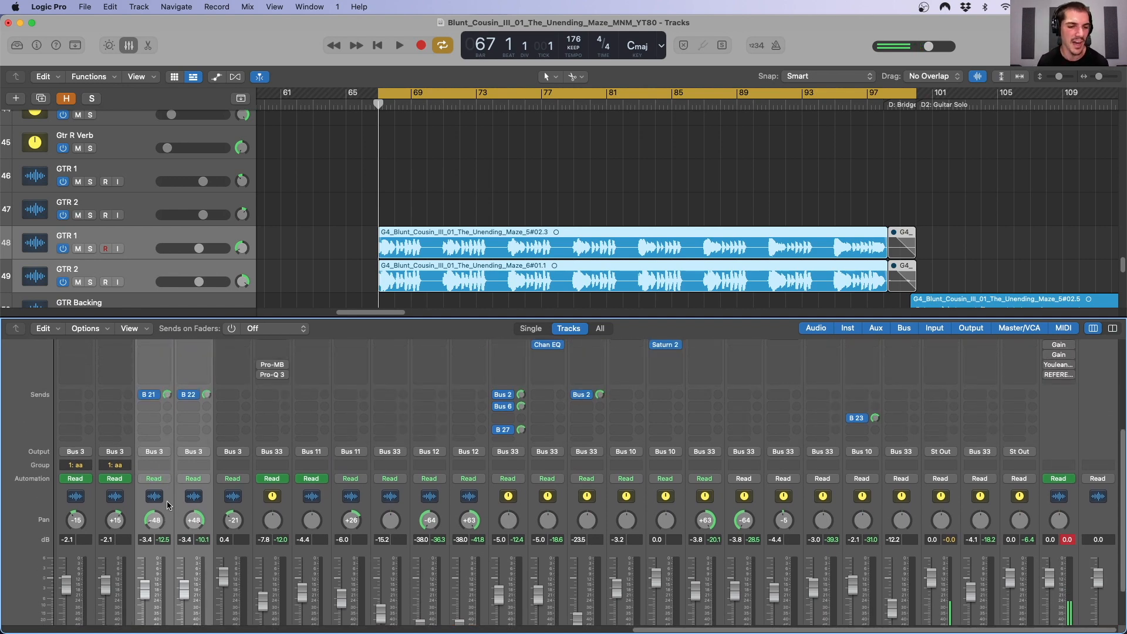
scroll(168, 460, "down", 3)
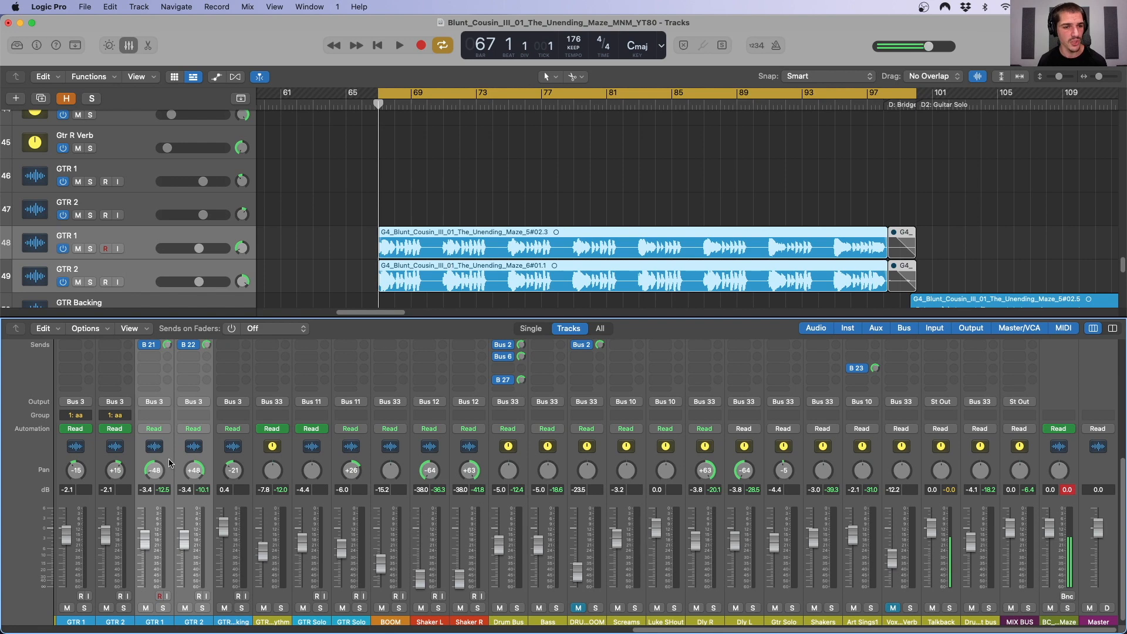
left_click(200, 457)
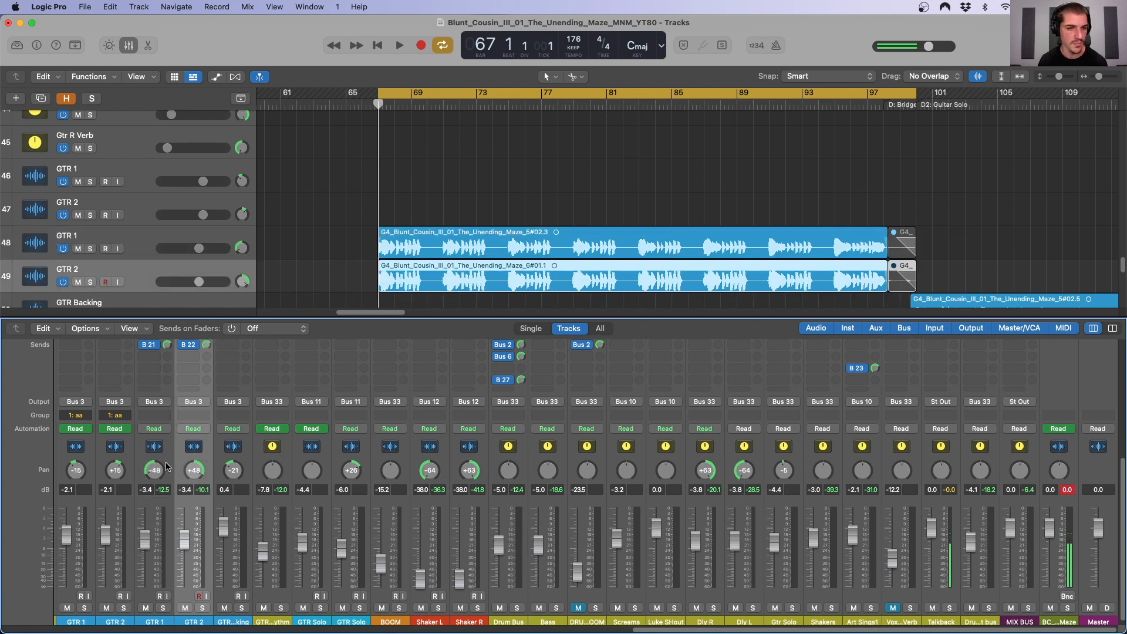
scroll(167, 464, "down", 1)
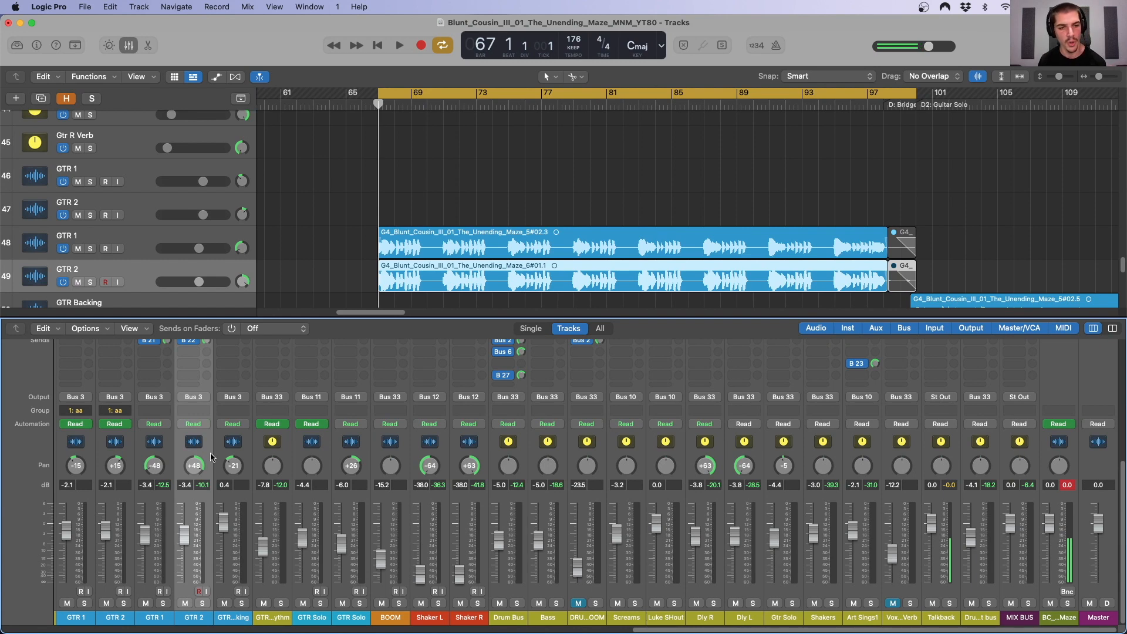
scroll(194, 463, "up", 3)
left_click(162, 420)
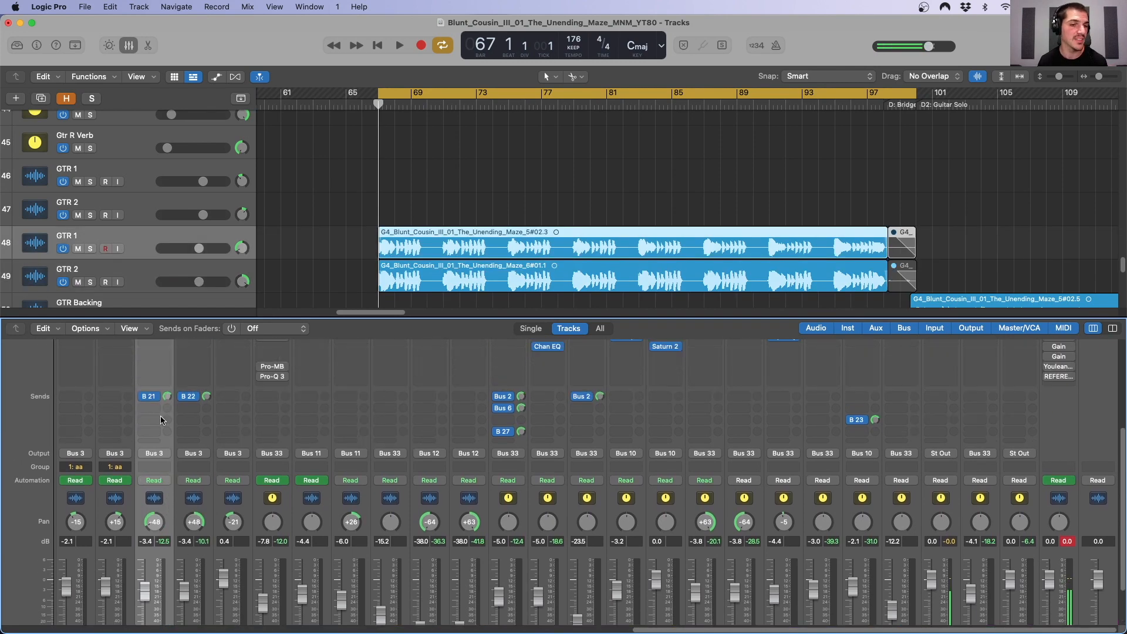
left_click(199, 512)
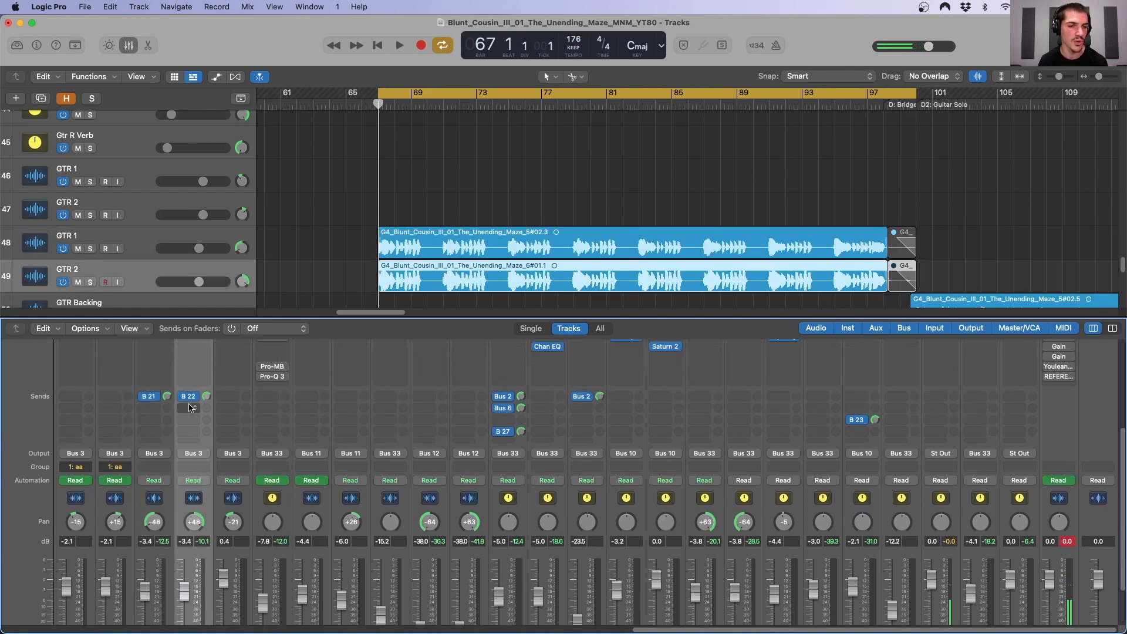
Examine the bus inputs, Stereo Delay inserts and panning of the Dly R and Dly L aux channels against the two guitars.
scroll(343, 454, "up", 7)
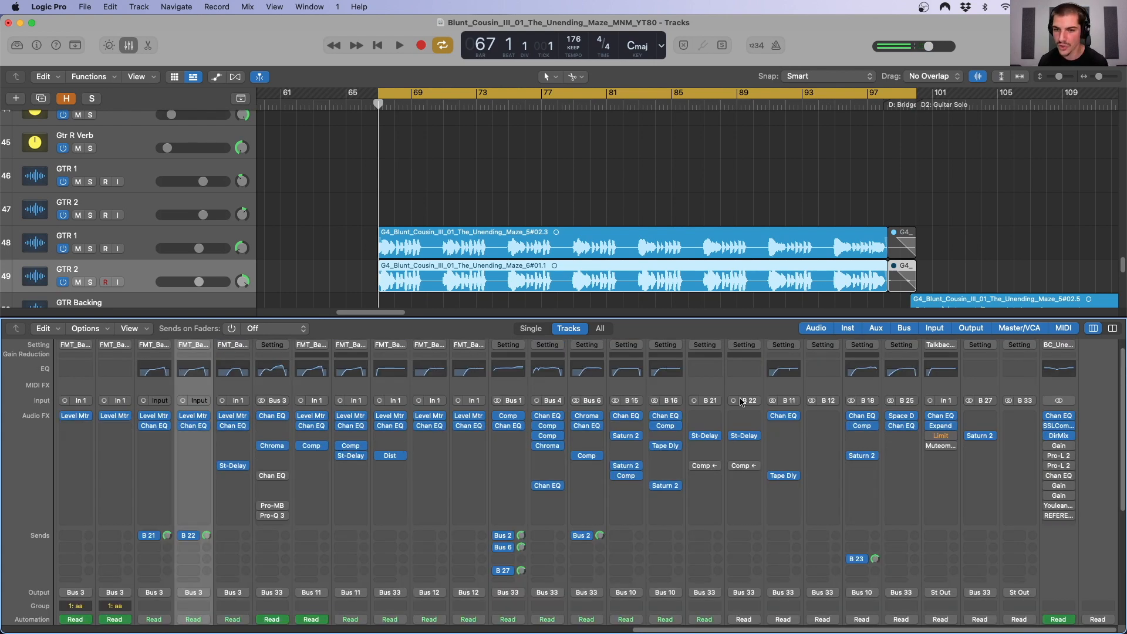
left_click(709, 391)
left_click(752, 392, "shift")
scroll(740, 411, "down", 8)
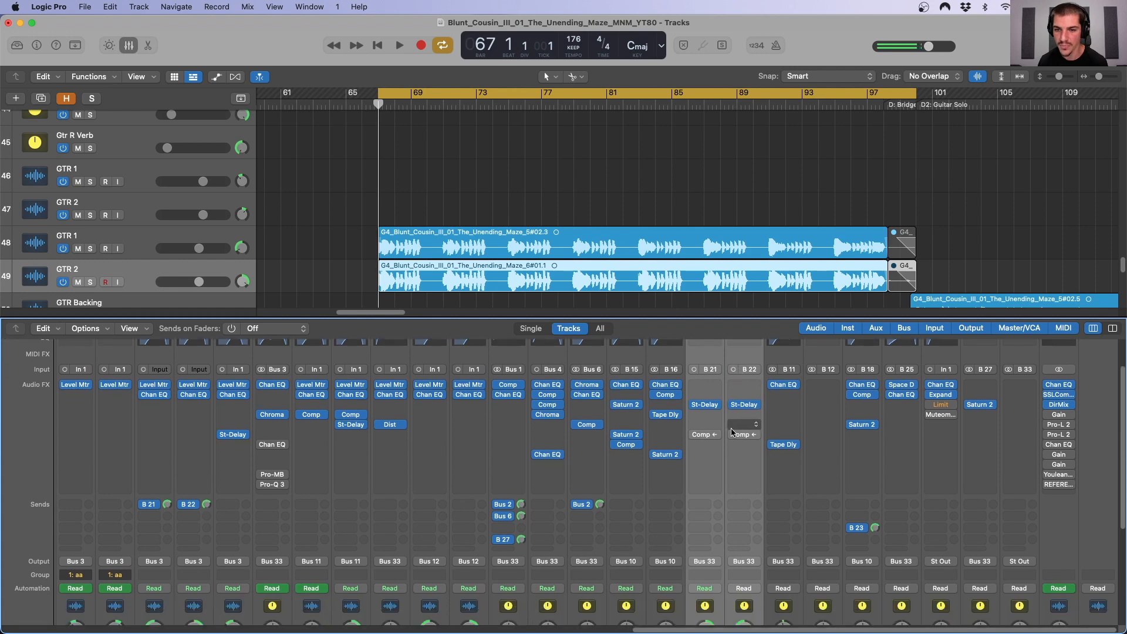
left_click(720, 479)
scroll(719, 479, "down", 1)
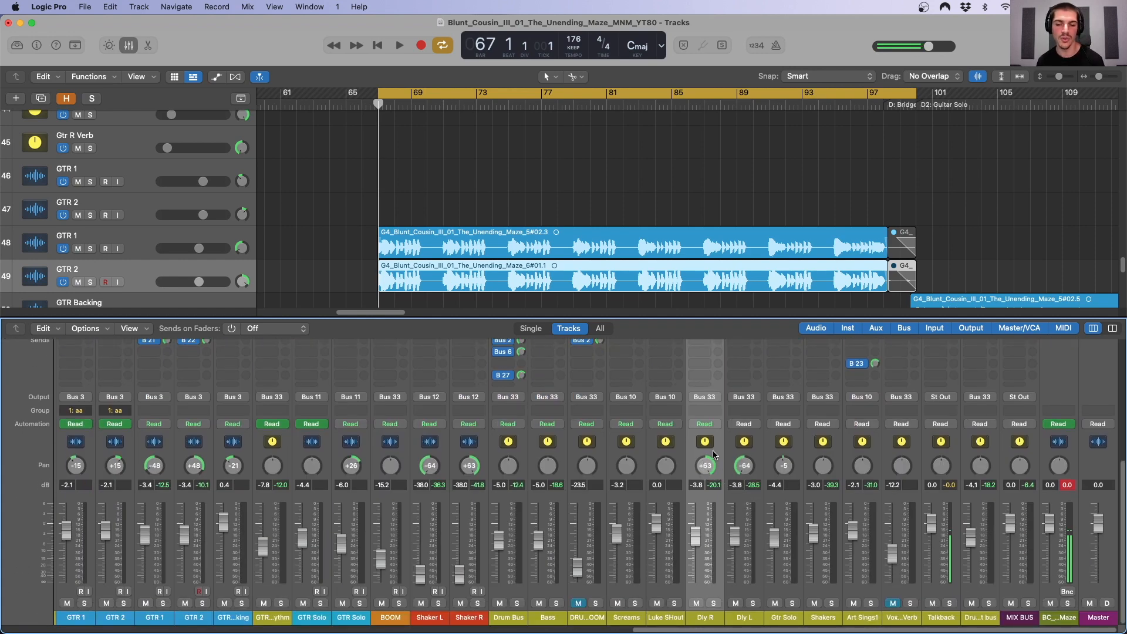
left_click(753, 453)
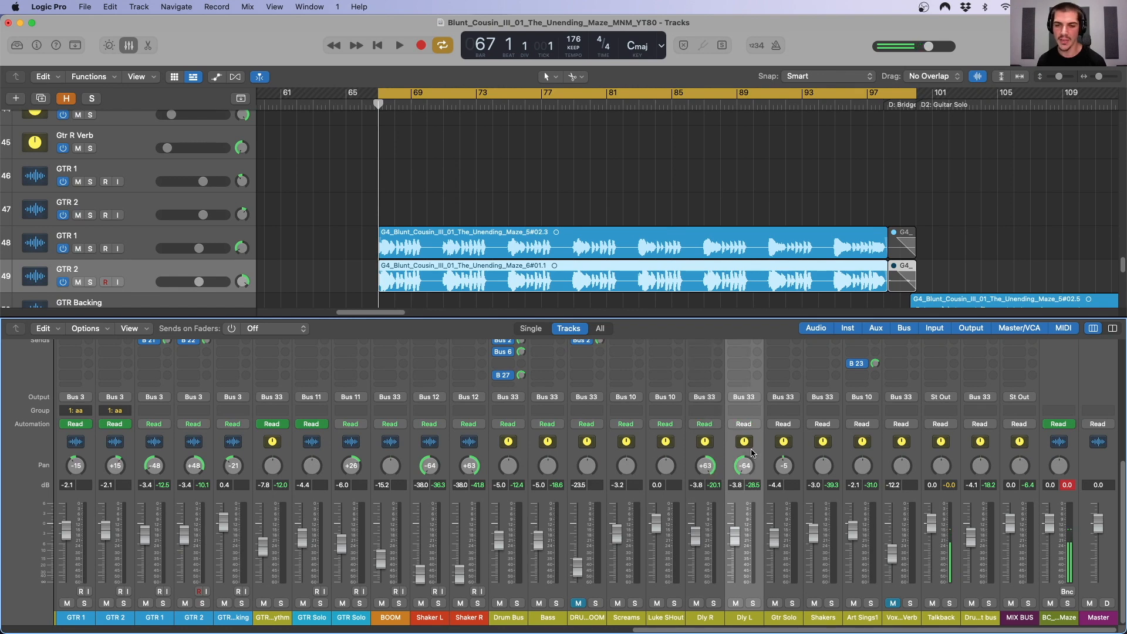
scroll(753, 437, "up", 9)
scroll(753, 446, "down", 9)
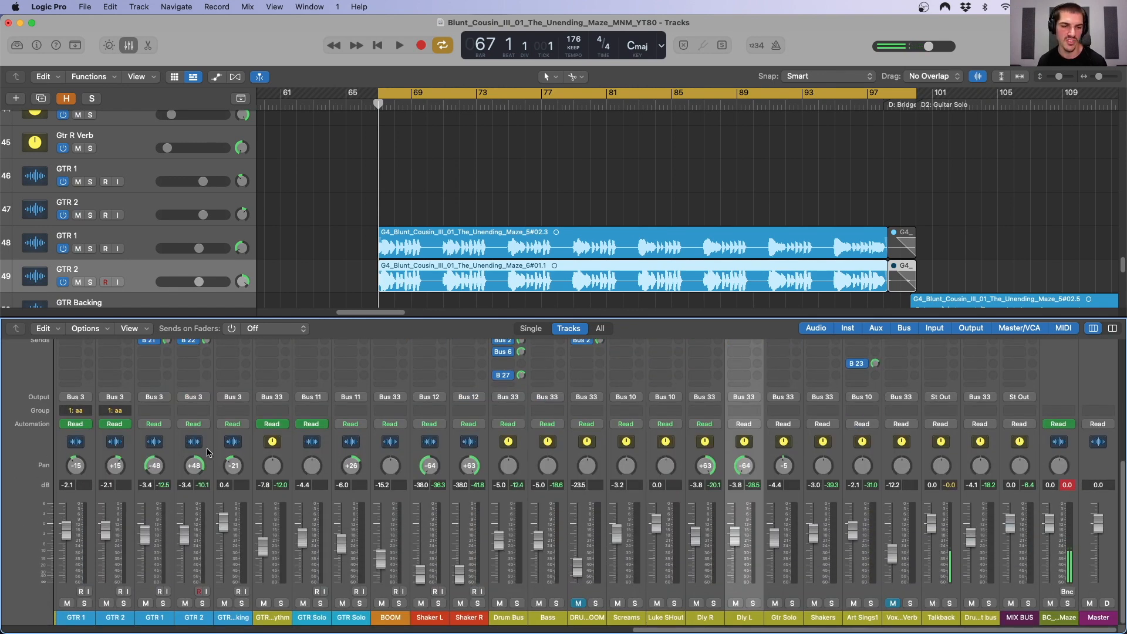
scroll(755, 454, "up", 8)
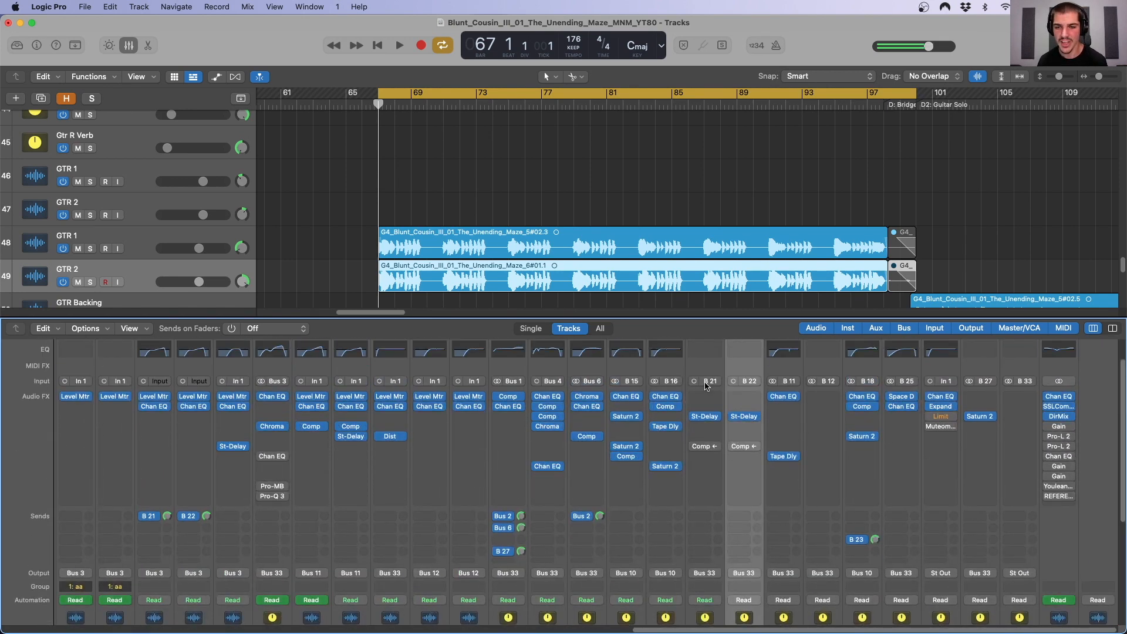
Inspect the Stereo Delay settings and mono format on the Dly R channel, and close the plug-in.
left_click(706, 416)
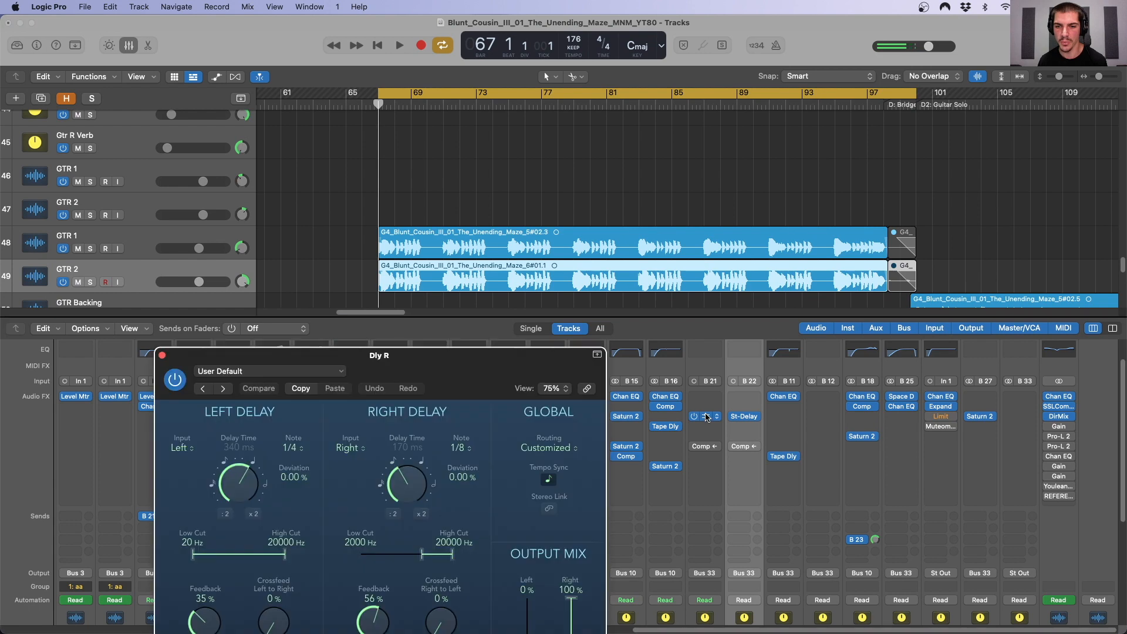
left_click_drag(508, 377, 477, 218)
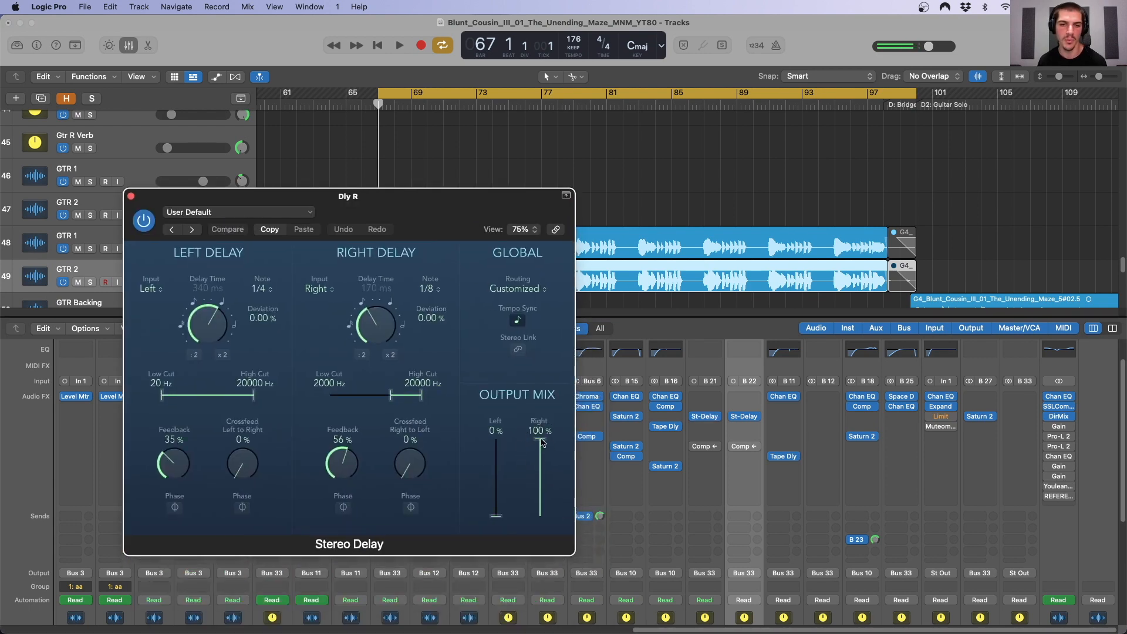
left_click(707, 416)
mouse_move(747, 338)
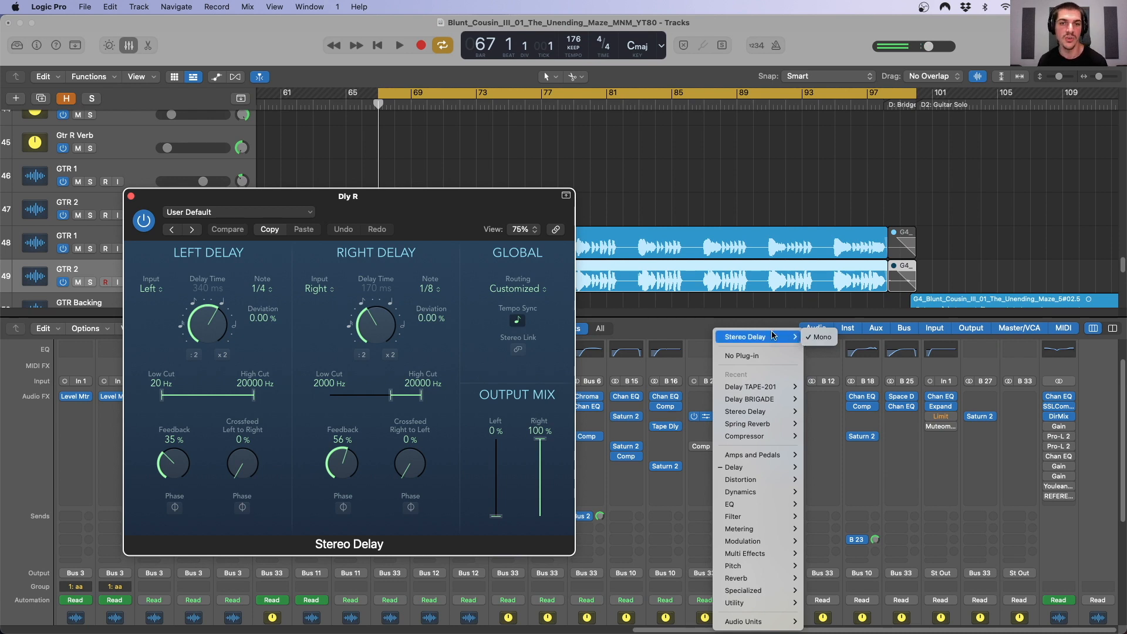
left_click(131, 197)
left_click(131, 196)
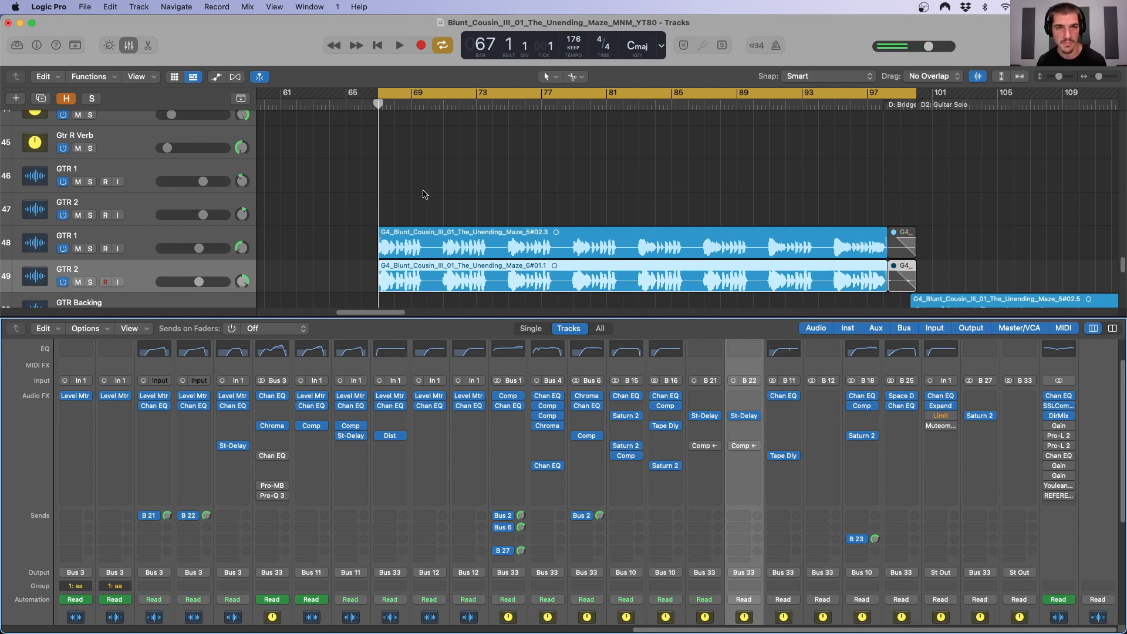
Play the guitar section from bar 67 and raise the Dly R and Dly L faders together to 2.9 dB.
key("space")
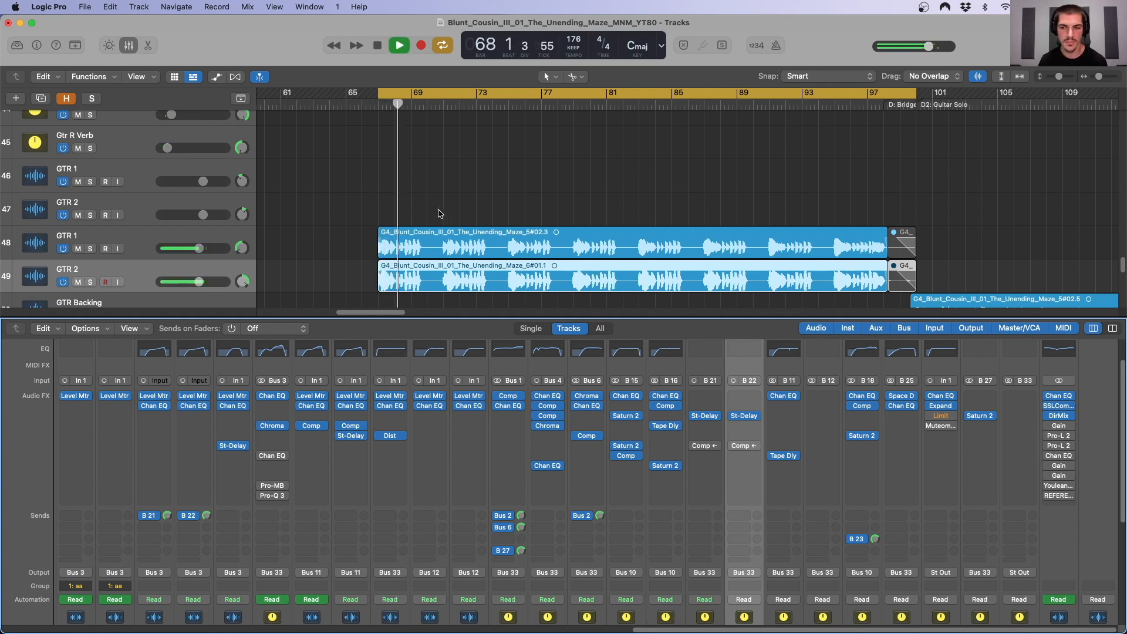
scroll(464, 194, "down", 1)
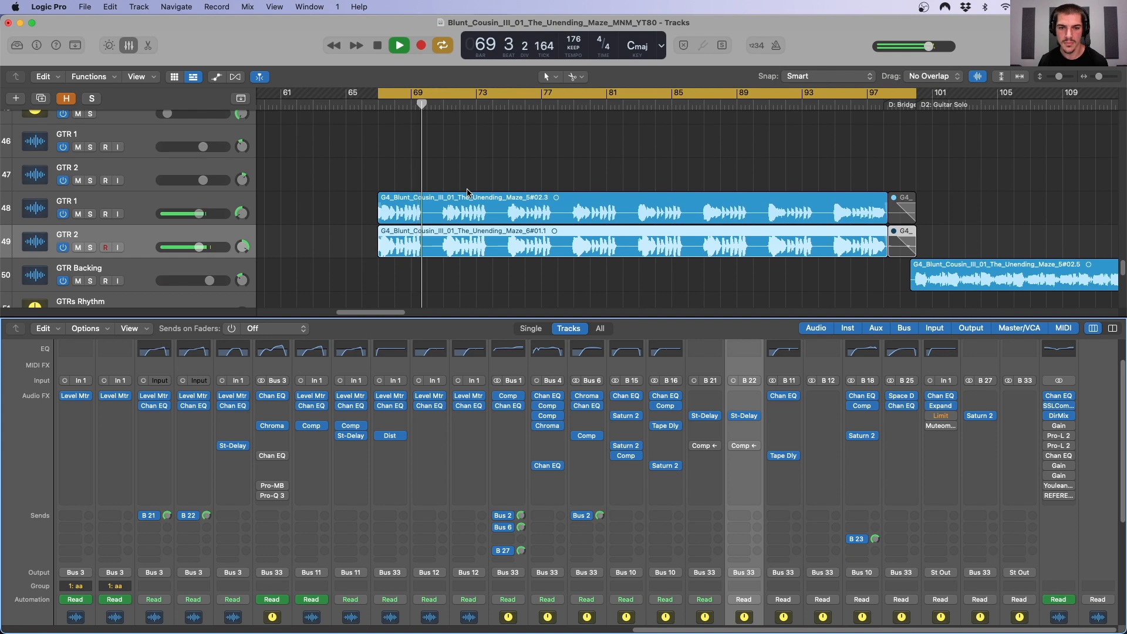
scroll(739, 581, "down", 5)
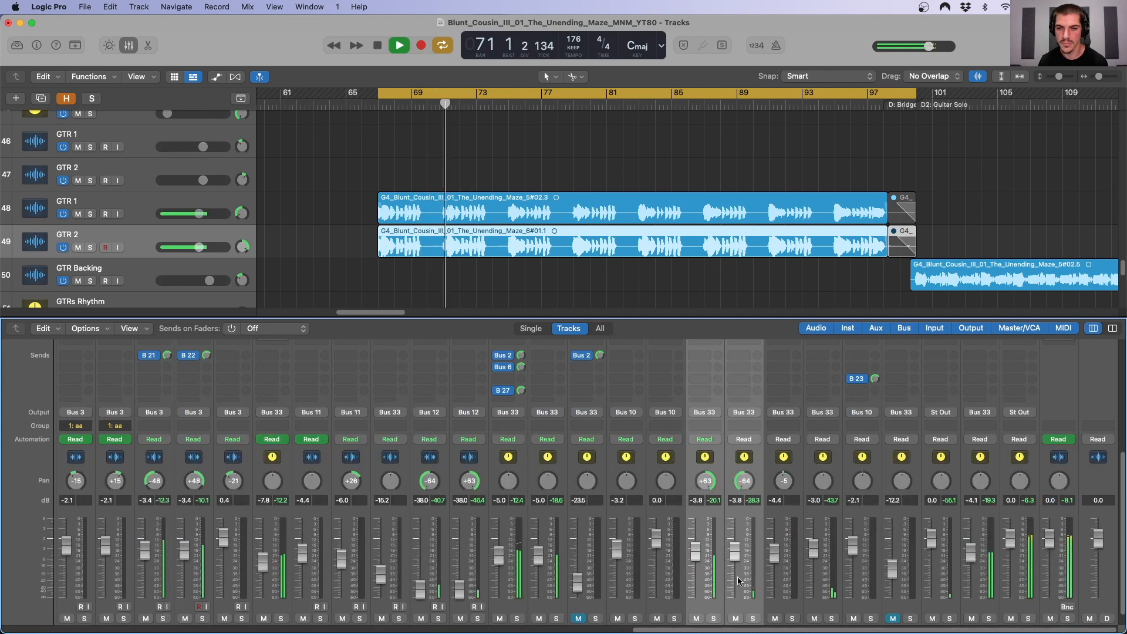
left_click_drag(738, 581, 738, 556)
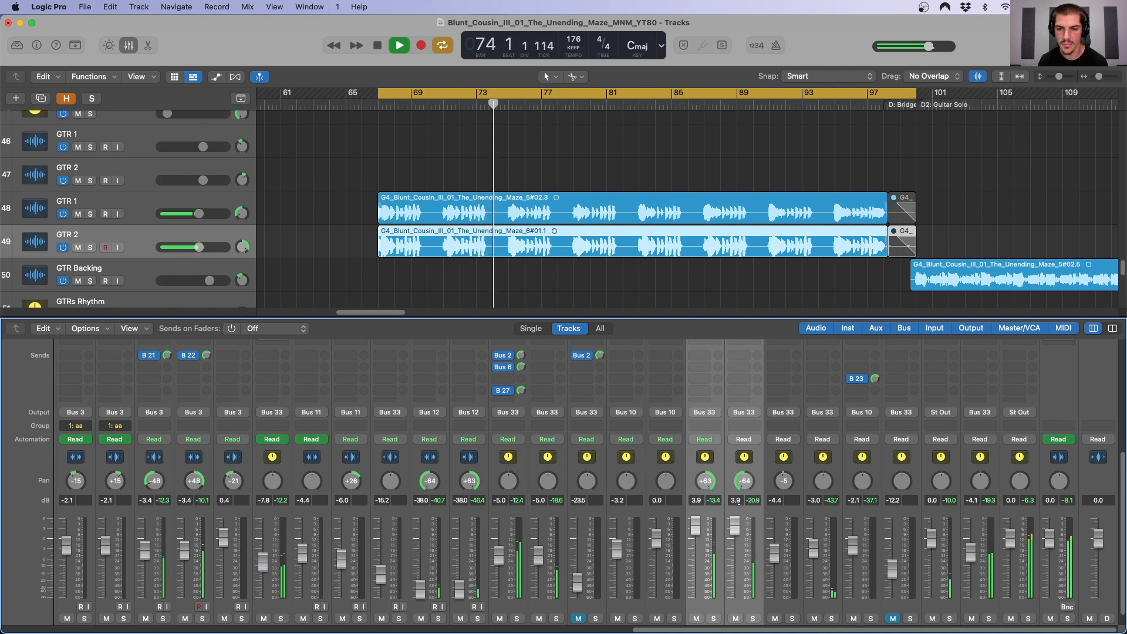
left_click_drag(739, 504, 739, 514)
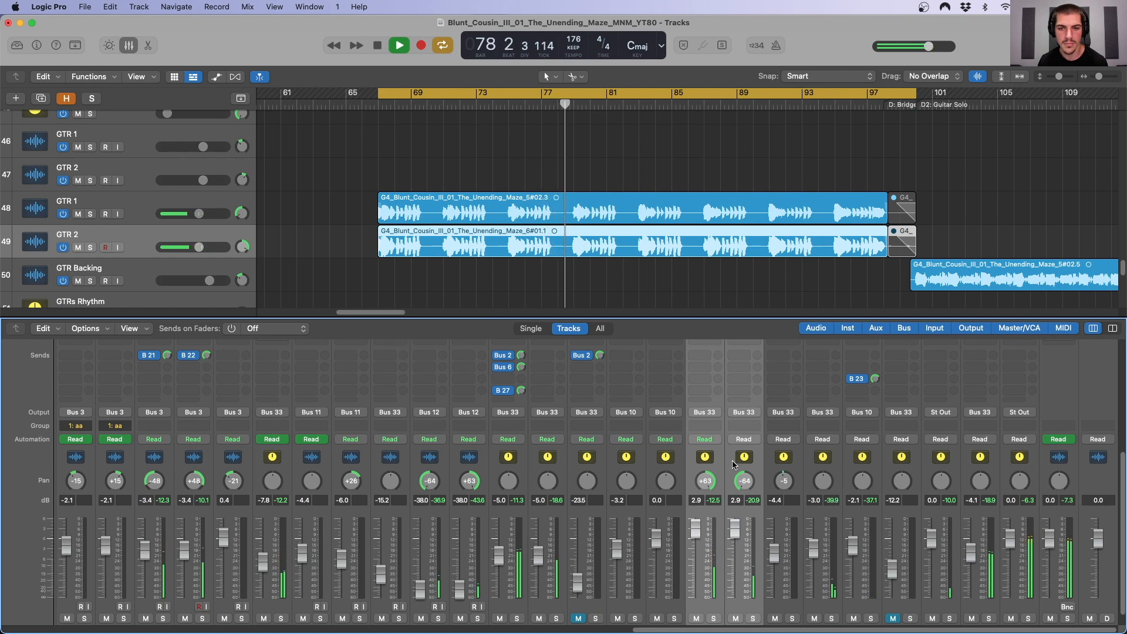
key("space")
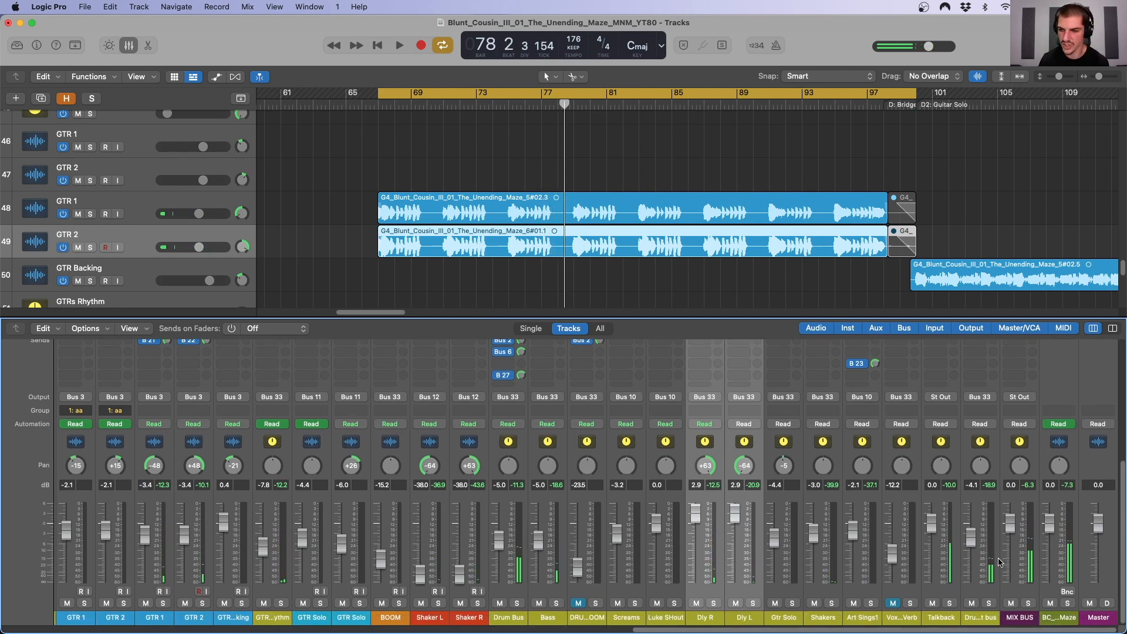
Solo the Talkback, GTR 1 and GTR 2 channels and audition both panned guitars with their delays.
left_click(949, 604)
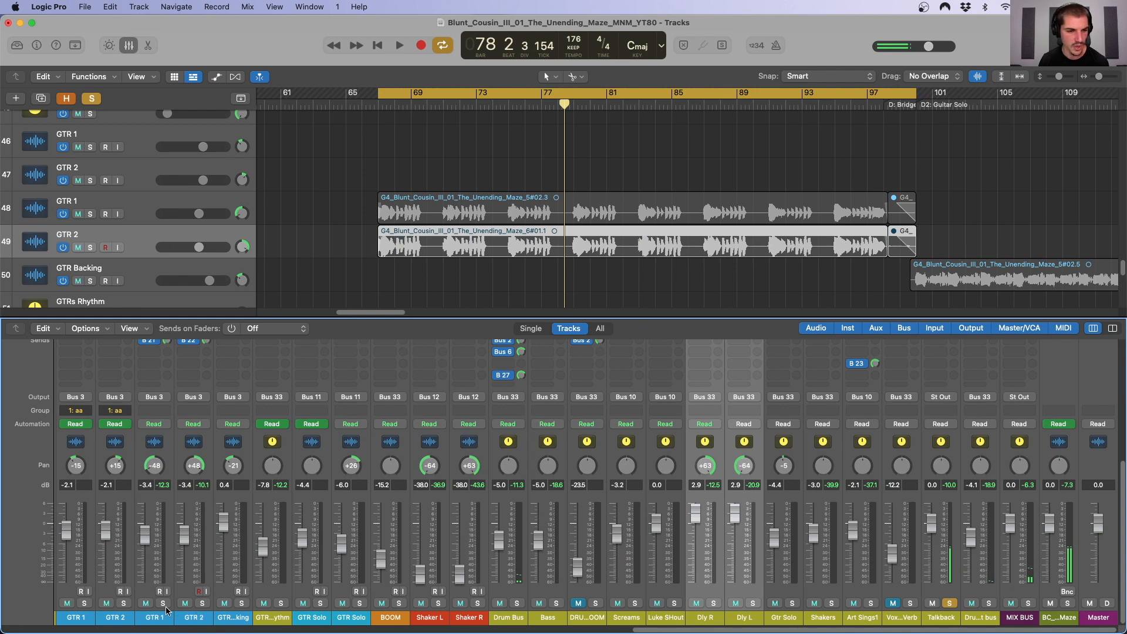
left_click(163, 604)
left_click(202, 604)
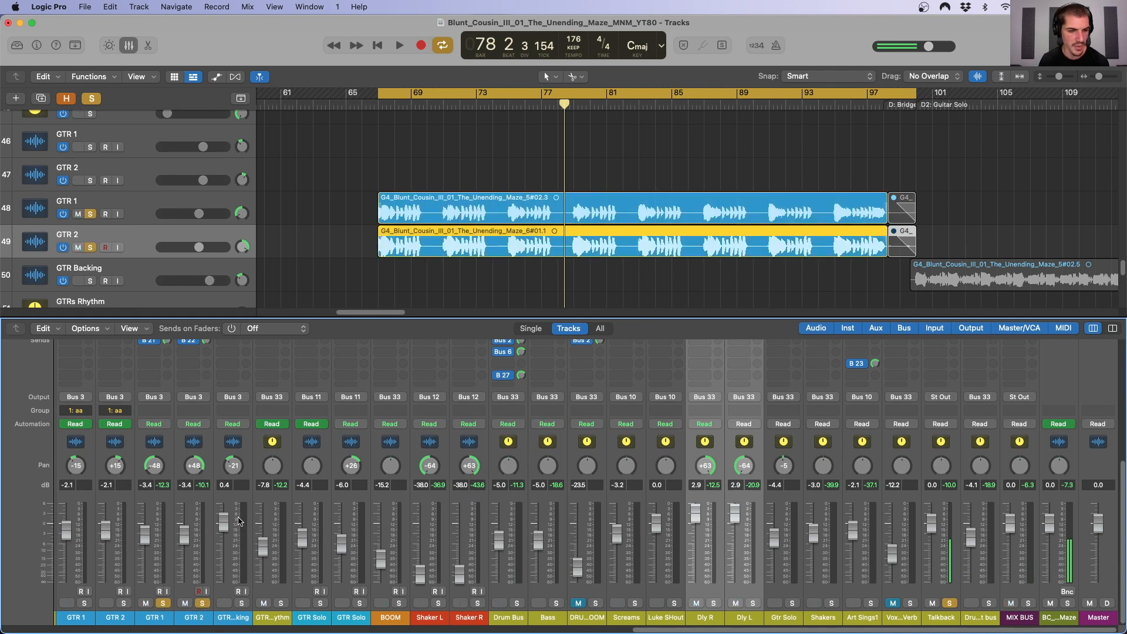
key("space")
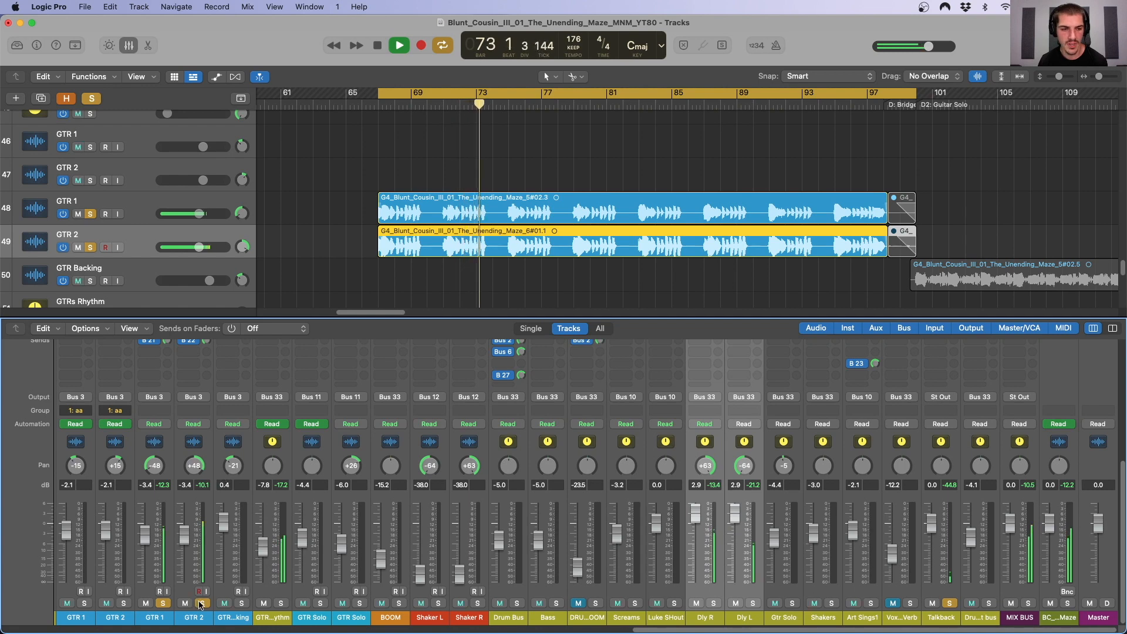
key("space")
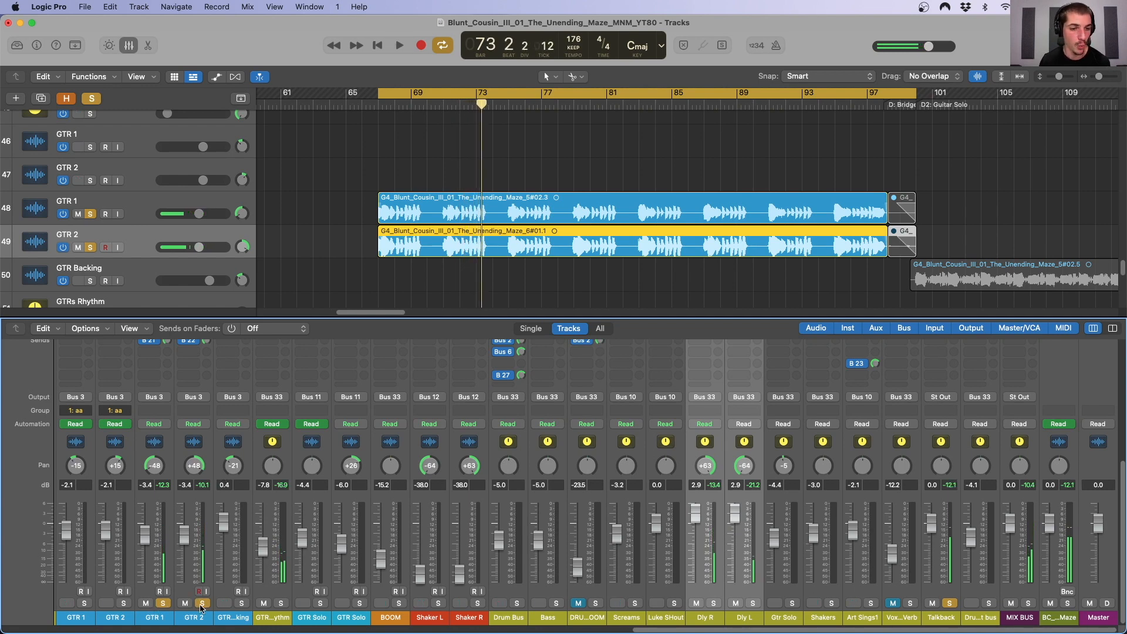
Unsolo GTR 2, select GTR 1 and play GTR 1 with only its opposite-side delay from bar 67.
left_click(202, 603)
left_click(172, 465)
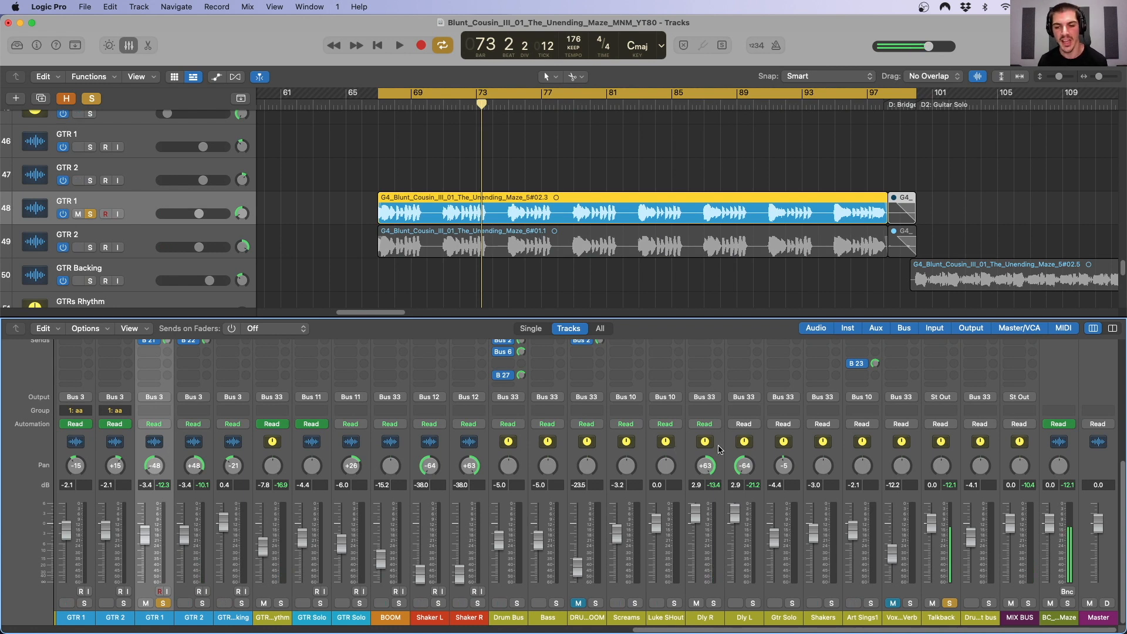
key("space")
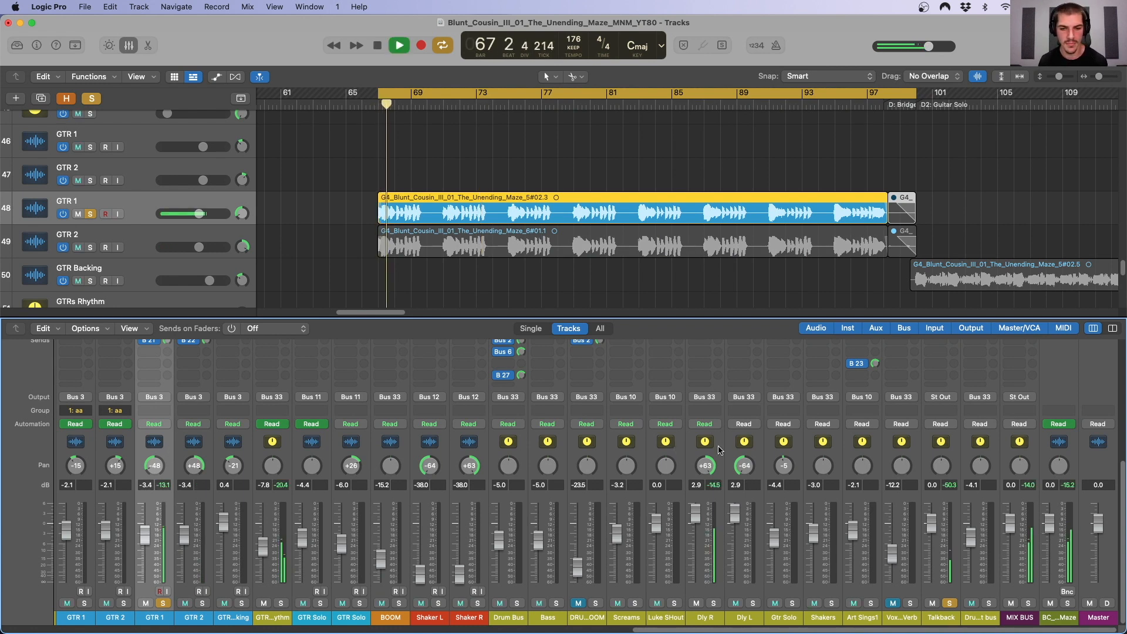
During playback, switch the solo from GTR 1 to GTR 2, and solo GTR 1 again to hear both guitars.
left_click(202, 603)
left_click(161, 603)
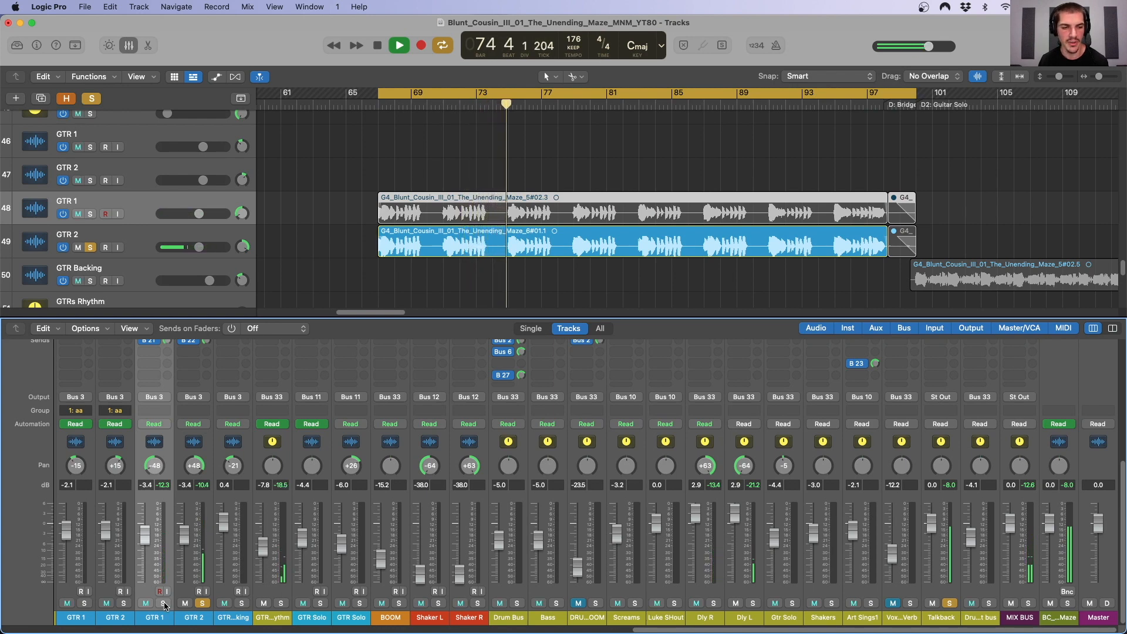
left_click(164, 603)
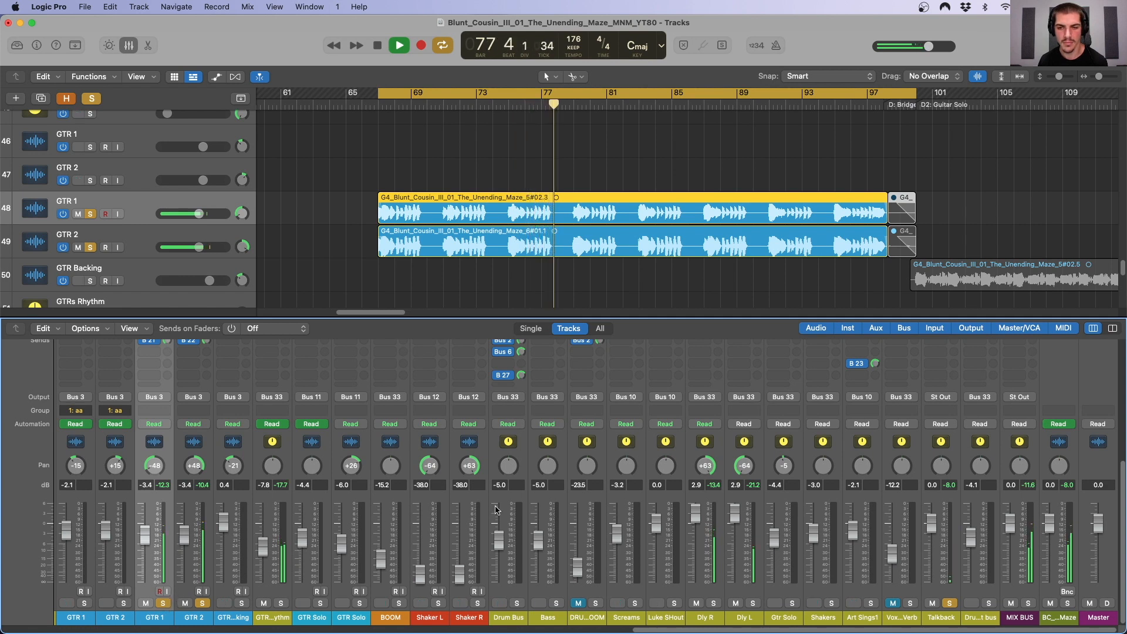
Stop playback and swap the delay sides, panning Dly R to -48 and Dly L to +48.
key("space")
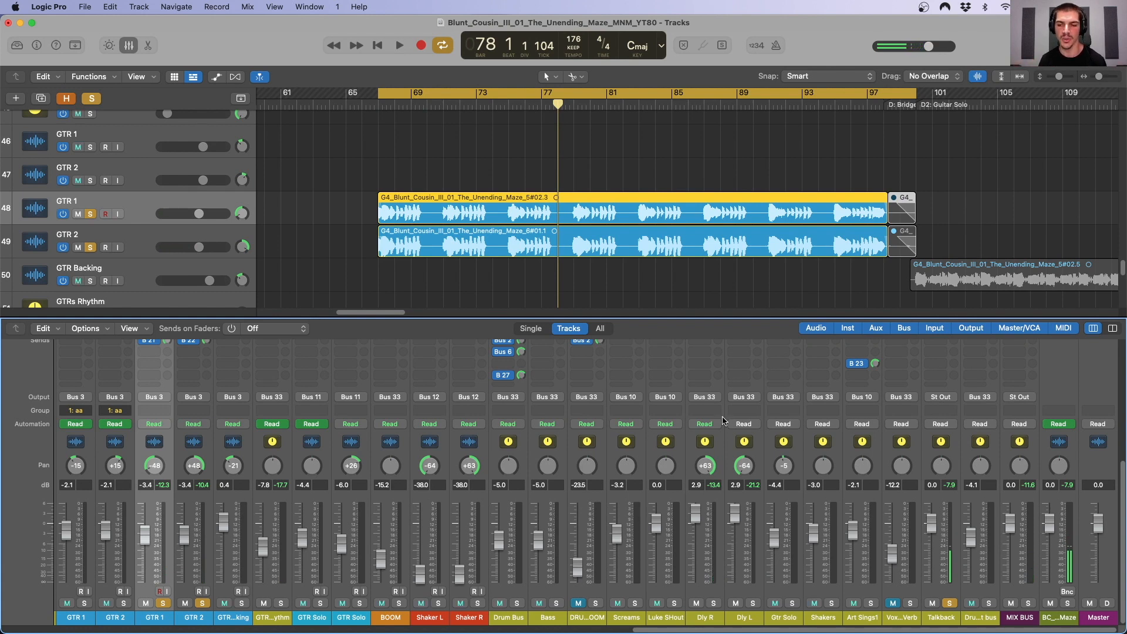
left_click_drag(710, 464, 709, 531)
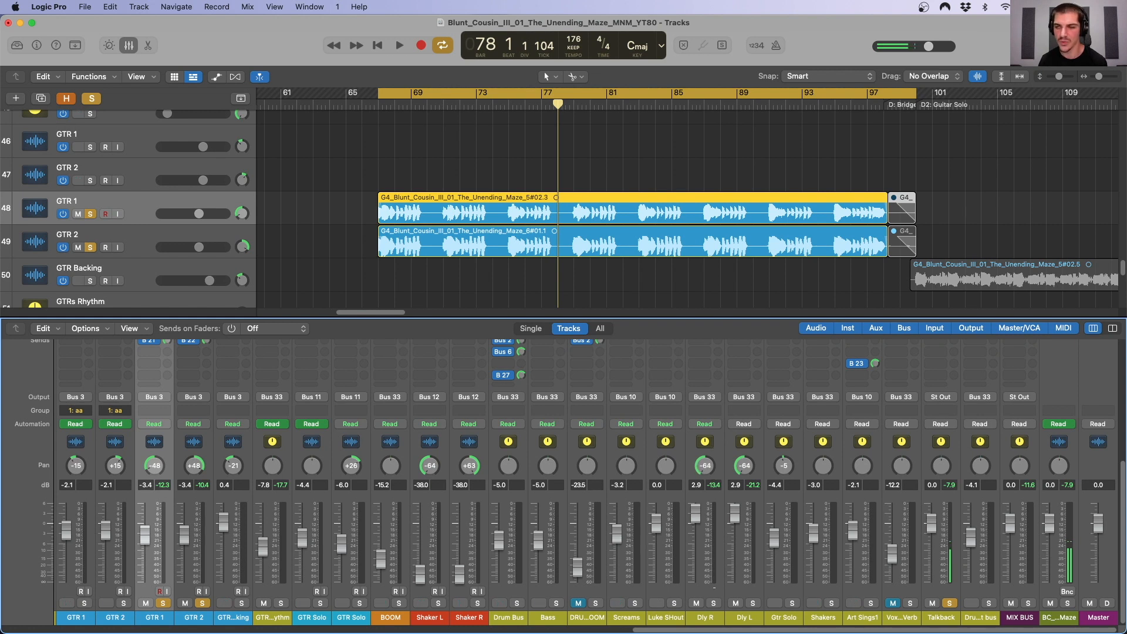
left_click_drag(745, 468, 746, 434)
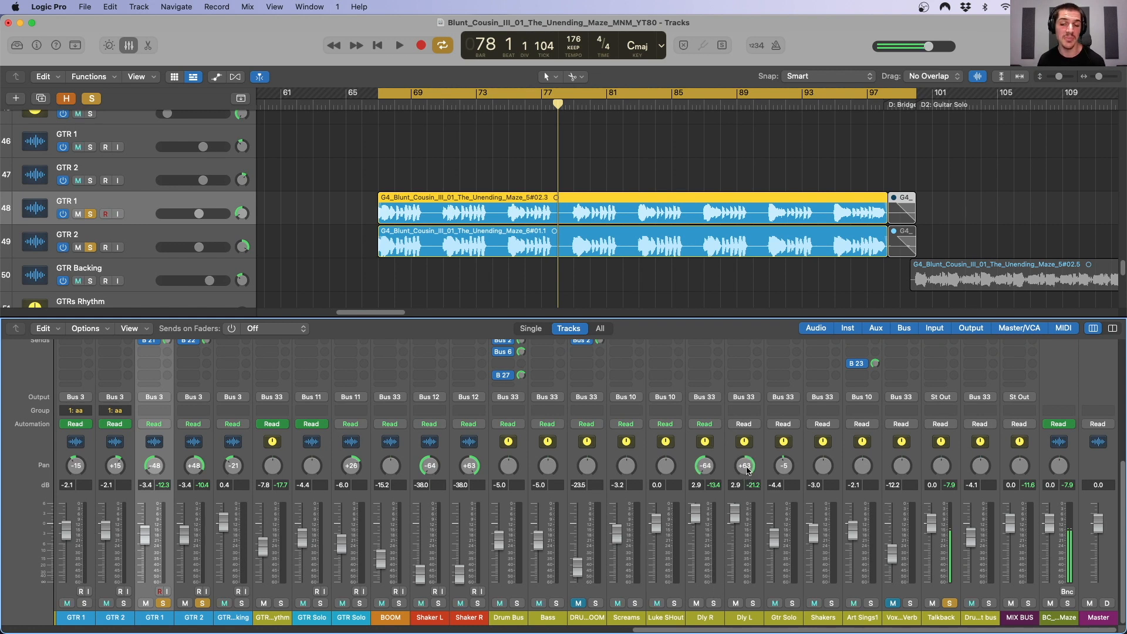
left_click_drag(710, 470, 744, 476)
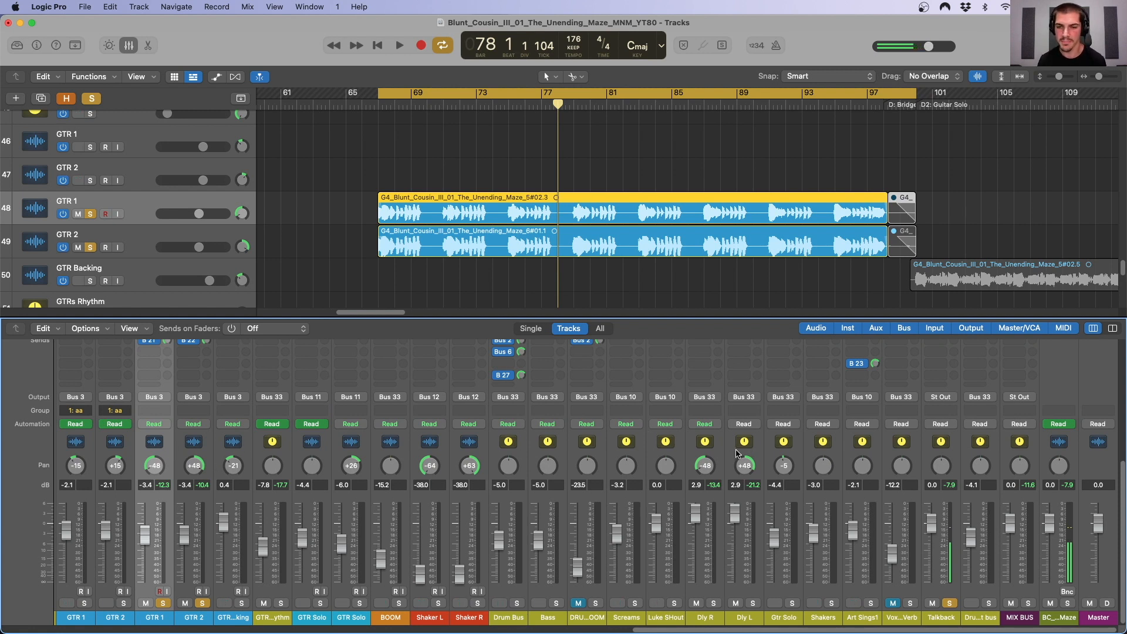
Play the soloed guitars with each delay panned to its own guitar's side, stop, and check the delay channels' inserts.
key("space")
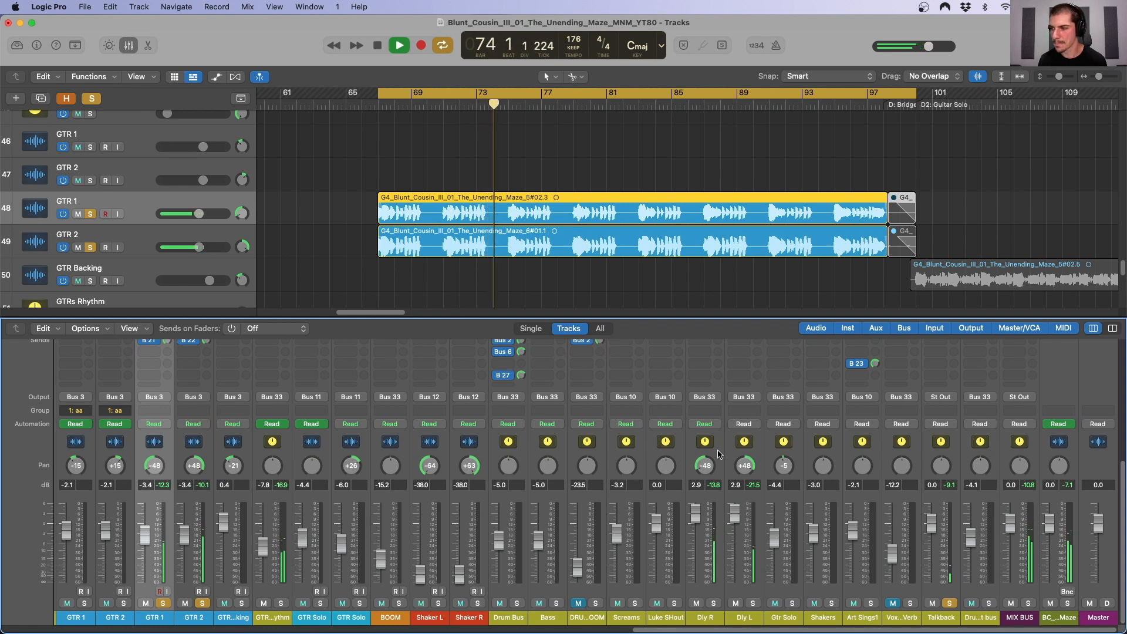
key("space")
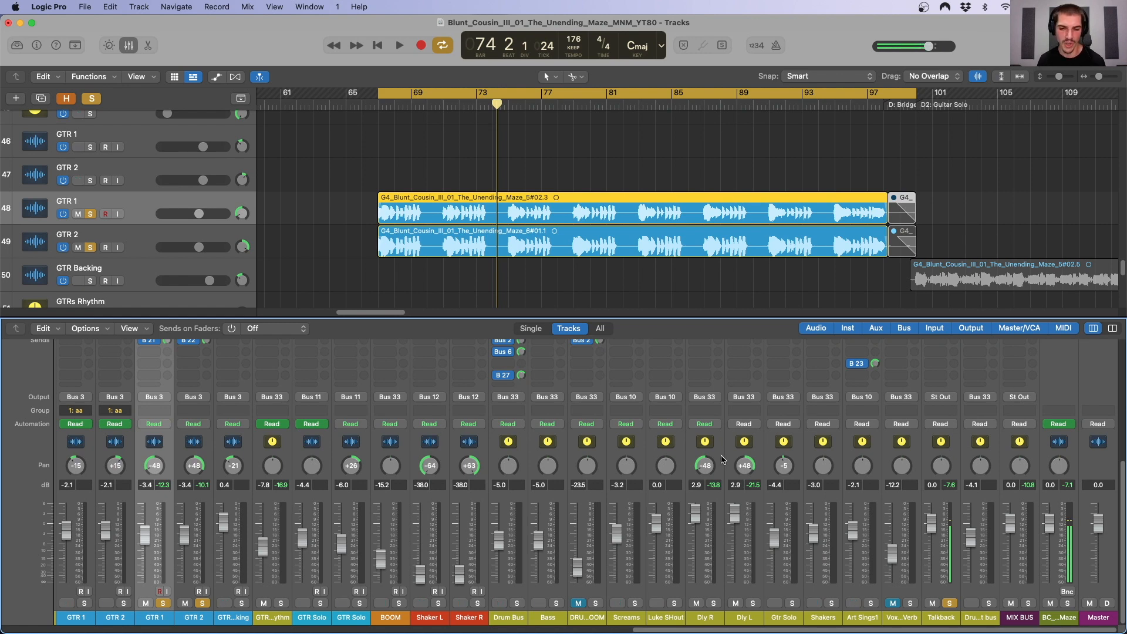
scroll(723, 460, "up", 2)
scroll(723, 459, "up", 3)
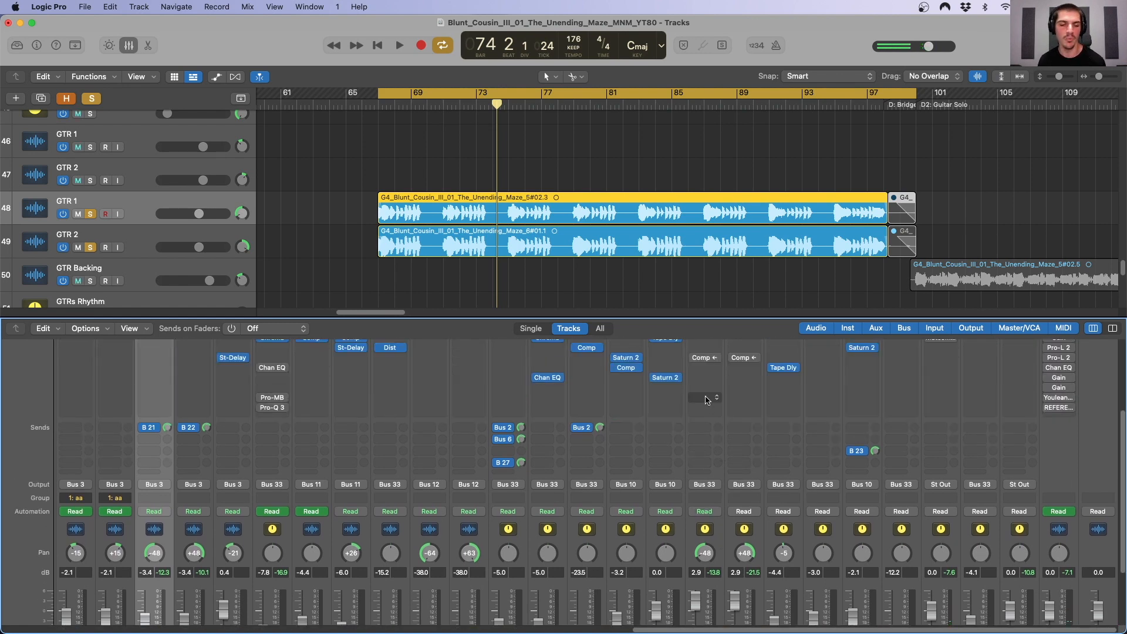
scroll(707, 400, "down", 4)
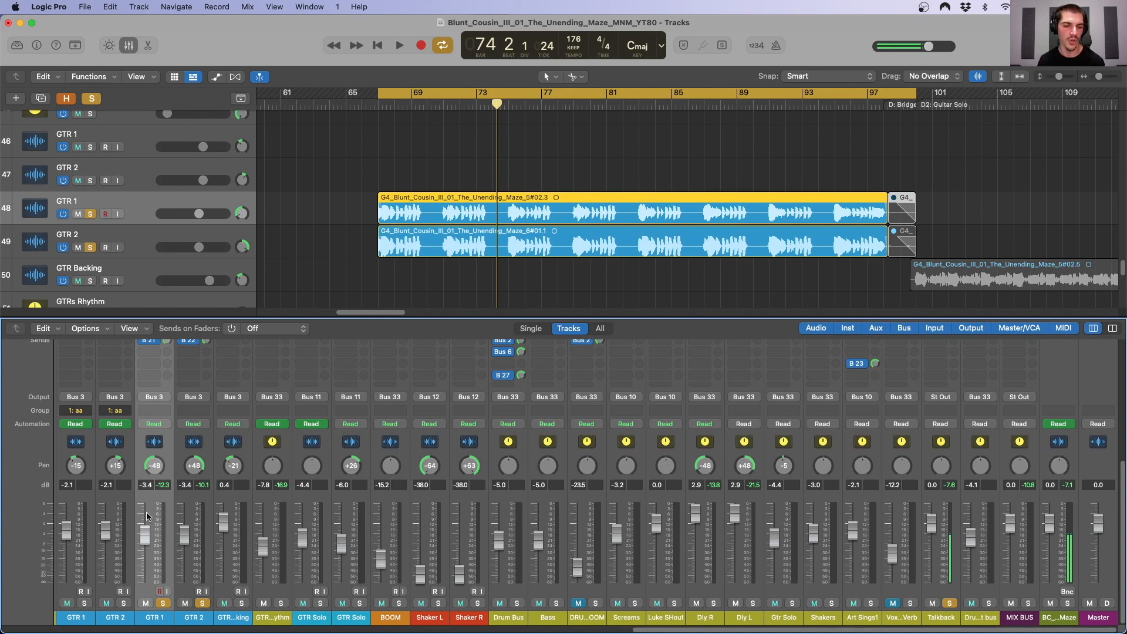
Play GTR 1 alone with its same-side delay, and switch the solo to GTR 2 during playback.
left_click(203, 604)
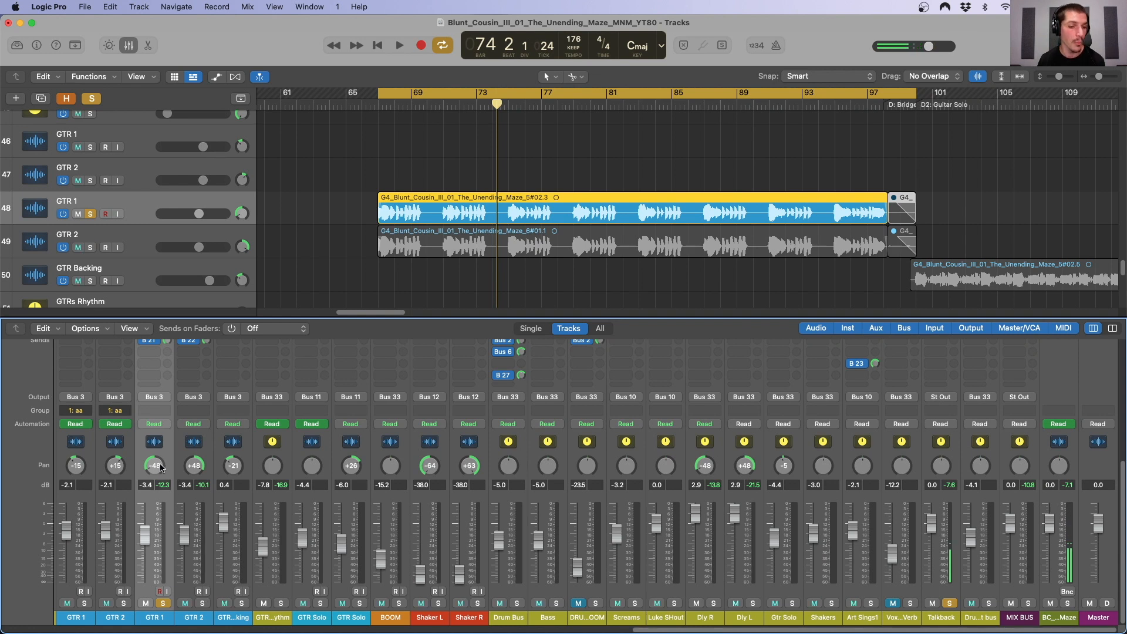
key("space")
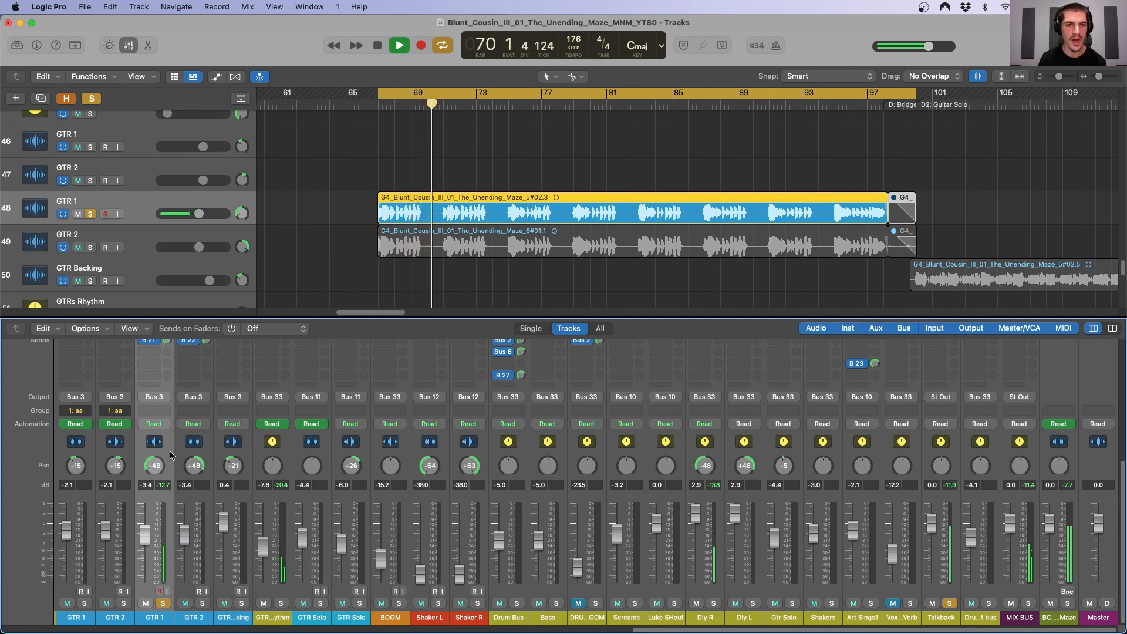
left_click(201, 602)
left_click(163, 602)
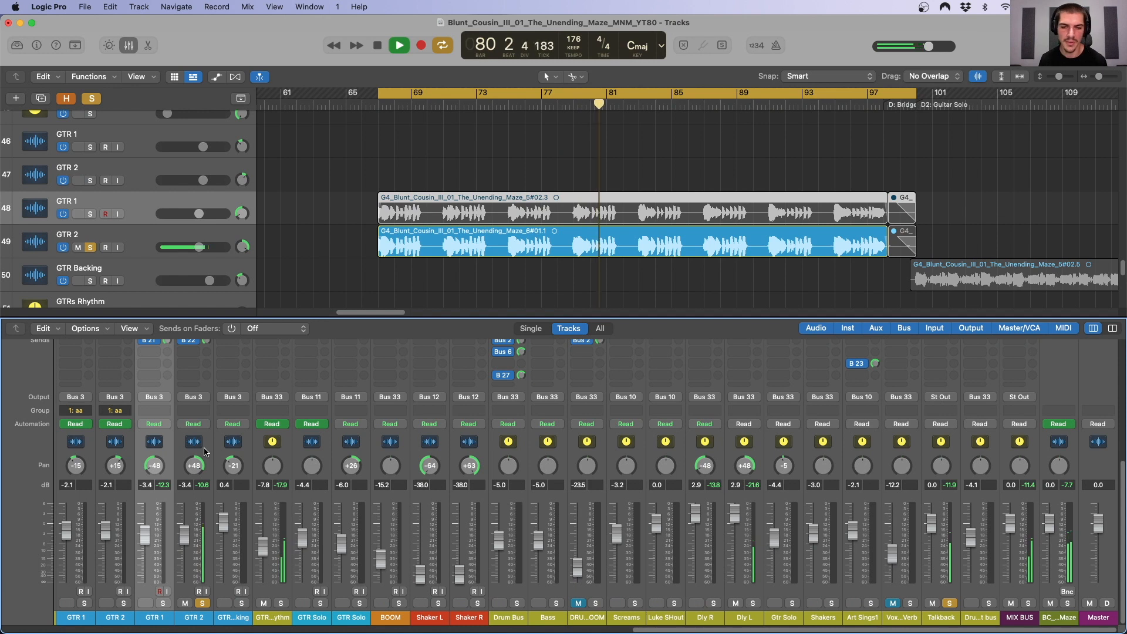
Lower the Dly R and Dly L faders together to -7.8 dB, clear all solos to hear the full mix, and stop playback.
left_click(713, 455)
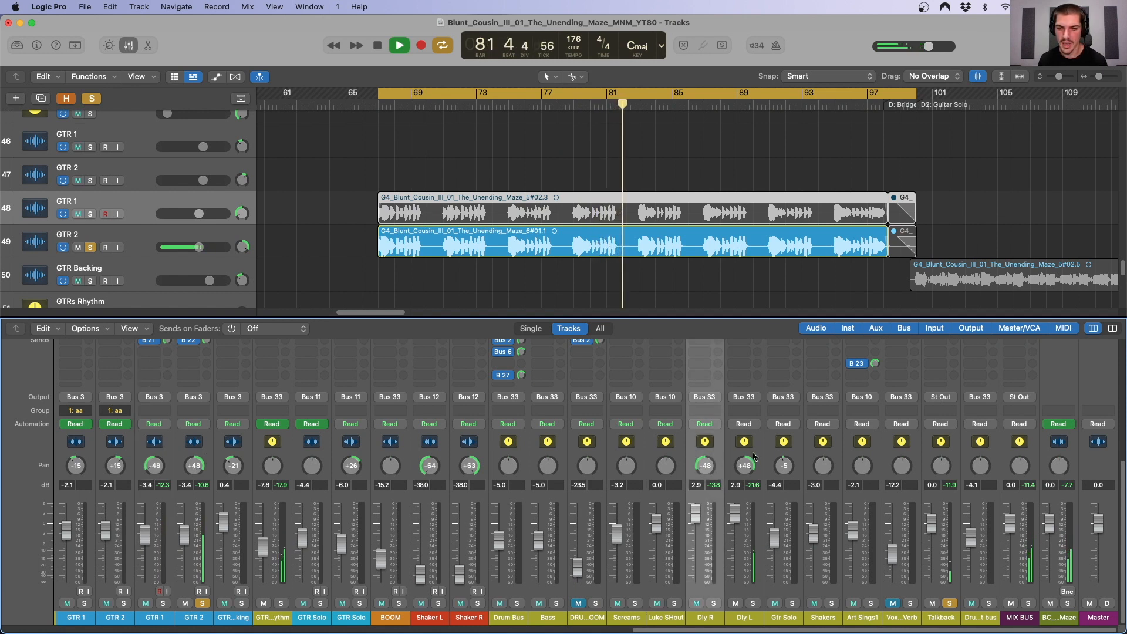
left_click(742, 501, "shift")
left_click_drag(735, 514, 735, 546)
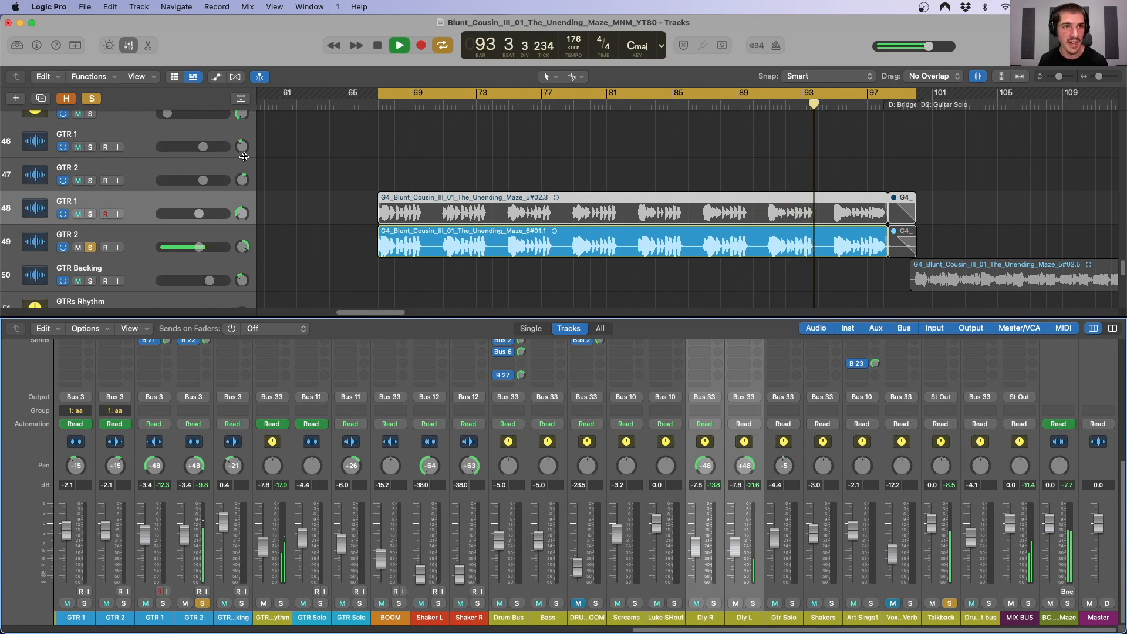
left_click(92, 98)
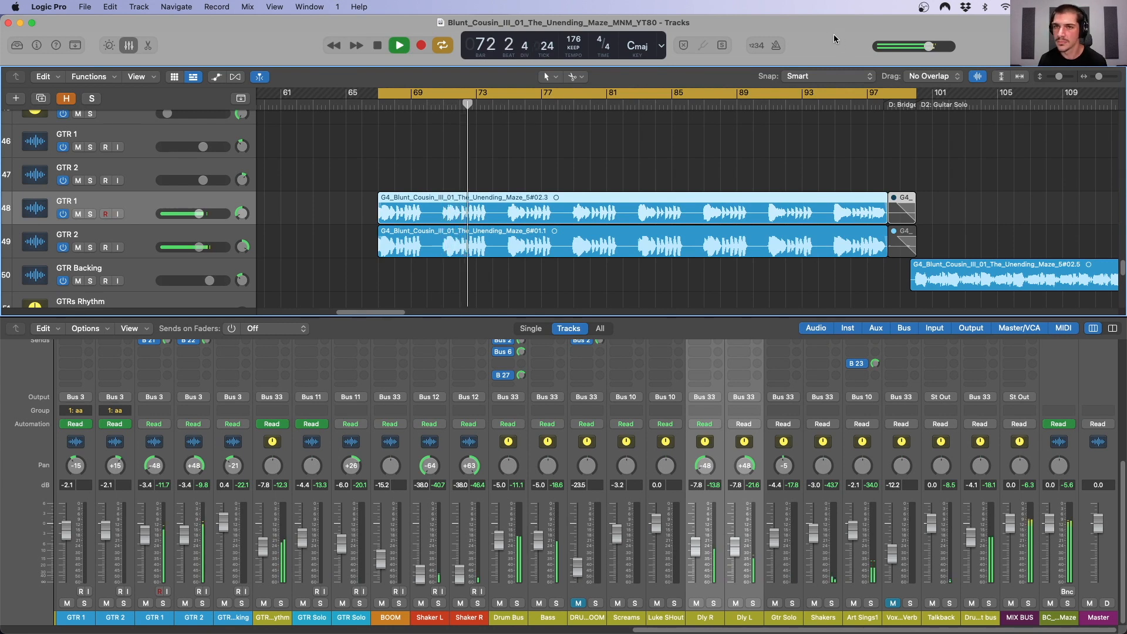
key("space")
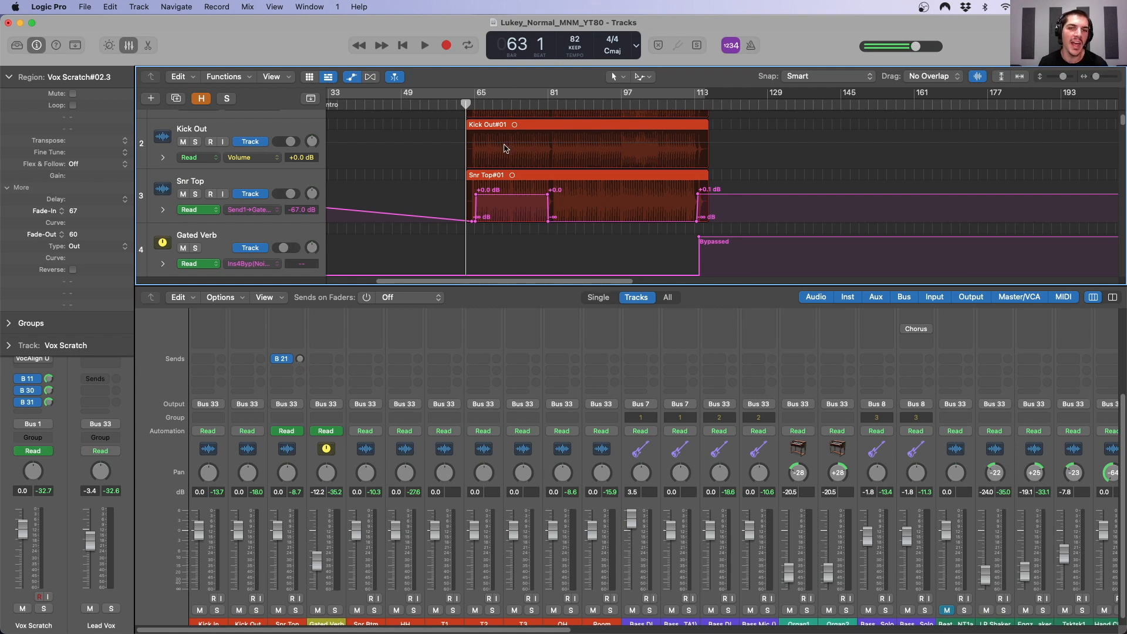
In the Lukey_Normal project, place the playhead at bar 65 and zoom in on the Snr Top send automation.
left_click(475, 104)
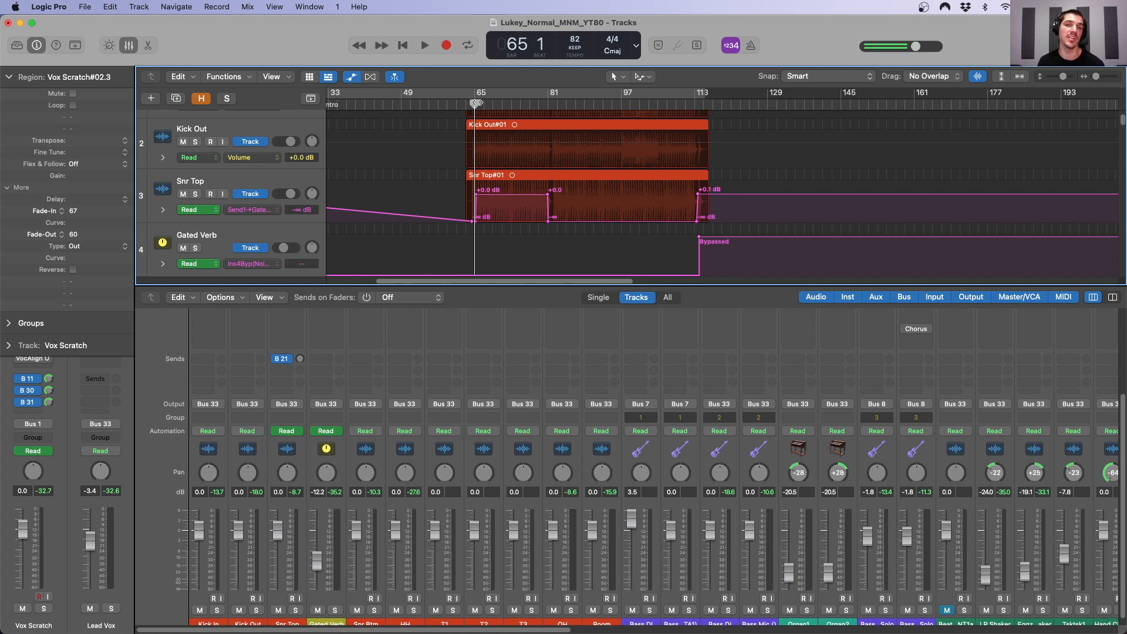
left_click(497, 103)
left_click(475, 104)
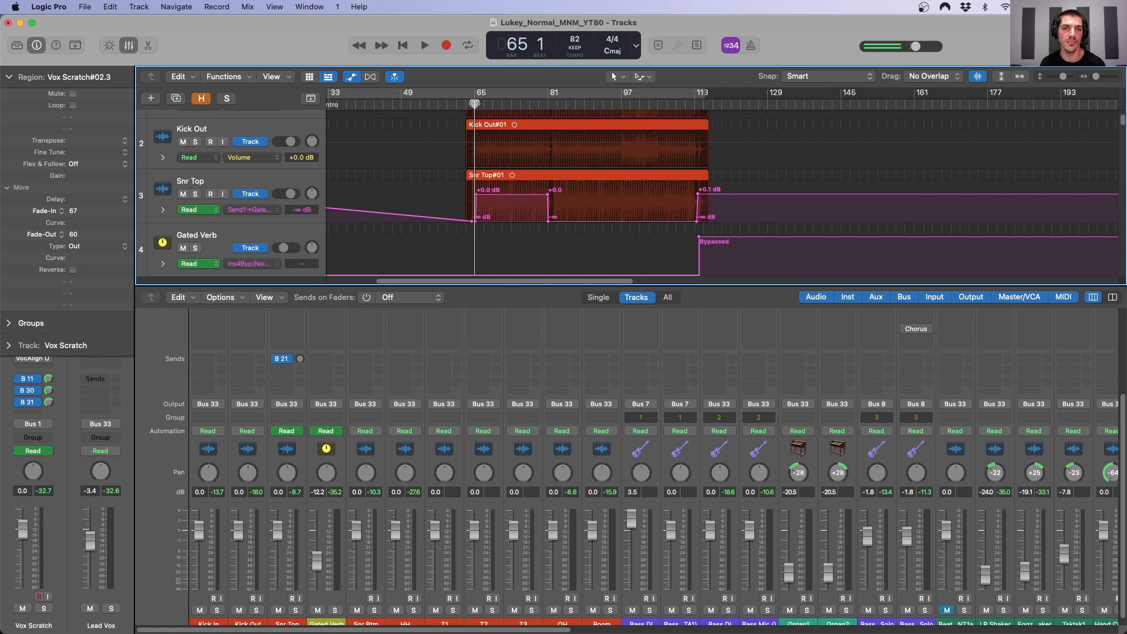
key("super+Right")
key("super+Right")
key("super+Right")
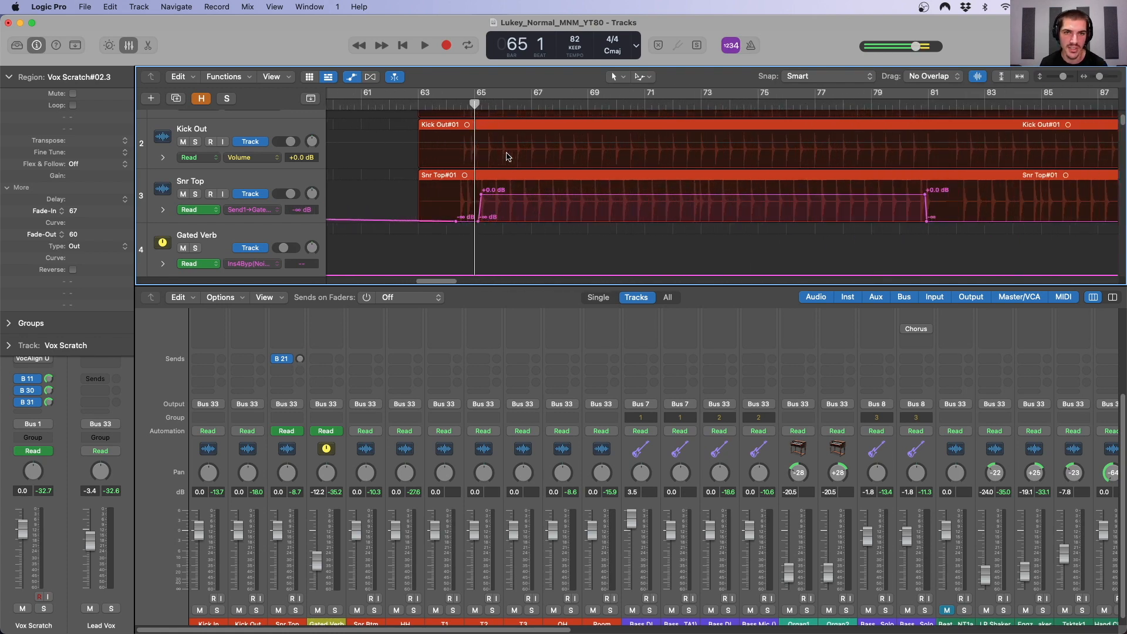
key("super+Right")
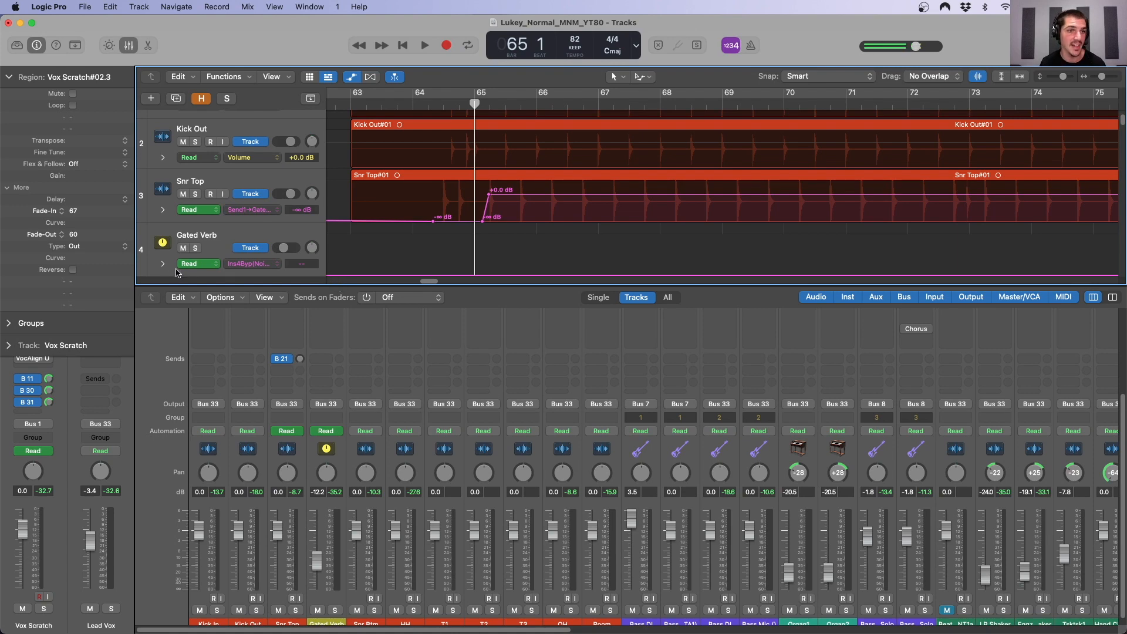
Hide the inspector and make the mixer taller.
key("i")
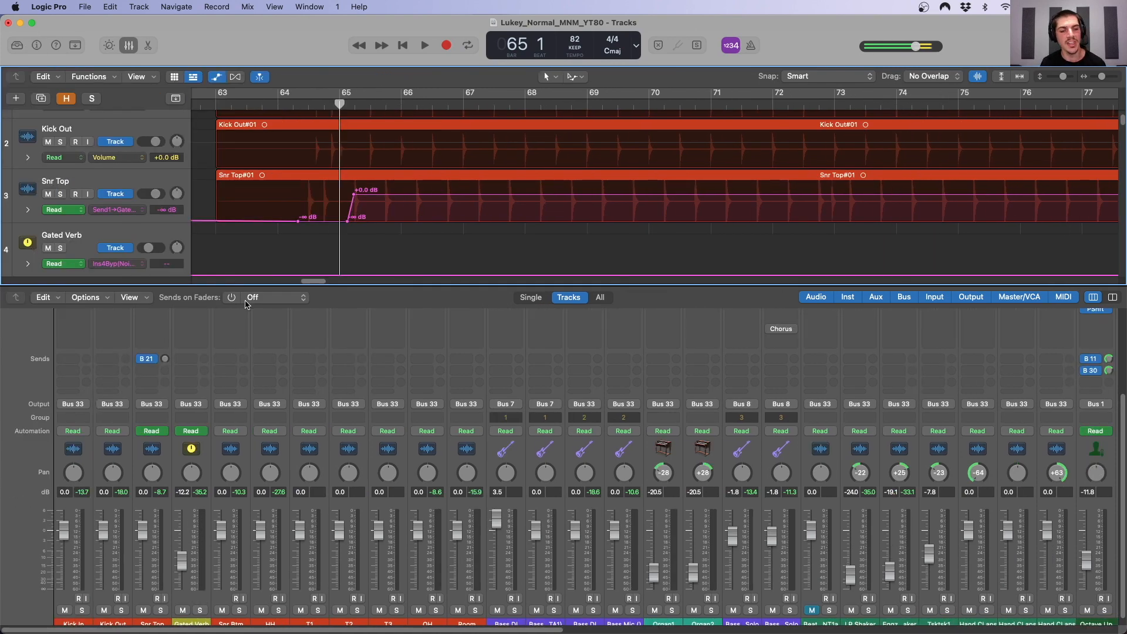
scroll(246, 423, "down", 1)
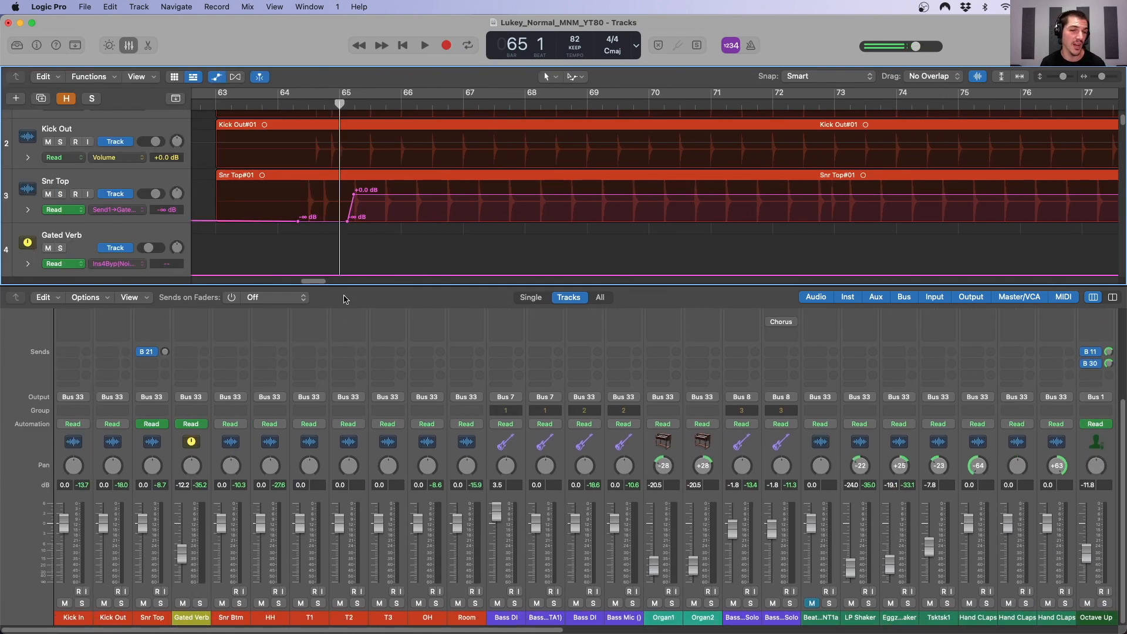
left_click_drag(343, 285, 343, 257)
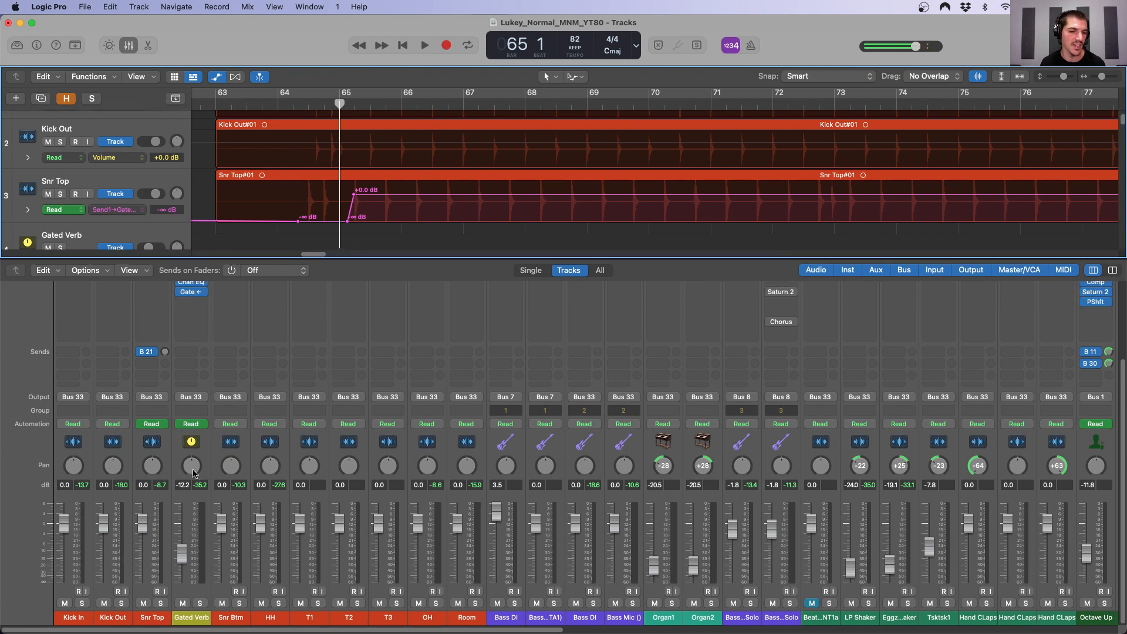
Select the Snr Top channel and place the playhead at bar 66 to check its Bus 21 send.
left_click(164, 449)
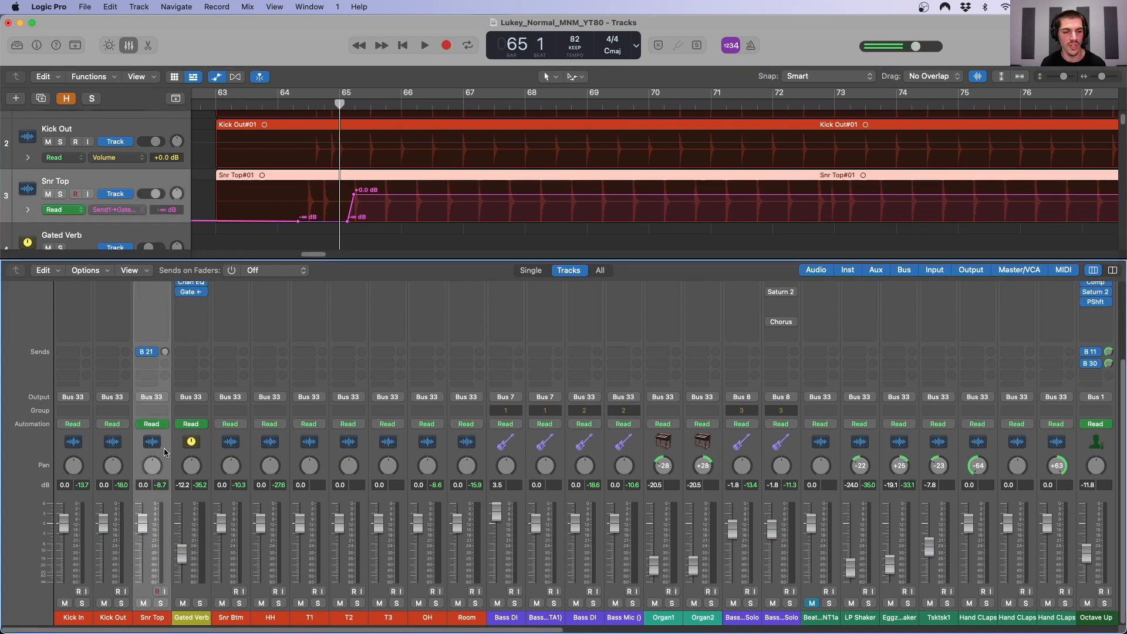
left_click(402, 107)
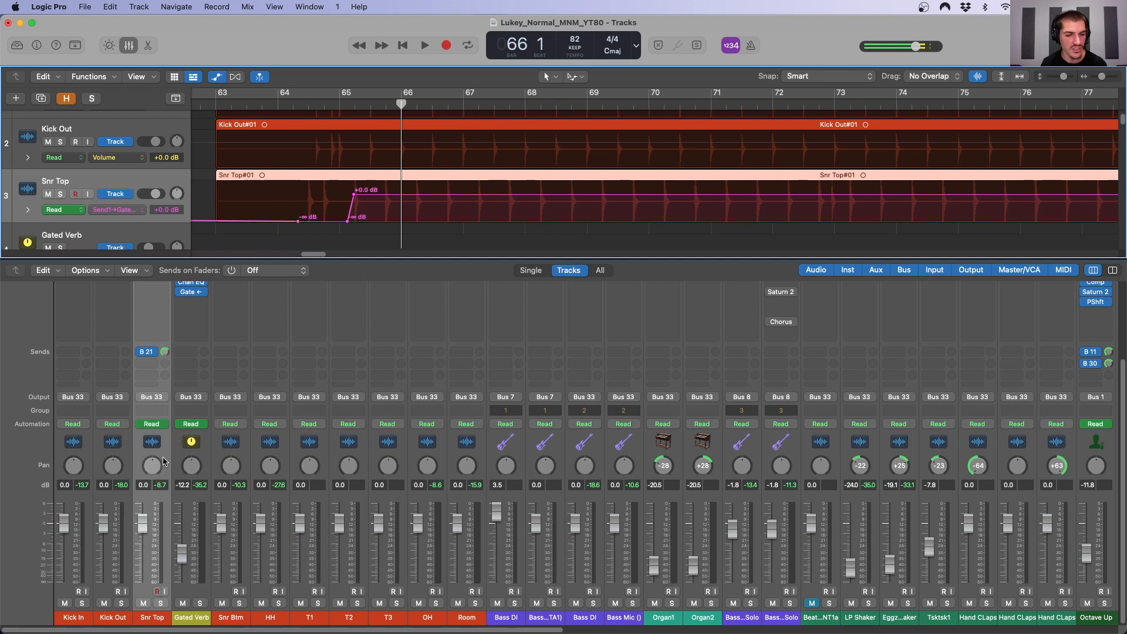
scroll(164, 390, "up", 1)
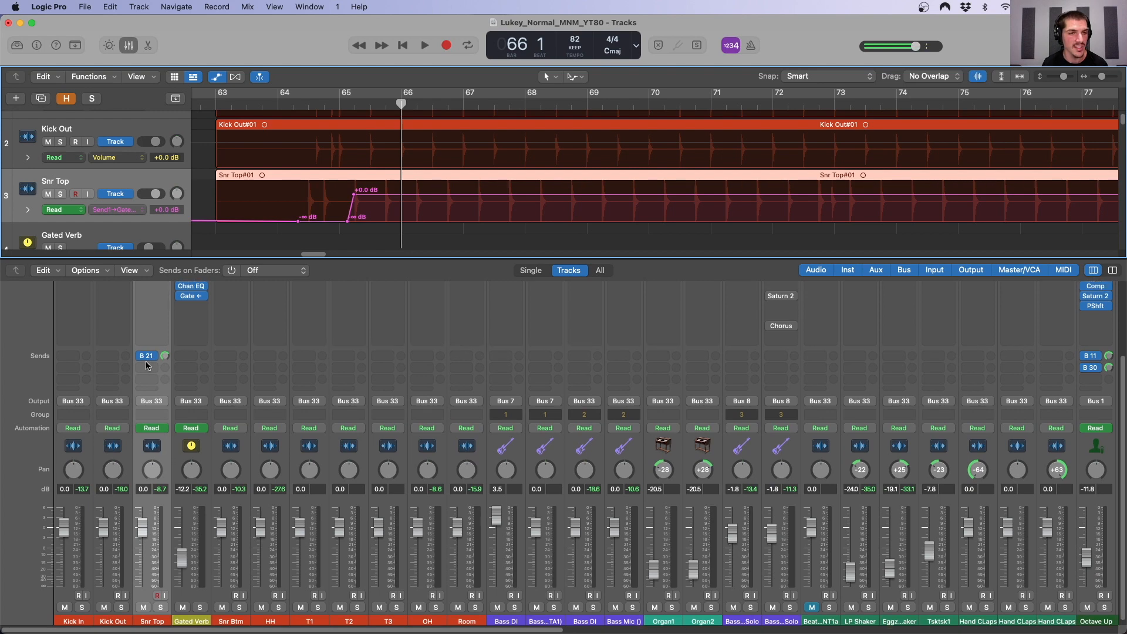
Open the Little Plate reverb on the Gated Verb channel and position its window beside the insert list.
scroll(150, 366, "up", 5)
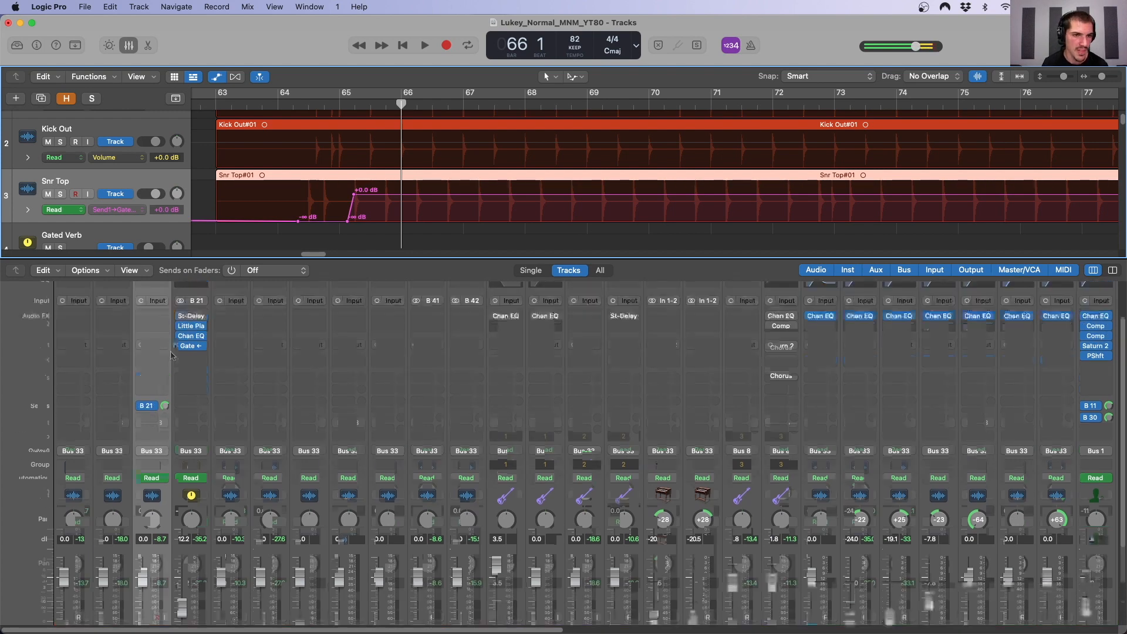
mouse_move(193, 372)
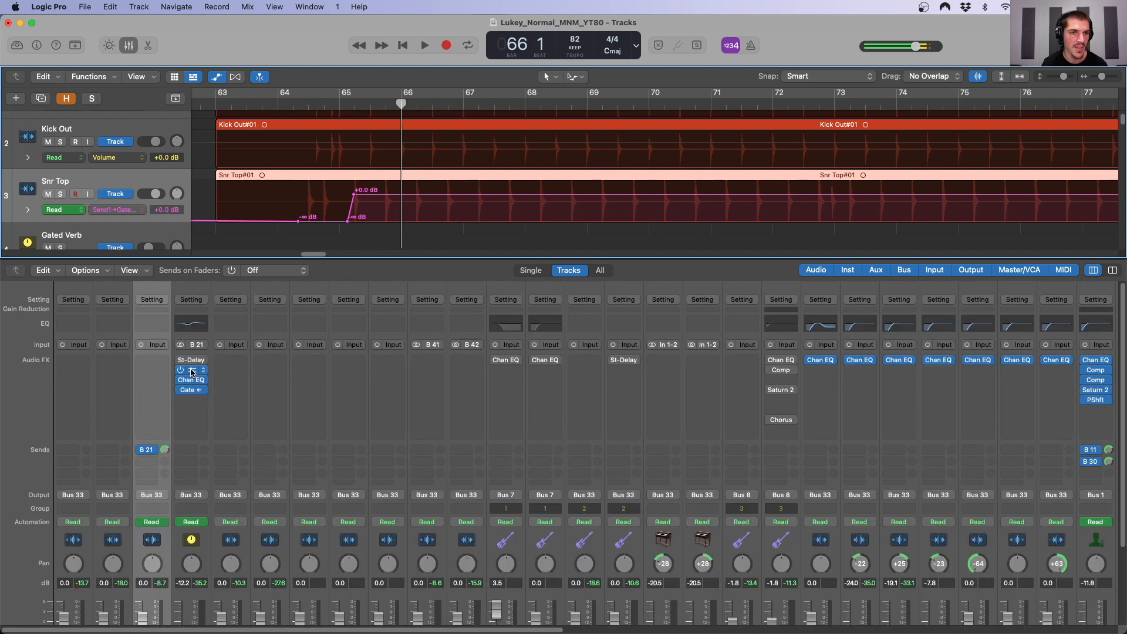
left_click_drag(619, 194, 703, 202)
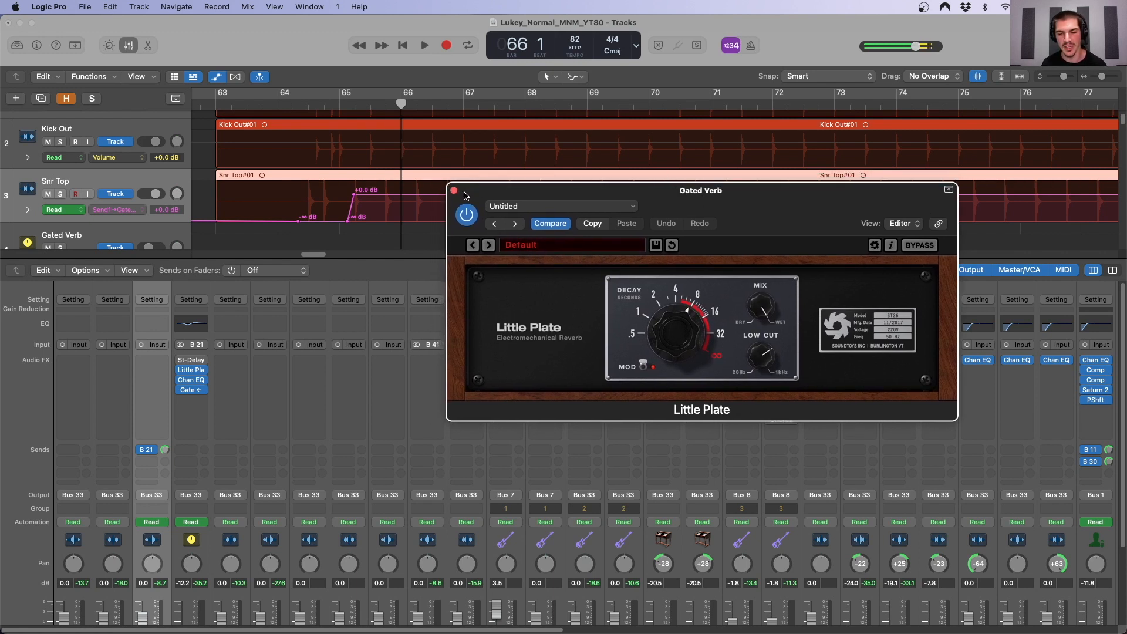
left_click_drag(478, 193, 513, 221)
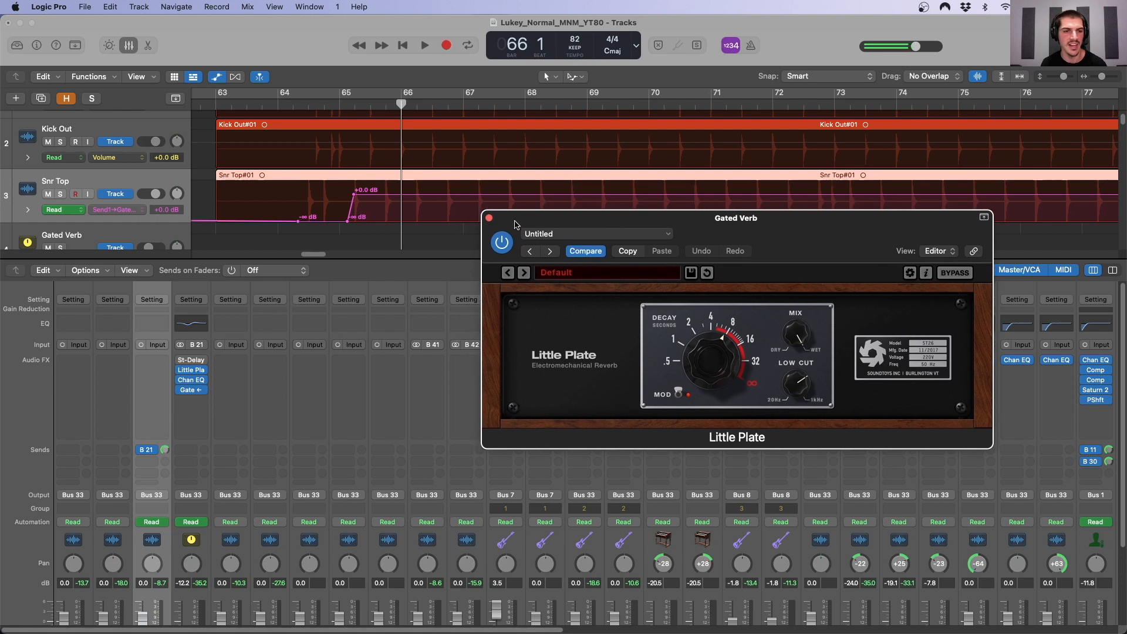
Open the Noise Gate on the Gated Verb channel and move its window clear of the automation and channel inserts.
left_click(192, 382)
left_click(371, 180)
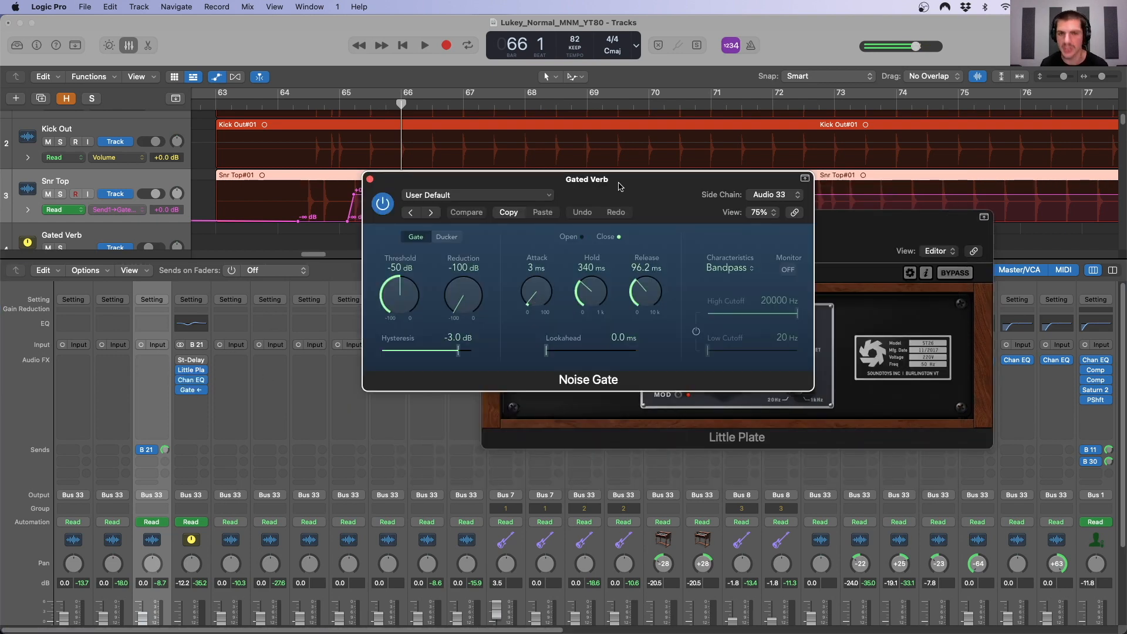
left_click_drag(619, 187, 665, 253)
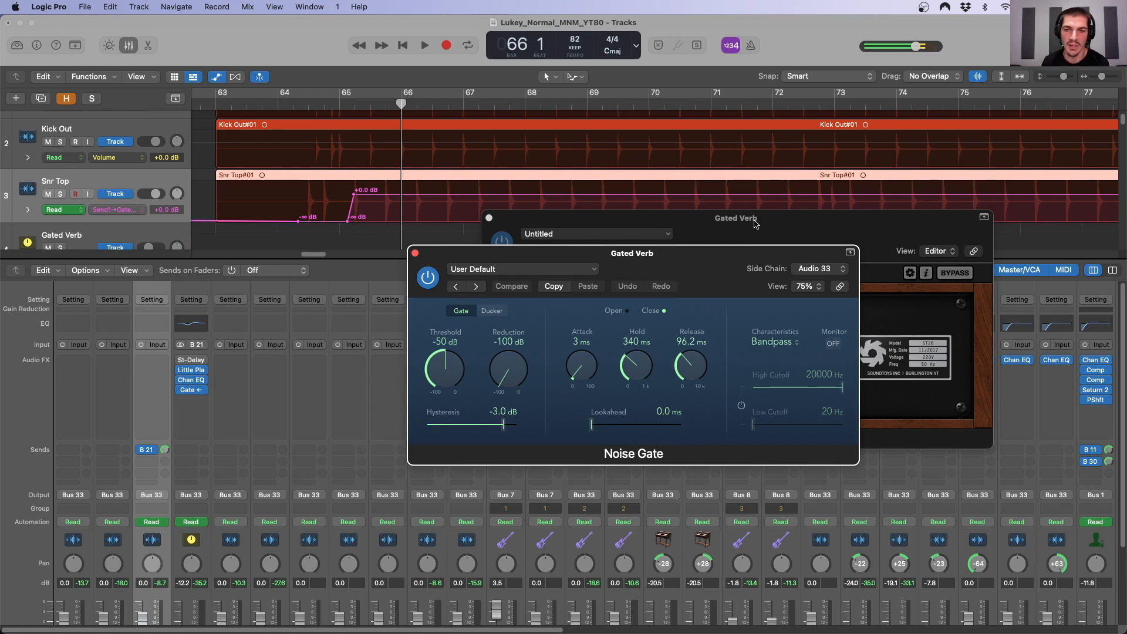
left_click_drag(704, 271, 658, 298)
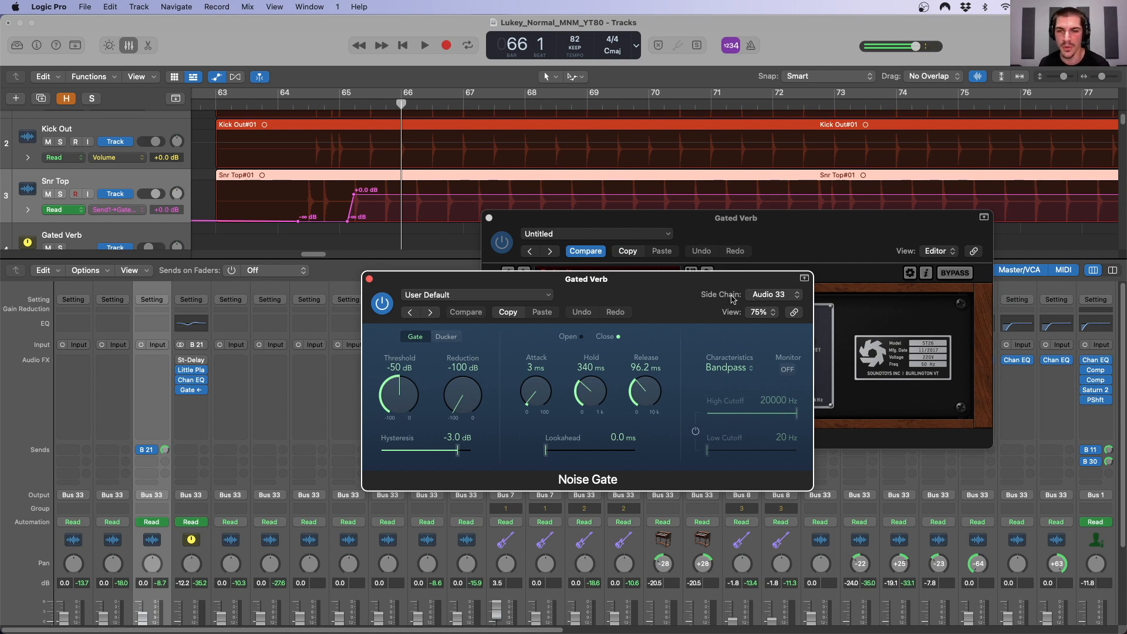
Set the Noise Gate's side chain to Snr Top (Audio 33) and select the Gated Verb channel.
left_click(769, 295)
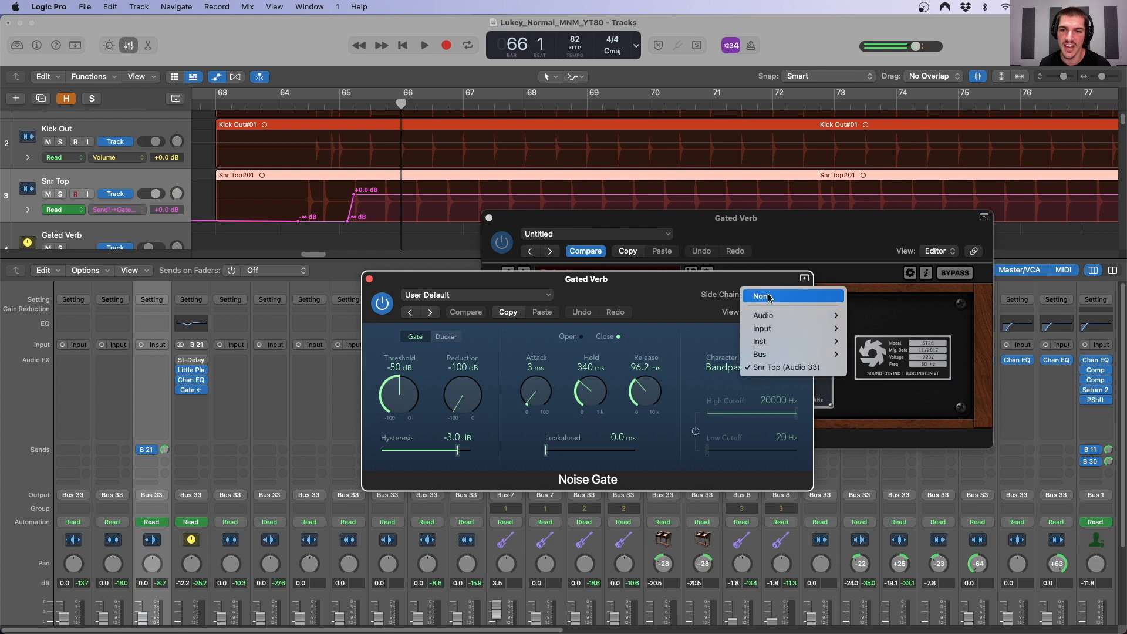
left_click(766, 367)
scroll(135, 414, "down", 3)
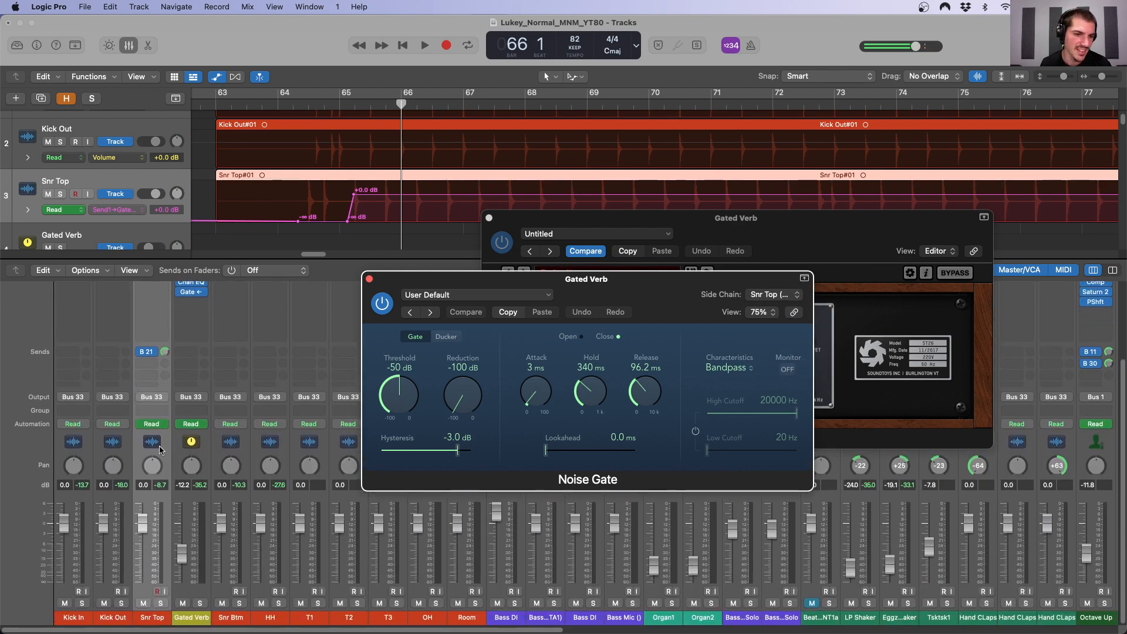
left_click(206, 453)
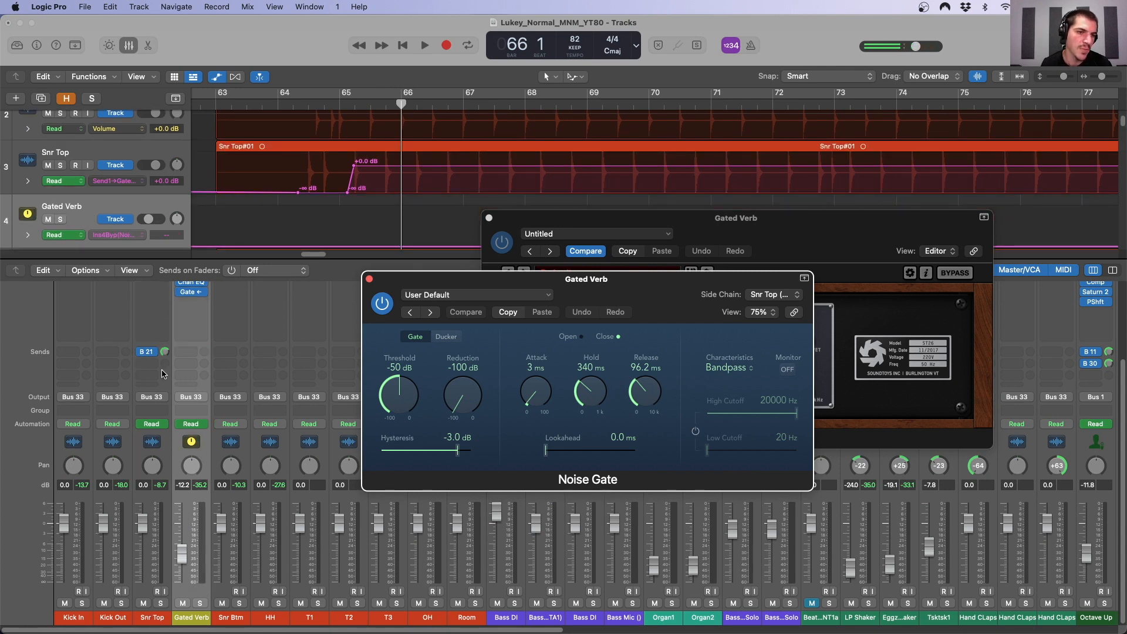
Close the Noise Gate and Little Plate windows of the Gated Verb channel.
left_click_drag(427, 281, 453, 169)
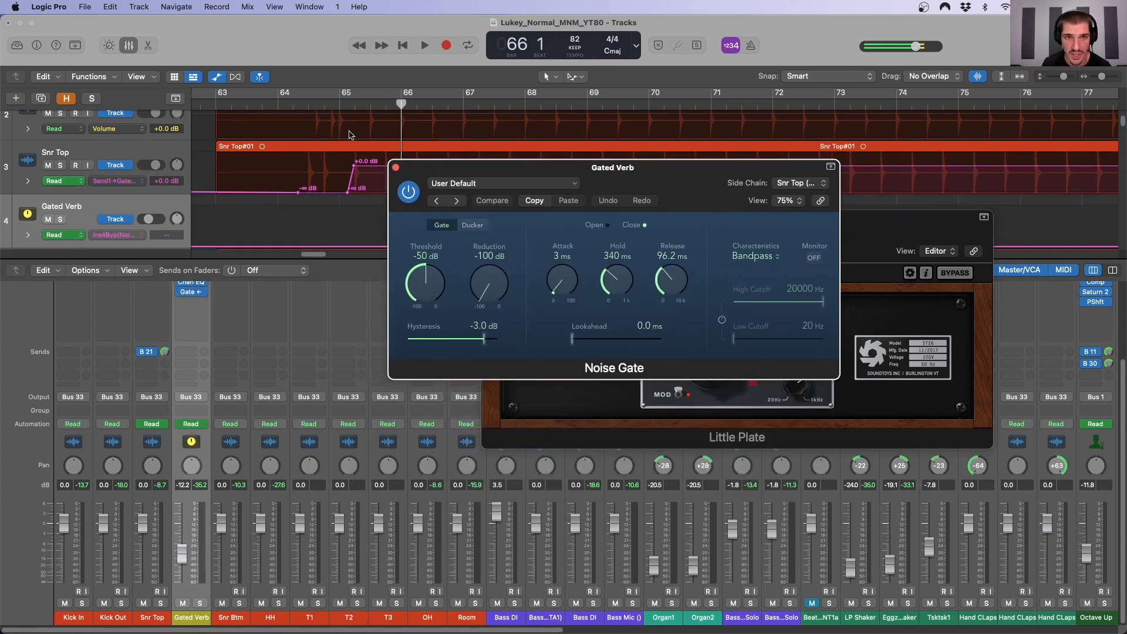
left_click(395, 169)
left_click(489, 219)
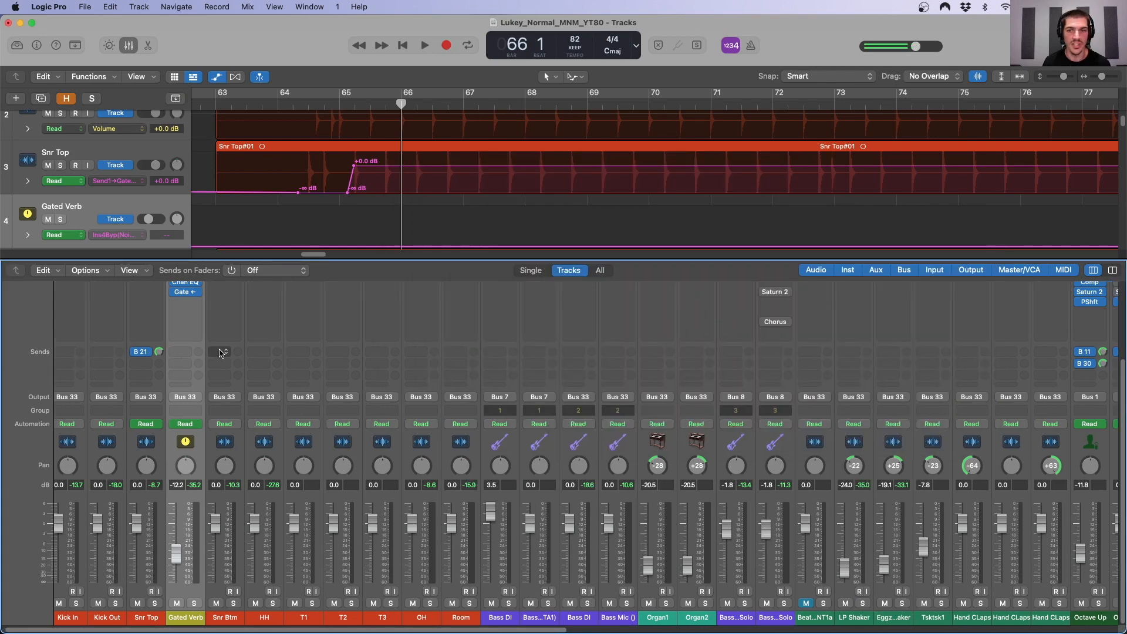
Look across the mixer channels as far as the Master, and select the Snr Top channel.
scroll(220, 353, "right", 10)
scroll(220, 353, "right", 5)
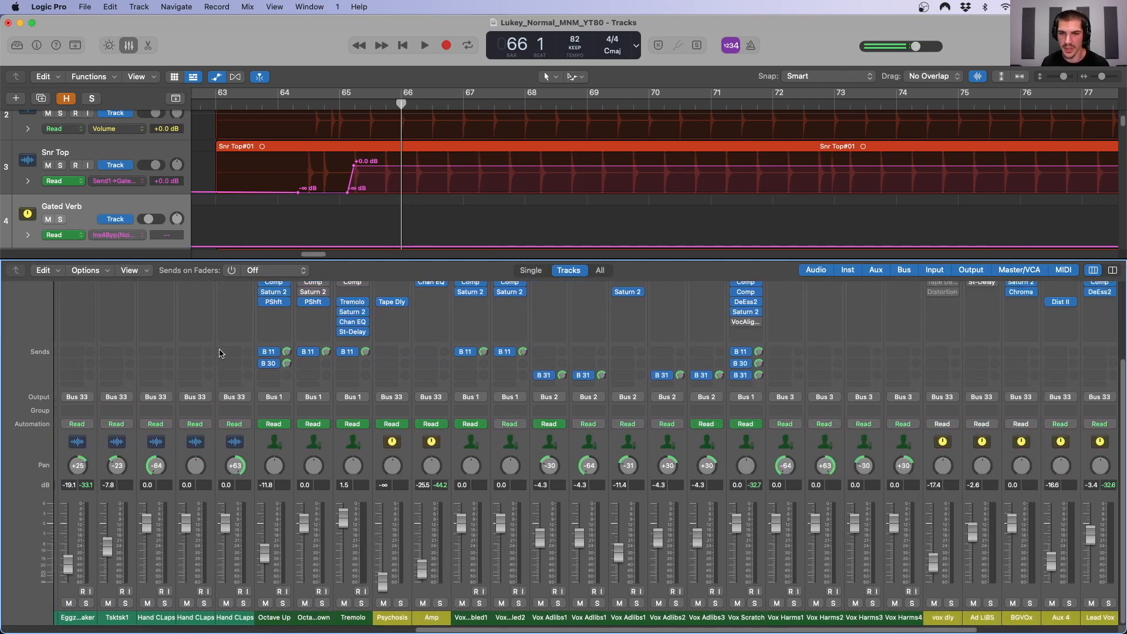
scroll(729, 370, "right", 5)
scroll(753, 368, "left", 20)
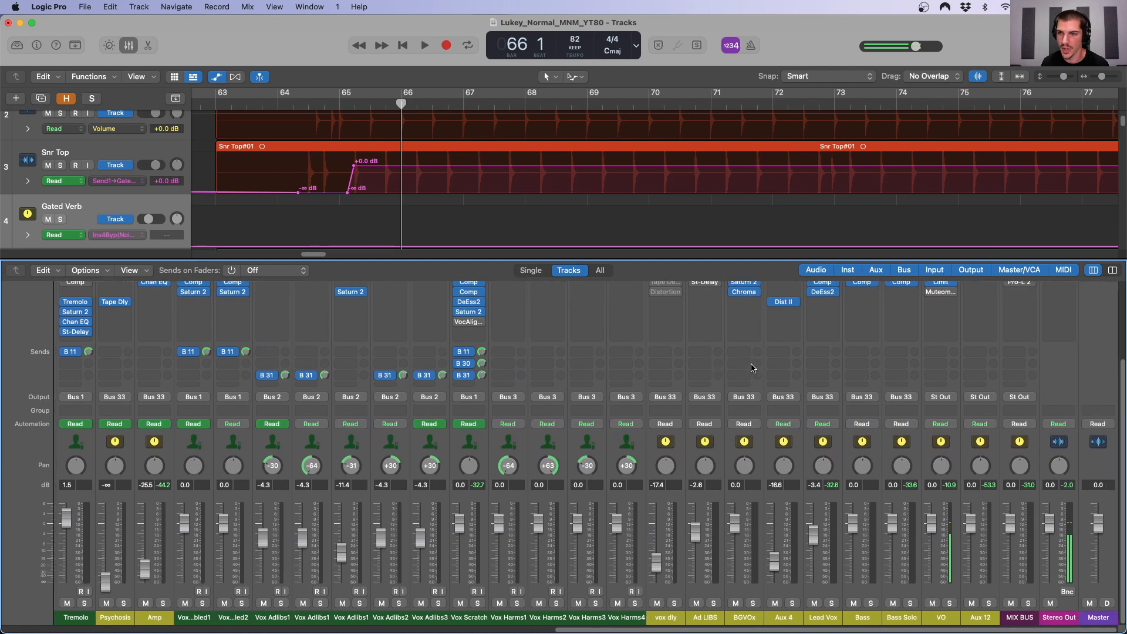
scroll(628, 378, "left", 2)
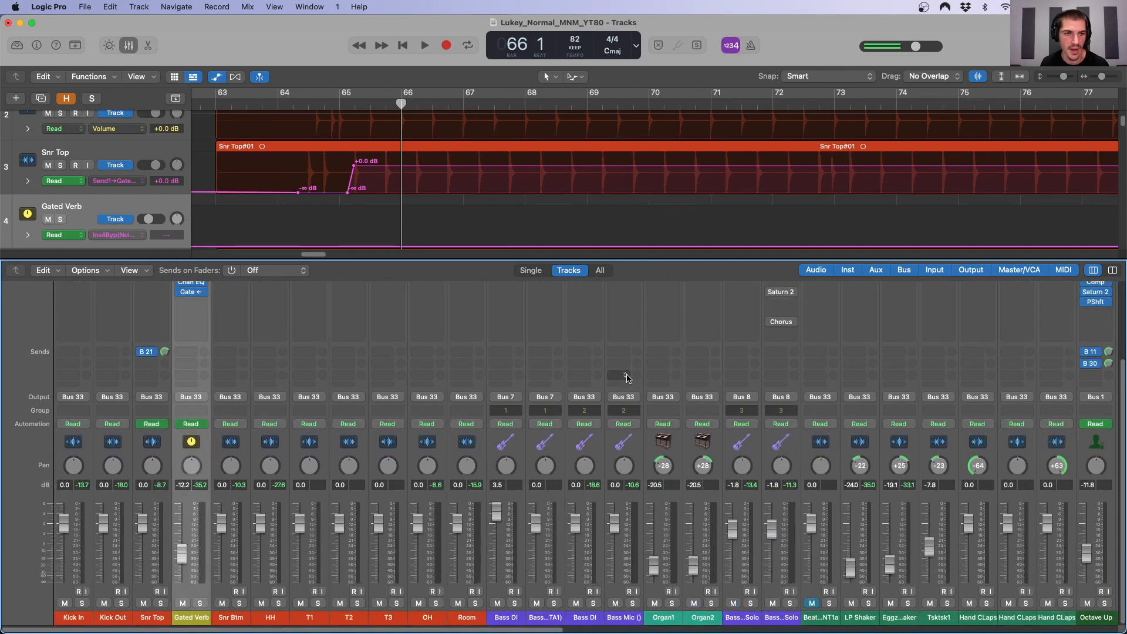
left_click(166, 478)
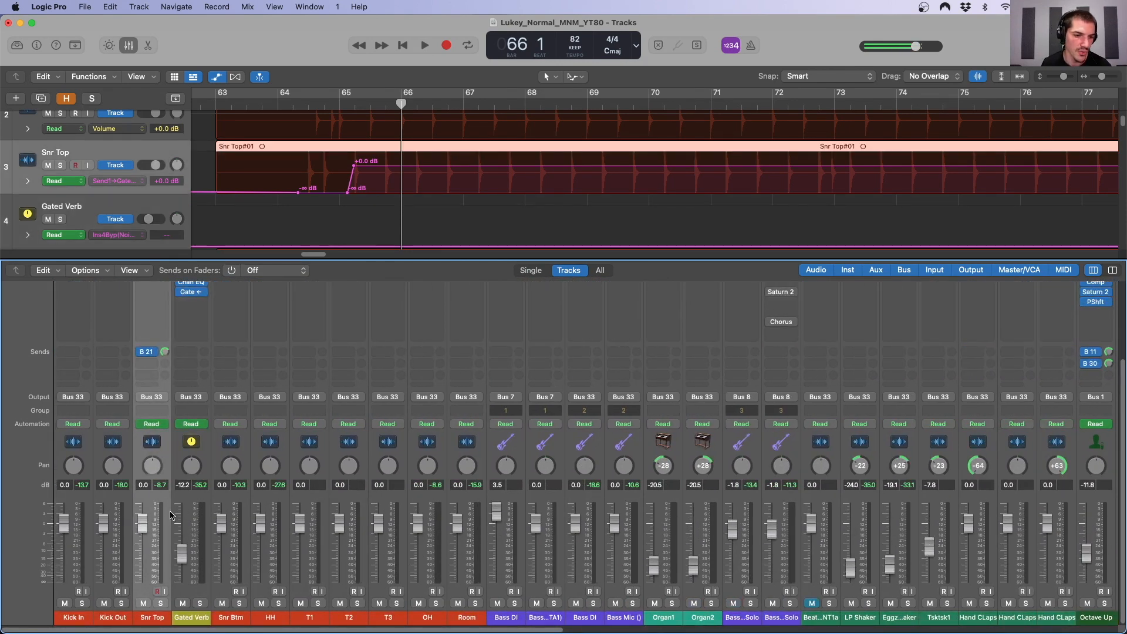
Reopen the Noise Gate on the Gated Verb channel and place its window clear of the inserts and sends.
scroll(182, 423, "up", 3)
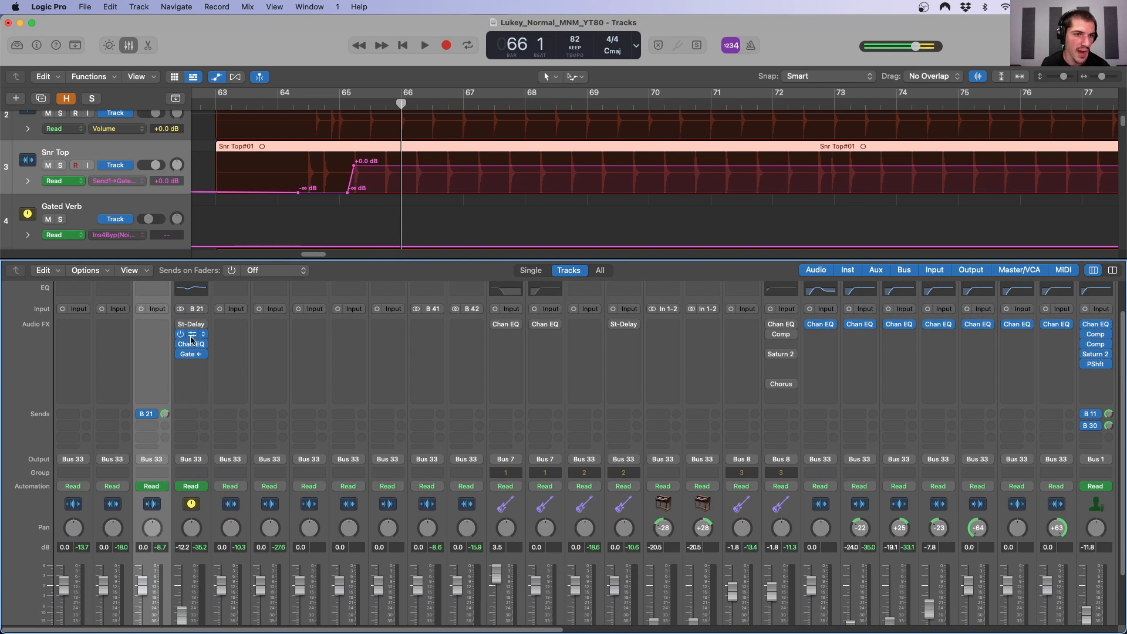
left_click(190, 354)
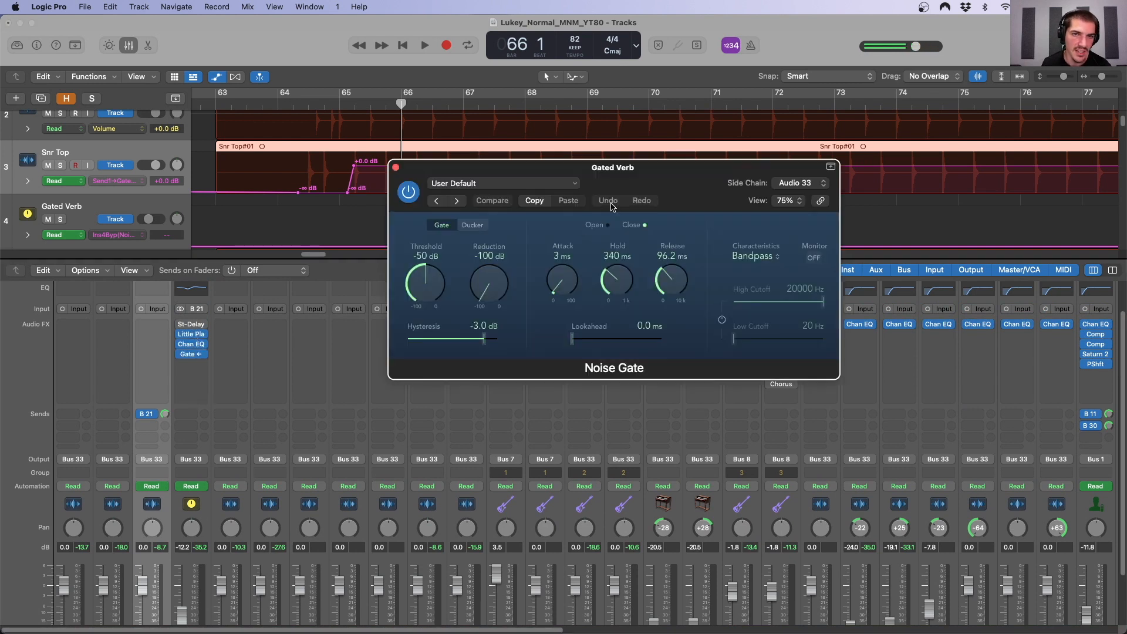
left_click_drag(686, 171, 710, 235)
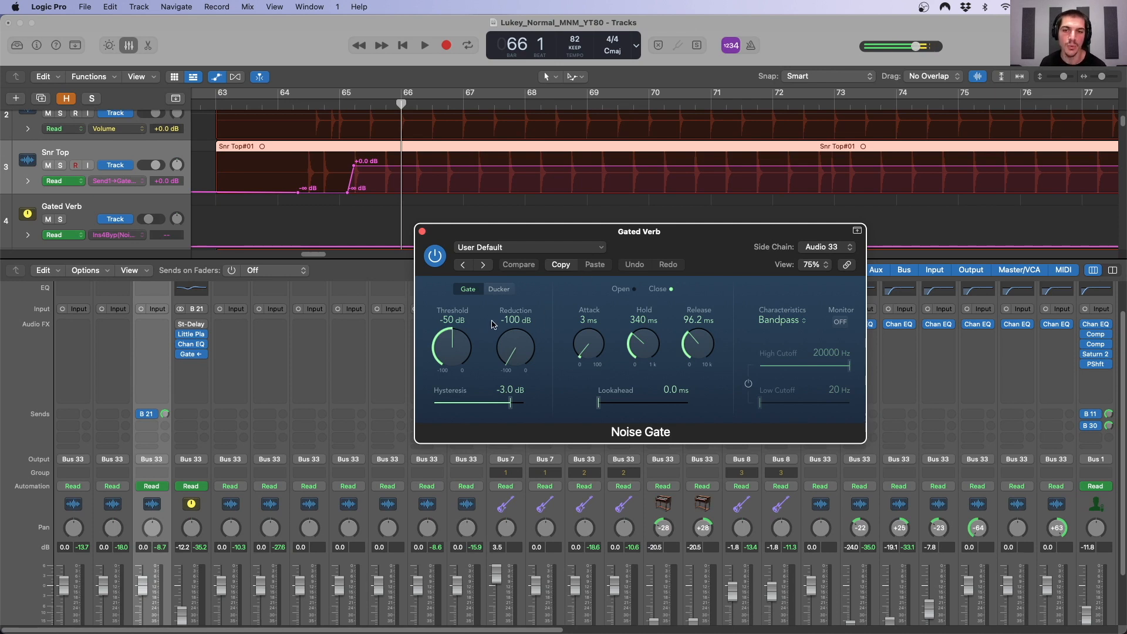
left_click_drag(537, 232, 532, 232)
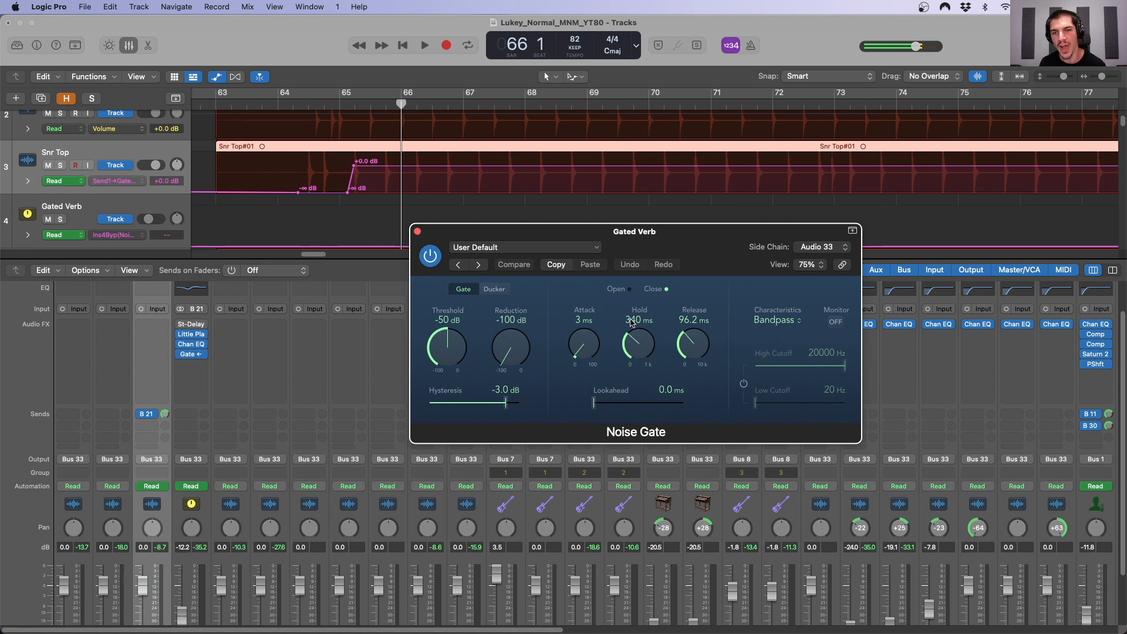
left_click_drag(676, 240, 637, 247)
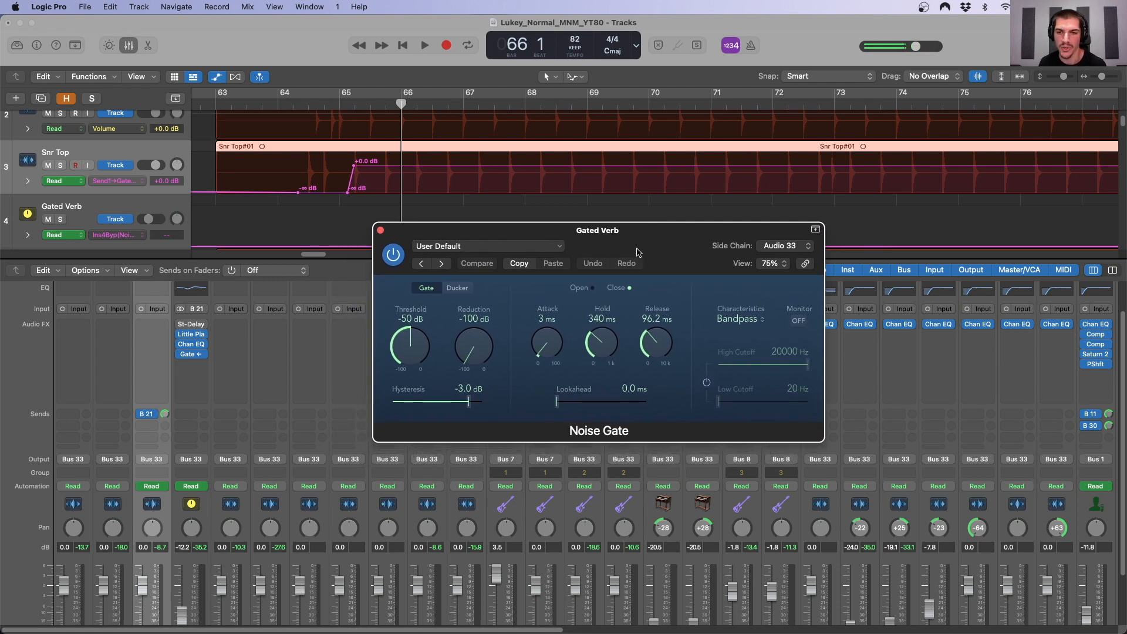
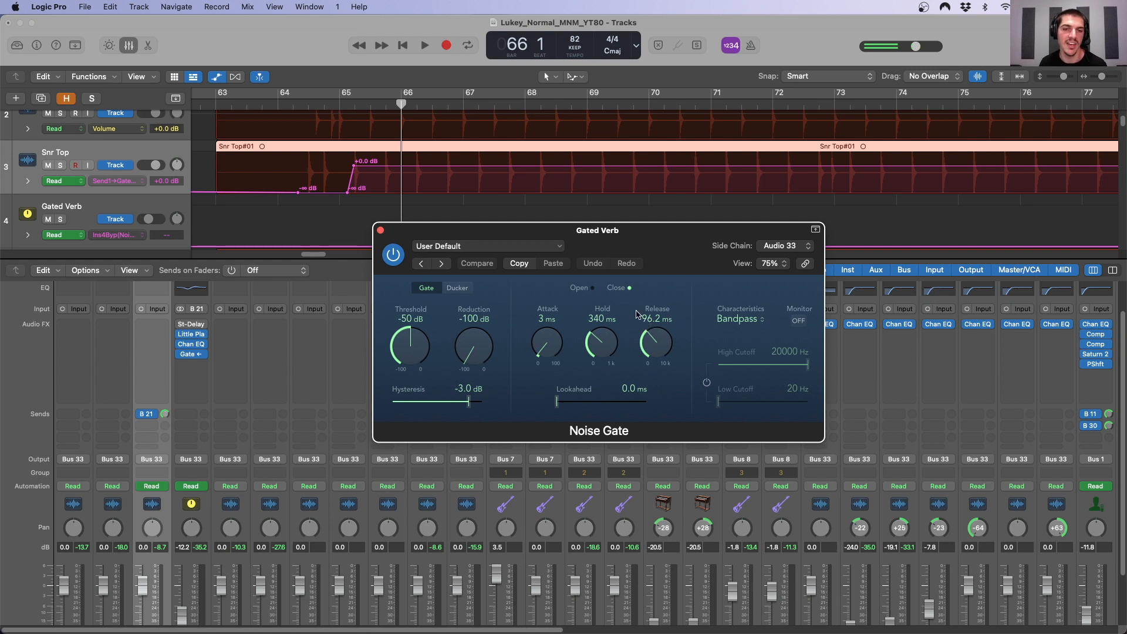
left_click_drag(647, 260, 711, 274)
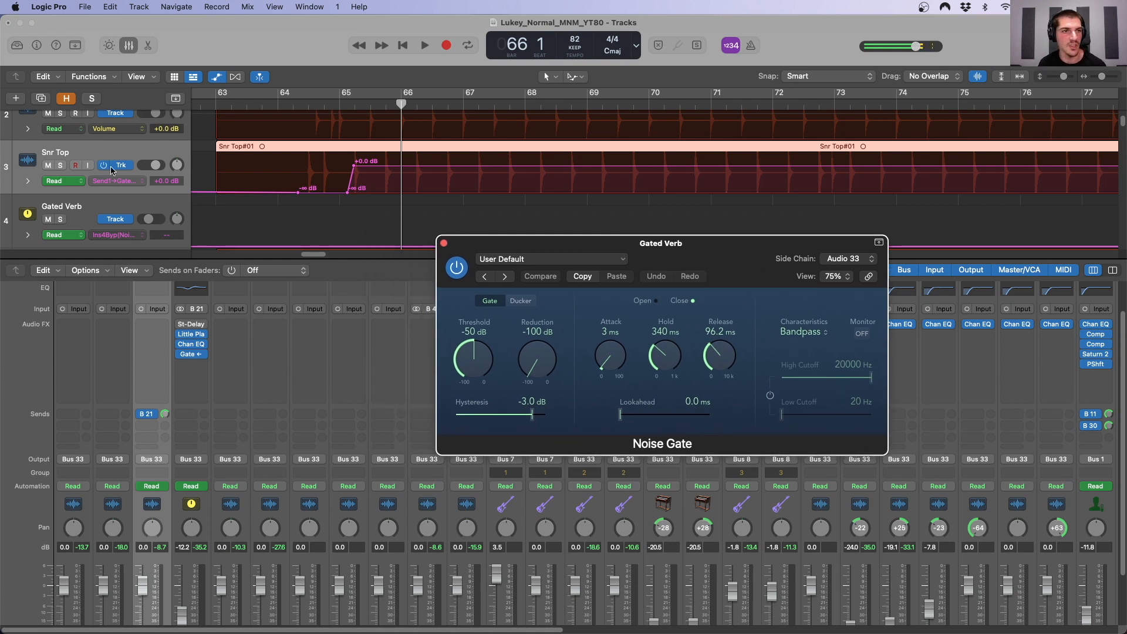
Solo the VO and Snr Top channels and play from bar 66 to hear the gated snare reverb.
scroll(822, 538, "down", 3)
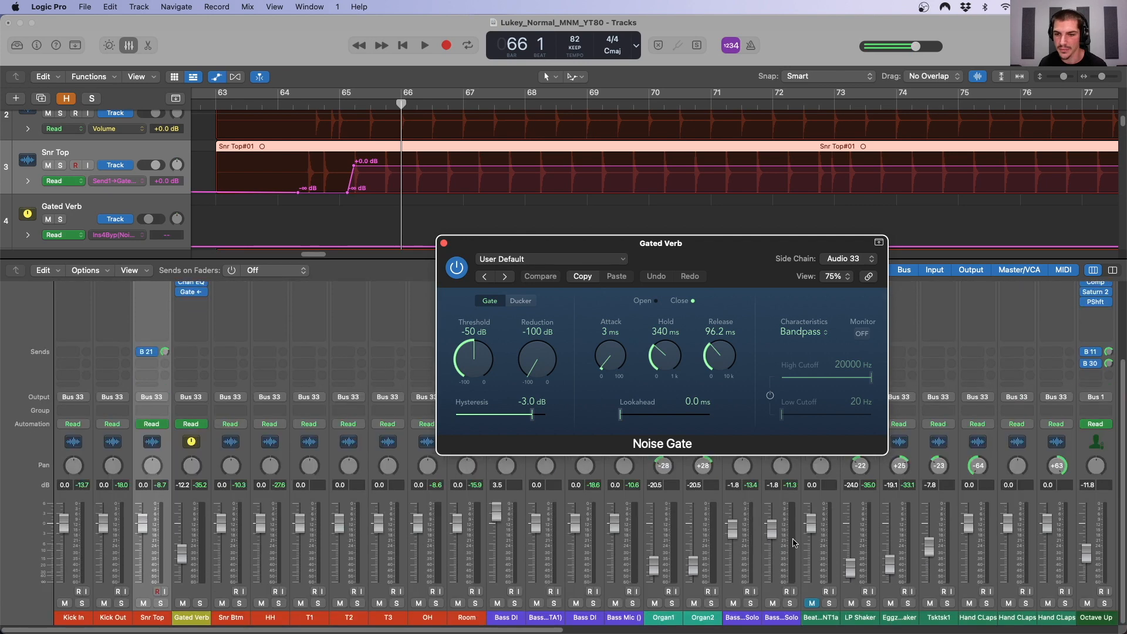
scroll(821, 539, "right", 10)
scroll(822, 539, "right", 8)
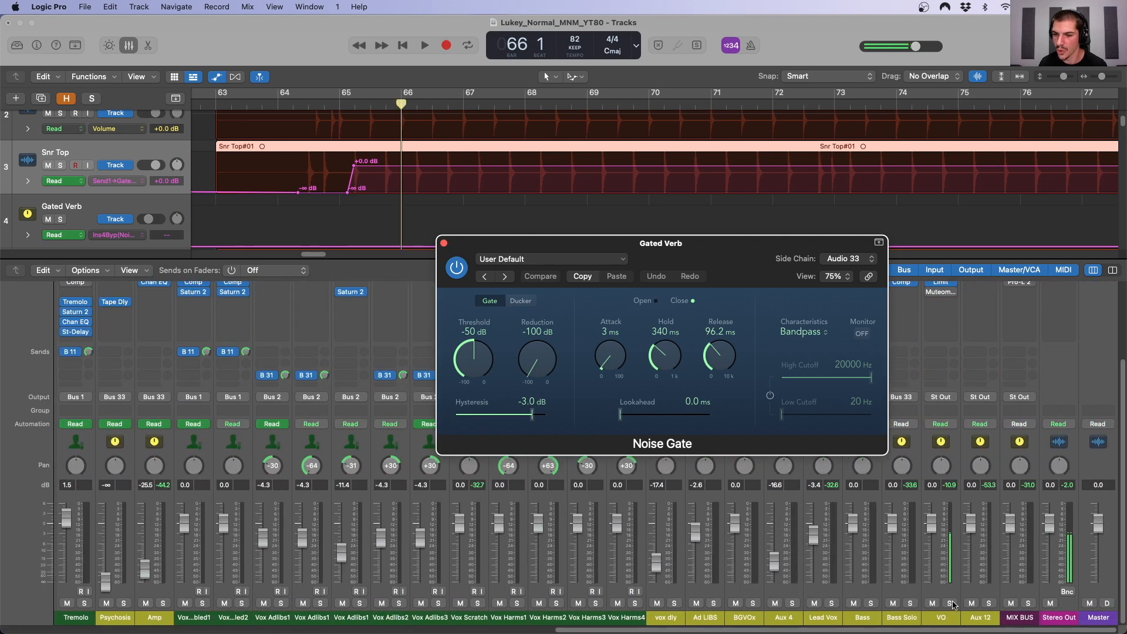
left_click(527, 556)
scroll(527, 556, "left", 20)
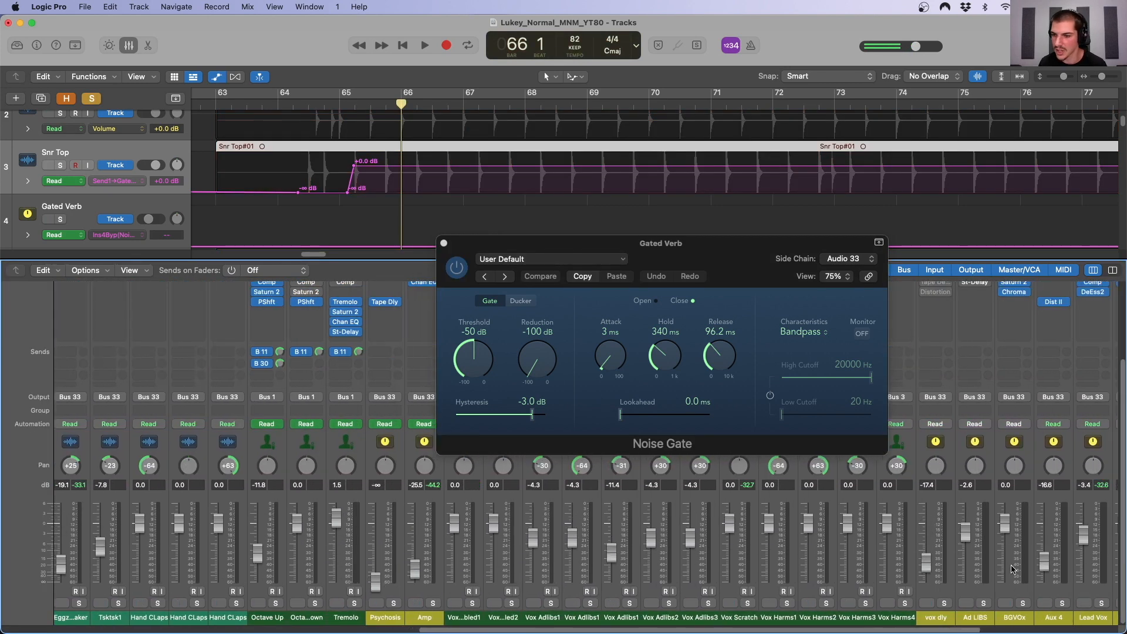
left_click(162, 603)
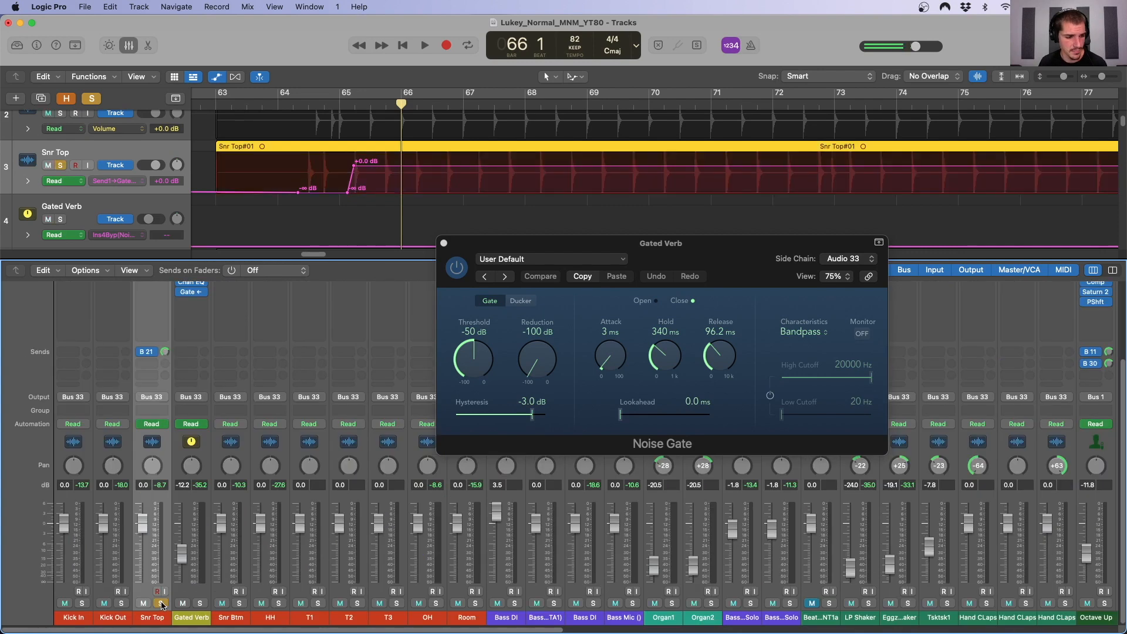
key("space")
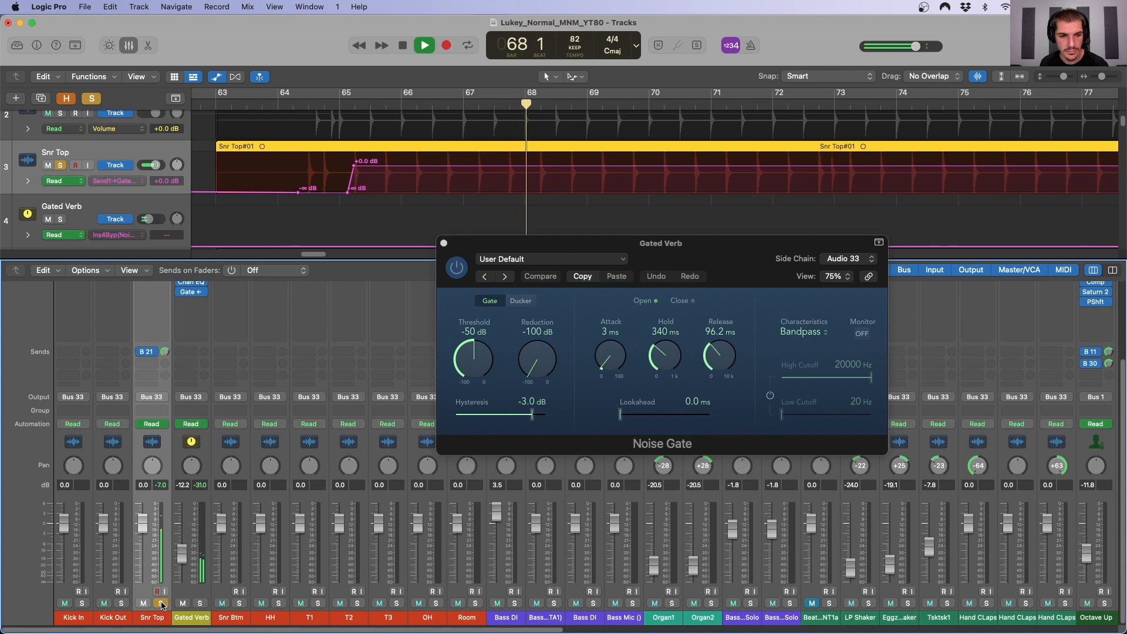
key("space")
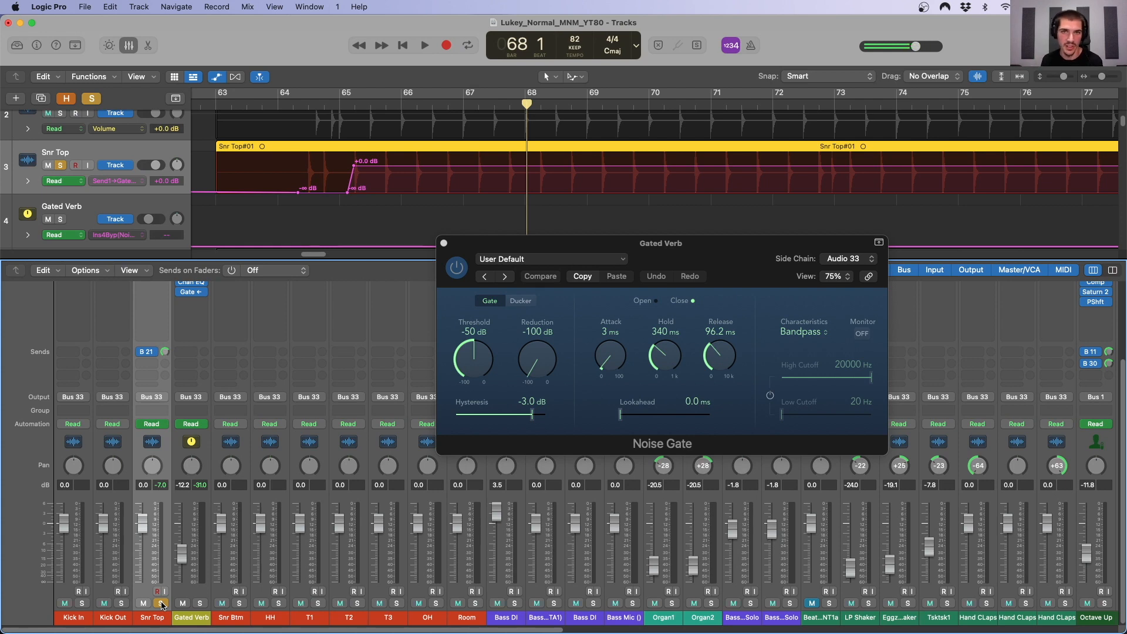
Add Kick In and Kick Out to the solo and play from bar 68 with the gate active.
left_click(82, 602)
left_click(121, 603)
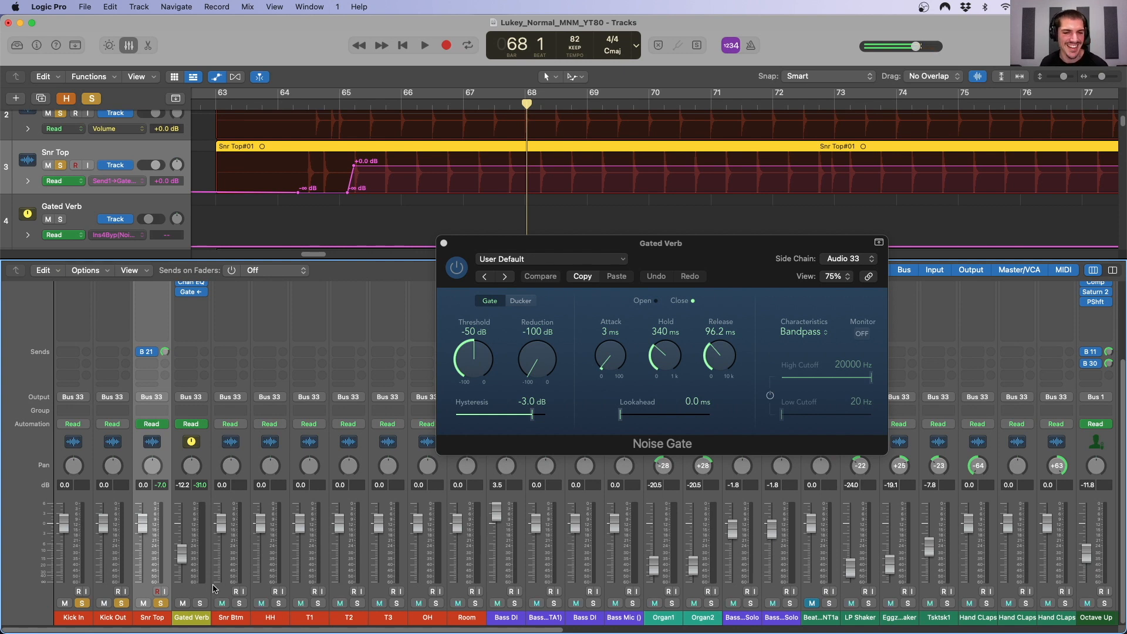
key("space")
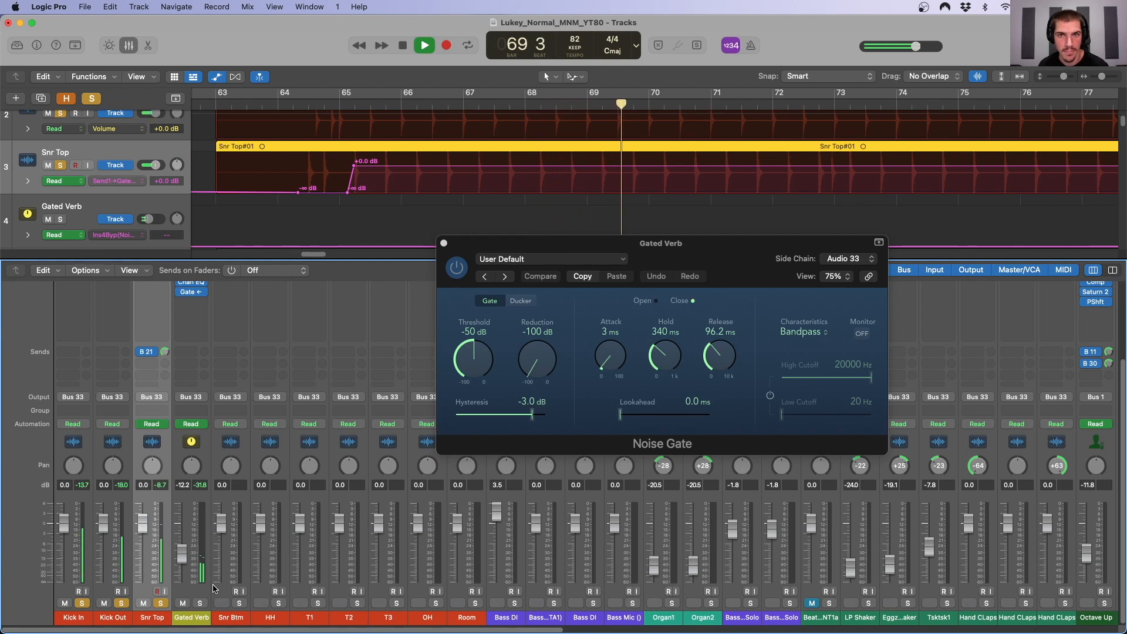
key("space")
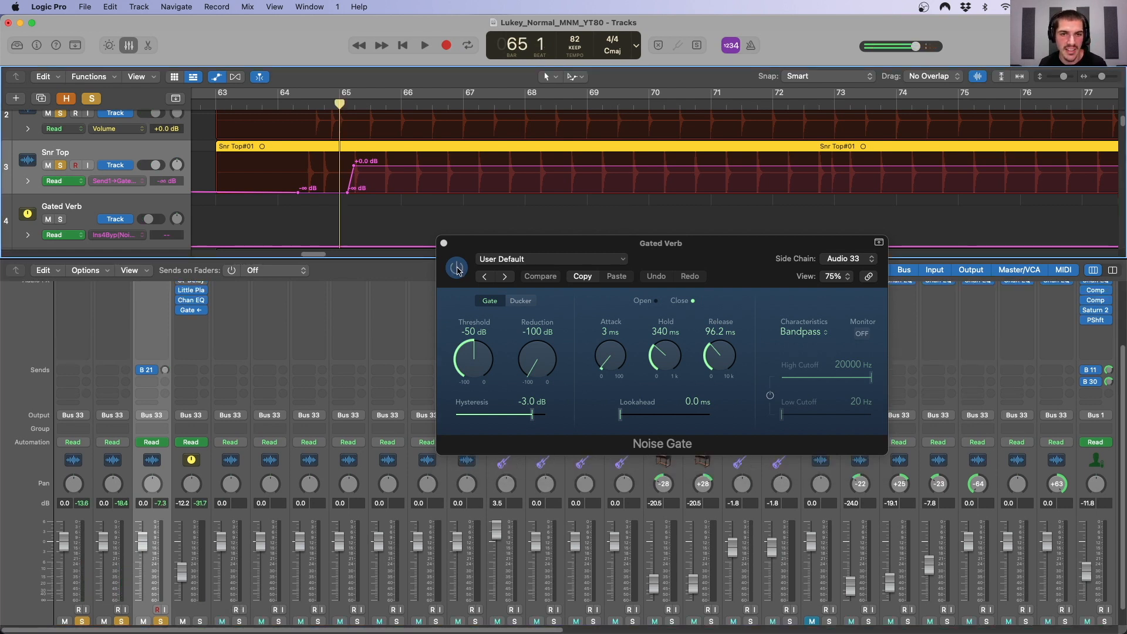
Bypass the Noise Gate on Gated Verb and play from bar 65 to hear the ungated snare reverb.
left_click(457, 267)
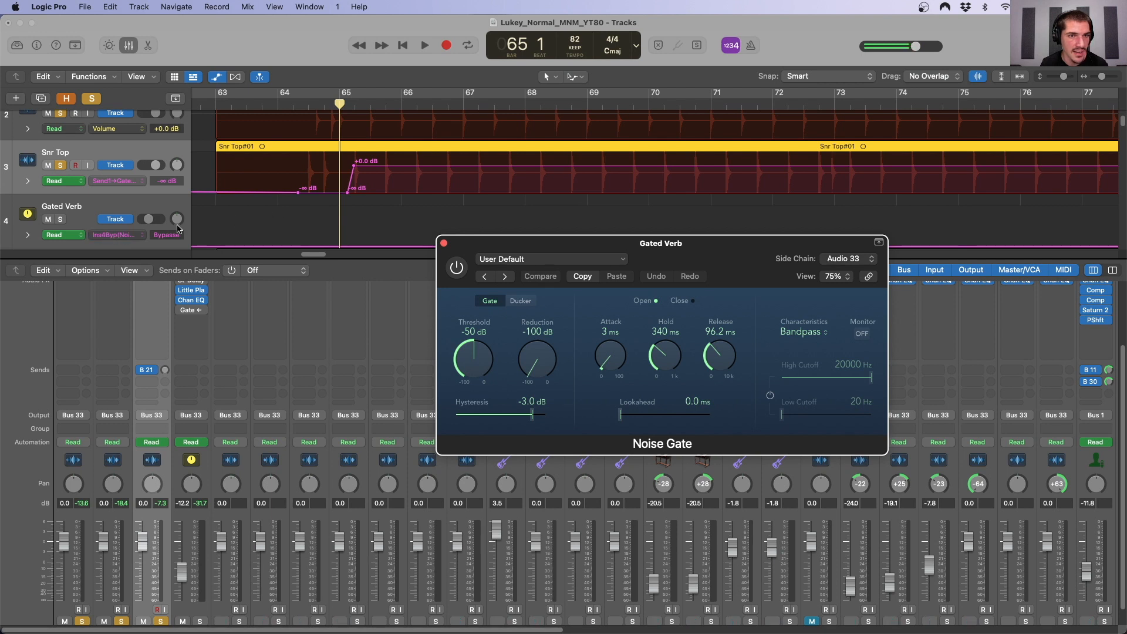
left_click(97, 238)
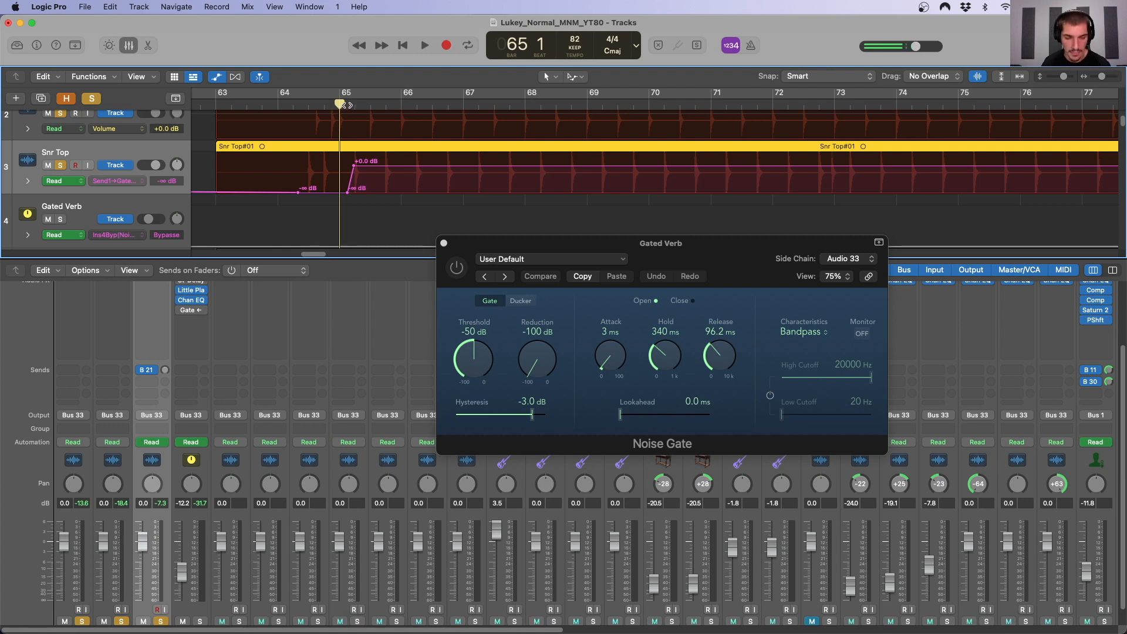
key("space")
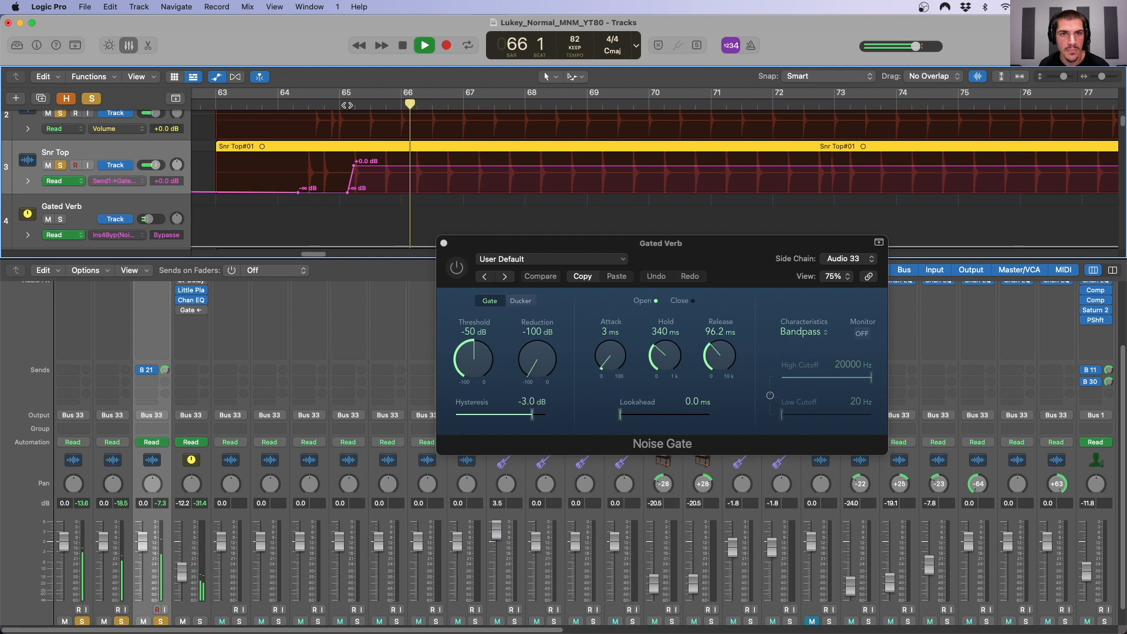
key("space")
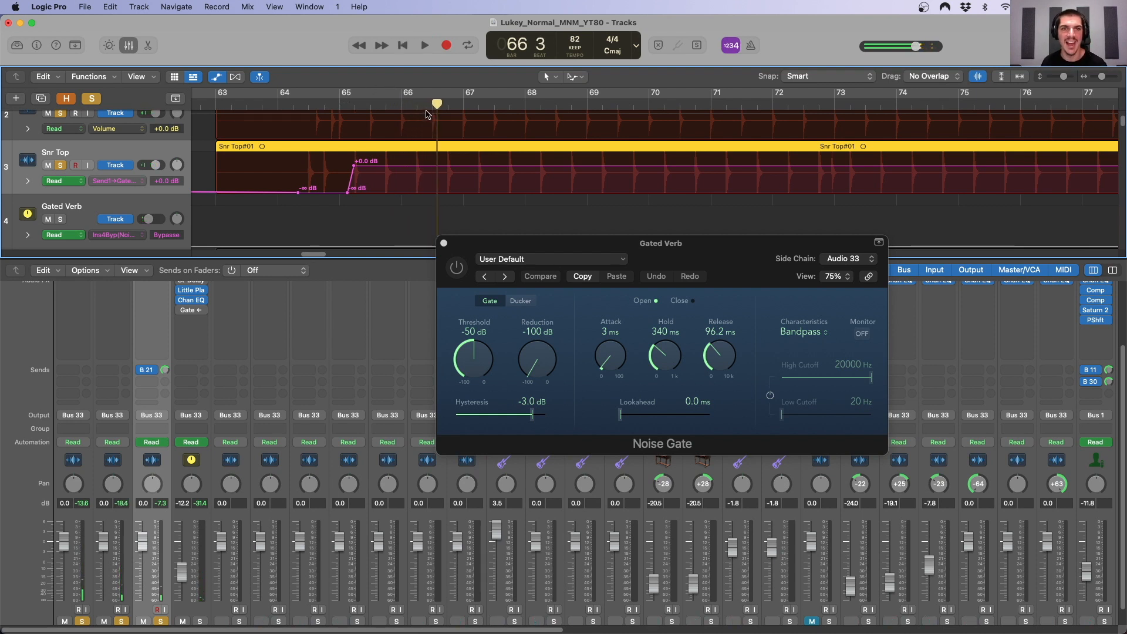
Turn the Noise Gate back on and move its window down clear of the track automation.
scroll(426, 114, "up", 1)
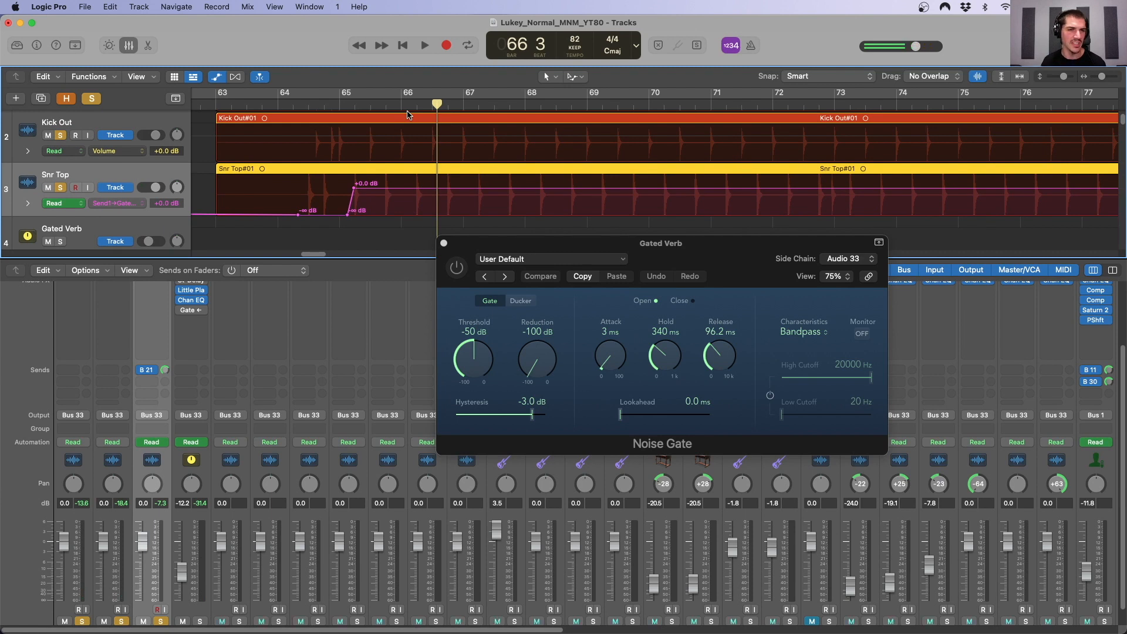
left_click(464, 258)
left_click_drag(464, 257, 461, 292)
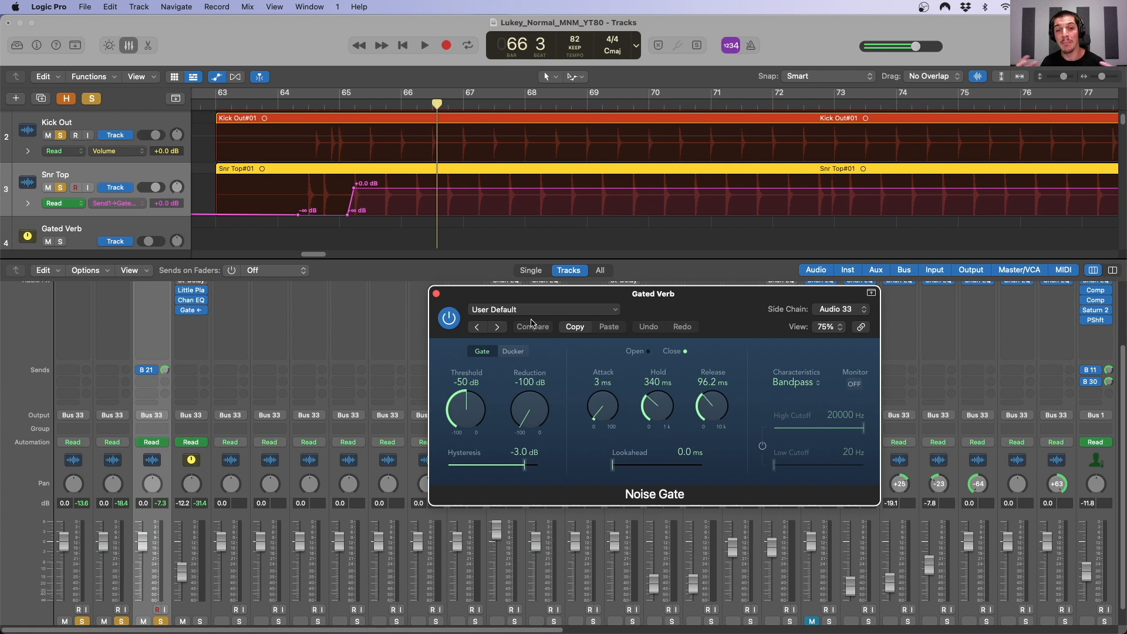
left_click_drag(453, 299, 500, 269)
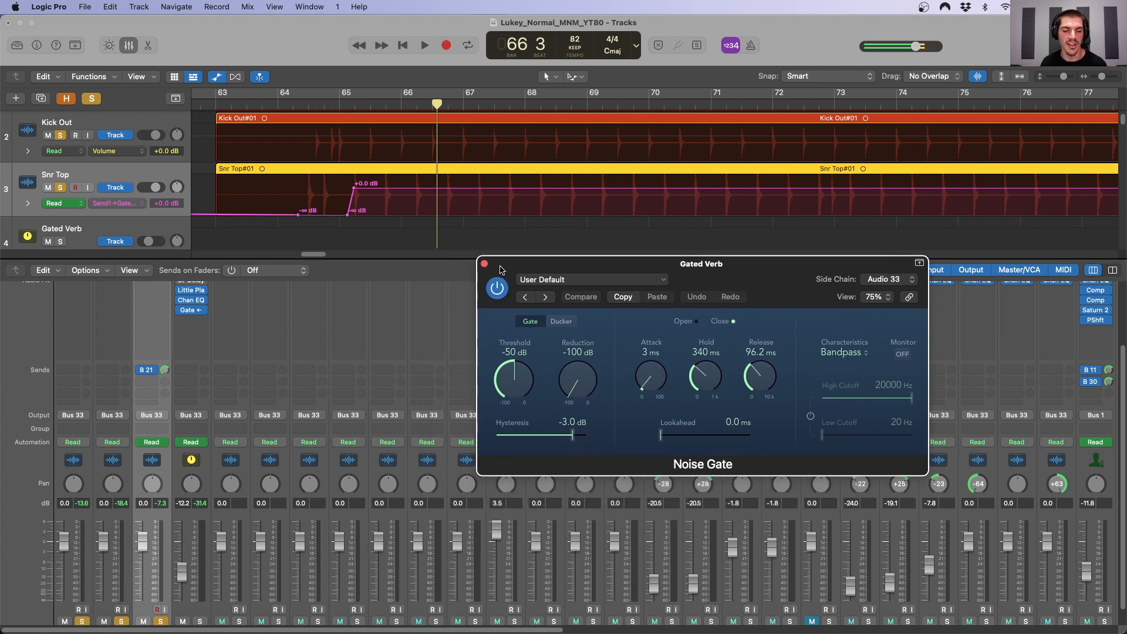
Clear all solos and play the full mix to hear the gated snare reverb in context.
scroll(123, 529, "down", 3)
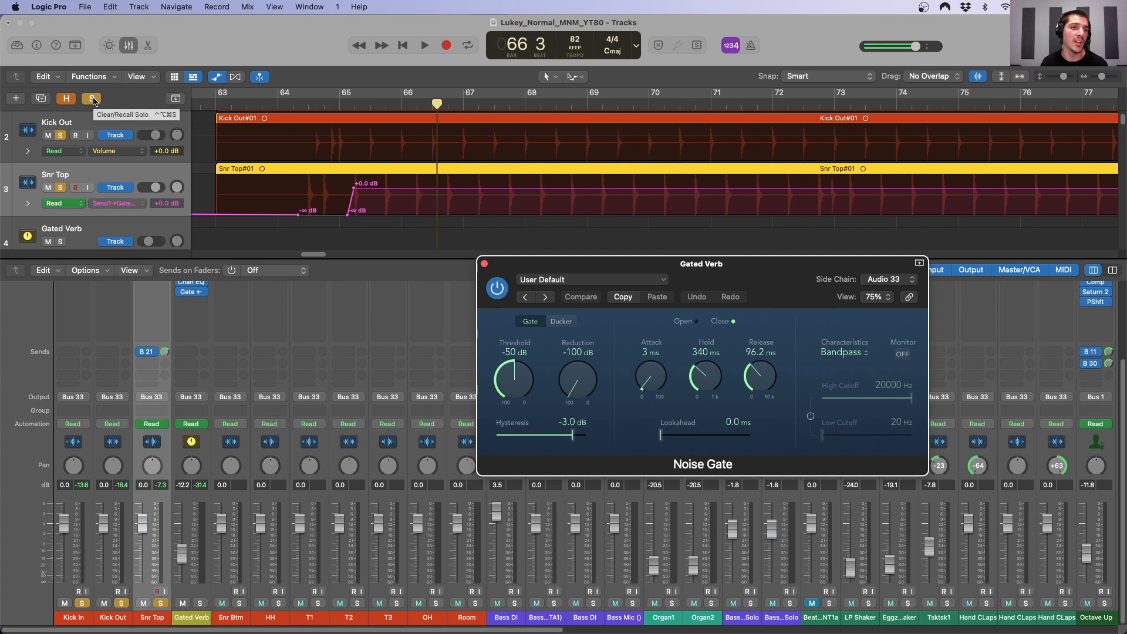
left_click(93, 99)
key("space")
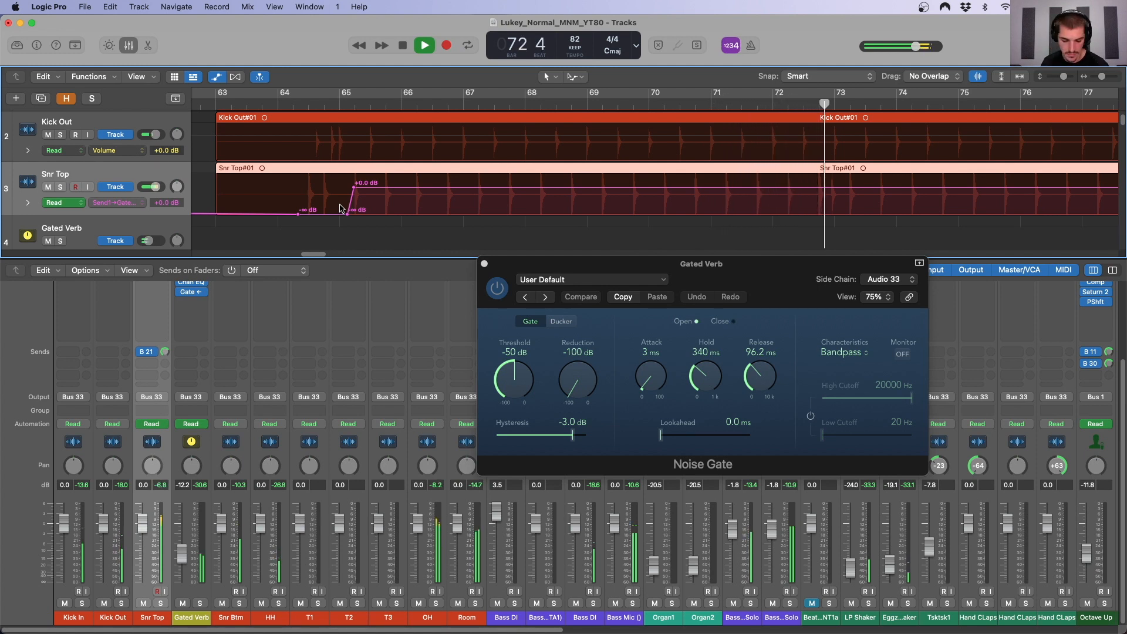
key("space")
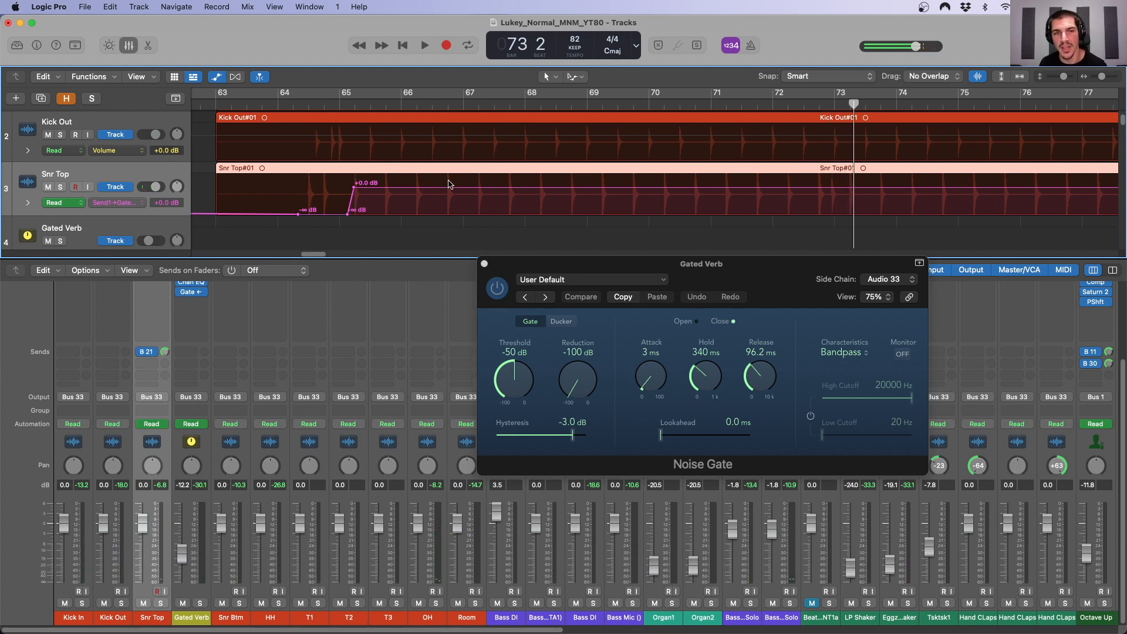
Examine the Snr Top send automation and the gate bypass automation through the rest of the song.
scroll(533, 196, "down", 5)
scroll(660, 173, "right", 4)
scroll(661, 172, "right", 7)
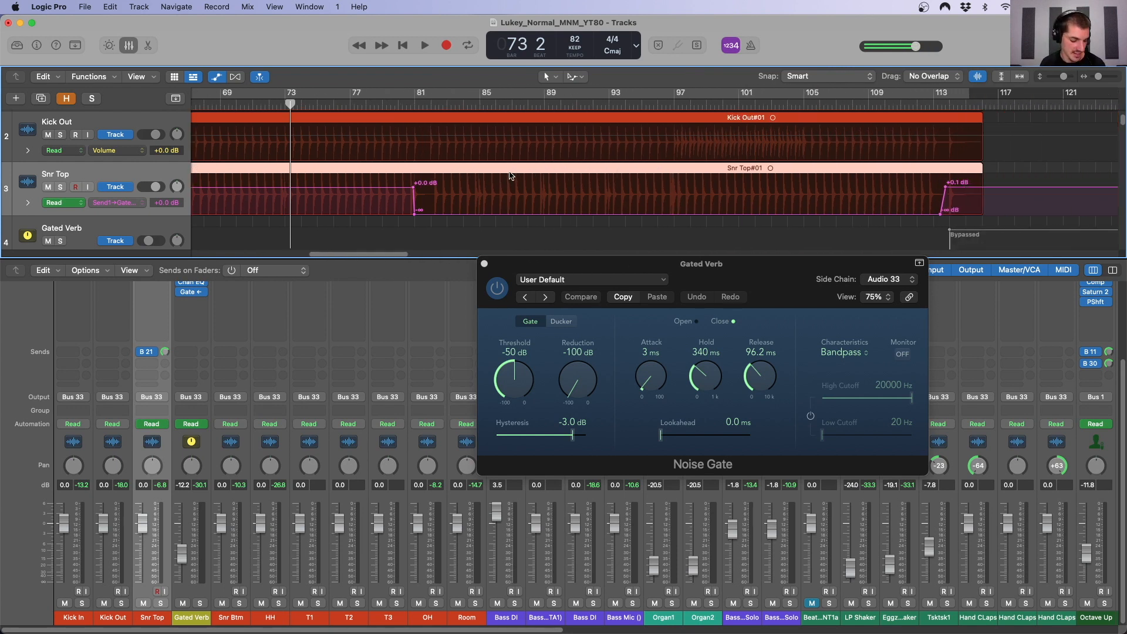
scroll(509, 175, "left", 1)
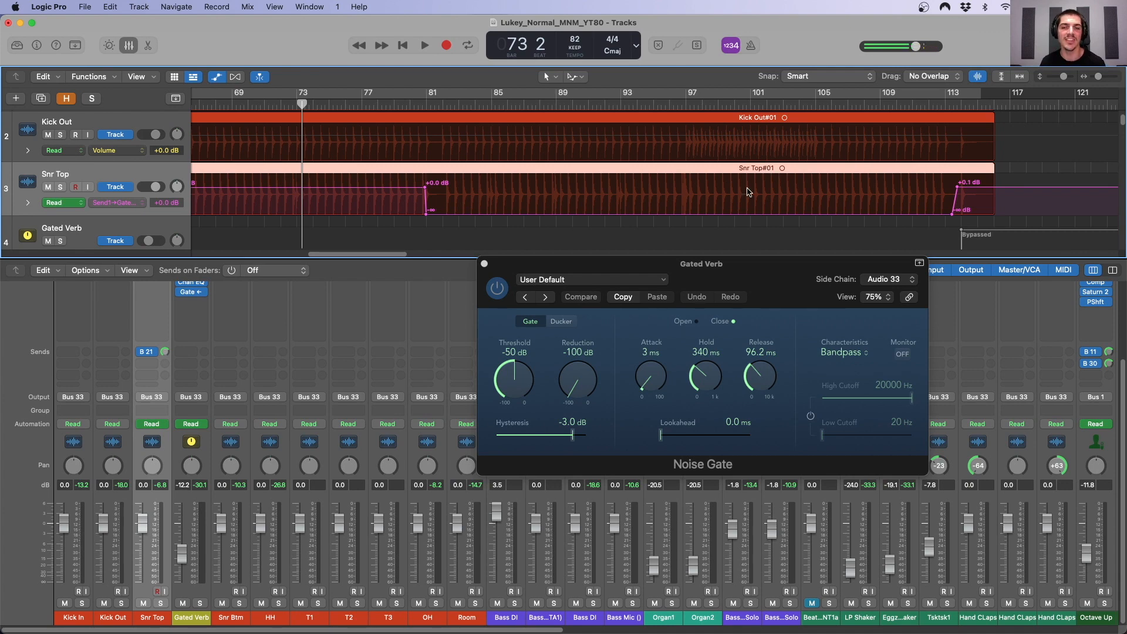
key("super+Left")
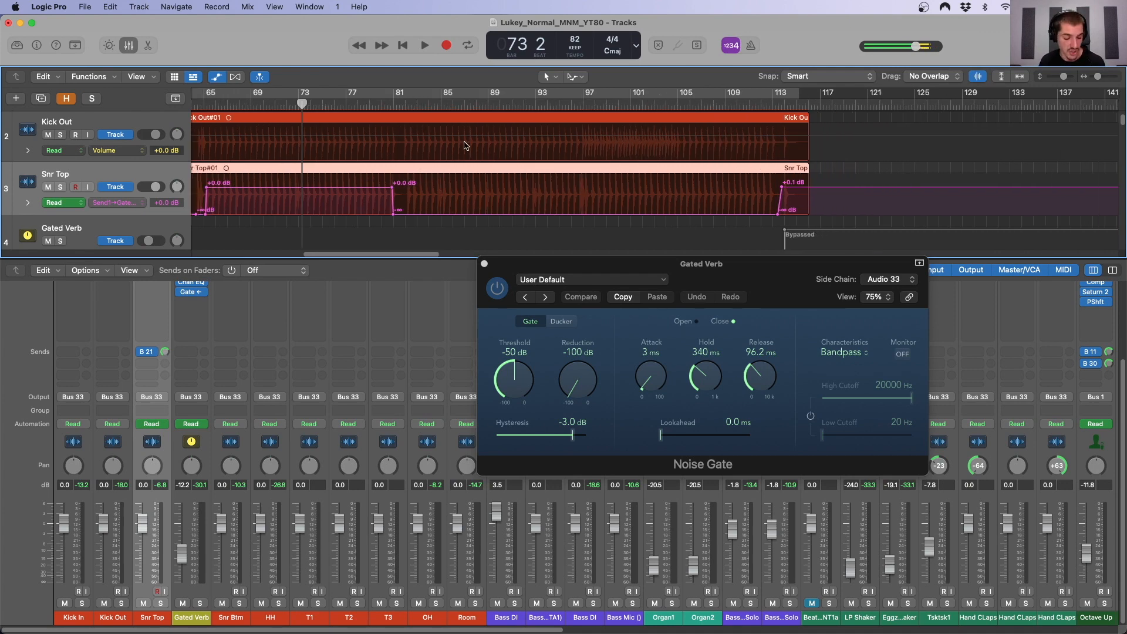
Play the full mix from bar 72 and move the Noise Gate window clear of the automation lanes.
scroll(465, 145, "left", 10)
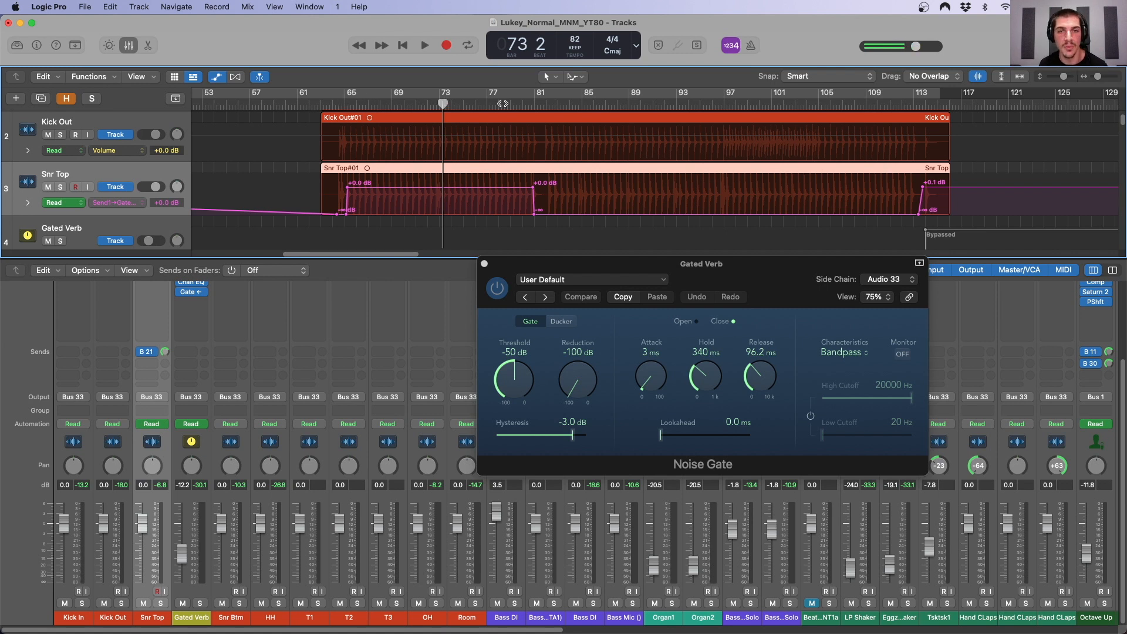
left_click_drag(503, 104, 427, 103)
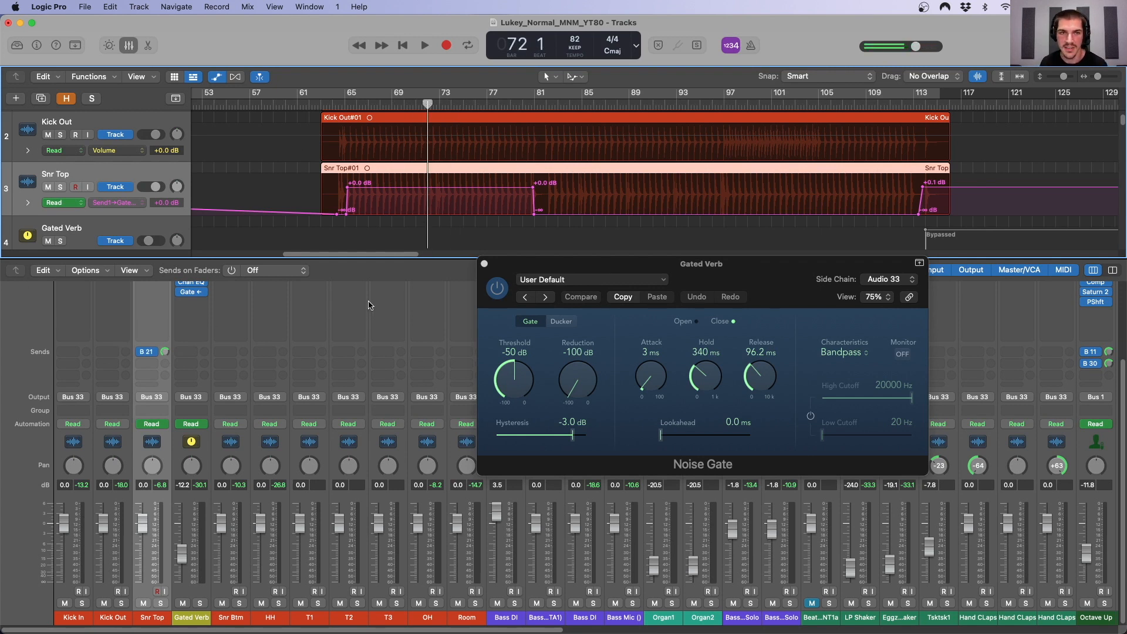
key("space")
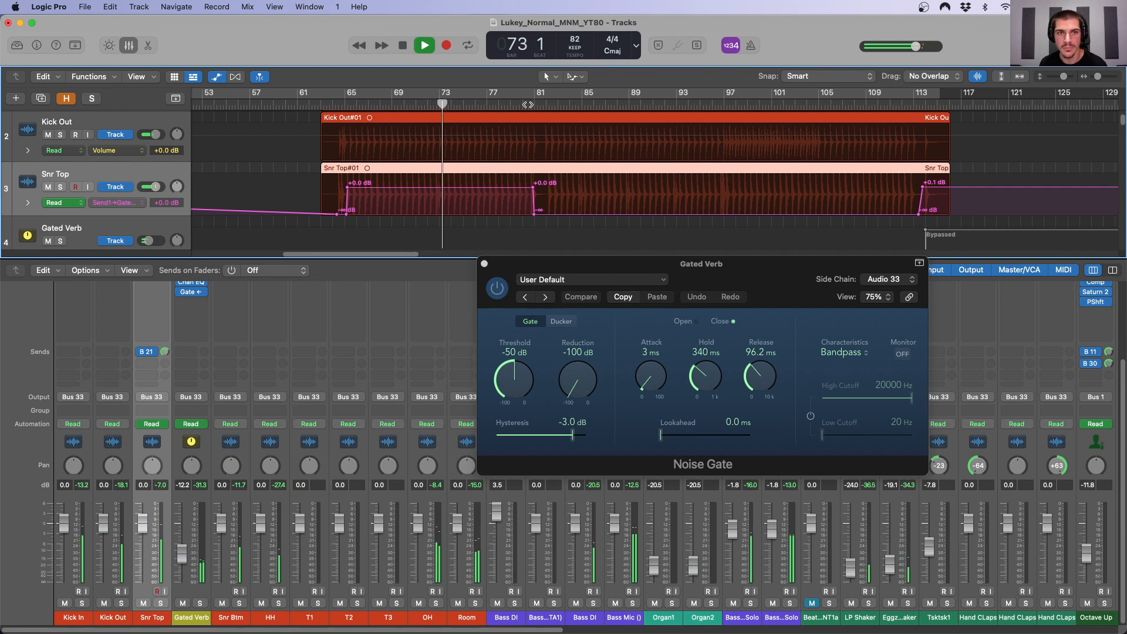
left_click_drag(544, 260, 595, 322)
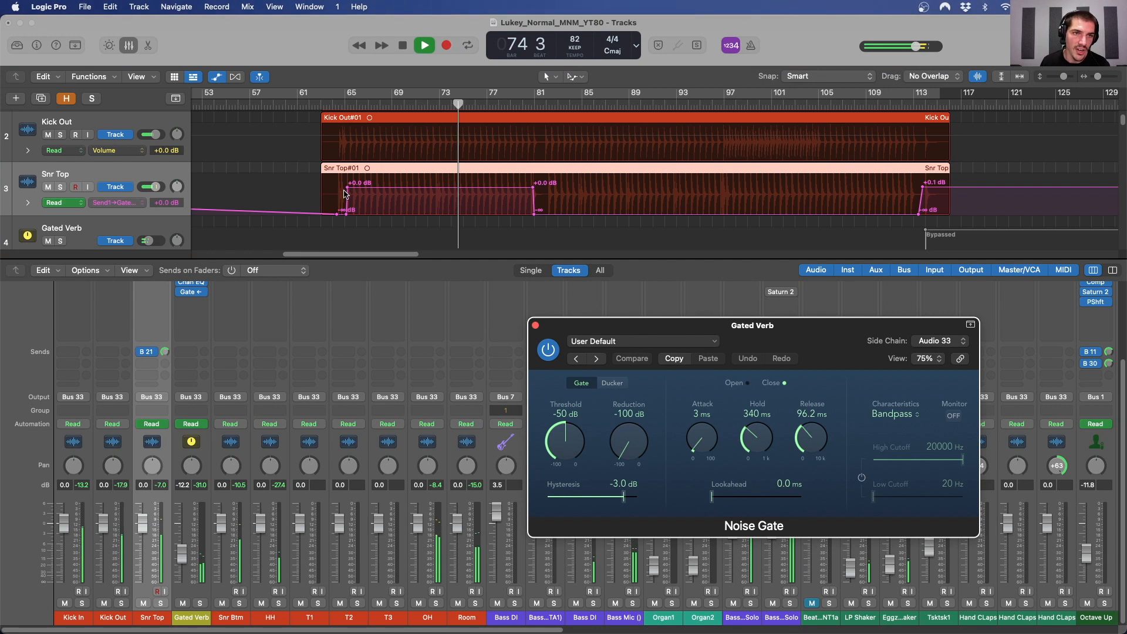
Activate the Noise Gate bypass automation lane on the Gated Verb track, shift the plug-in window aside and stop playback.
left_click(120, 202)
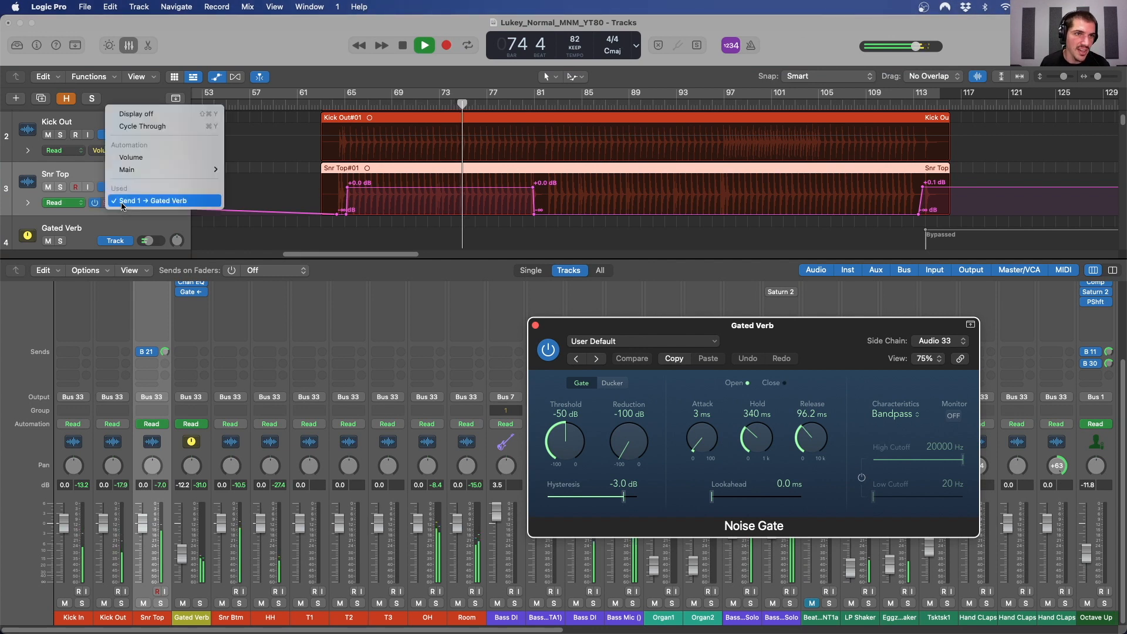
left_click(97, 178)
scroll(95, 199, "down", 2)
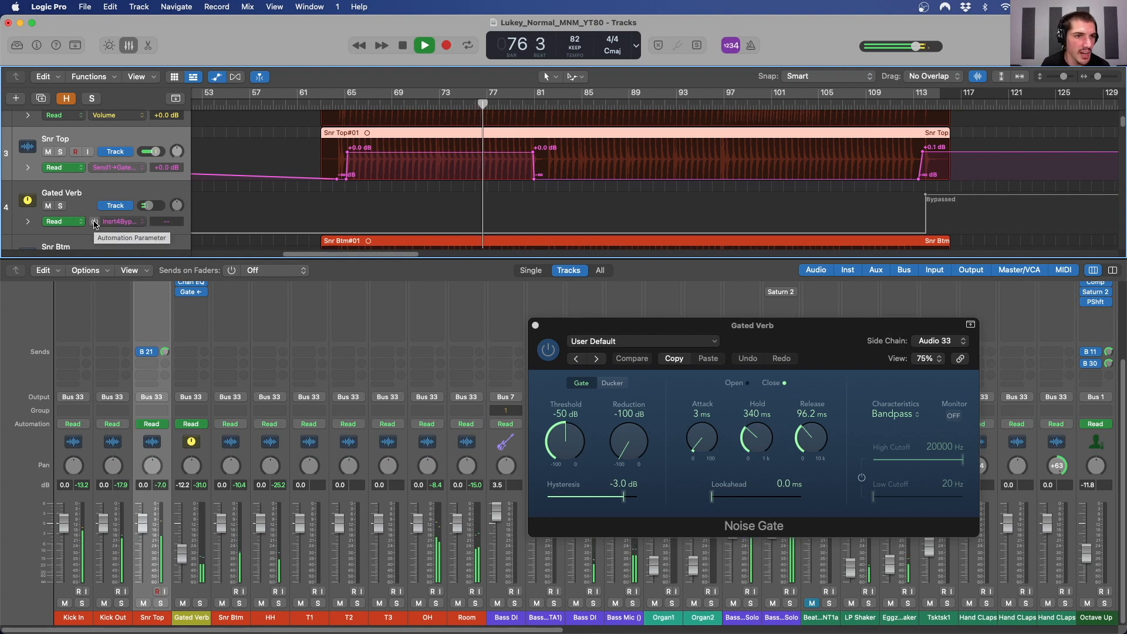
left_click(95, 222)
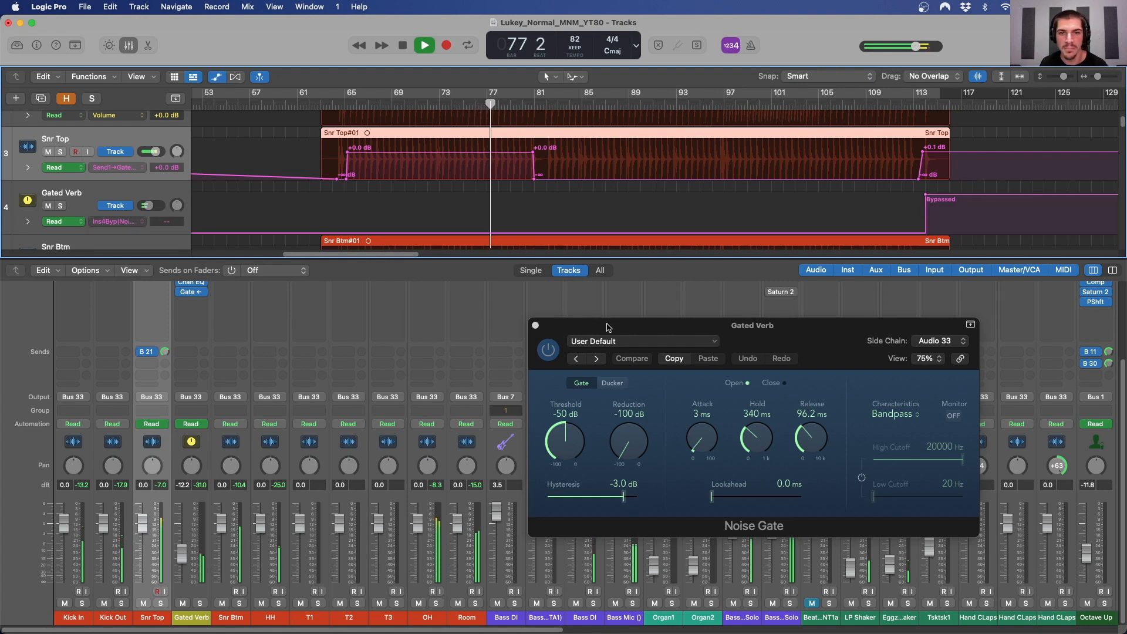
left_click_drag(704, 325, 629, 335)
key("space")
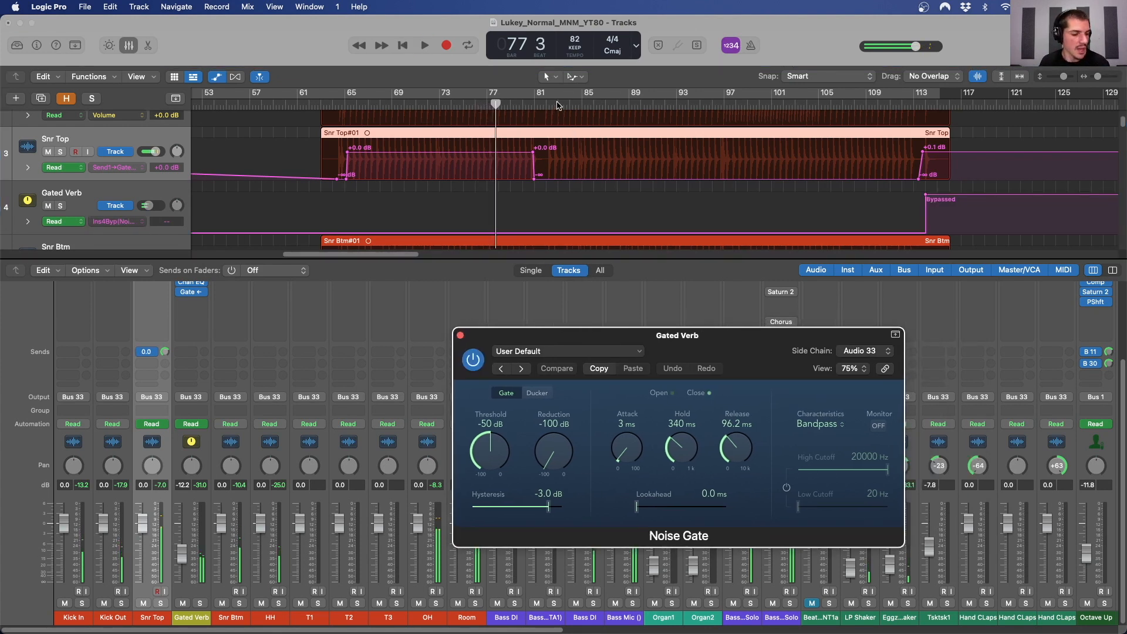
Play from bar 82 to hear the snare with its Gated Verb send automated off.
left_click(556, 104)
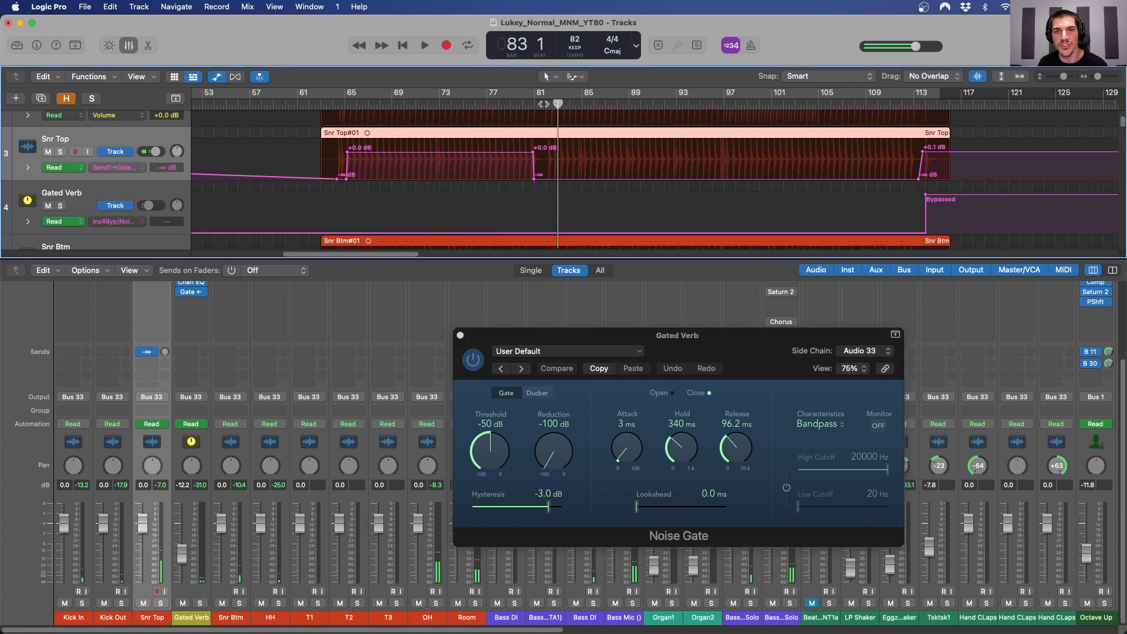
left_click(547, 104)
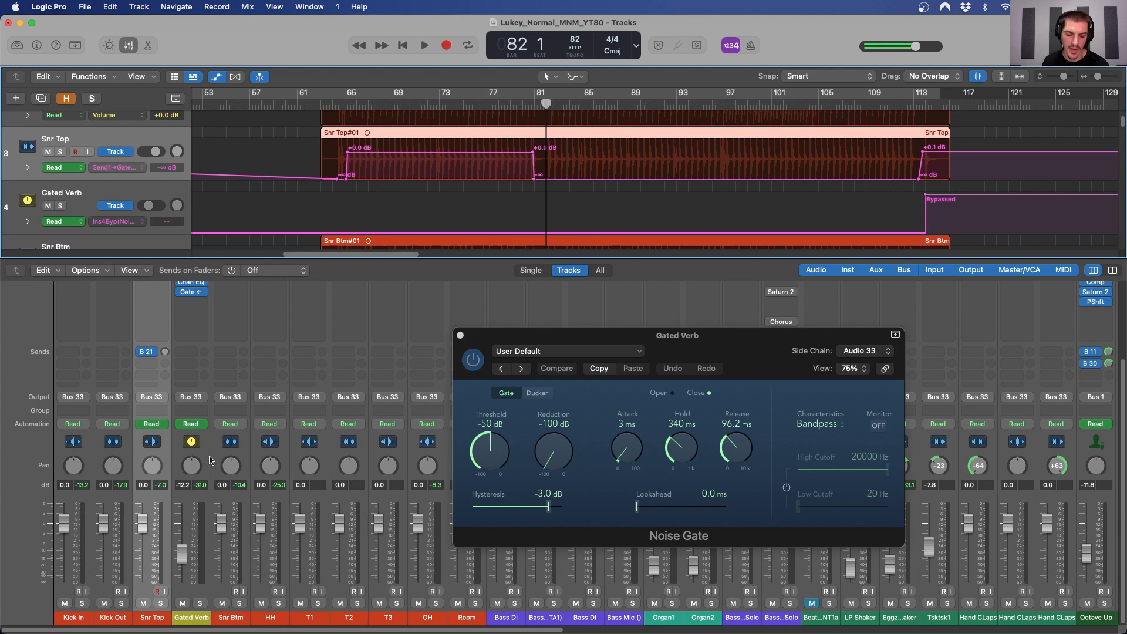
key("space")
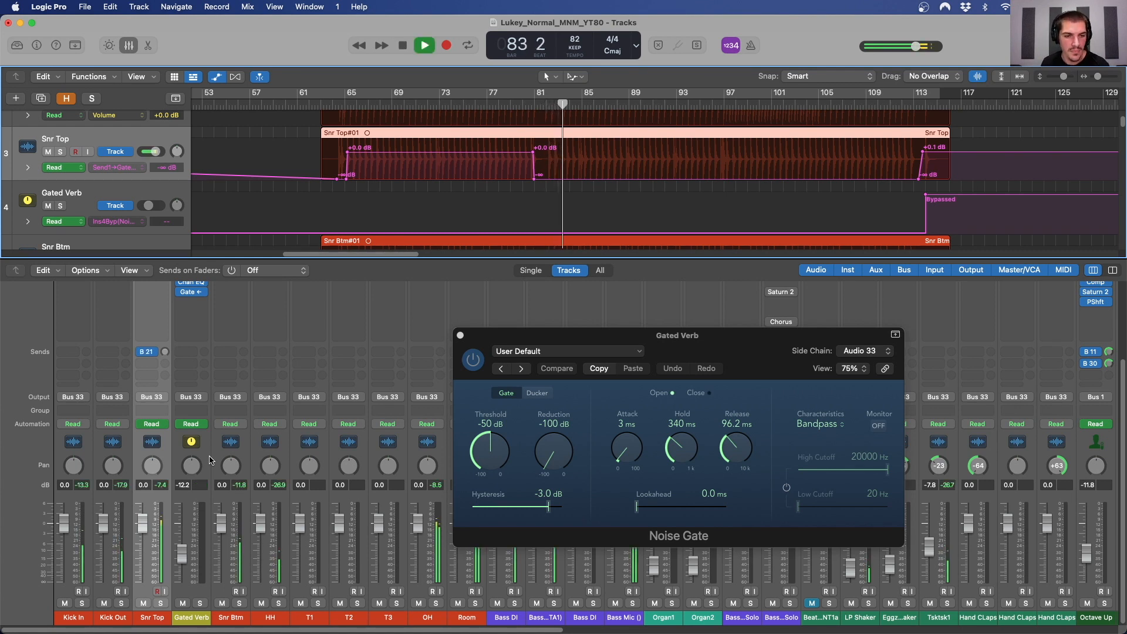
key("space")
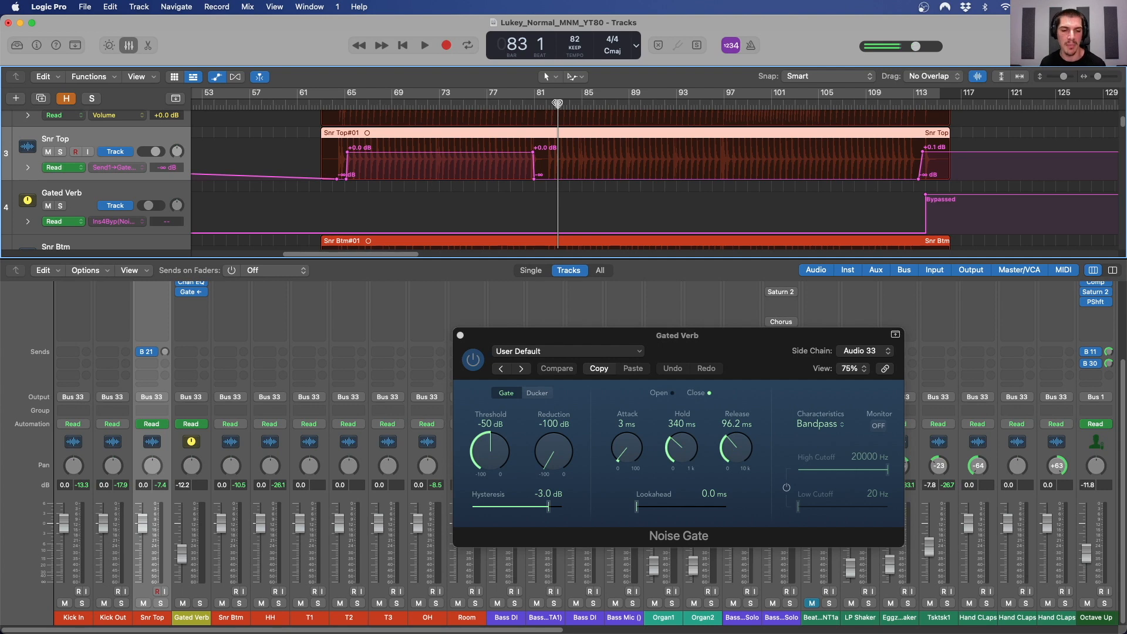
Place the playhead at bar 113 and examine the Snr Top send and gate bypass automation there up close.
left_click(920, 104)
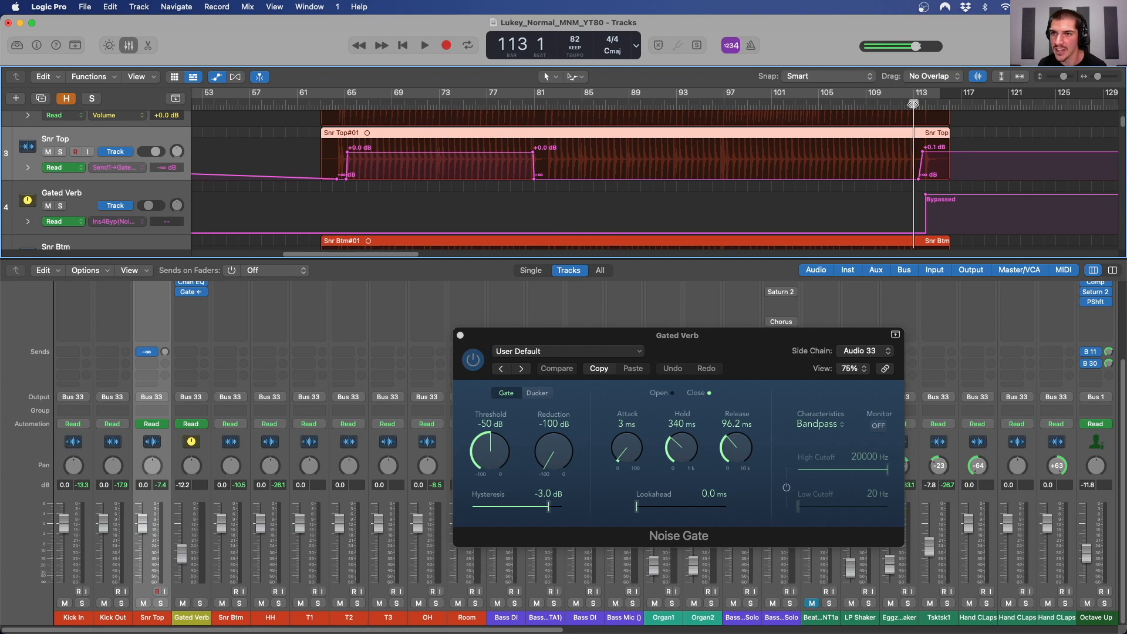
key("super+Right")
key("super+Right")
key("super+Right")
scroll(904, 119, "right", 4)
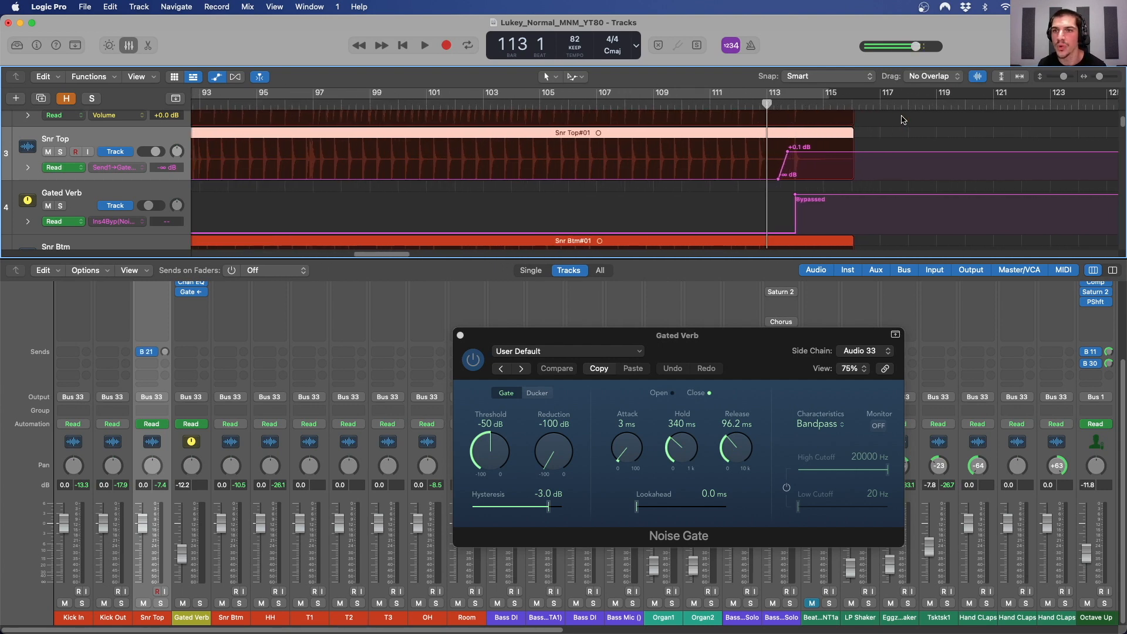
scroll(695, 162, "right", 2)
scroll(532, 141, "right", 2)
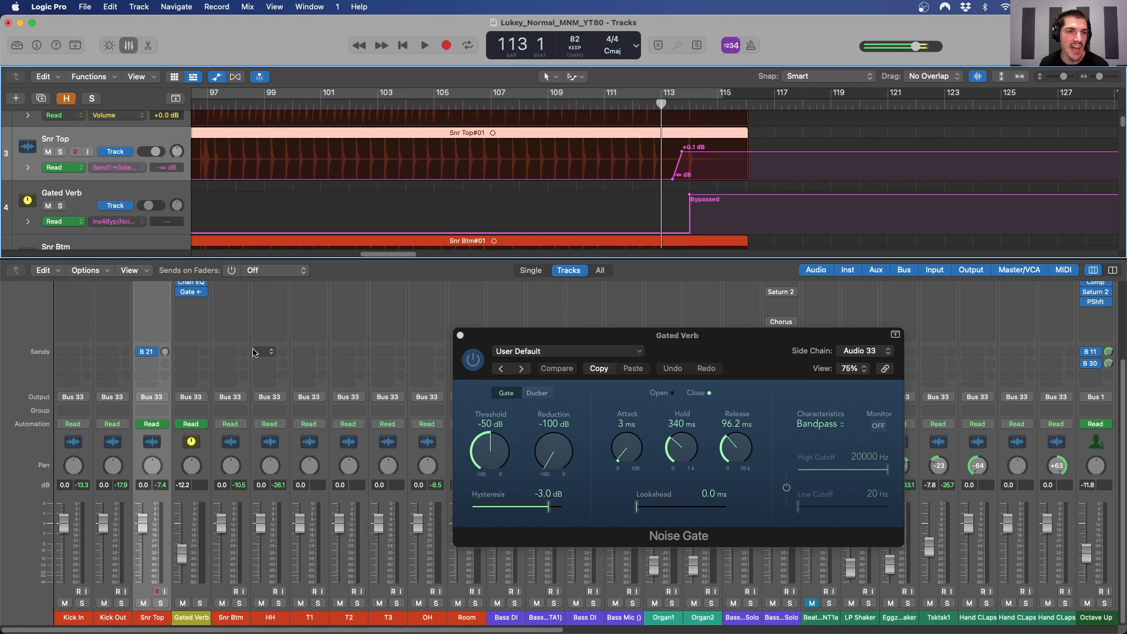
Open the Little Plate reverb on the Gated Verb channel to check its decay setting, and close it again.
scroll(193, 302, "up", 3)
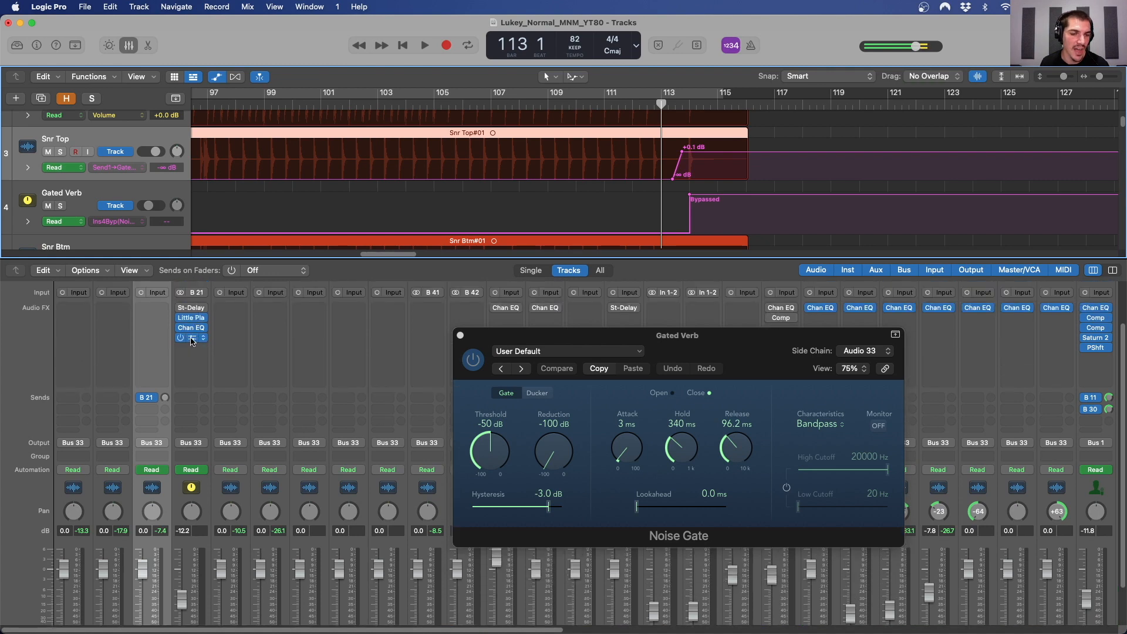
left_click(192, 320)
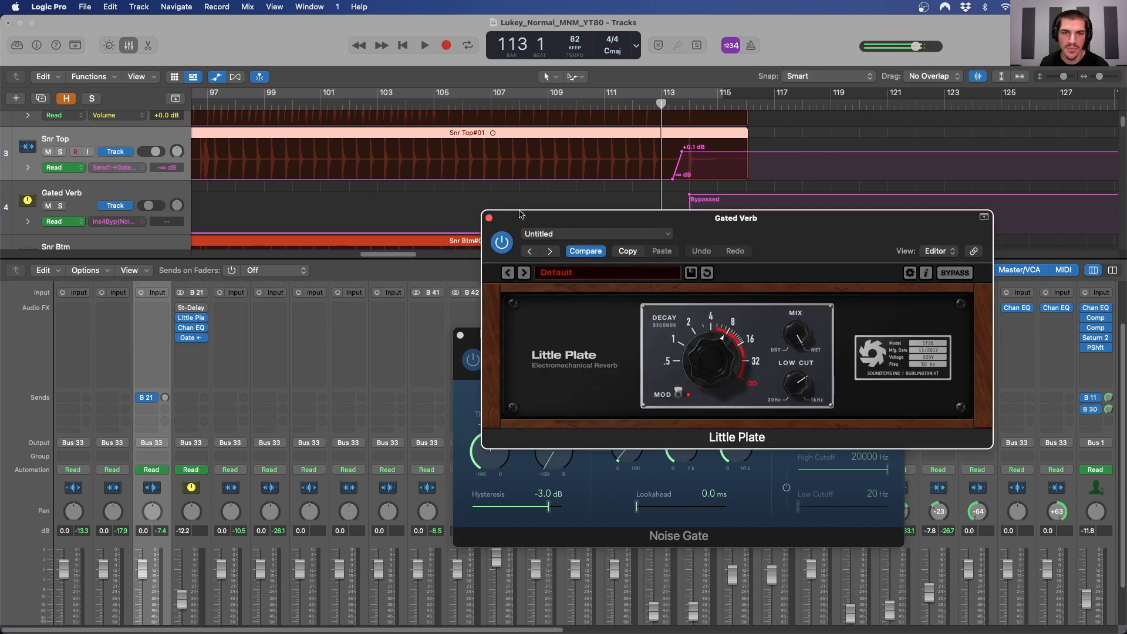
left_click(489, 219)
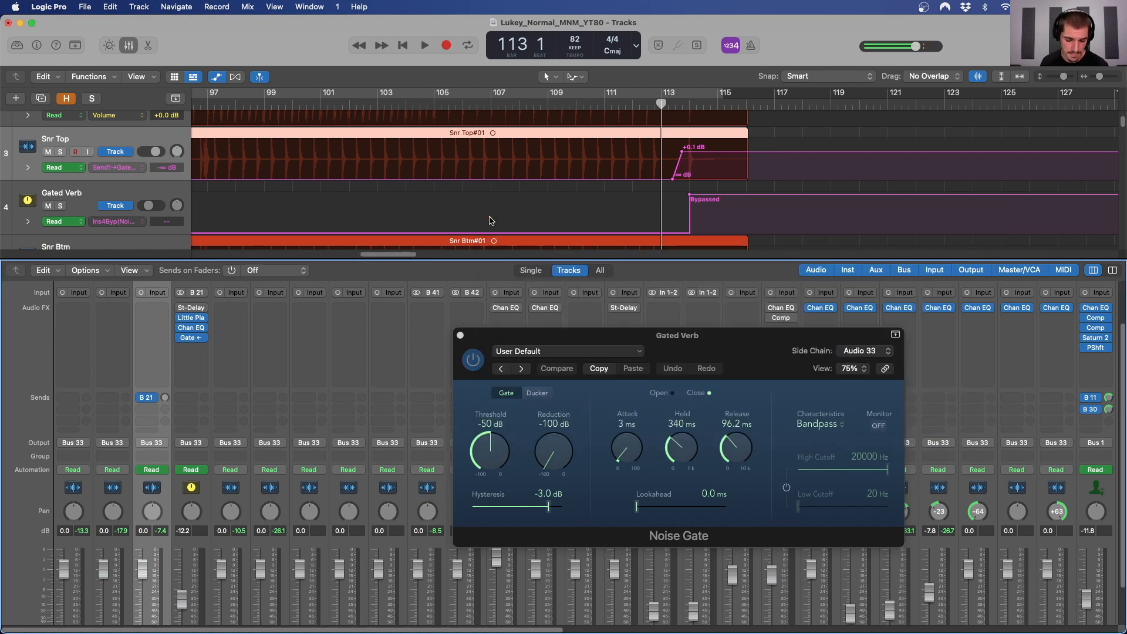
Play from bar 113 to hear the final snare hit with the gate bypassed, and return the playhead to bar 114.
key("space")
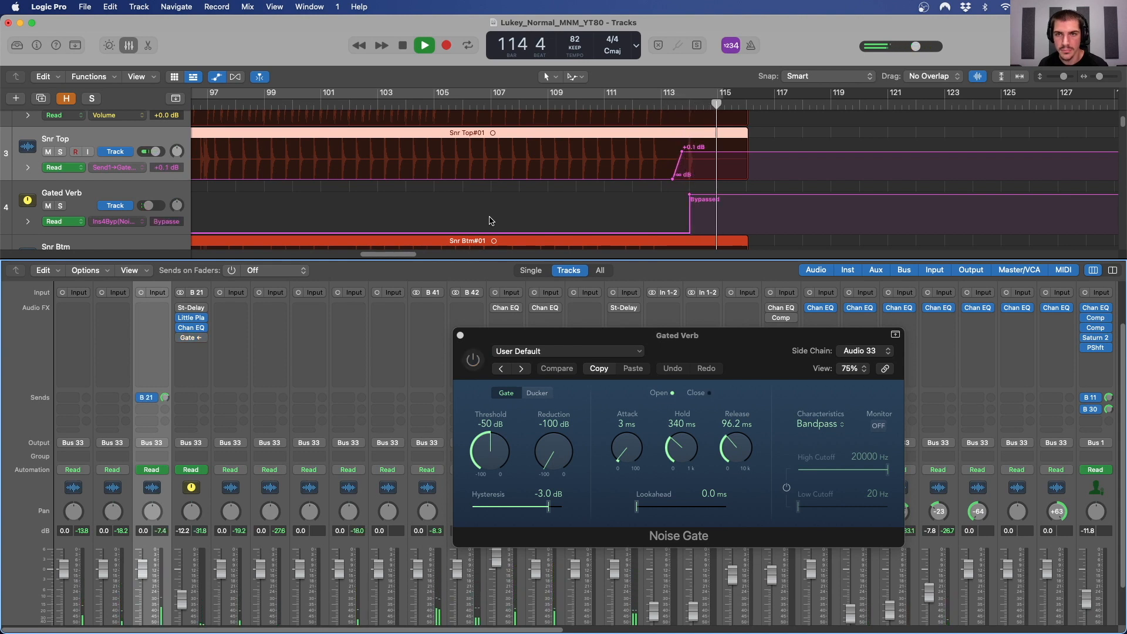
key("space")
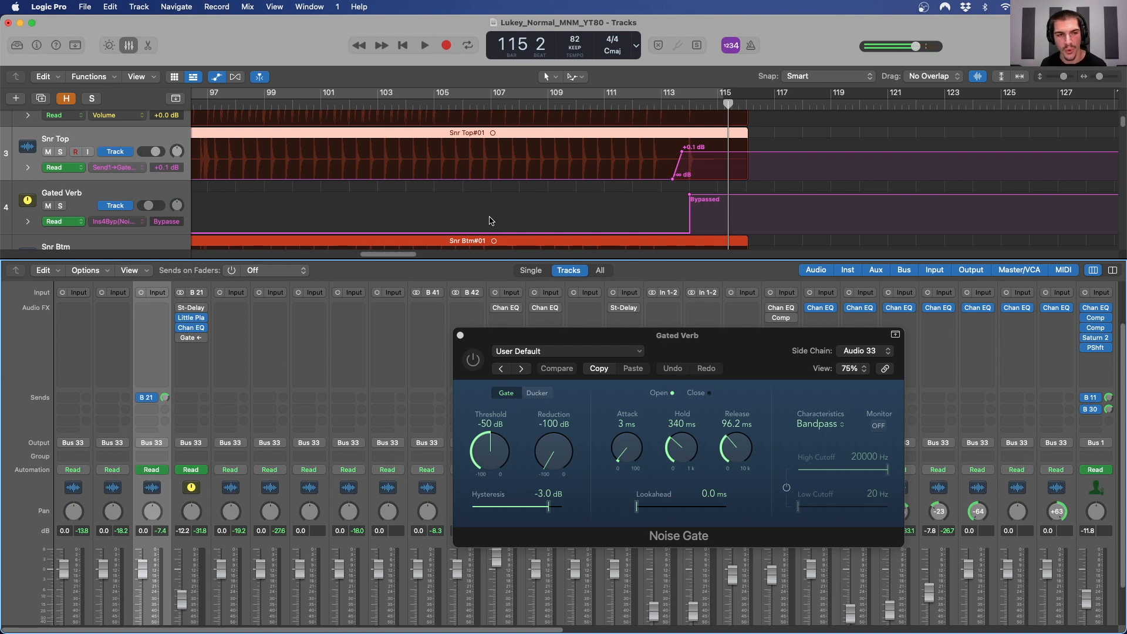
left_click(688, 103)
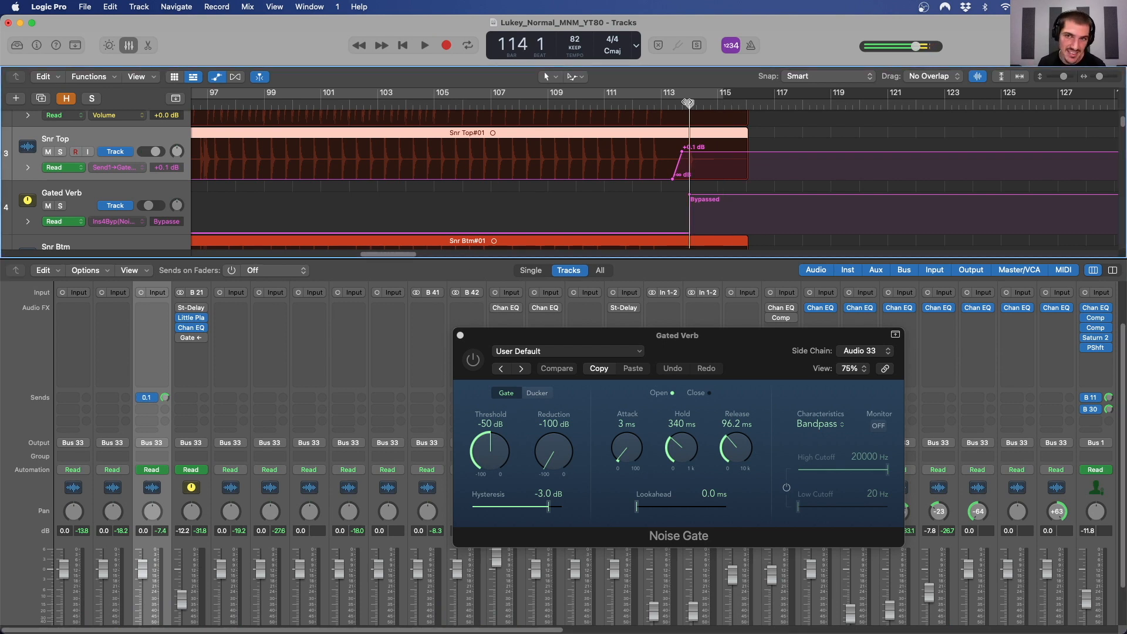
Compare the snare regions with track automation hidden and shown across the whole section from bar 65 to 115.
key("a")
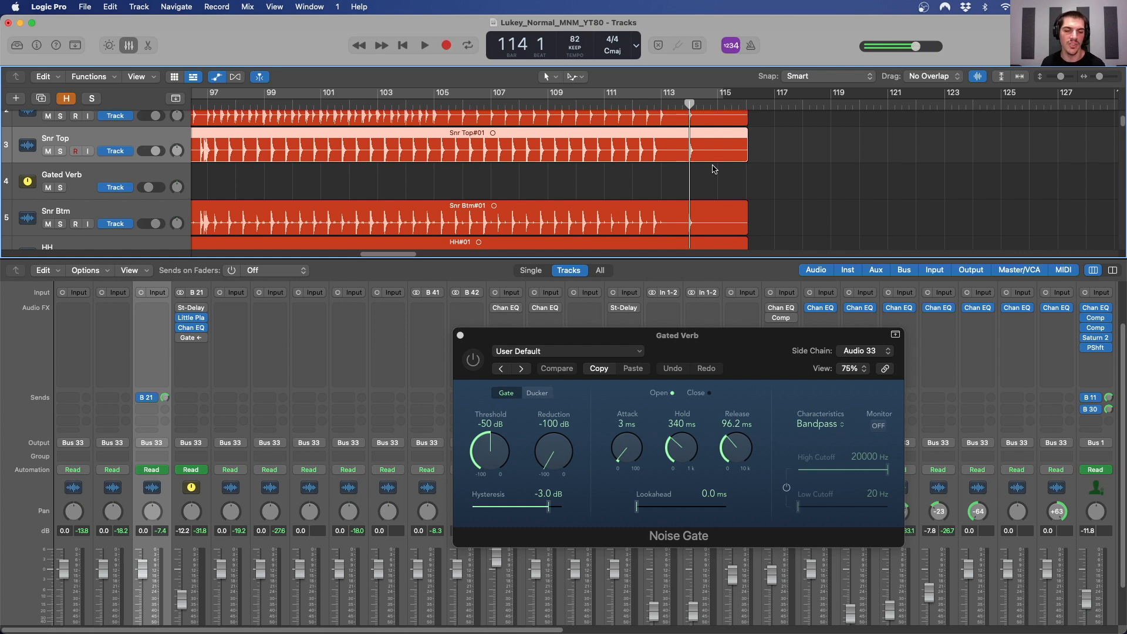
key("super+Left")
key("super+Left")
key("super+Left")
key("a")
key("super+Down")
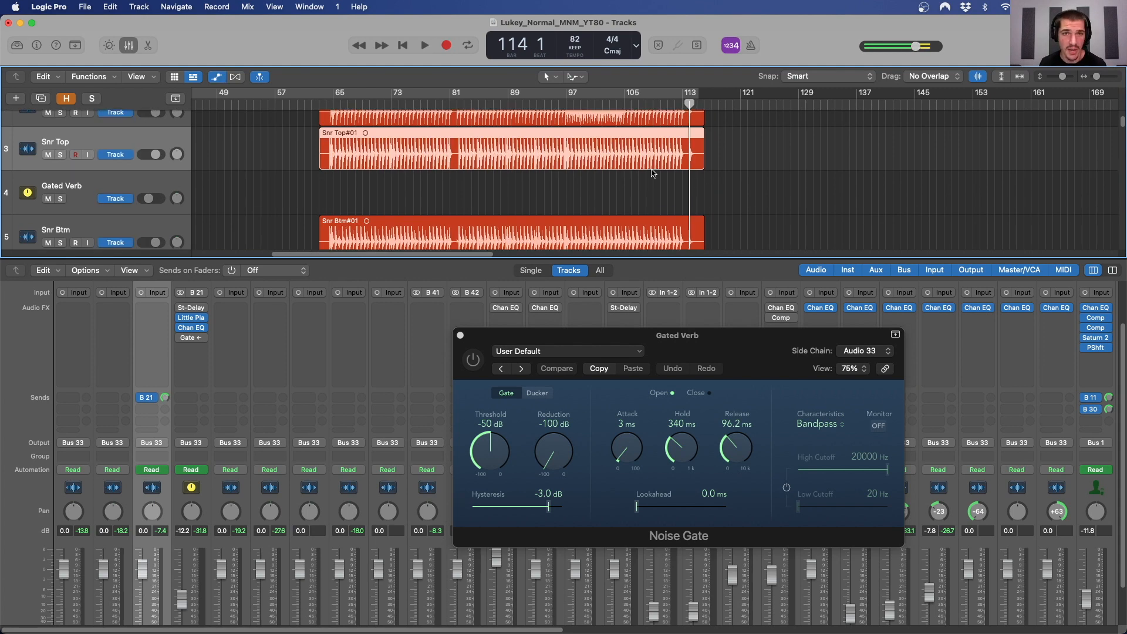
key("a")
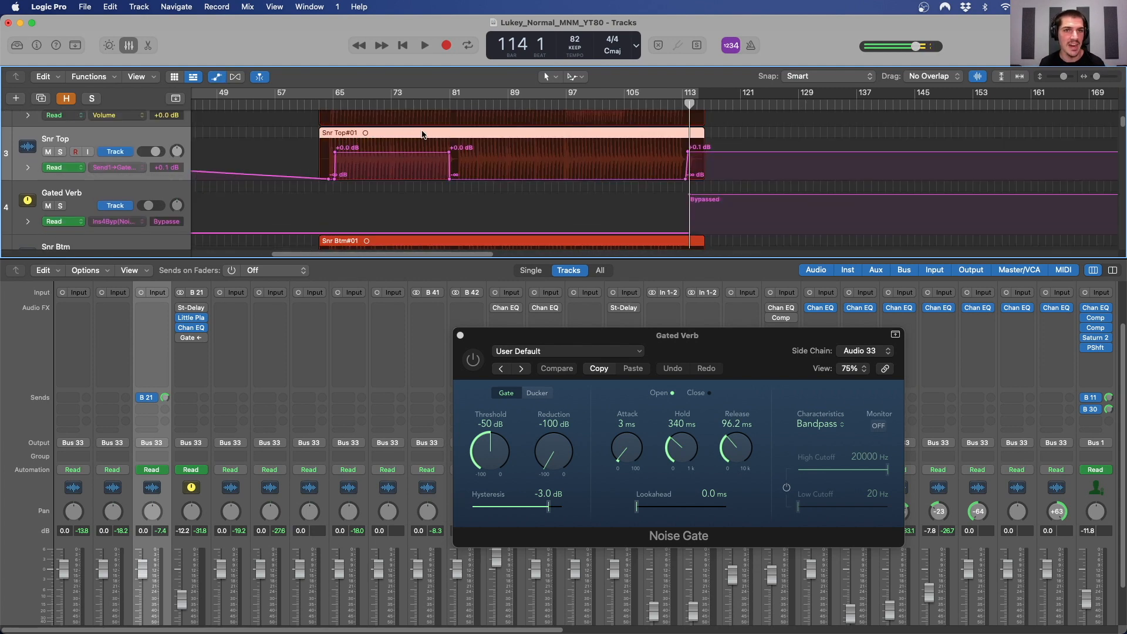
Place the playhead at bar 76 and reopen Gated Verb's Little Plate reverb, with its window clear of the automation.
left_click(411, 104)
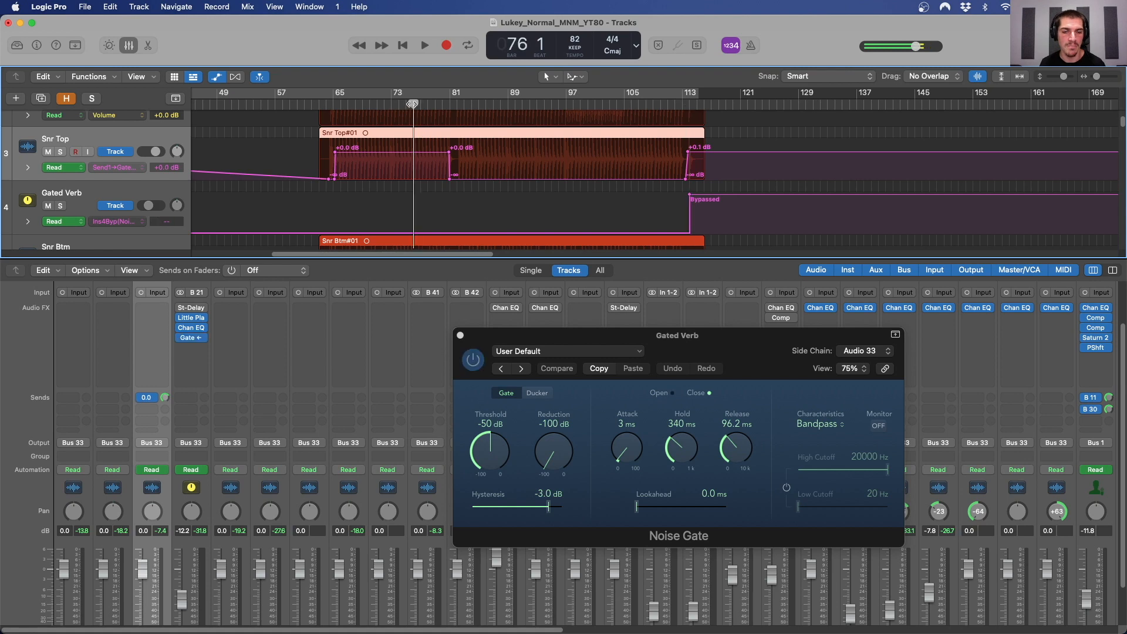
left_click(193, 320)
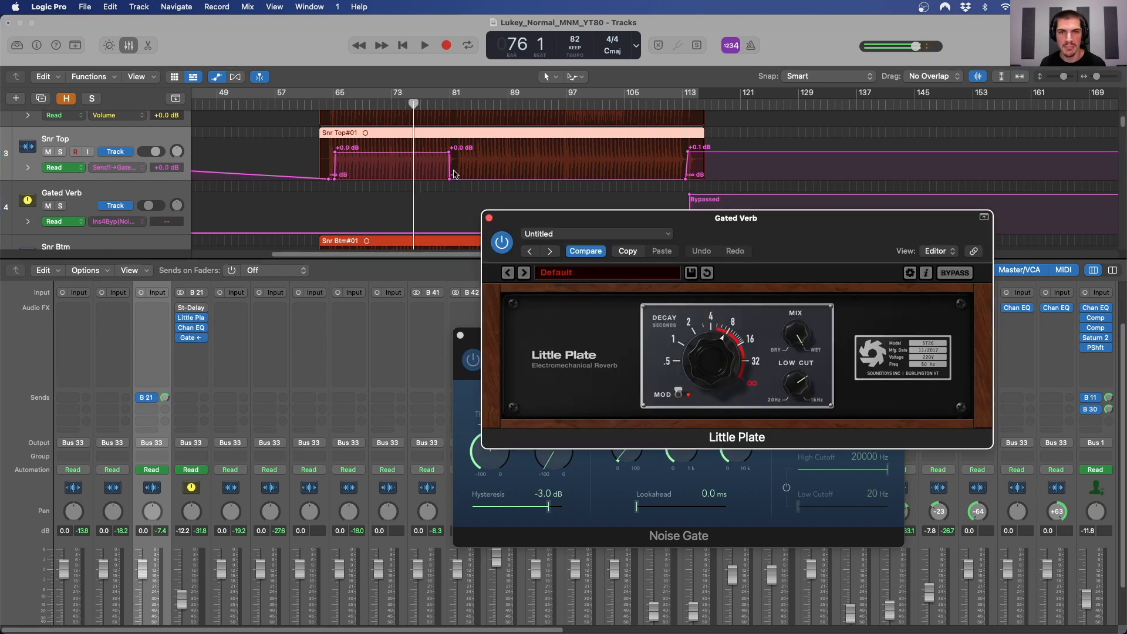
left_click_drag(503, 220, 524, 250)
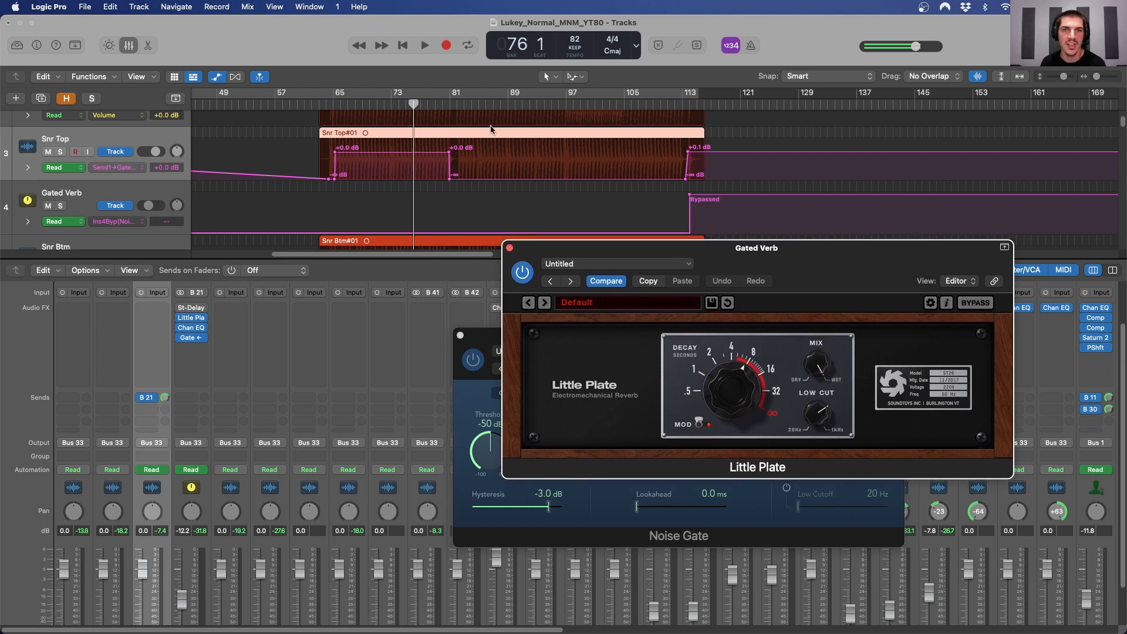
Place the playhead at bar 82 and find the automated Psychosis delay track further down the track list.
left_click(493, 107)
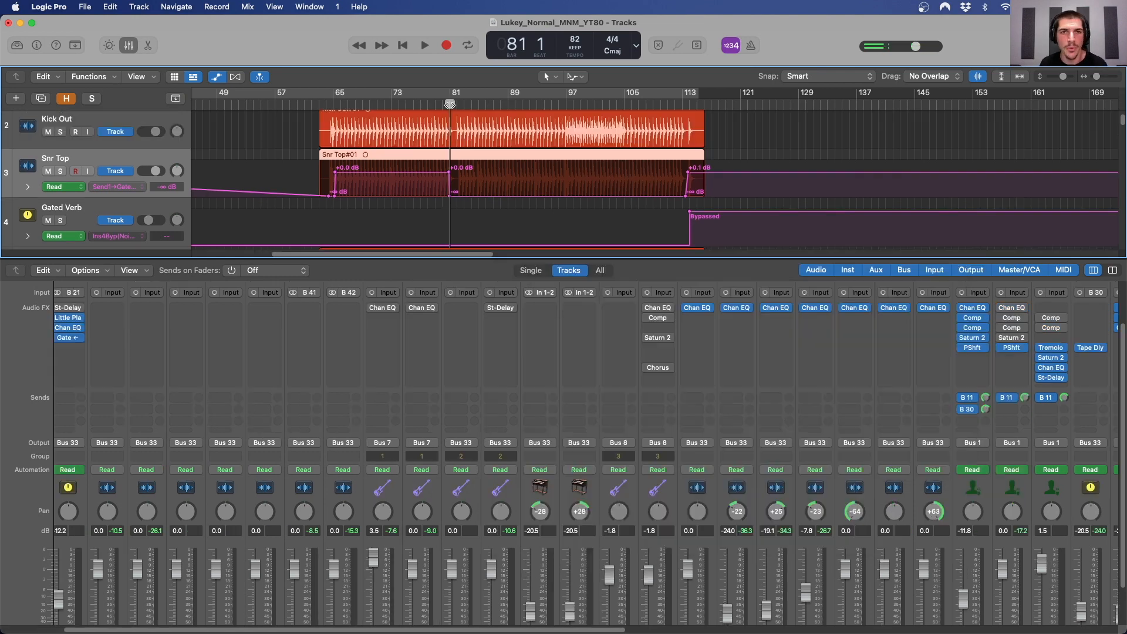
left_click_drag(450, 104, 455, 104)
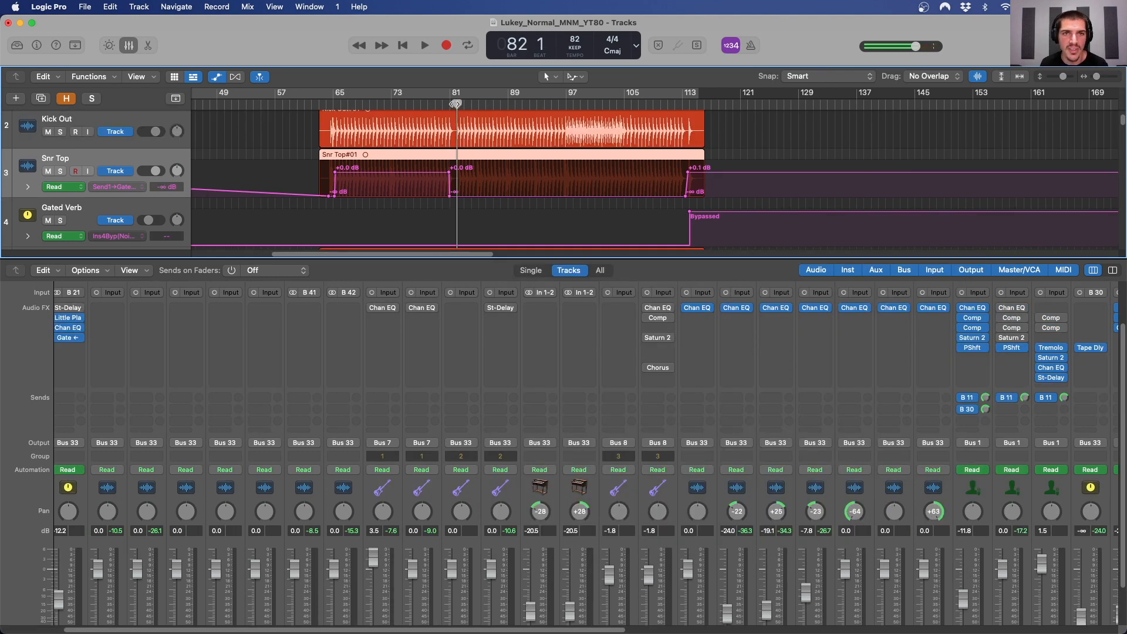
scroll(455, 168, "up", 5)
scroll(460, 169, "down", 5)
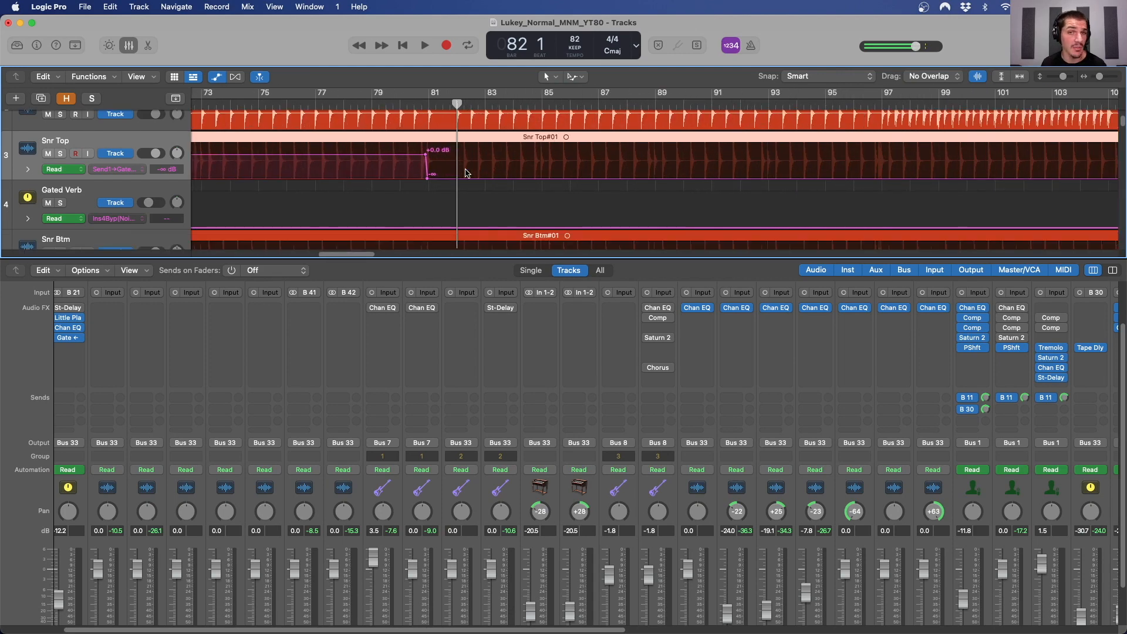
scroll(464, 169, "down", 20)
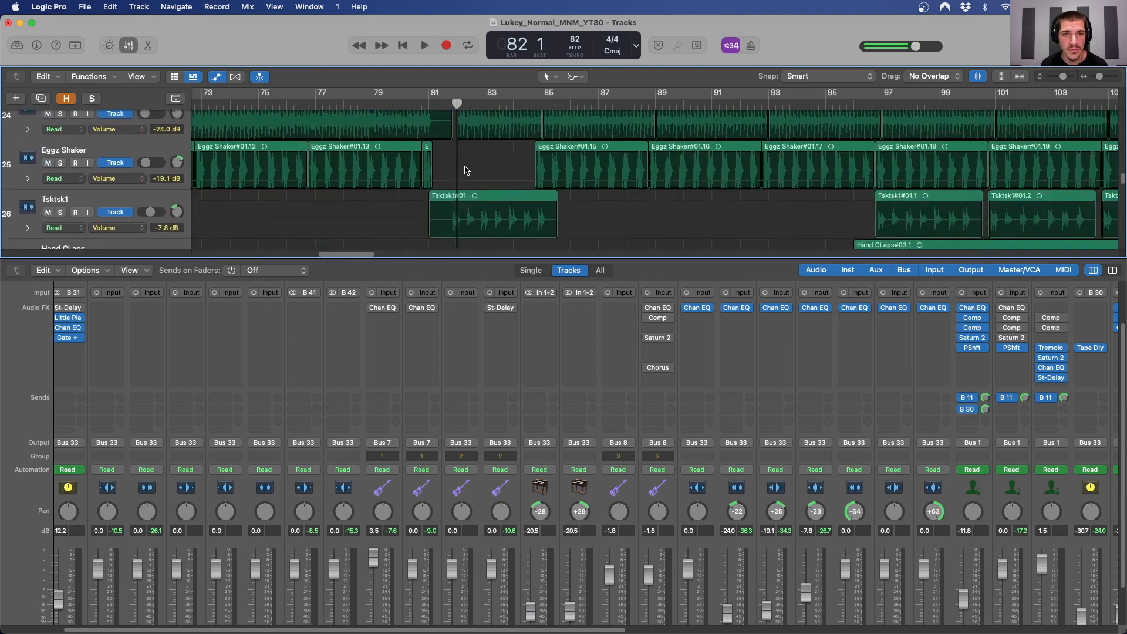
scroll(465, 170, "down", 5)
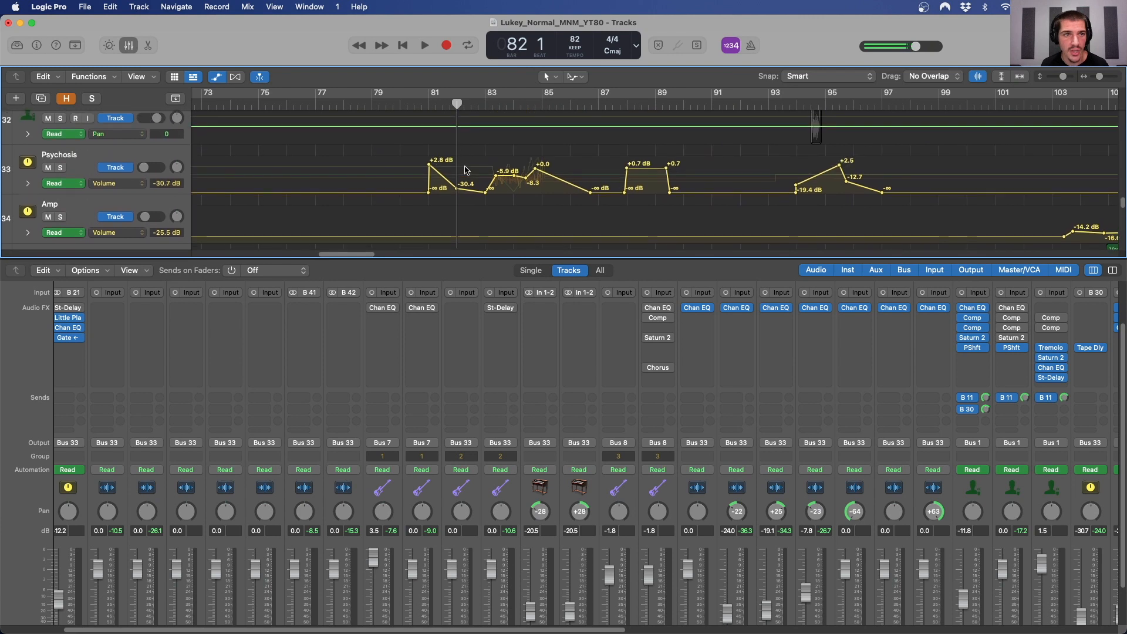
Display the Tape Delay Note automation on the Psychosis track.
left_click(78, 166)
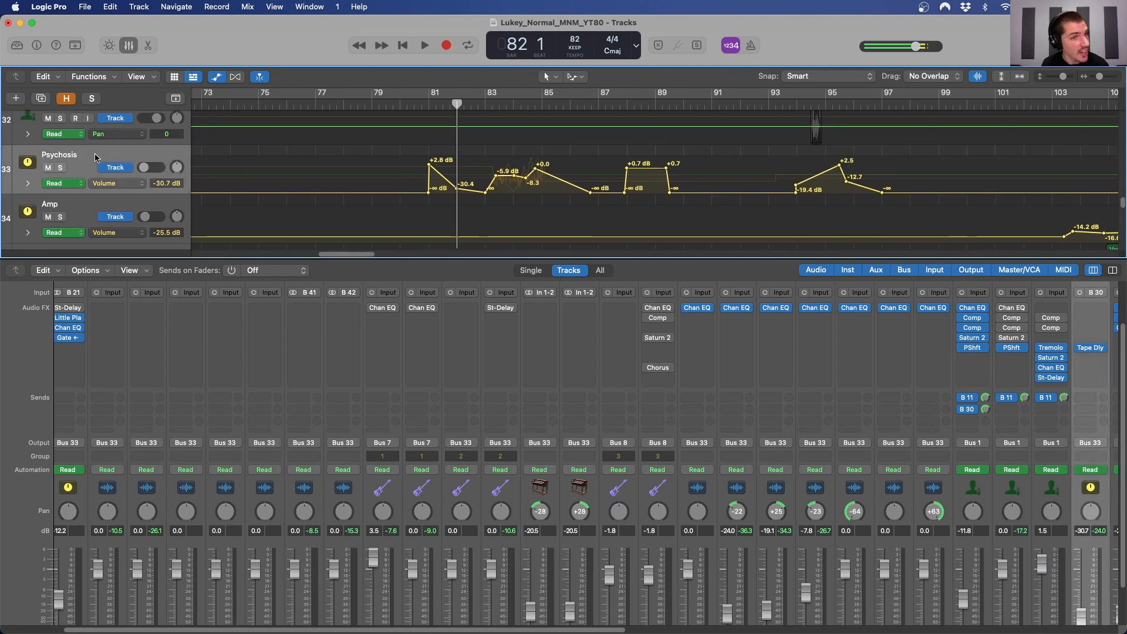
left_click(115, 183)
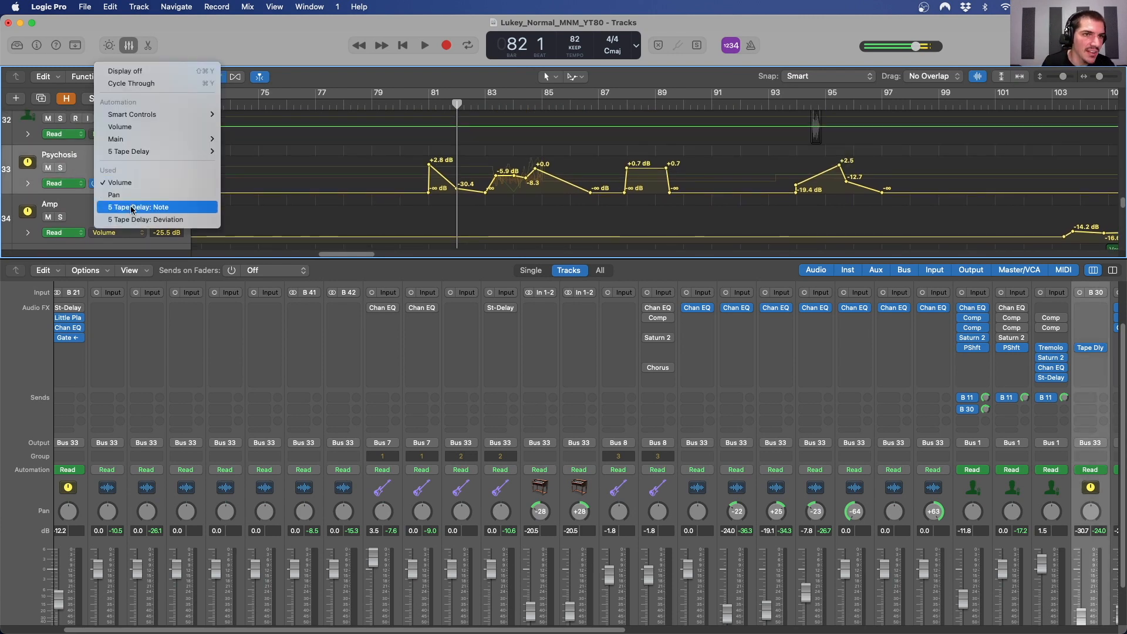
left_click(132, 207)
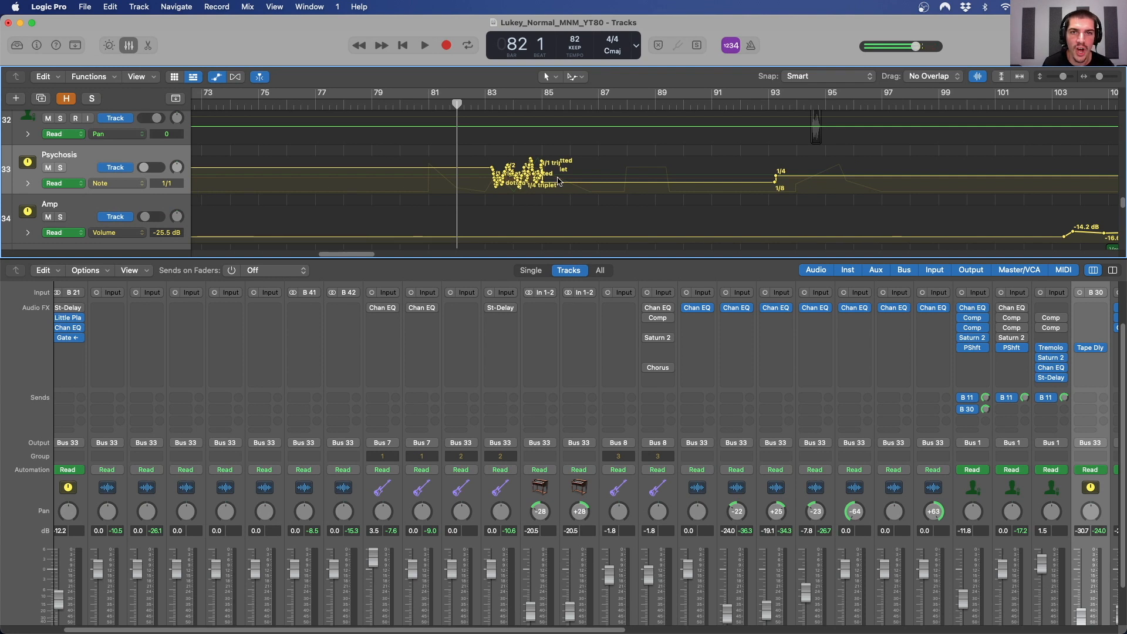
Display the Tape Delay Deviation automation on the Psychosis track.
left_click(117, 184)
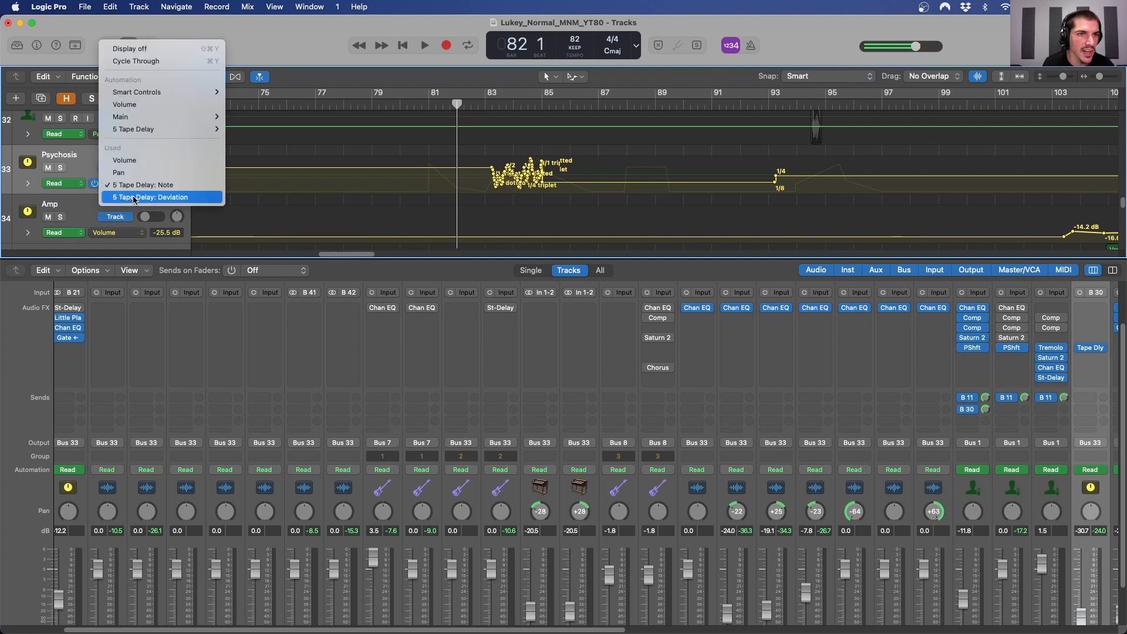
left_click(136, 199)
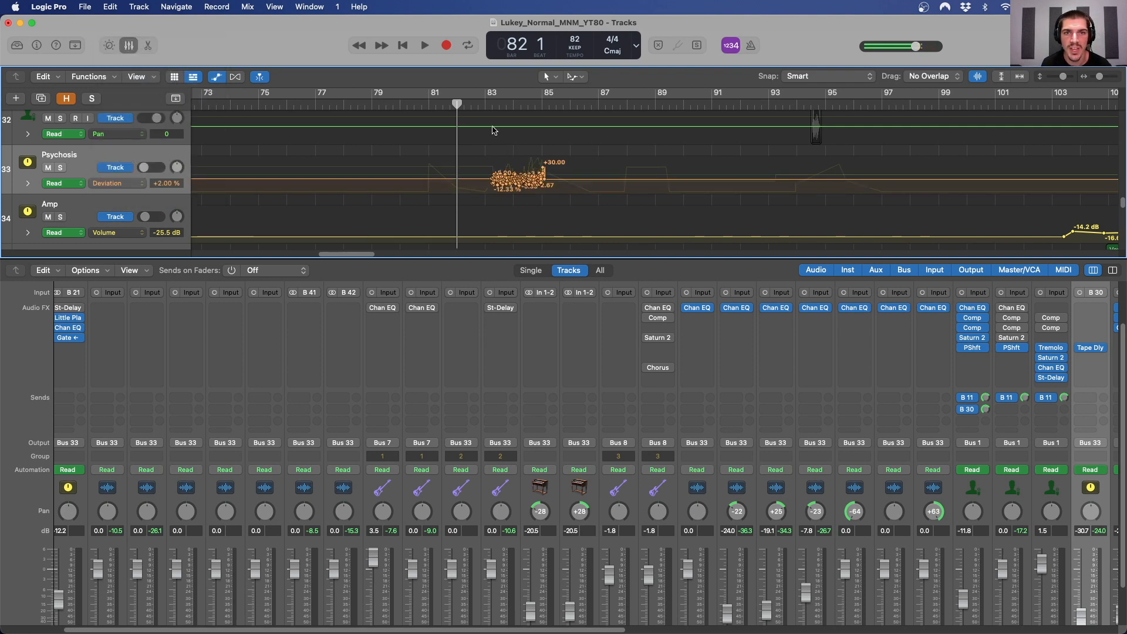
key(".")
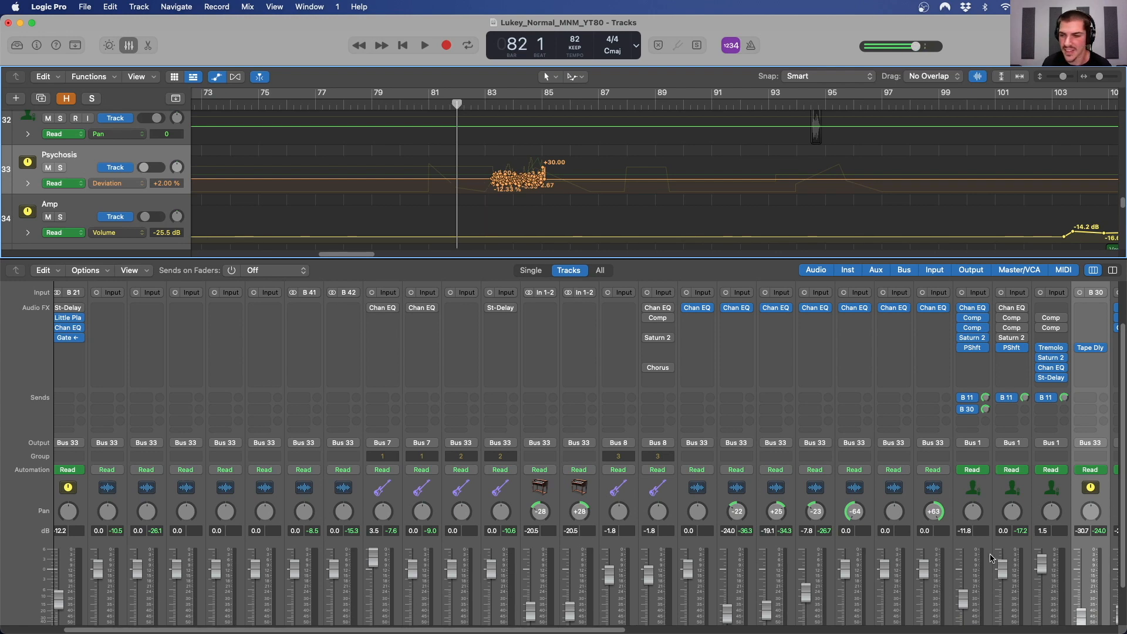
Solo the Psychosis and VO channels and play the delay automation from bar 82 to bar 86.
scroll(990, 558, "down", 3)
scroll(990, 557, "right", 15)
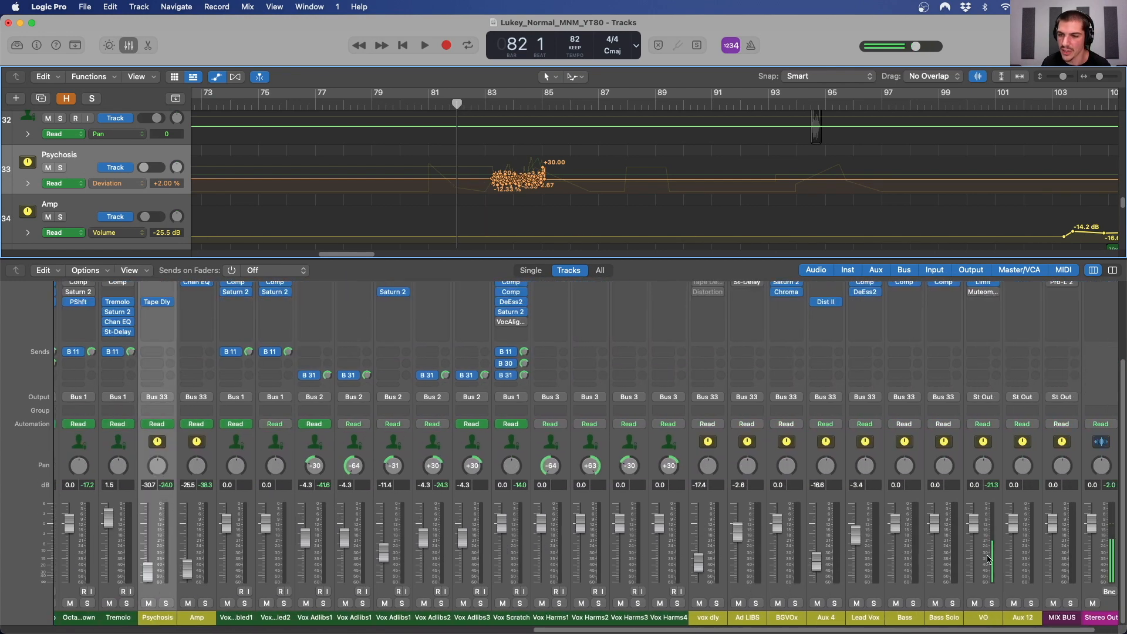
scroll(988, 559, "right", 2)
left_click(949, 604)
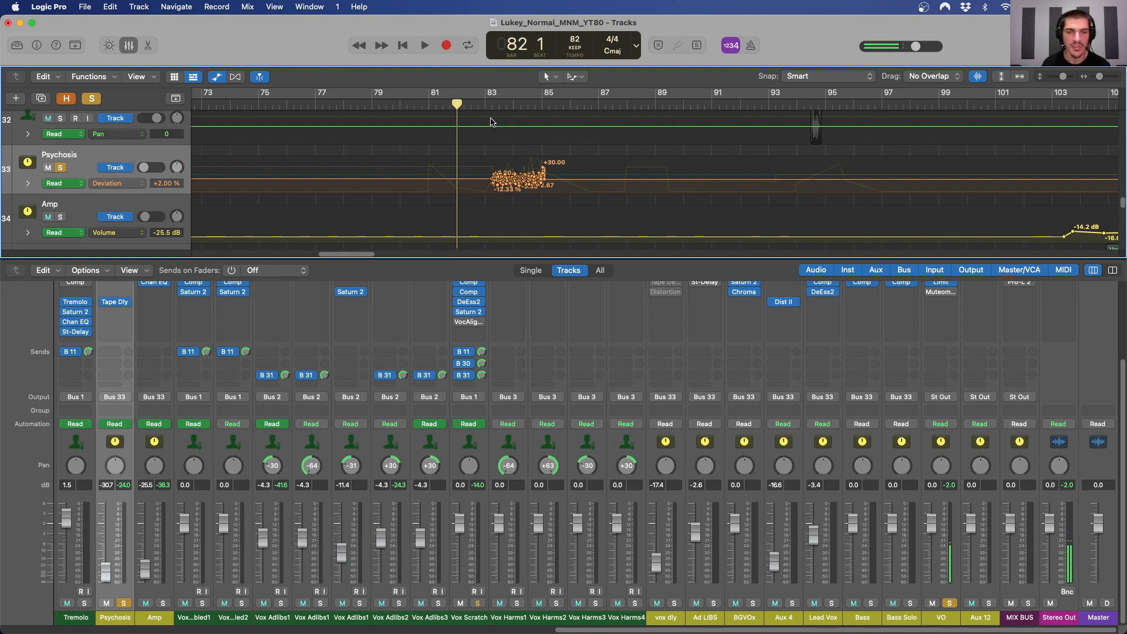
left_click(490, 131)
key("space")
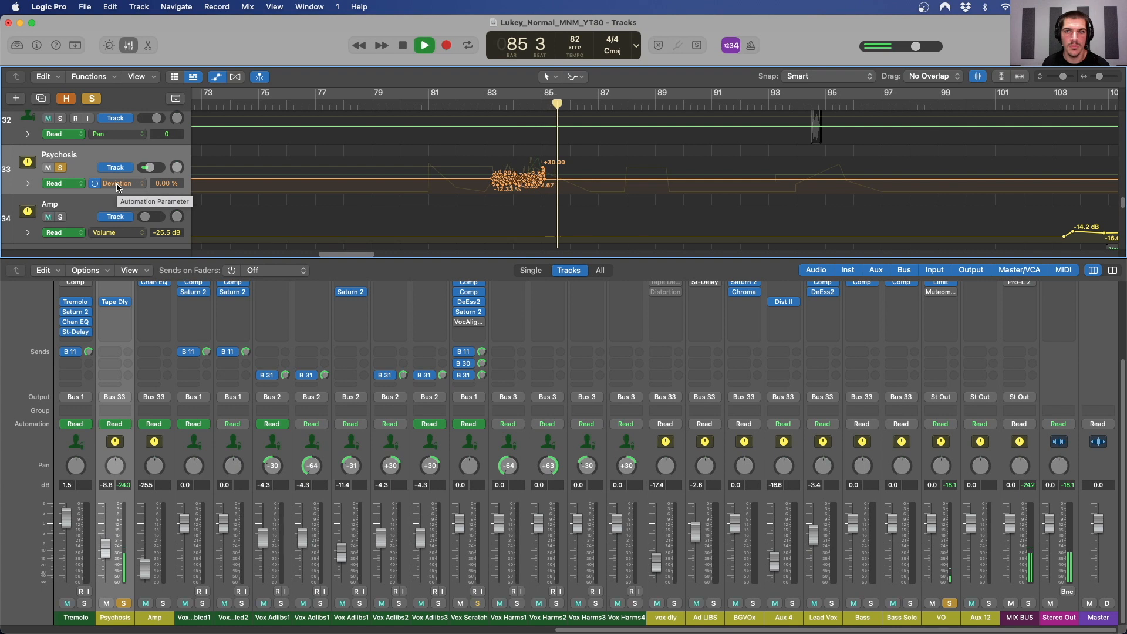
key("space")
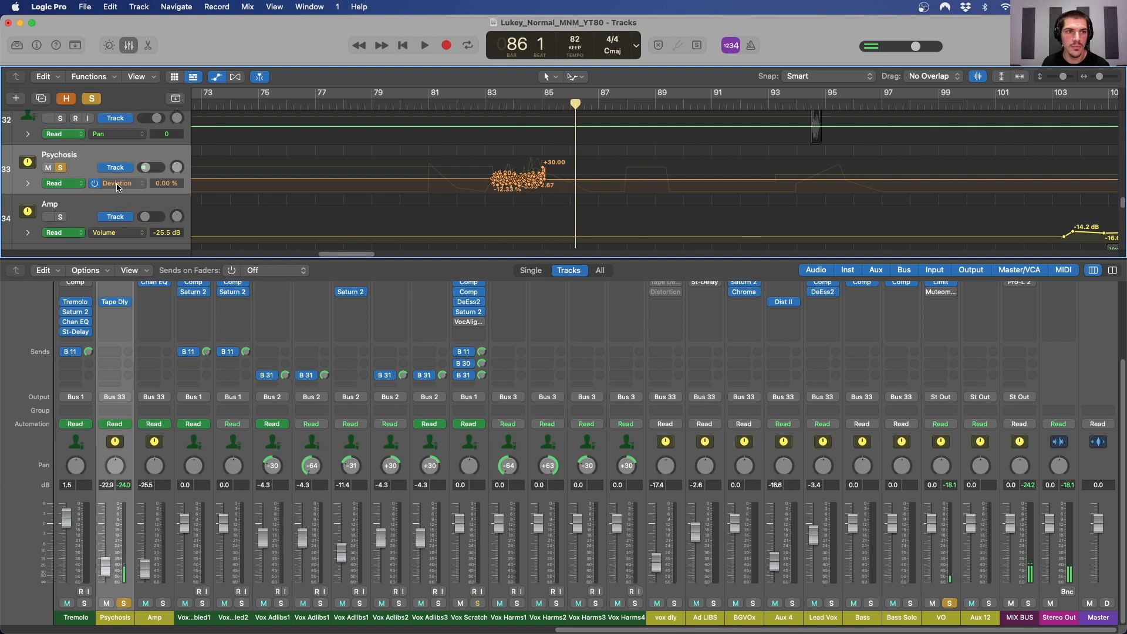
Display the Pan automation and then the Volume automation on the Psychosis track.
left_click(116, 181)
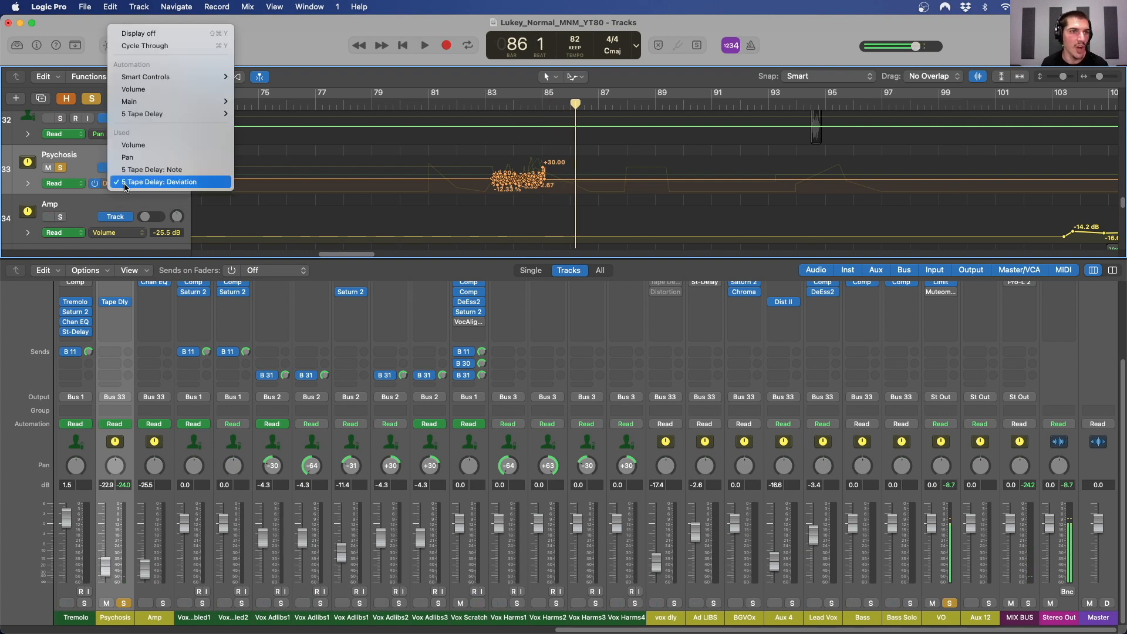
left_click(143, 157)
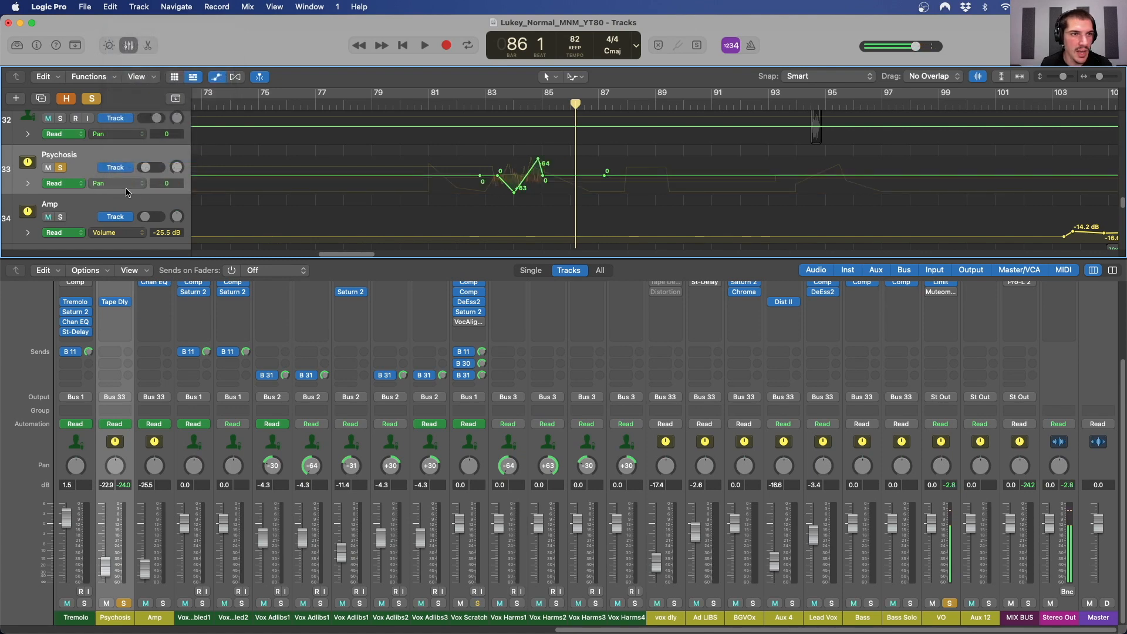
left_click(126, 183)
left_click(147, 171)
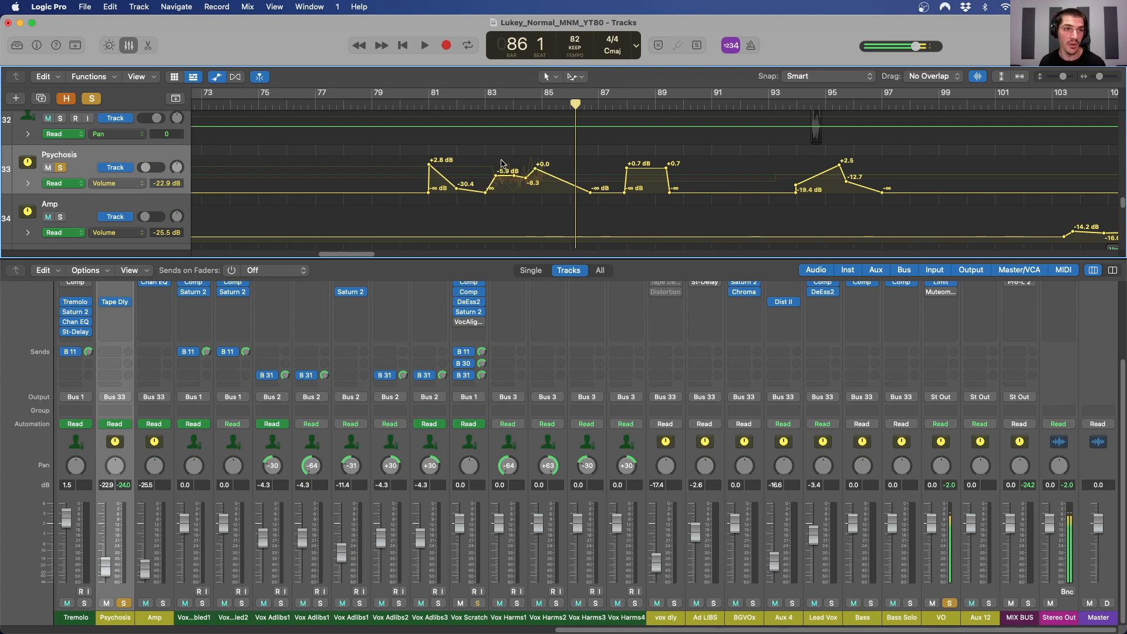
Zoom out to show the whole arrangement and hide the track automation.
scroll(502, 164, "up", 6)
scroll(505, 163, "up", 20)
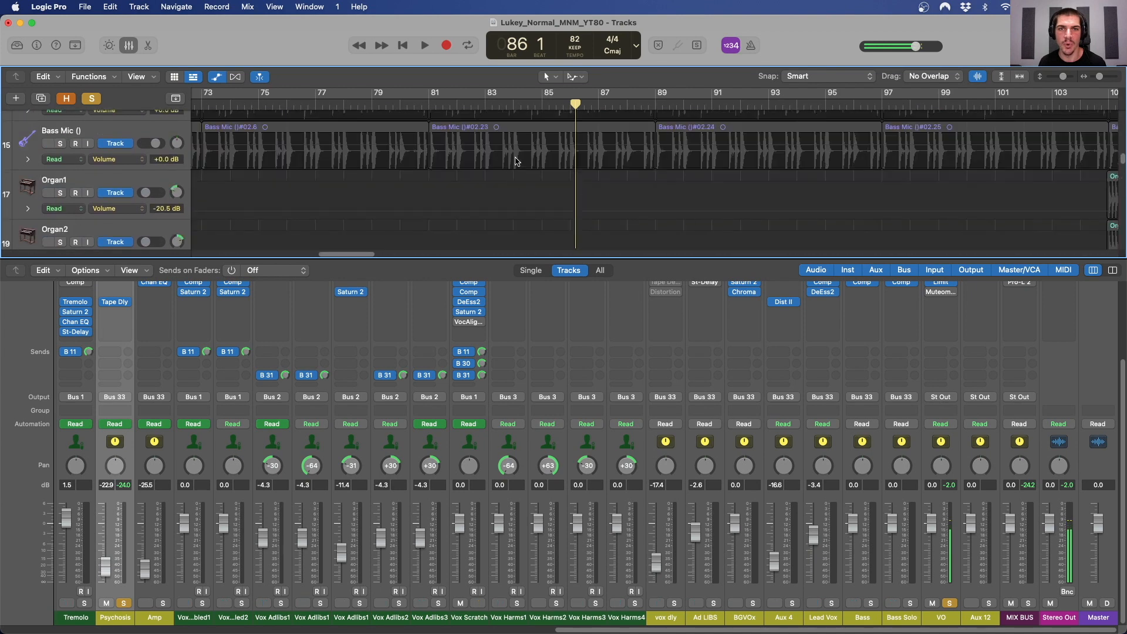
scroll(519, 161, "up", 4)
key("super+Left")
key("super+Left")
key("super+Left")
key("super+Left")
key("super+Left")
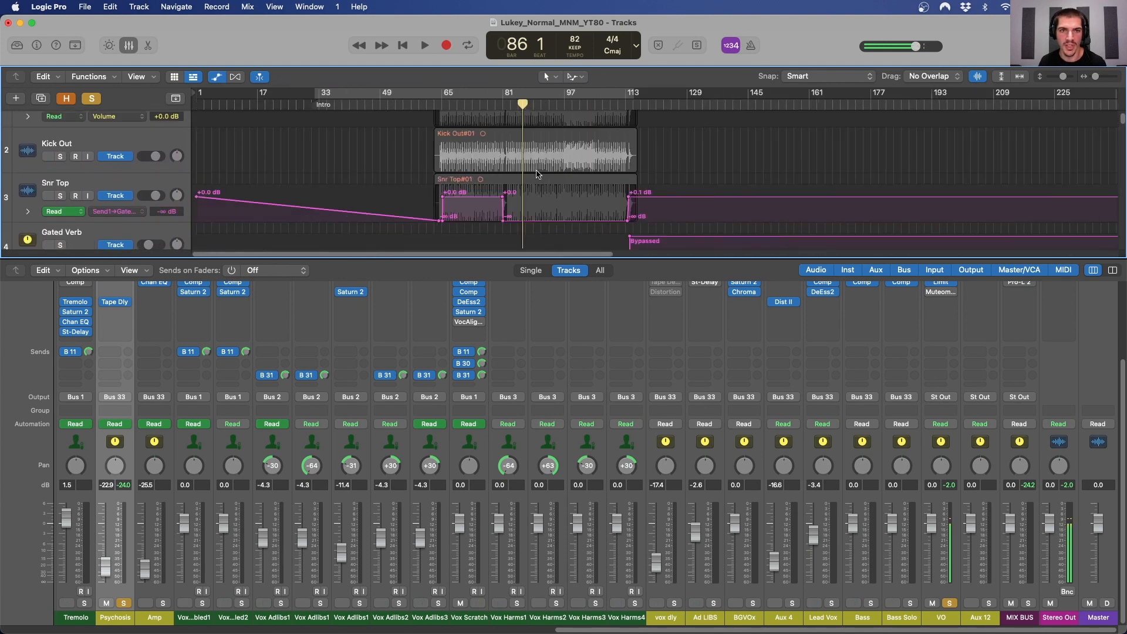
key("a")
scroll(536, 175, "down", 2)
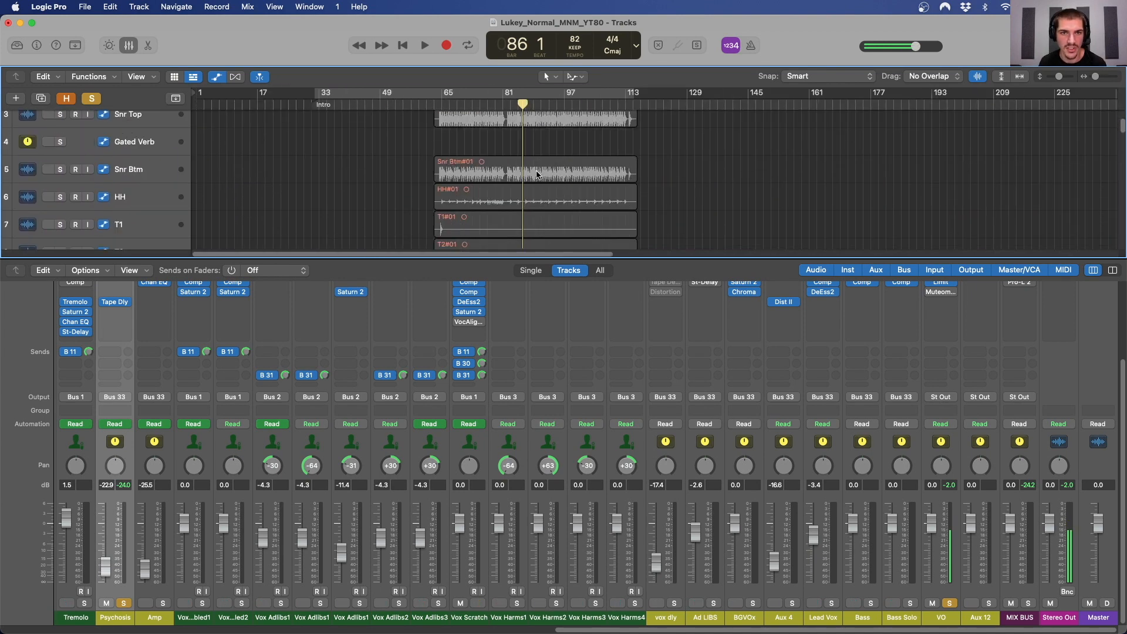
Clear all solos and select the Vox Scratch track with the playhead at bar 36.
left_click(92, 98)
scroll(531, 201, "down", 5)
scroll(532, 201, "down", 8)
scroll(531, 201, "up", 3)
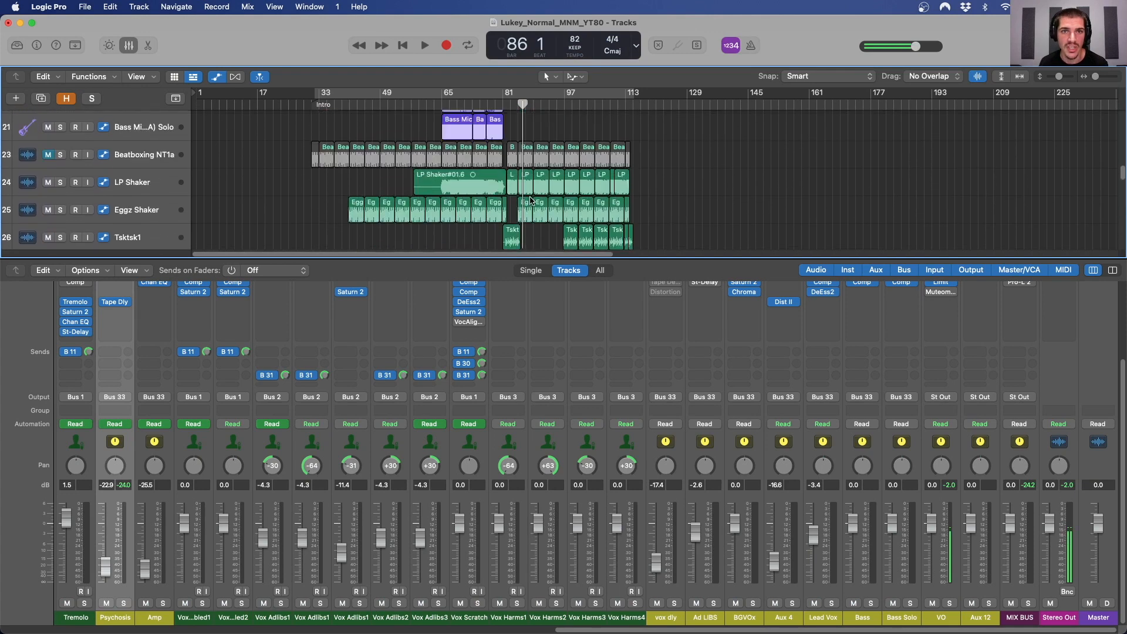
scroll(428, 141, "down", 8)
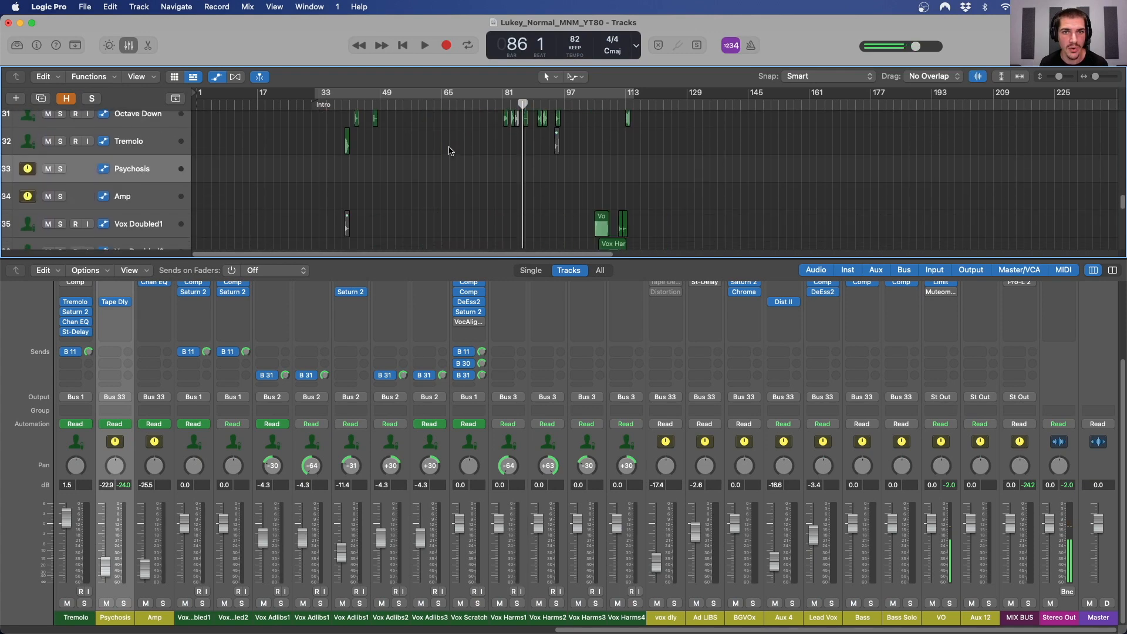
scroll(423, 144, "up", 3)
scroll(420, 145, "down", 3)
scroll(421, 145, "down", 3)
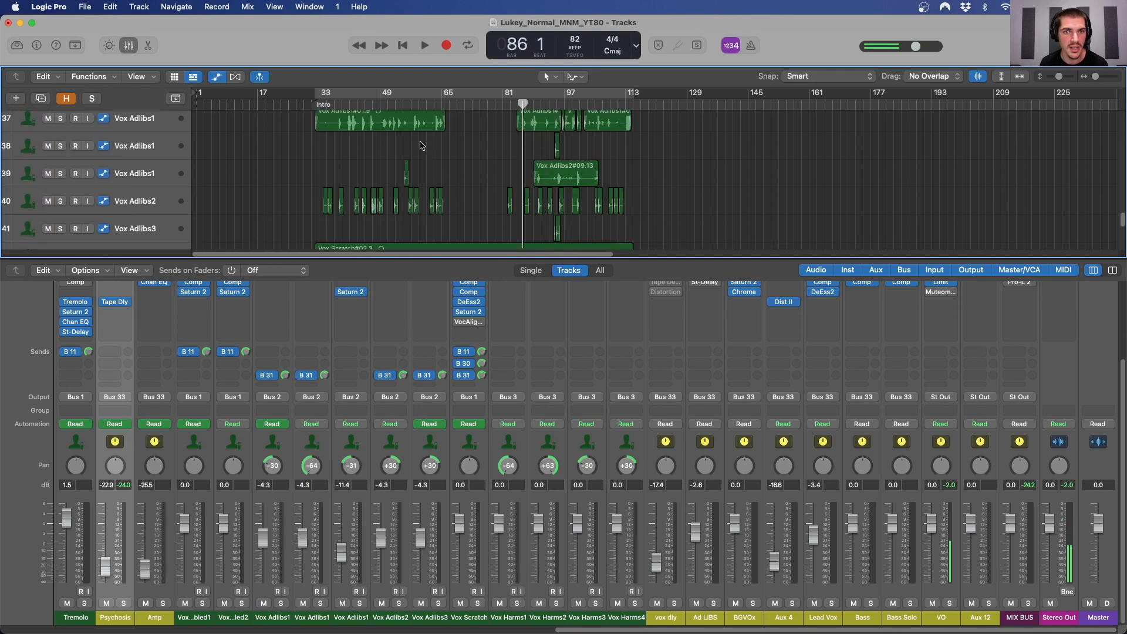
left_click(330, 103)
scroll(331, 176, "down", 3)
left_click(147, 156)
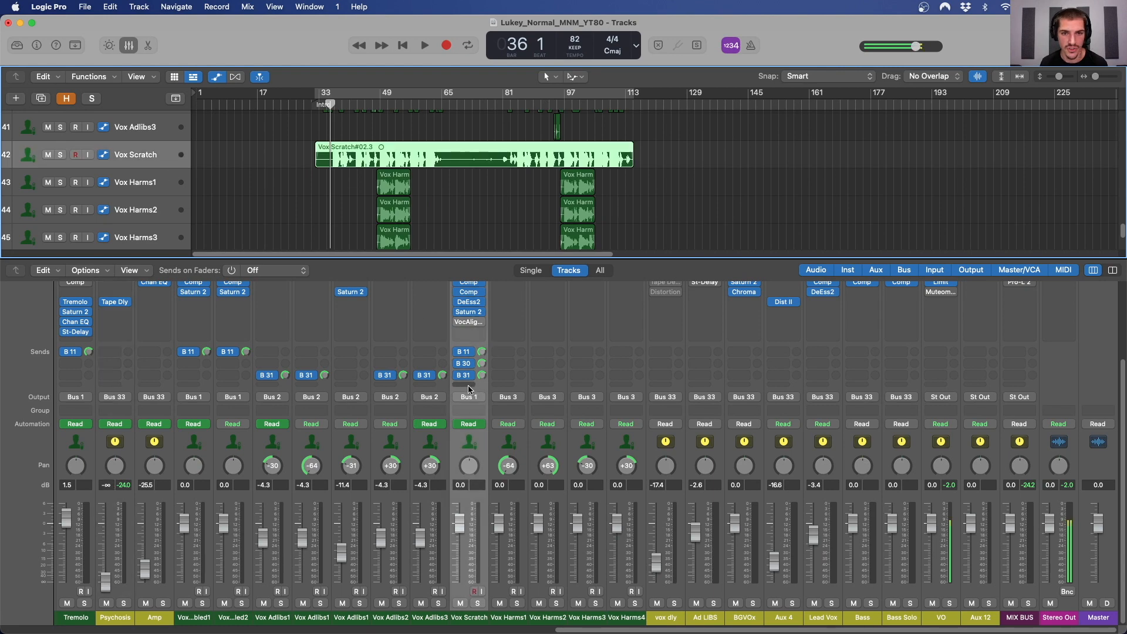
Add a Bus 23 send to the Vox Scratch channel and name its new aux Delay Test.
left_click(469, 385)
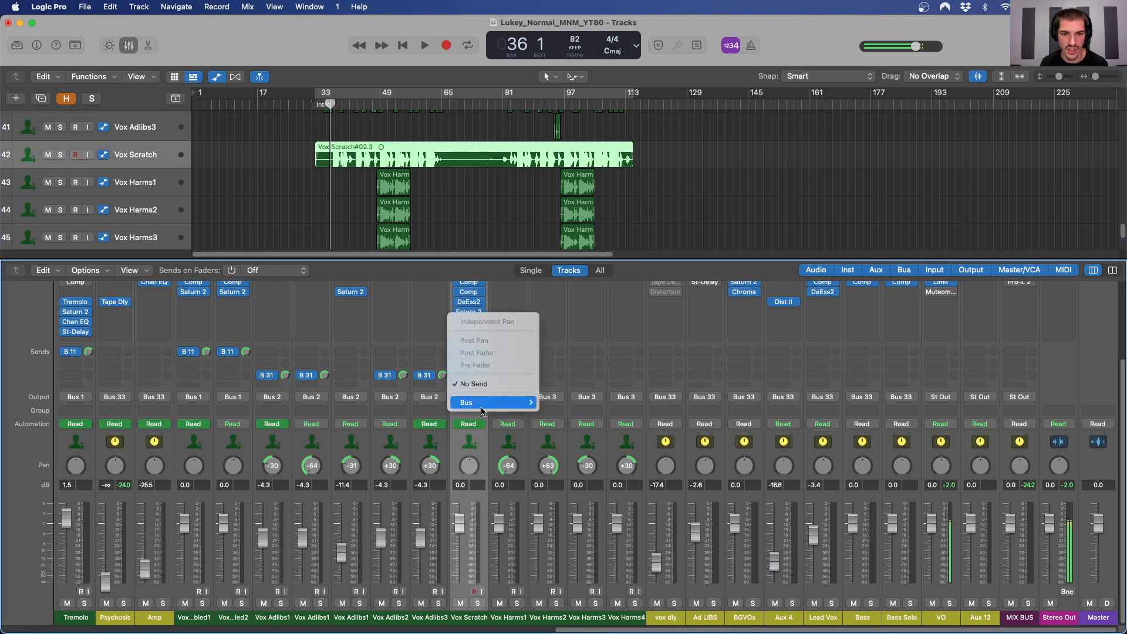
mouse_move(481, 410)
left_click(563, 410)
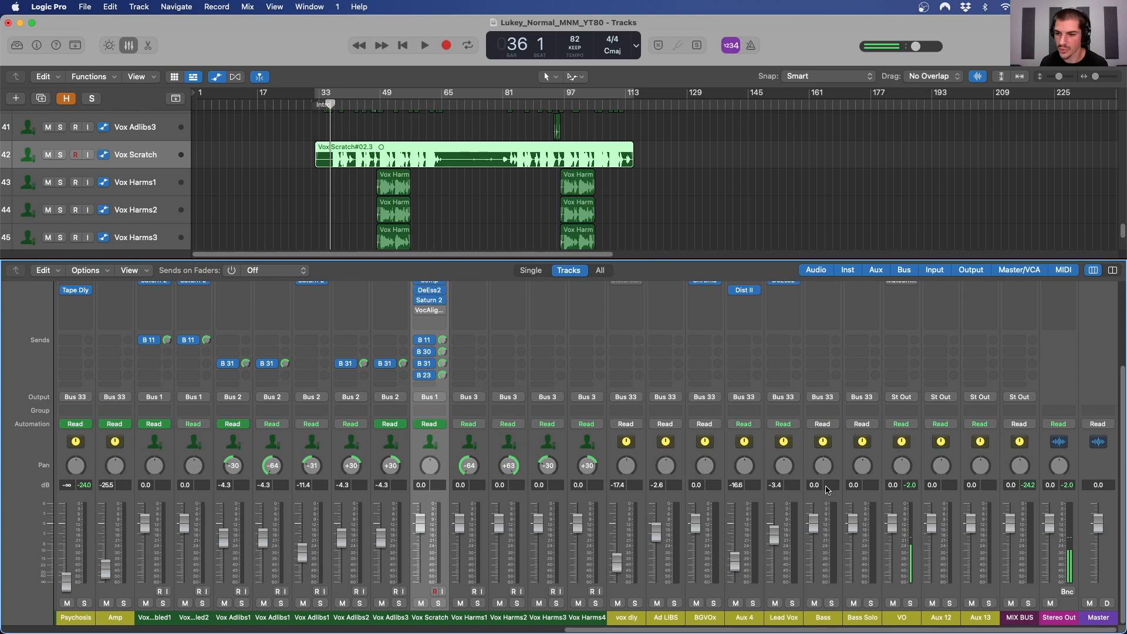
double_click(980, 617)
type("Del")
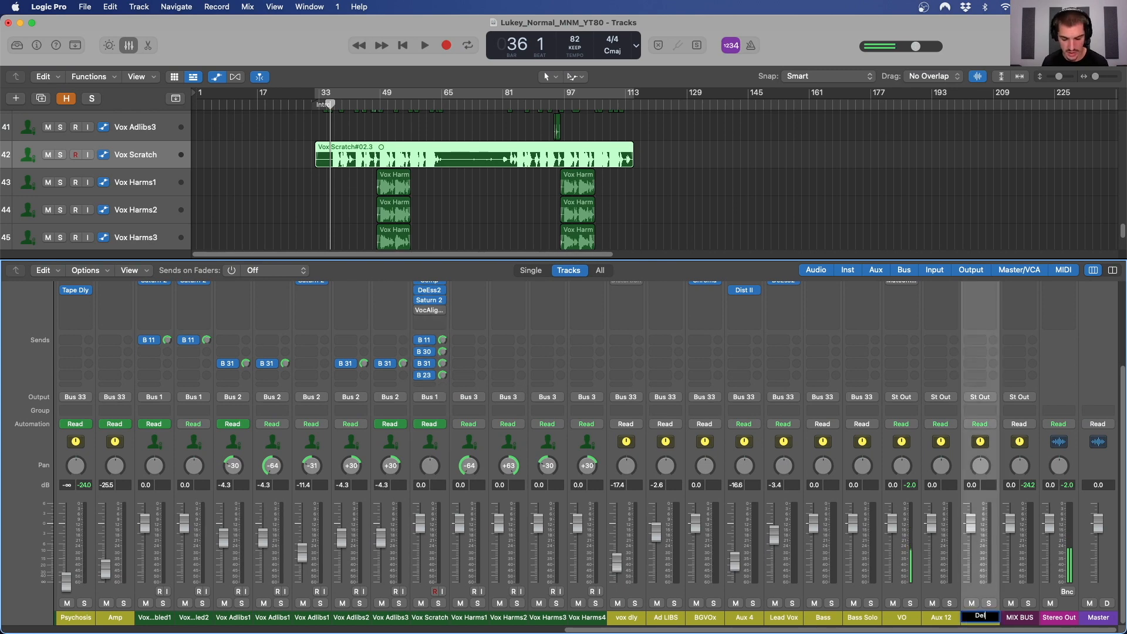
type("ay Throw")
key("Return")
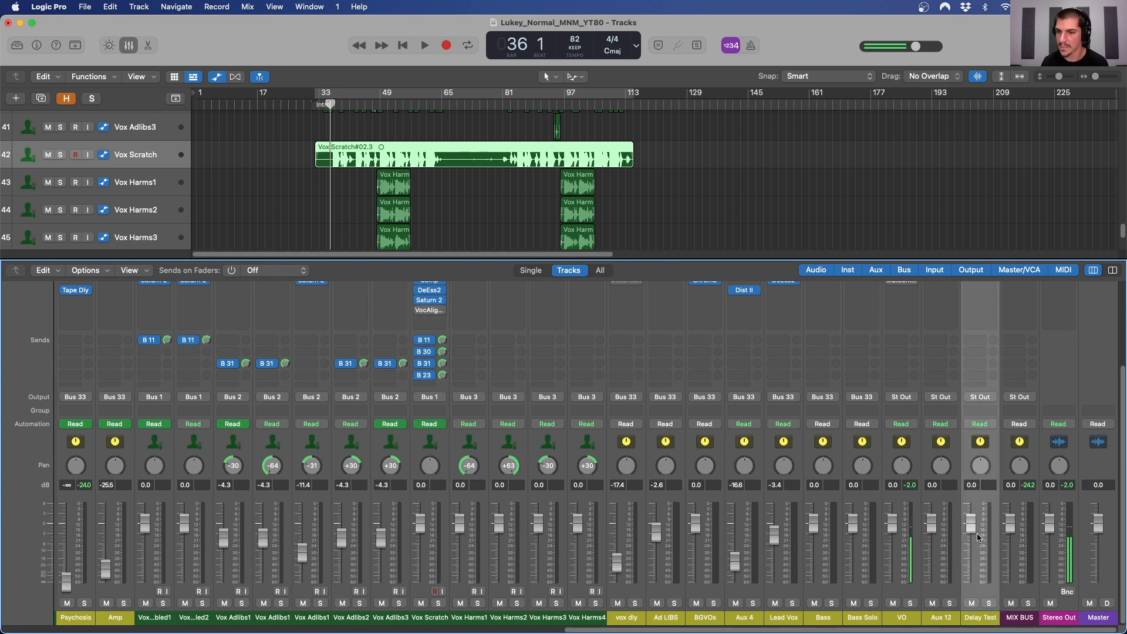
Insert a Tape Delay on the Delay Test aux.
scroll(1002, 435, "up", 3)
scroll(1001, 434, "up", 2)
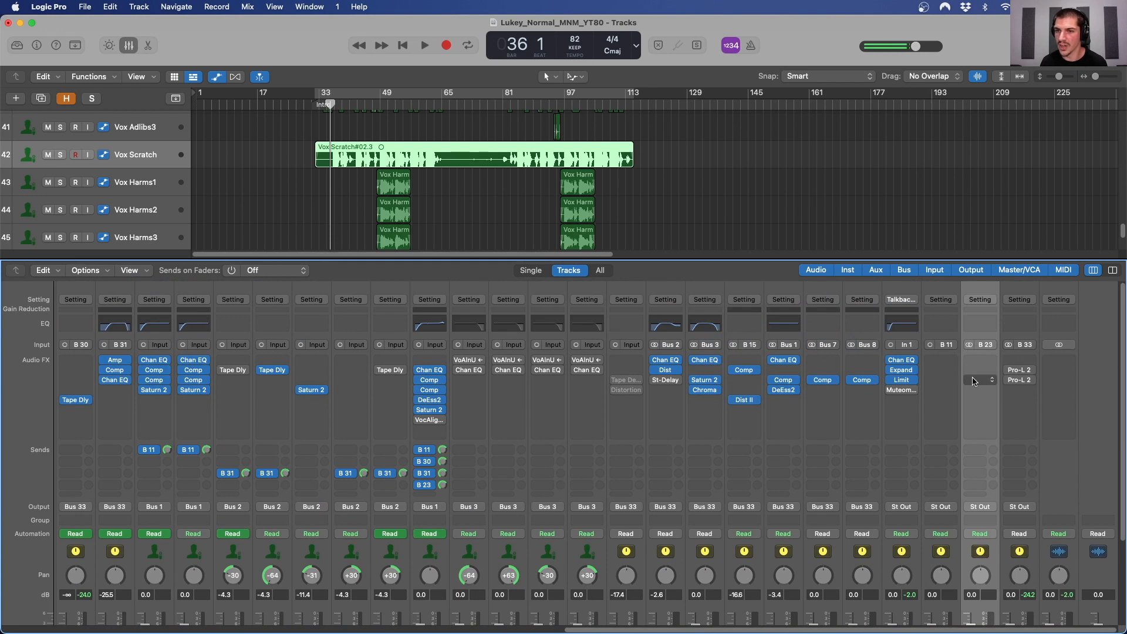
left_click(978, 380)
key("Escape")
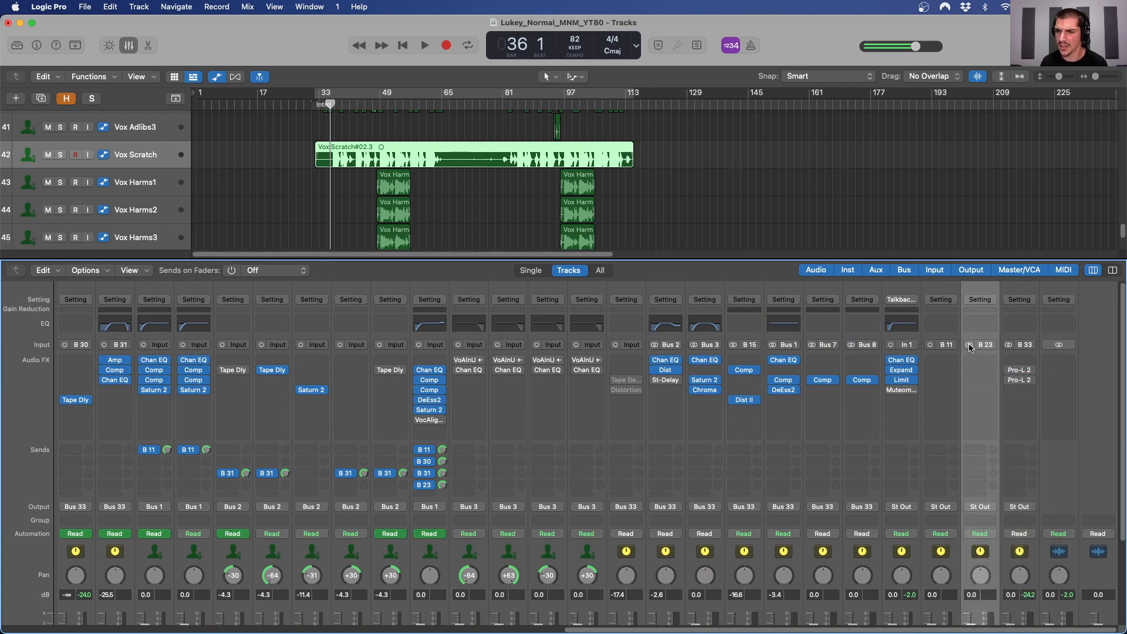
left_click(978, 381)
left_click(901, 506)
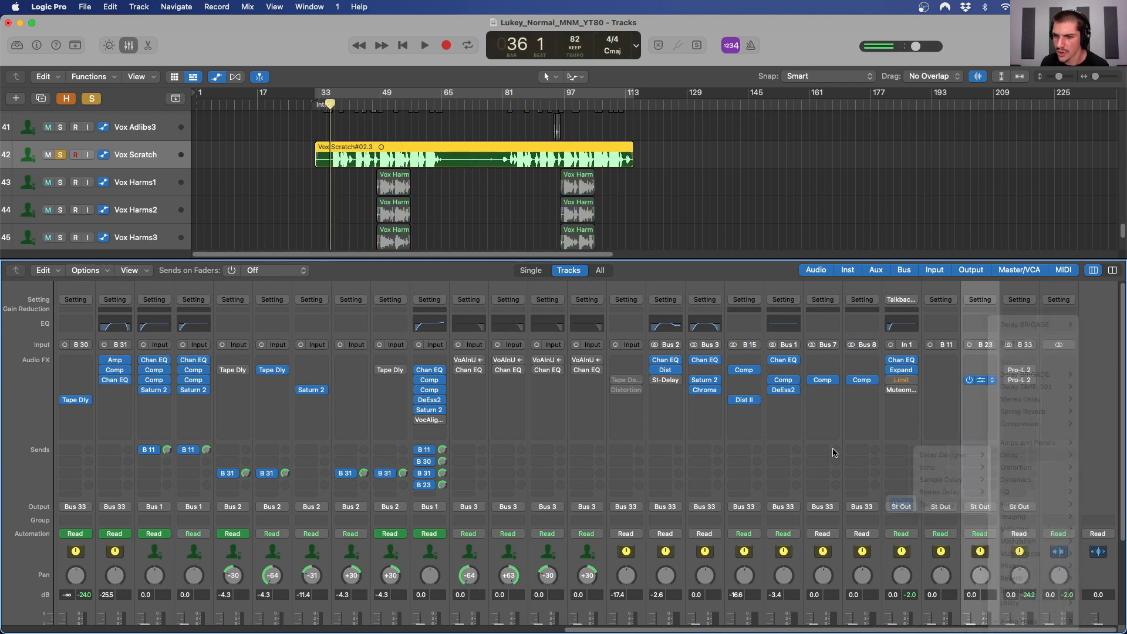
Set the Tape Delay to 100% wet with a 1/8 note delay and move its window clear of the vocal region.
left_click_drag(779, 479, 779, 422)
left_click(526, 262)
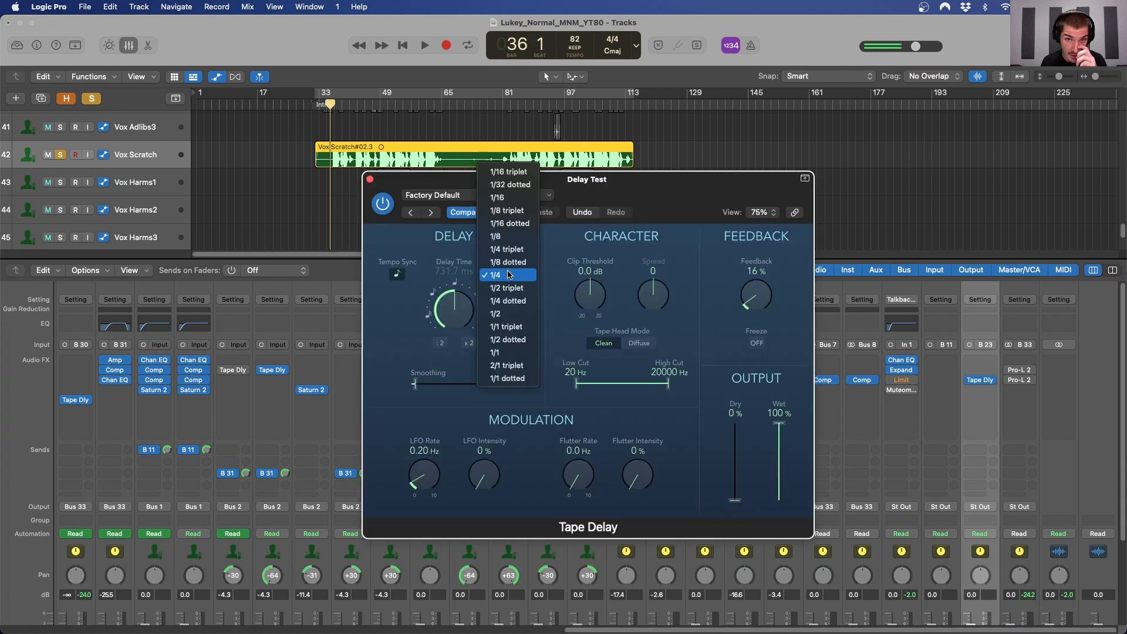
left_click(508, 235)
left_click_drag(490, 181, 716, 237)
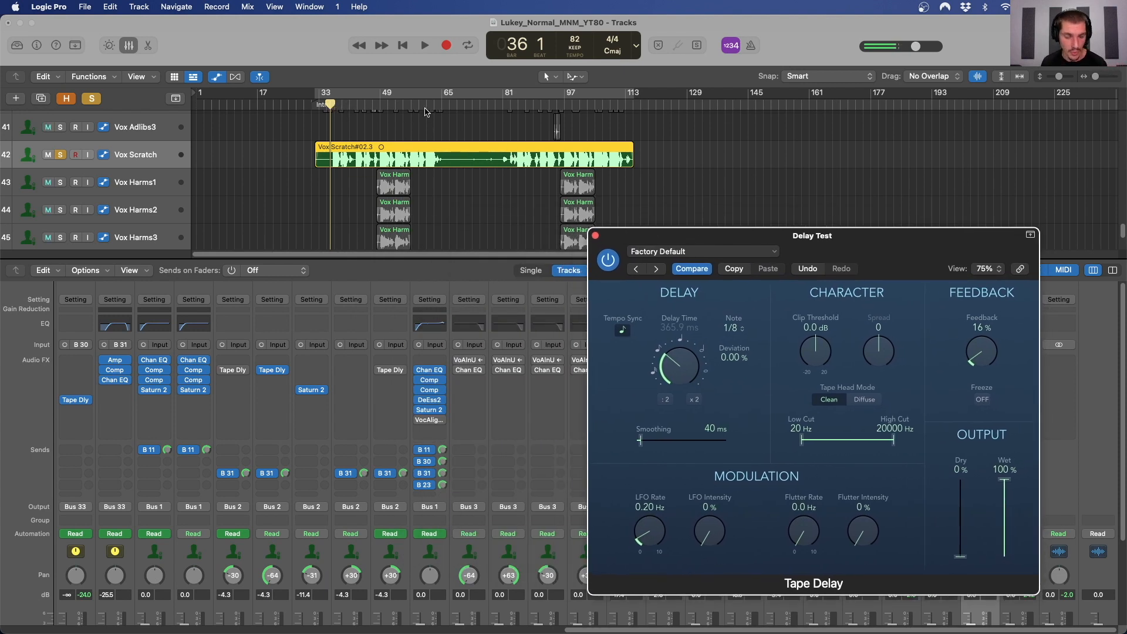
Show track automation with the playhead at bar 80 and create an arrangement track for the Delay Test aux.
left_click(501, 104)
key("a")
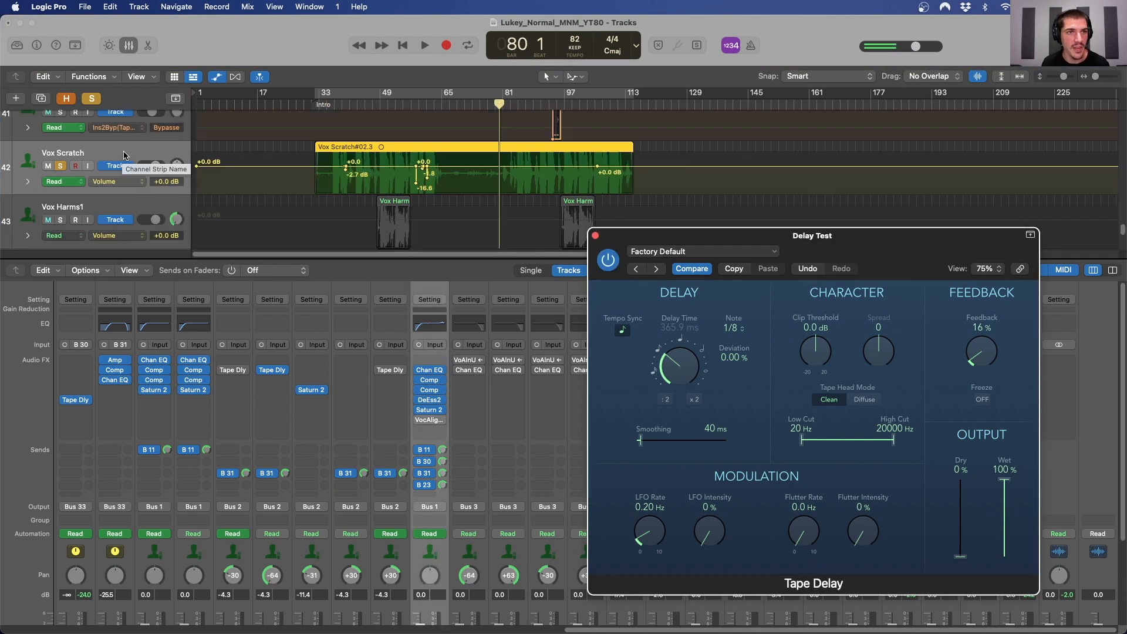
left_click_drag(645, 256, 415, 255)
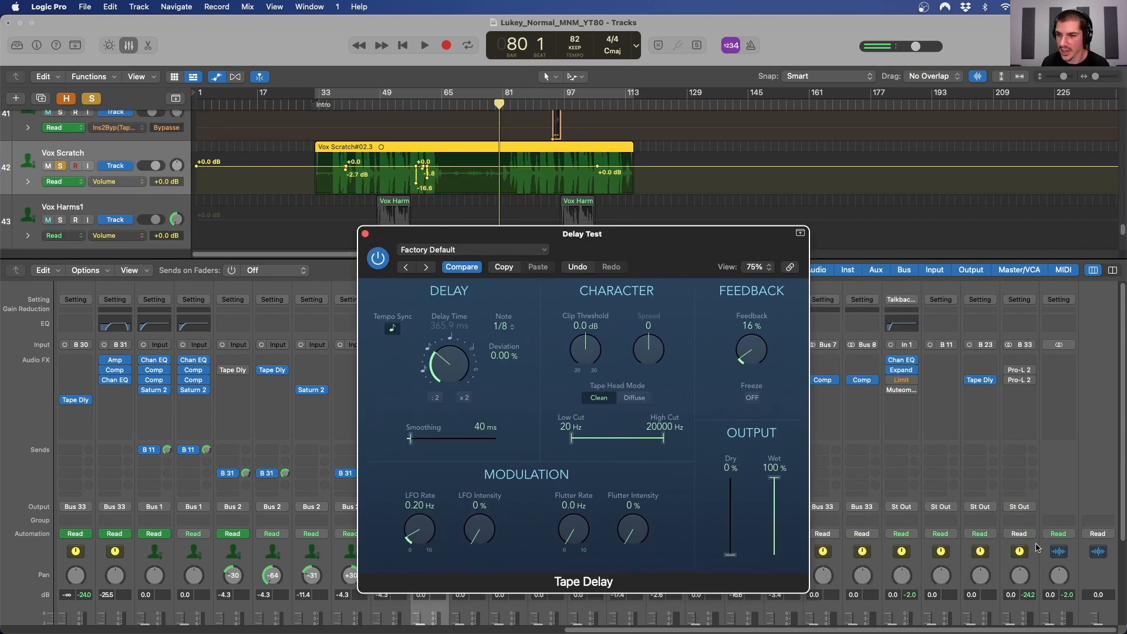
right_click(996, 564)
left_click(999, 568)
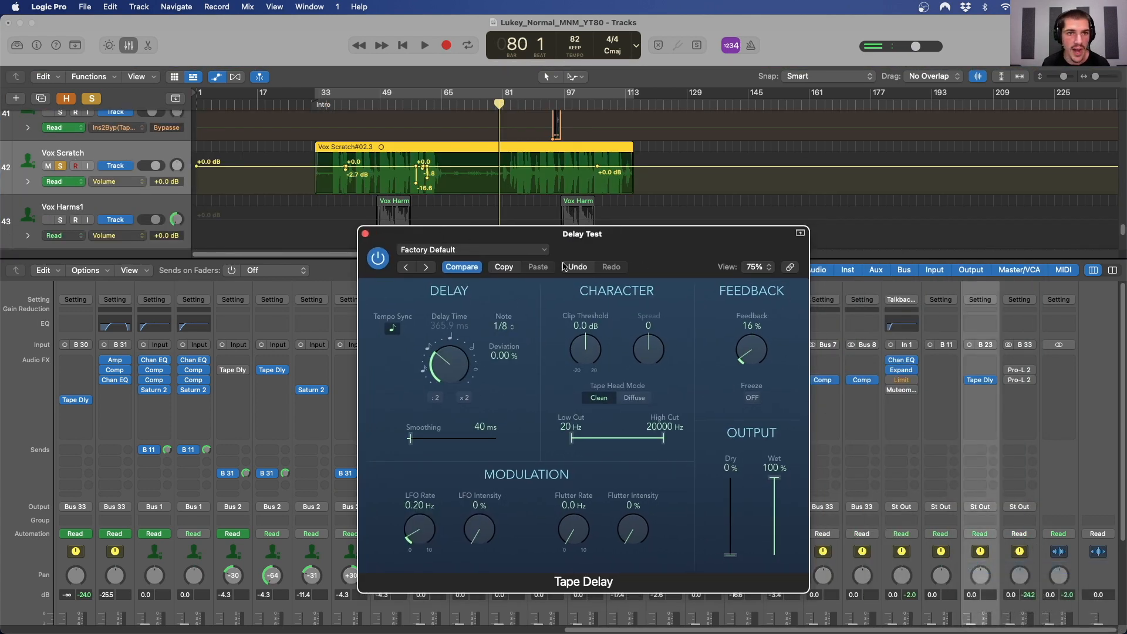
left_click_drag(533, 238, 596, 318)
Display the Tape Delay Note automation on Delay Test and step it from 1/8 to 1/4 at about bar 77.
left_click(109, 235)
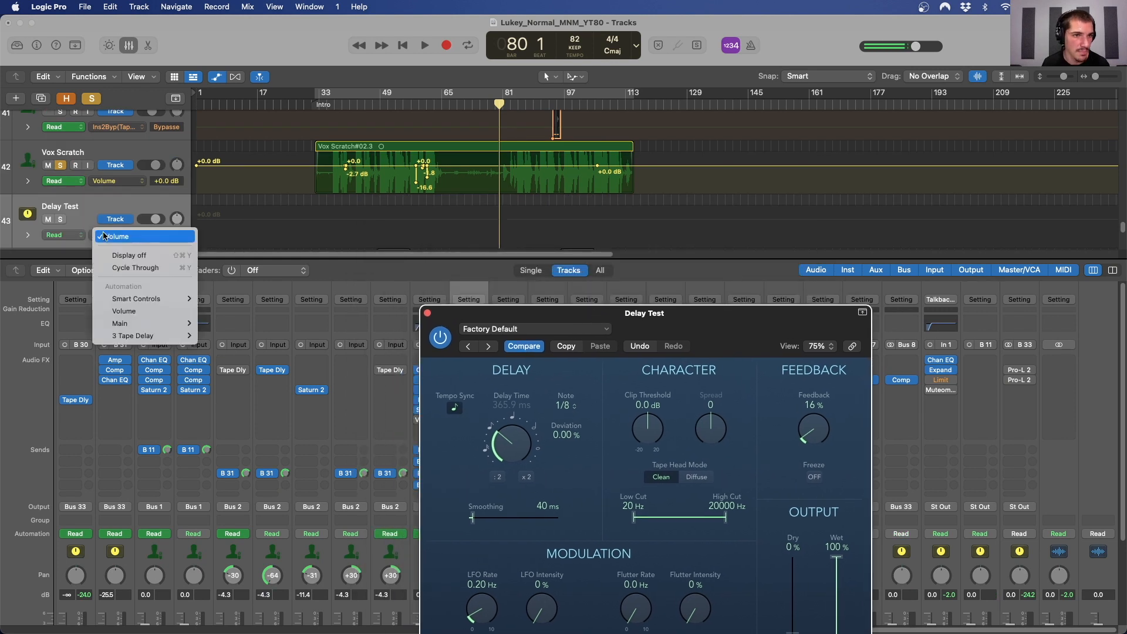
mouse_move(132, 335)
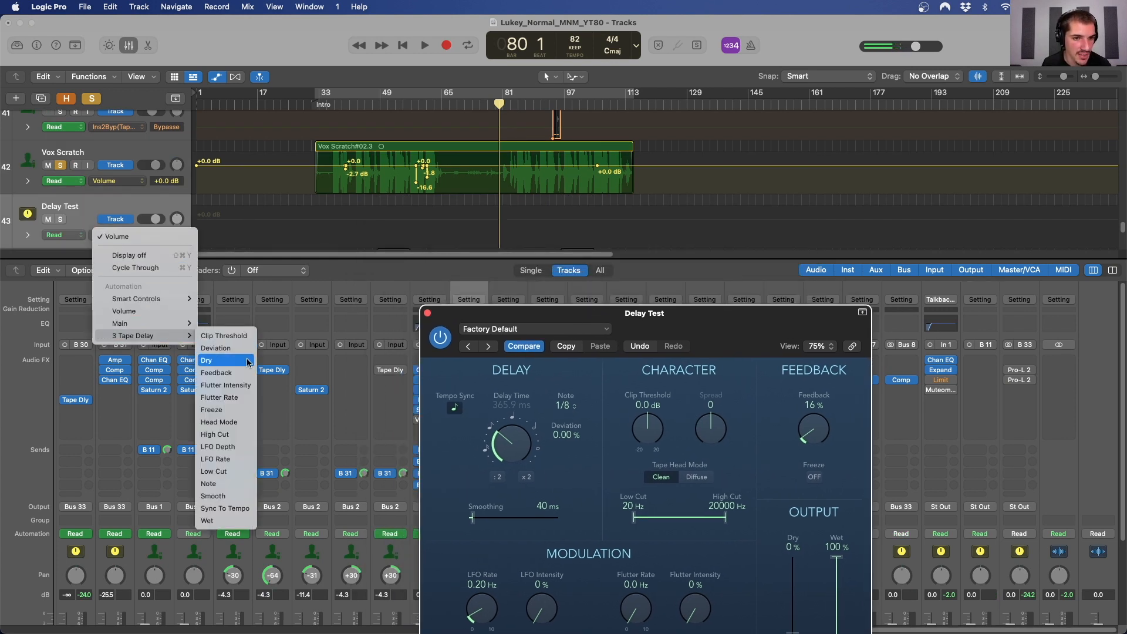
left_click(210, 484)
left_click(491, 239)
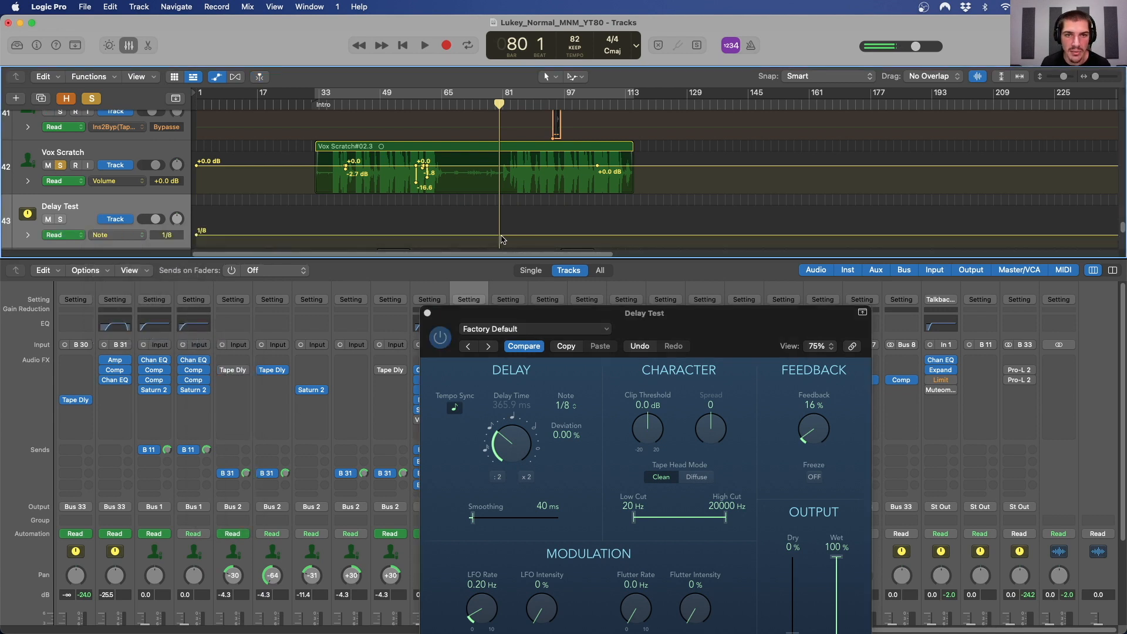
left_click_drag(502, 238, 513, 232)
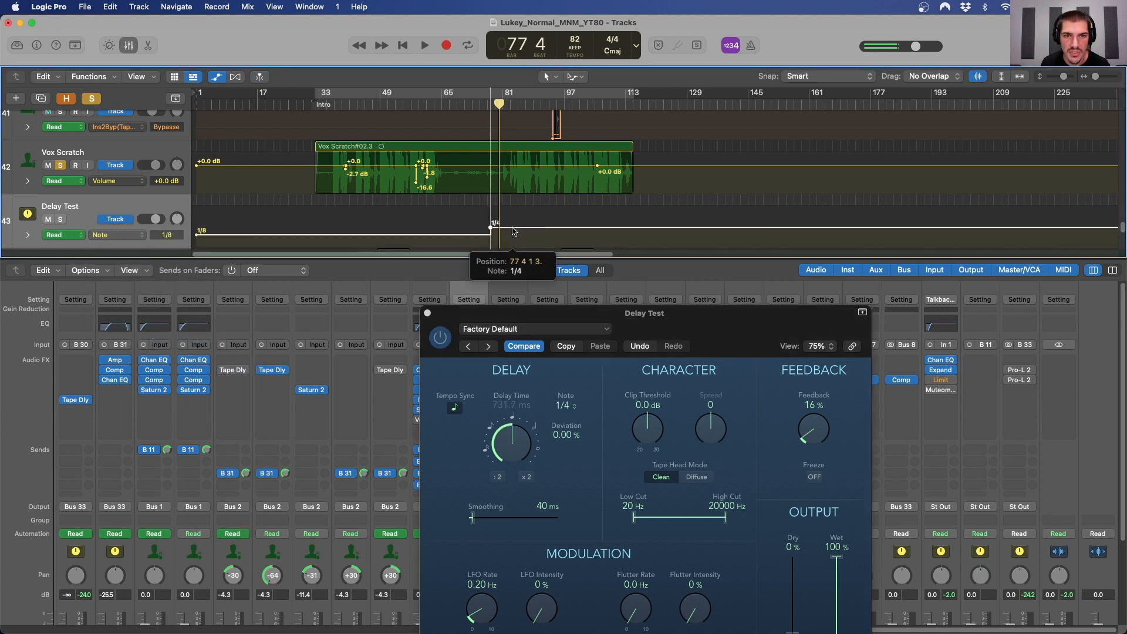
Play the vocal from about bar 49 and lower the Tape Delay's wet level to 20%, stopping playback when done.
left_click(374, 105)
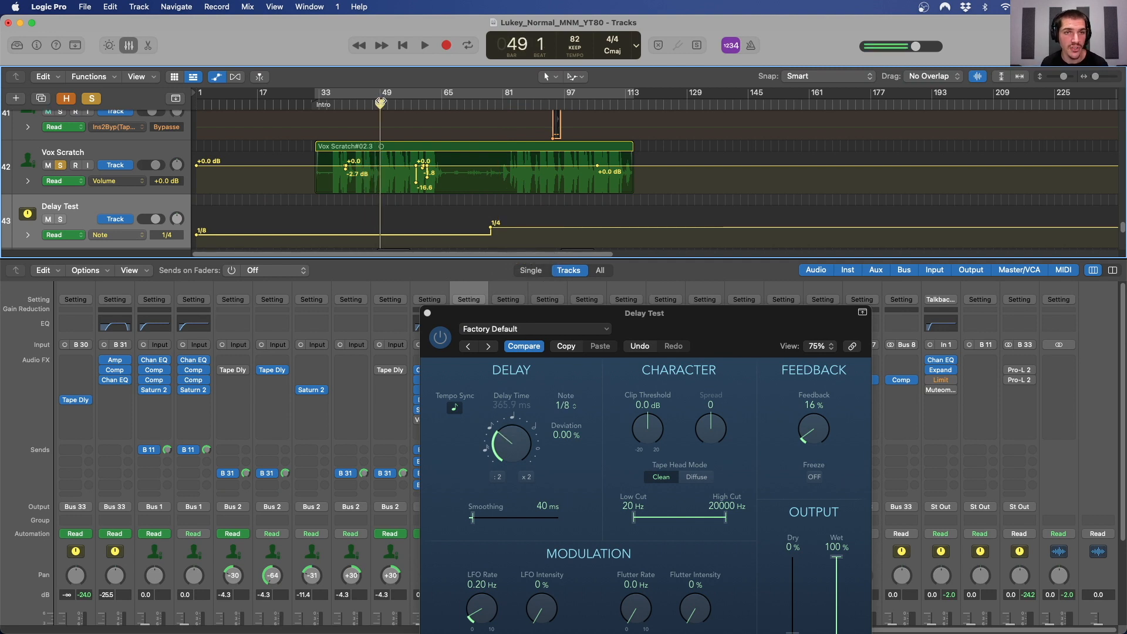
key("space")
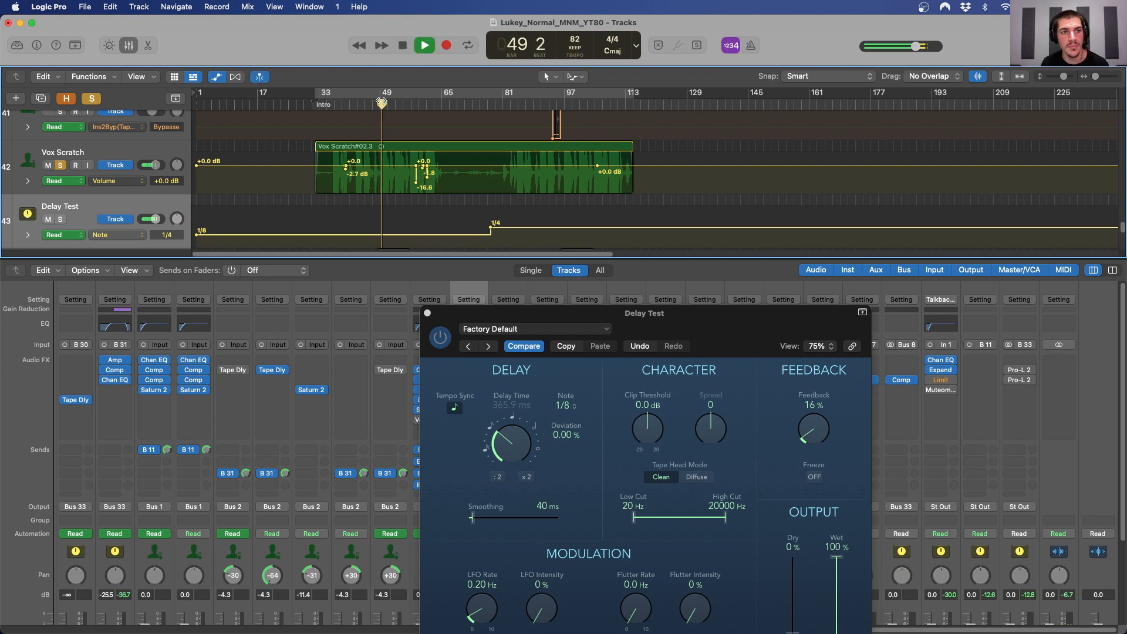
scroll(1000, 544, "down", 5)
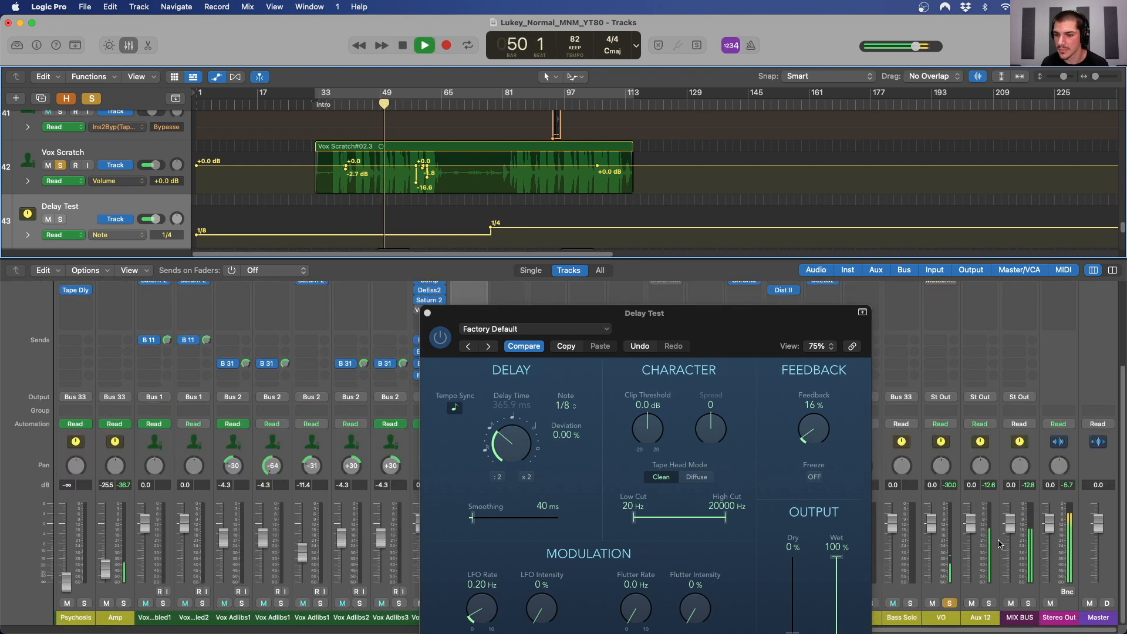
left_click(838, 590)
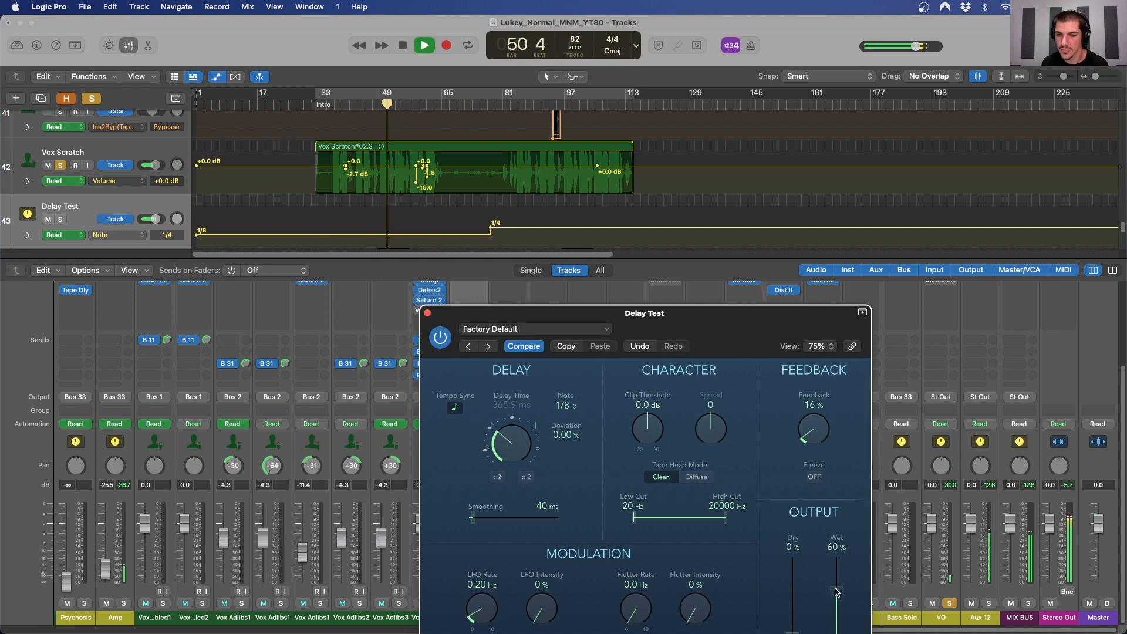
left_click_drag(838, 589, 836, 621)
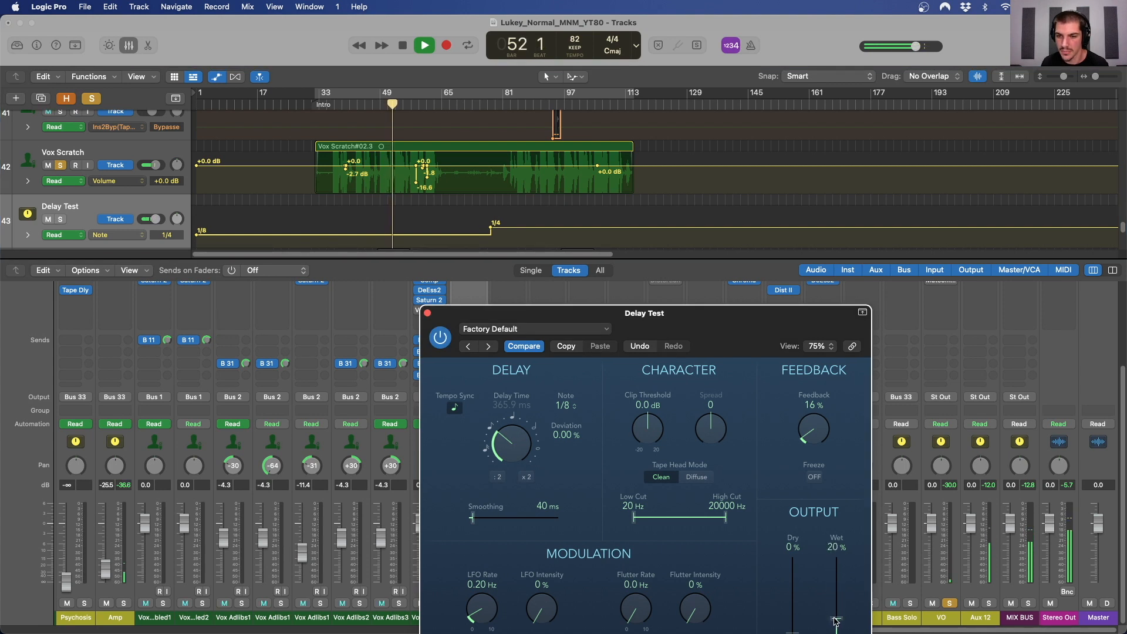
left_click(534, 106)
key("space")
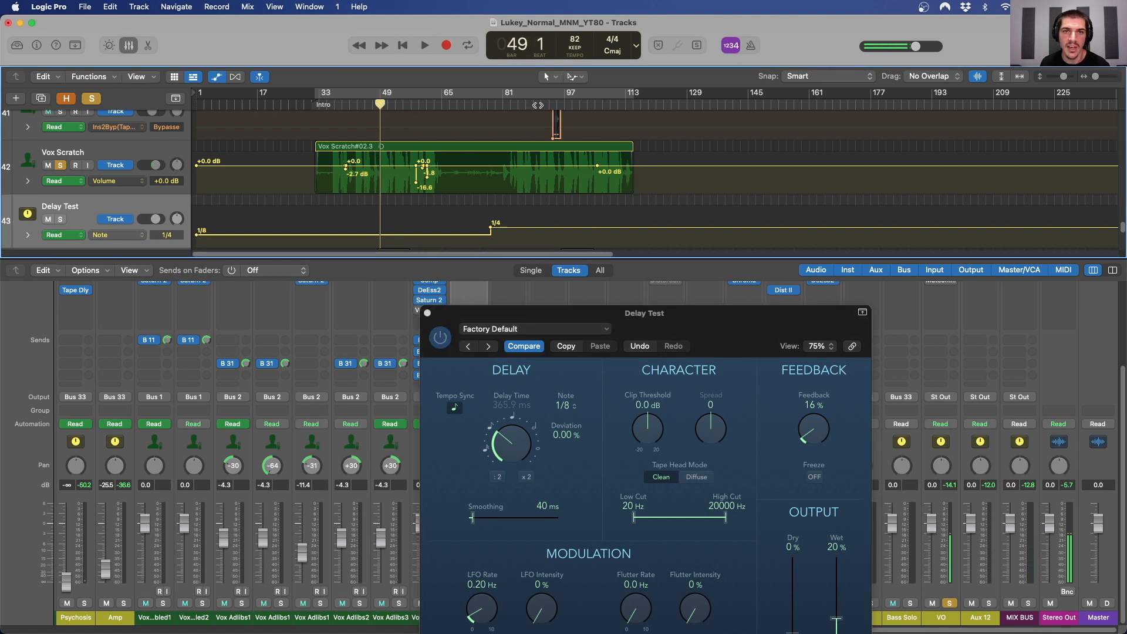
Play from about bar 88 with the Tape Delay window clear of the automation point, and lower the Note automation from bar 77 to 1/16.
double_click(532, 105)
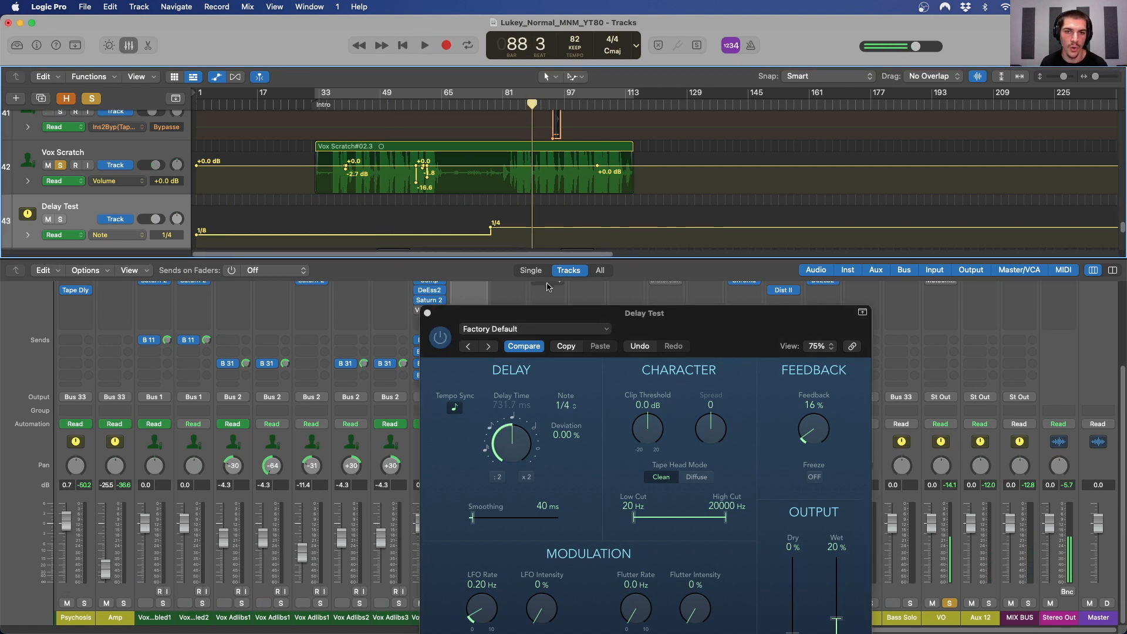
left_click_drag(551, 318, 733, 206)
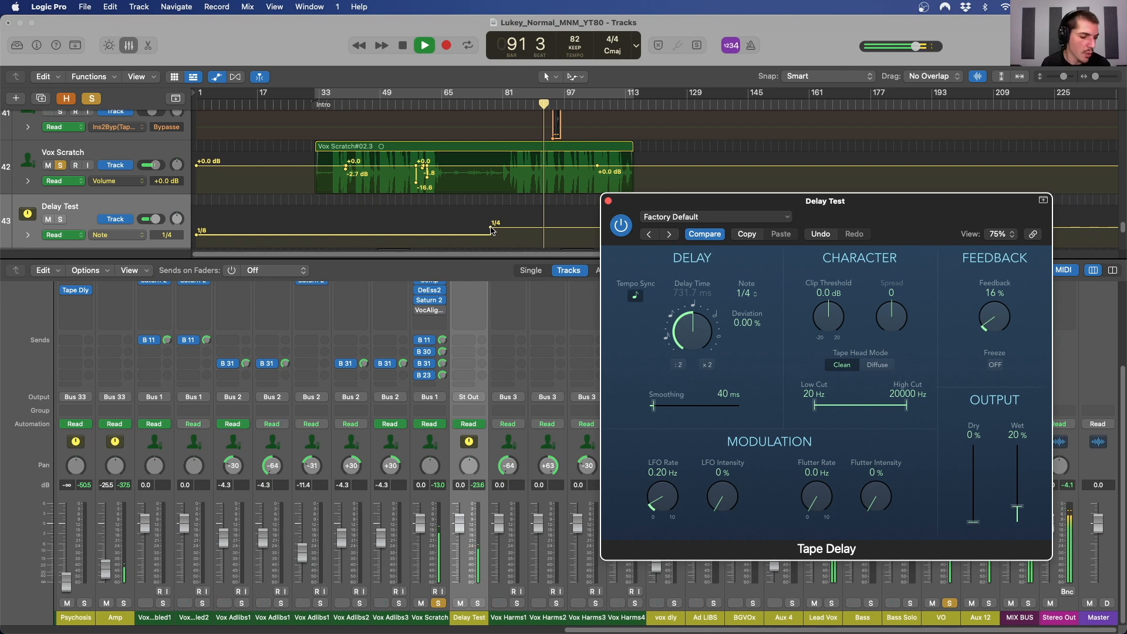
left_click_drag(491, 230, 491, 241)
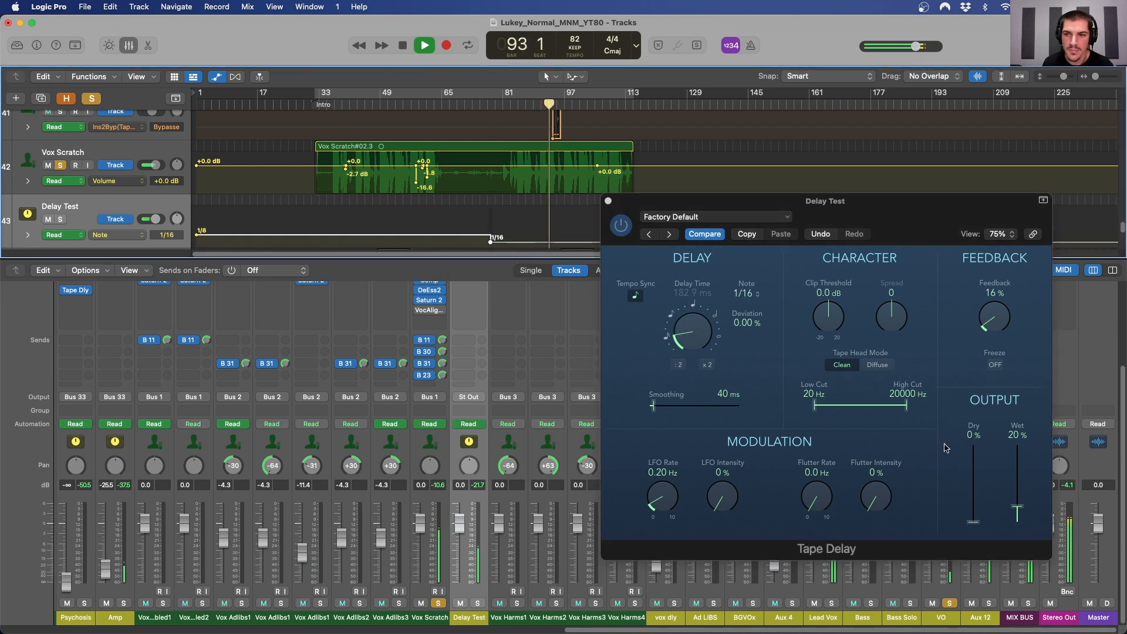
Reduce the Tape Delay's wet level to 14% and sweep its delay time during playback before stopping.
left_click_drag(1017, 507, 1019, 515)
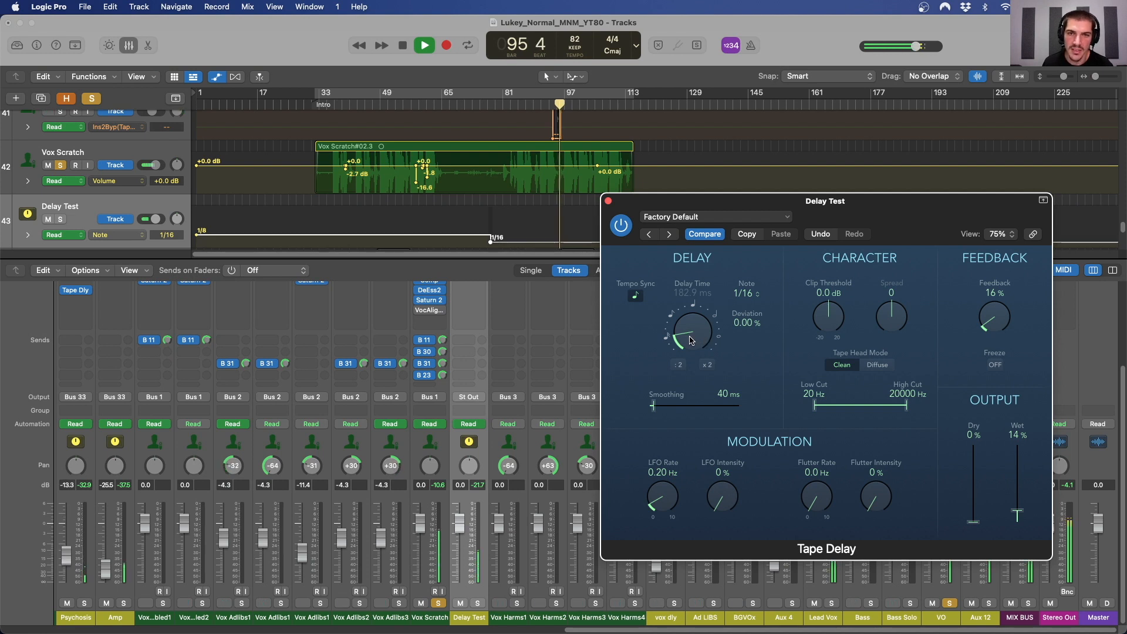
left_click_drag(691, 340, 705, 318)
key("space")
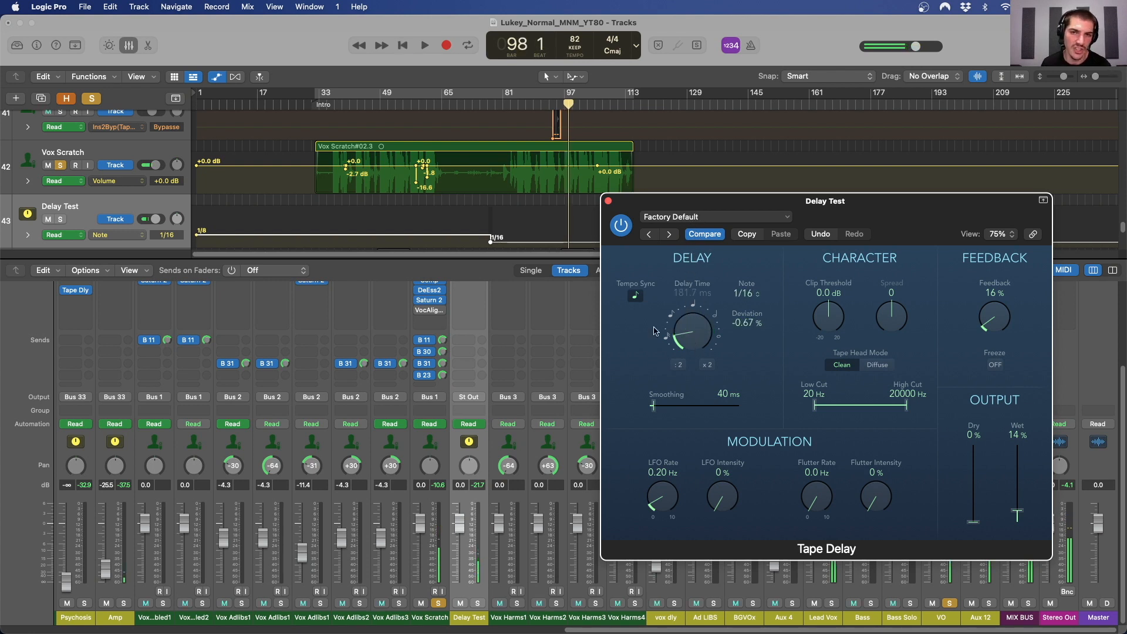
Switch the Delay Test automation mode to Latch and record a sweep of the delay time during playback from bar 98.
left_click(62, 235)
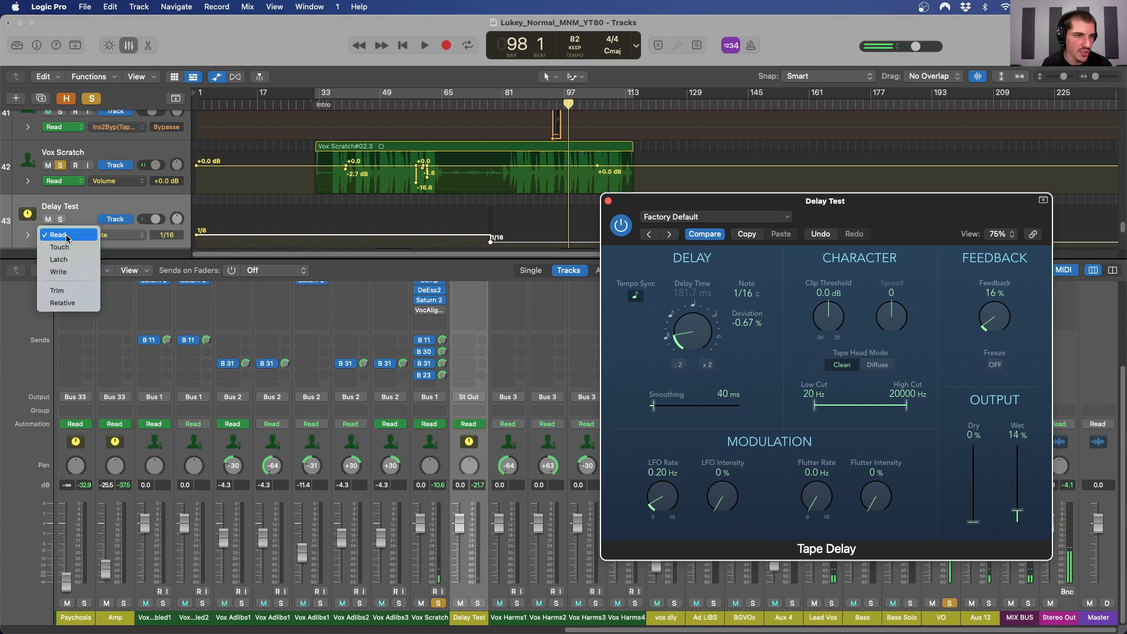
left_click(59, 260)
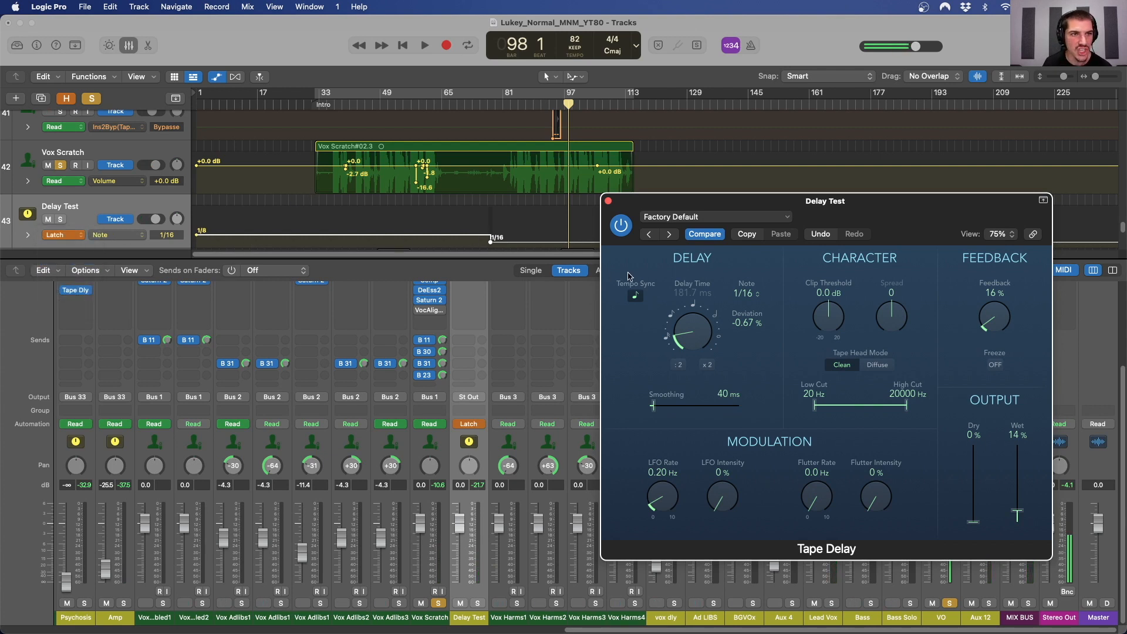
key("space")
left_click_drag(698, 333, 728, 297)
key("space")
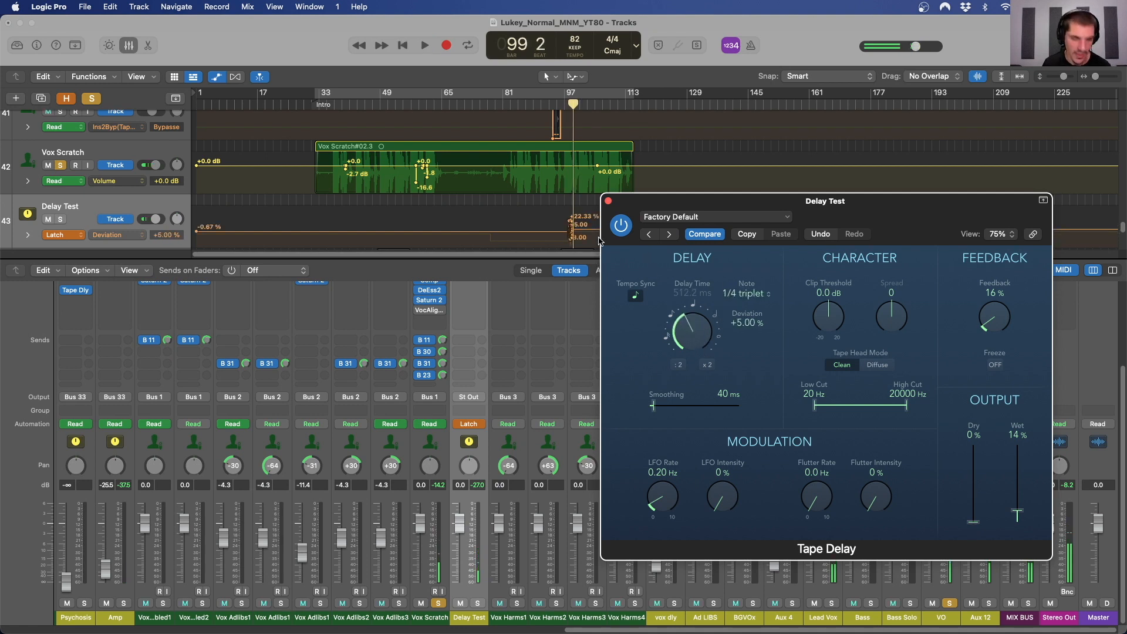
Undo the recorded sweep and, with the playhead at about bar 36, set the delay time to a 1/4 note with -13.33% deviation.
key("super+z")
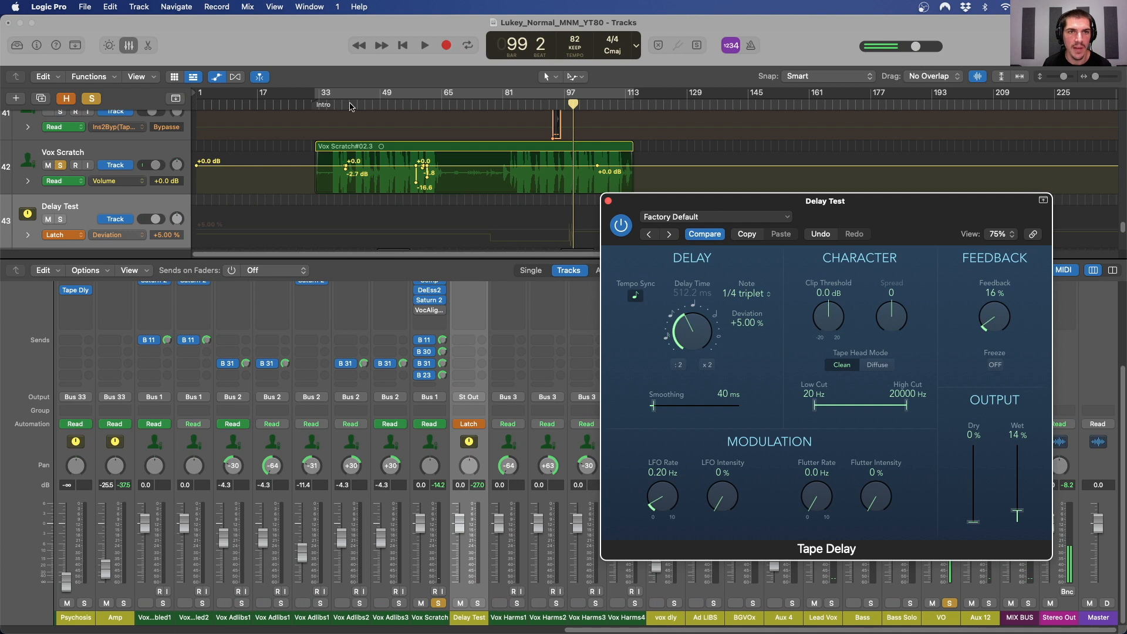
left_click(333, 105)
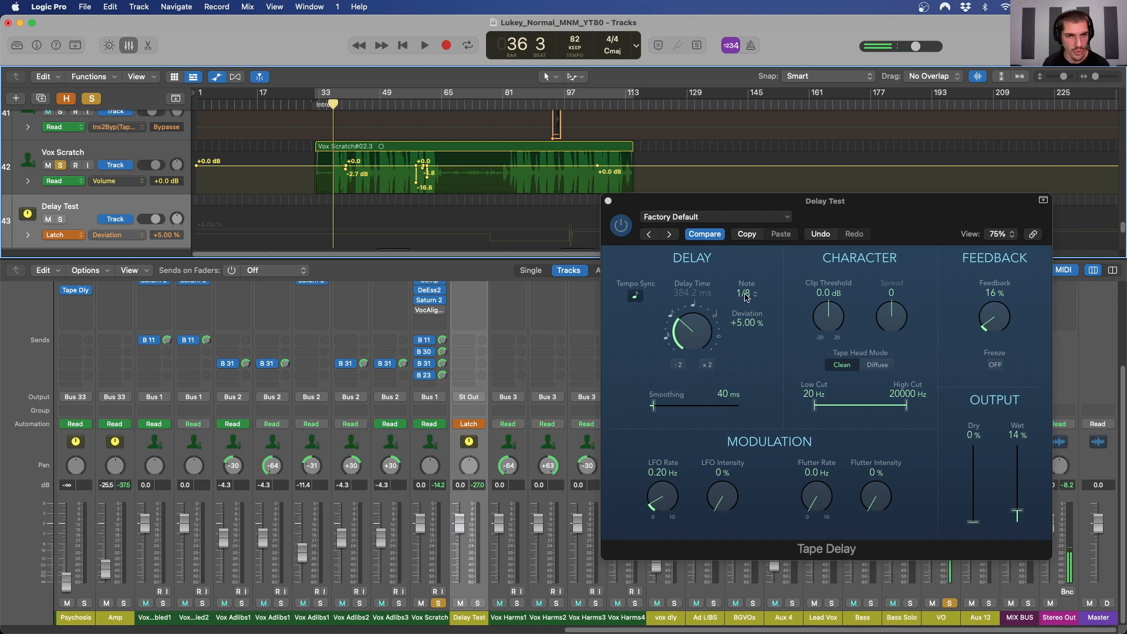
left_click_drag(683, 336, 696, 313)
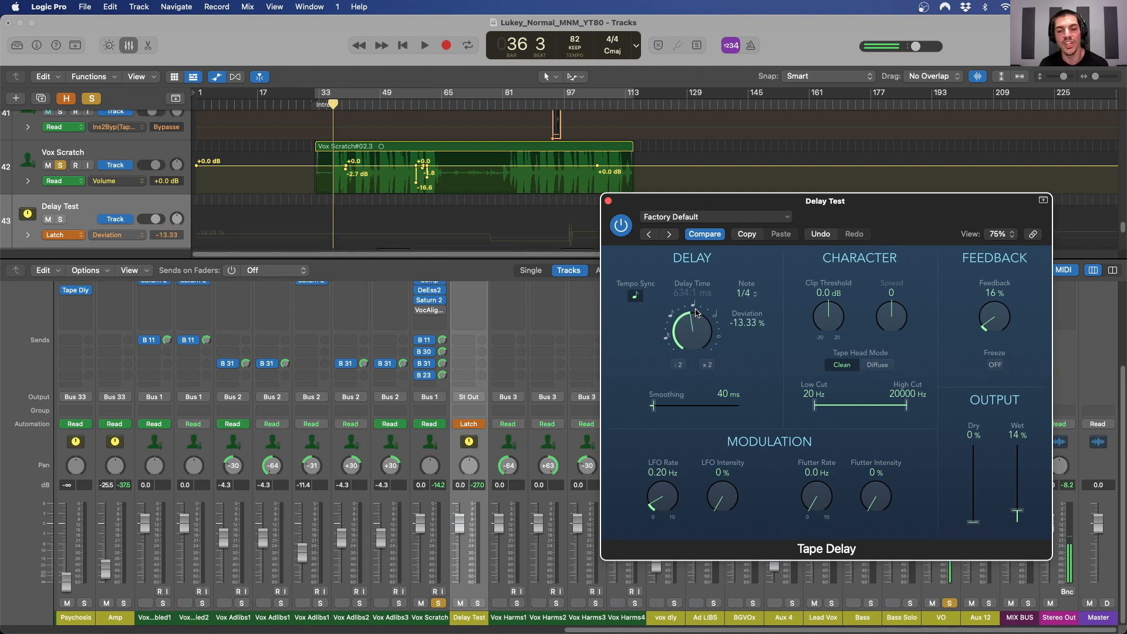